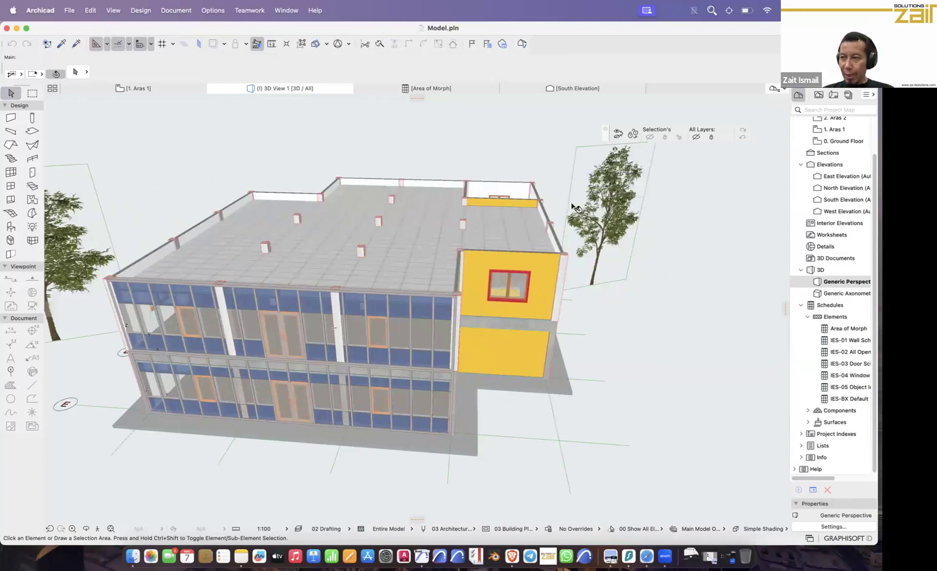
Step: Open the 0. Ground Floor plan and examine its Restaurant and Toilet zones
mouse_move(573, 206)
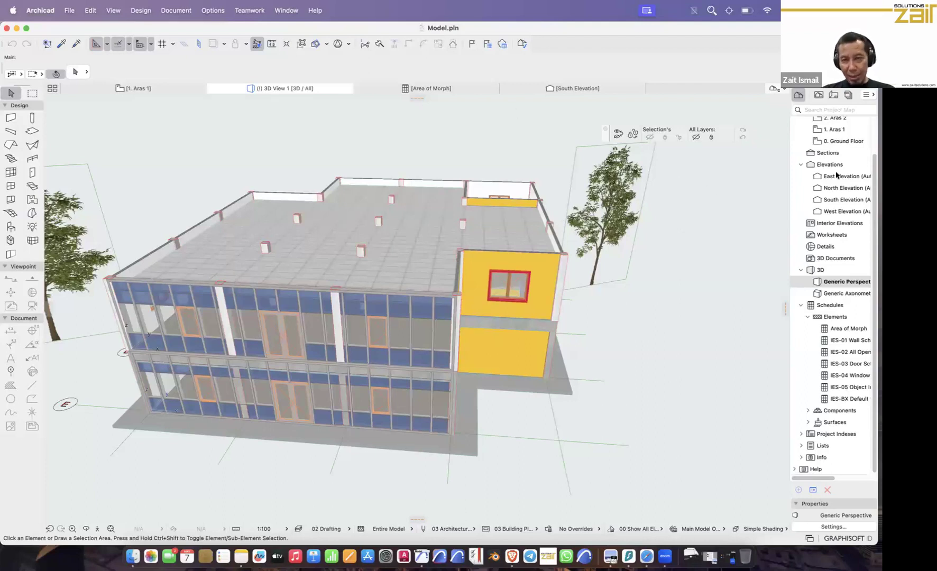
scroll(846, 147, up, 1)
click(838, 133)
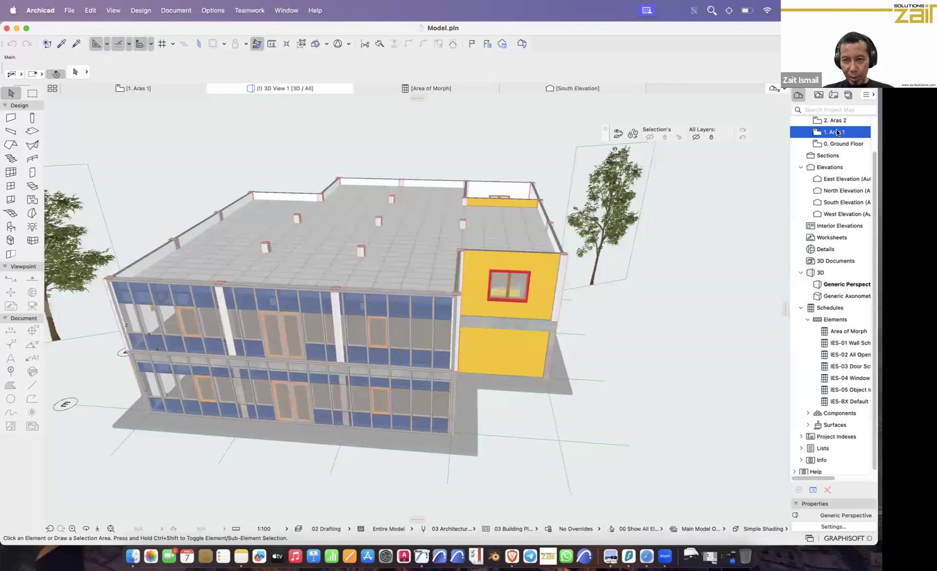
double_click(837, 144)
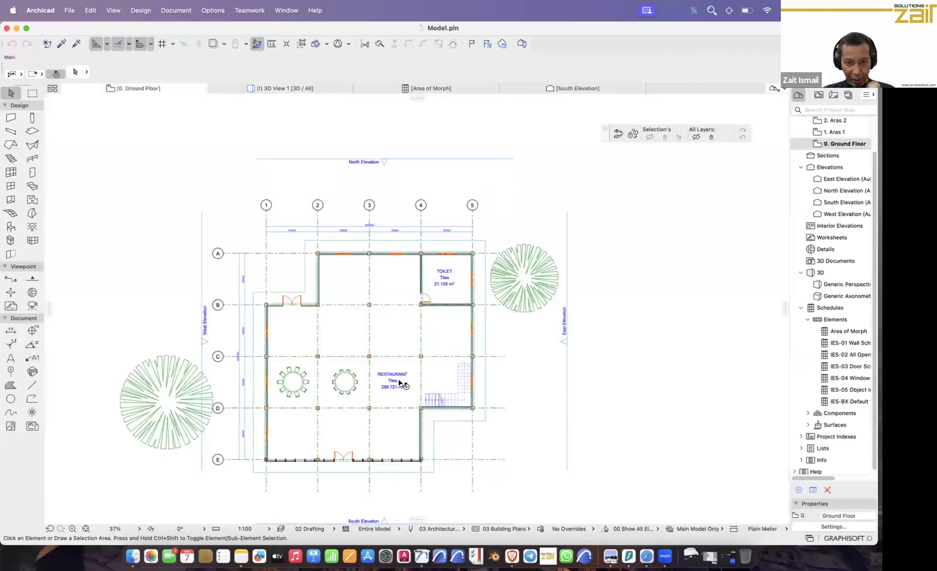
scroll(414, 407, up, 3)
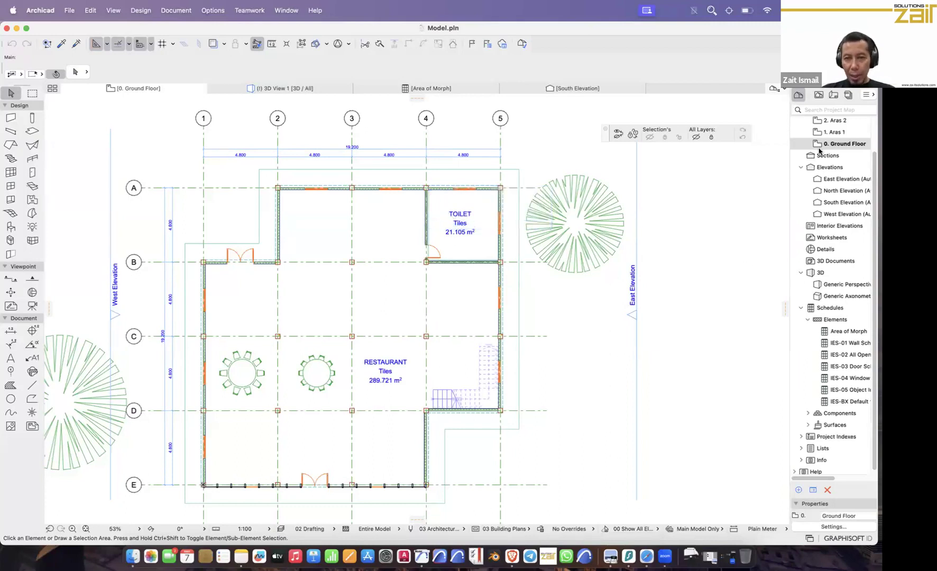
Step: View the zones on the 1. Aras 1 plan, then return to the 0. Ground Floor plan
click(838, 135)
double_click(837, 133)
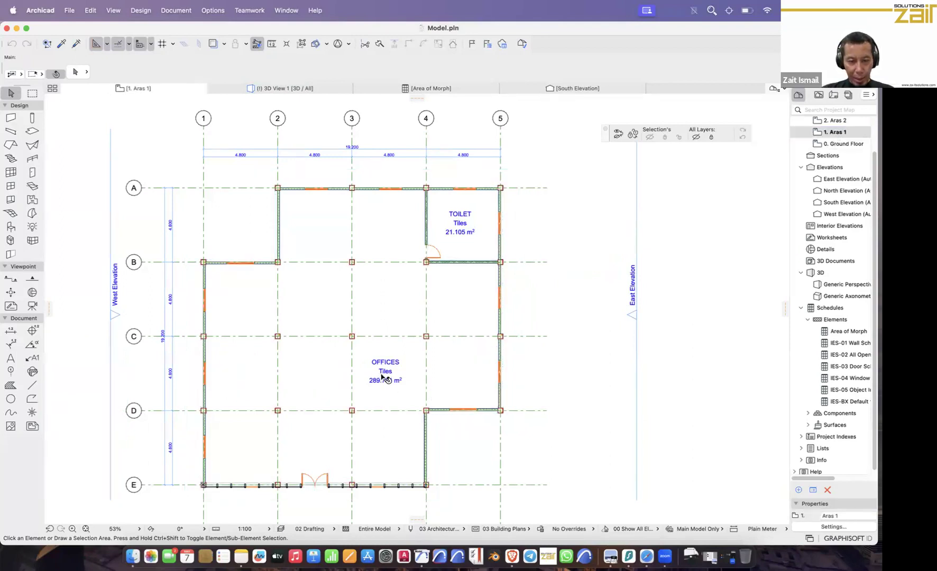
double_click(843, 145)
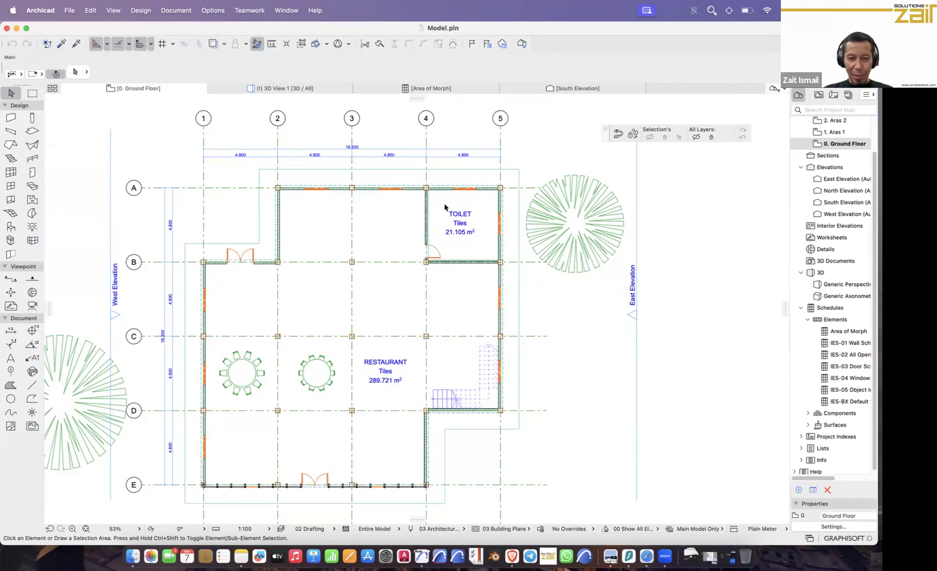
scroll(441, 255, up, 1)
scroll(440, 255, up, 1)
middle_drag(442, 216, 447, 178)
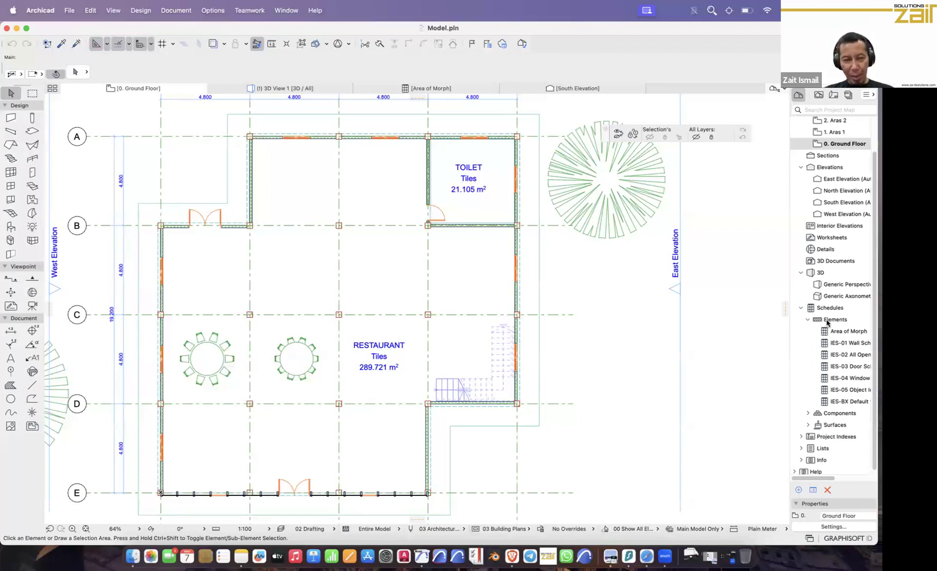
Step: Expand the Components group of schedules in the project map to view its entries
click(808, 413)
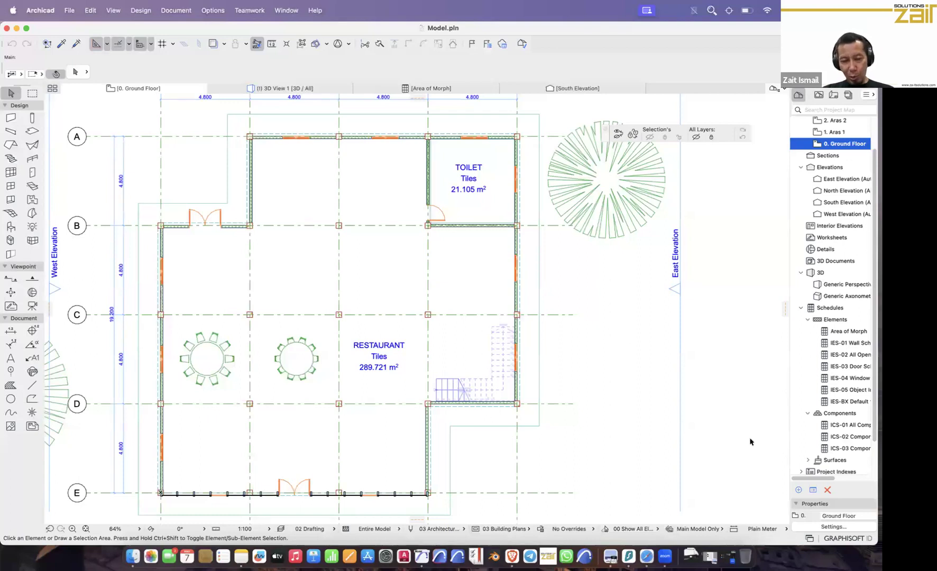
click(469, 546)
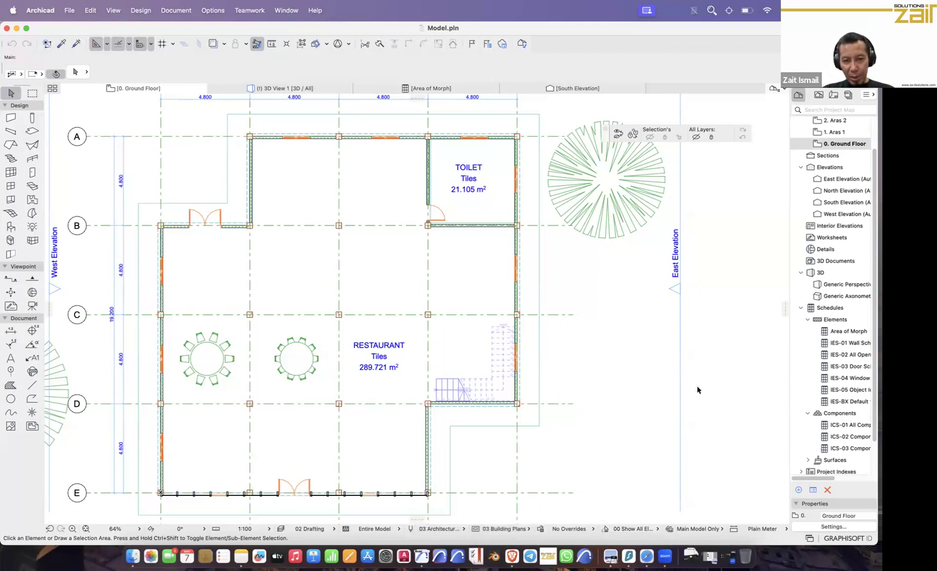
click(534, 369)
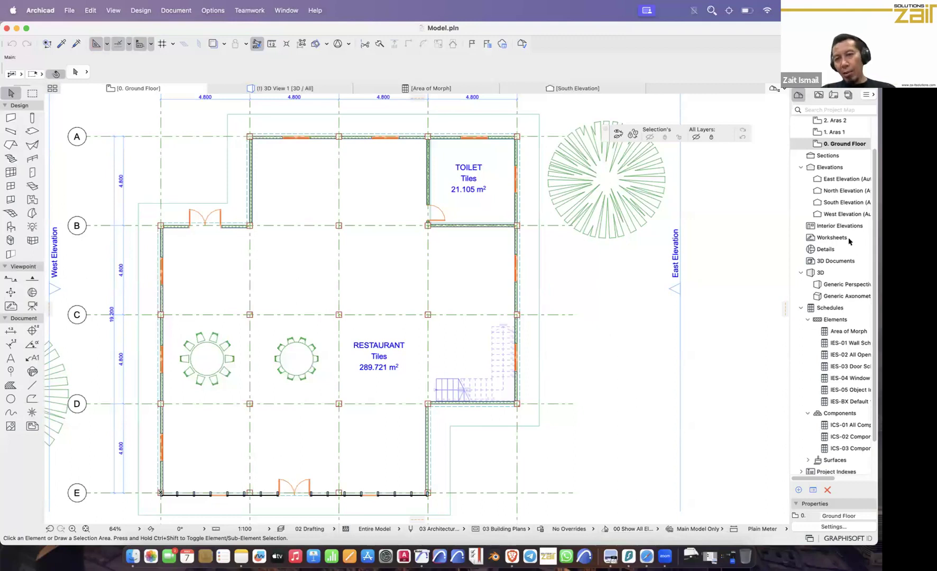
Step: Start a new schedule in the Elements group of the project's schedules
click(834, 320)
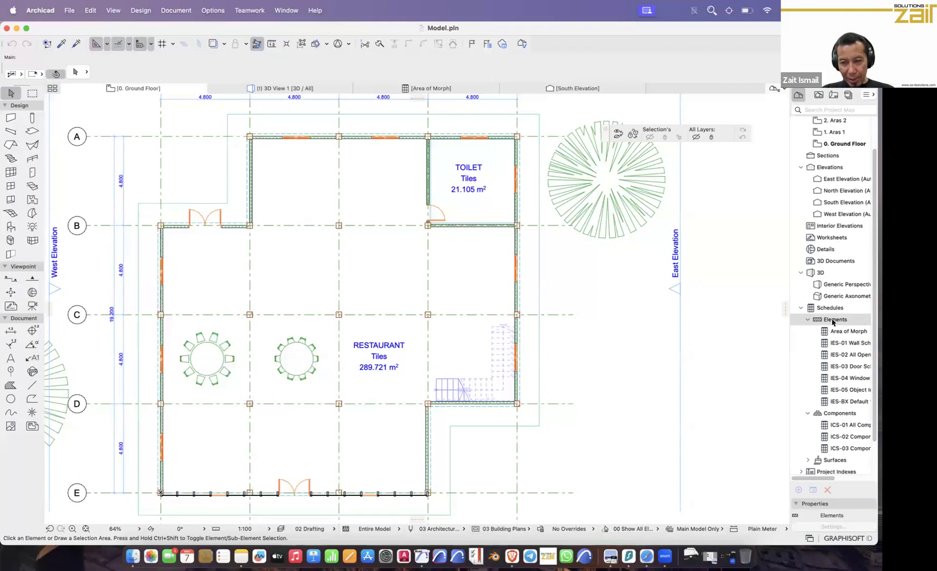
right_click(832, 320)
key(F1)
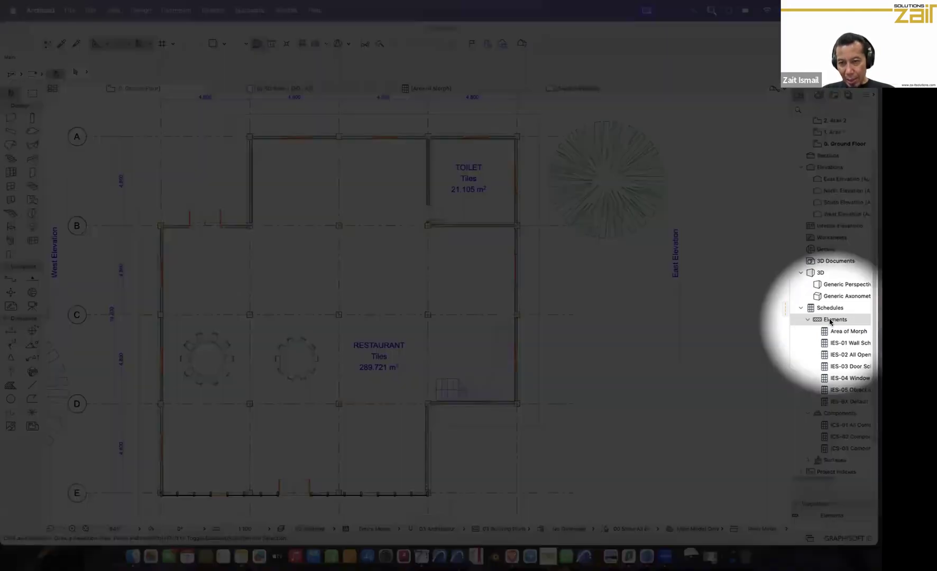
key(F1)
click(830, 323)
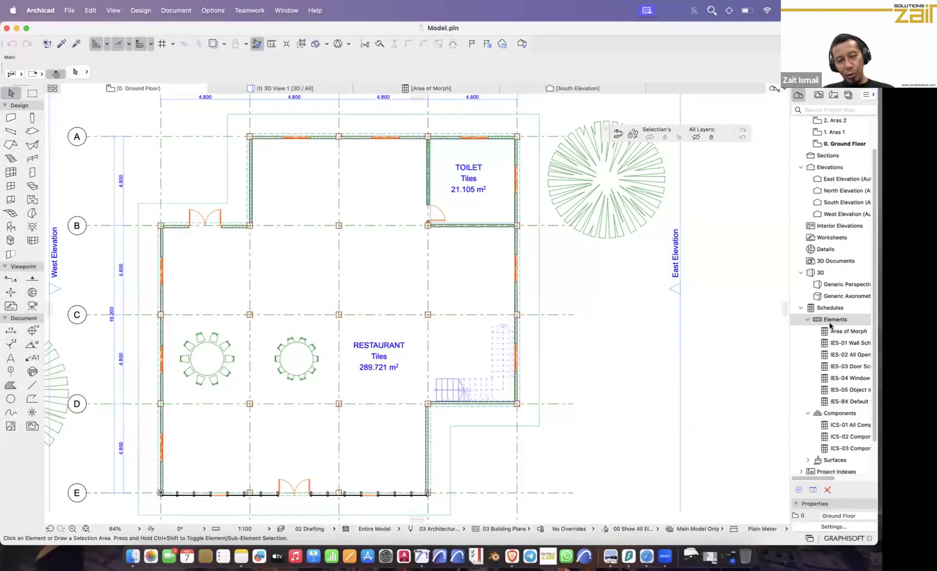
right_click(829, 325)
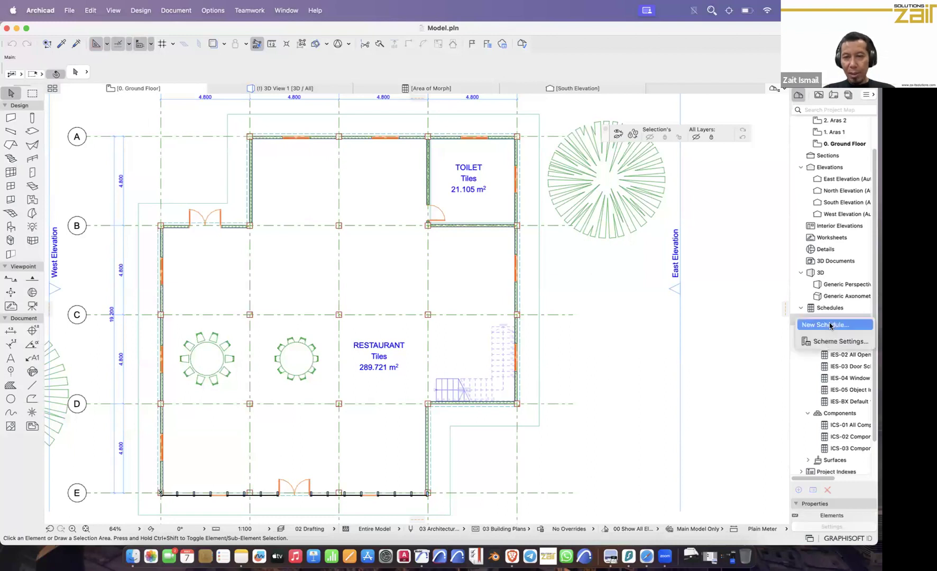
click(830, 326)
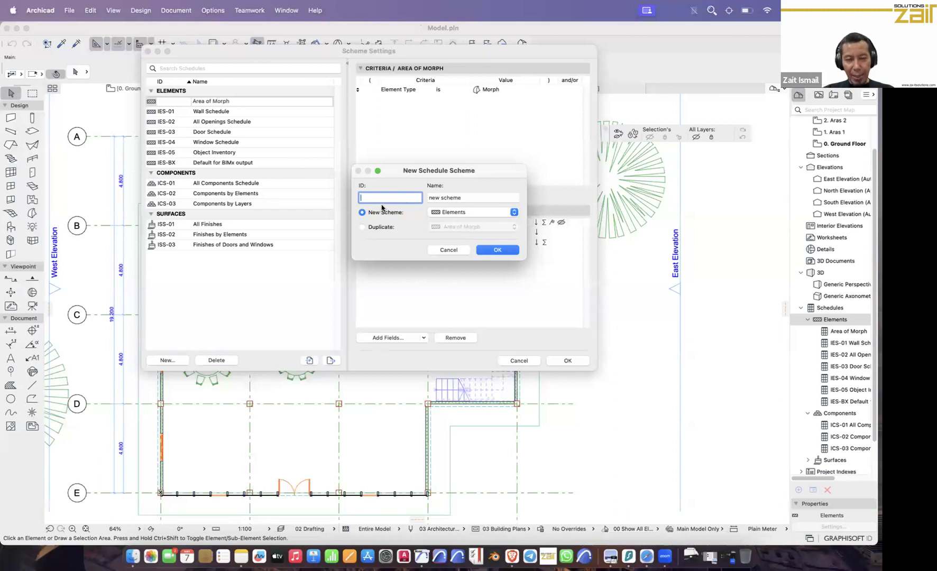
Step: Name the new Elements scheme Floor Area, leave its ID blank and create it
key(F1)
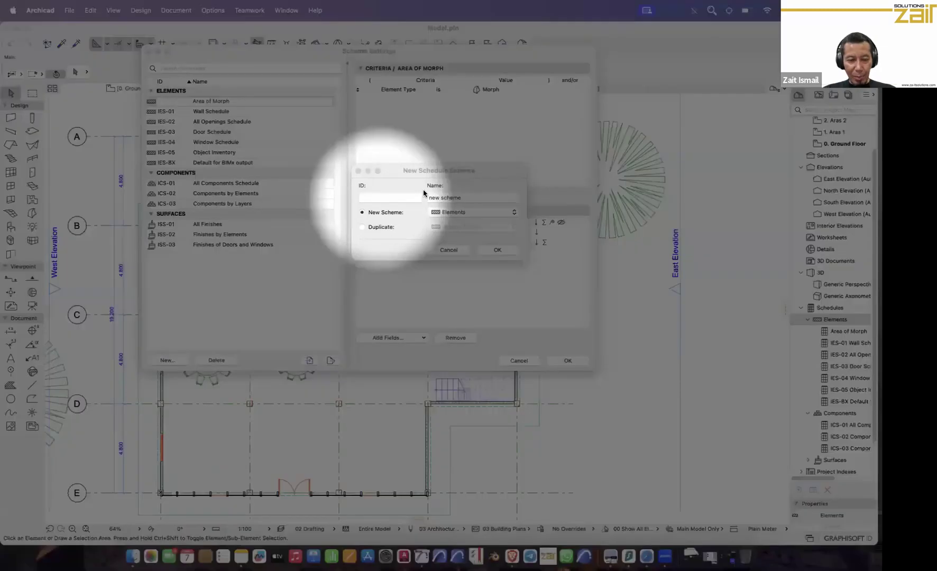
key(Tab)
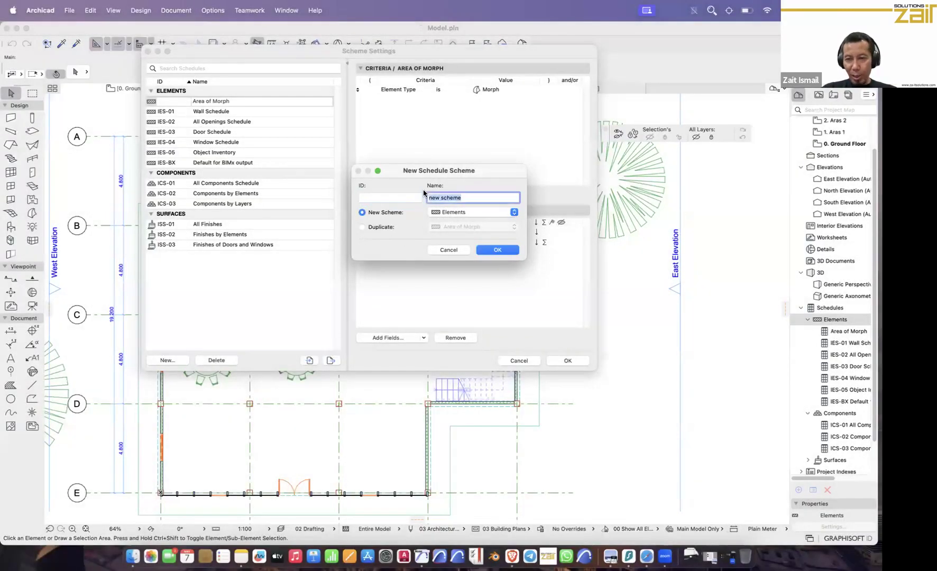
text(AREA)
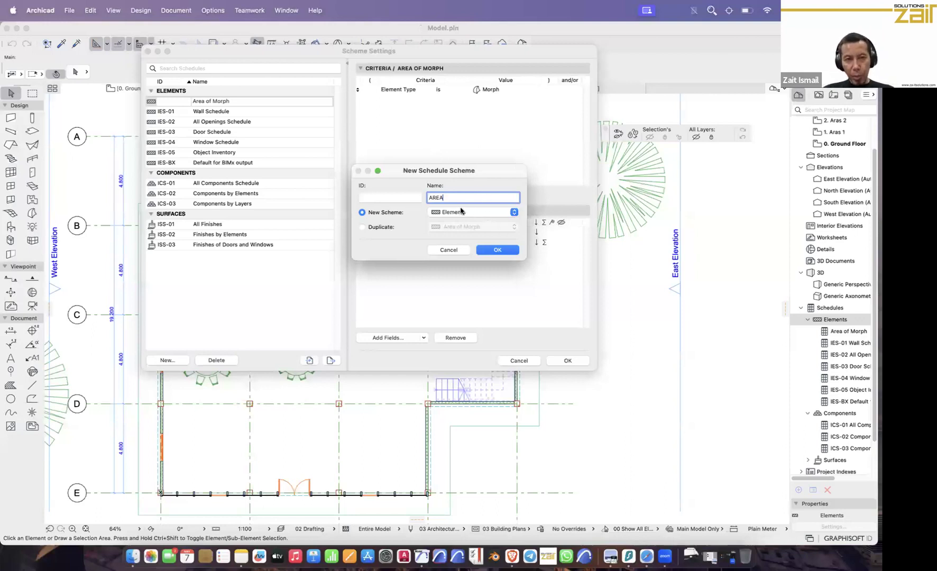
click(429, 198)
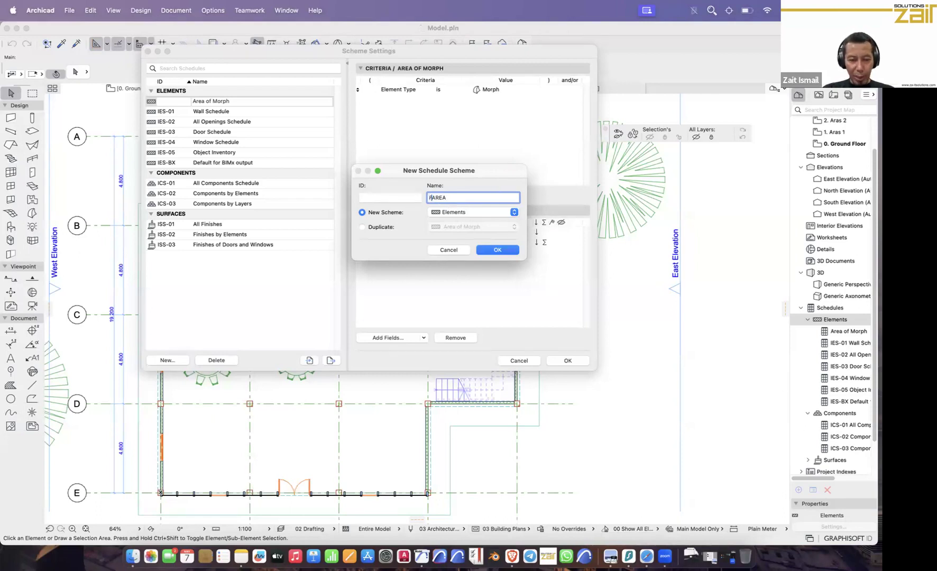
text(Floor)
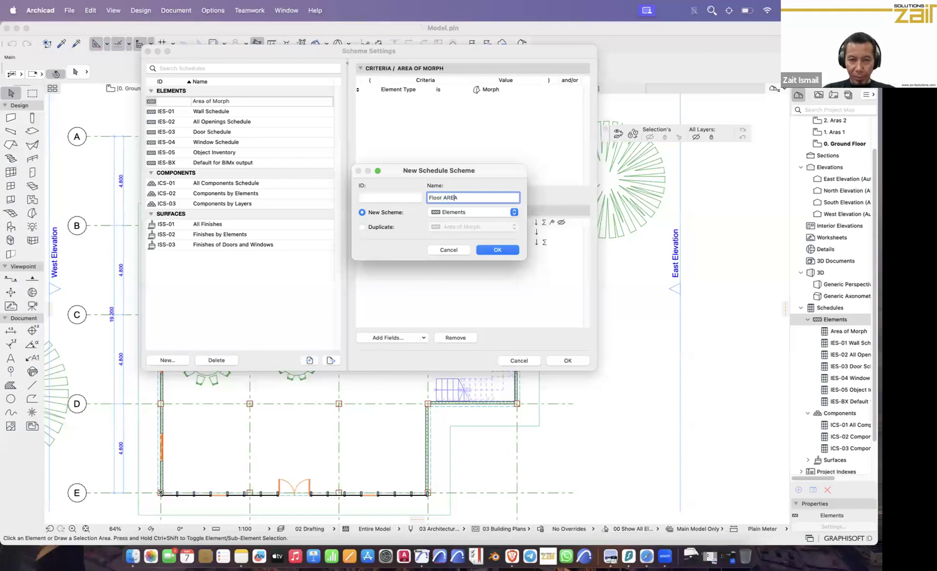
key(BackSpace)
key(BackSpace)
key(BackSpace)
text(rea)
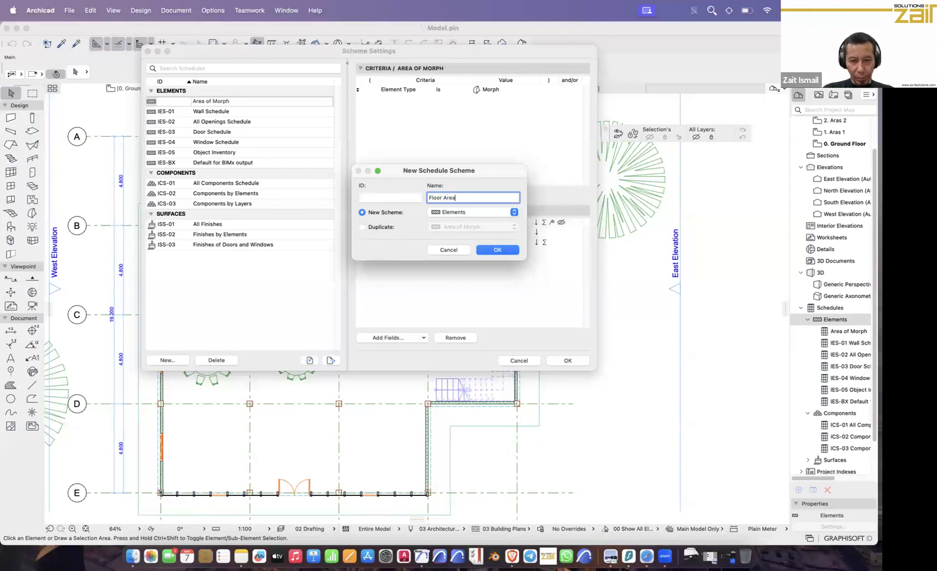
click(498, 250)
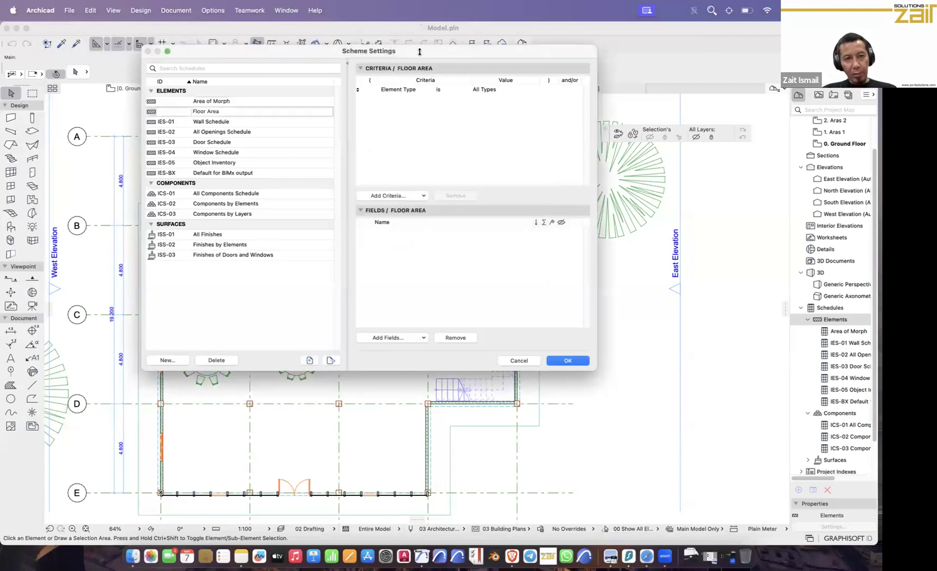
Step: Set the Element Type criterion of the Floor Area scheme to Zone
drag(418, 51, 425, 114)
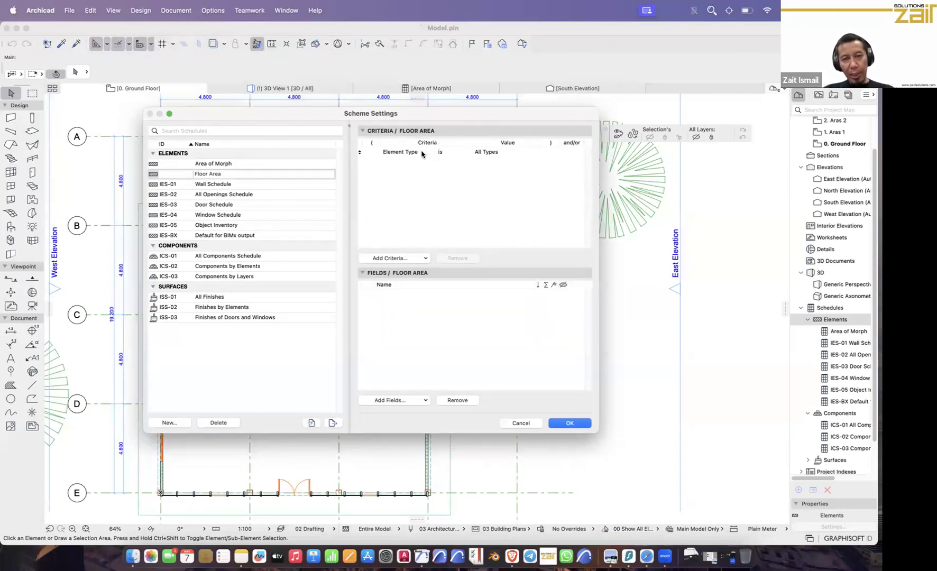
key(F1)
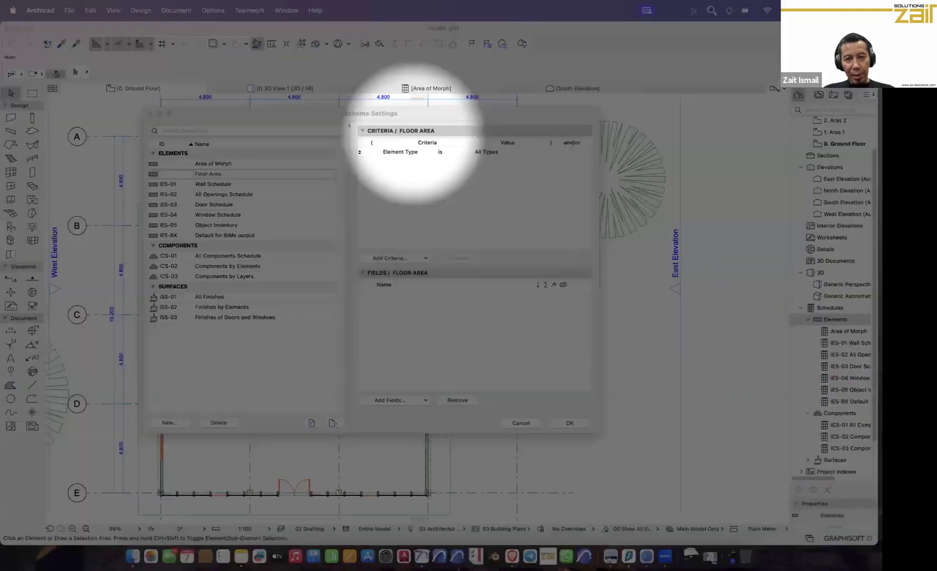
key(F1)
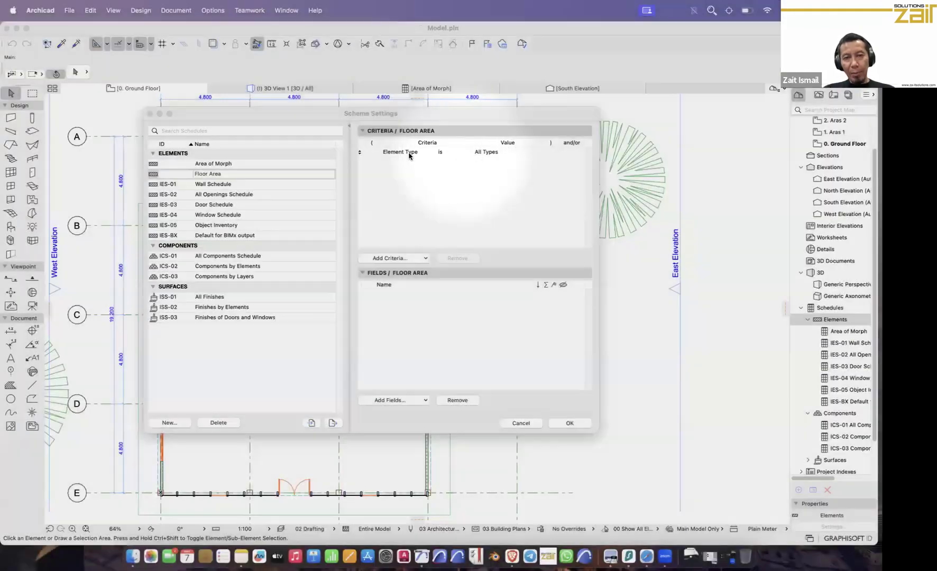
key(F1)
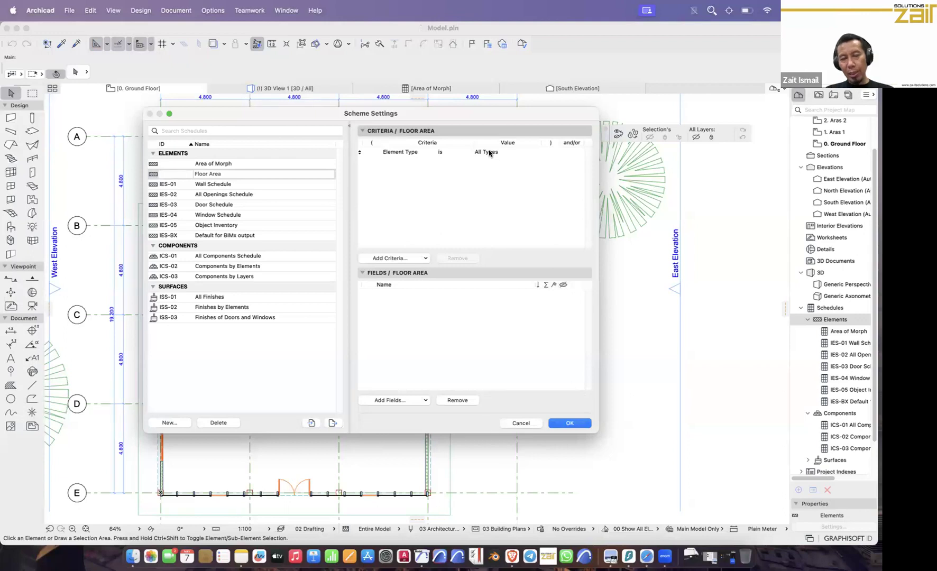
click(491, 153)
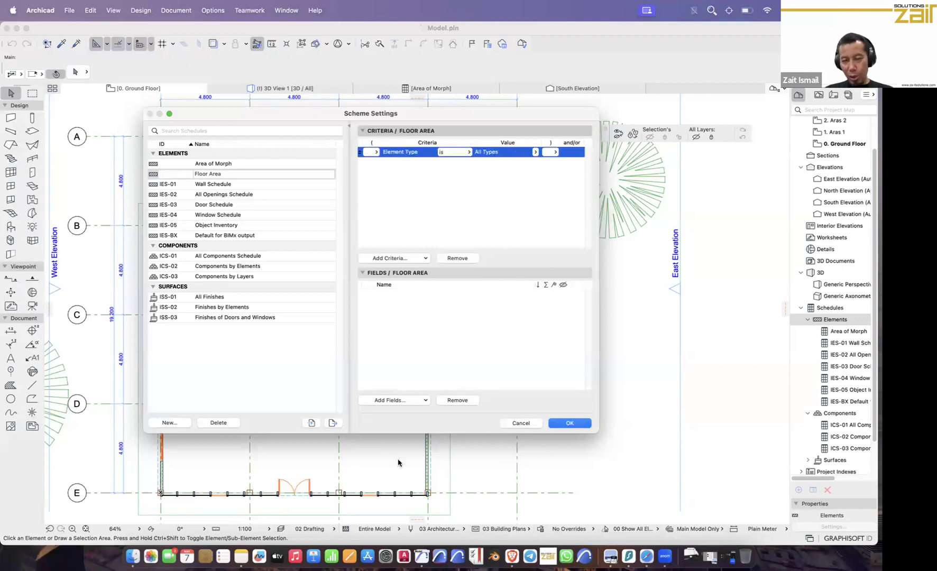
click(535, 153)
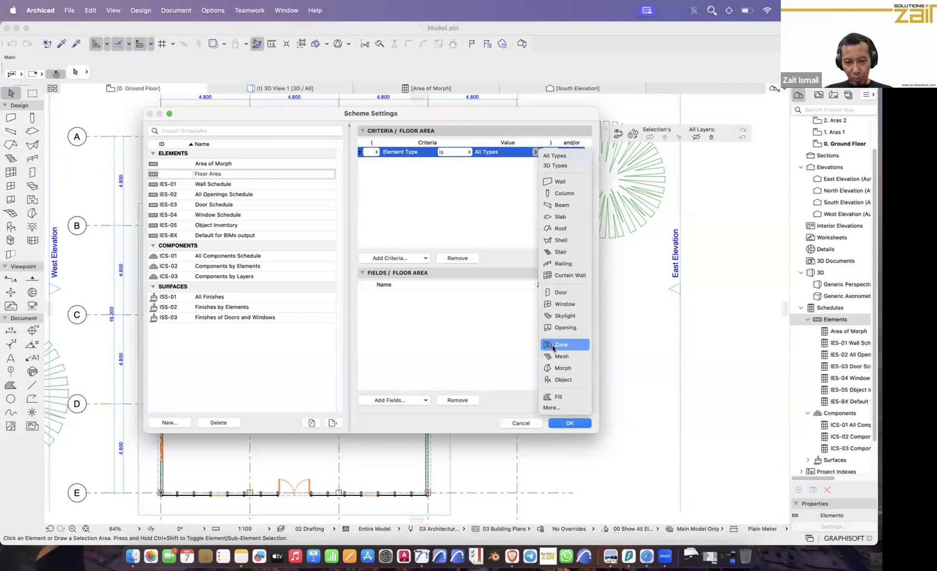
click(552, 345)
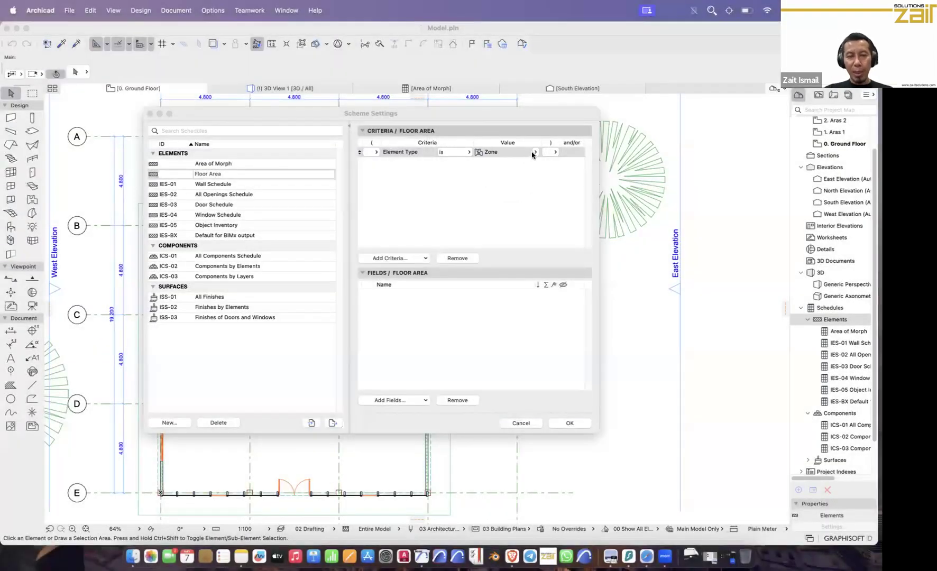
click(533, 154)
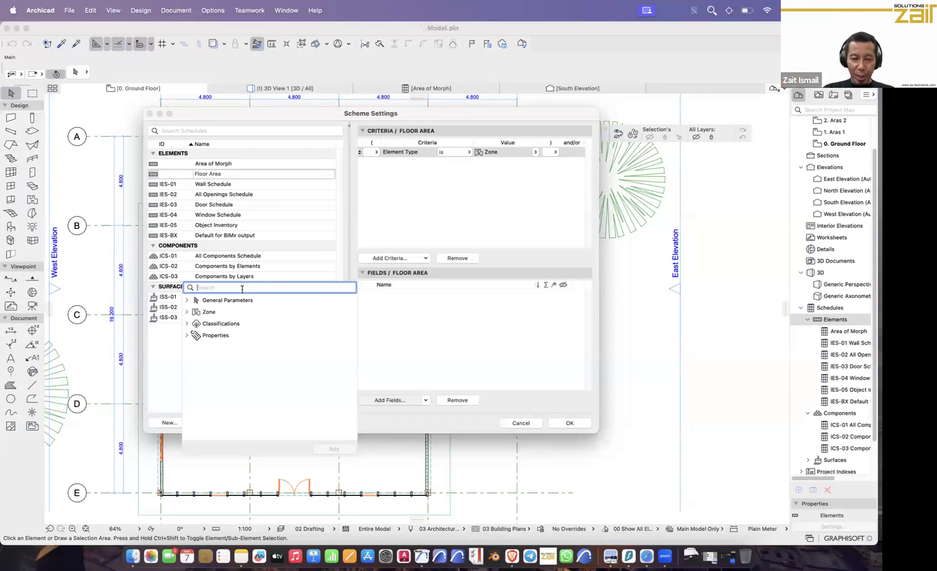
Step: Find the home story fields and add Home Story Name to the Floor Area scheme
text(home)
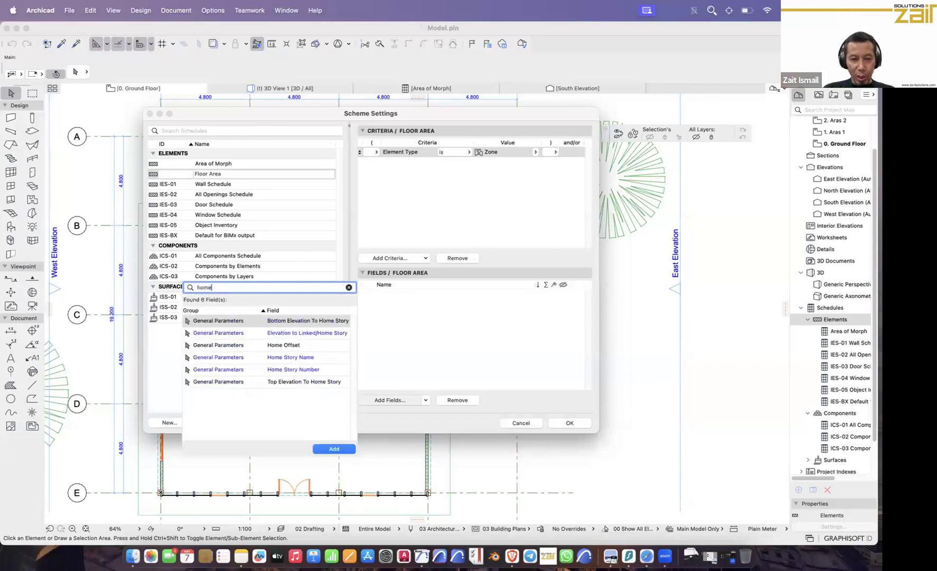
double_click(277, 358)
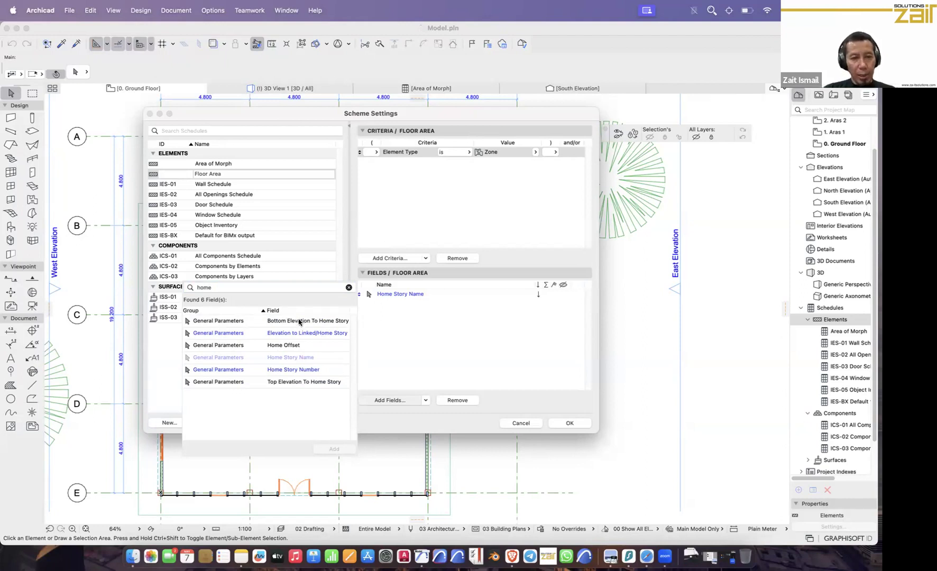
Step: Search the available fields for "zone name" and add the Zone Name field to the Floor Area scheme
click(259, 288)
key(BackSpace)
key(BackSpace)
key(BackSpace)
key(BackSpace)
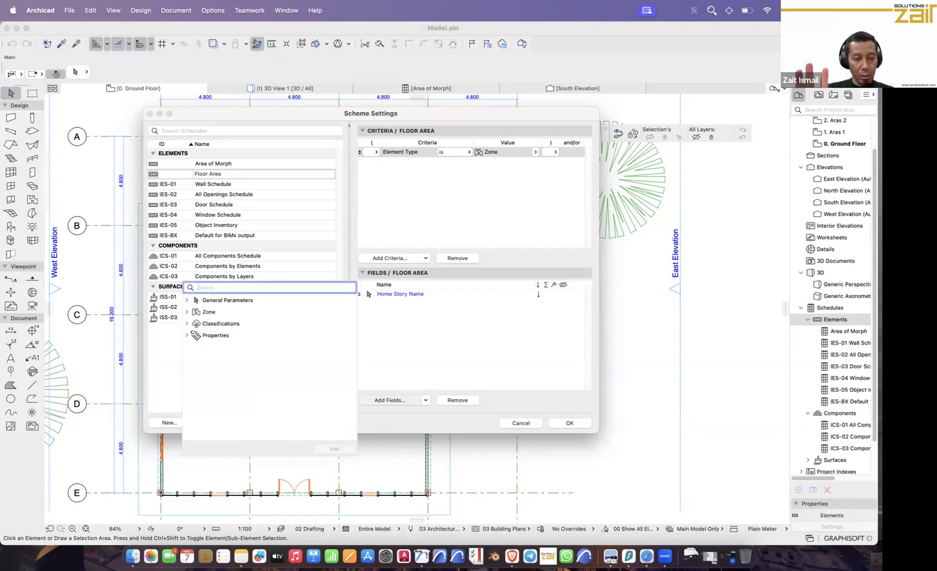
text(zone)
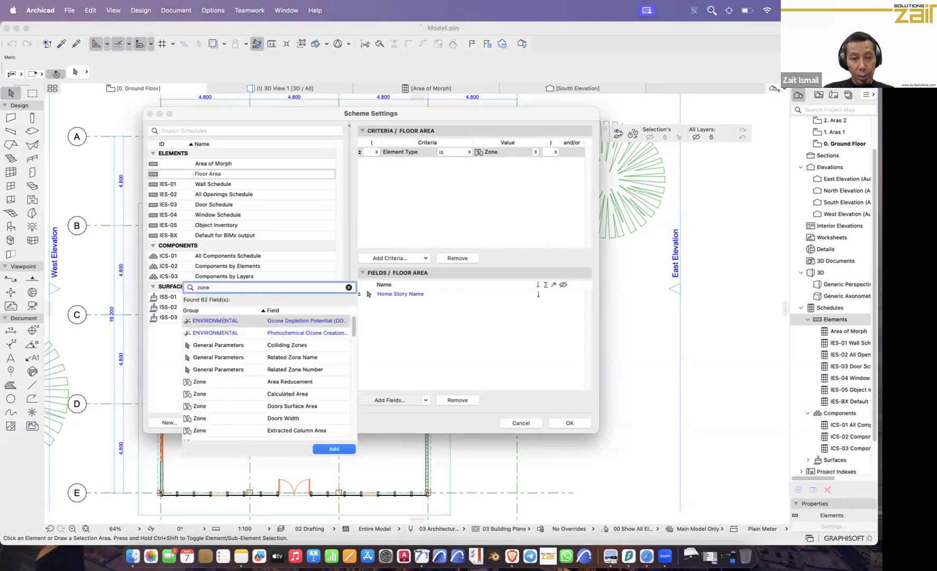
text( name)
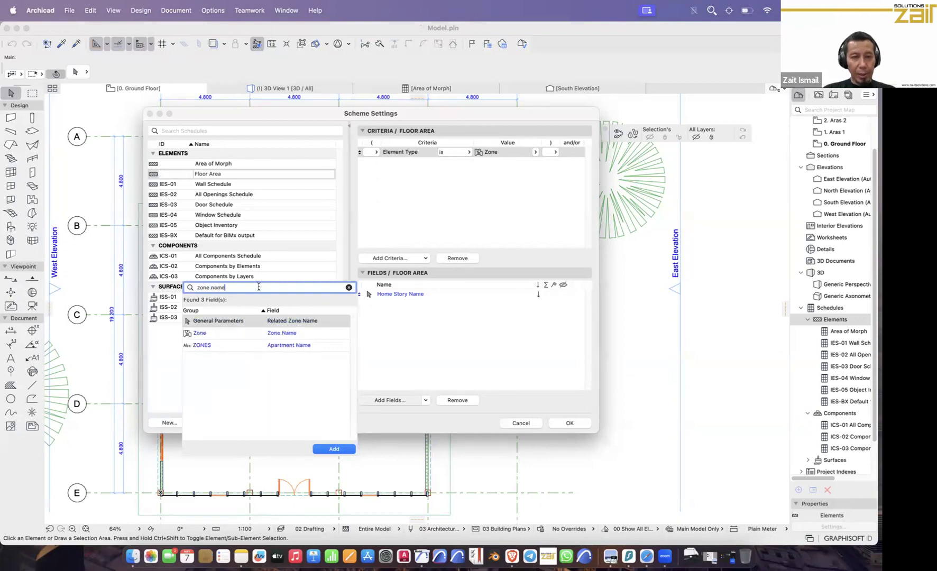
double_click(287, 334)
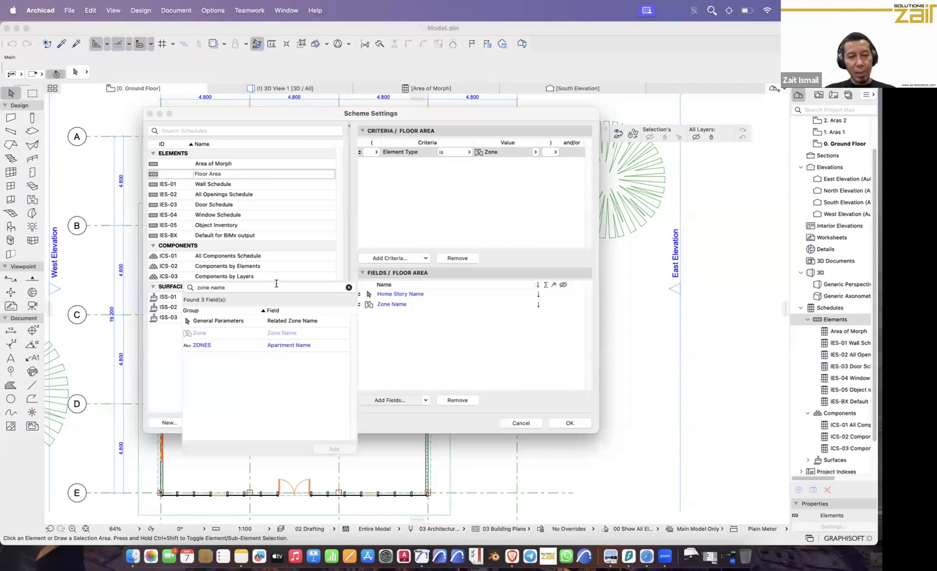
Step: Search the available fields for "area" and add the general parameter Area to the Floor Area scheme
click(239, 287)
key(BackSpace)
key(BackSpace)
key(BackSpace)
key(BackSpace)
key(BackSpace)
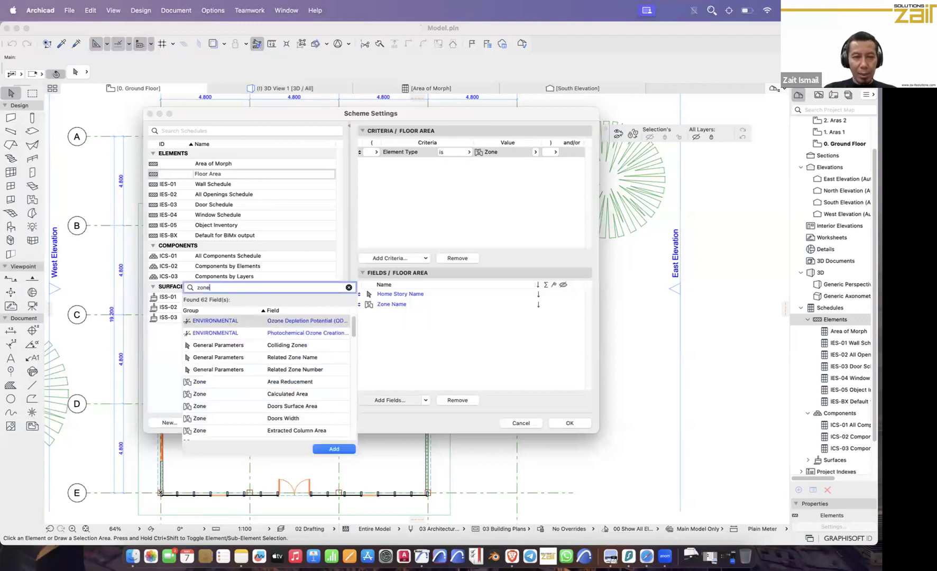
key(BackSpace)
key(BackSpace)
key(BackSpace)
text(area)
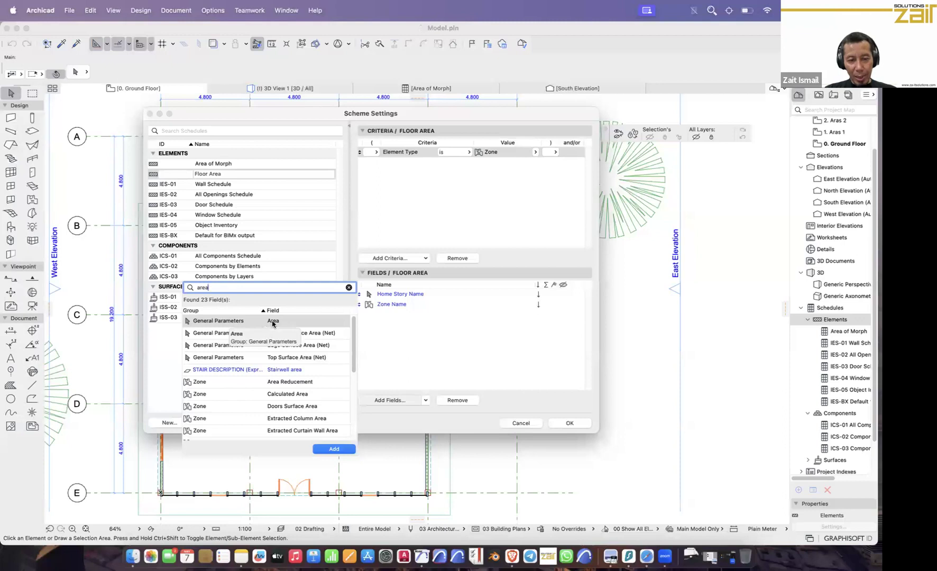
click(272, 323)
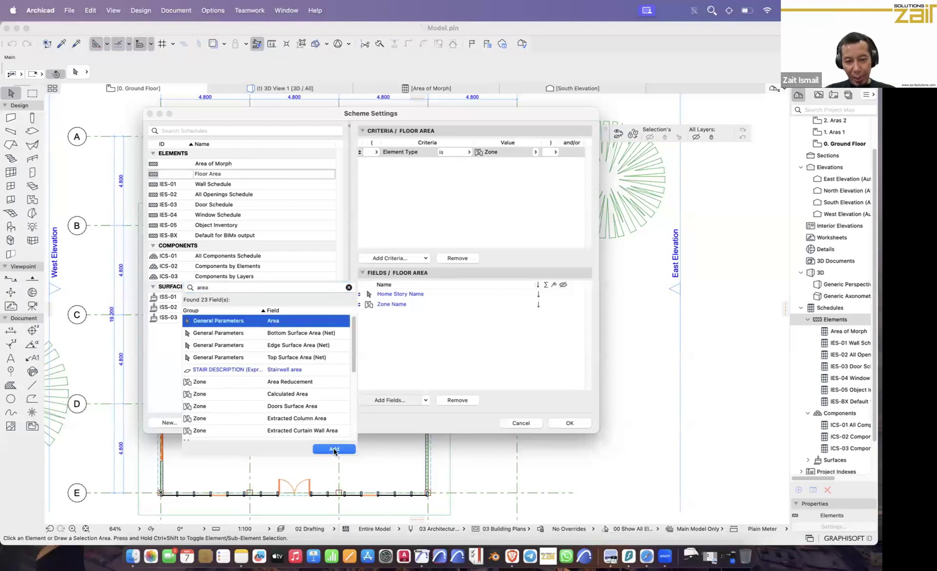
double_click(276, 322)
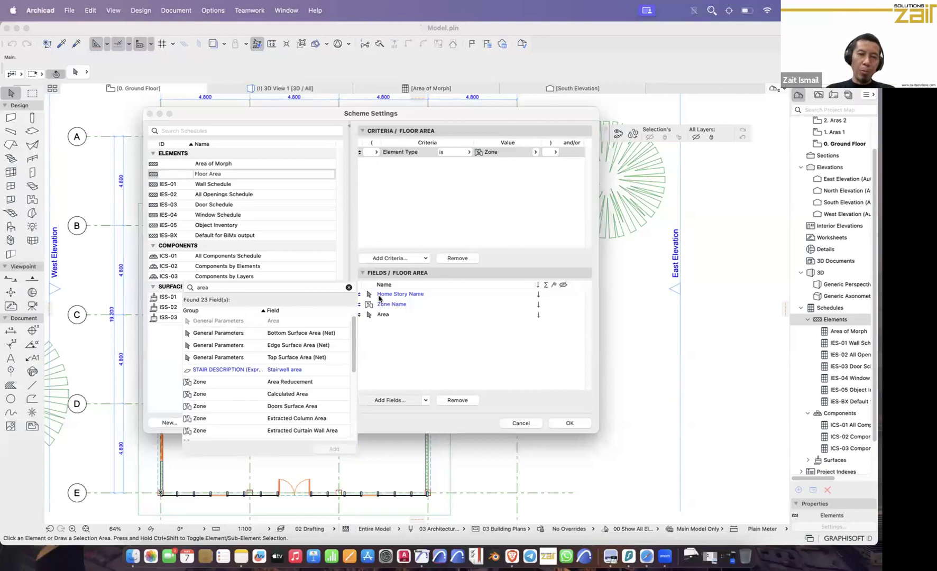
Step: Close the field list, accept the scheme settings and open the Floor Area schedule from the project's element schedules
click(399, 427)
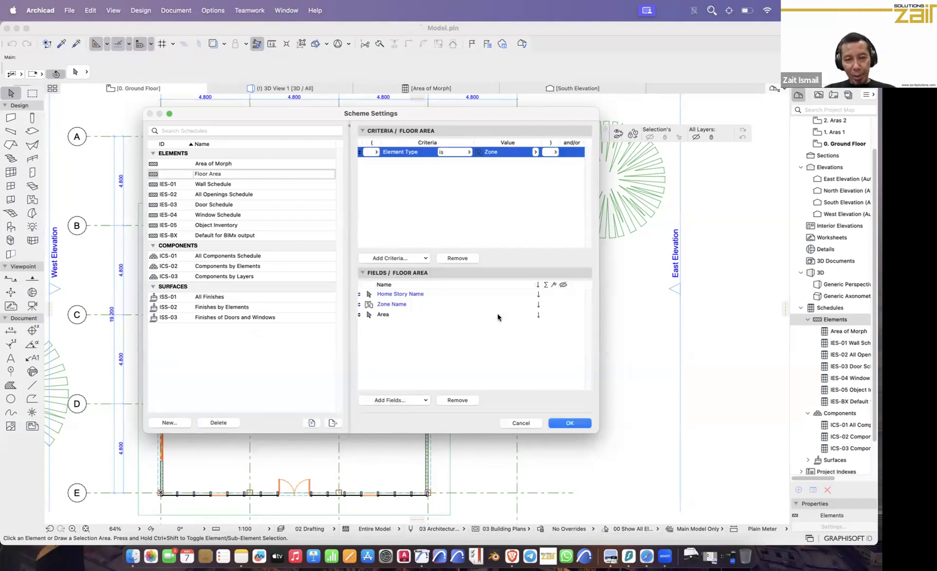
click(569, 423)
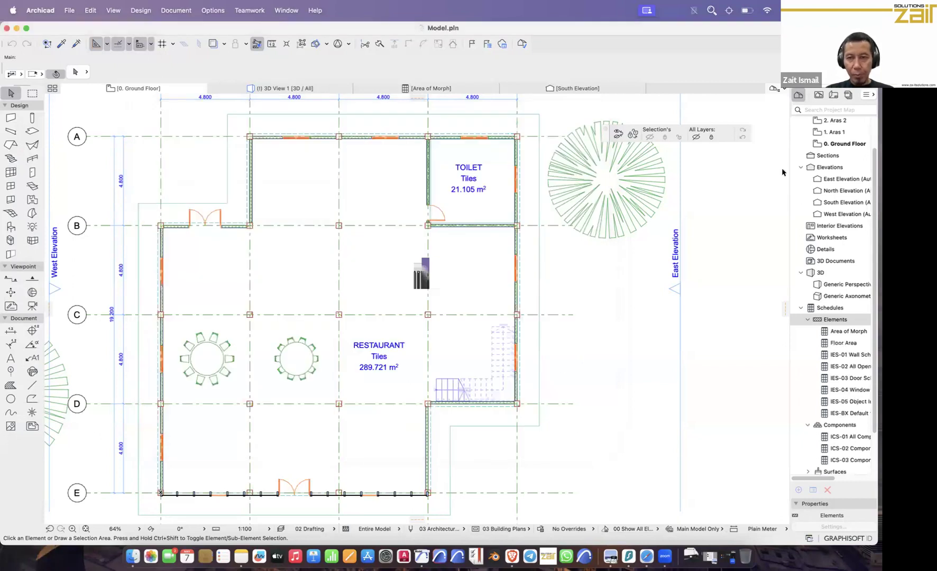
click(840, 344)
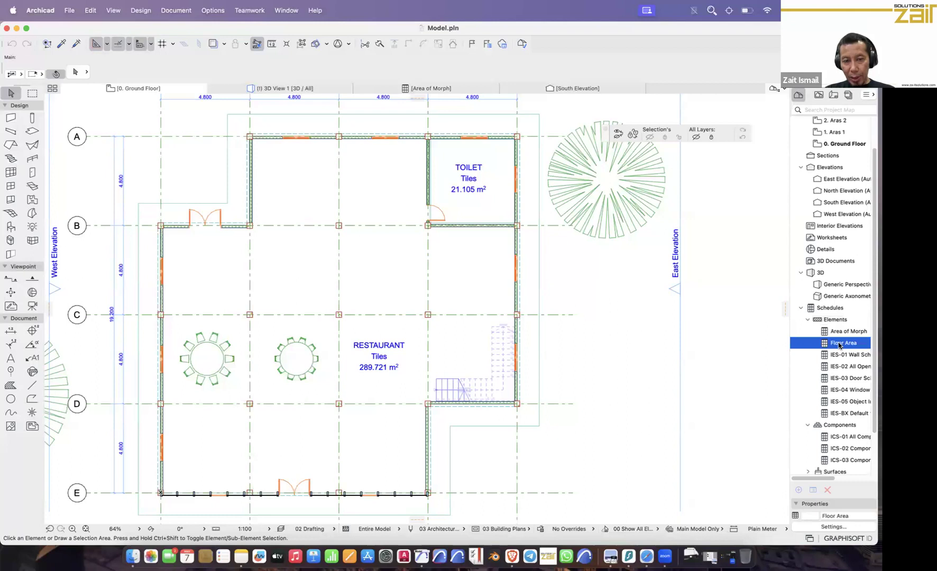
key(F1)
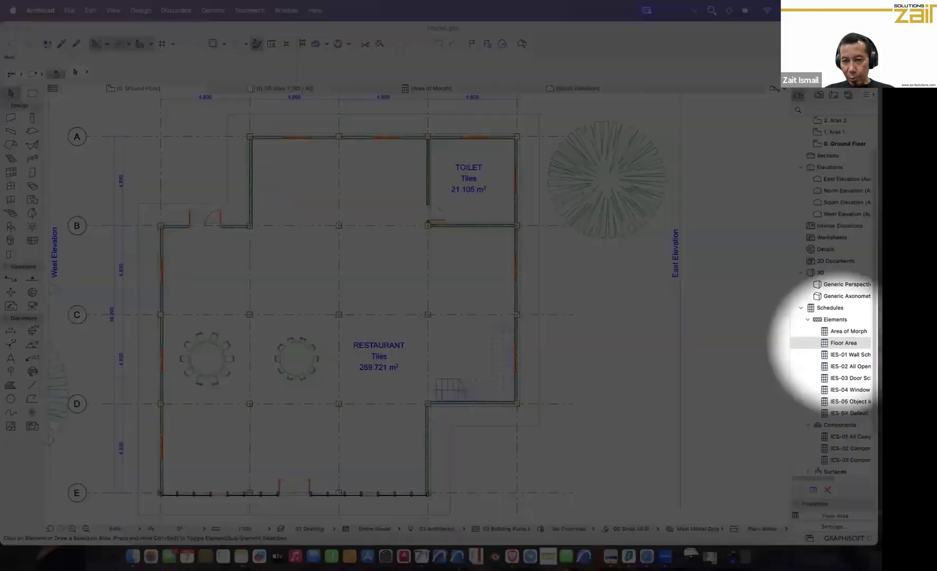
key(F1)
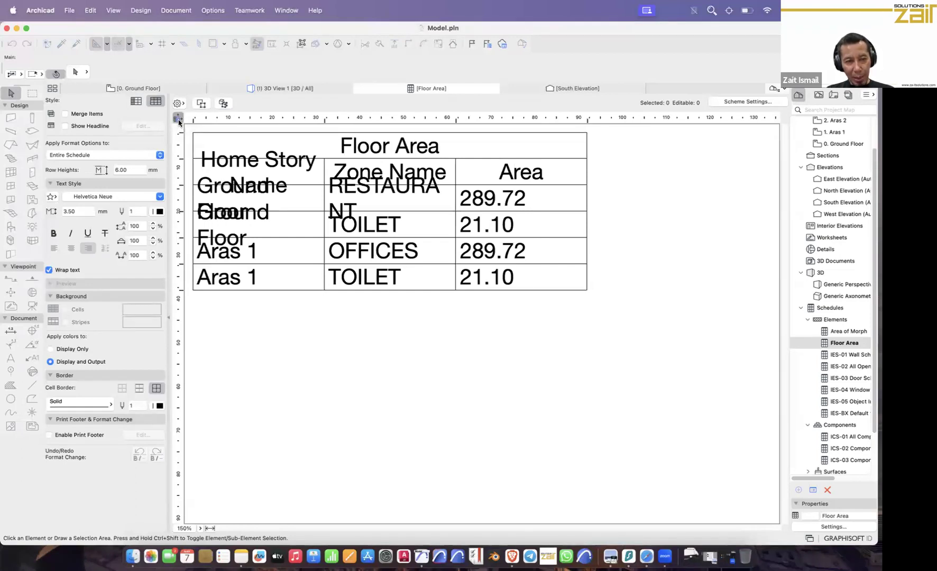
Step: Resize both the columns and the rows of the Floor Area schedule to fit their content
click(179, 120)
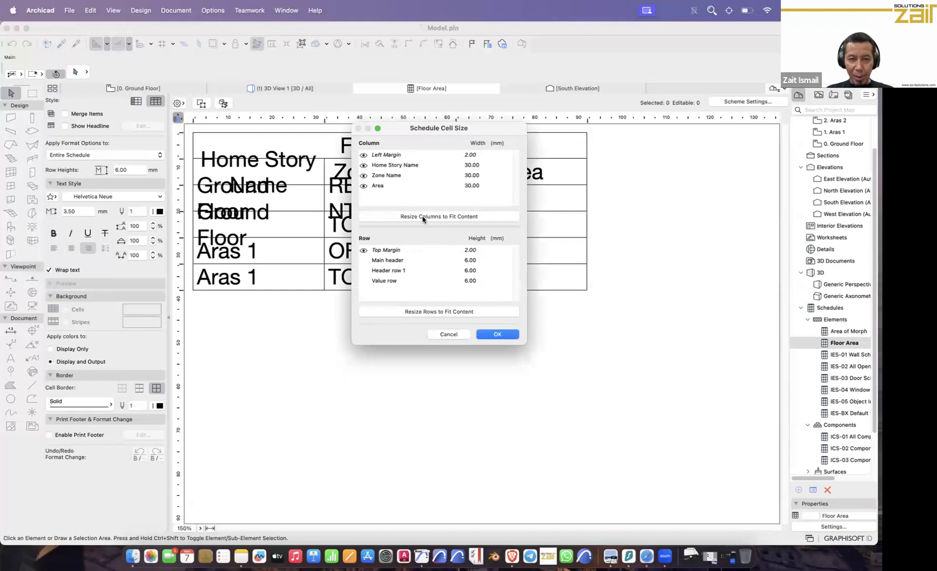
click(424, 217)
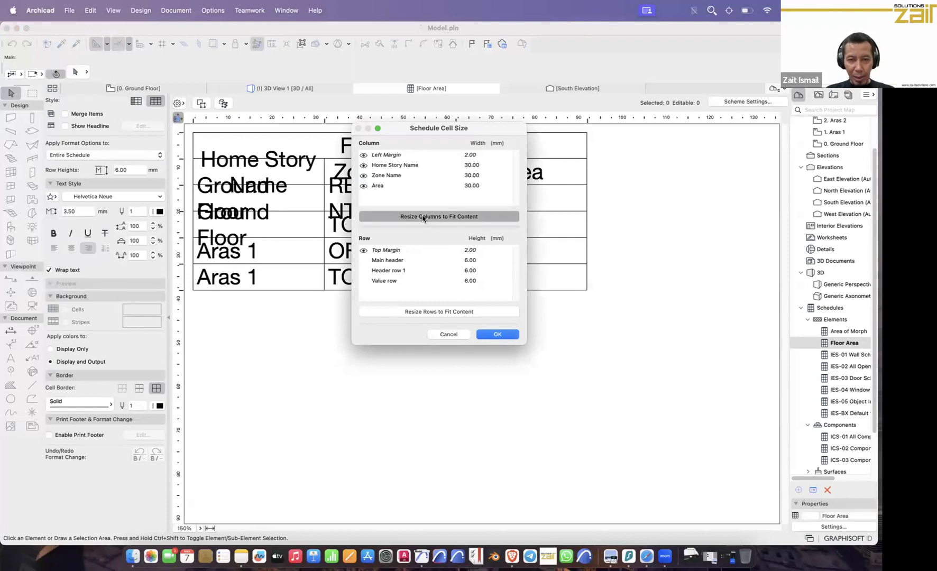
click(441, 313)
click(489, 336)
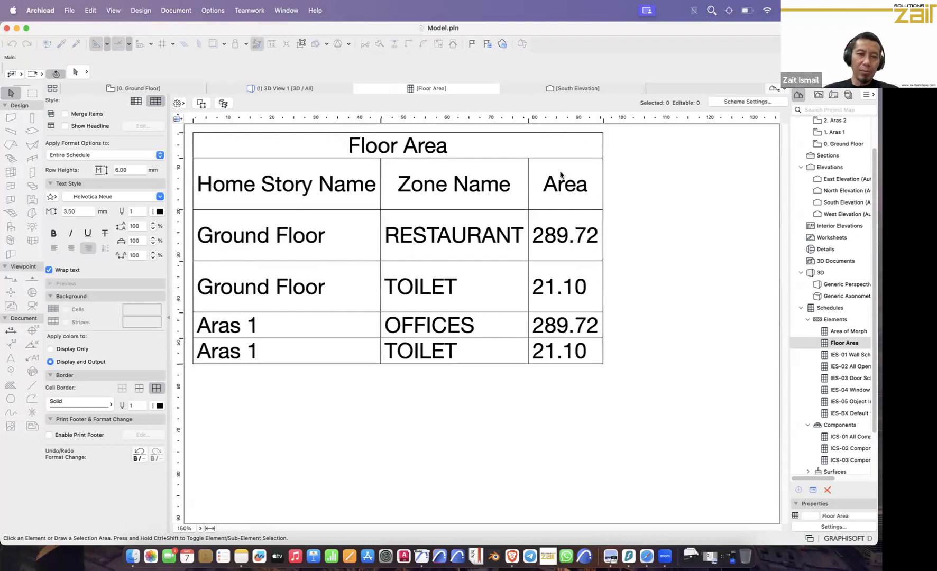
Step: Refit the schedule's row heights to the content with the adjusted column widths
click(176, 118)
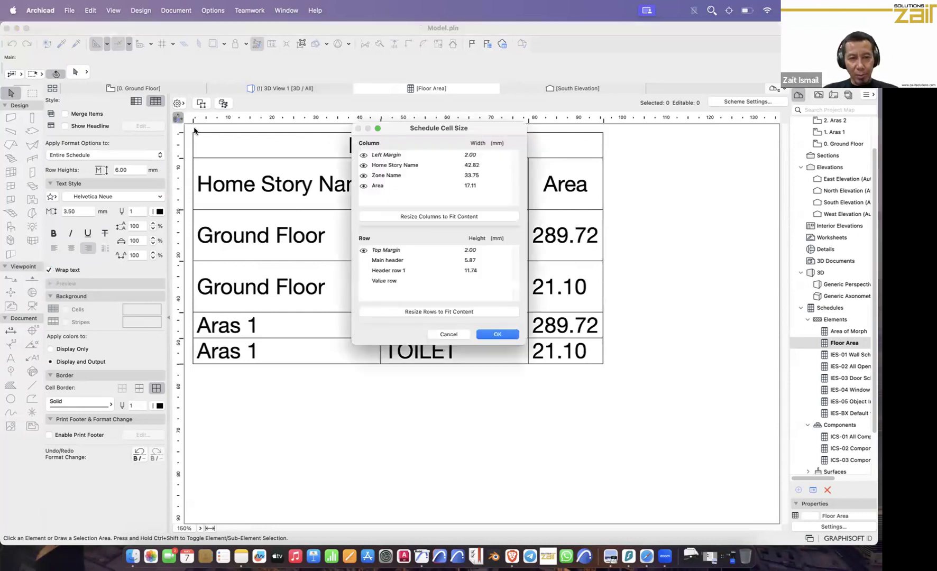
click(429, 312)
click(499, 334)
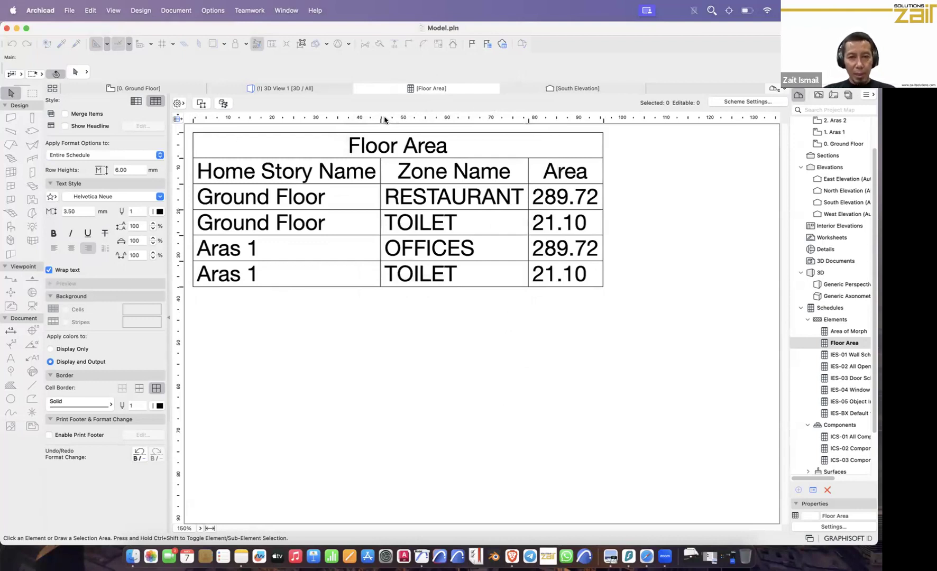
Step: Widen the Home Story Name, Zone Name and Area columns slightly beyond their fitted widths
drag(380, 119, 381, 119)
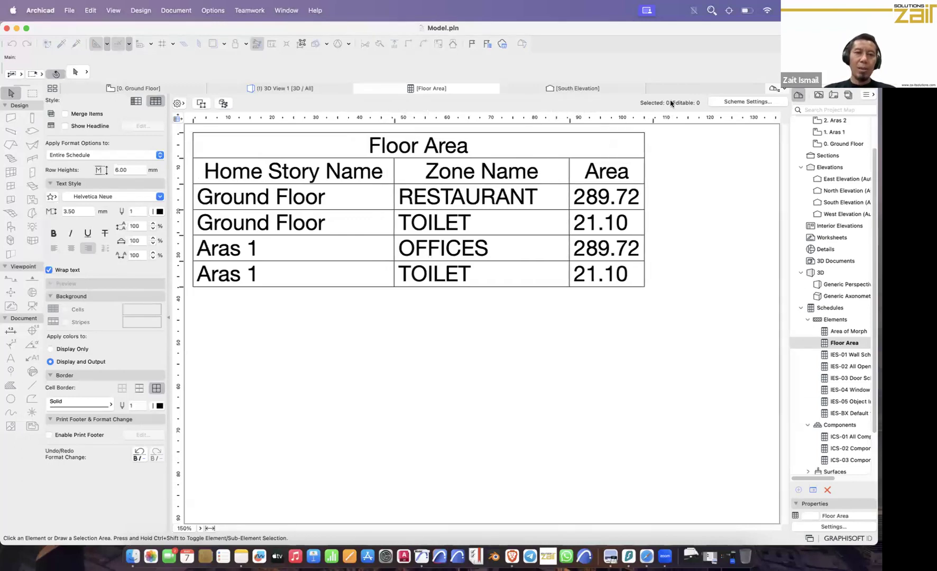
drag(653, 119, 670, 103)
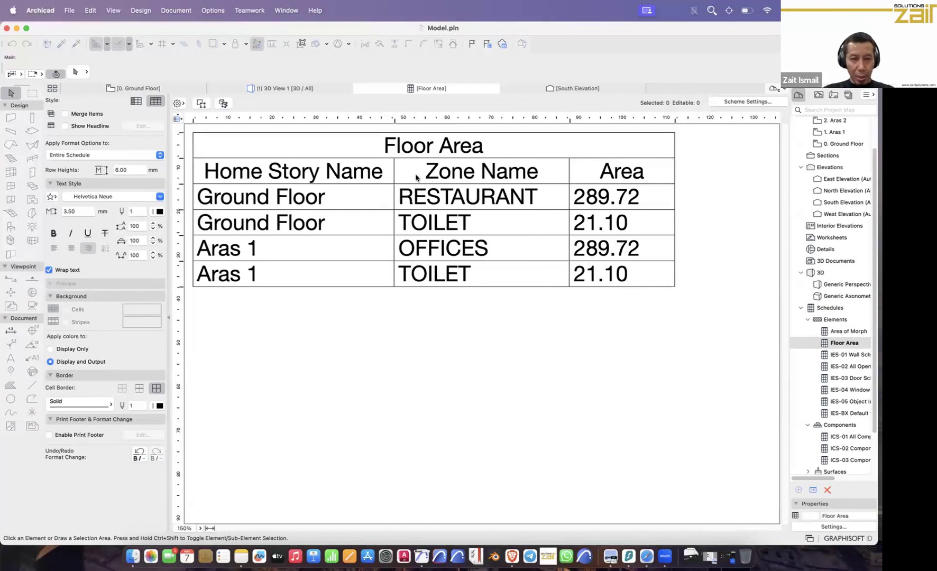
Step: Rename the Home Story Name column header to LEVELS
click(373, 174)
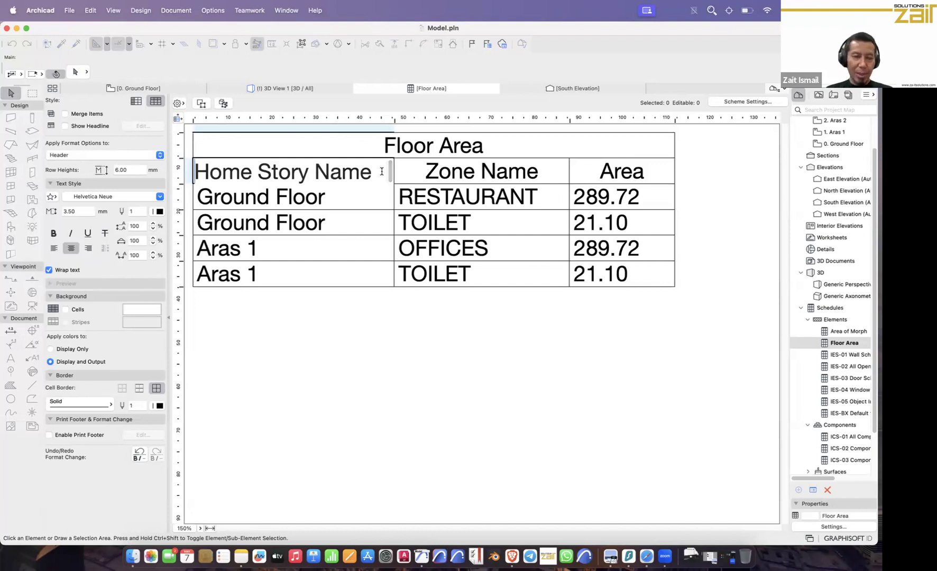
drag(374, 172, 197, 170)
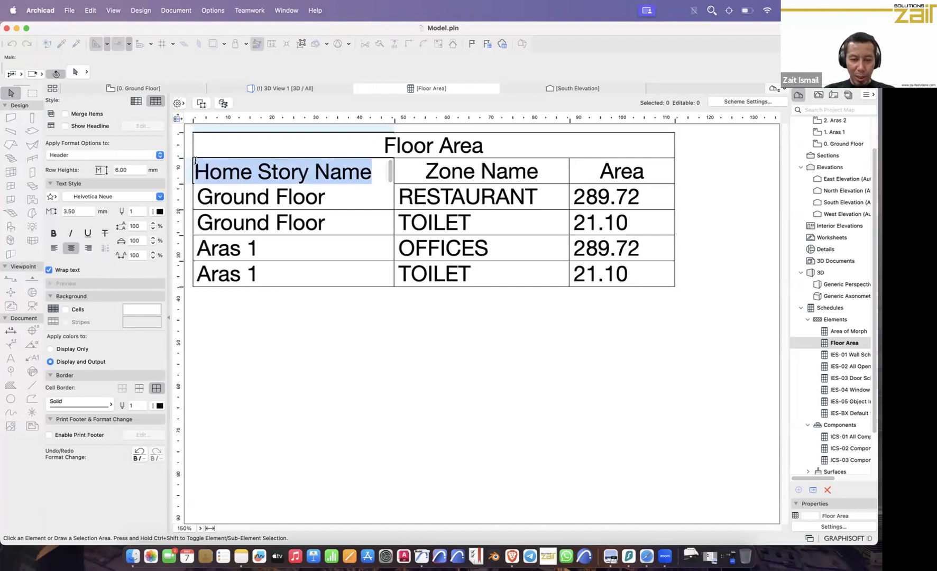
text(LEVELS)
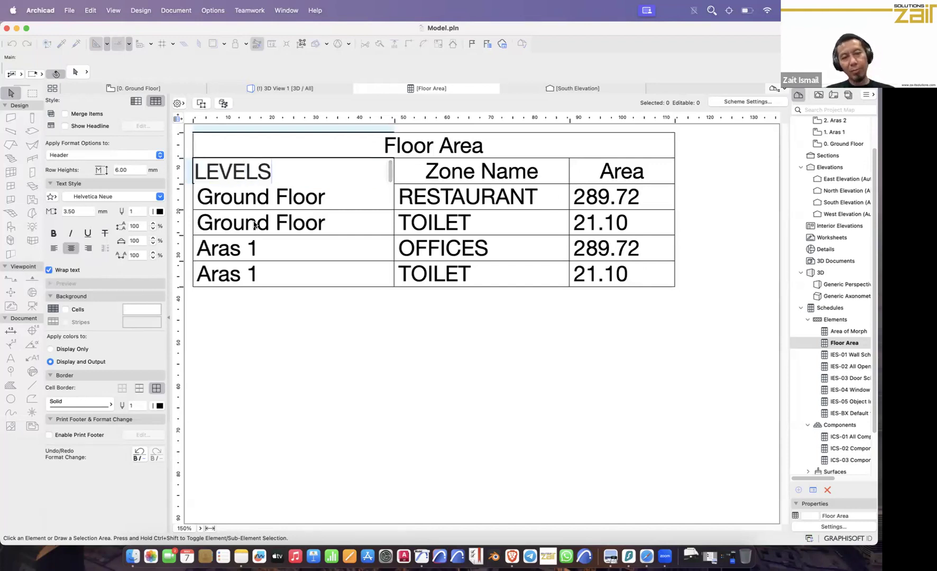
click(376, 363)
Step: Rename the Zone Name column header to ROOMS
click(499, 170)
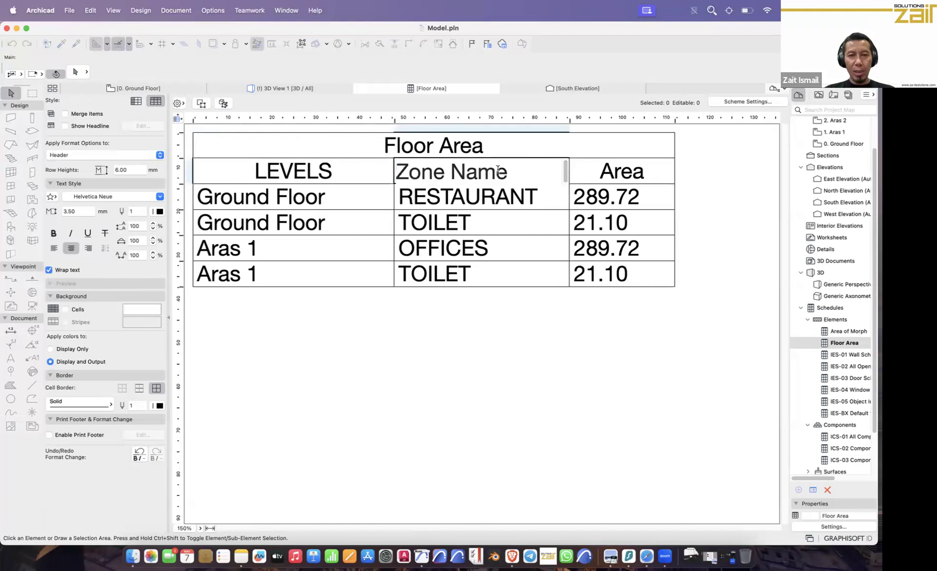
drag(525, 171, 397, 170)
text(ROOMs)
key(BackSpace)
text(S)
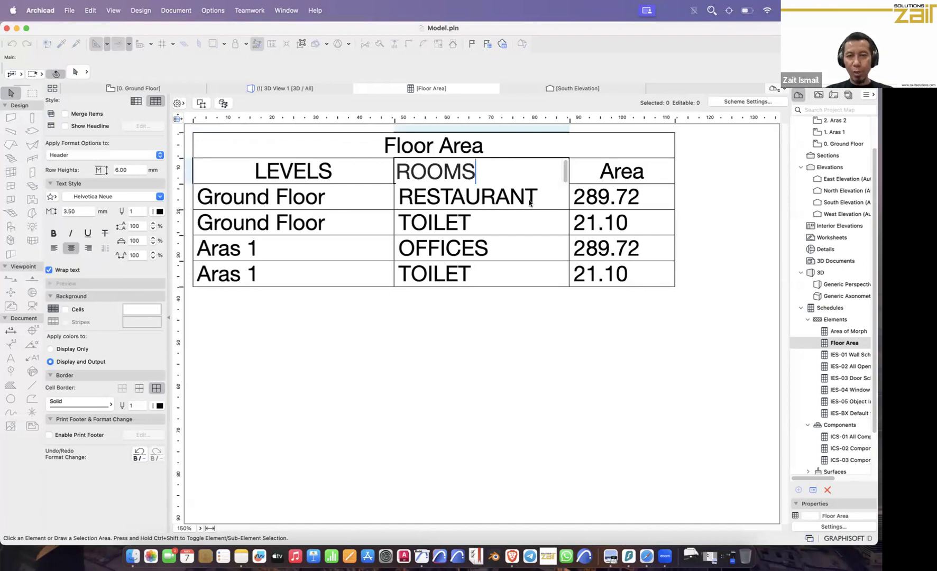
Step: Change the Area column header to AREA in capital letters
click(641, 176)
click(632, 173)
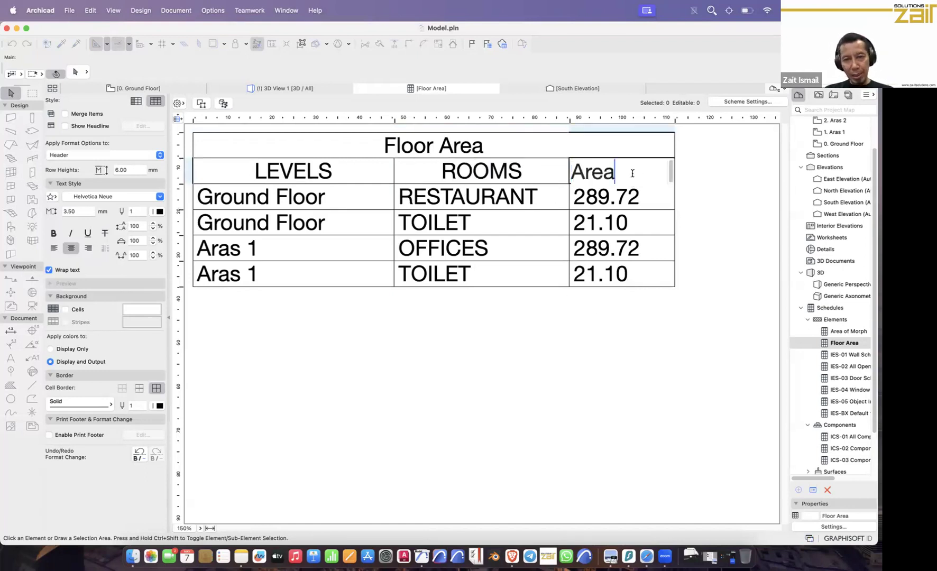
key(BackSpace)
key(BackSpace)
key(BackSpace)
text(REA)
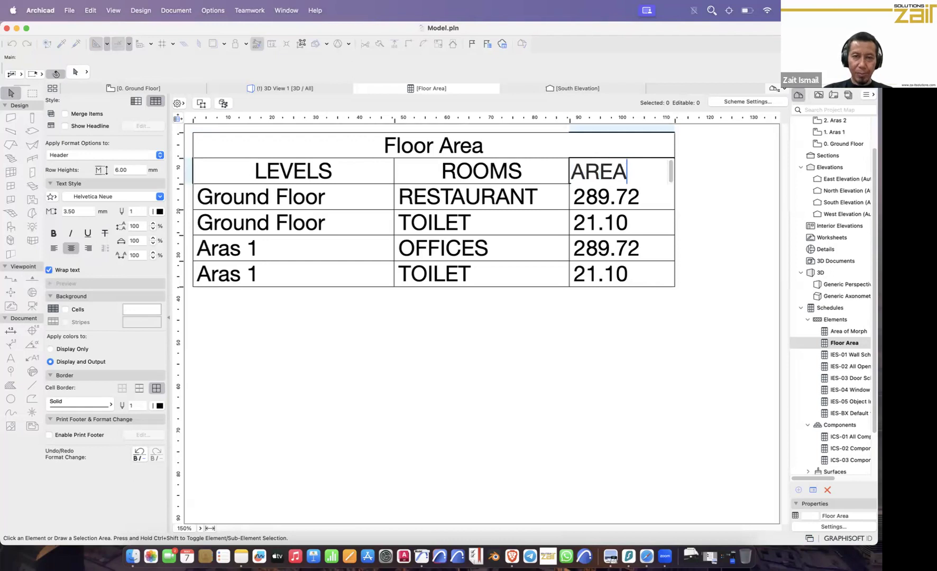
click(665, 327)
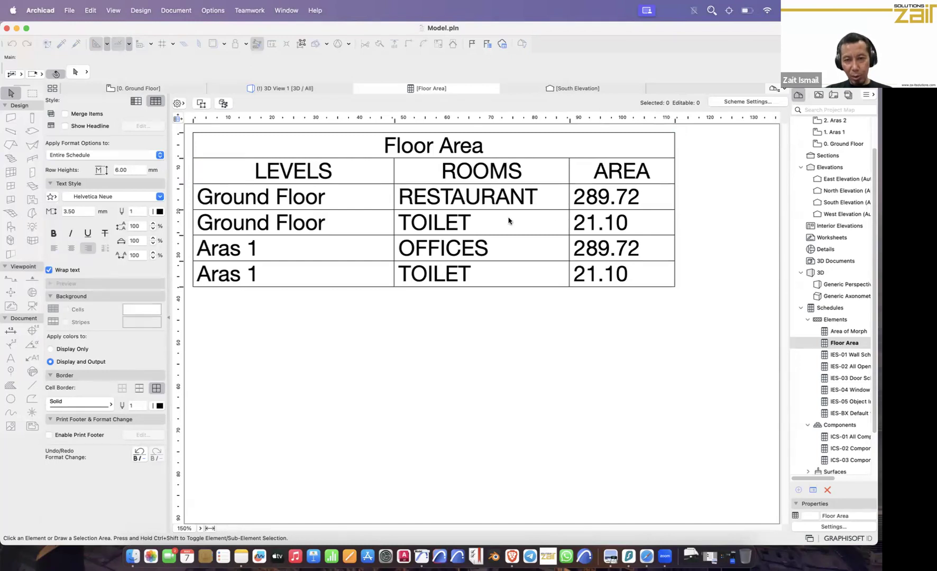
Step: Try right and centre alignment on the AREA column's values and settle on aligning them to the decimal
click(625, 204)
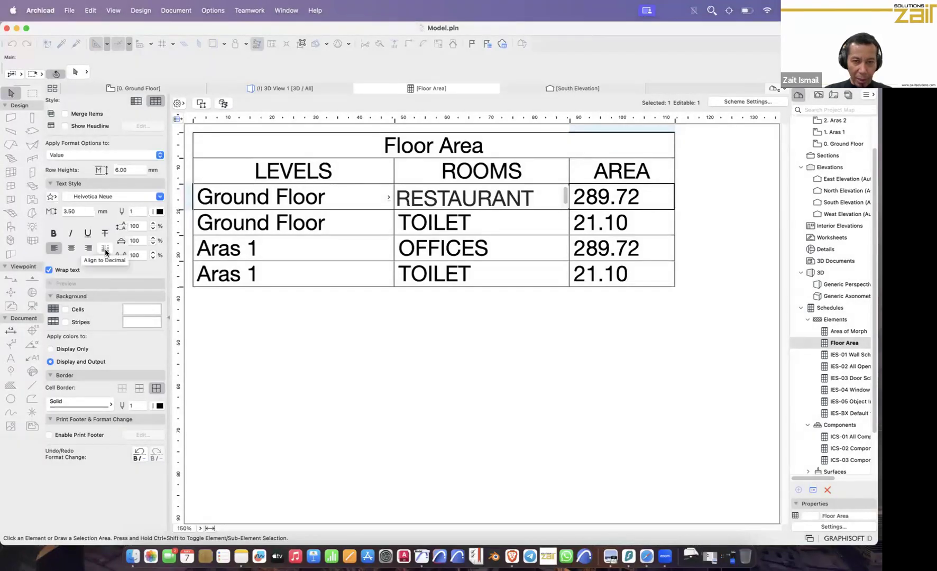
click(106, 249)
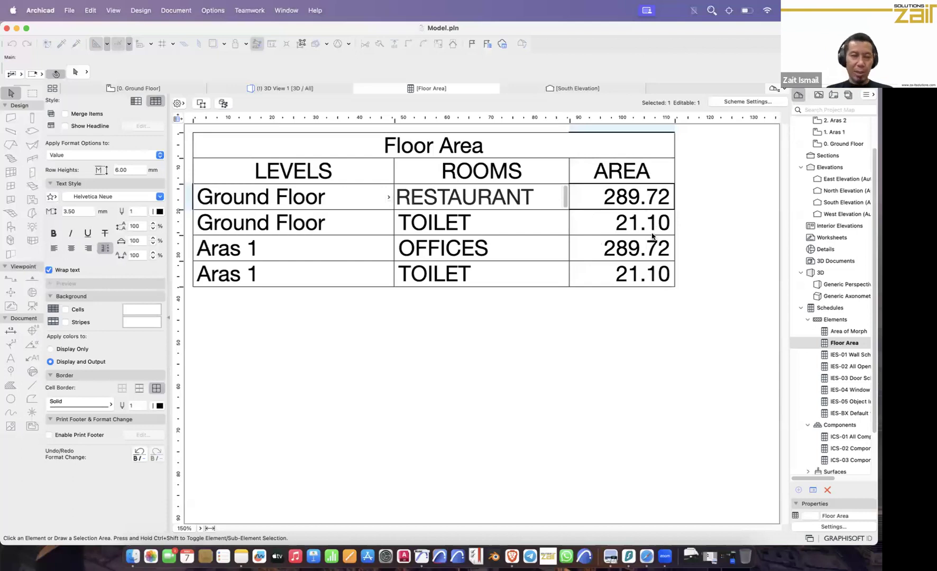
click(89, 248)
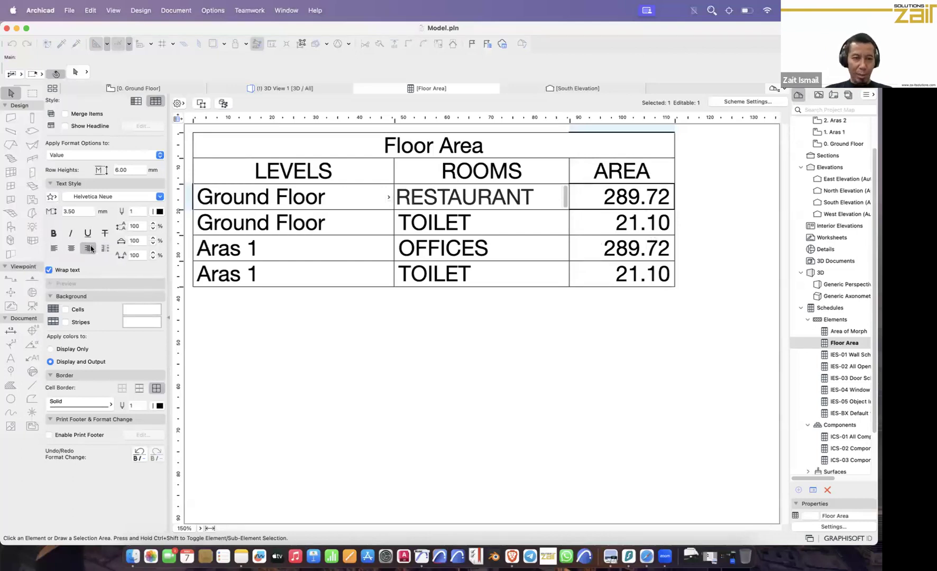
click(71, 248)
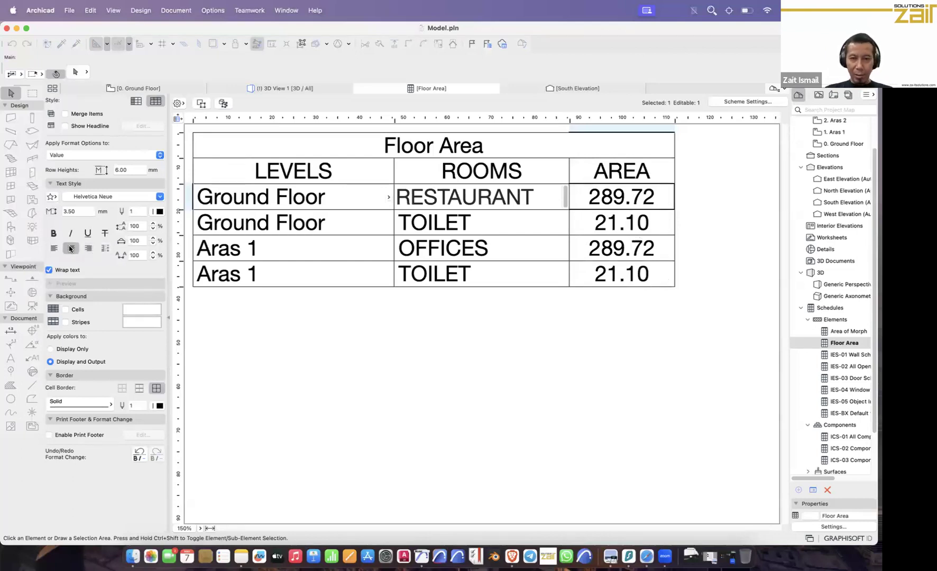
click(105, 248)
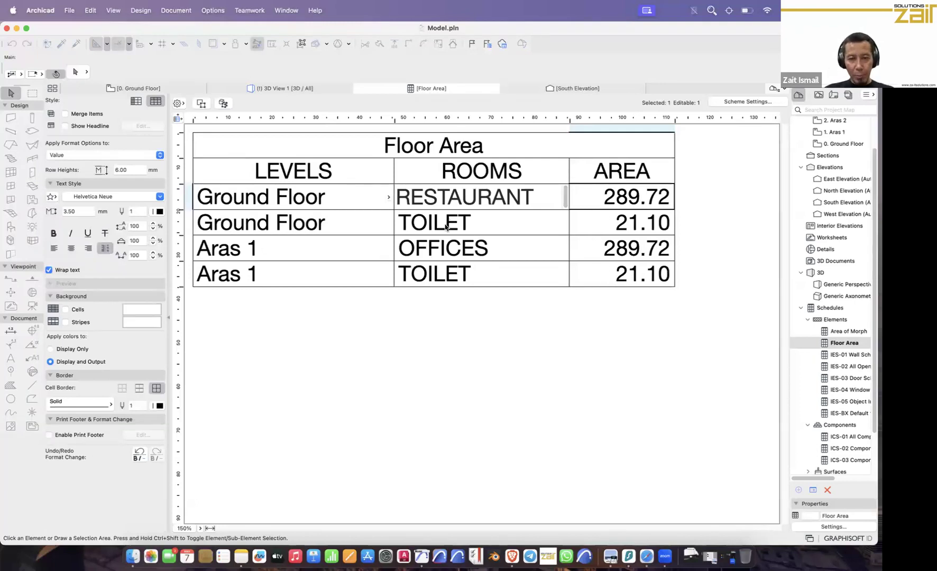
key(F1)
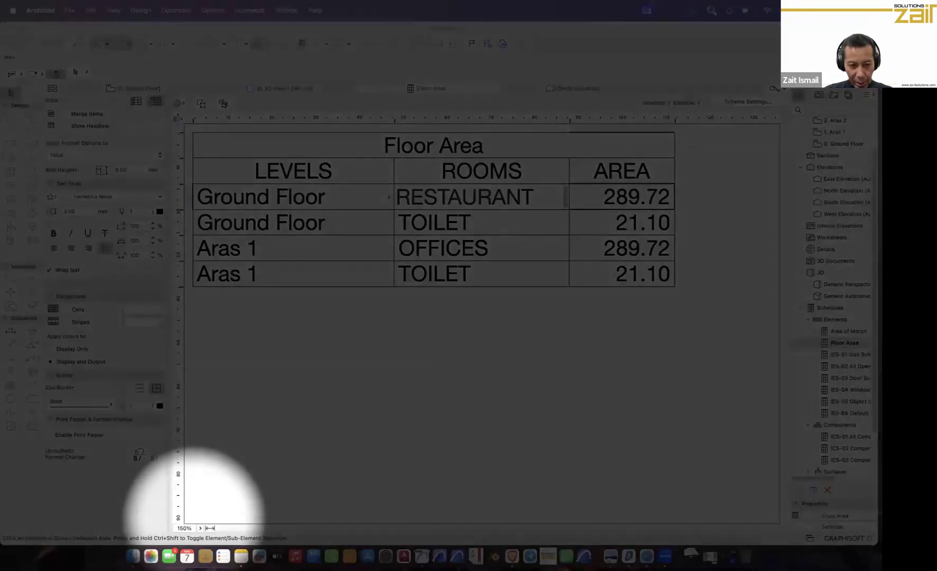
key(F1)
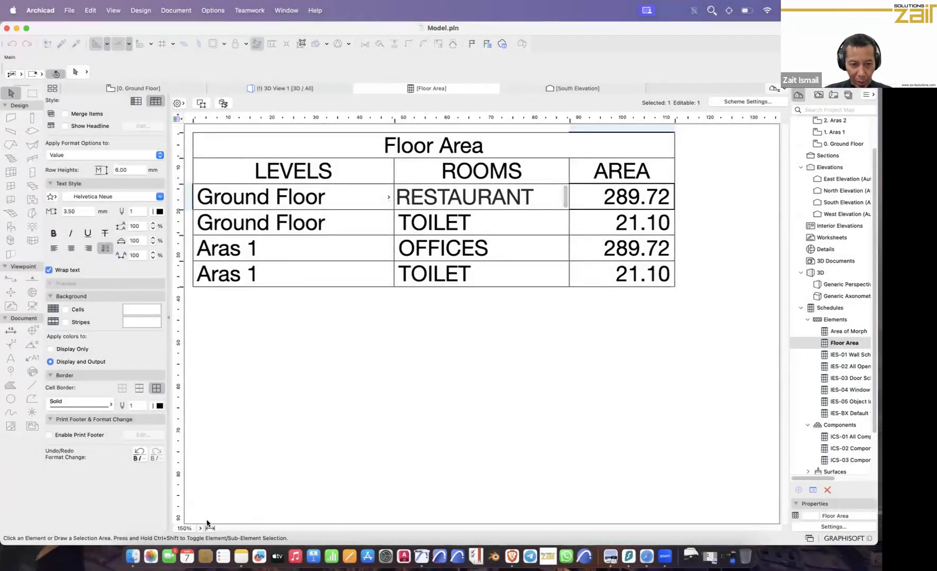
Step: Show headlines in the schedule to group the rooms under each level, and narrow the LEVELS column to about 22 mm
click(200, 528)
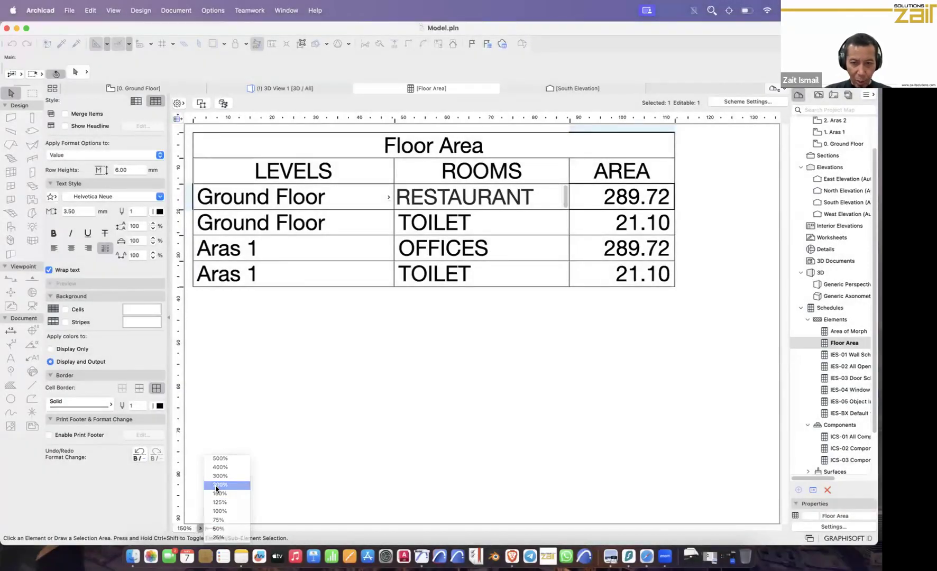
click(216, 486)
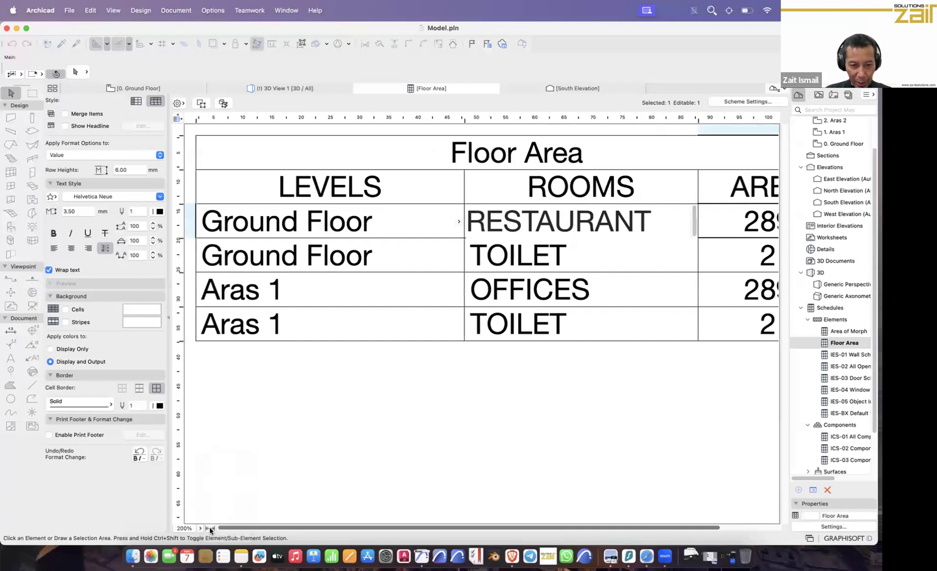
click(210, 528)
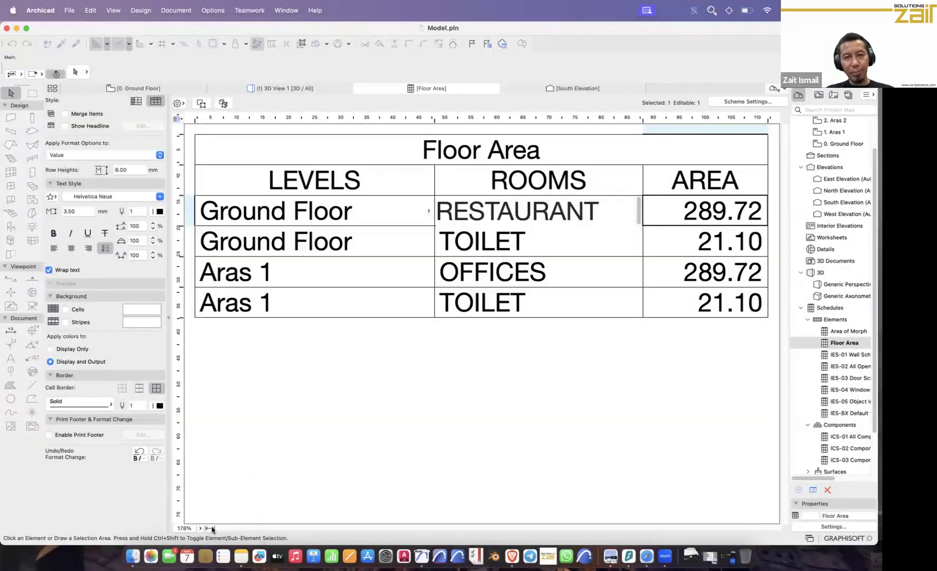
click(368, 398)
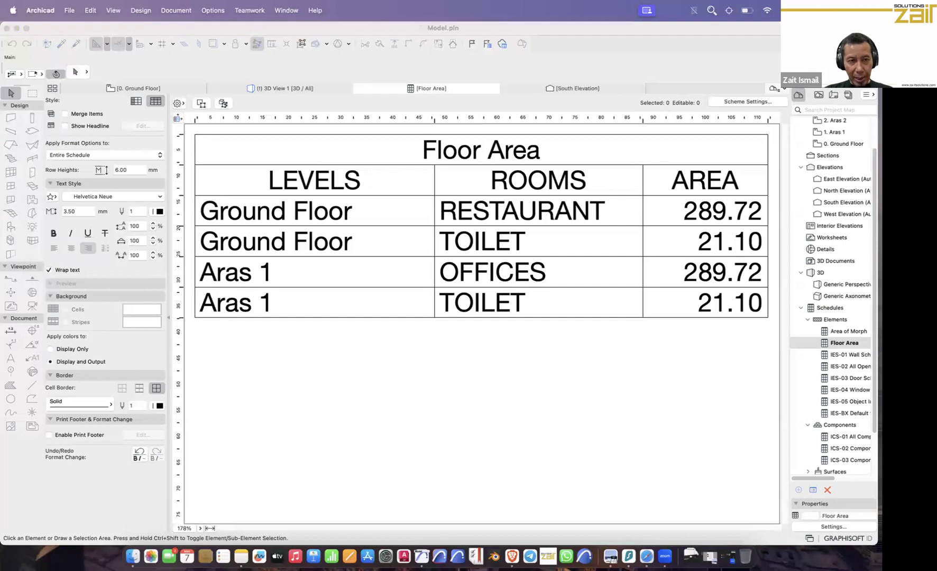
key(F1)
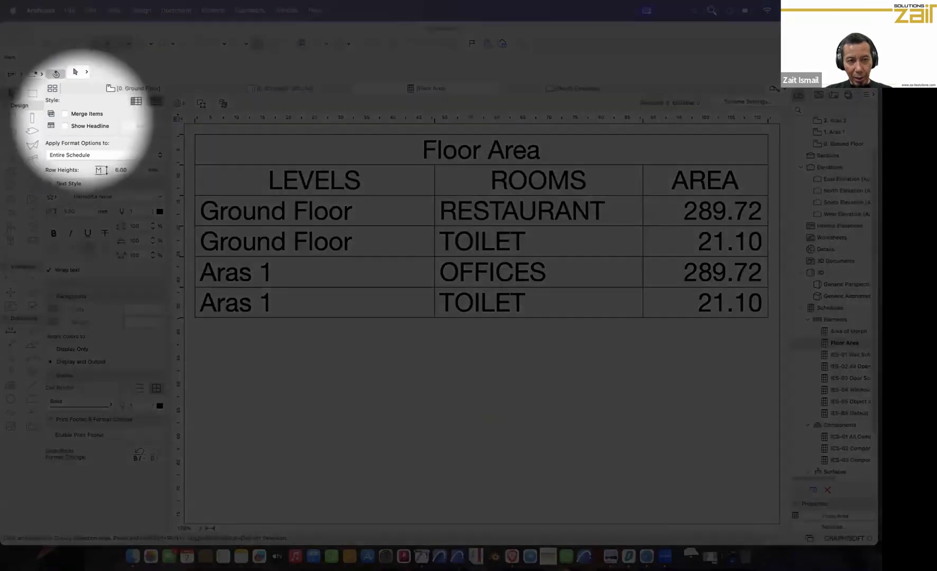
key(F1)
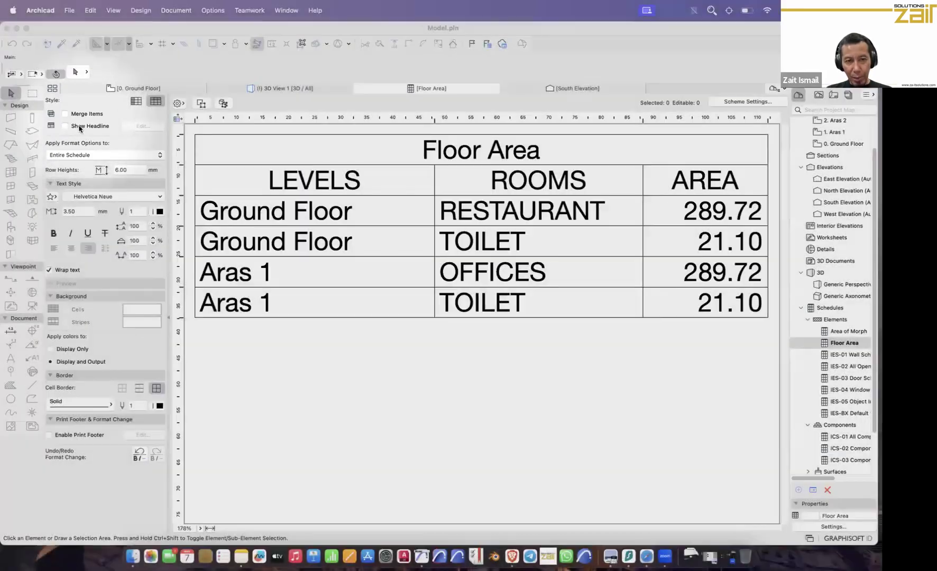
click(104, 129)
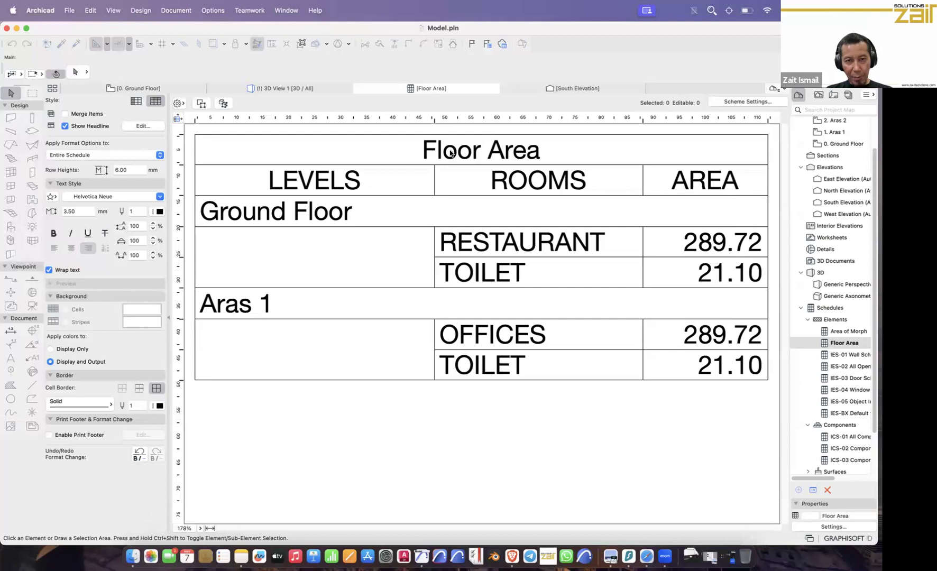
drag(391, 128, 377, 138)
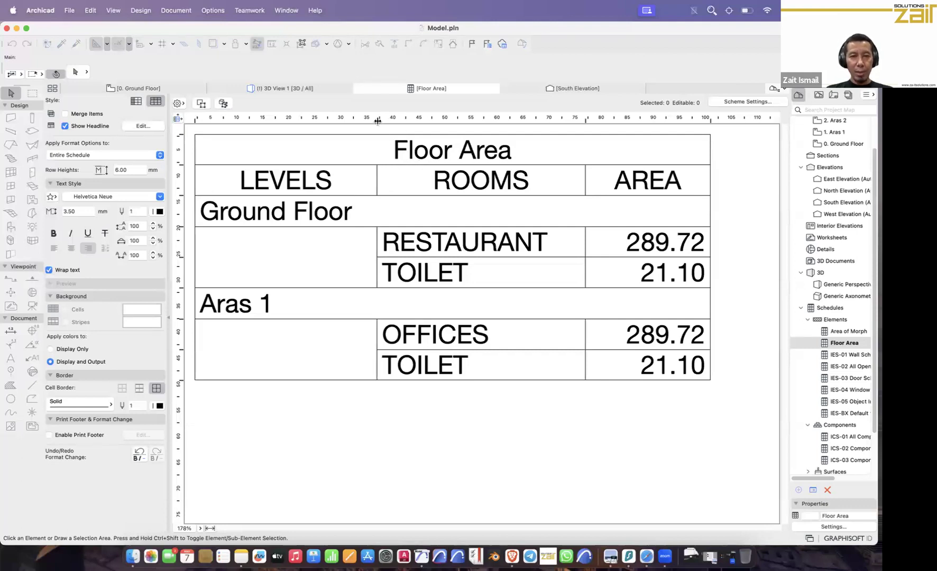
drag(318, 124, 318, 123)
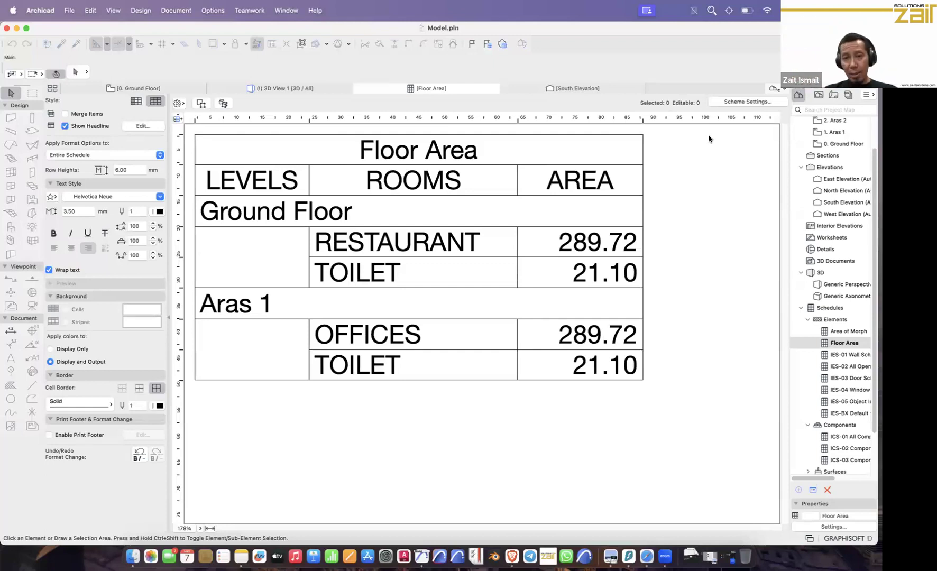
Step: Turn on the sum for the Area field in the scheme settings and widen the AREA column to about 29 mm
click(746, 102)
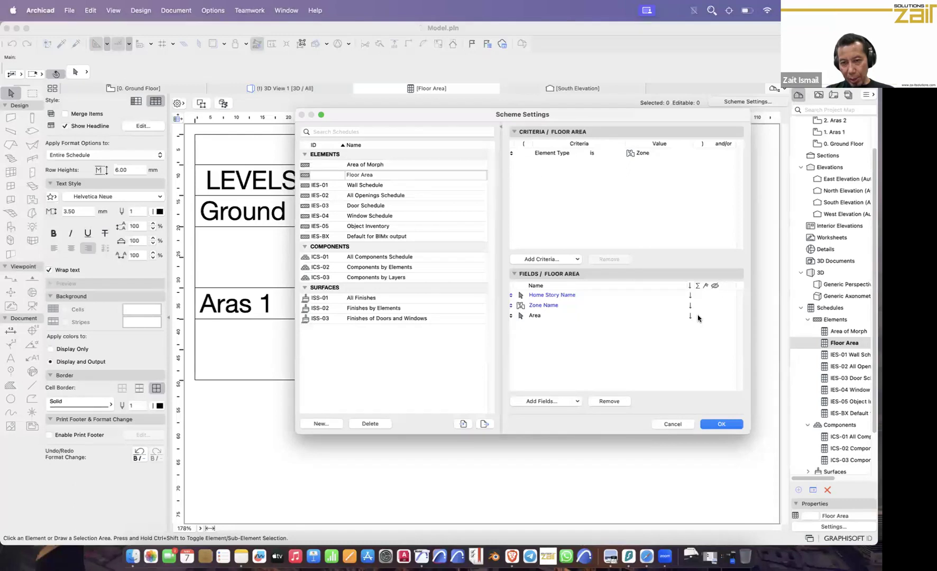
click(698, 317)
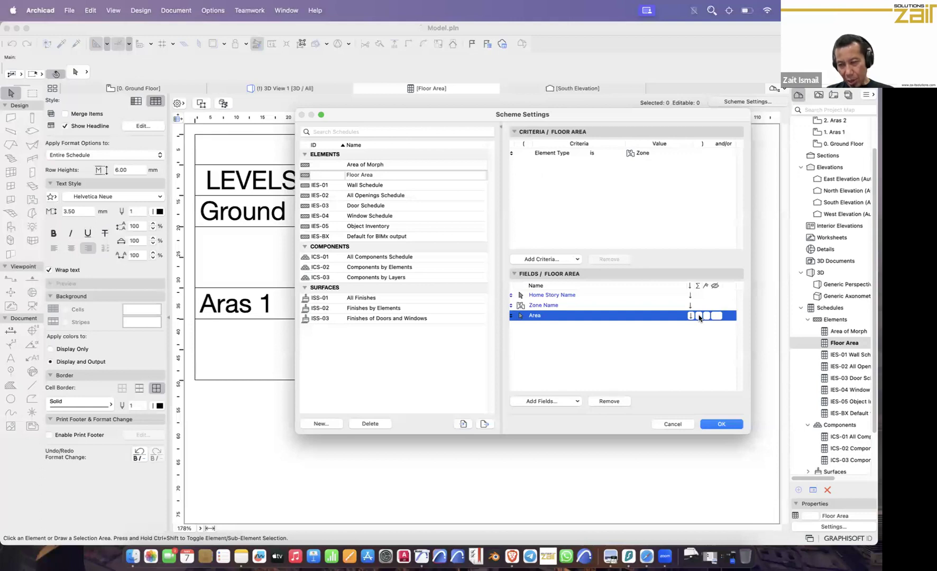
click(699, 316)
click(721, 426)
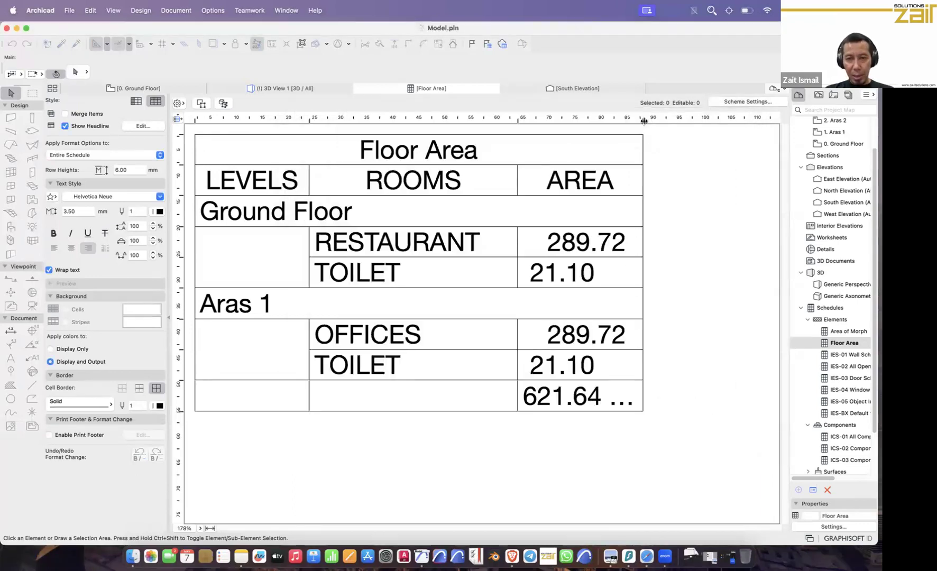
drag(642, 121, 667, 121)
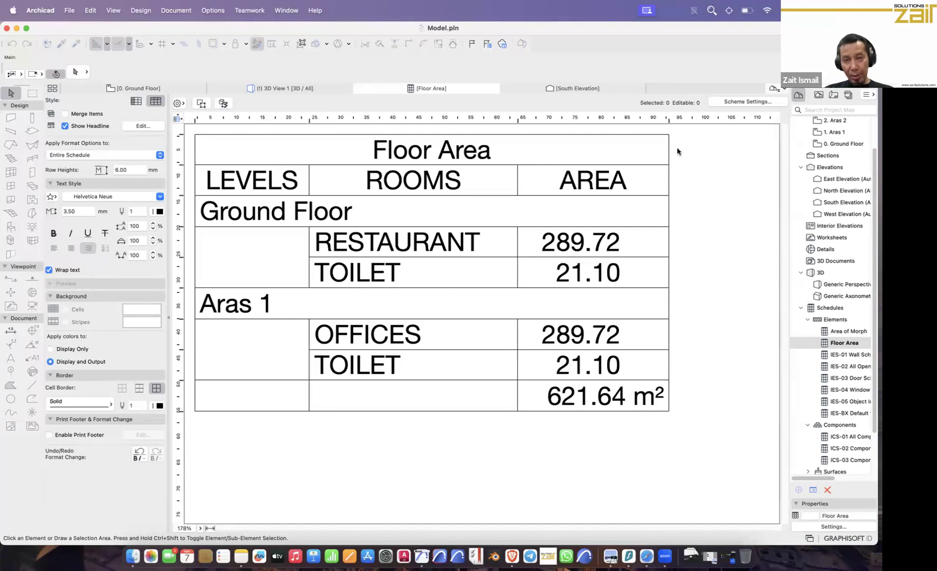
Step: Flag the Home Story Name field in the scheme settings to add an area subtotal for each level
click(735, 102)
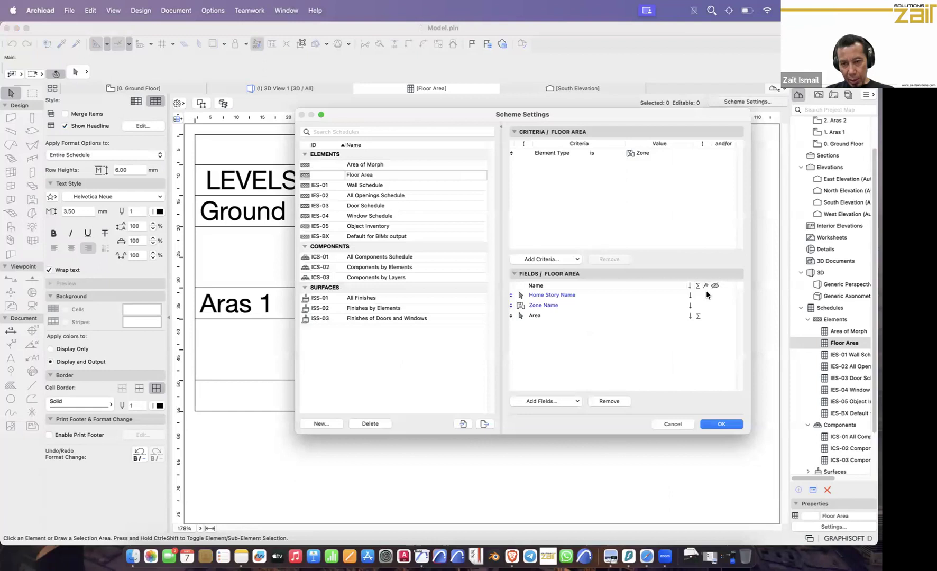
click(707, 295)
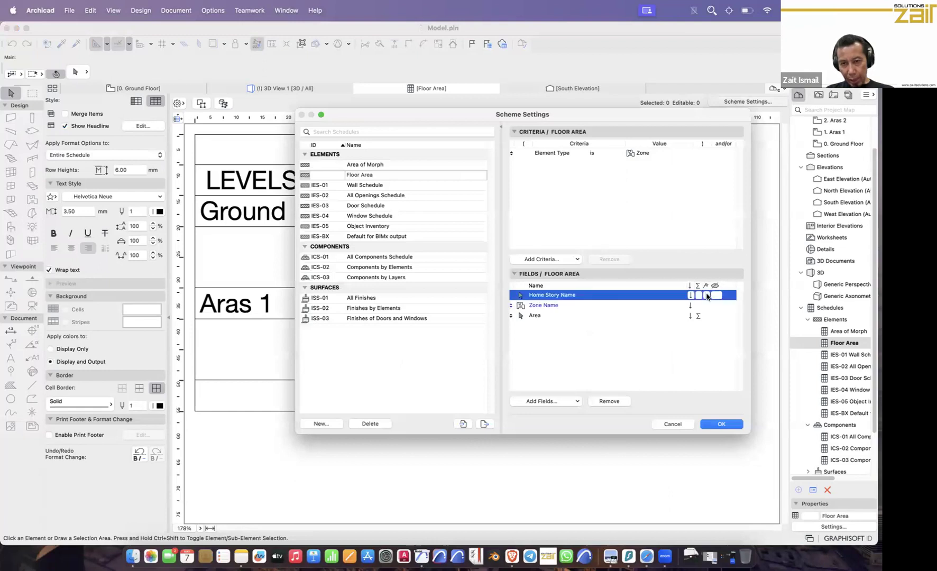
click(723, 425)
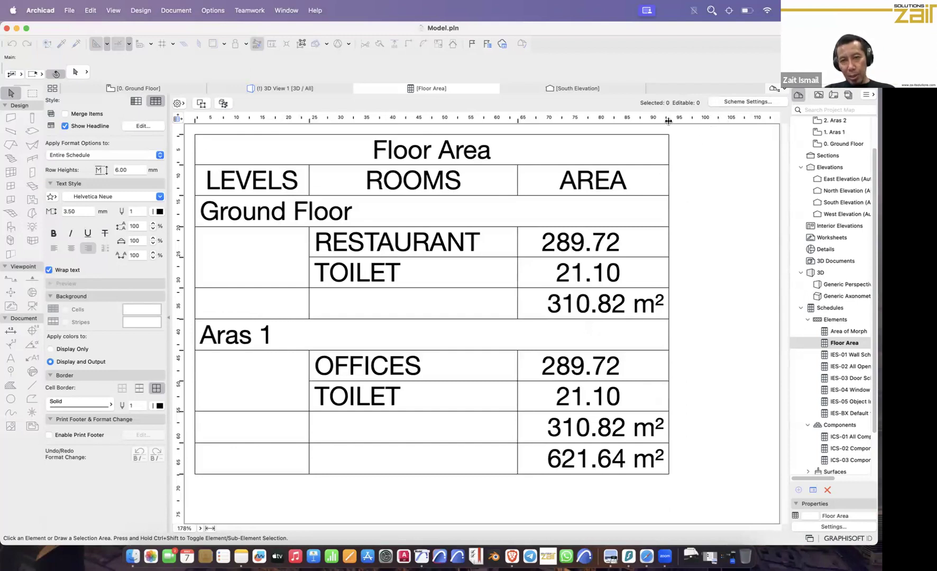
Step: Try wider settings for the AREA column and settle on a width of about 30 mm
drag(668, 121, 690, 120)
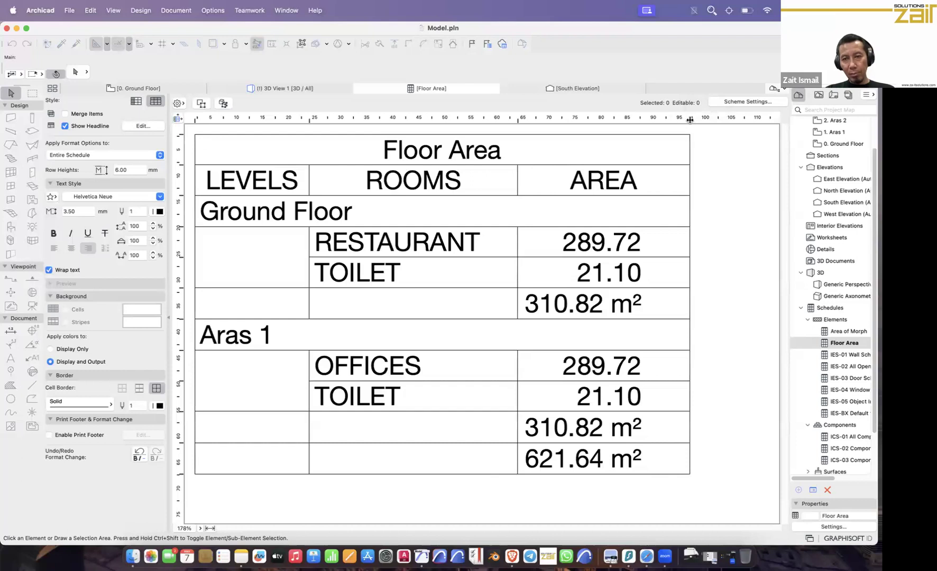
drag(678, 120, 681, 119)
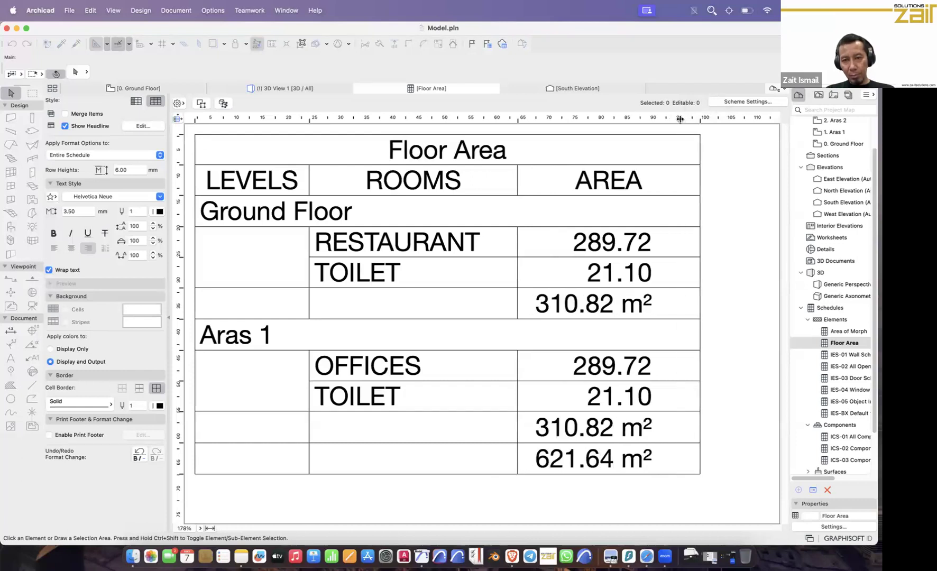
click(614, 304)
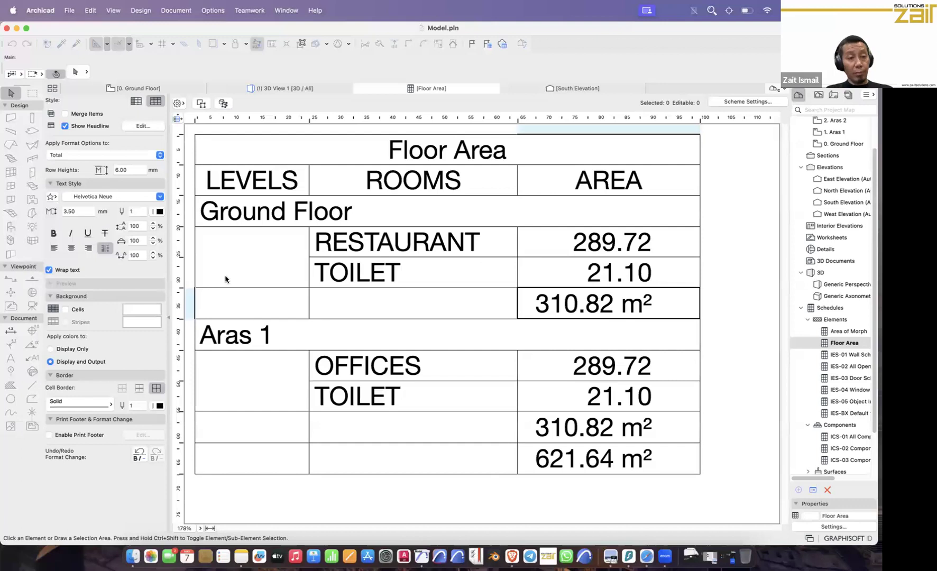
click(646, 263)
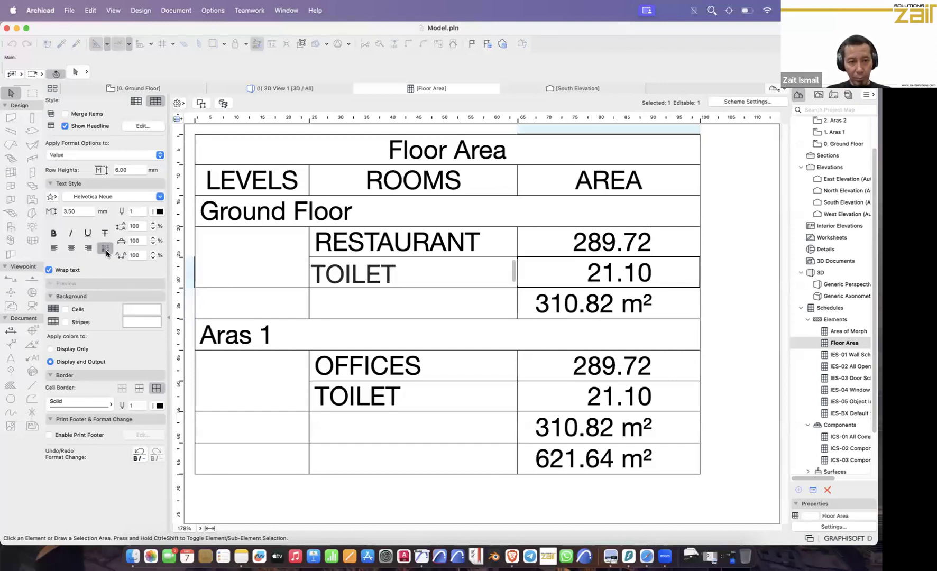
click(669, 309)
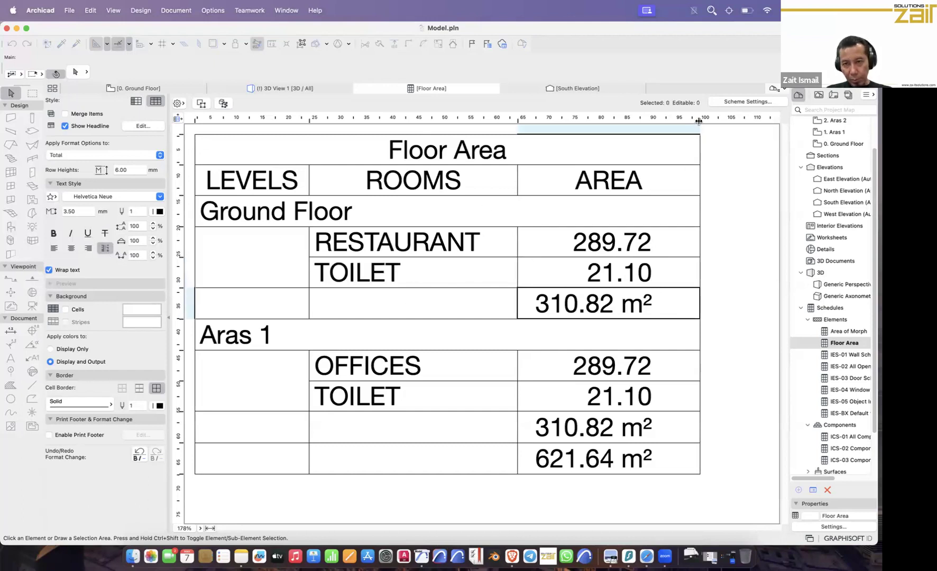
drag(699, 121, 674, 121)
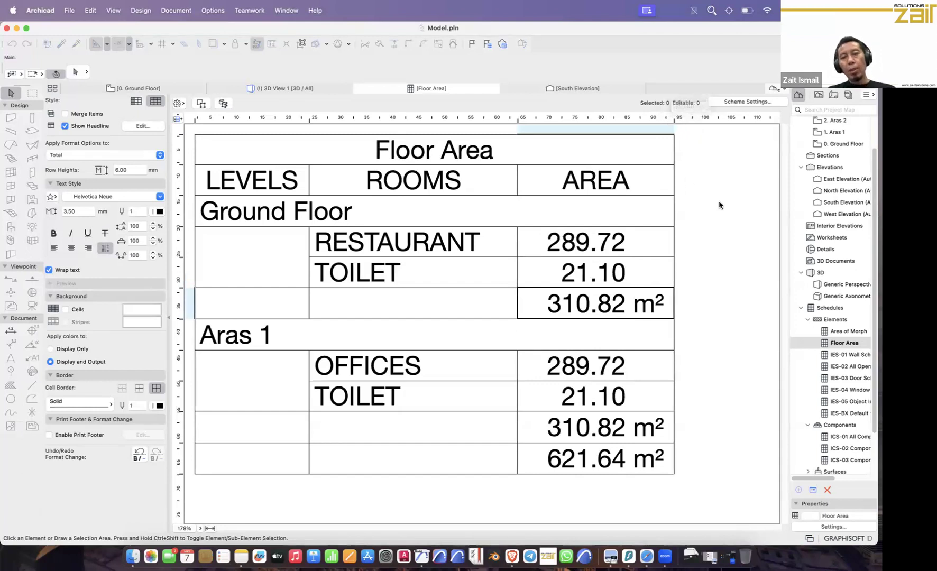
click(728, 292)
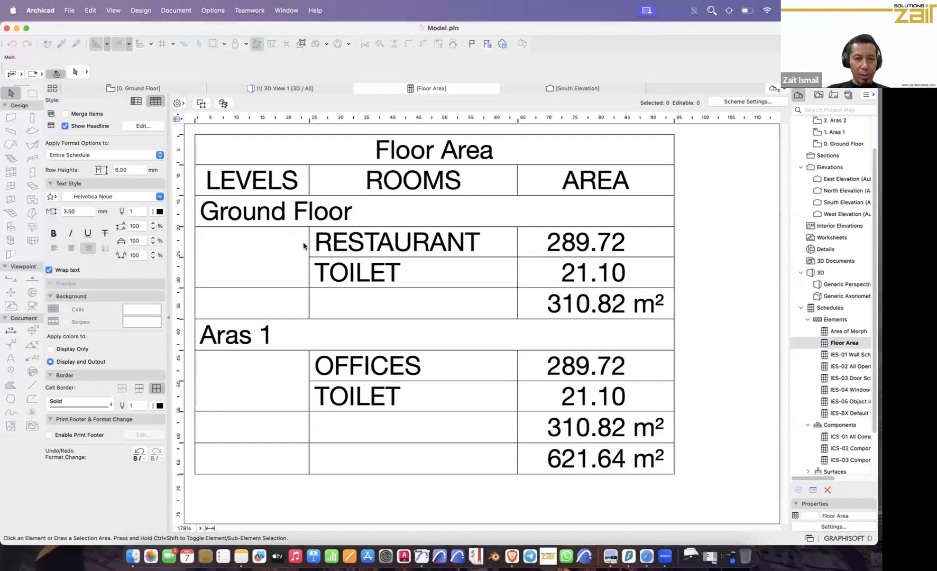
Step: Enable a cell background for the grand total row and color it light cyan
click(566, 458)
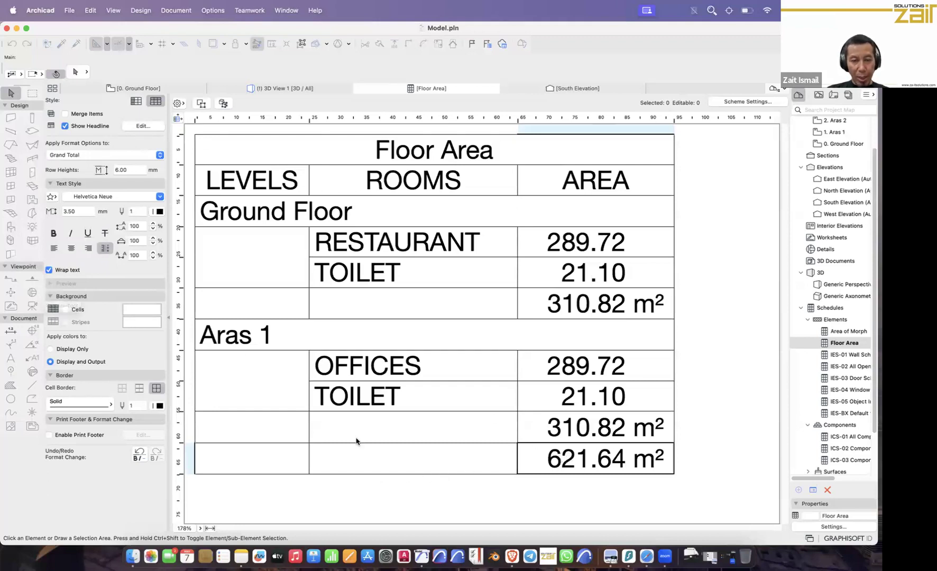
click(76, 311)
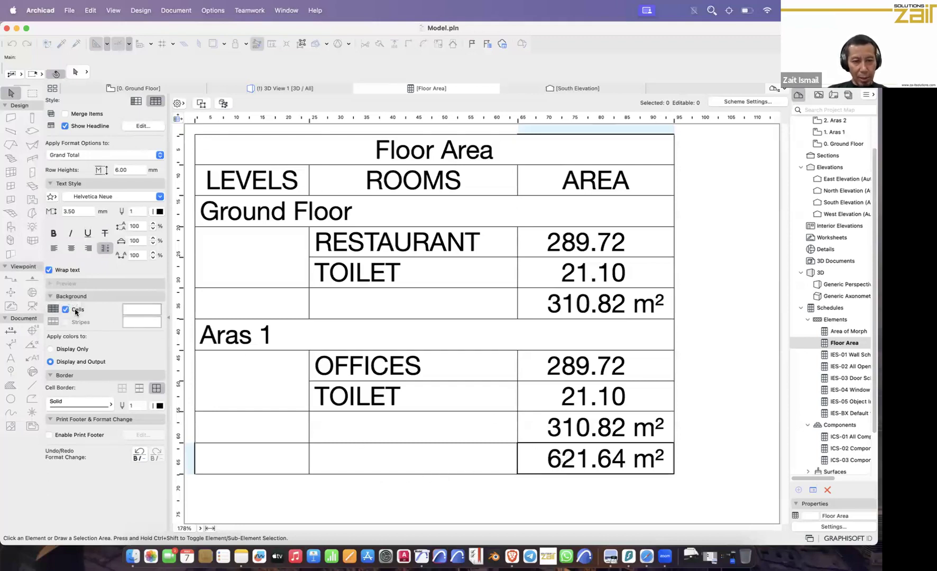
click(142, 312)
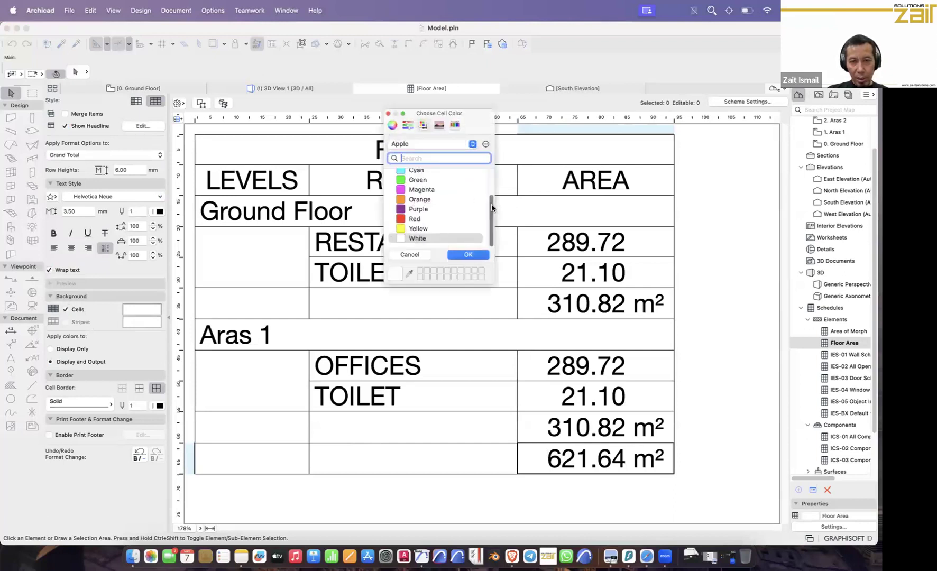
scroll(470, 201, up, 3)
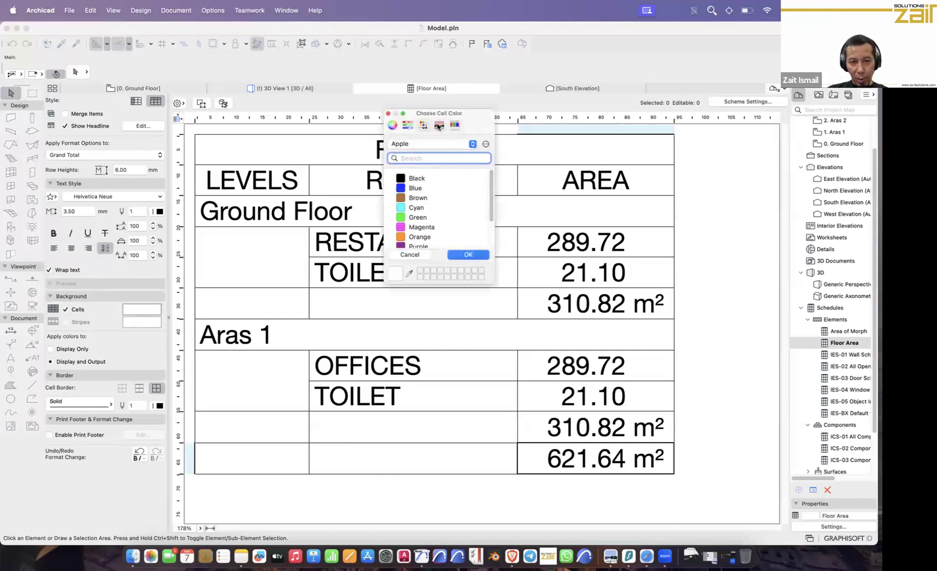
click(393, 125)
click(429, 186)
click(467, 255)
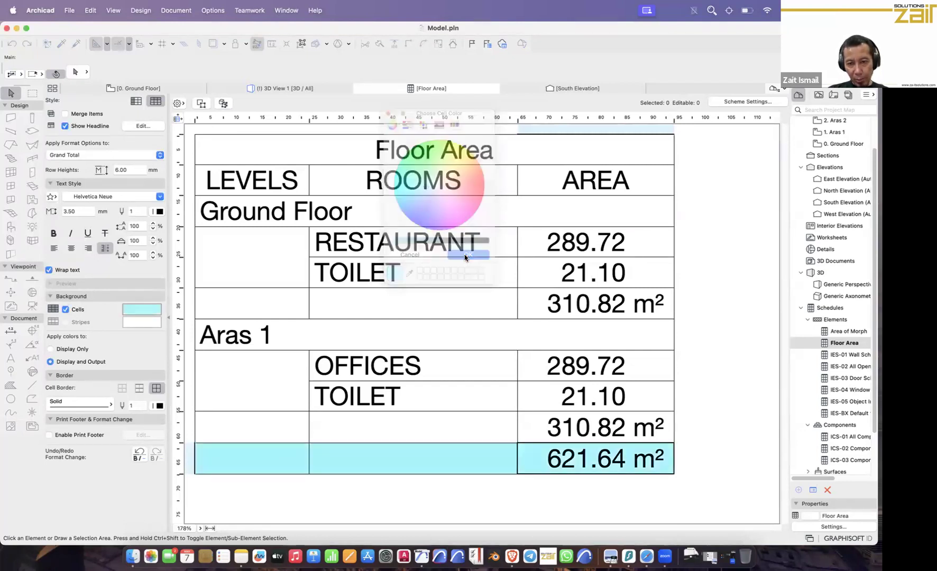
click(709, 370)
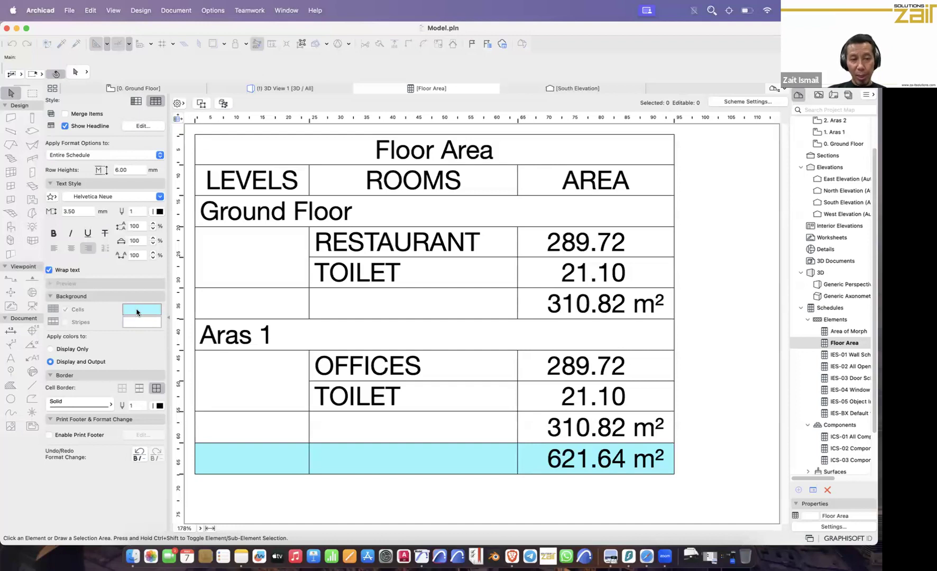
Step: Enable a cell background for the level headline rows and color it pale yellow
click(234, 338)
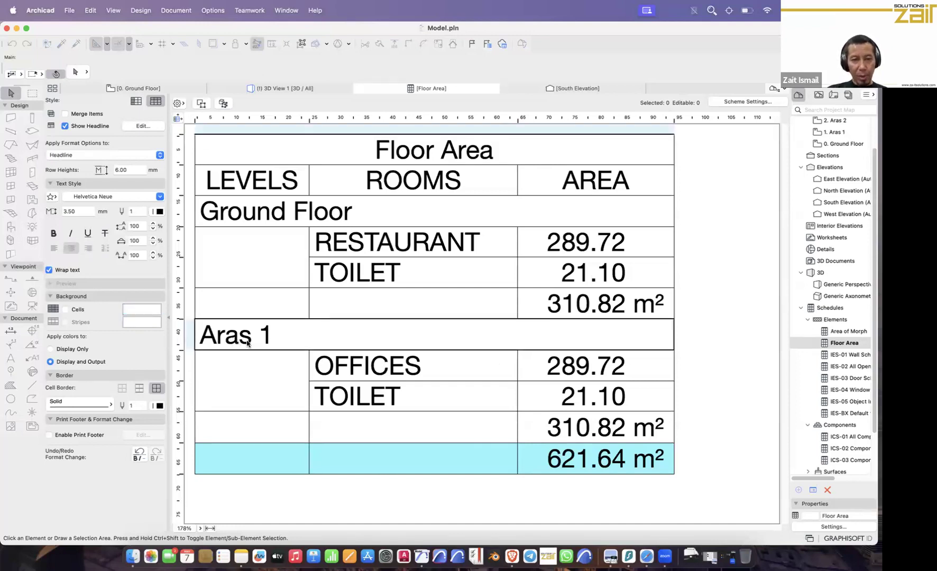
click(76, 310)
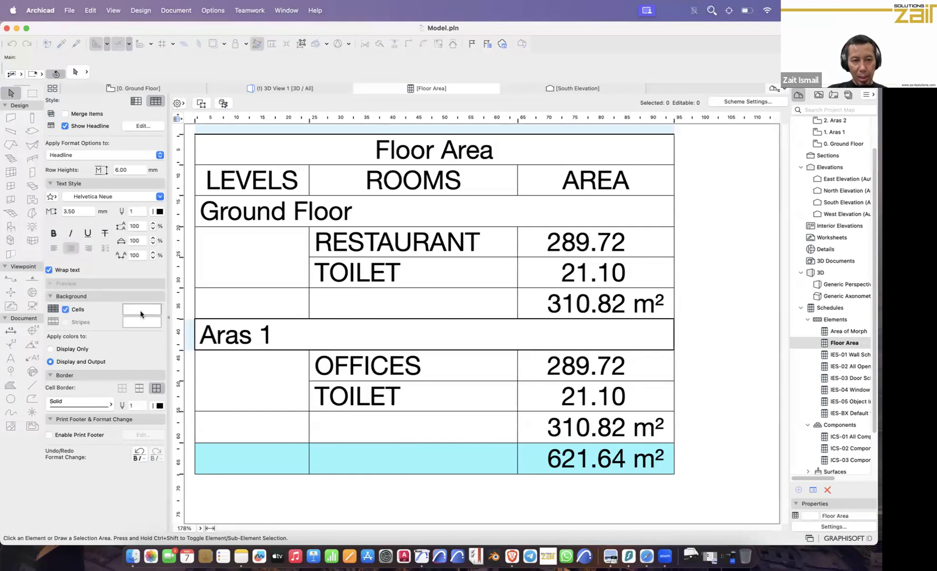
click(142, 313)
click(444, 179)
click(469, 255)
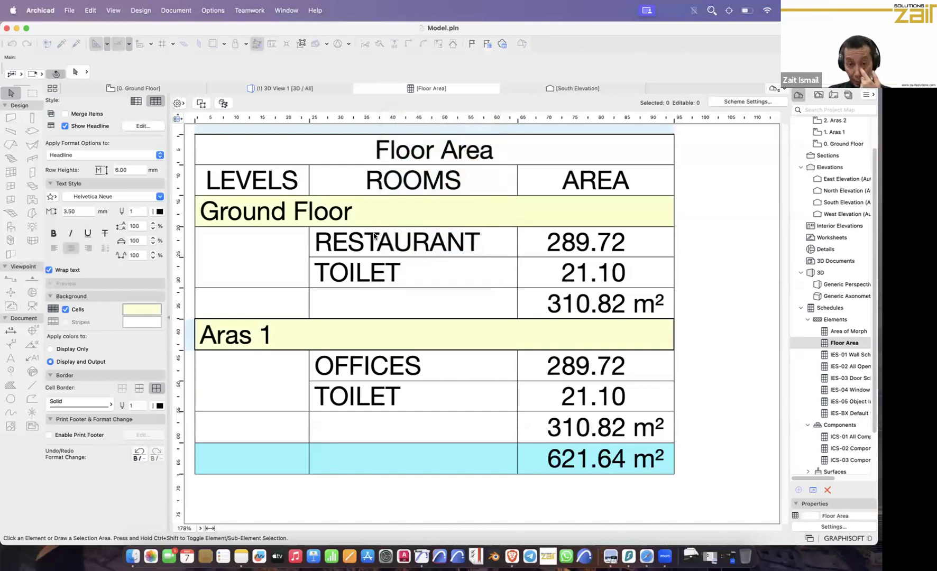
Step: Enable a cell background for the level subtotal rows and color it light green
click(585, 307)
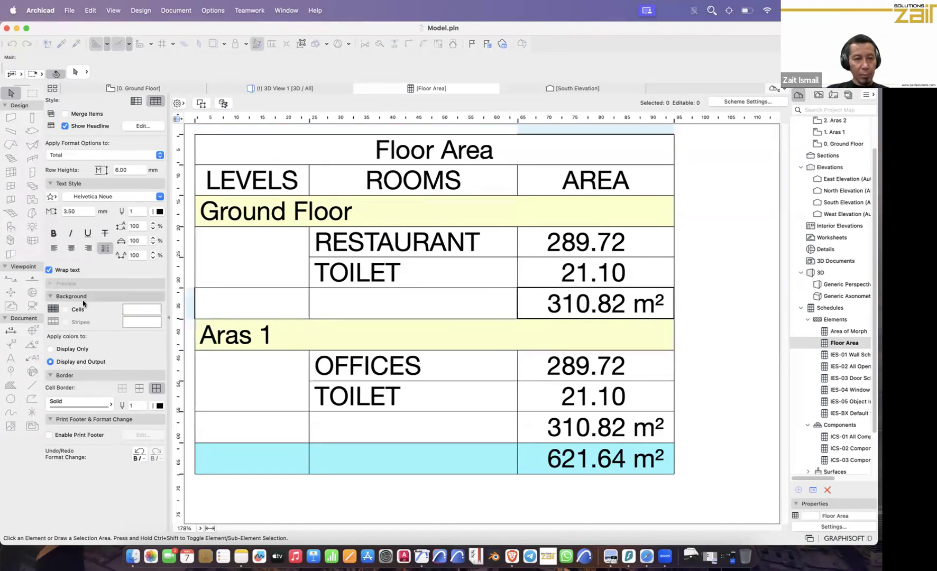
click(141, 309)
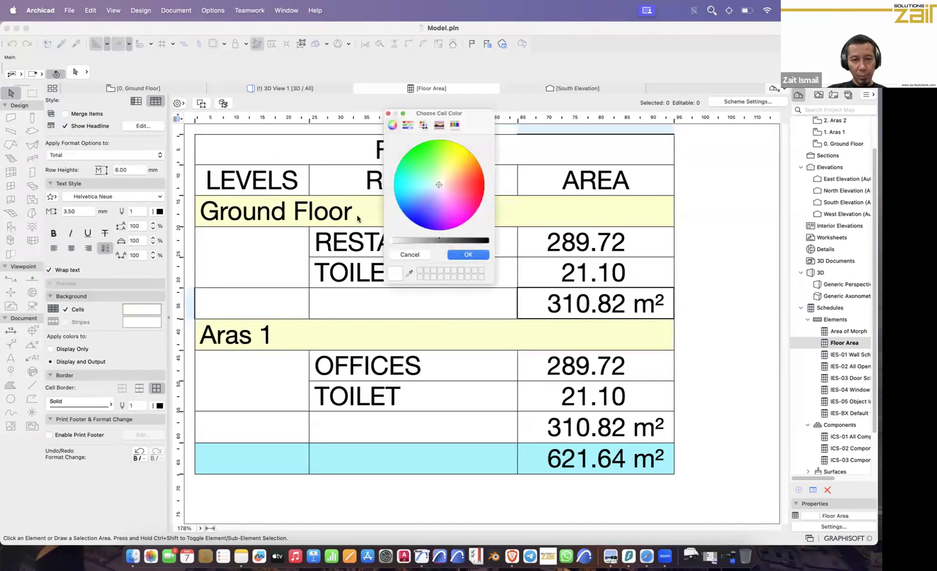
click(435, 171)
click(468, 254)
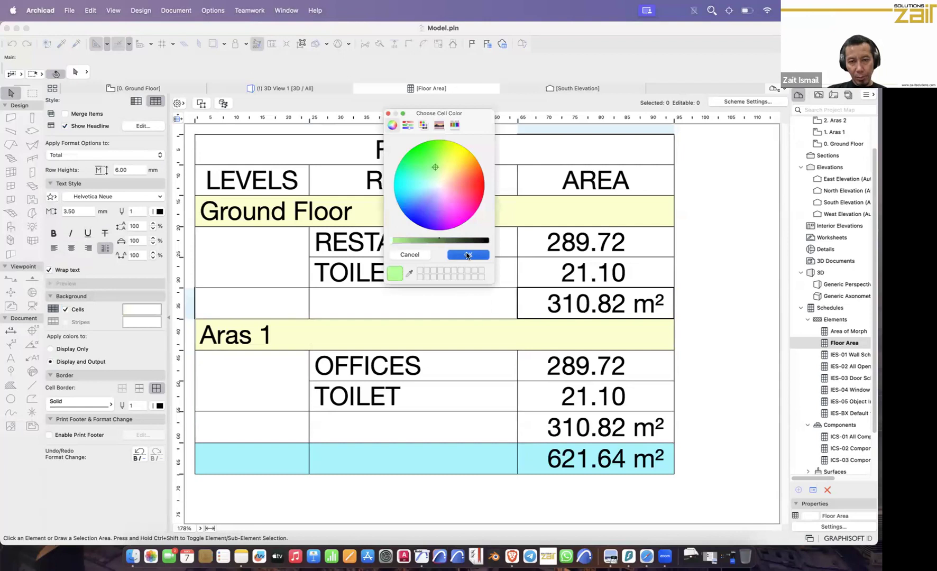
Step: Locate the ground floor RESTAURANT zone on the floor plan from its schedule row, and return to the Floor Area schedule
click(745, 315)
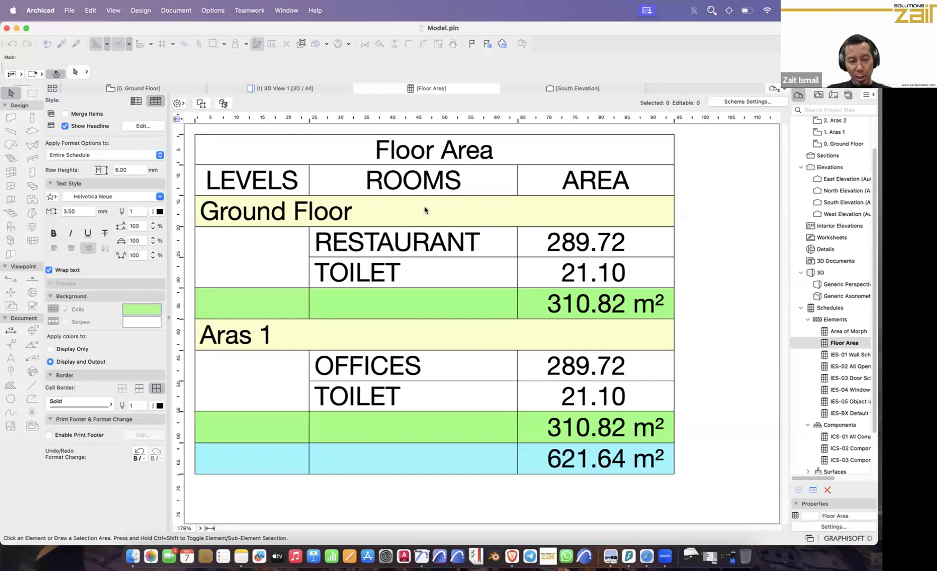
click(365, 245)
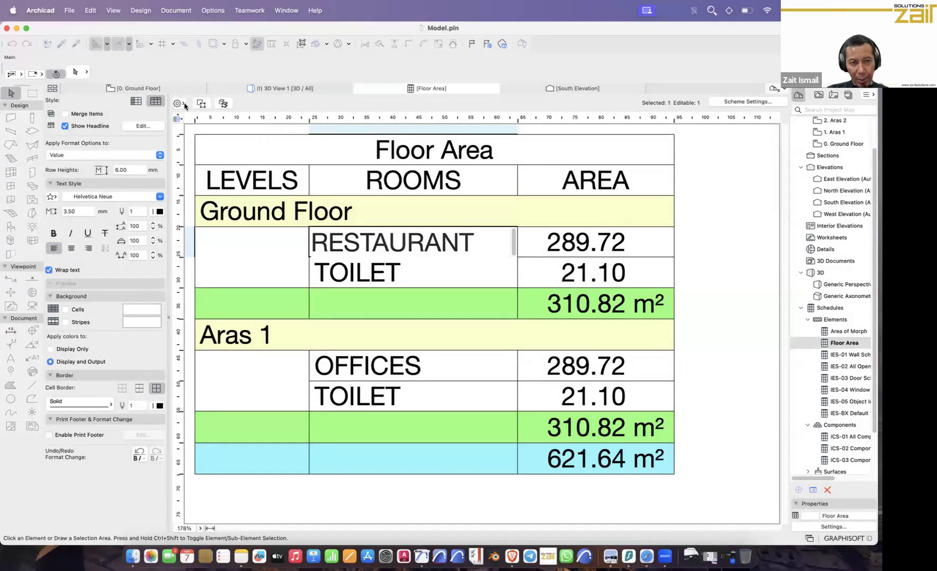
click(179, 103)
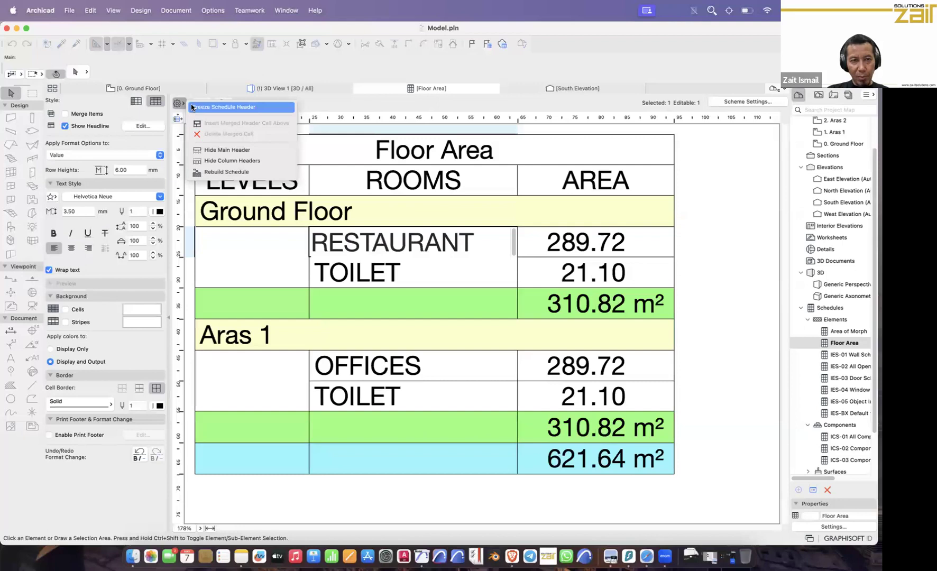
click(222, 108)
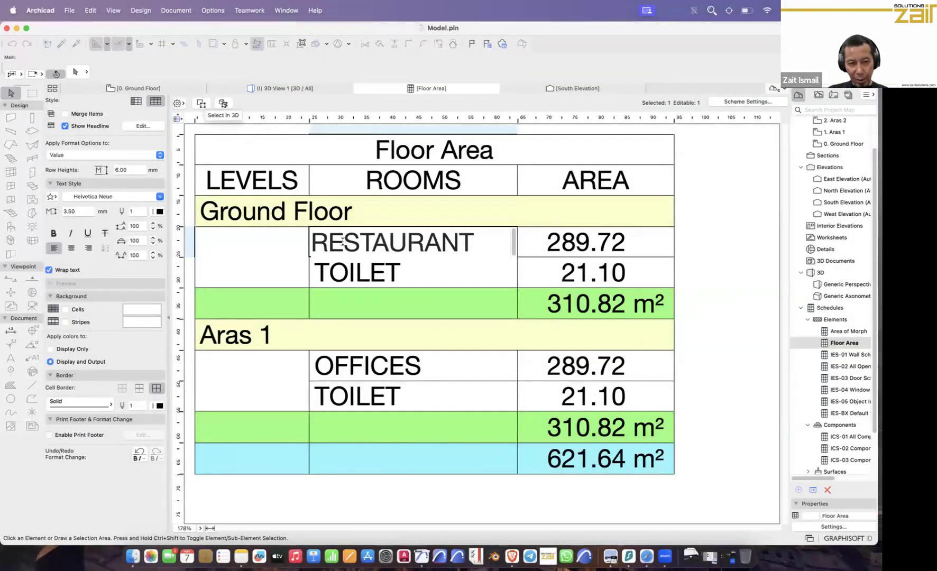
click(204, 104)
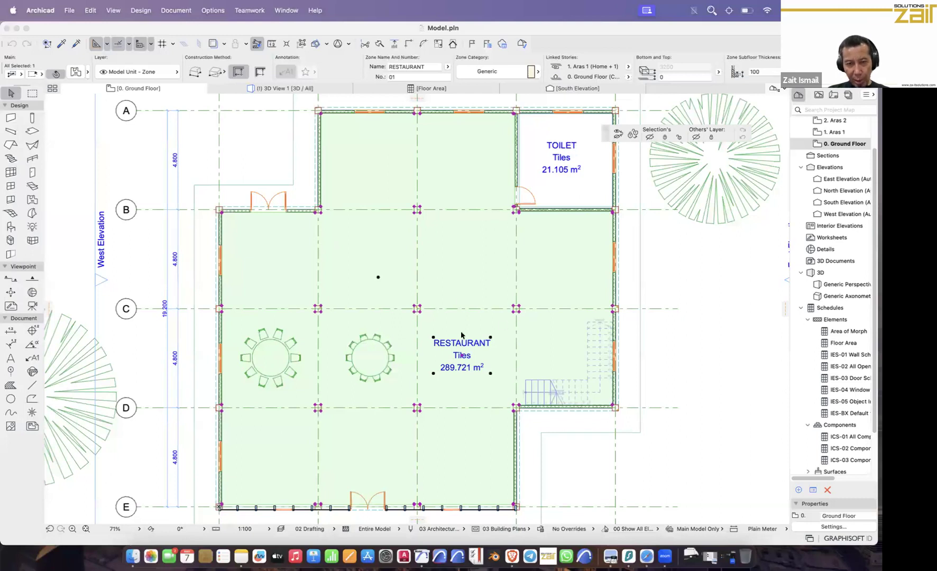
click(404, 90)
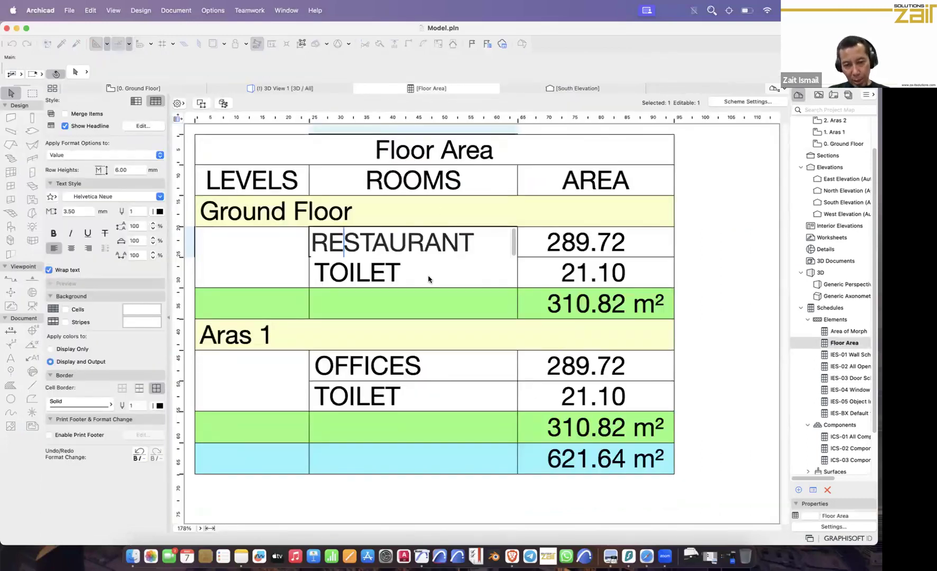
Step: Locate the ground floor TOILET zone on the floor plan from its schedule row, and clear the selection
key(Down)
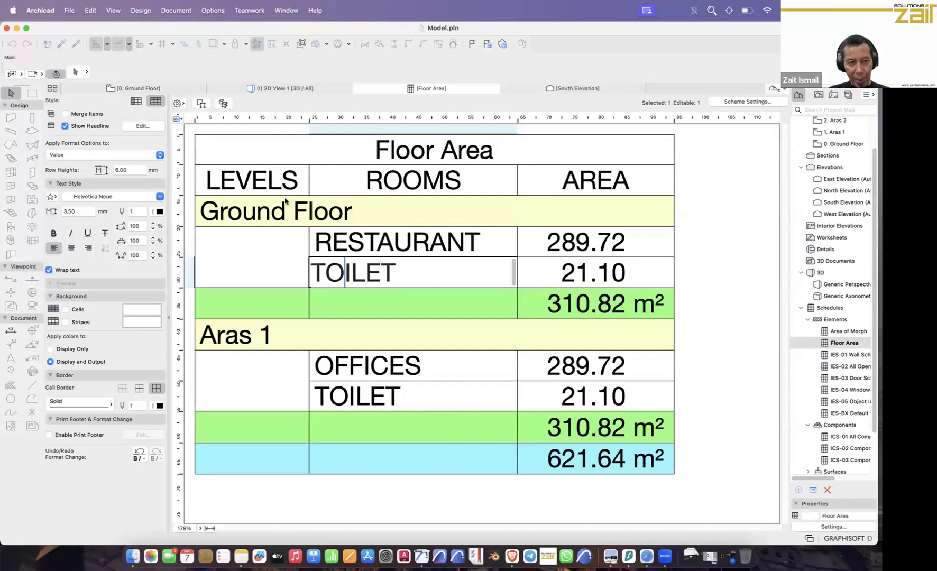
click(202, 103)
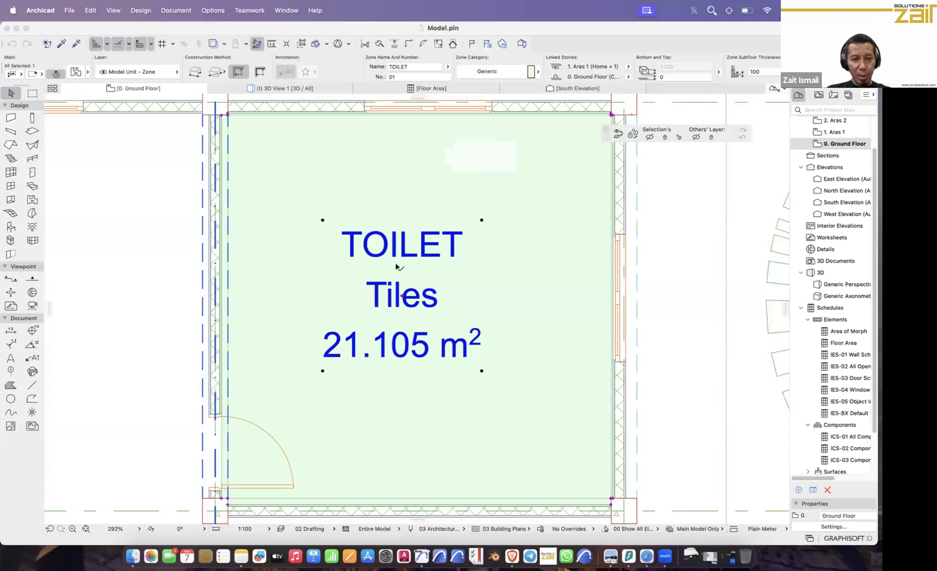
scroll(398, 270, down, 3)
scroll(398, 272, down, 2)
key(Escape)
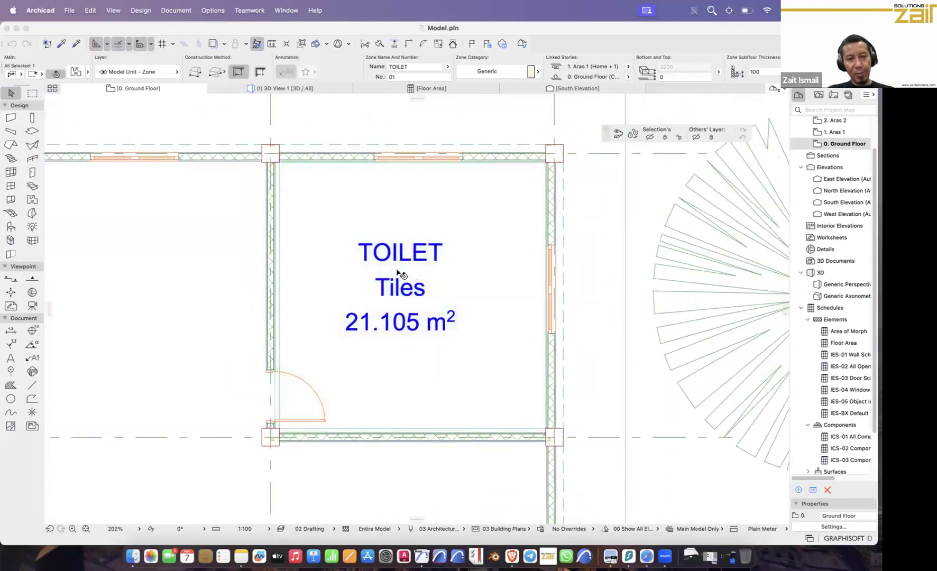
Step: Examine the whole ground floor plan with its TOILET and RESTAURANT zones
scroll(400, 283, down, 1)
scroll(399, 284, down, 8)
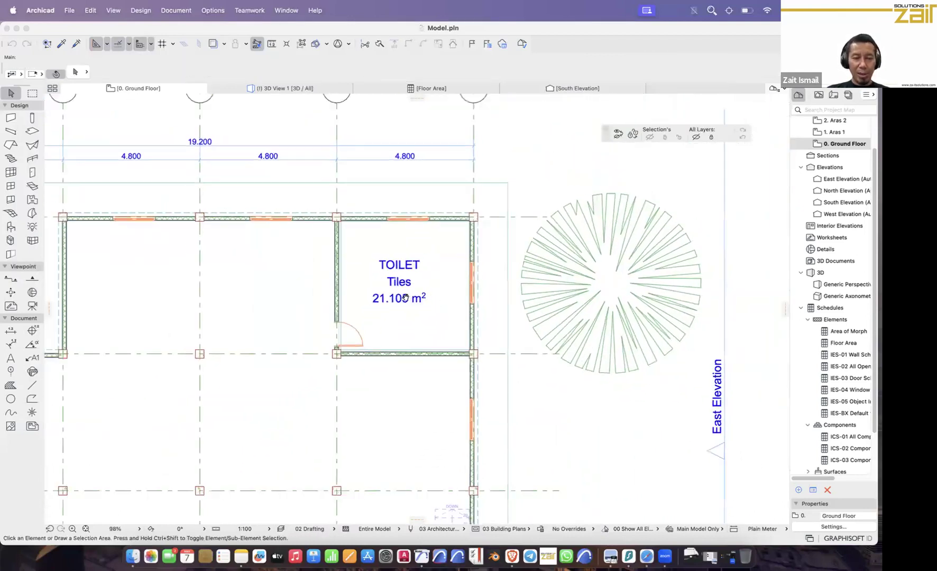
scroll(439, 319, down, 5)
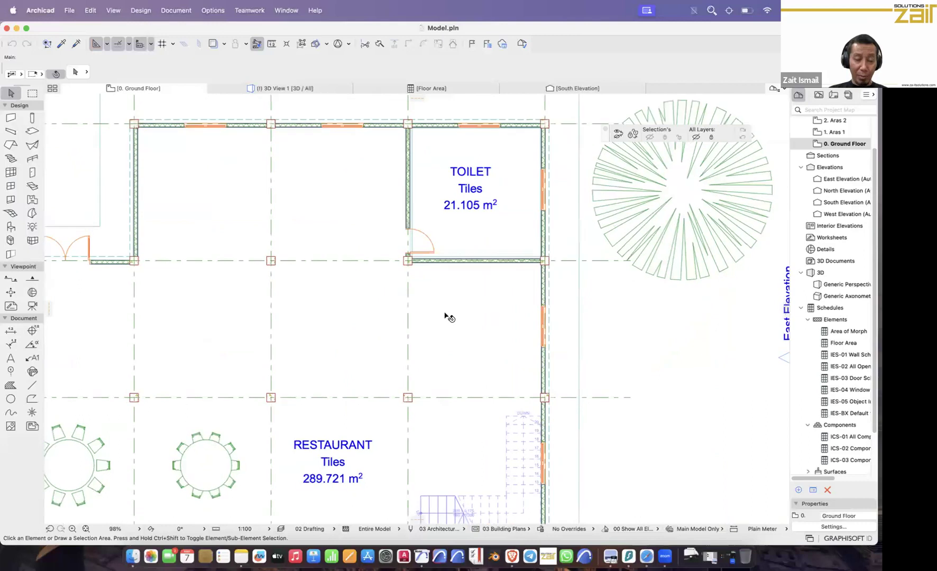
scroll(429, 267, down, 3)
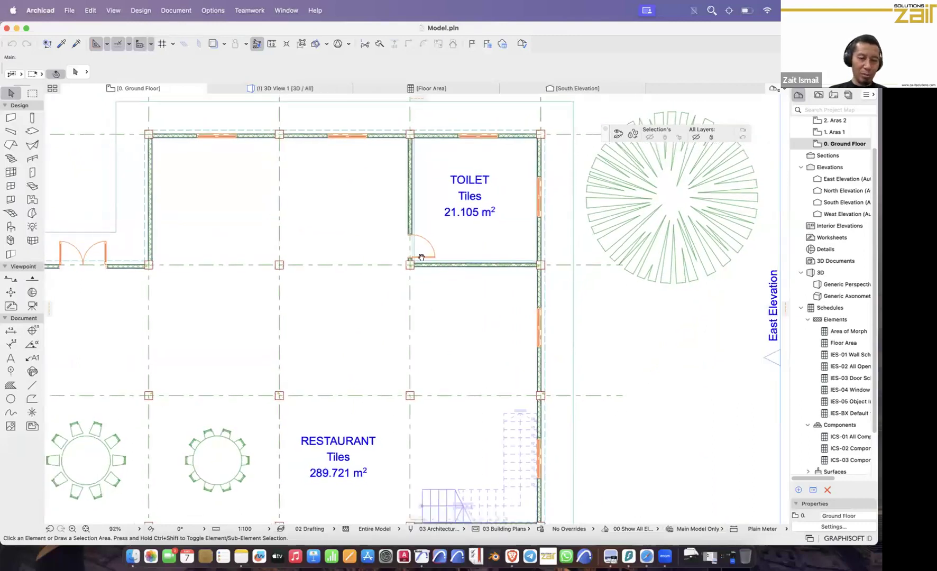
scroll(434, 271, down, 2)
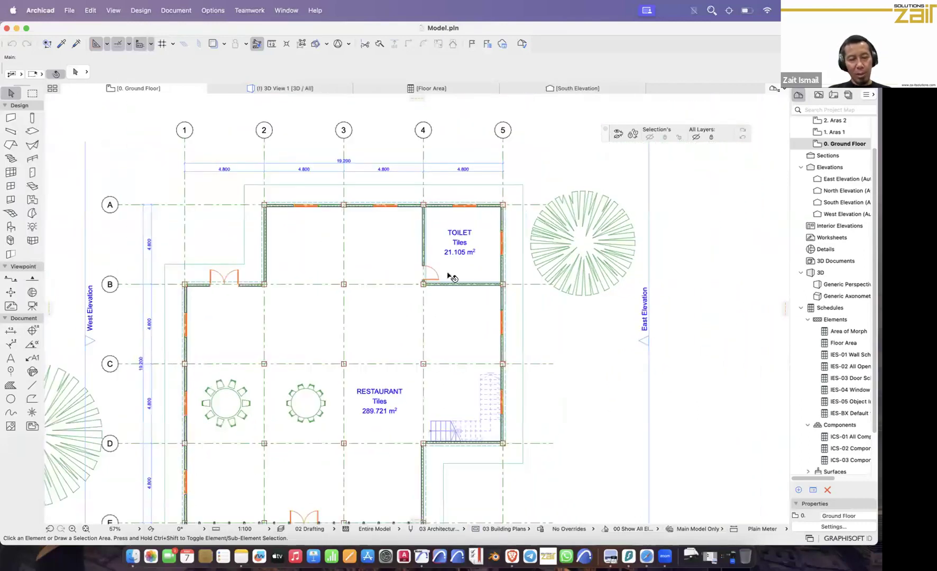
scroll(449, 275, down, 3)
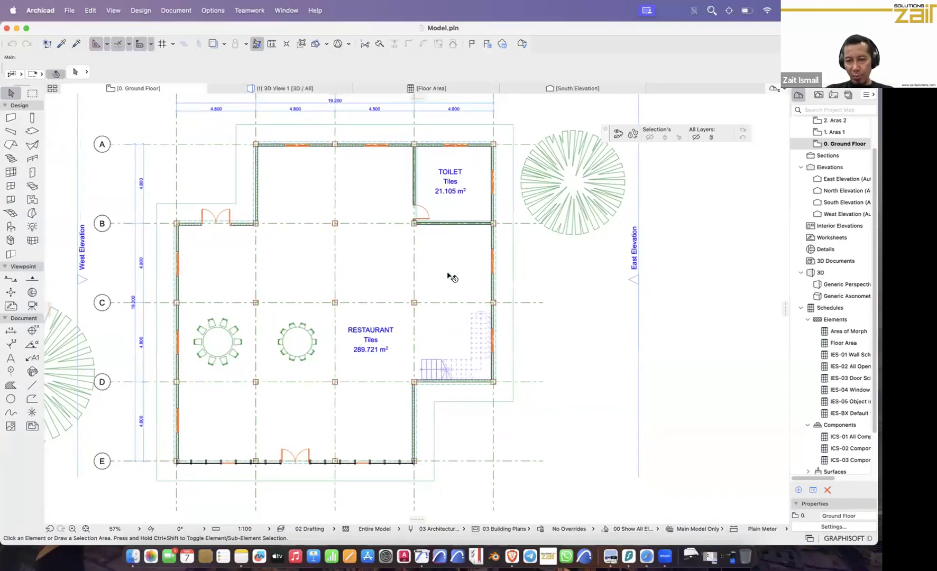
scroll(448, 276, up, 1)
scroll(439, 296, left, 1)
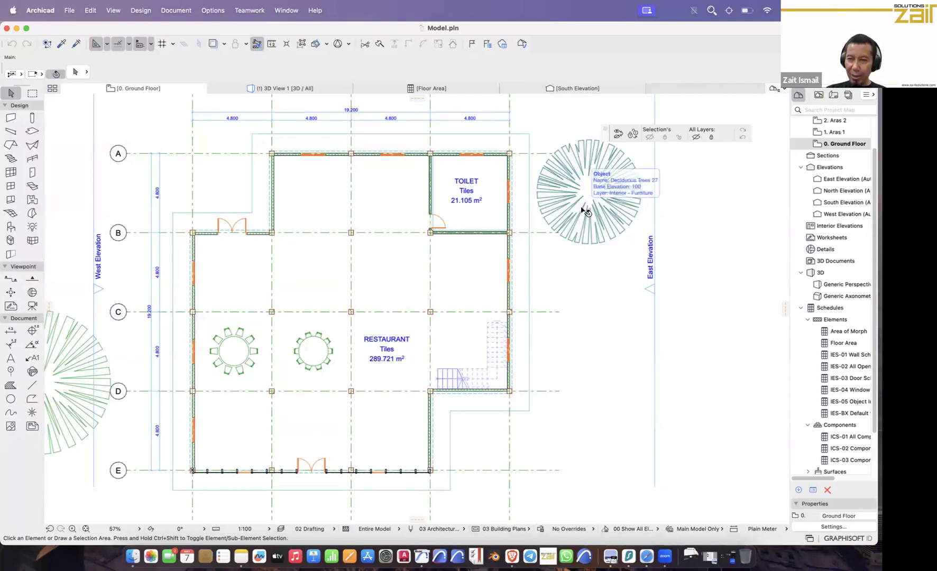
middle_drag(408, 287, 439, 296)
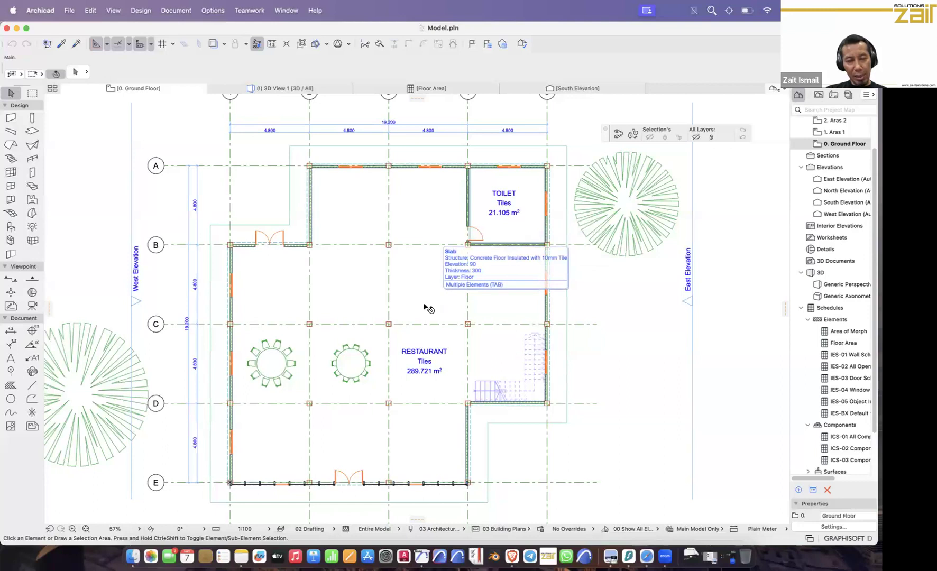
middle_drag(376, 383, 385, 373)
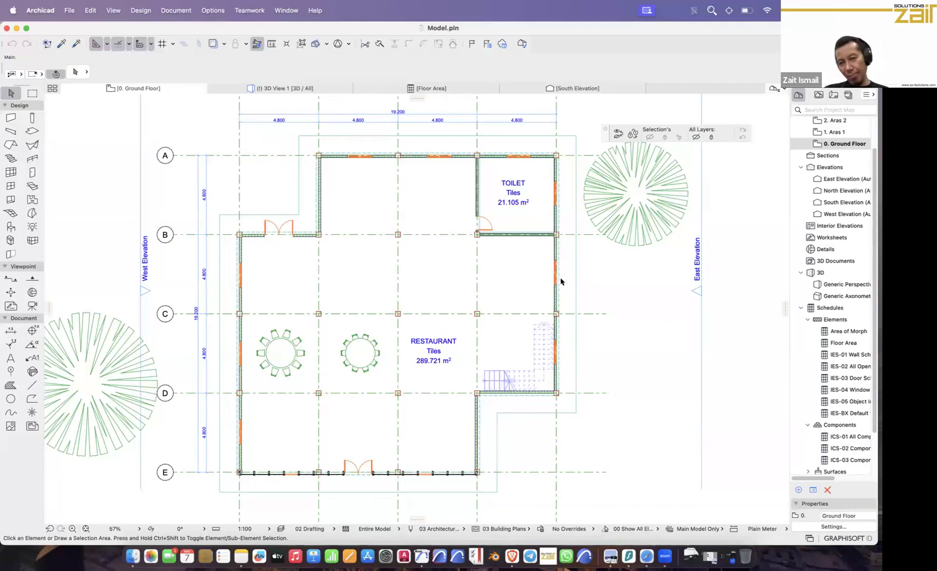
click(837, 320)
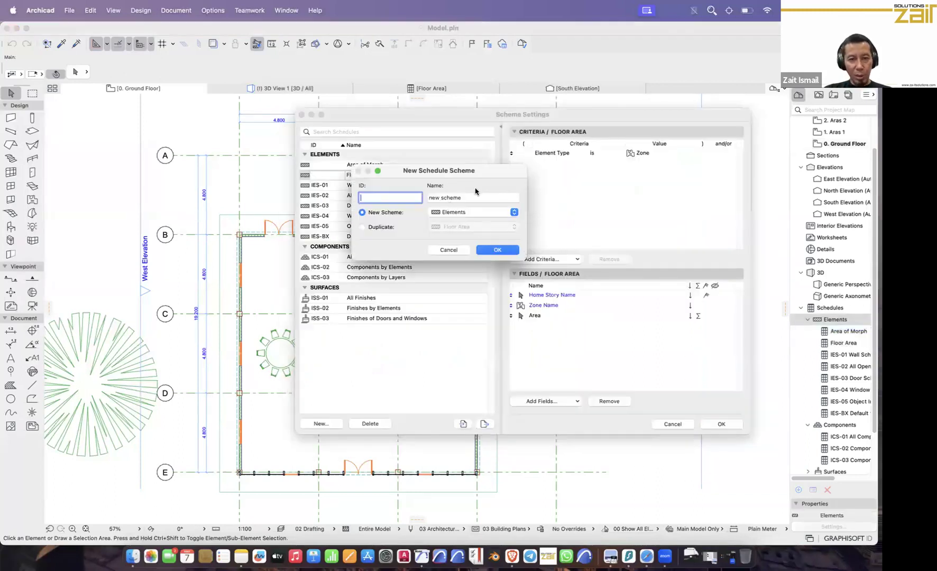
drag(462, 197, 414, 196)
text(Door)
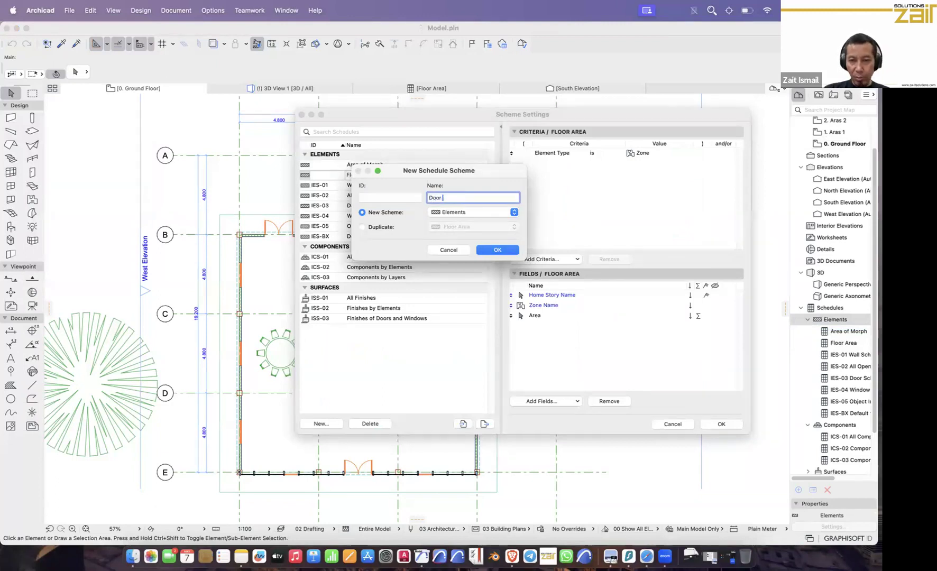
click(458, 252)
key(Return)
Step: Widen the project map, open the IES-03 Door Schedule and review its rows from Element ID to Design Option Status
drag(823, 480, 829, 480)
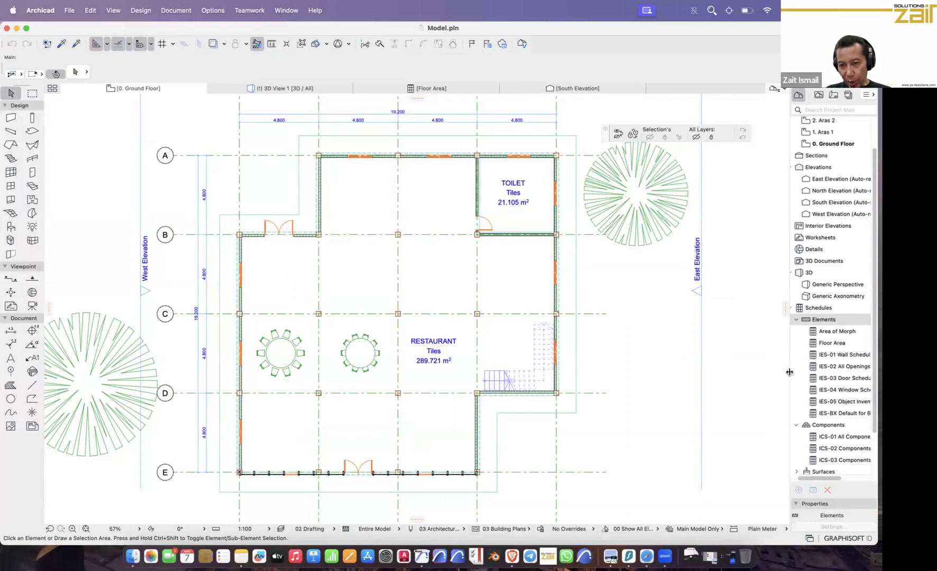
drag(789, 373, 782, 373)
double_click(840, 378)
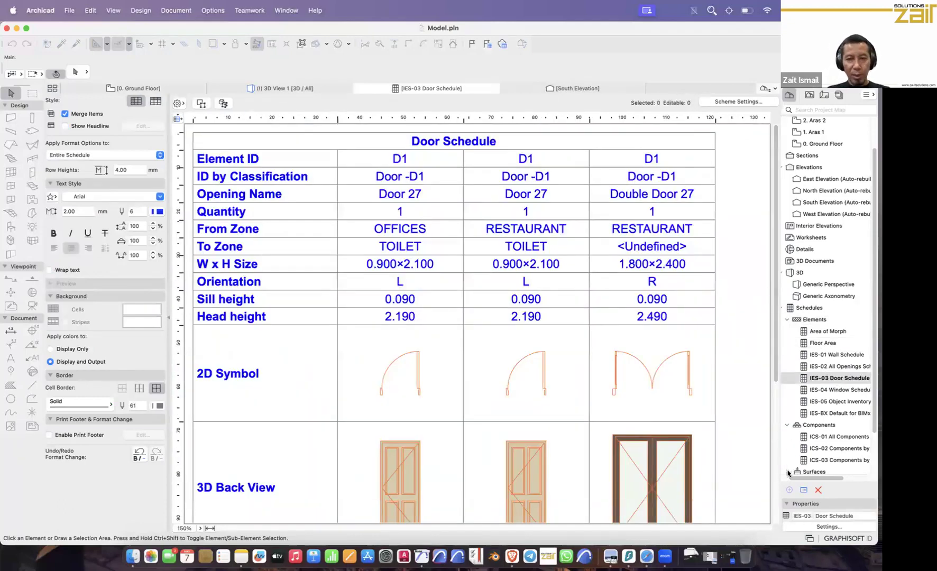
scroll(770, 278, down, 8)
scroll(772, 250, up, 8)
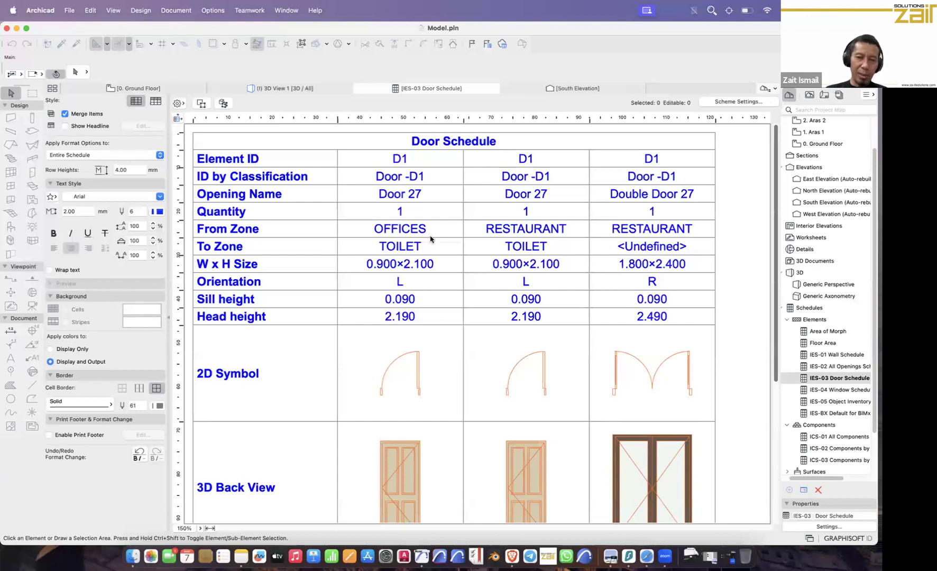
scroll(313, 252, down, 5)
scroll(312, 250, up, 5)
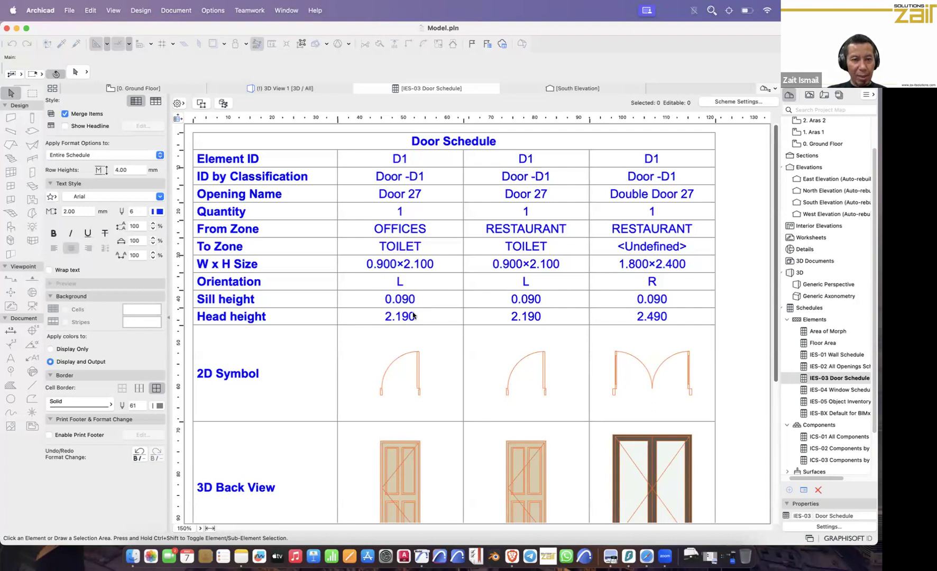
scroll(414, 316, down, 5)
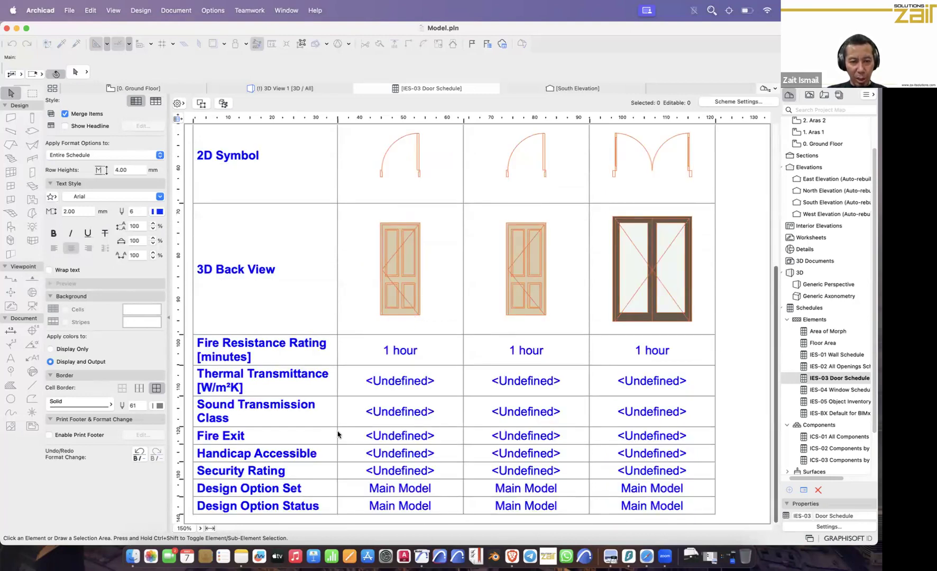
scroll(470, 296, up, 5)
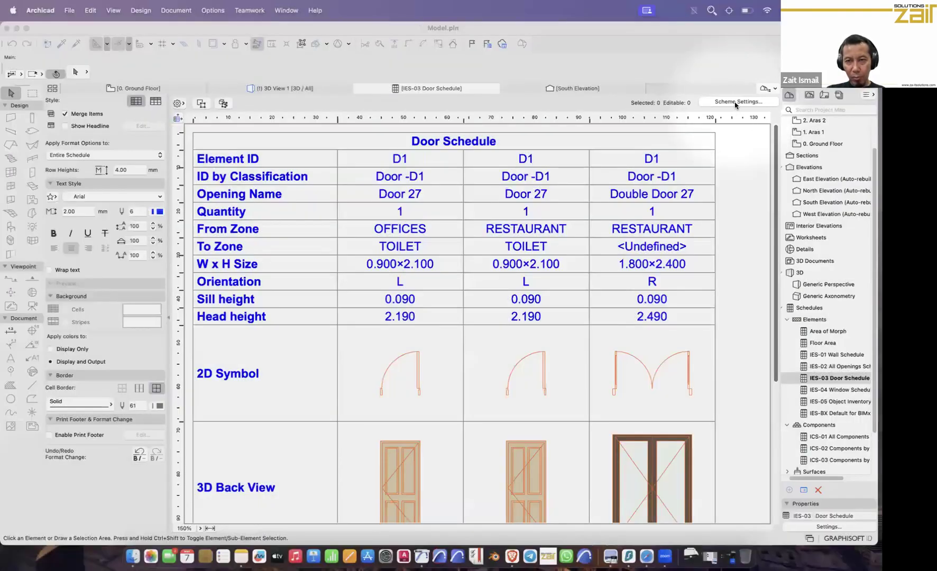
Step: Remove the Dynamic ID by Classification and Library Part Name fields from the Door Schedule's scheme settings
click(734, 102)
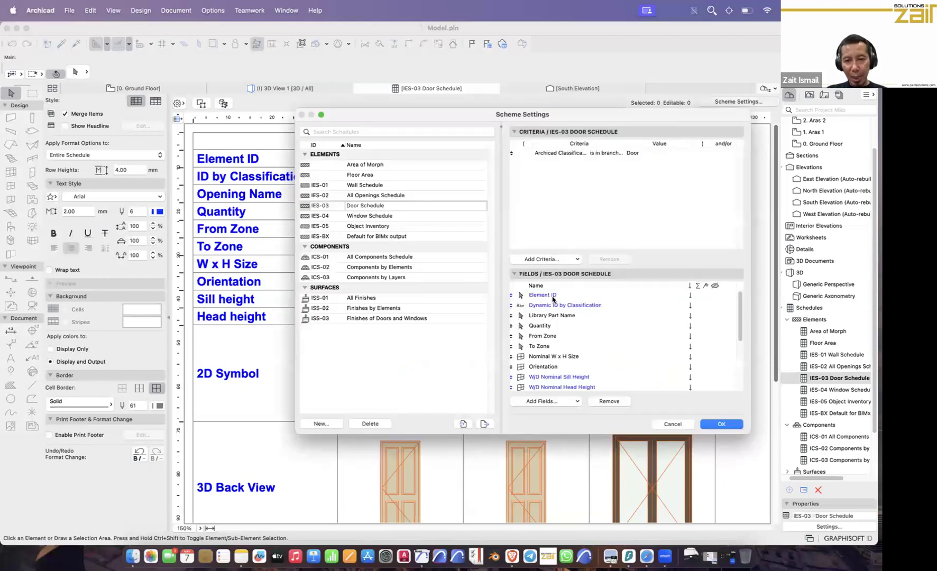
drag(523, 115, 445, 202)
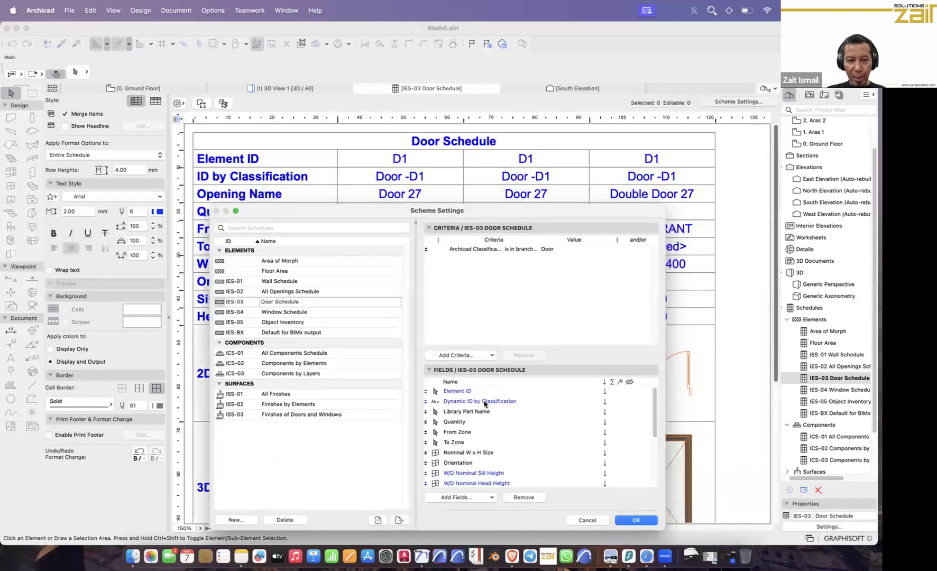
click(484, 403)
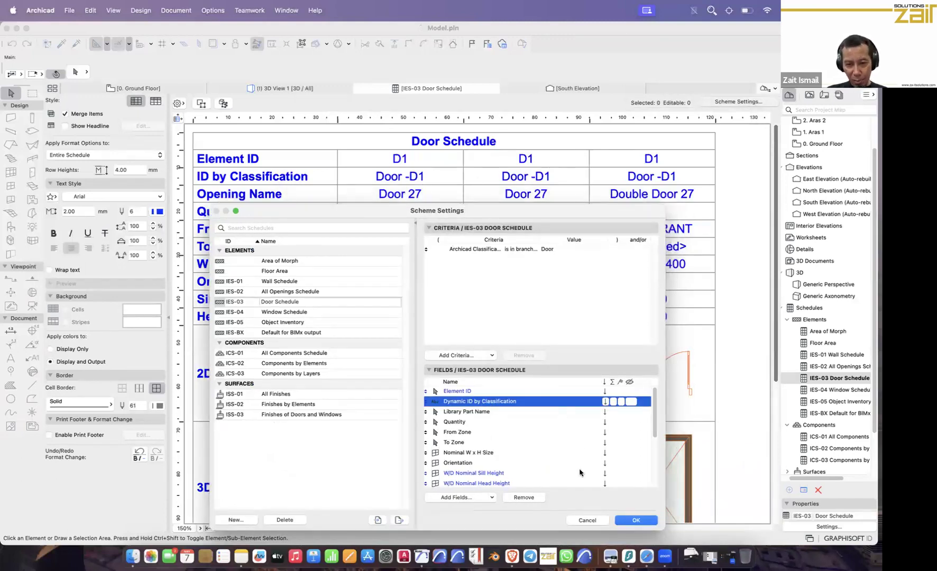
click(531, 498)
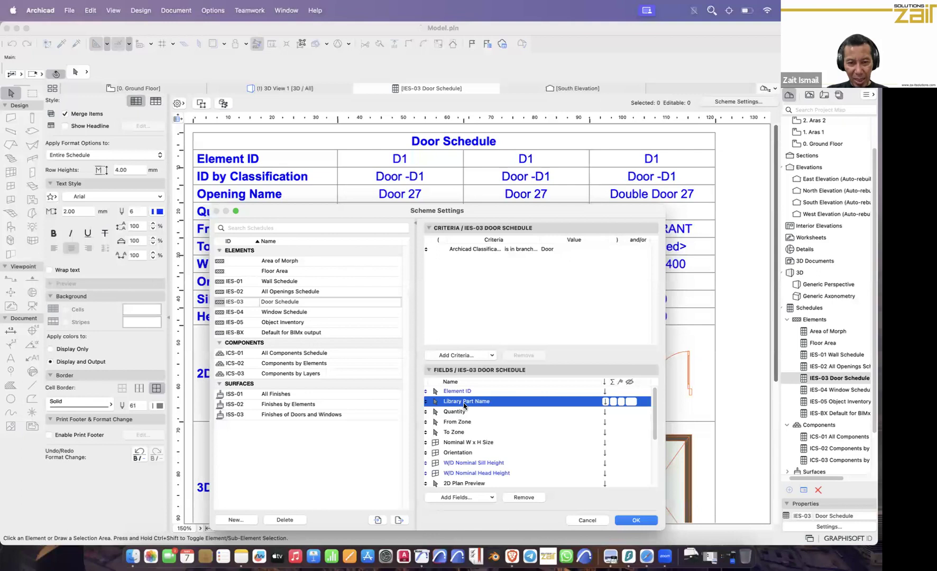
click(523, 496)
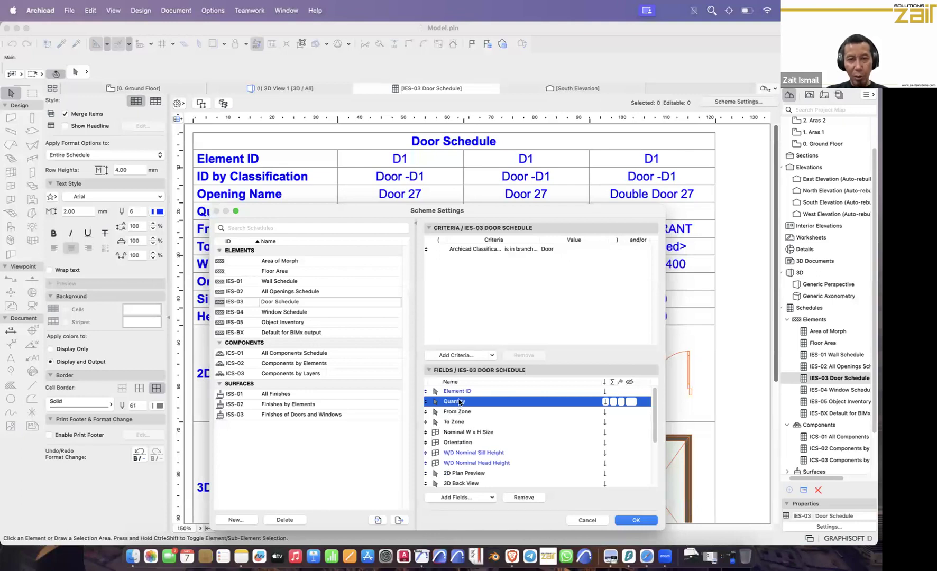
Step: Remove the From Zone and To Zone fields from the Door Schedule scheme
drag(512, 222, 402, 175)
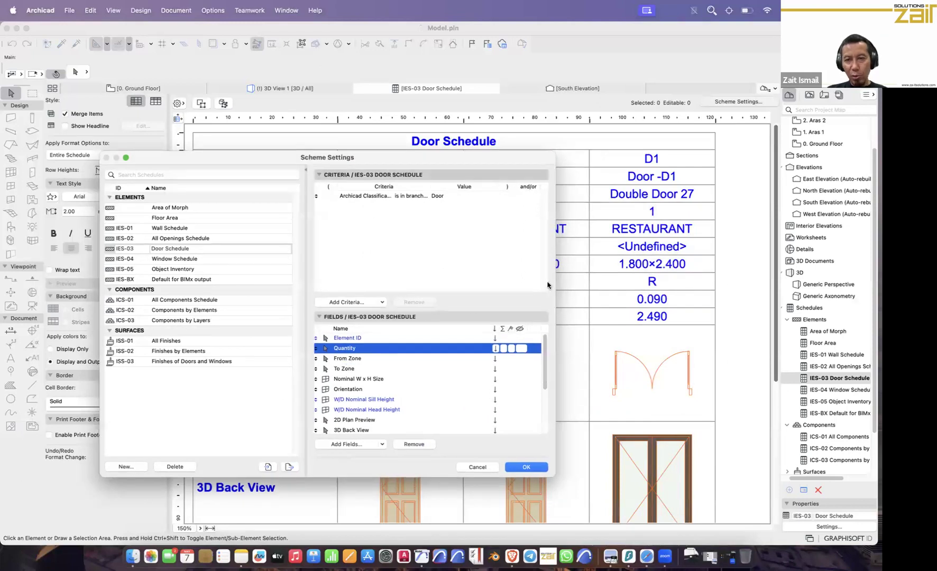
click(359, 358)
shift+click(350, 369)
click(415, 444)
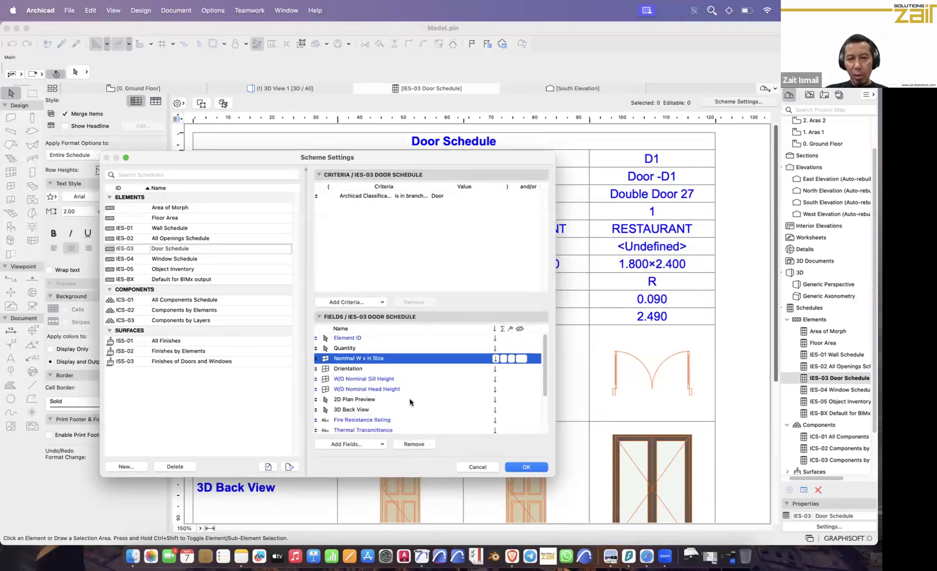
Step: Remove the Orientation, W/D Nominal Sill Height and W/D Nominal Head Height fields from the Door Schedule scheme
click(356, 368)
key(BackSpace)
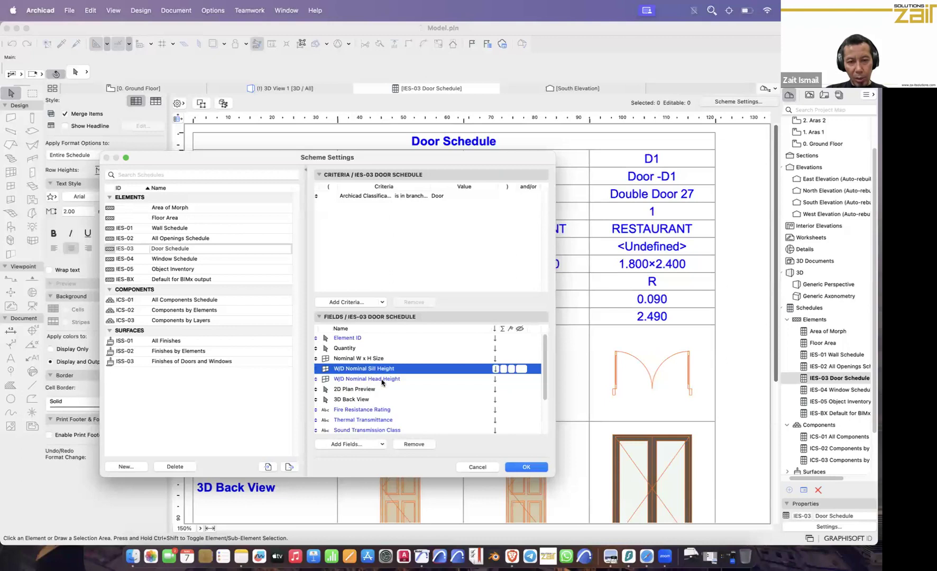
shift+click(377, 379)
click(413, 447)
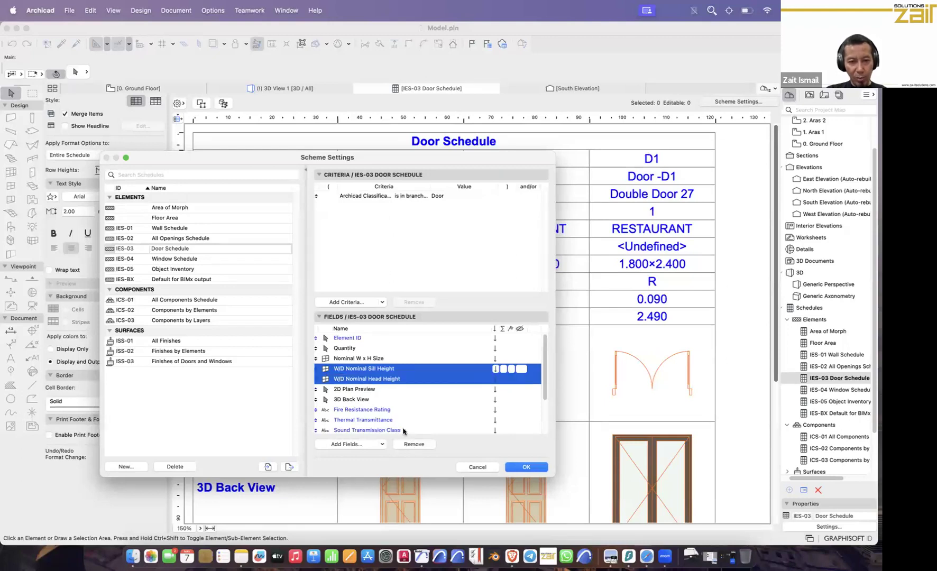
Step: Remove the fields from Fire Resistance Rating through Design Option Status from the Door Schedule scheme and apply the settings
click(360, 391)
scroll(544, 378, down, 2)
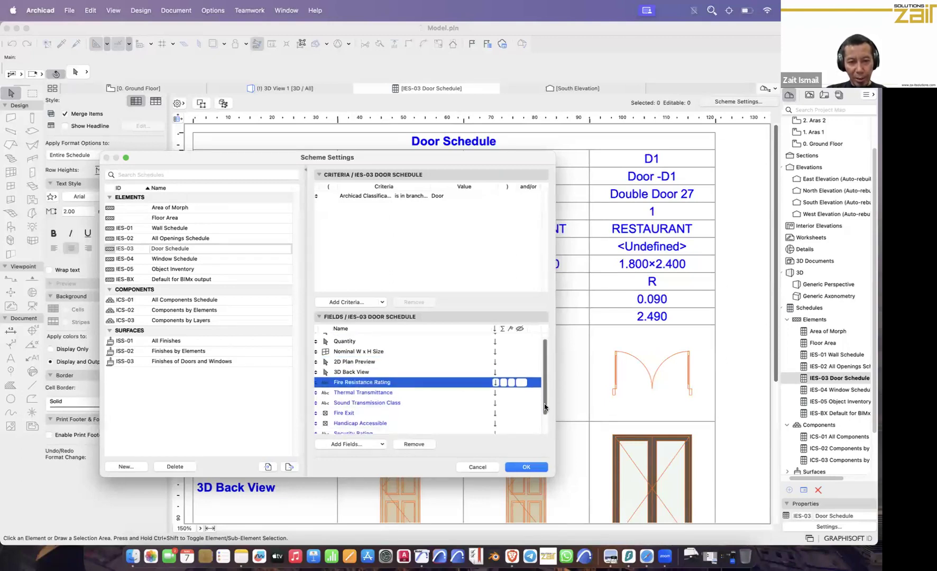
scroll(401, 401, down, 1)
shift+click(368, 431)
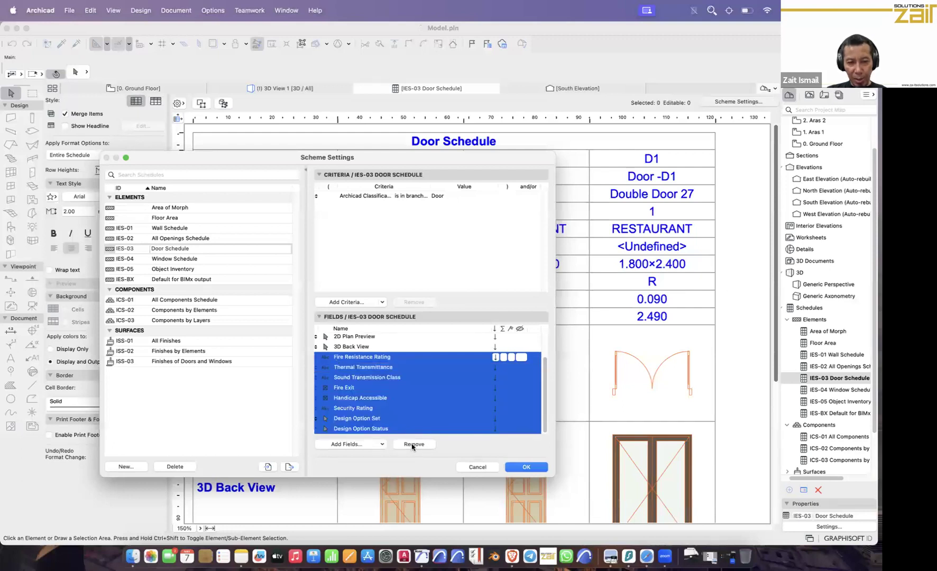
click(414, 445)
click(531, 468)
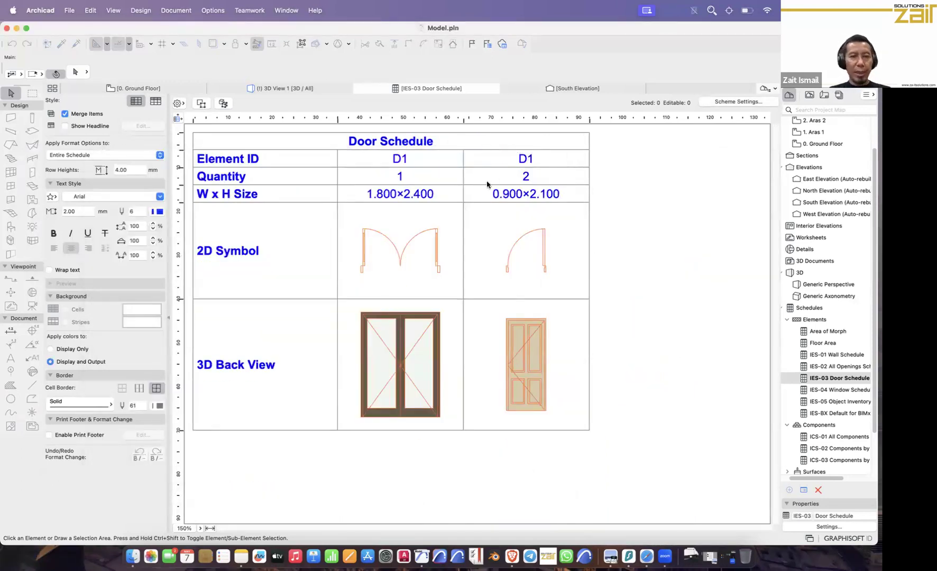
Step: Set the Element ID of the 0.900×2.100 single door to D2 in the Door Schedule
click(210, 528)
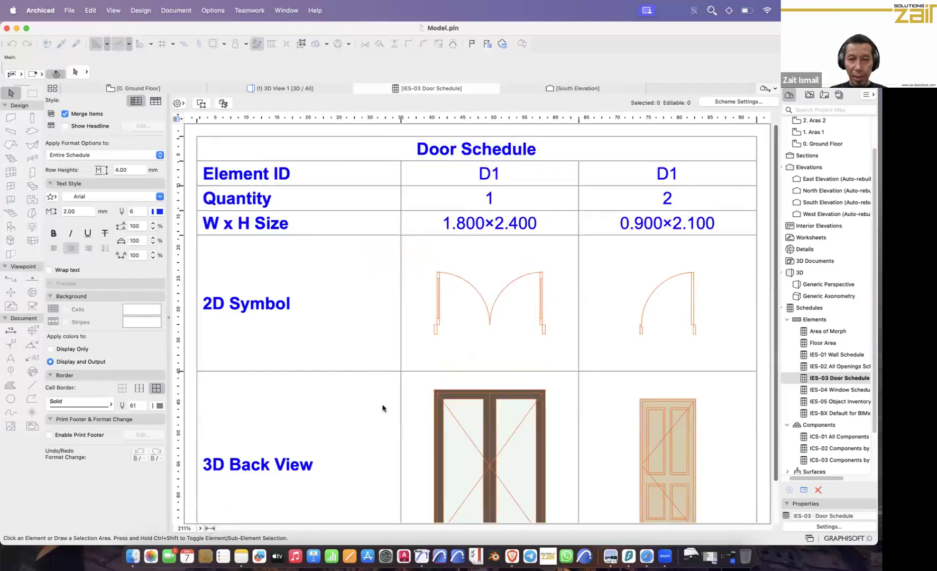
scroll(497, 349, down, 2)
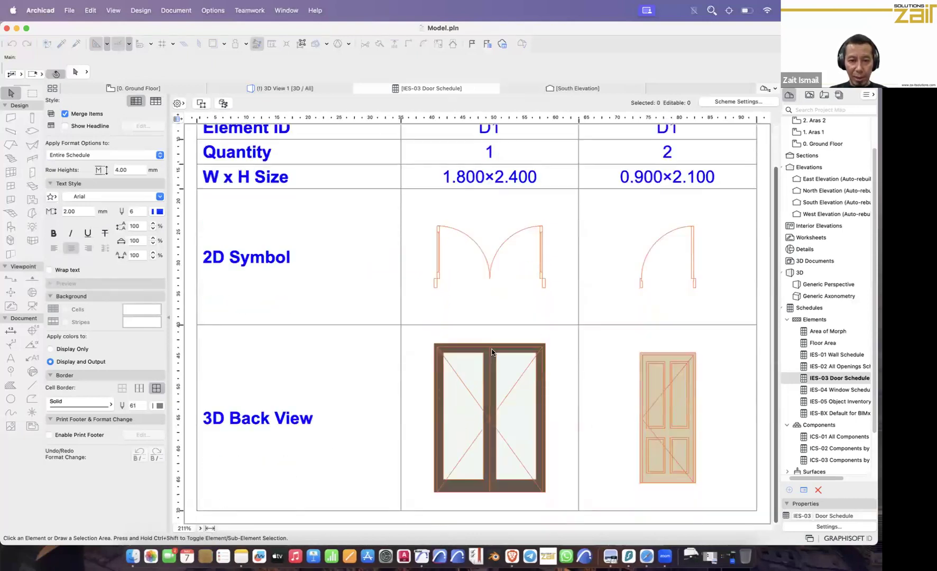
click(199, 529)
click(220, 485)
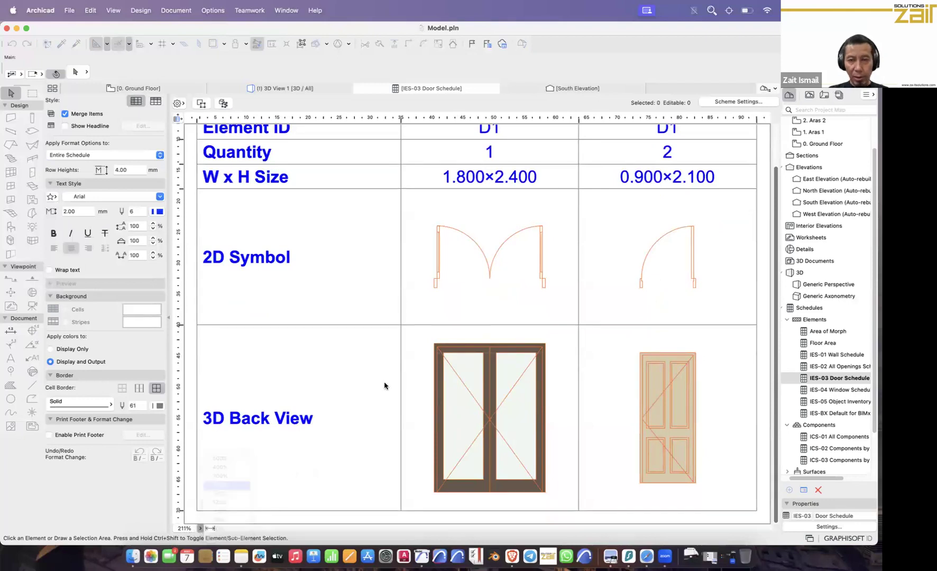
scroll(525, 339, up, 1)
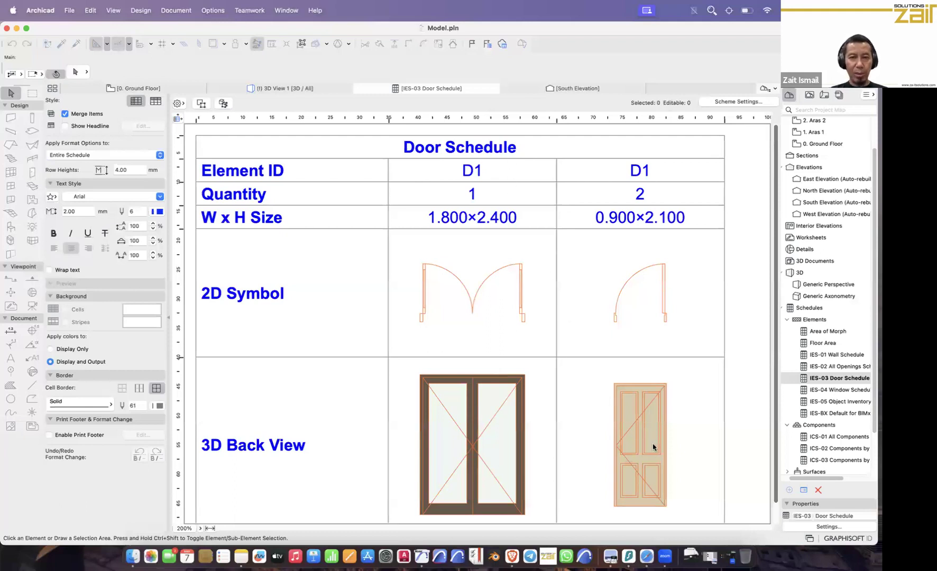
click(475, 445)
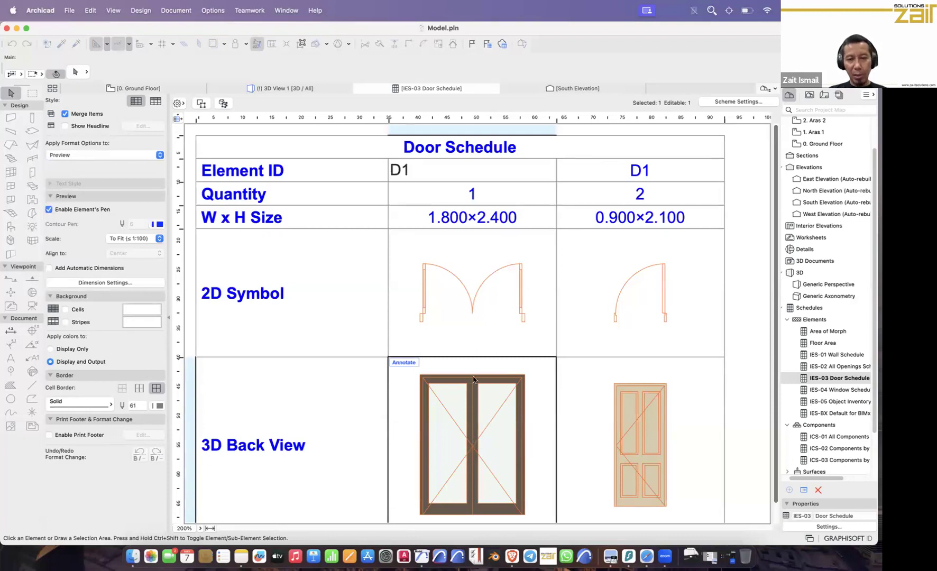
click(645, 431)
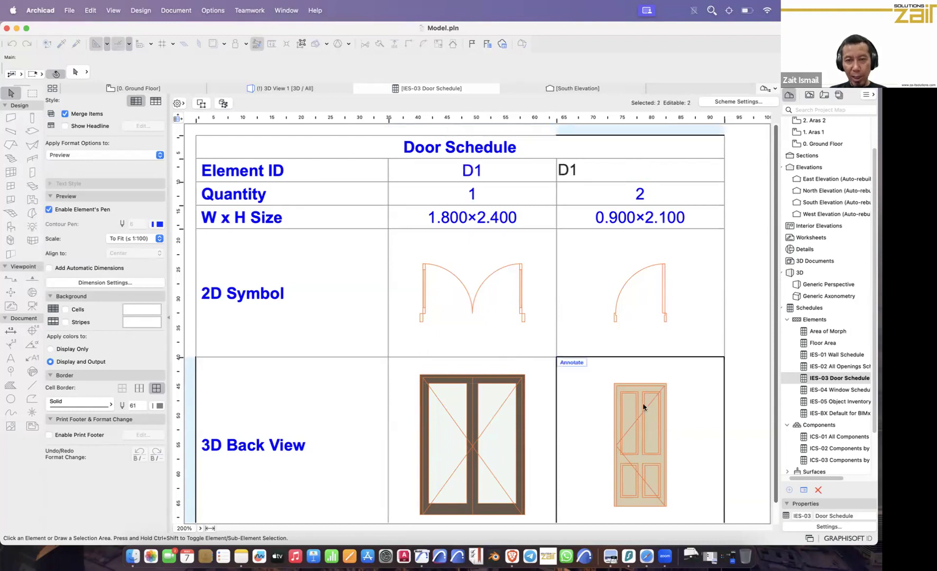
click(602, 166)
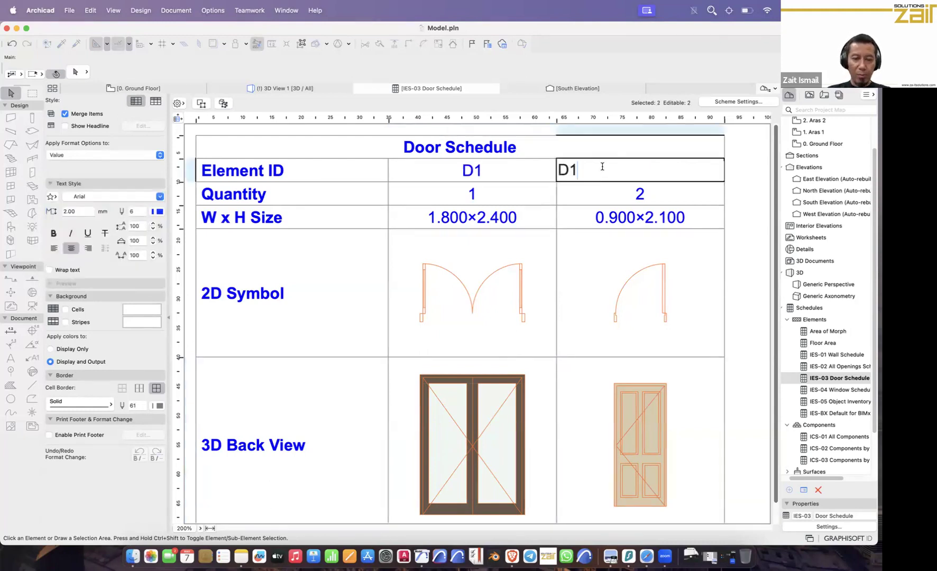
key(BackSpace)
text(2)
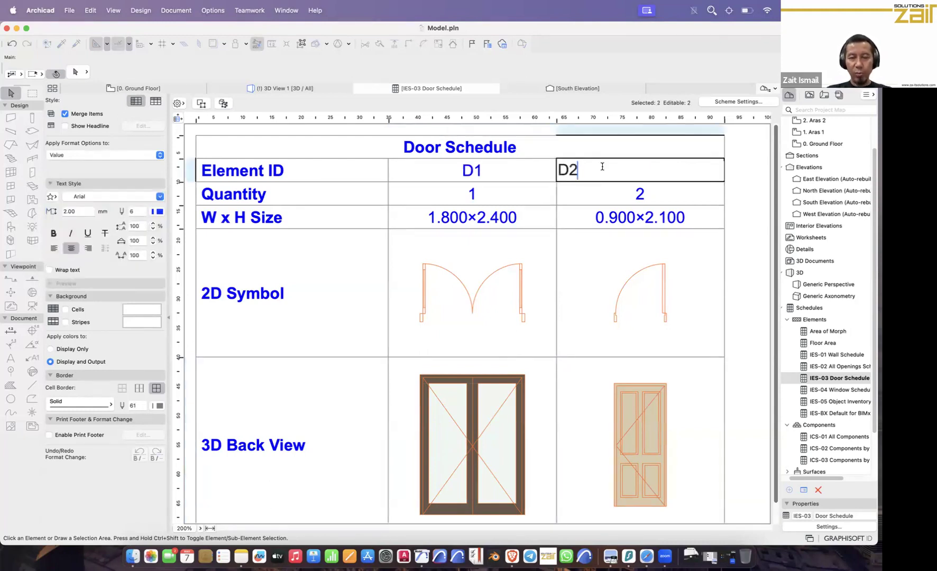
Step: Locate the D2 door on the floor plan from the schedule, check its ID in the door settings, and return to the Door Schedule
click(647, 415)
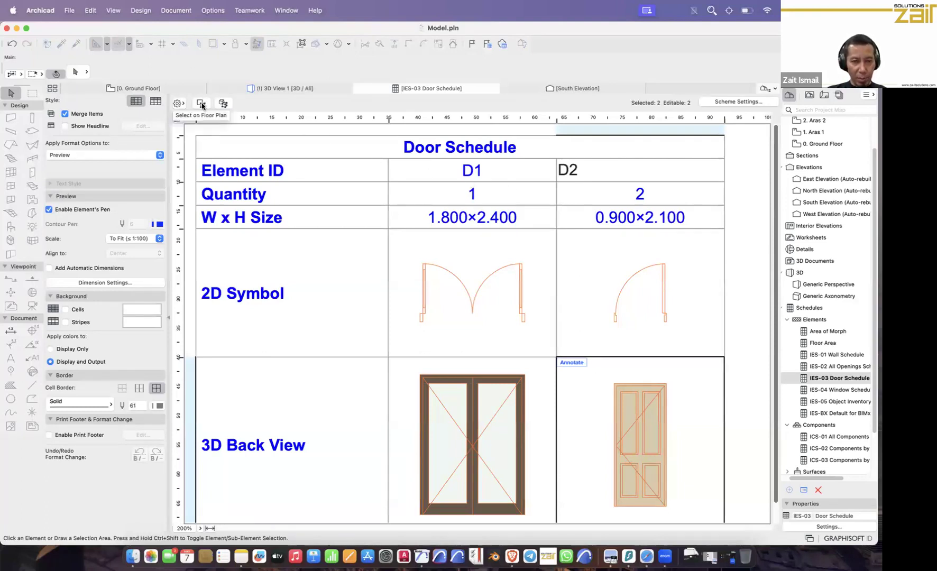
key(F1)
key(Escape)
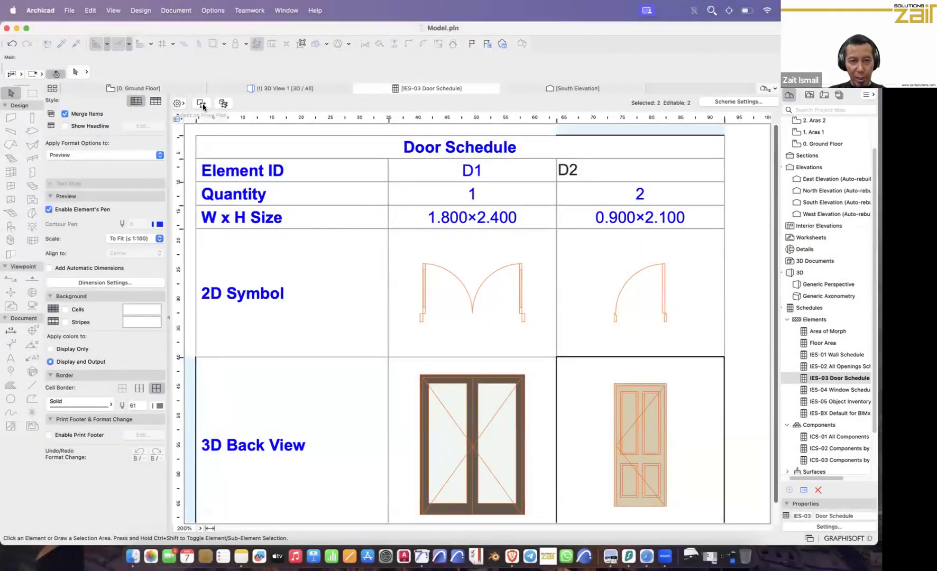
click(203, 104)
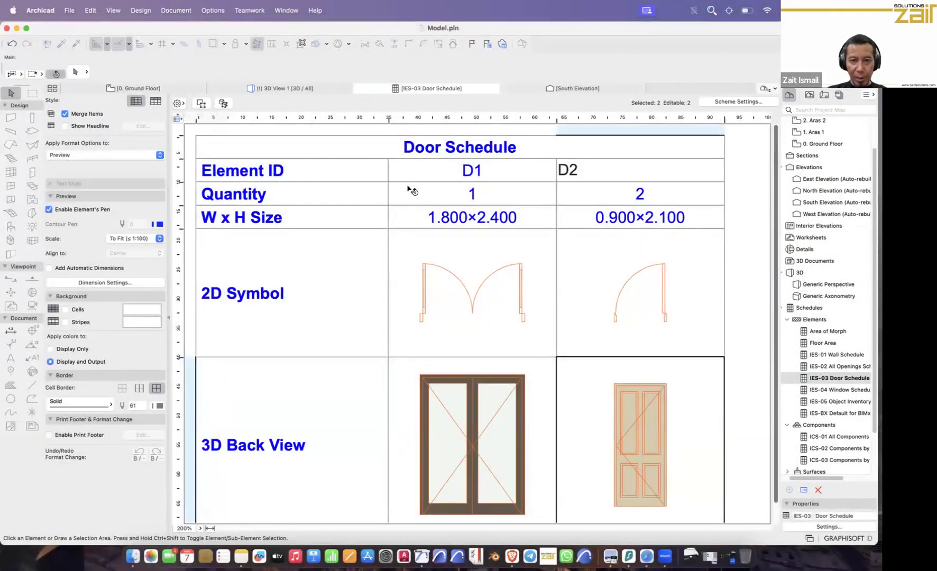
click(77, 72)
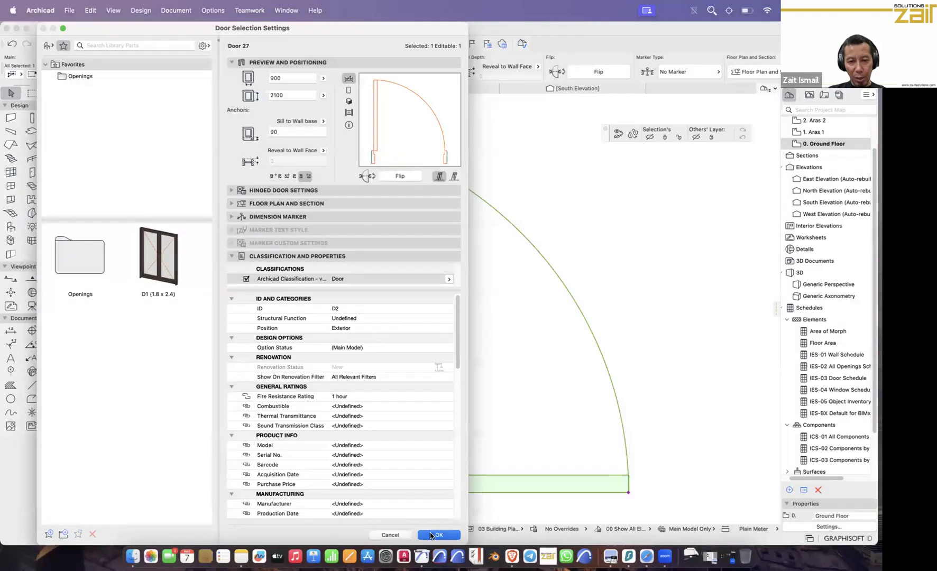
click(431, 535)
click(410, 90)
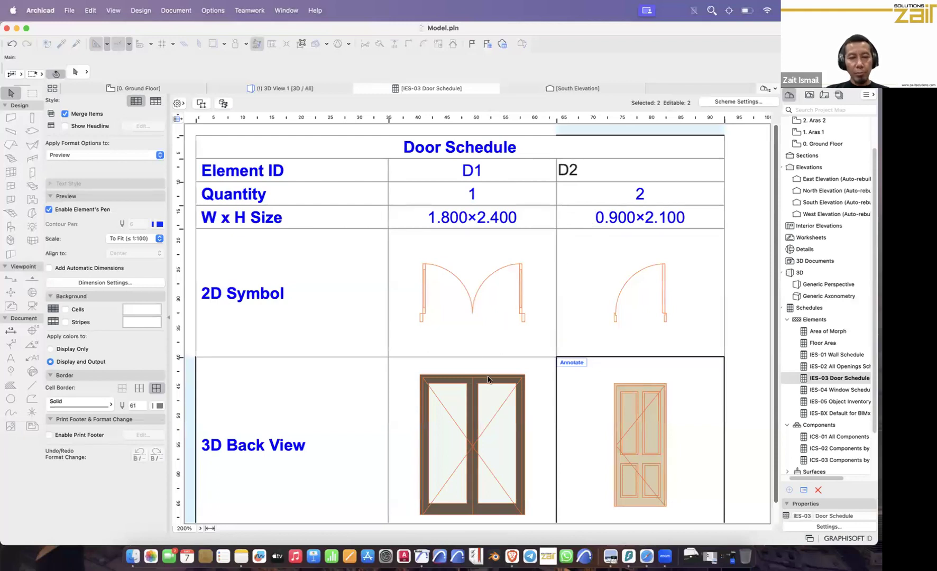
Step: Turn on automatic dimensions for the 3D Back View previews in the Door Schedule
click(532, 430)
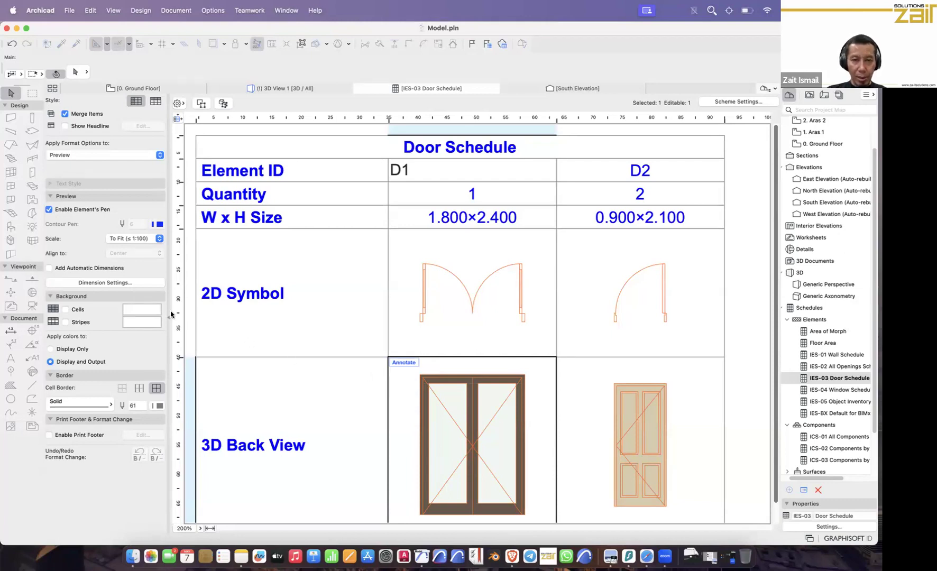
key(F1)
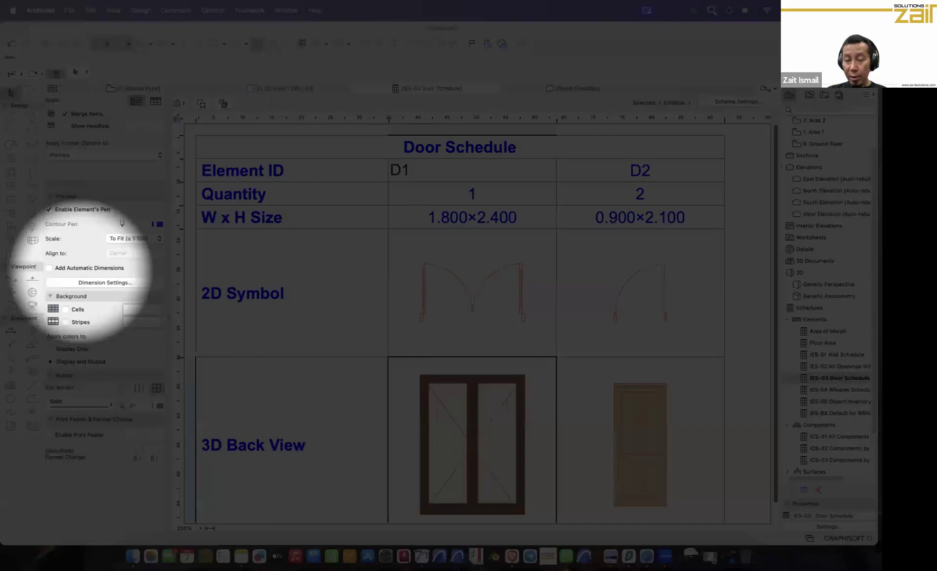
key(F1)
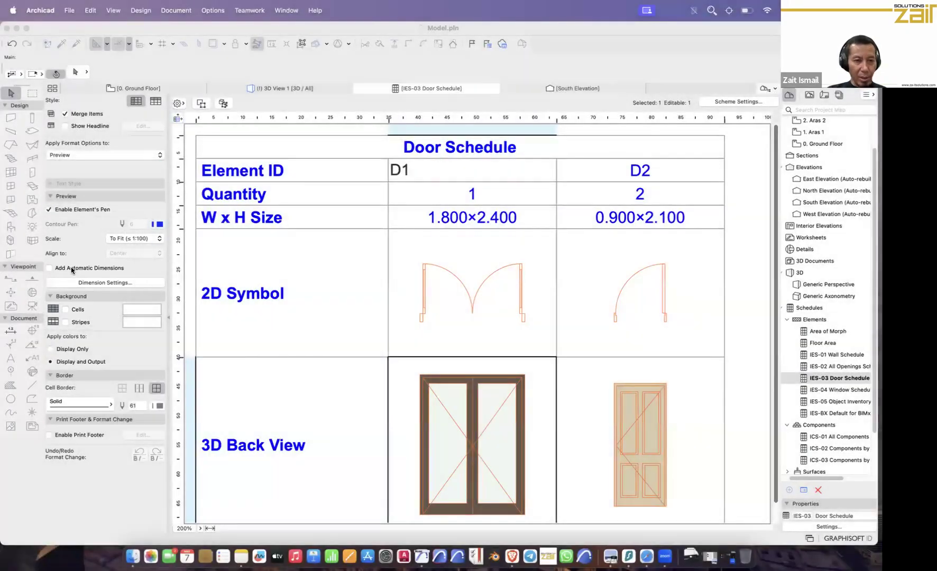
click(72, 270)
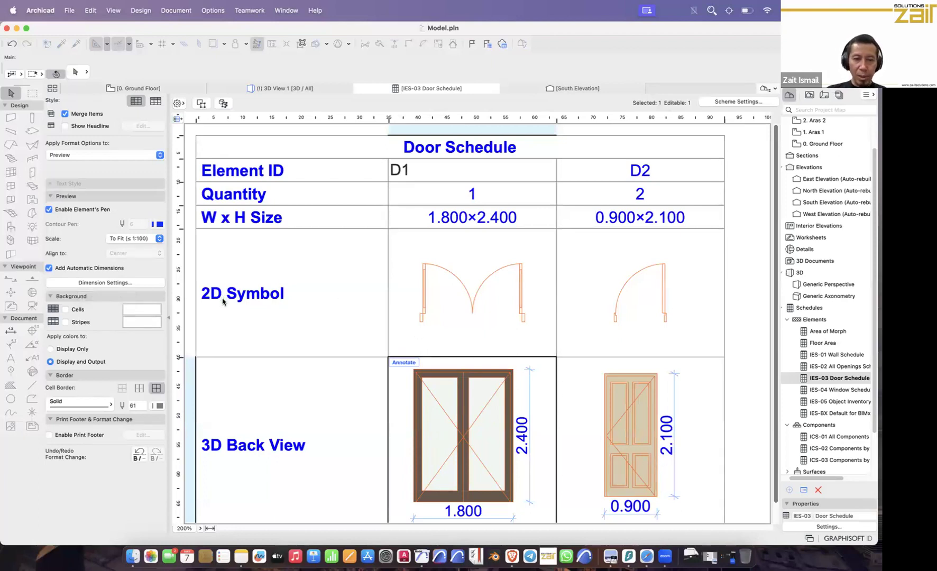
Step: Set the automatic dimension position of the 3D Back View previews to Above and right
click(122, 283)
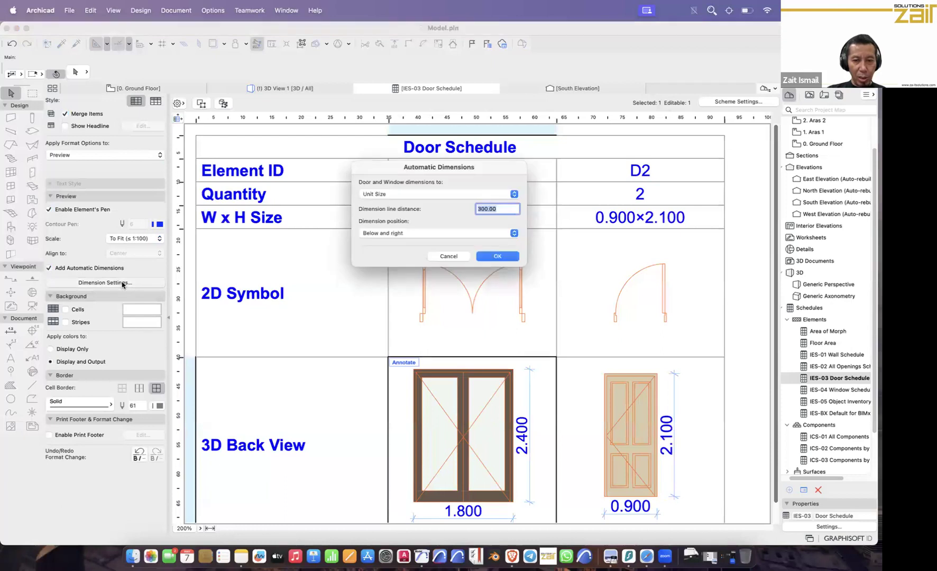
click(458, 237)
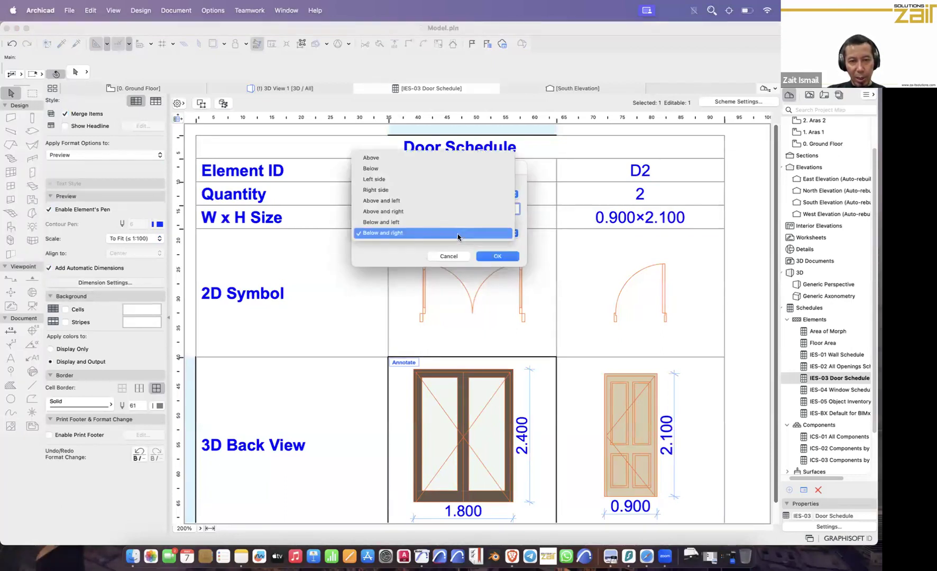
click(411, 212)
click(497, 256)
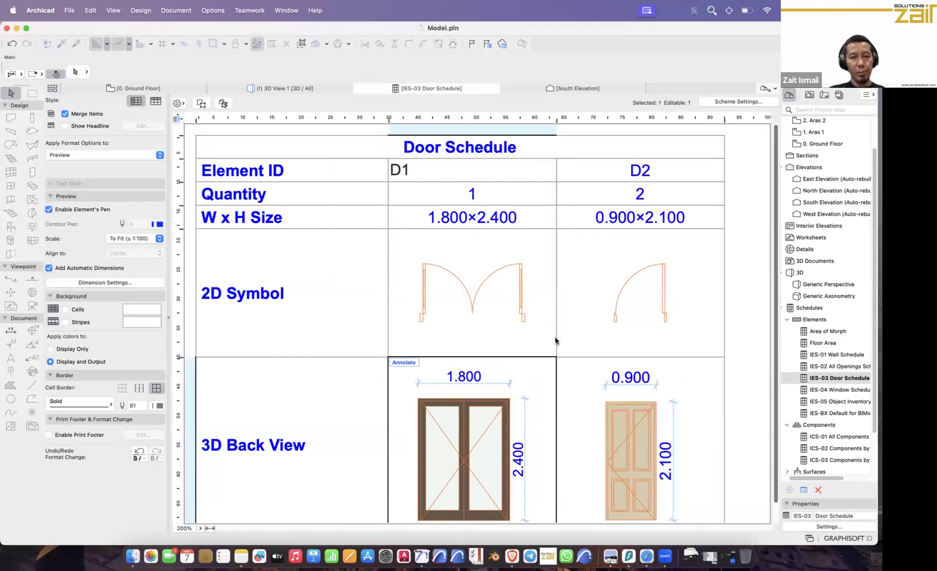
Step: Turn on automatic dimensions for the 2D Symbol previews and deselect the schedule cell
click(527, 305)
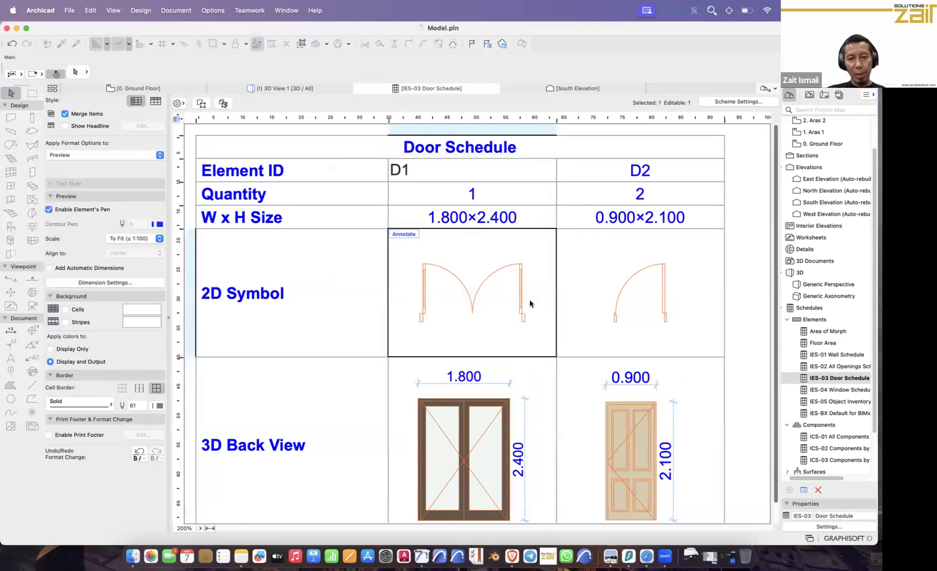
click(71, 269)
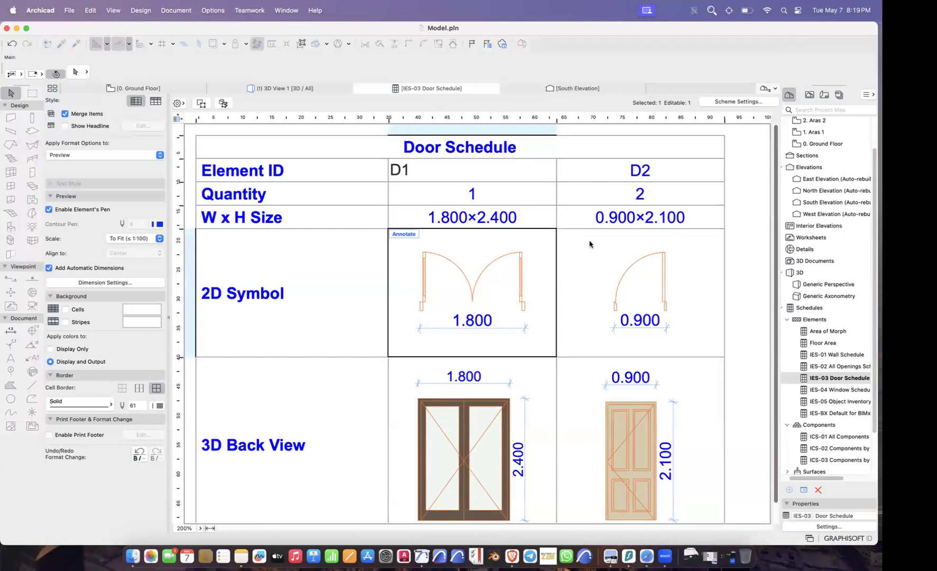
click(744, 227)
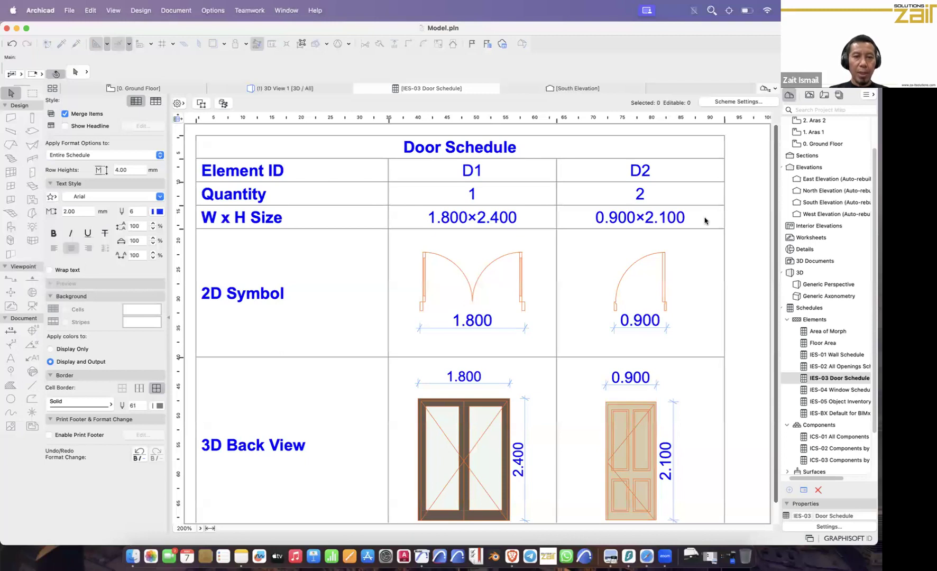
Step: Add the Width field from General Parameters to the Door Schedule scheme
click(459, 220)
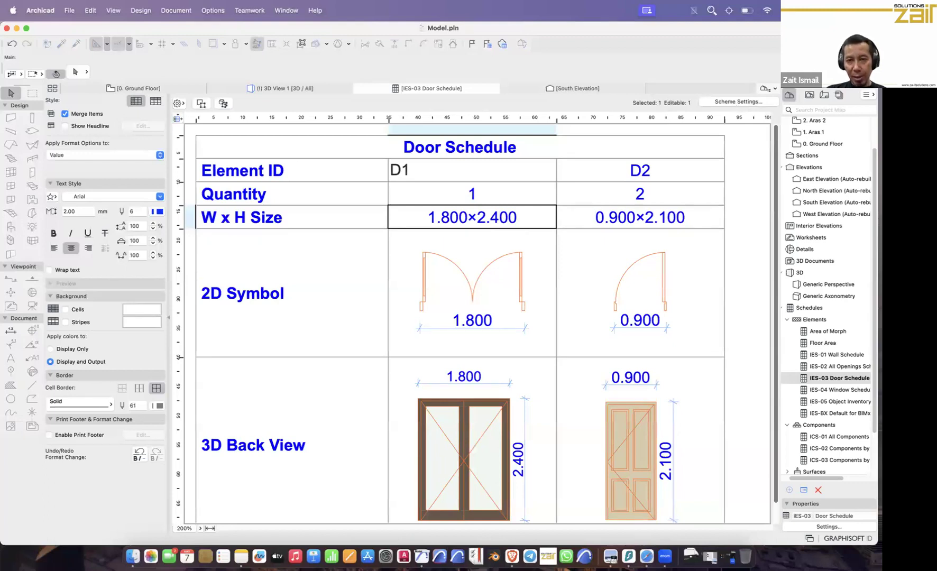
click(738, 102)
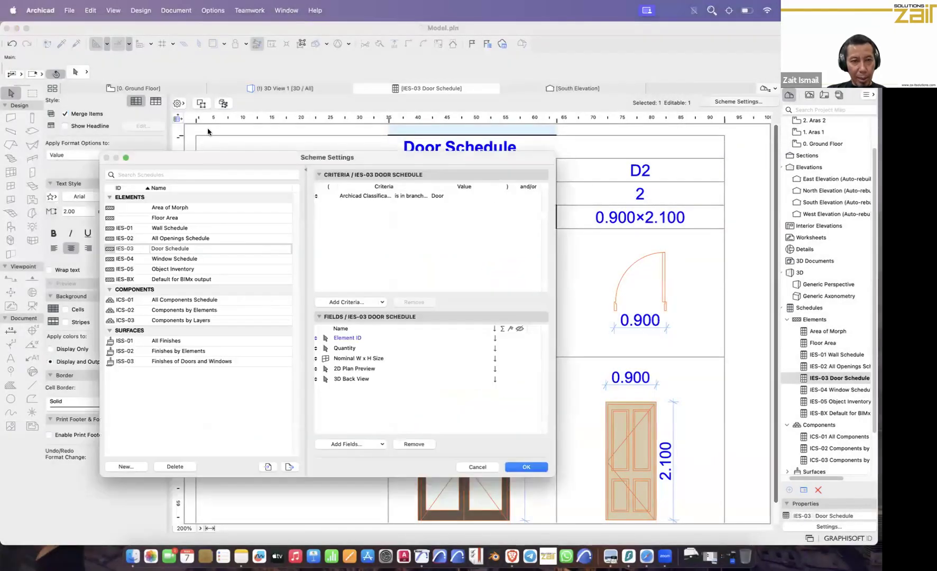
text(width)
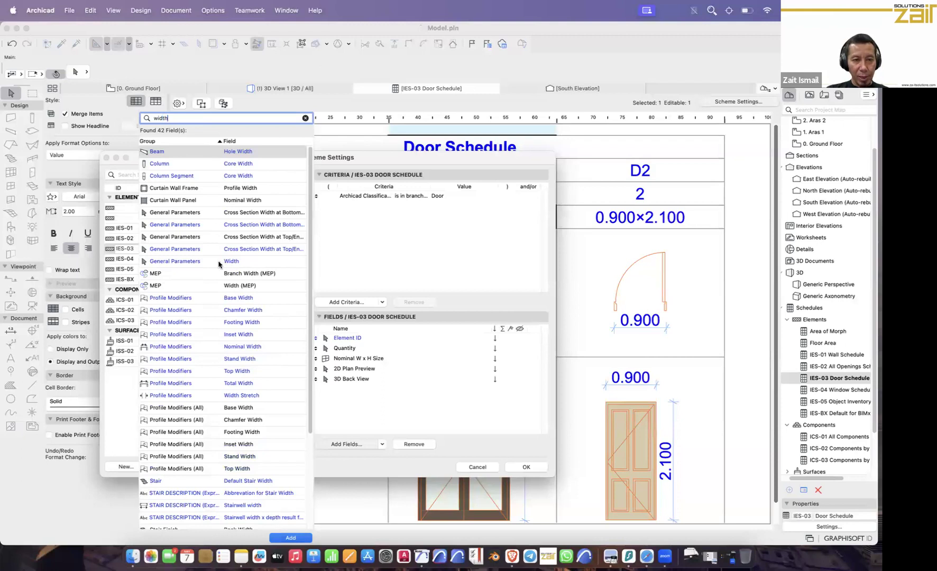
click(227, 262)
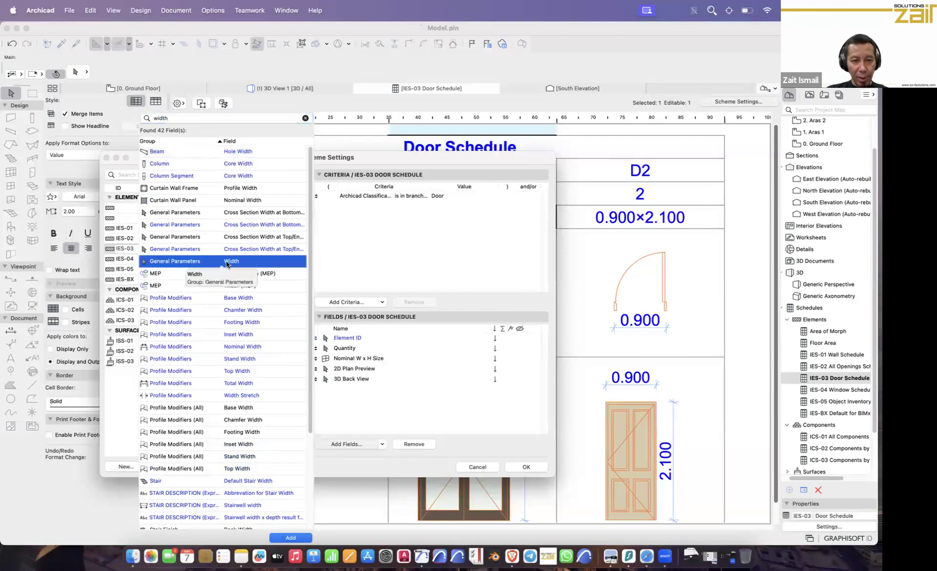
double_click(227, 263)
Step: Find the Height field in General Parameters and add it to the Door Schedule scheme
click(180, 117)
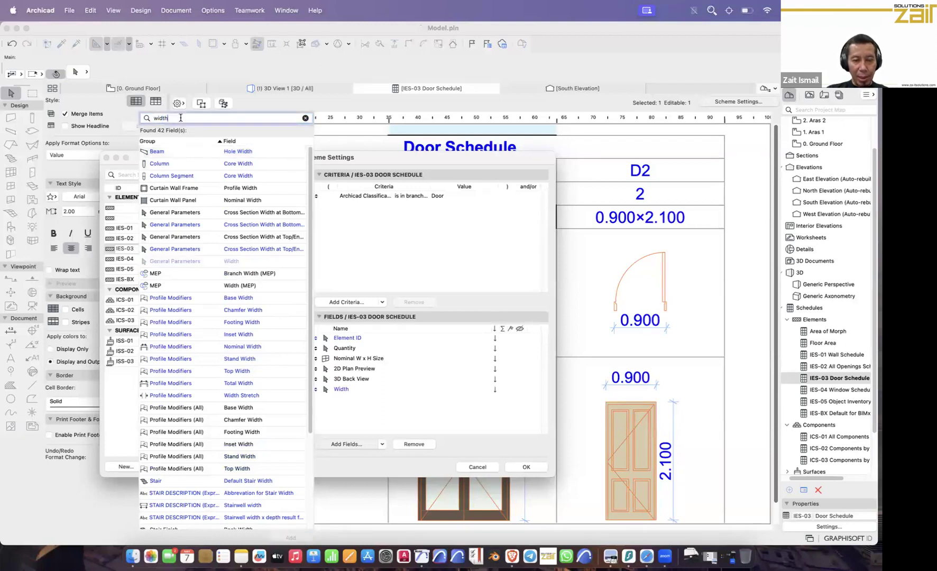
key(BackSpace)
key(BackSpace)
key(BackSpace)
key(BackSpace)
key(BackSpace)
text(height)
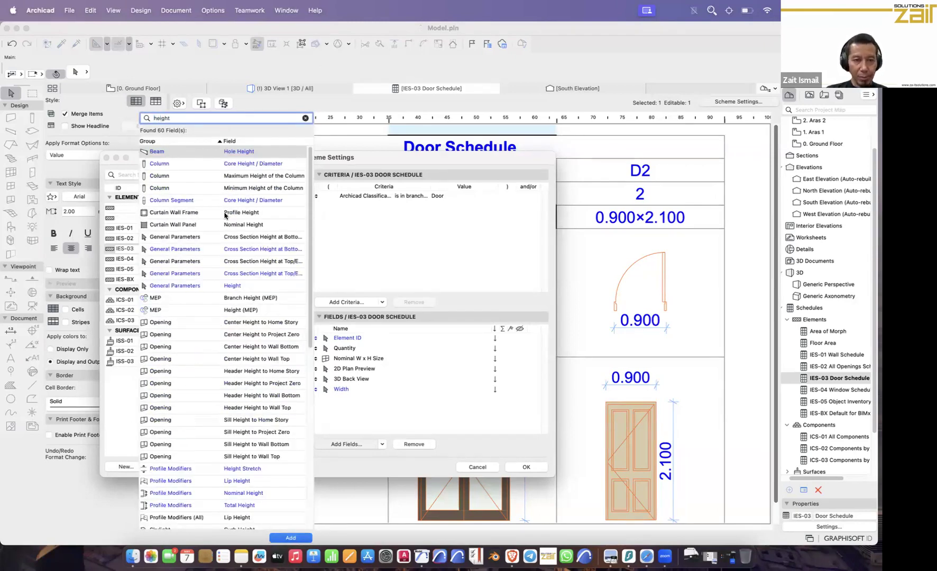
click(235, 287)
drag(234, 287, 384, 392)
click(386, 406)
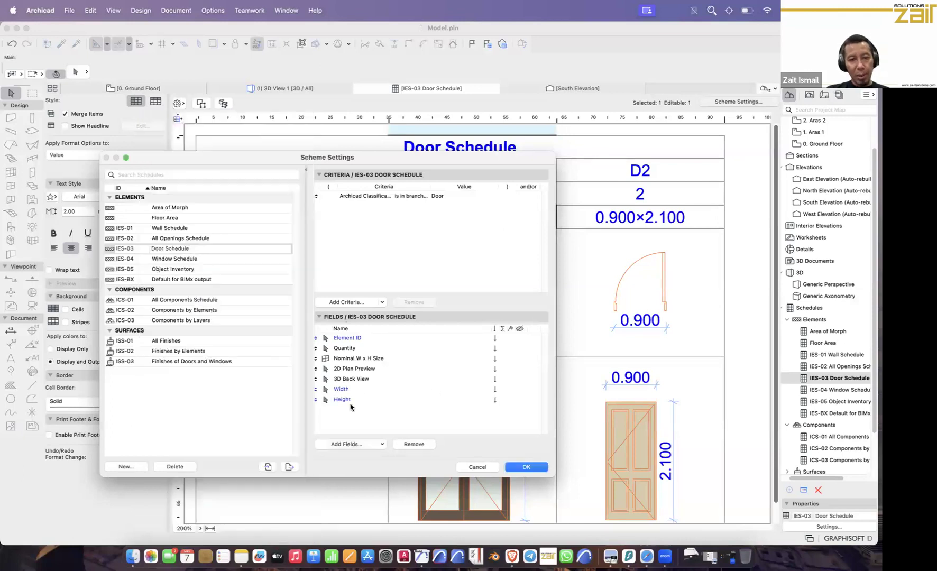
Step: Reorder the Door Schedule fields so Width and Height follow directly after Quantity, and apply the scheme
click(319, 392)
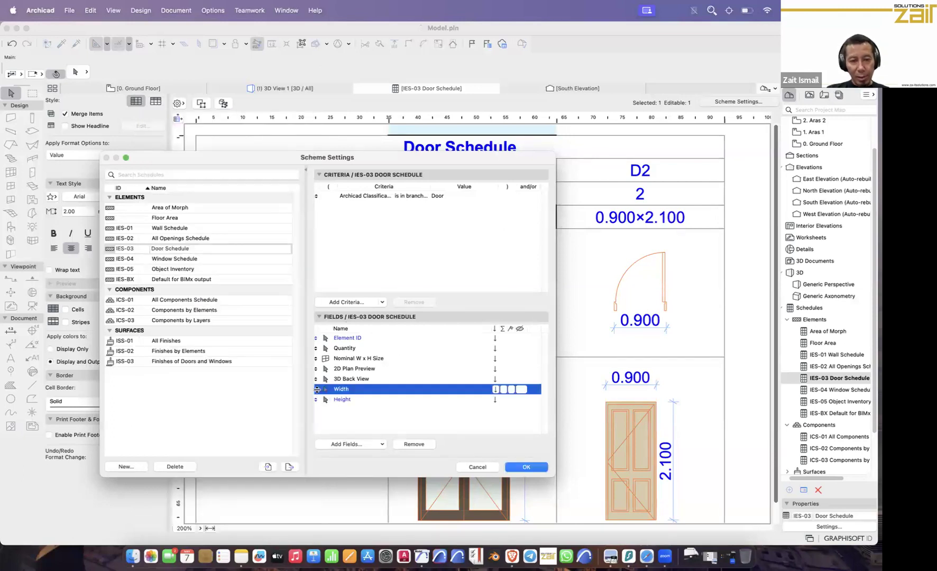
shift+click(319, 399)
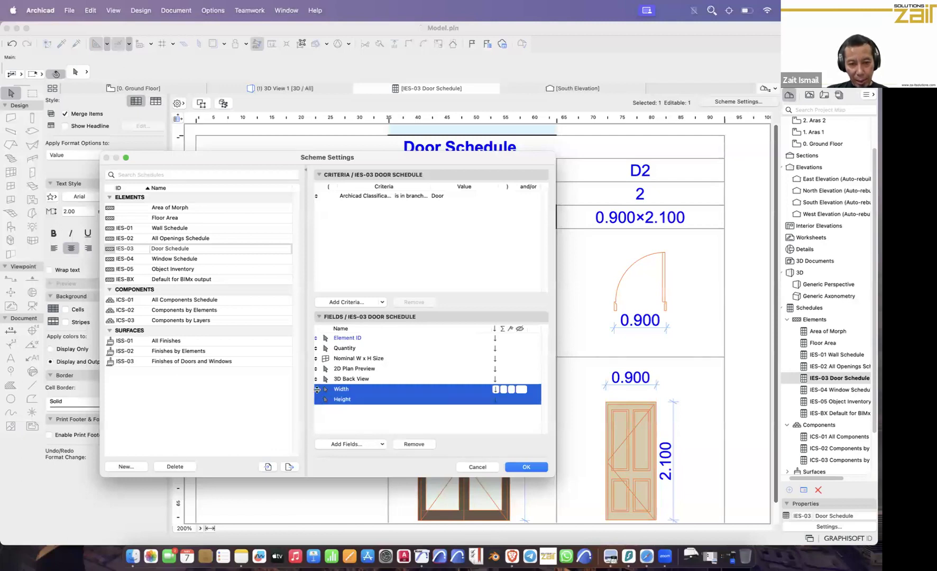
drag(317, 382, 317, 361)
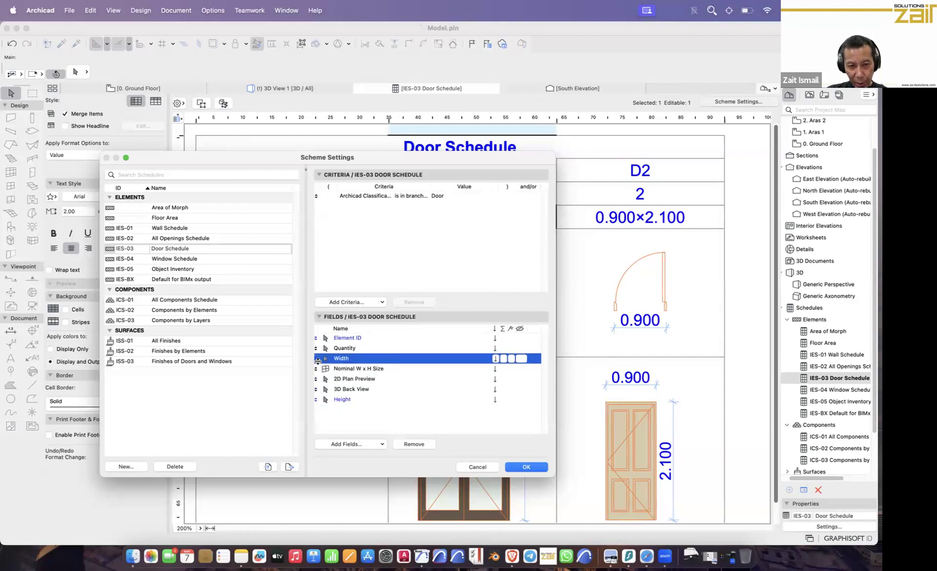
click(321, 400)
drag(318, 401, 317, 370)
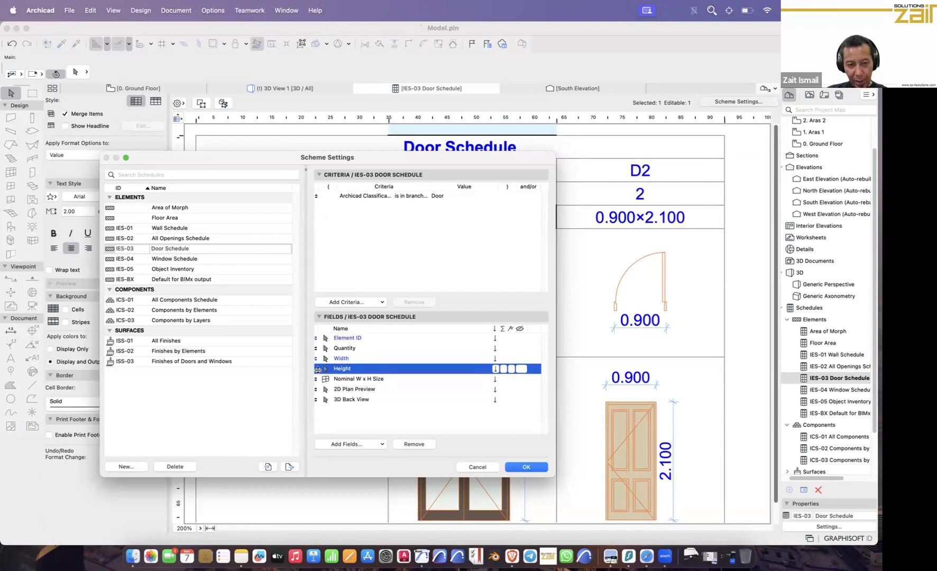
click(524, 467)
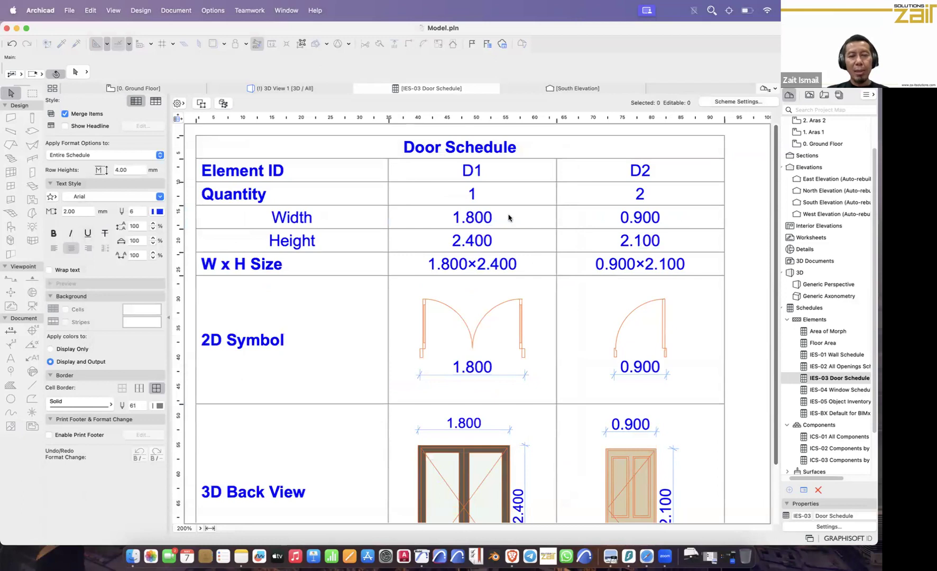
Step: Set the height of door D2 to 2400 directly in the Door Schedule
click(665, 241)
click(576, 240)
key(BackSpace)
text(4)
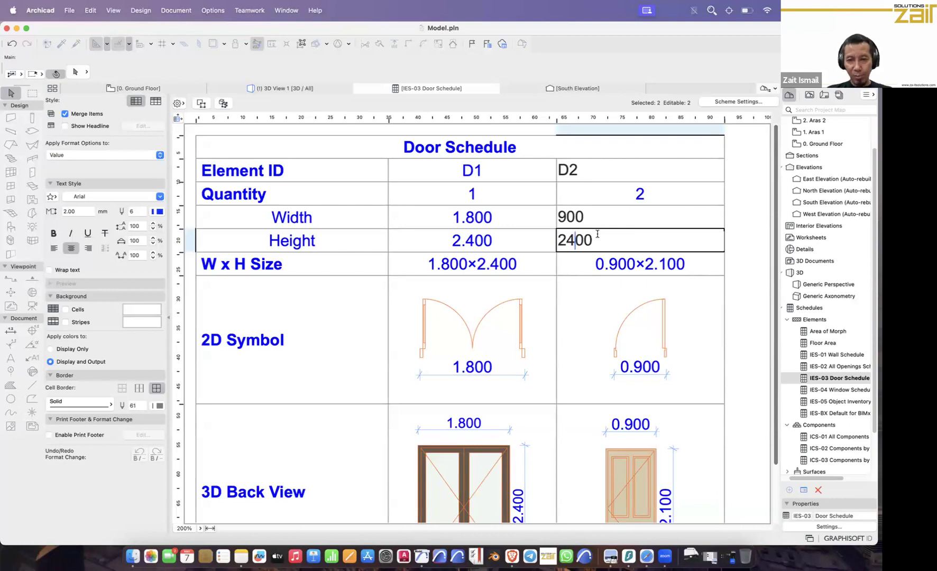
scroll(643, 376, down, 3)
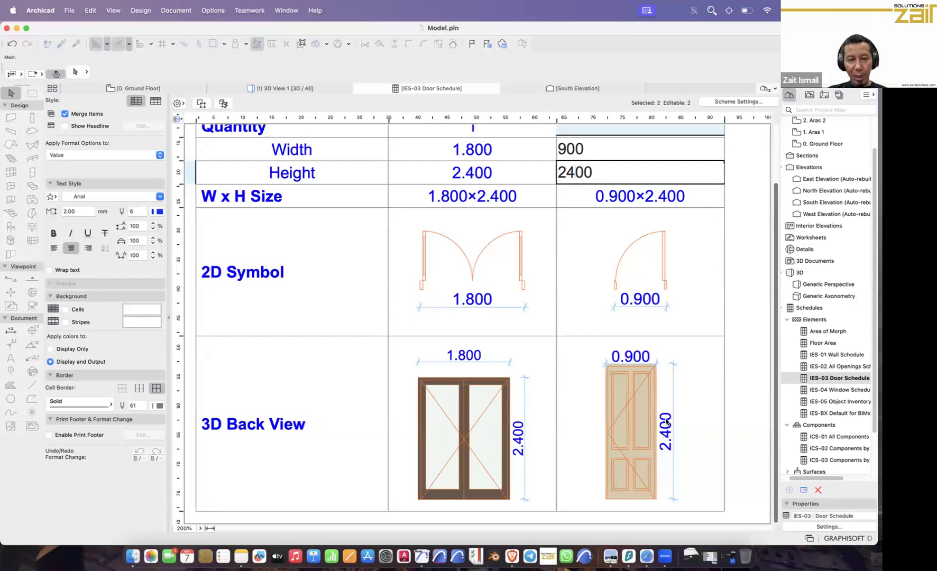
Step: Set the scale of the 3D Back View previews to Fixed (1:100)
click(694, 421)
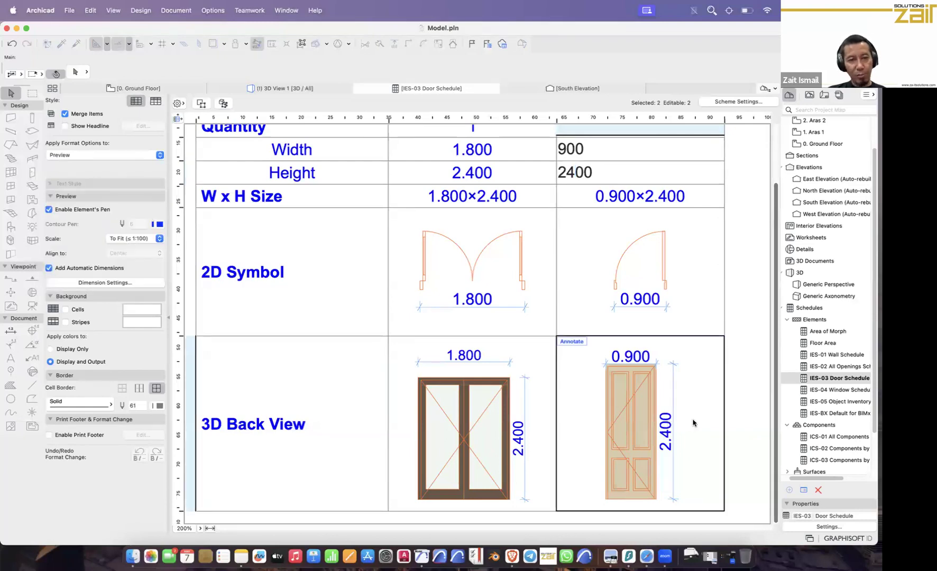
click(137, 241)
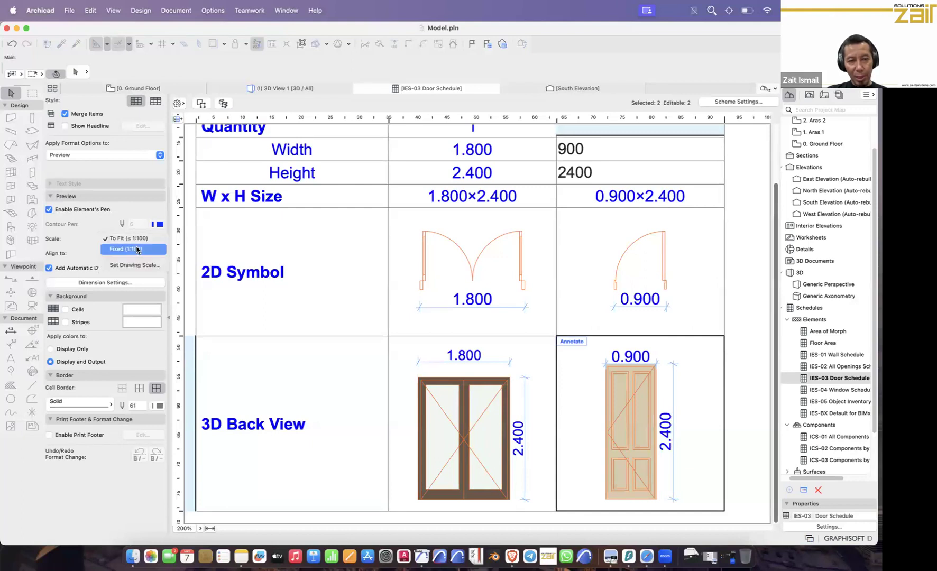
click(137, 249)
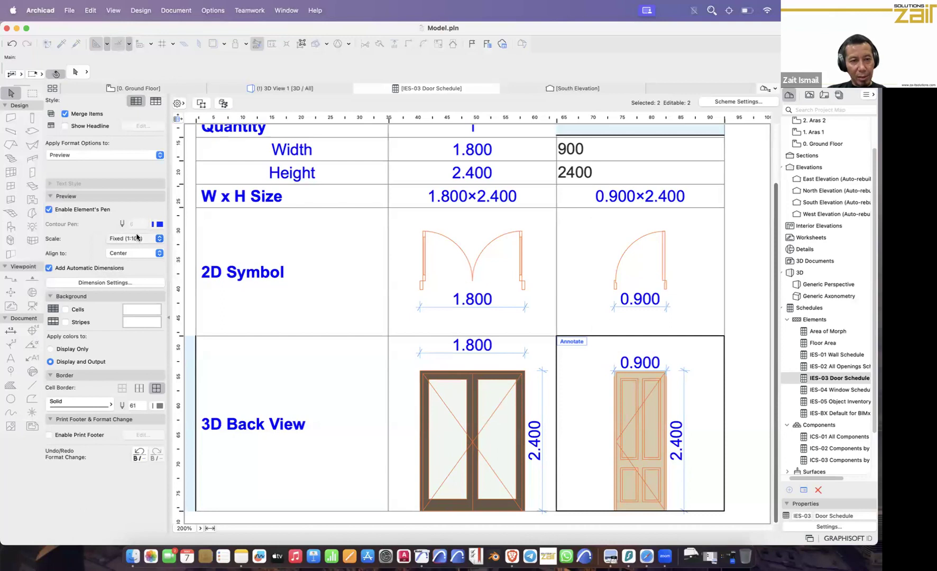
click(137, 238)
click(138, 239)
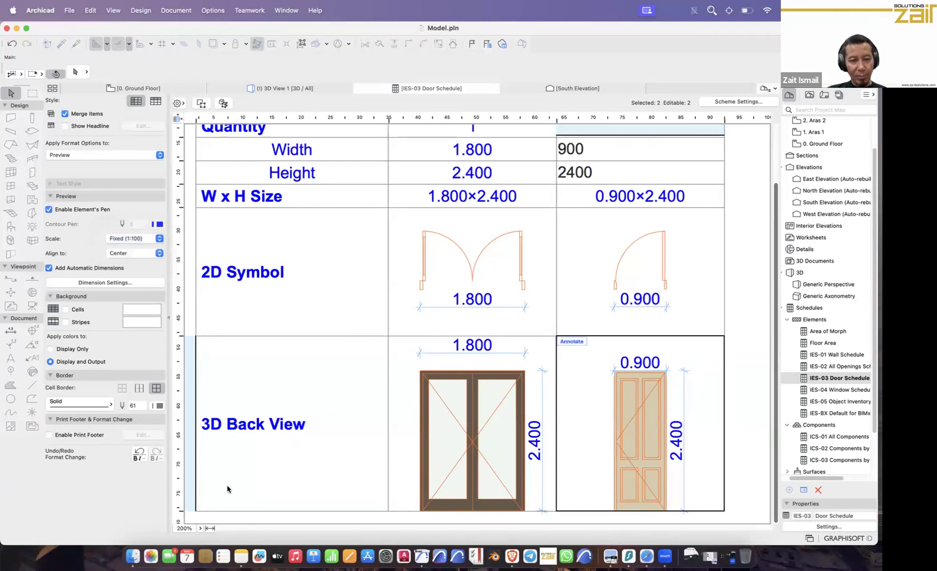
Step: Display the schedule at 150% and increase the height of the 3D Back View row
click(200, 529)
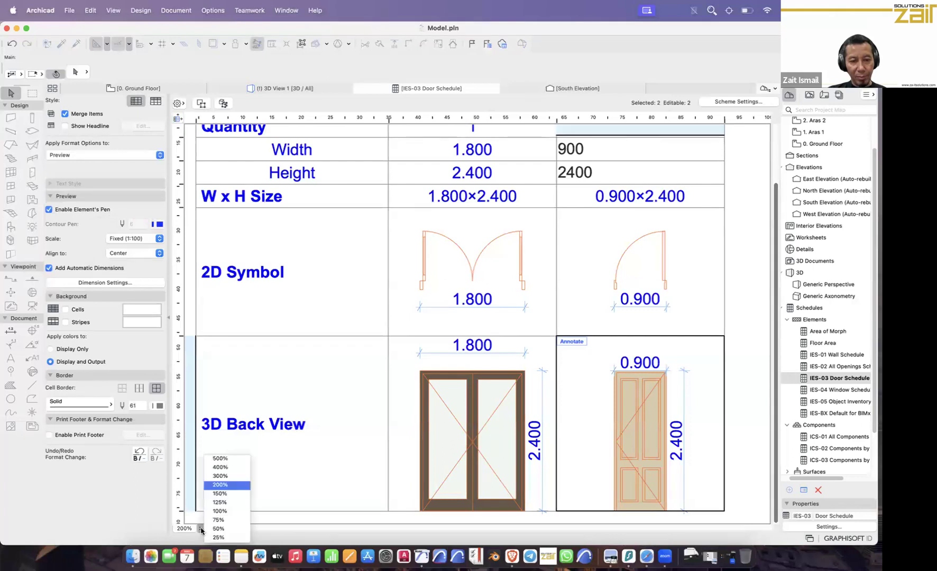
click(217, 494)
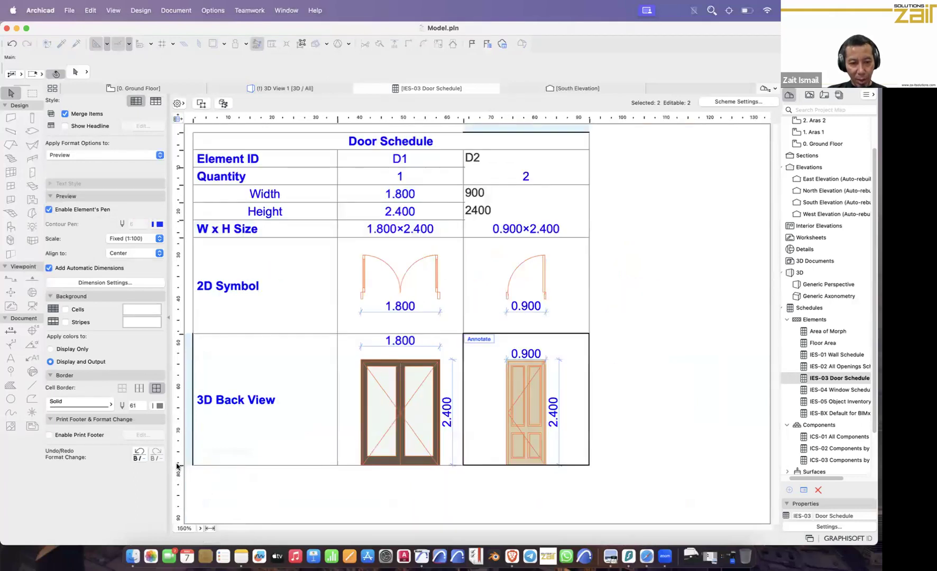
drag(180, 476, 181, 481)
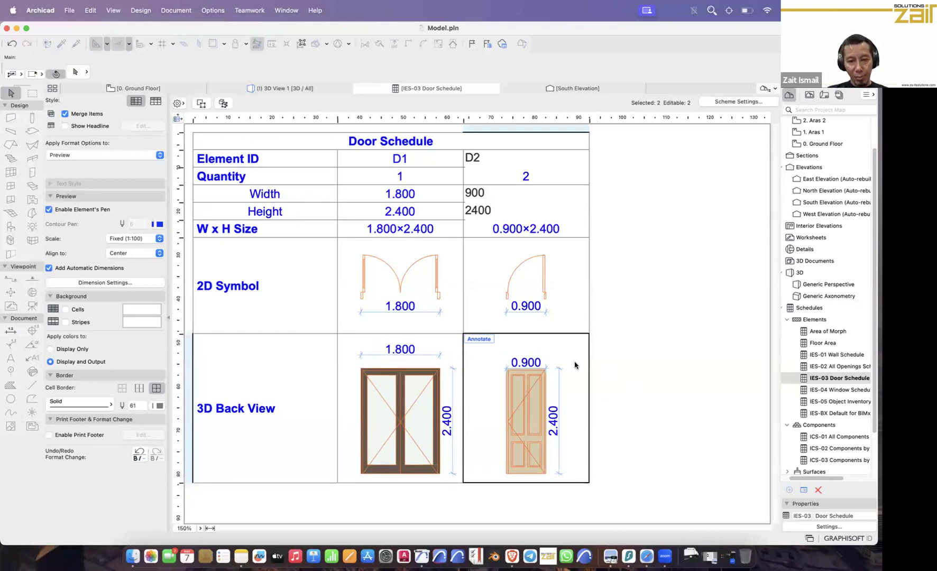
Step: Annotate door D2's 3D Back View preview, moving its width dimension farther above the door, and accept the edit
click(132, 282)
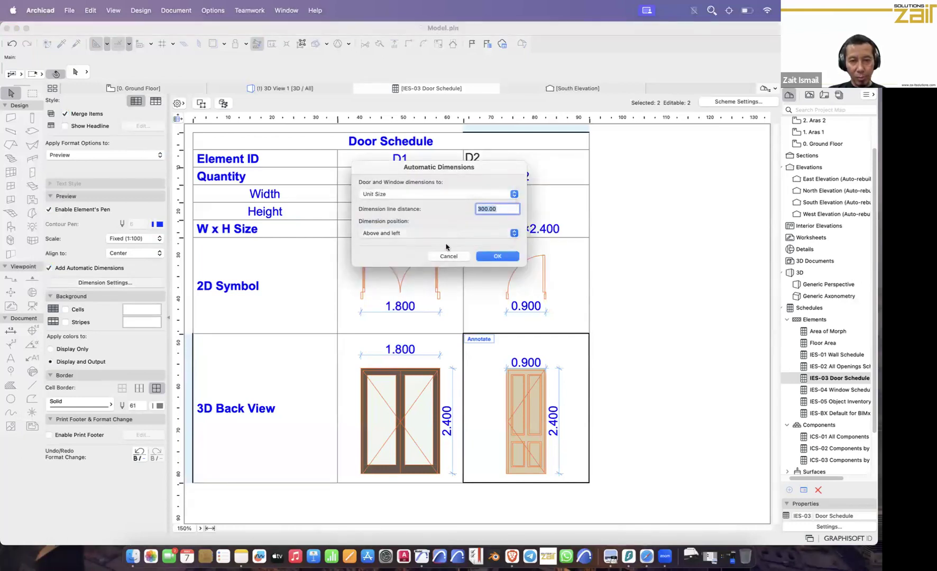
click(492, 258)
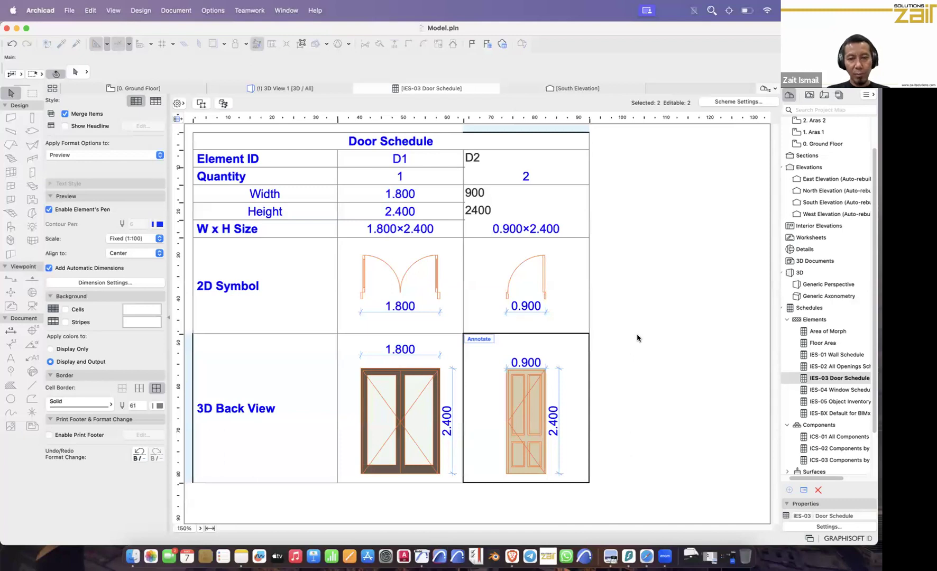
click(480, 340)
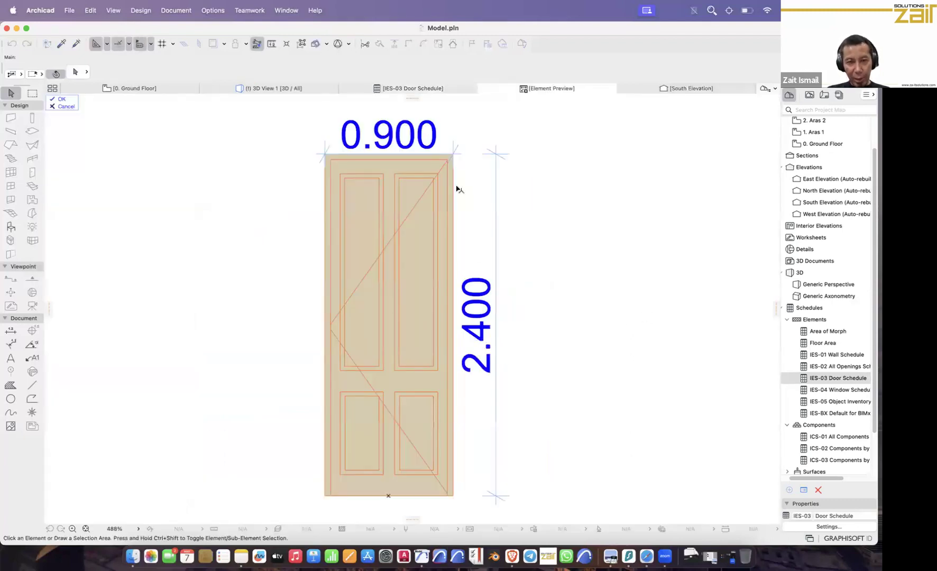
click(450, 155)
click(447, 154)
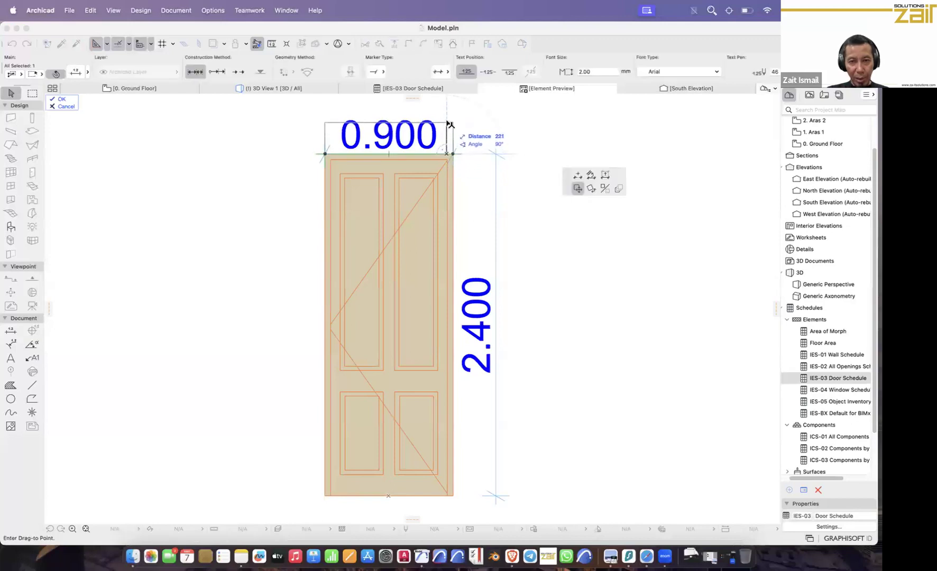
click(448, 118)
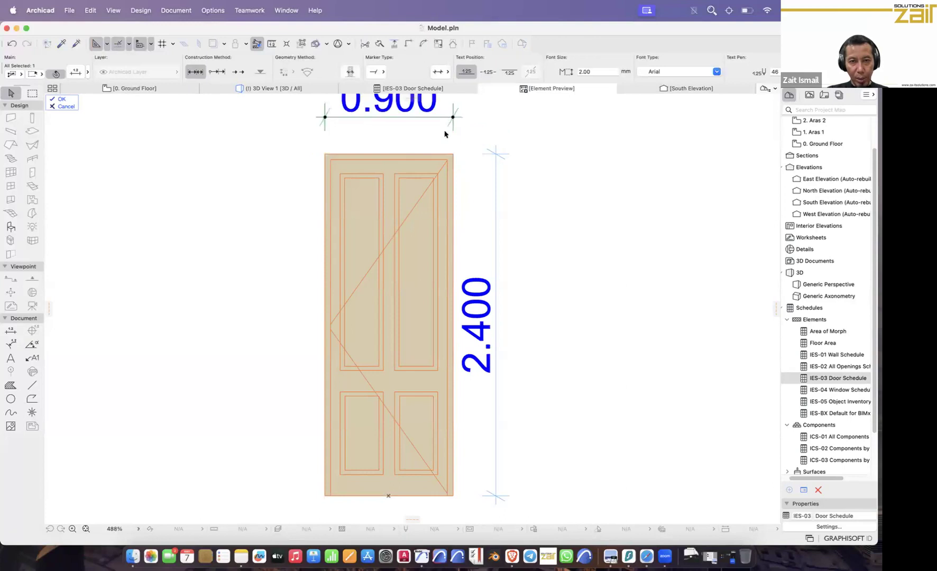
click(67, 101)
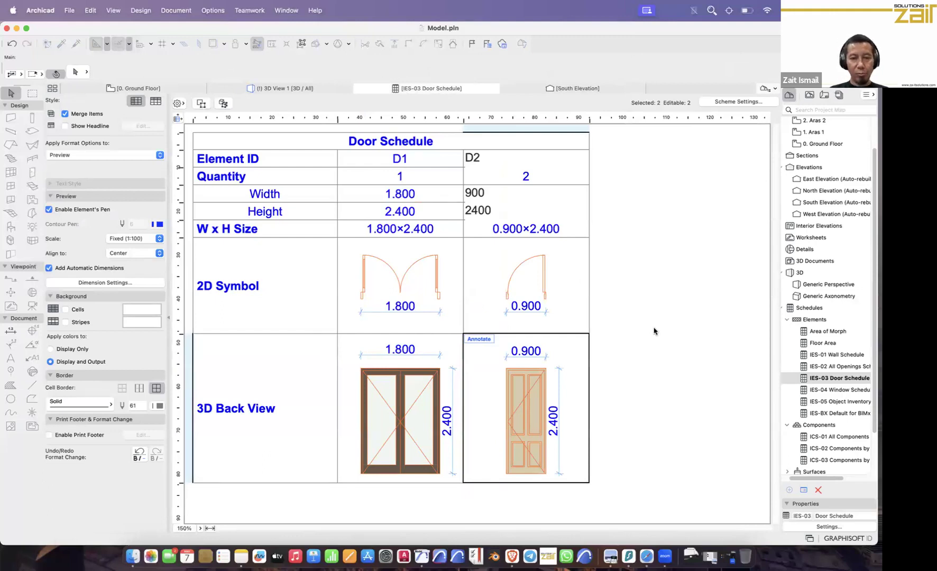
click(671, 251)
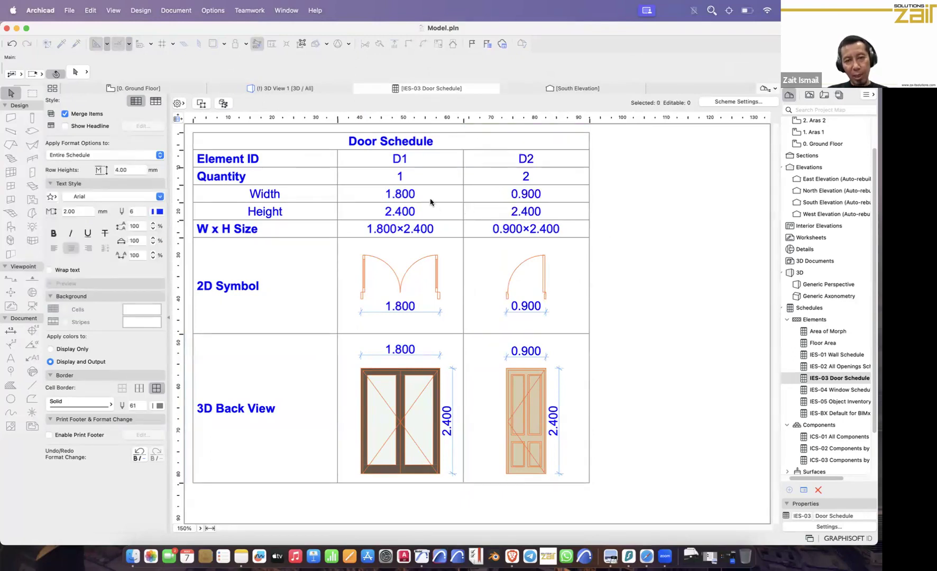
Step: Remove the Nominal W x H Size field from the Door Schedule scheme and apply it
click(556, 230)
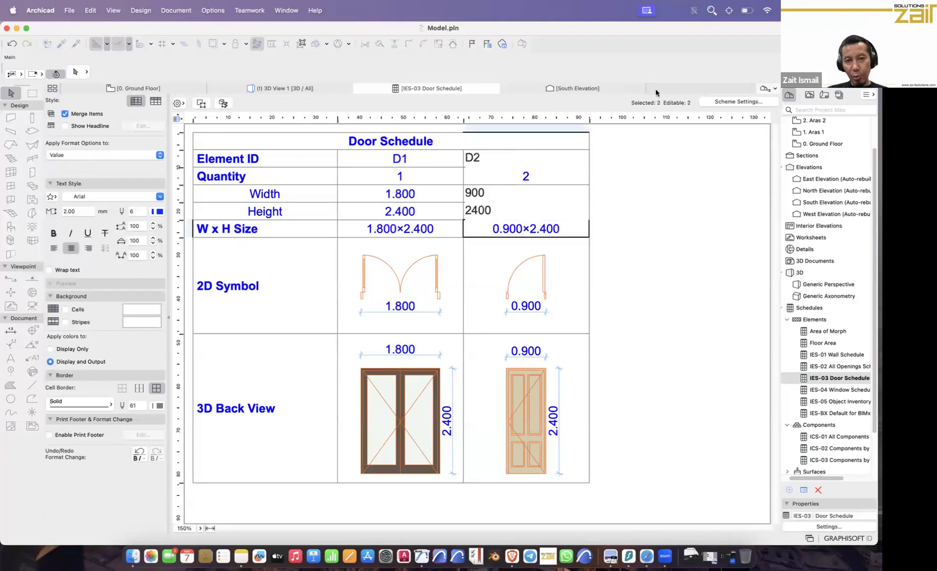
click(735, 102)
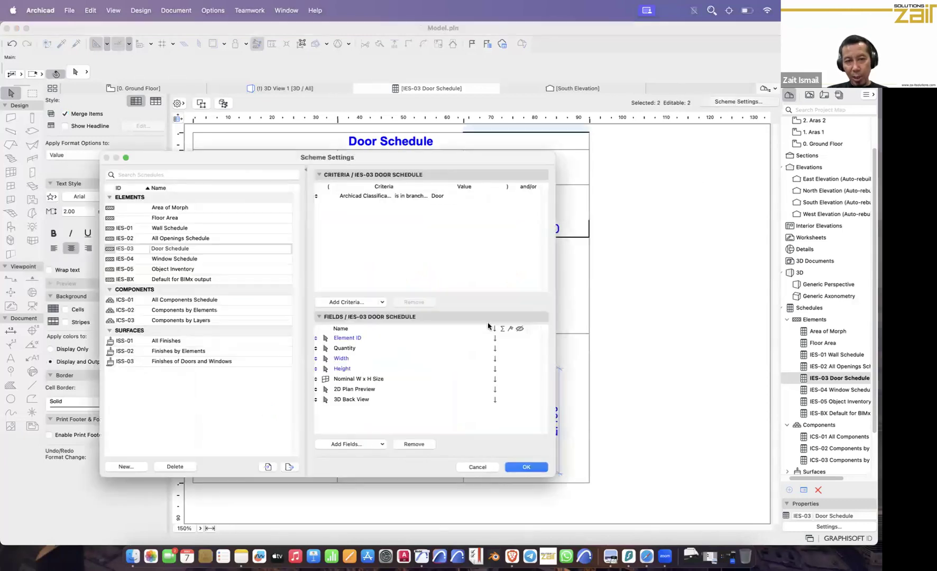
click(348, 379)
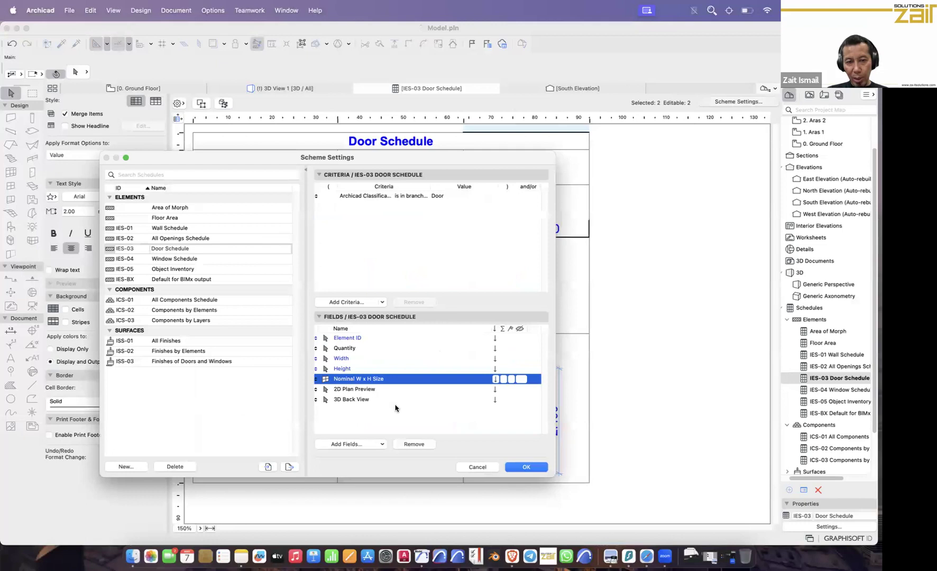
click(412, 444)
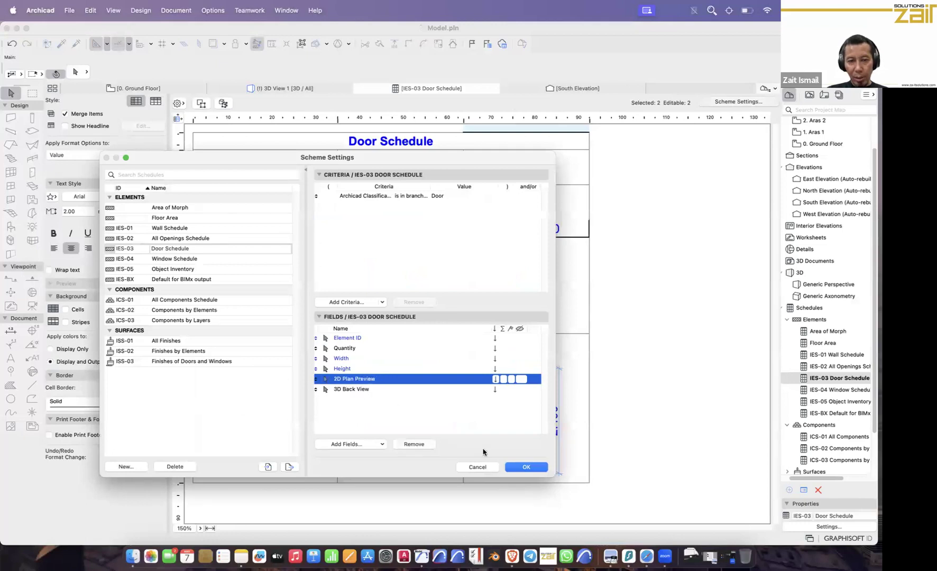
click(527, 468)
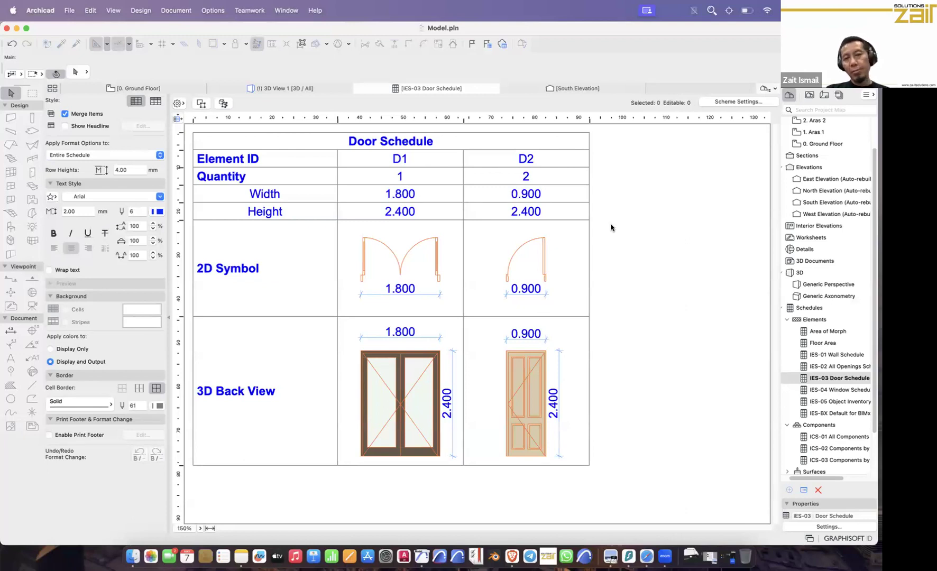
Step: Open the IES-04 Window Schedule and remove the Dynamic ID by Classification and Library Part Name fields from its scheme
double_click(828, 392)
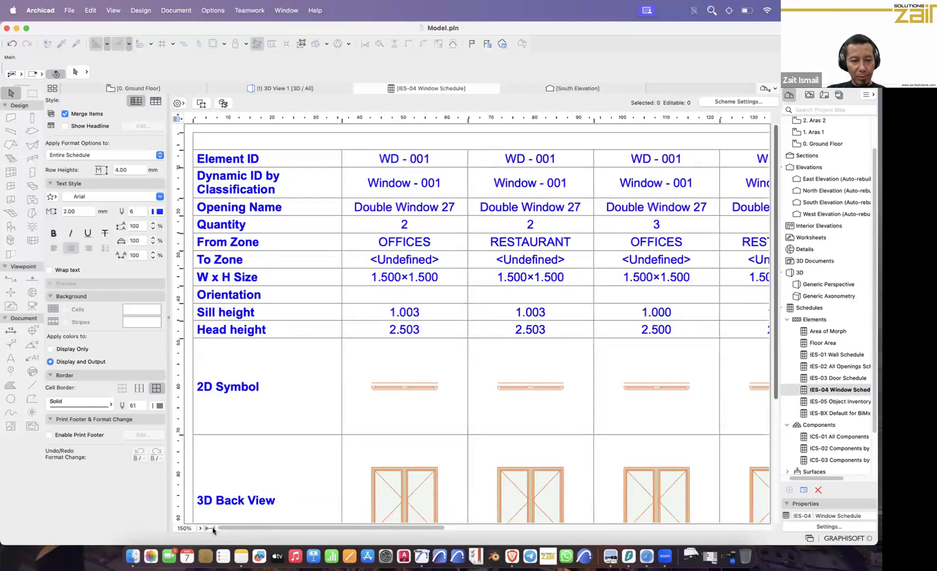
click(210, 528)
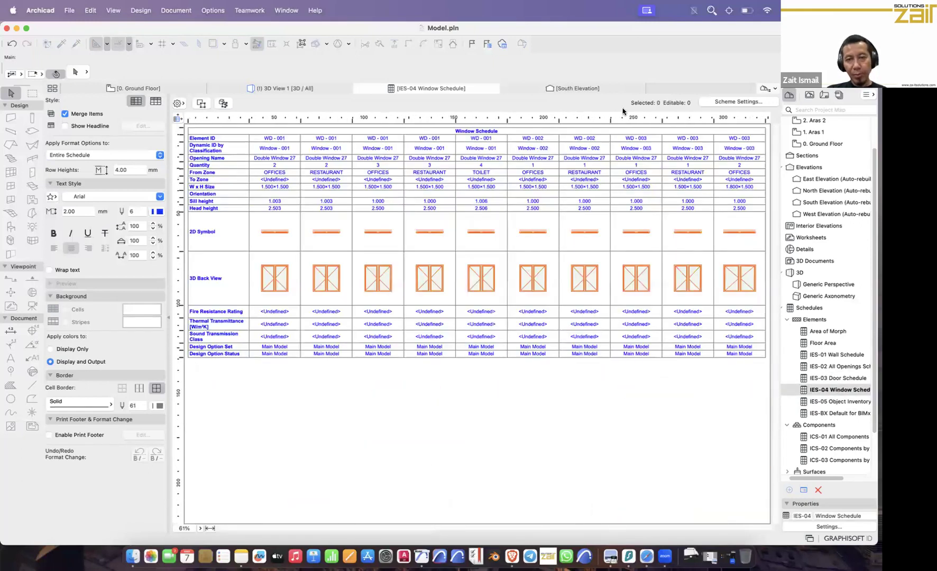
click(738, 102)
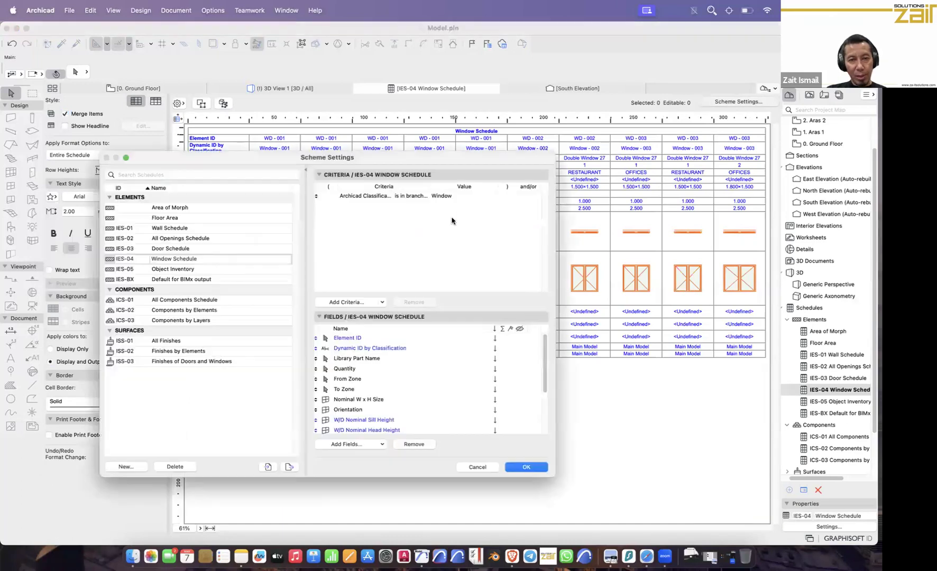
click(352, 347)
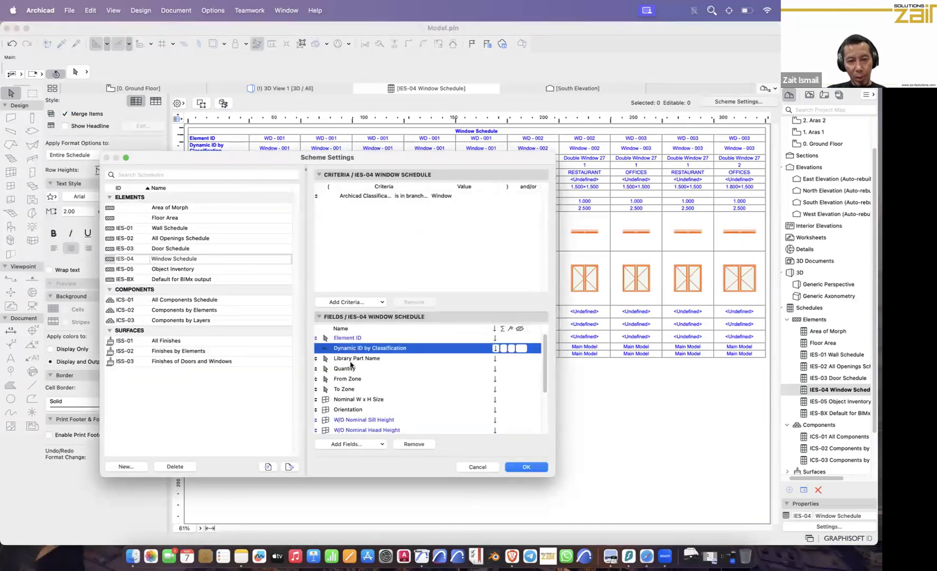
shift+click(357, 361)
click(425, 444)
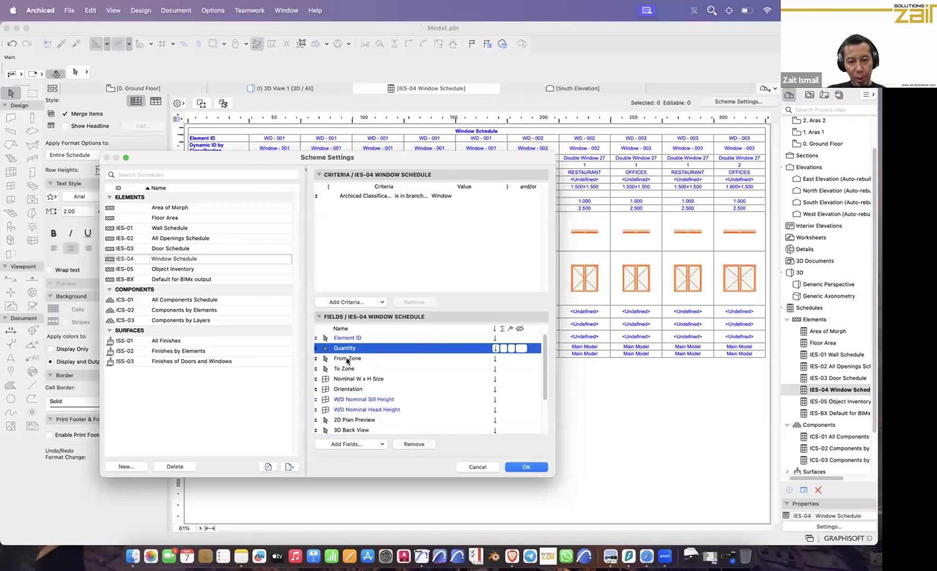
Step: Remove the fields From Zone through W/D Nominal Head Height and Fire Resistance Rating through Design Option Status from the Window Schedule scheme
click(347, 361)
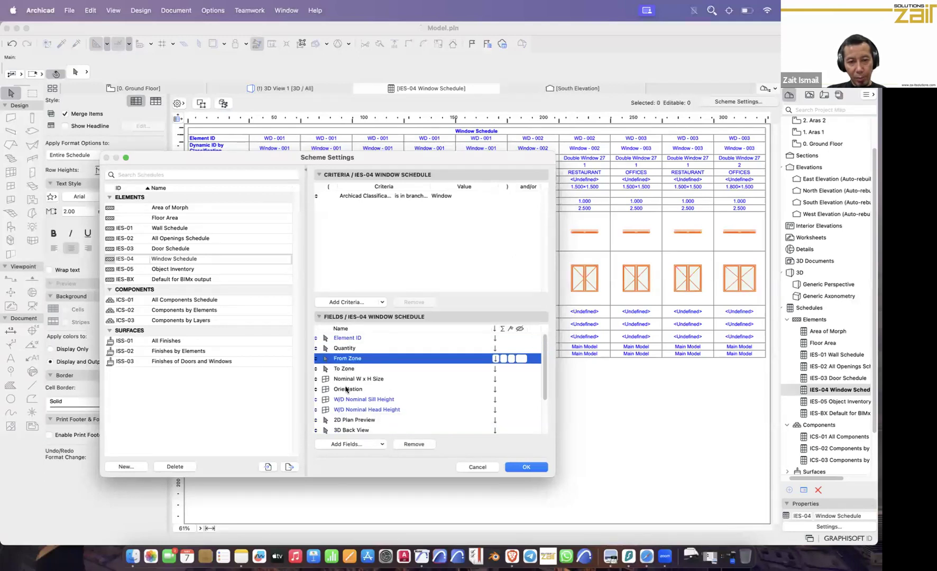
shift+click(349, 410)
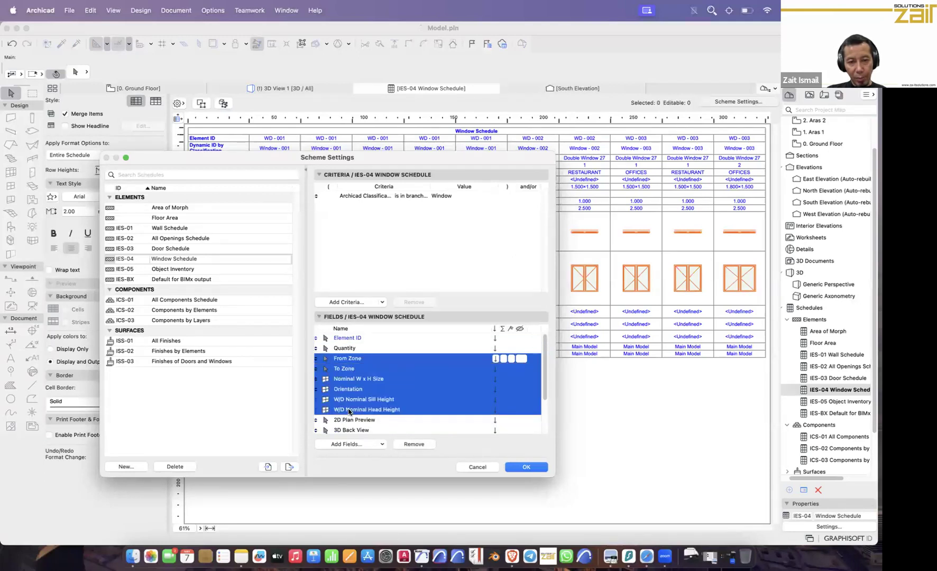
click(415, 445)
click(374, 379)
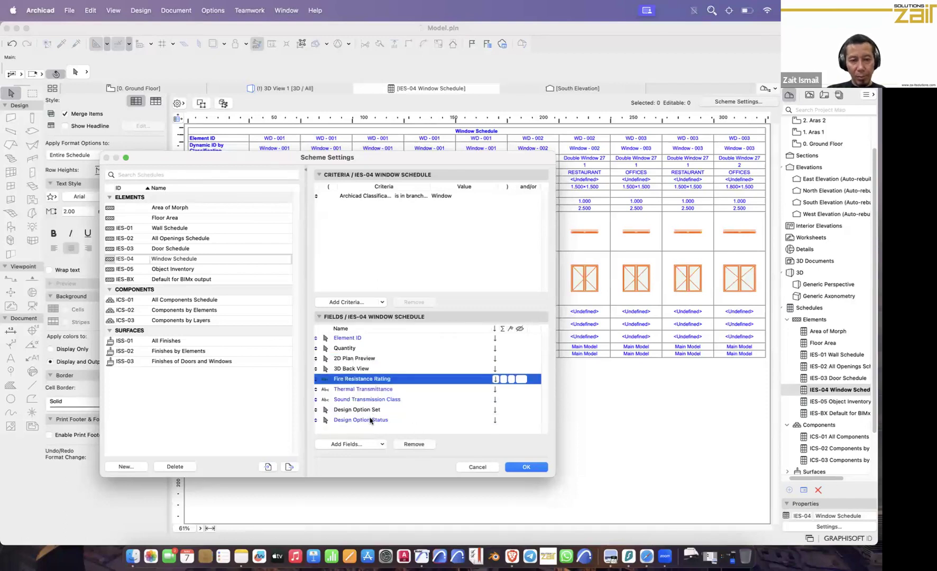
shift+click(370, 421)
click(421, 445)
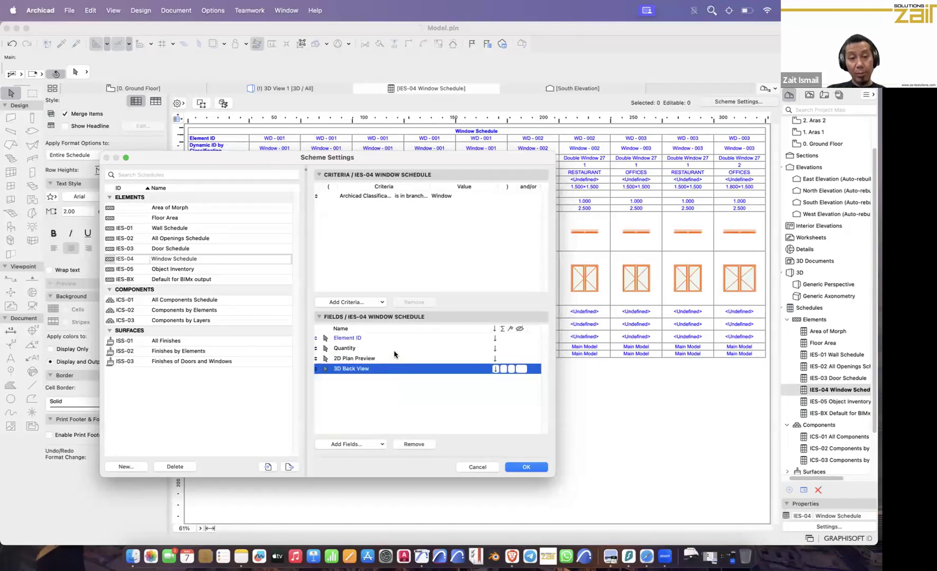
Step: Add the general parameters Width and Height as fields to the IES-04 Window Schedule scheme
click(349, 444)
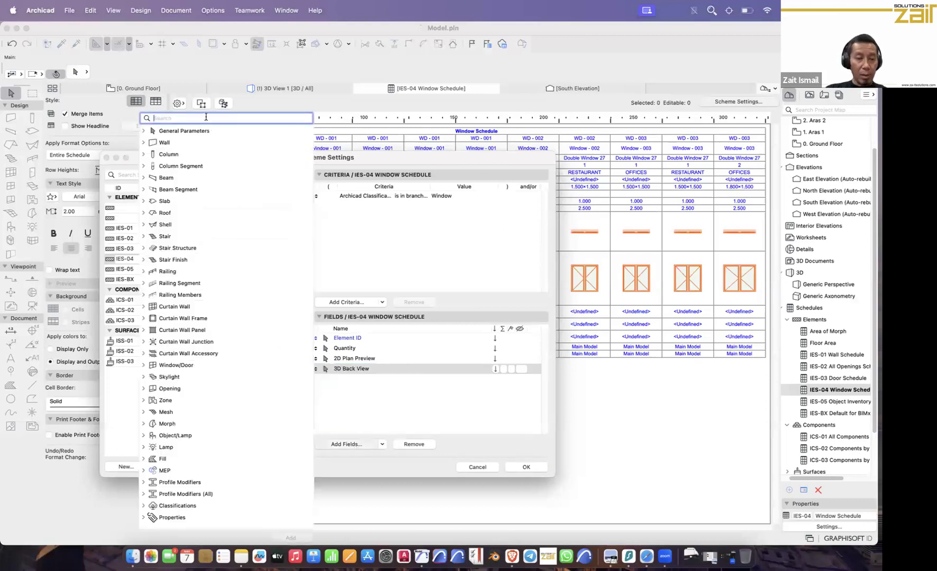
text(width)
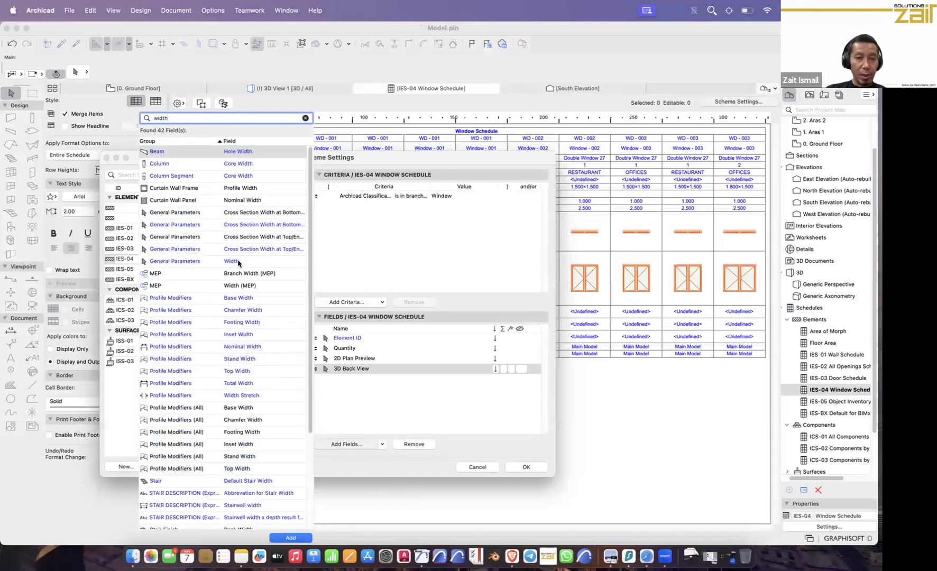
double_click(238, 262)
drag(206, 119, 138, 112)
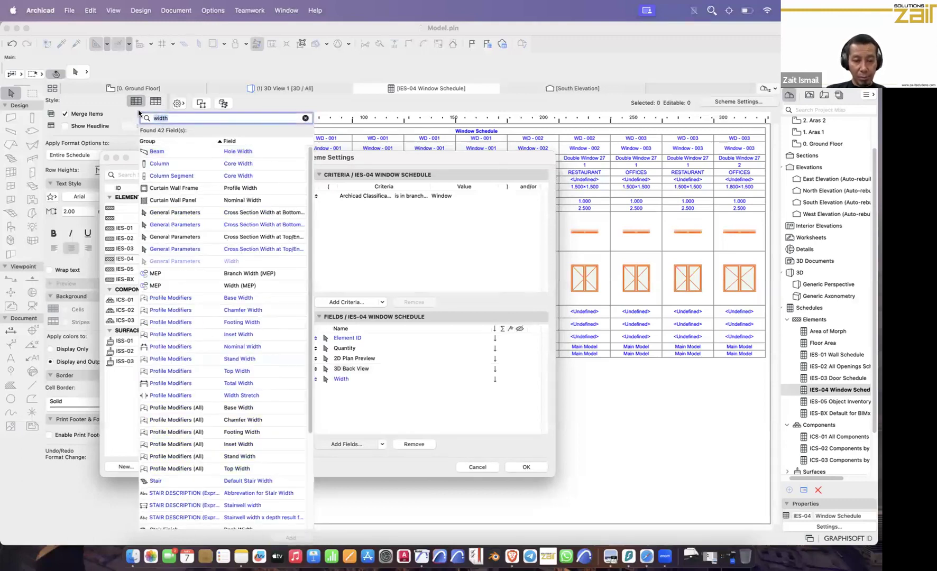
text(heigh)
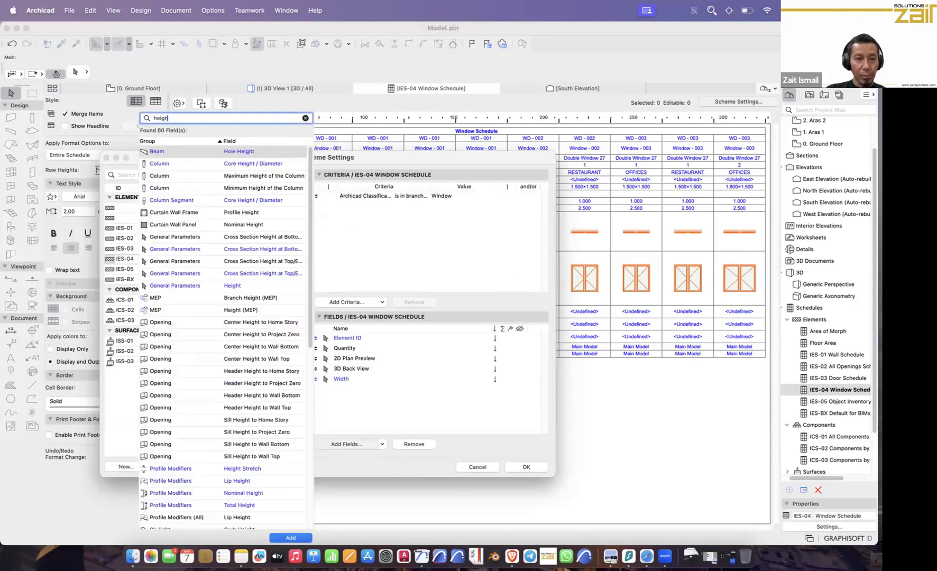
double_click(262, 285)
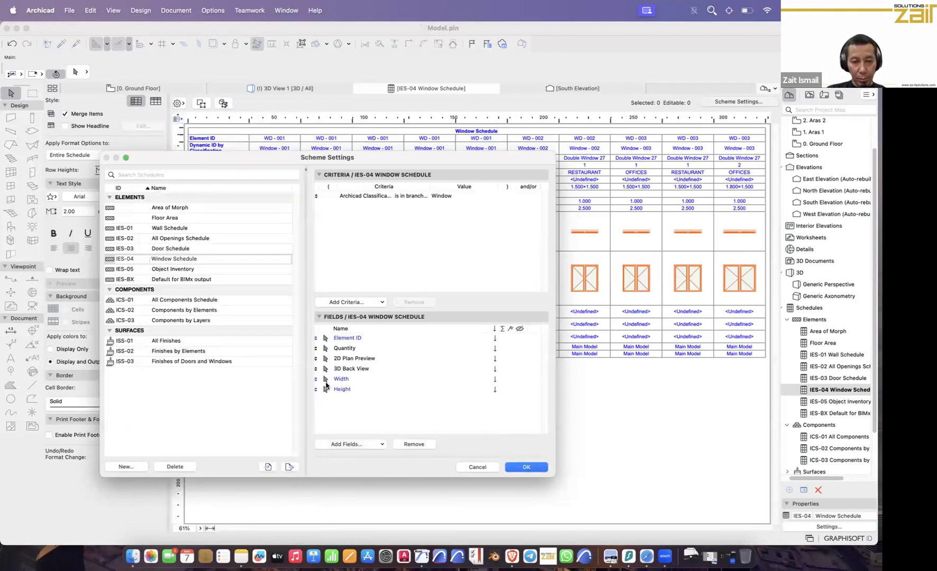
Step: Move the Width and Height fields above 2D Plan Preview, apply the scheme and fit the Window Schedule in view
mouse_move(316, 379)
mouse_down()
mouse_move(315, 359)
mouse_move(317, 369)
mouse_up()
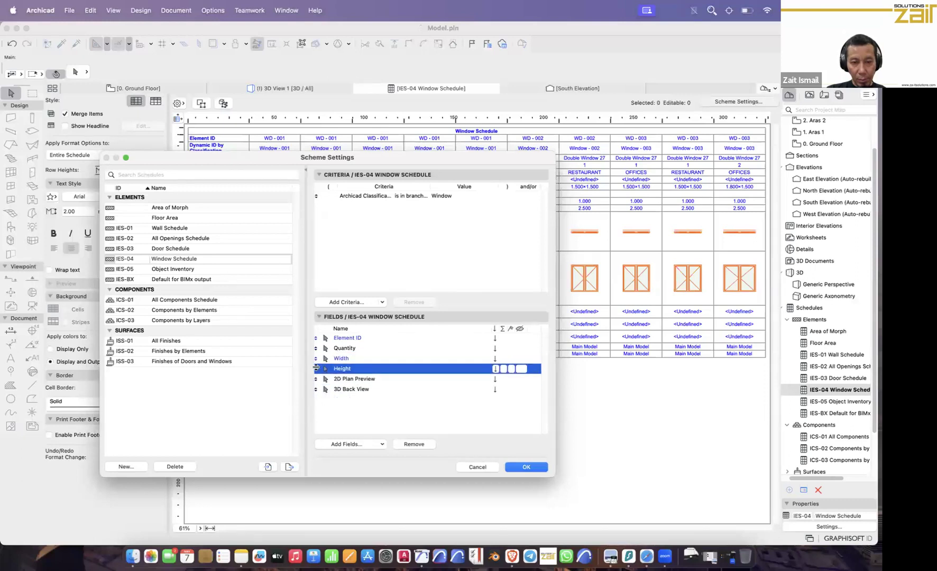
click(524, 466)
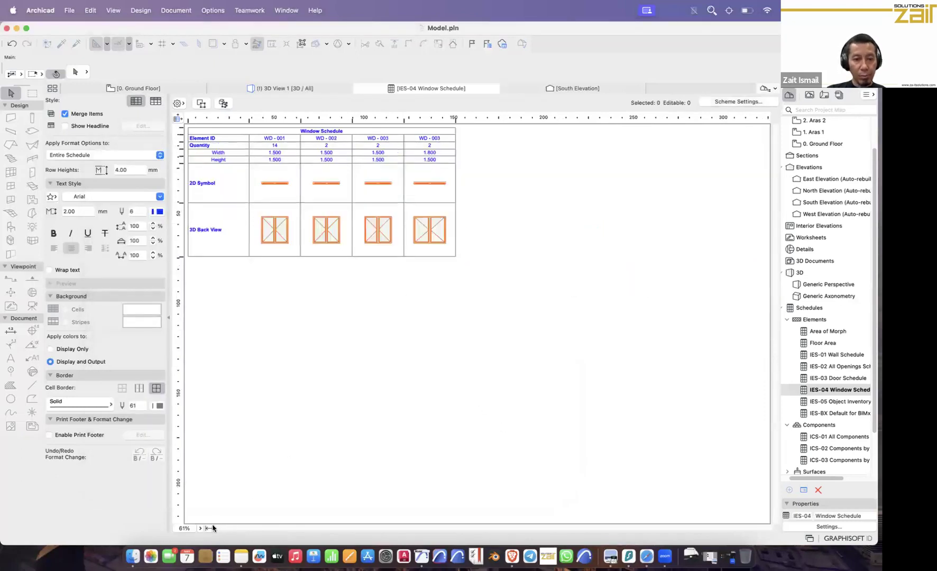
click(212, 527)
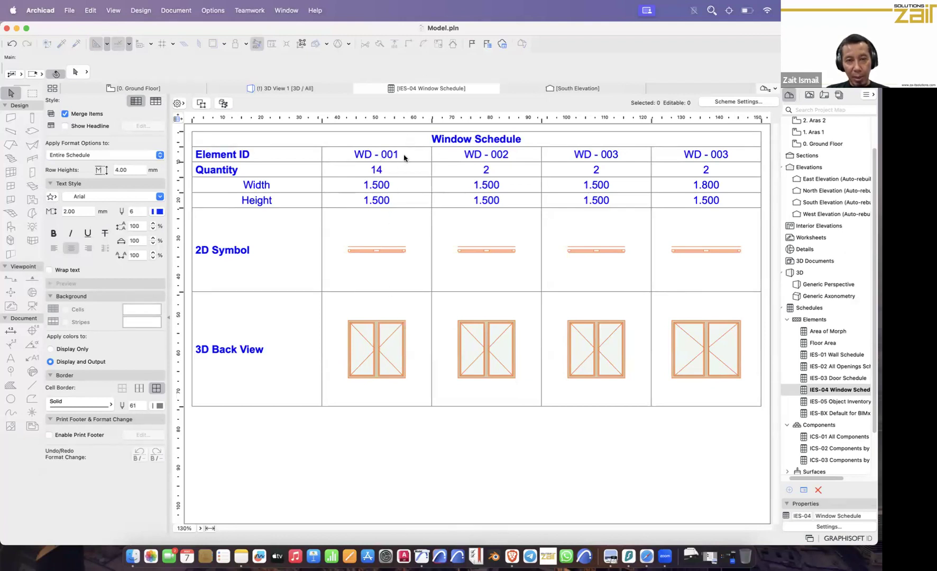
Step: Change the Element ID of the WD - 001 windows to W1 in the Window Schedule
click(392, 337)
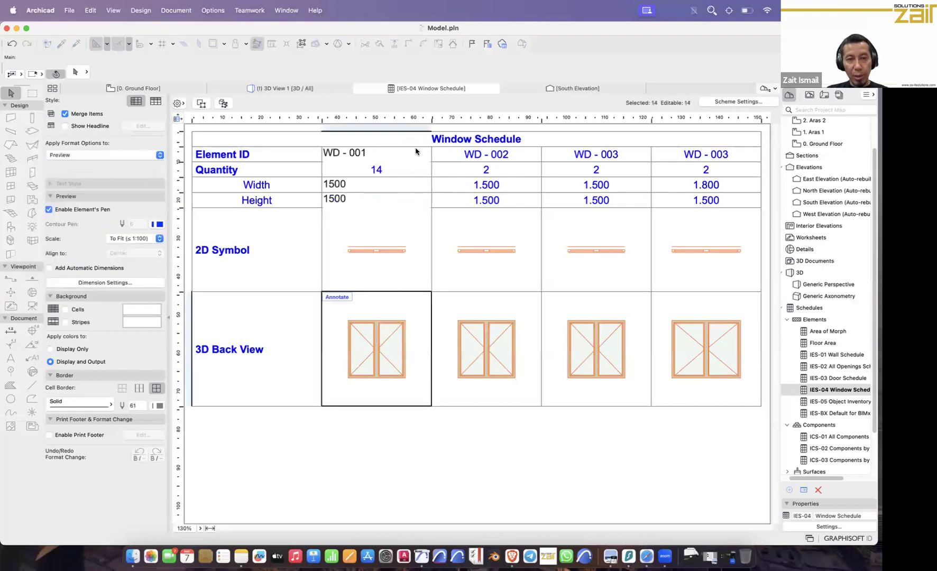
click(362, 152)
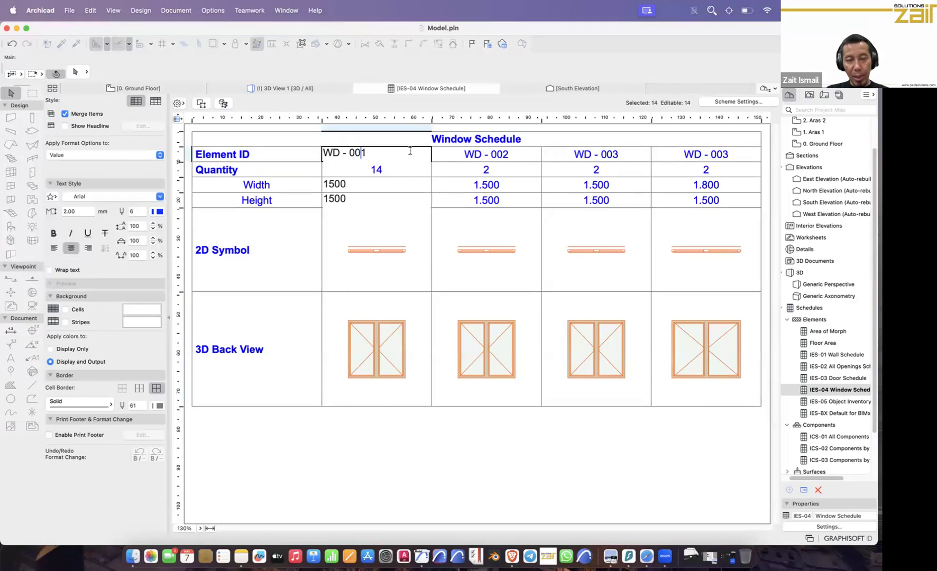
key(BackSpace)
key(BackSpace)
key(BackSpace)
key(BackSpace)
key(BackSpace)
key(BackSpace)
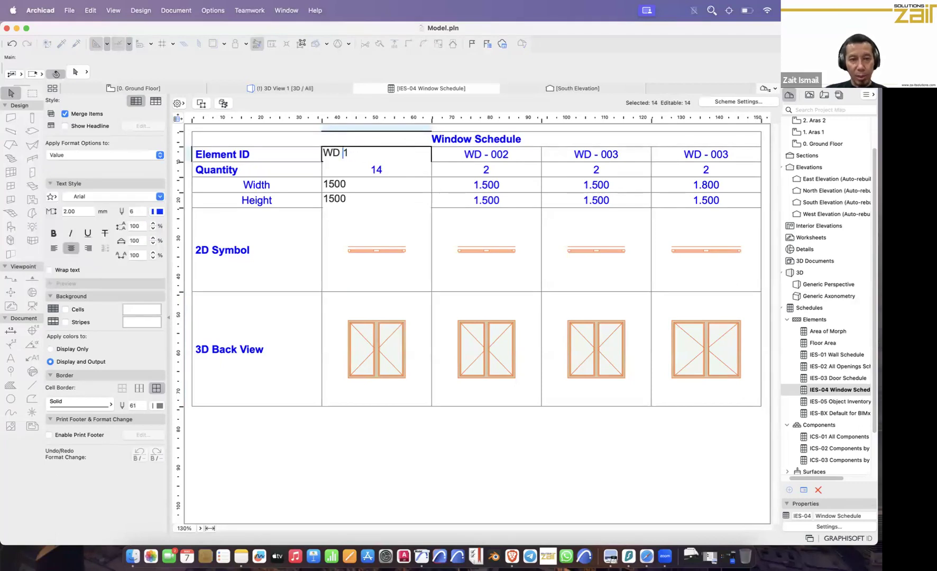
Step: Change the Element ID of the WD - 002 windows to W1 and commit the edit
click(489, 156)
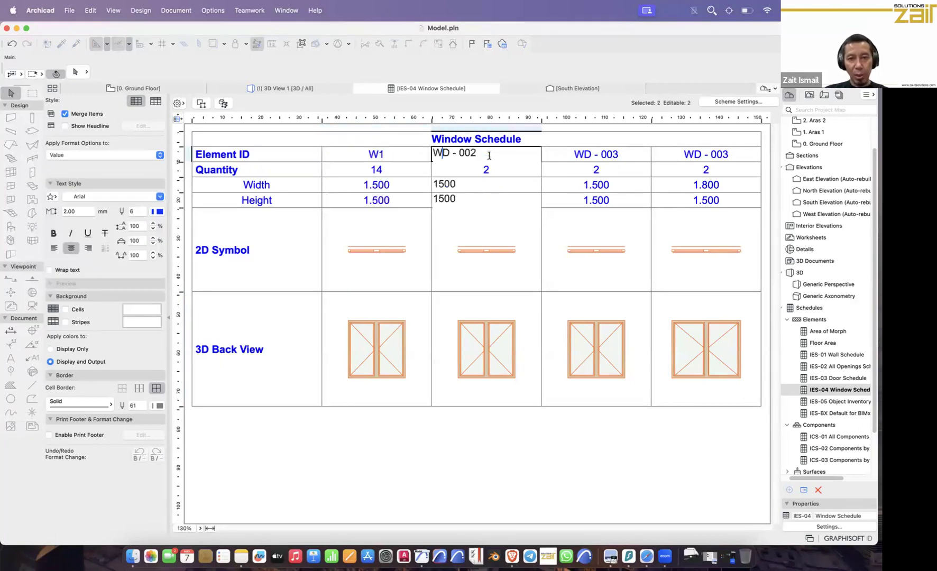
drag(470, 152, 441, 153)
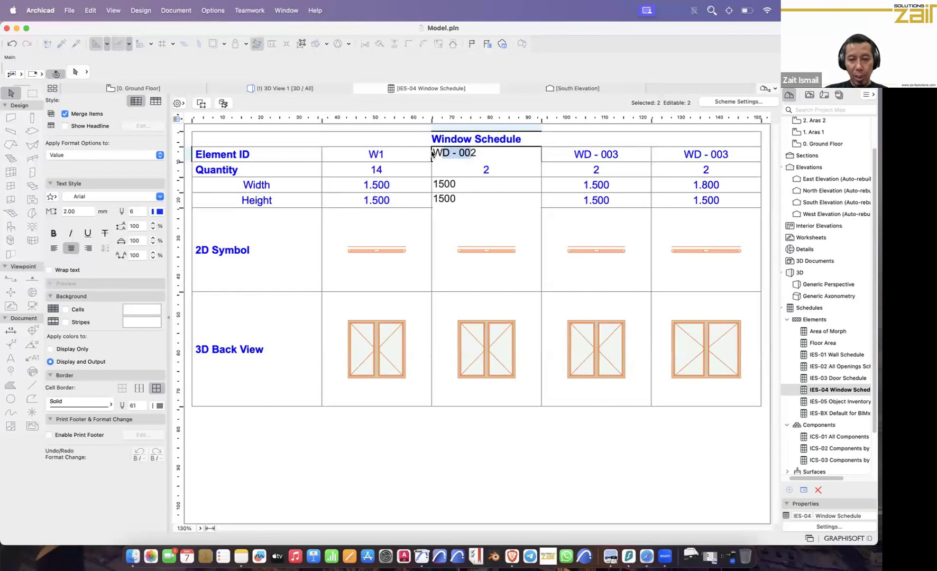
key(BackSpace)
key(Right)
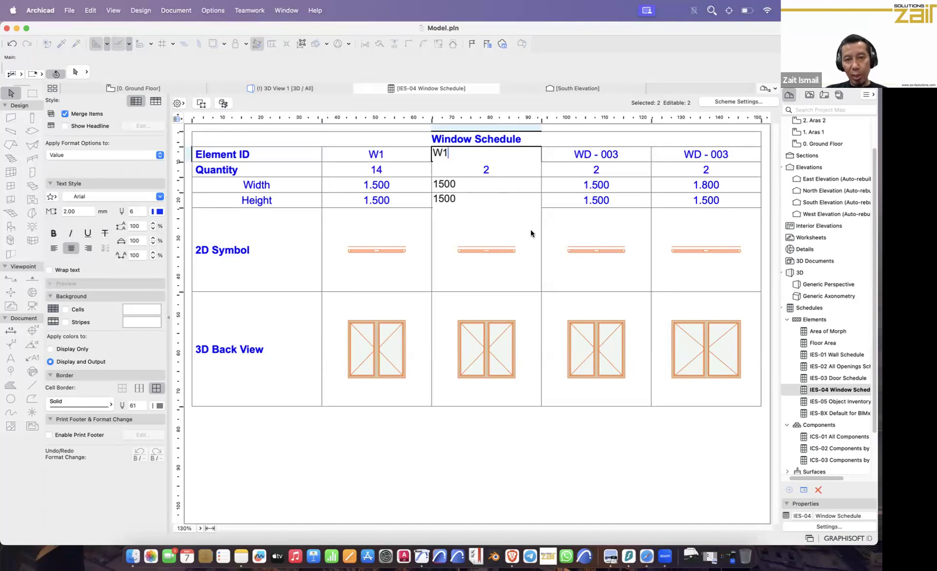
click(566, 235)
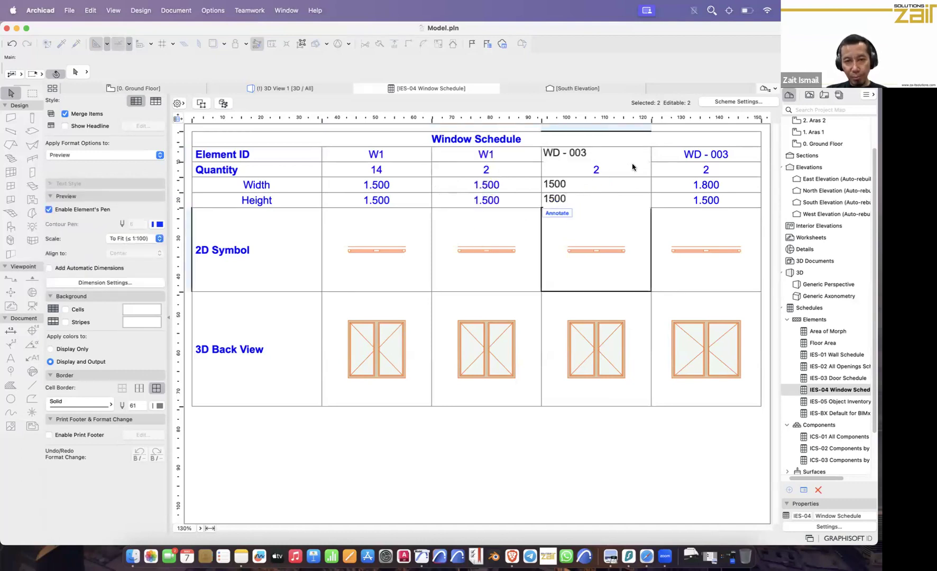
click(622, 349)
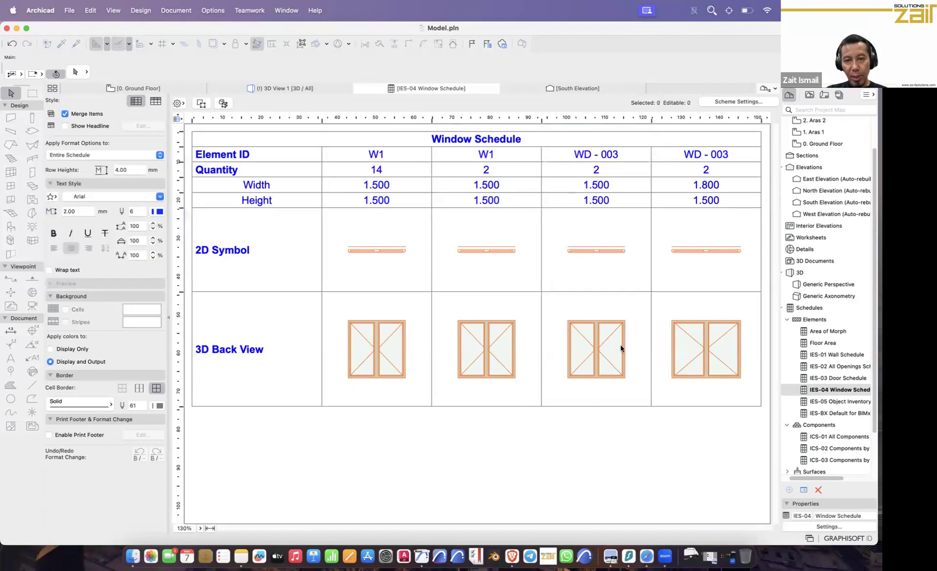
Step: Change the Element ID of the 1.500-wide WD - 003 windows to W1
click(591, 153)
drag(581, 153, 555, 152)
key(BackSpace)
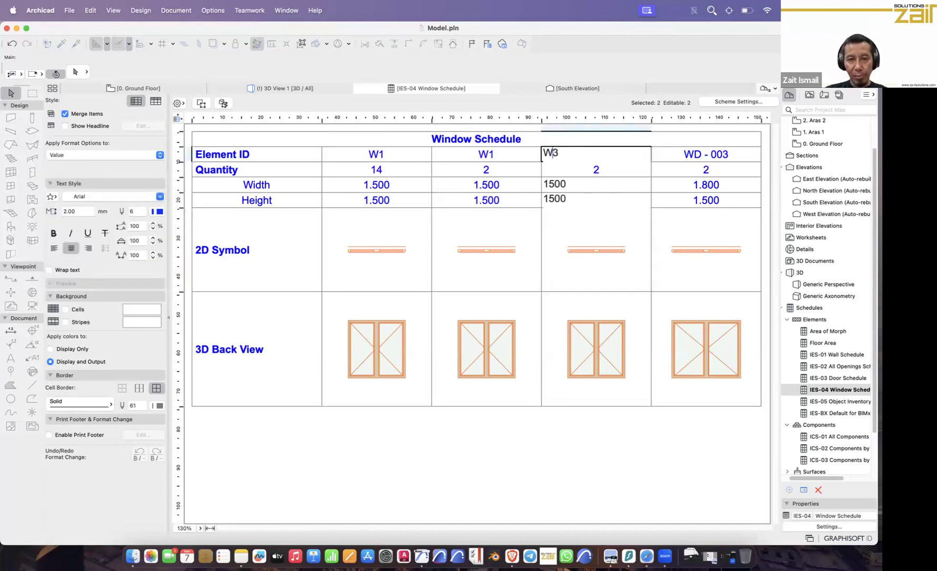
key(BackSpace)
text(1)
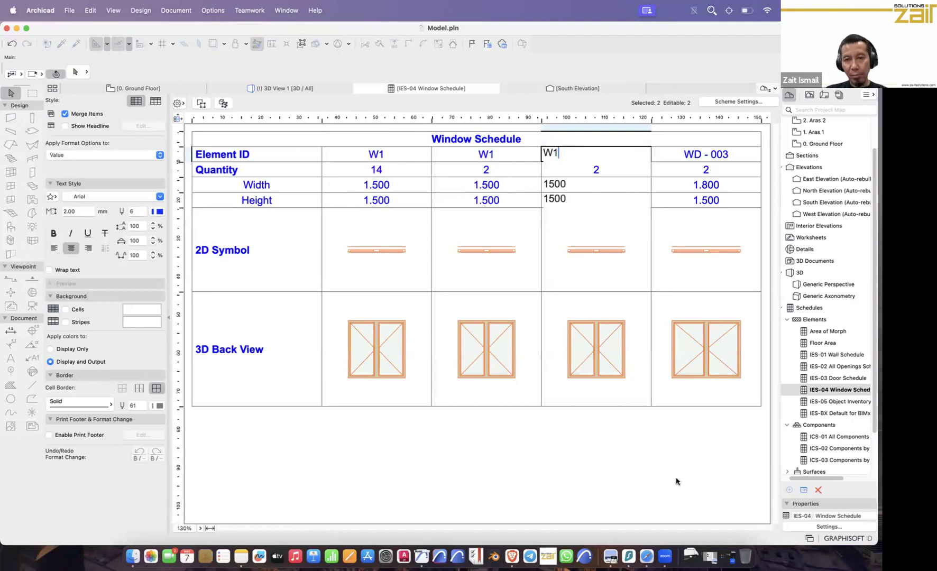
Step: Change the Element ID of the 1.800-wide WD - 003 windows to W2 and commit the edit
click(714, 159)
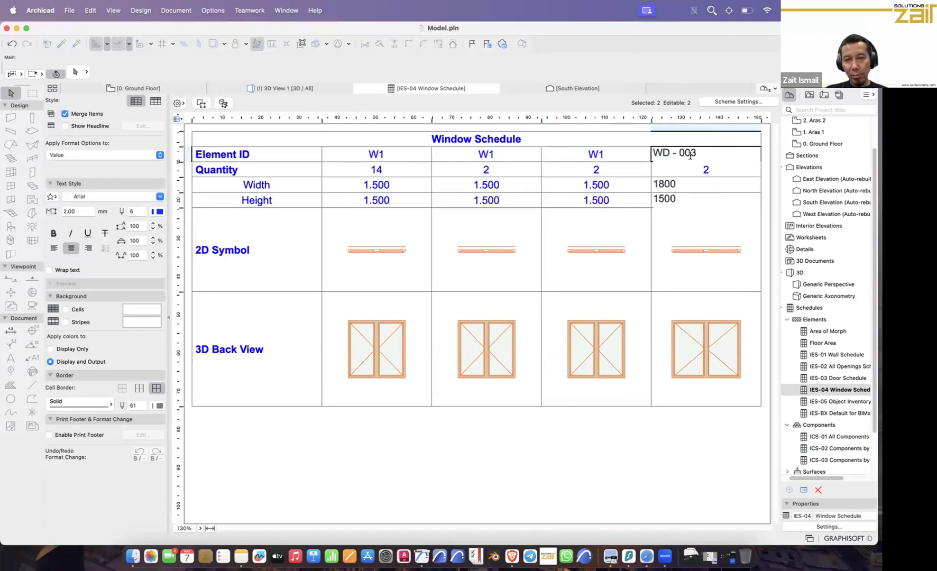
drag(664, 153, 707, 153)
text(2)
click(705, 477)
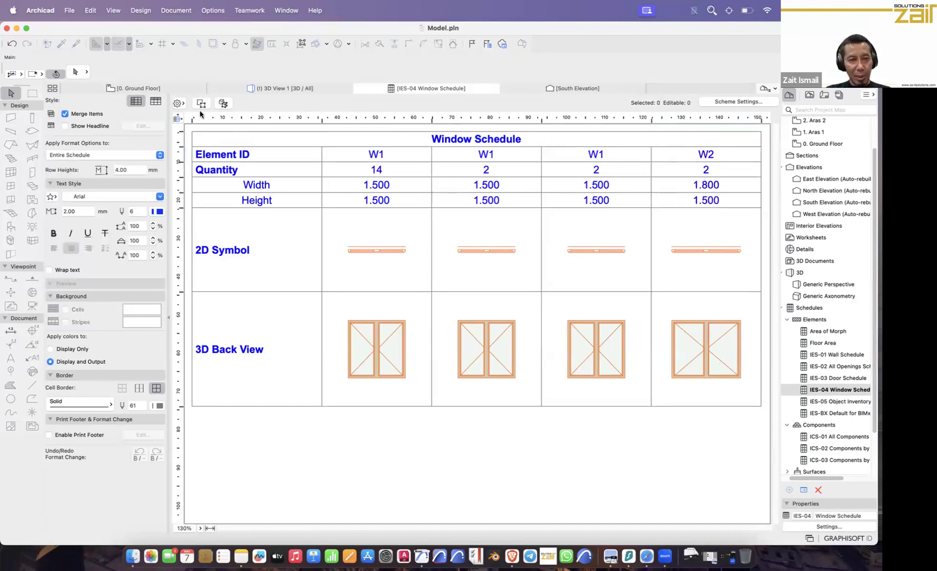
Step: Rebuild the Window Schedule to merge the columns that share the same Element ID
click(182, 104)
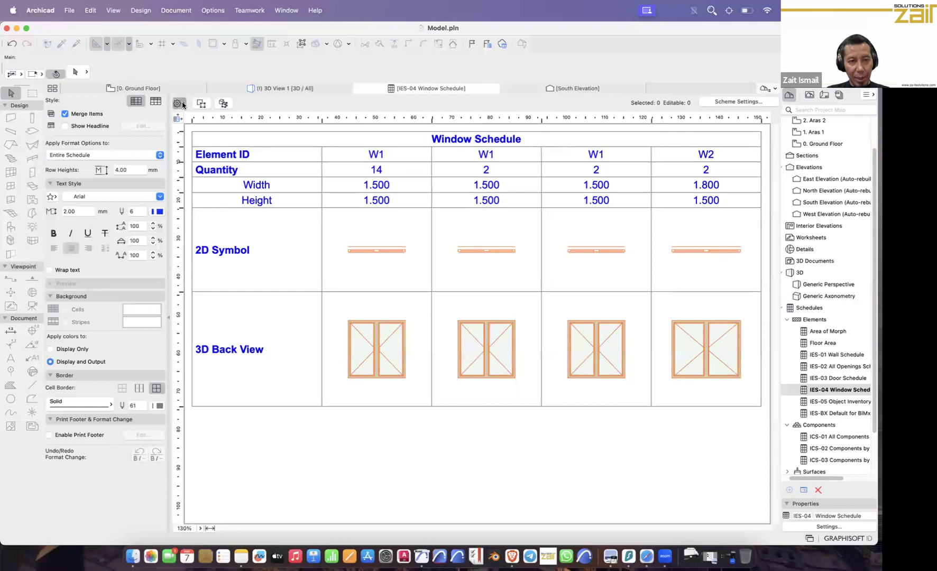
click(180, 104)
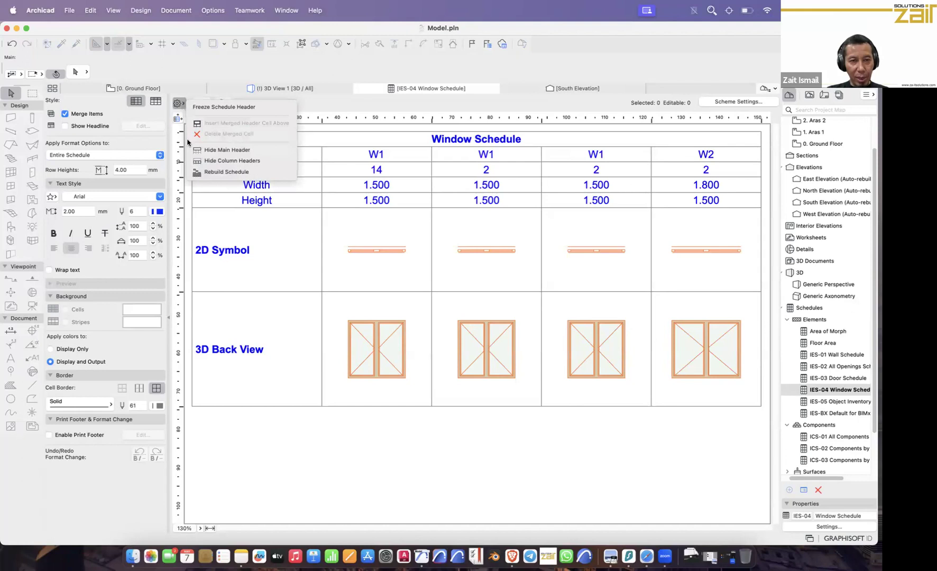
click(204, 173)
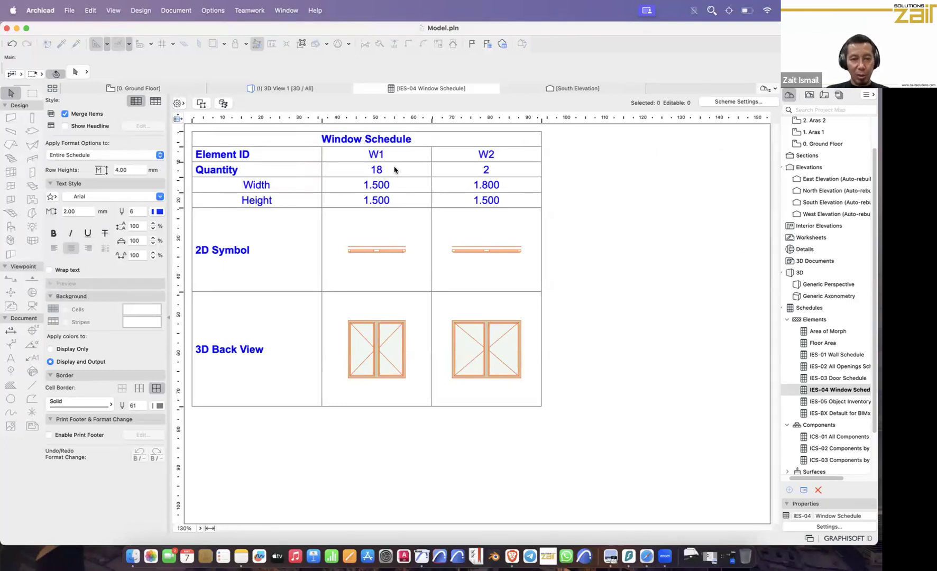
Step: Move the Quantity field below 3D Back View in the Window Schedule scheme and apply it
click(721, 102)
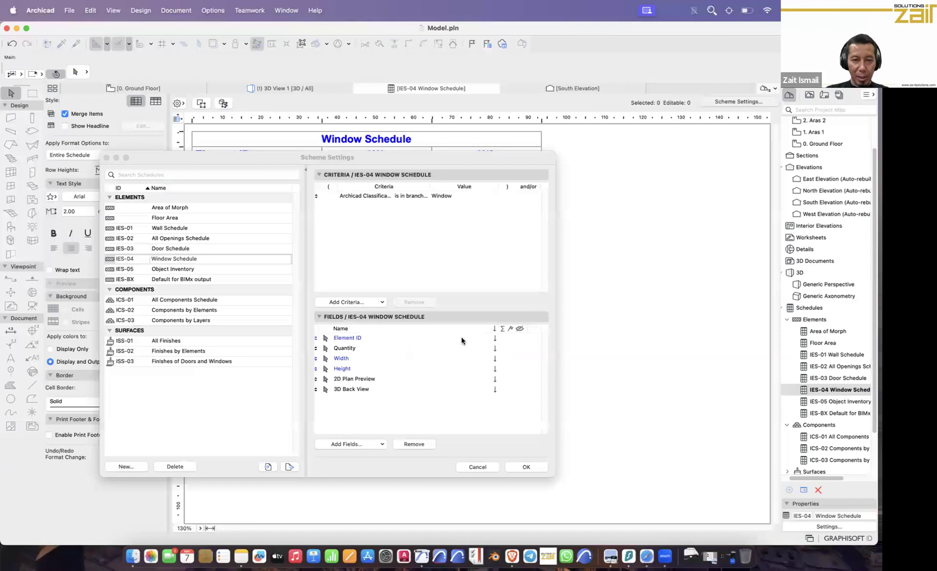
click(335, 351)
drag(316, 348, 313, 398)
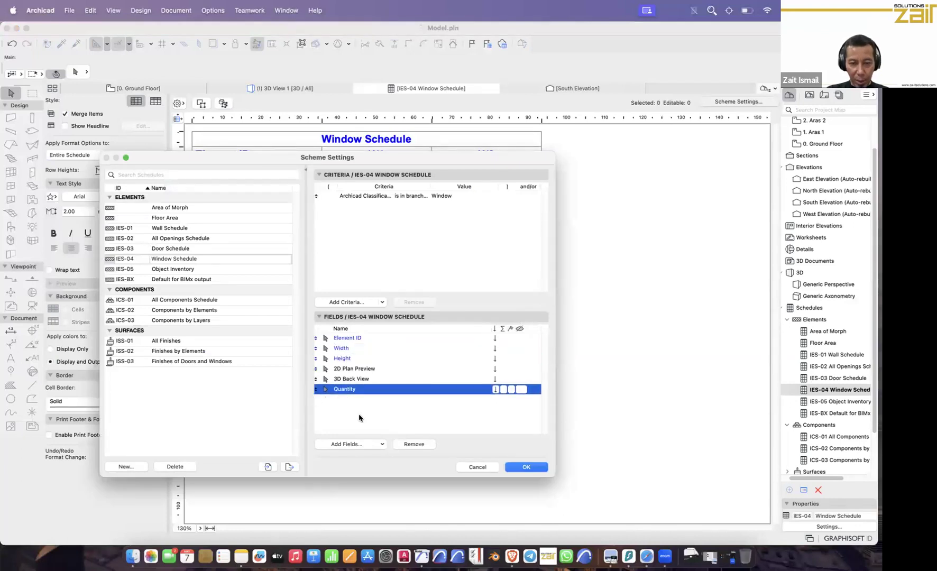
click(528, 467)
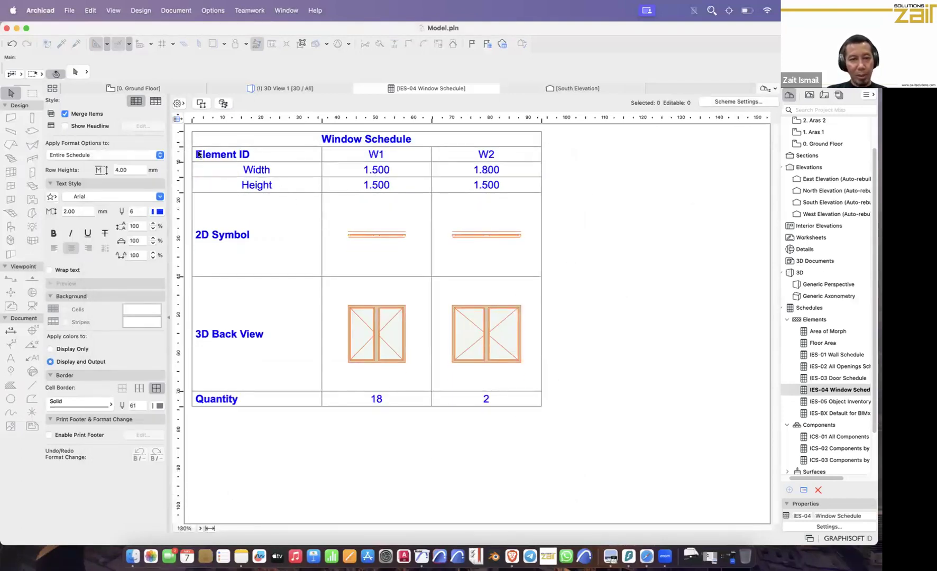
Step: Add automatic dimensions to the windows' 3D Back View previews, positioned above and right
click(350, 350)
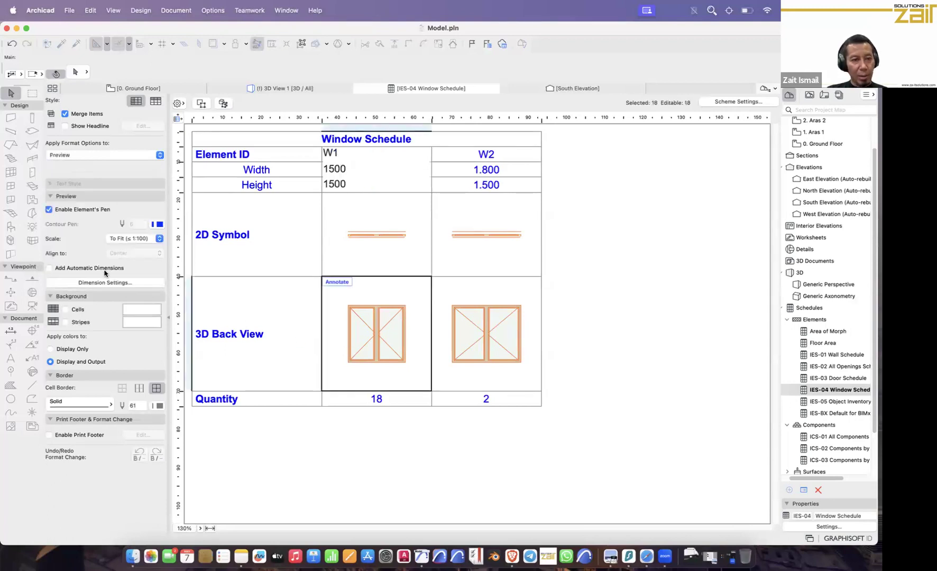
click(64, 269)
click(127, 282)
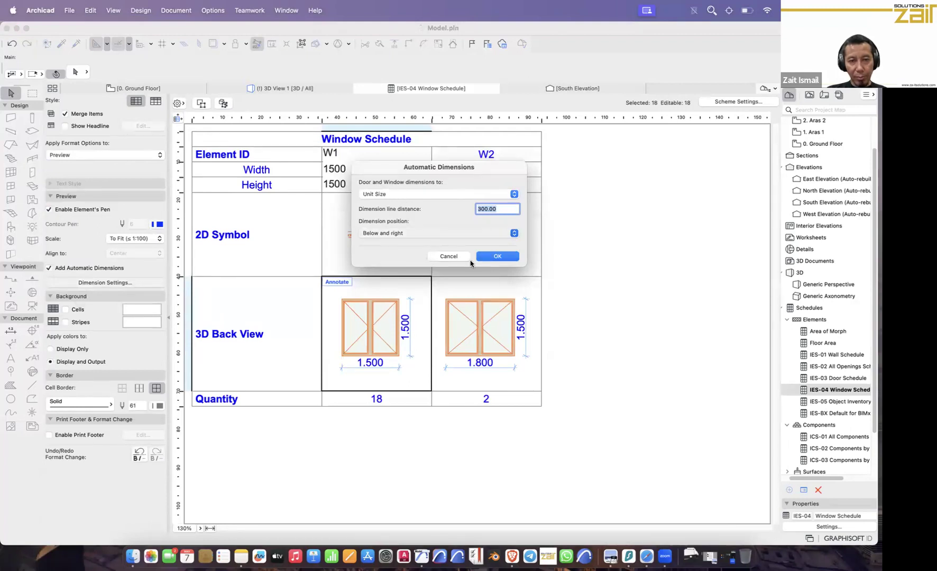
click(510, 257)
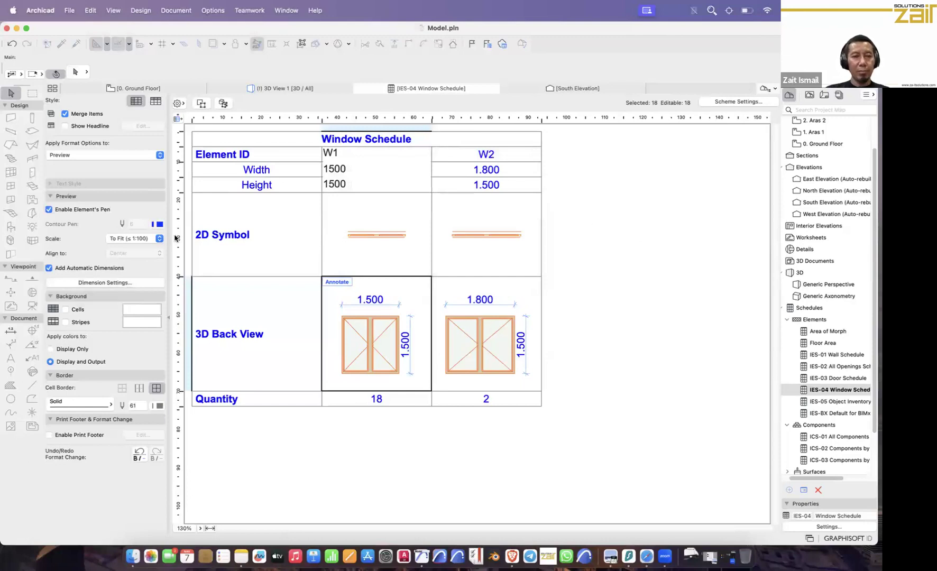
Step: Reduce the 2D Symbol row height to 15 mm in the Window Schedule and save the project
drag(180, 276, 181, 247)
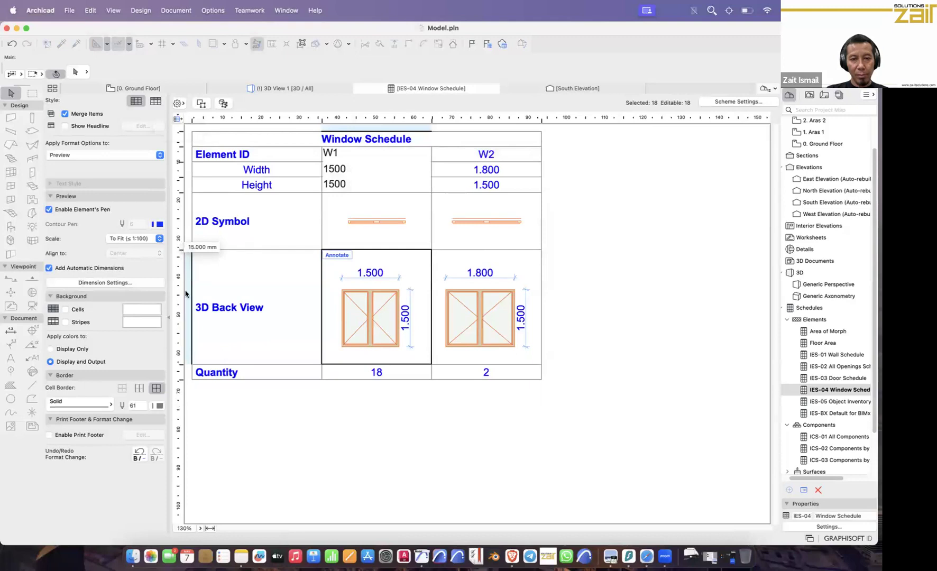
click(596, 308)
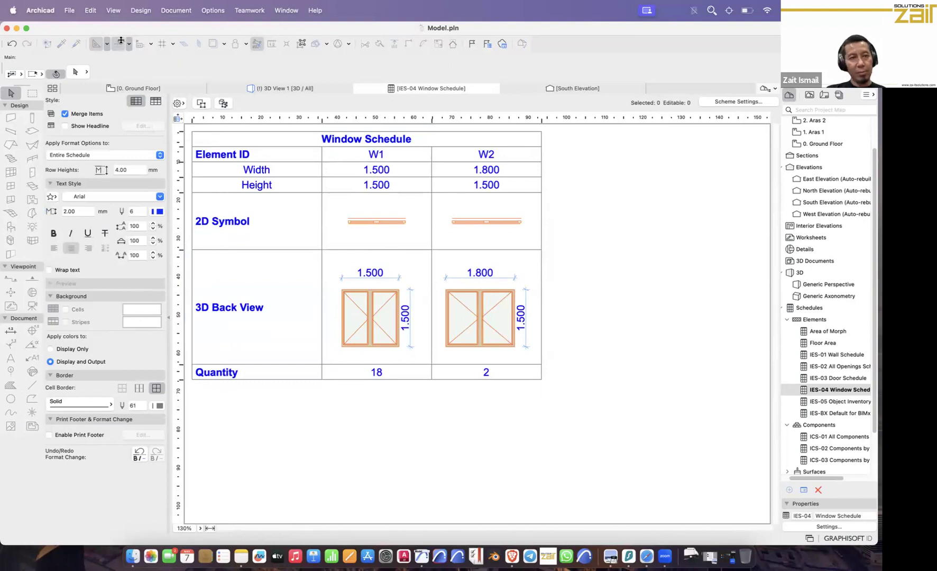
click(69, 11)
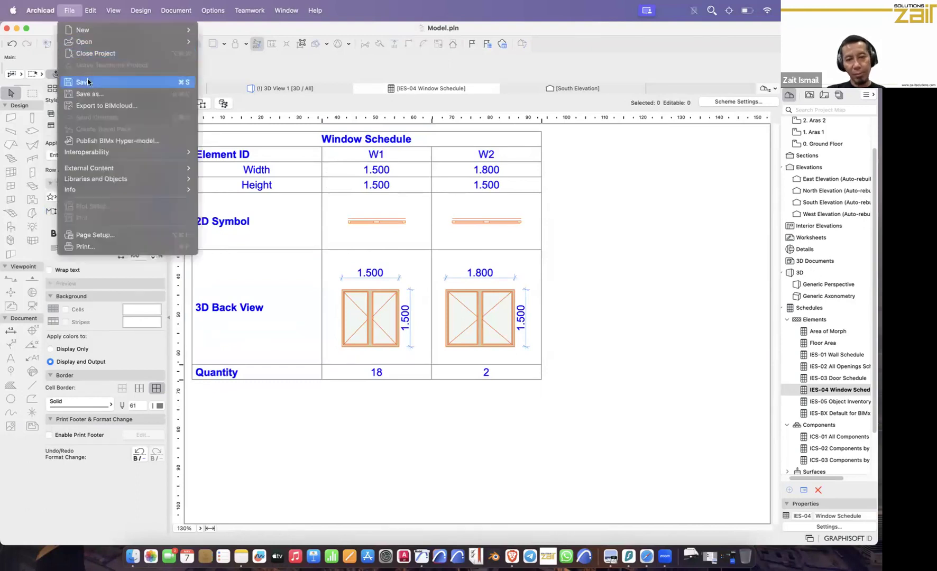
click(87, 82)
Step: Open the IES-03 Door Schedule, move its Quantity field below 3D Back View in the scheme and apply it
double_click(827, 378)
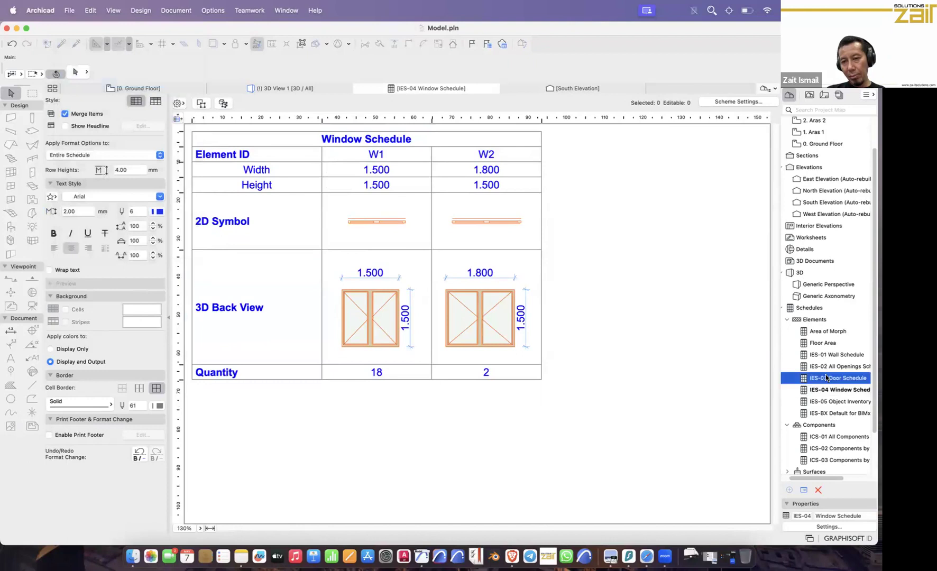
click(728, 101)
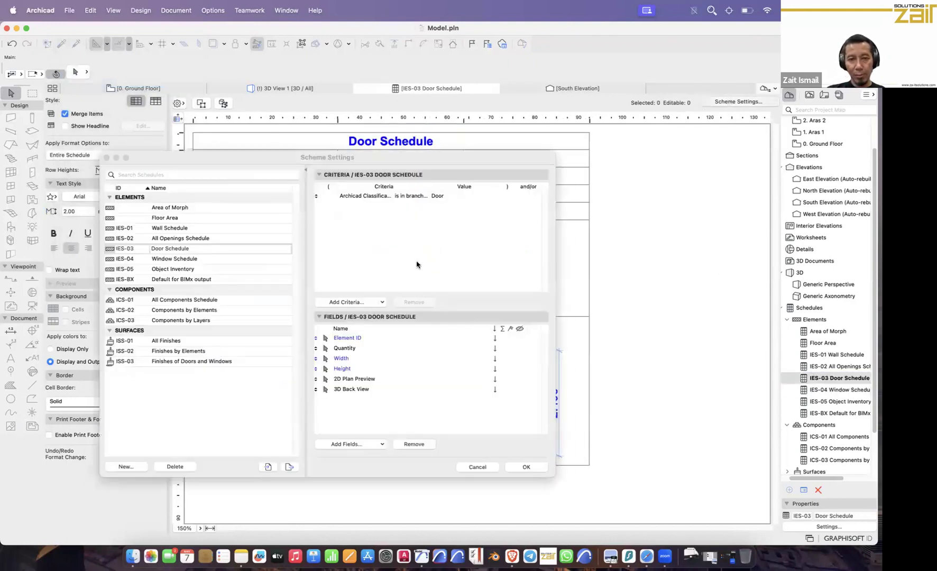
drag(316, 348, 317, 390)
click(527, 467)
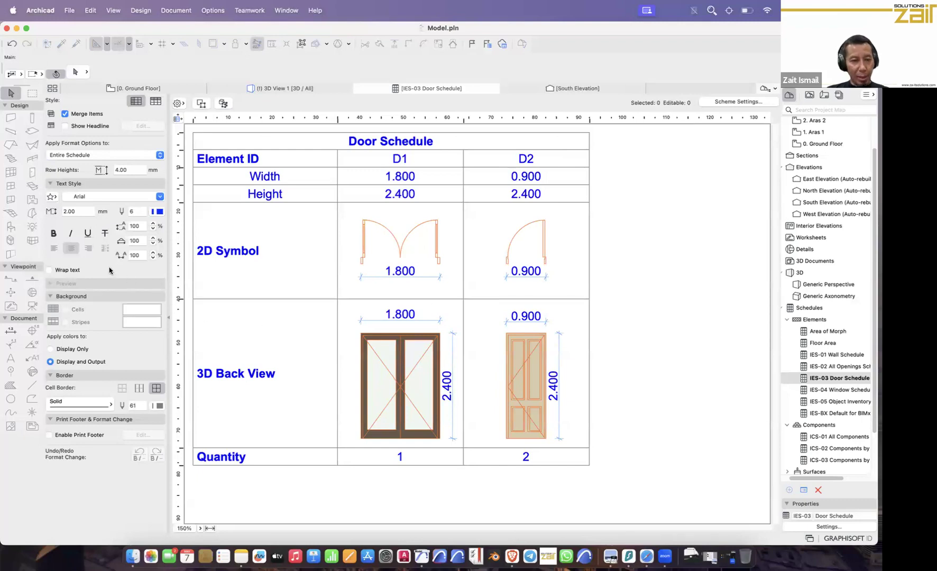
click(389, 348)
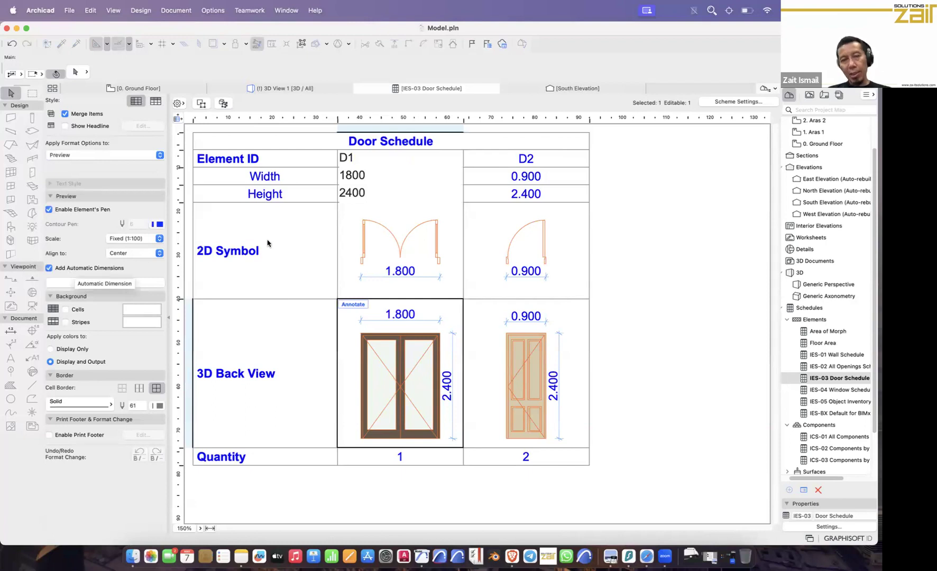
click(683, 256)
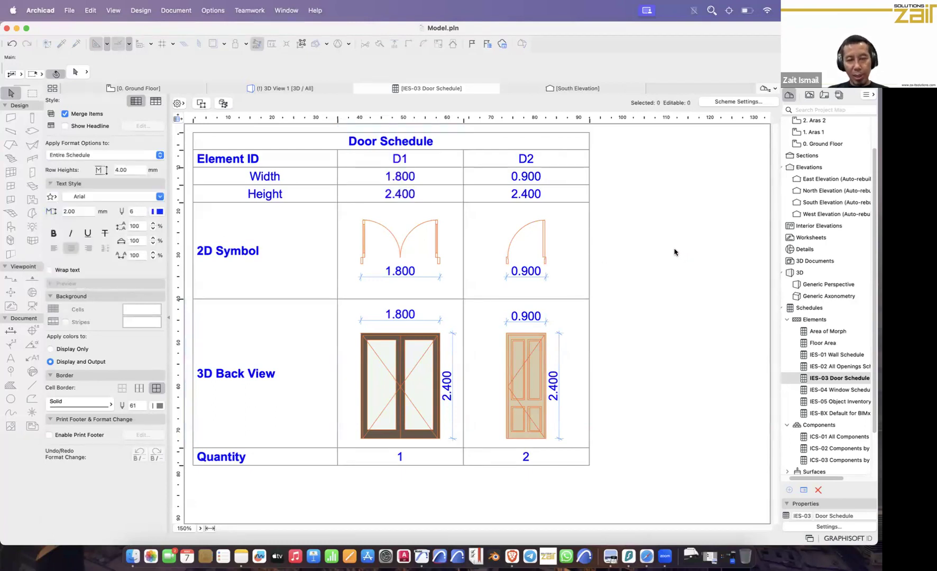
Step: Open the Ground Floor plan, clear the door selection and fit the whole plan in view
mouse_move(149, 91)
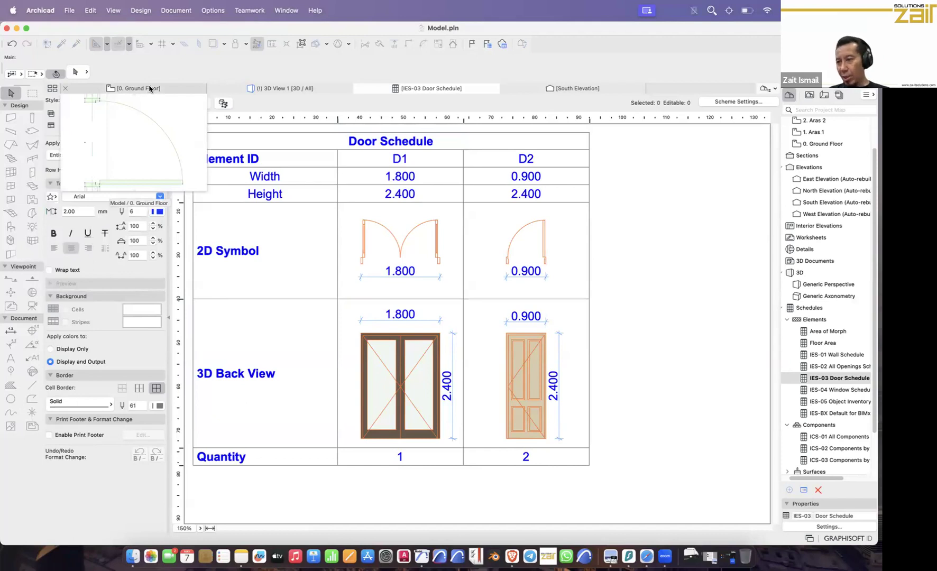
scroll(403, 263, down, 10)
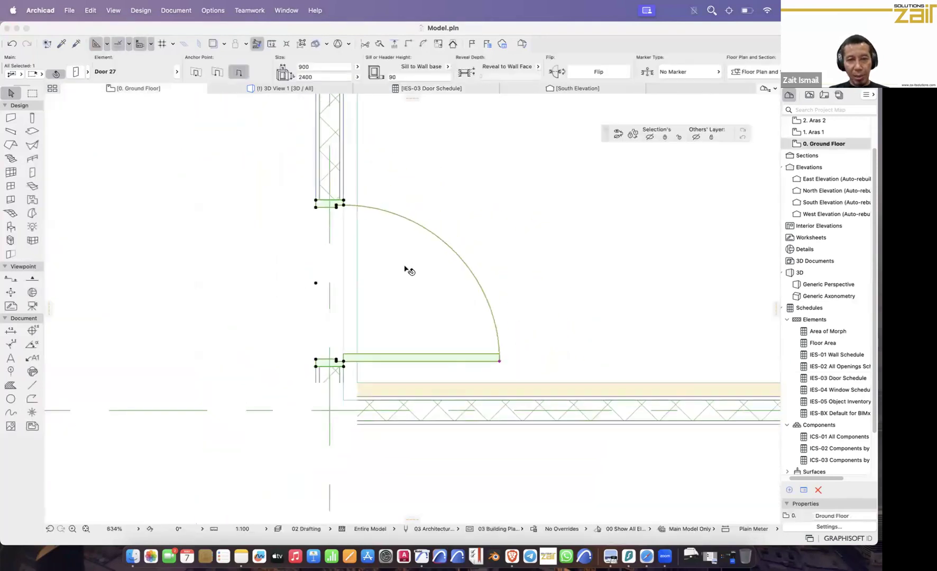
click(304, 365)
click(85, 529)
scroll(387, 310, up, 2)
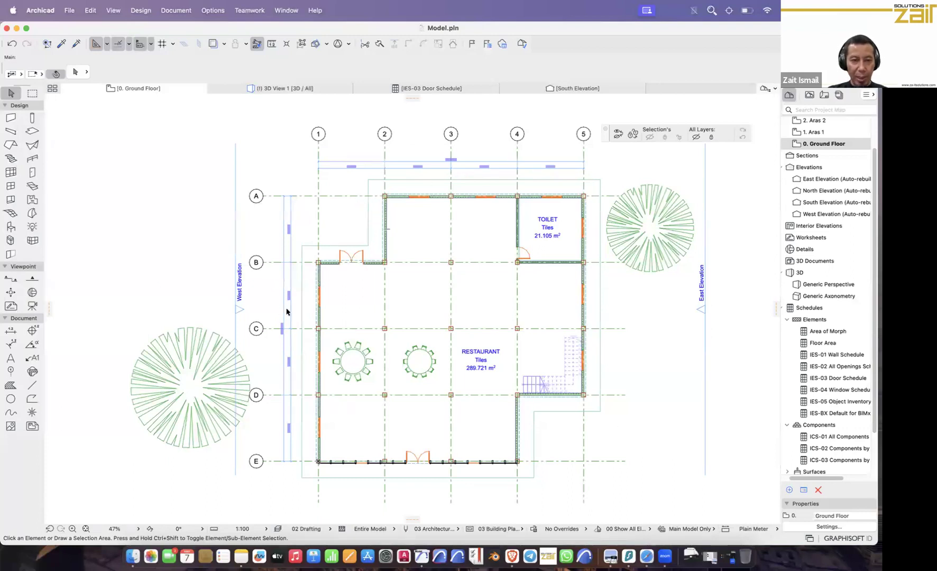
Step: Move the overall and bay dimension lines on the building's west side outward by about 840 mm and 820 mm
scroll(286, 312, up, 5)
scroll(289, 314, up, 3)
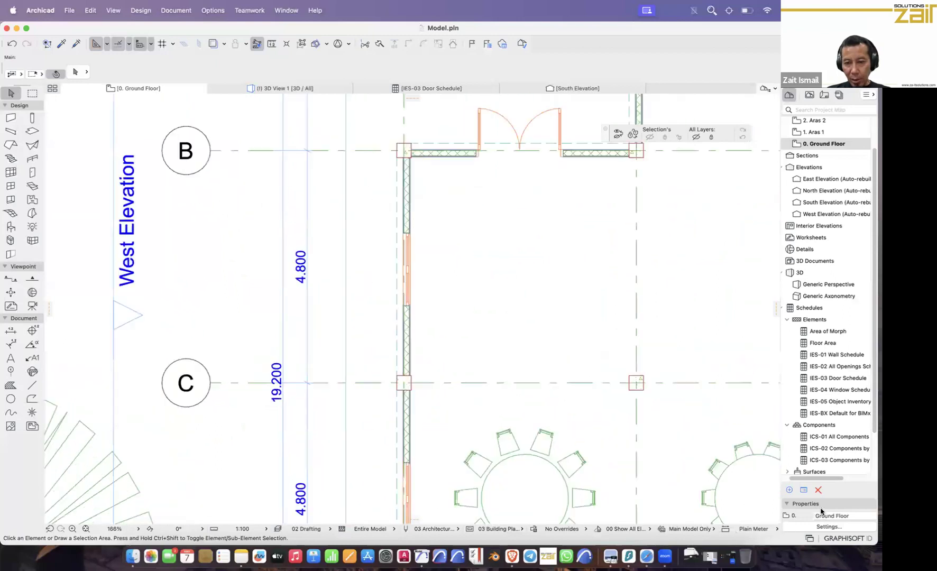
click(284, 288)
drag(284, 288, 243, 286)
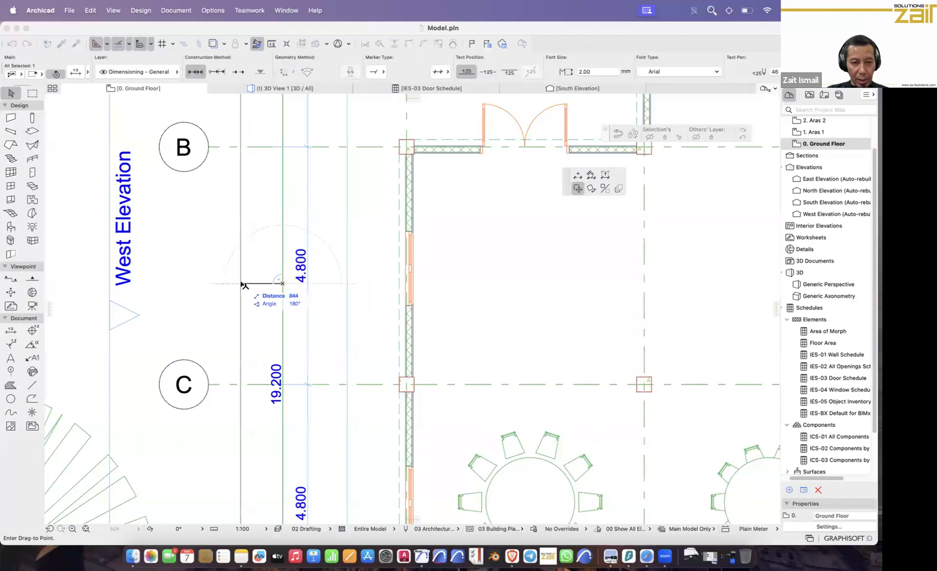
click(304, 289)
drag(308, 297, 271, 298)
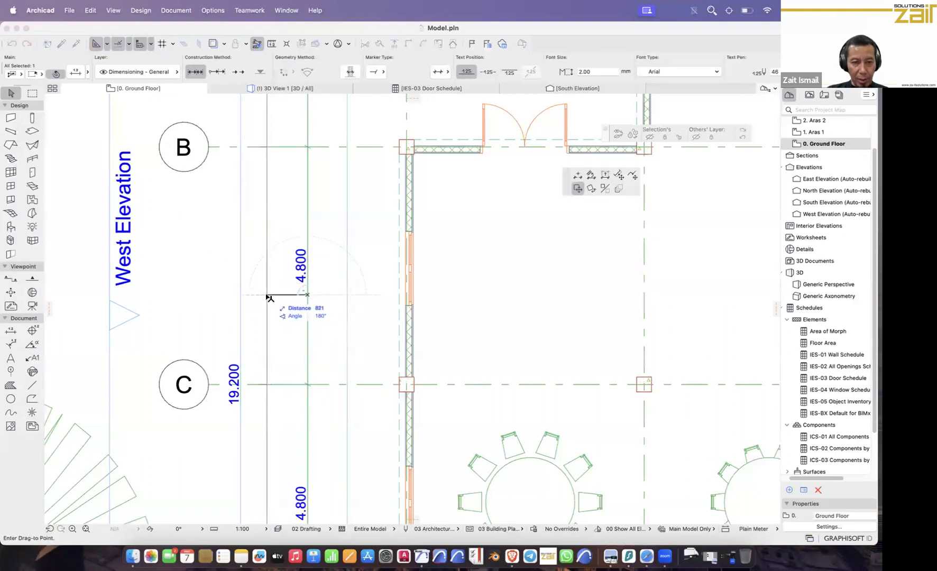
click(267, 297)
scroll(273, 354, down, 10)
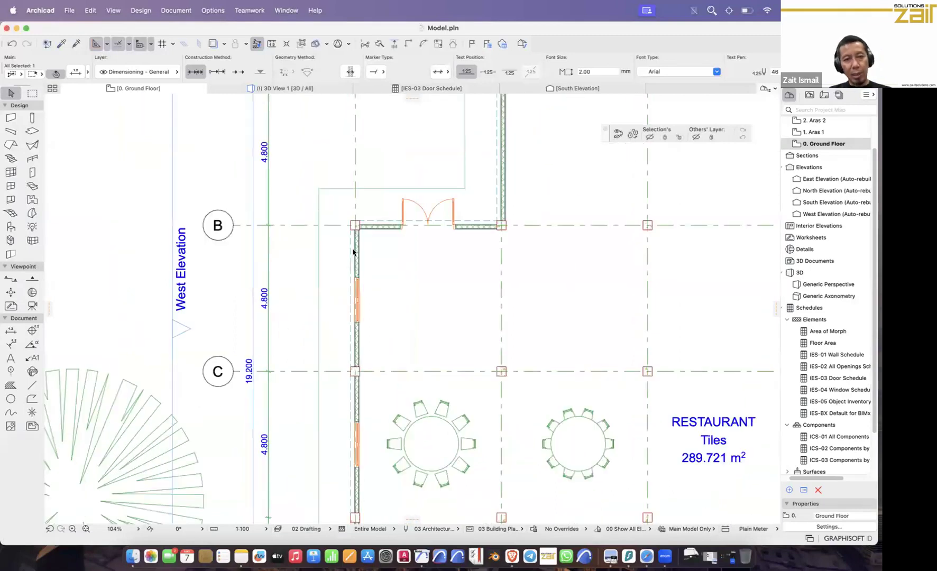
Step: Move the overall and bay dimension lines on the north side together about 980 mm toward the grid bubbles and deselect them
scroll(350, 200, up, 8)
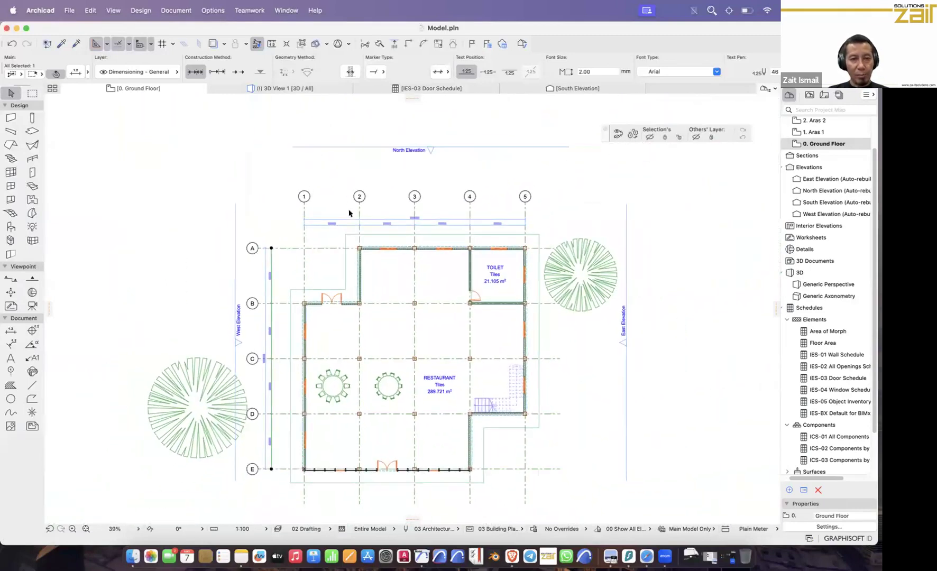
scroll(352, 170, up, 1)
click(352, 197)
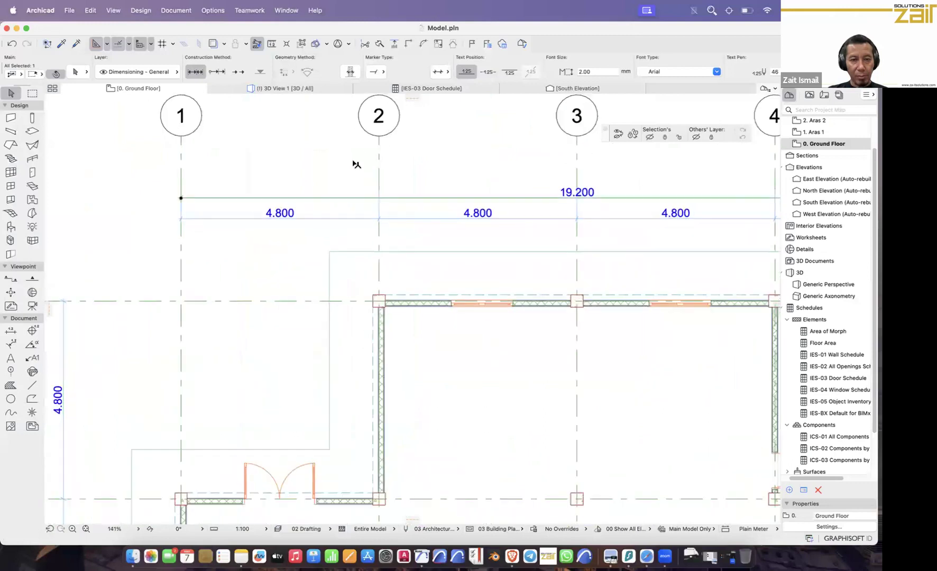
shift+click(353, 218)
click(352, 198)
click(353, 159)
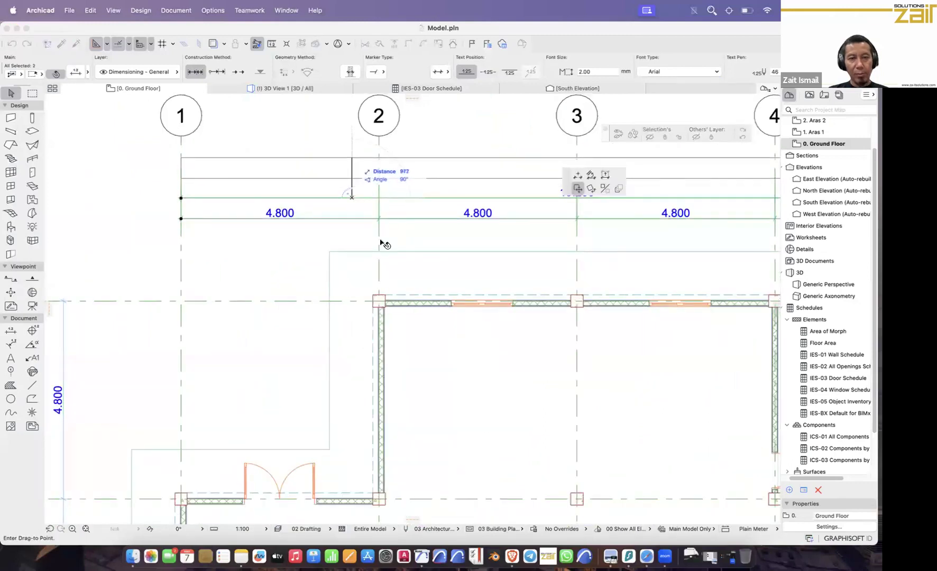
scroll(380, 299, down, 3)
scroll(444, 318, down, 3)
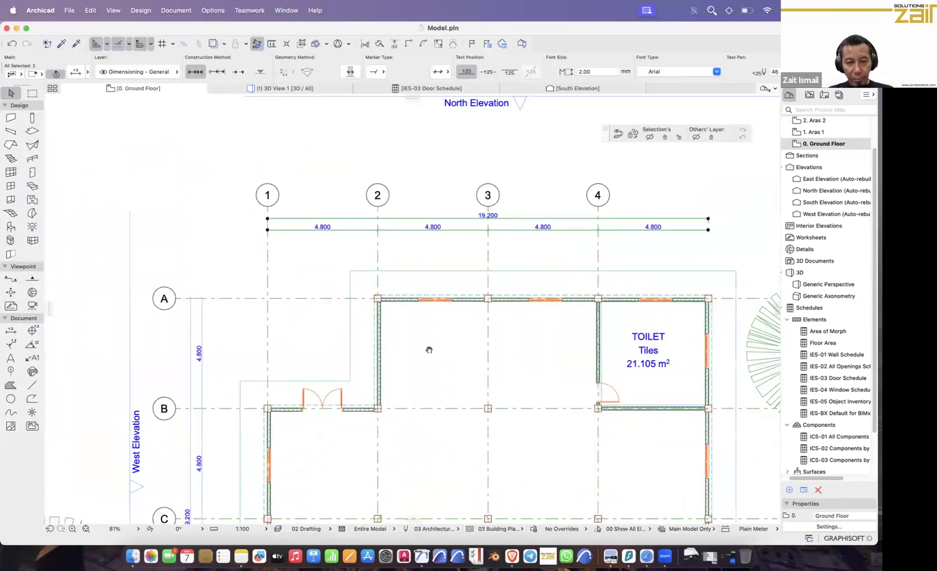
click(247, 247)
scroll(247, 247, down, 4)
scroll(247, 247, right, 3)
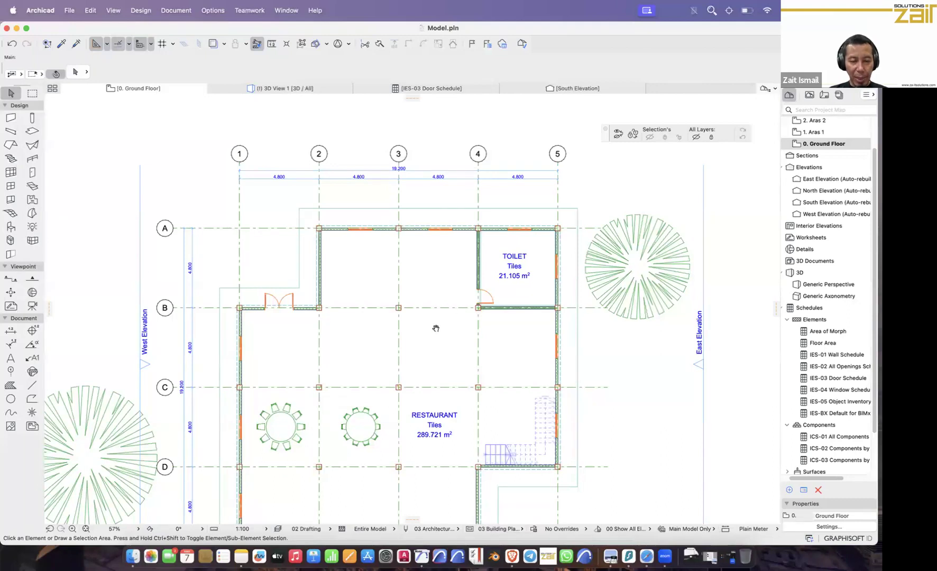
scroll(448, 326, down, 4)
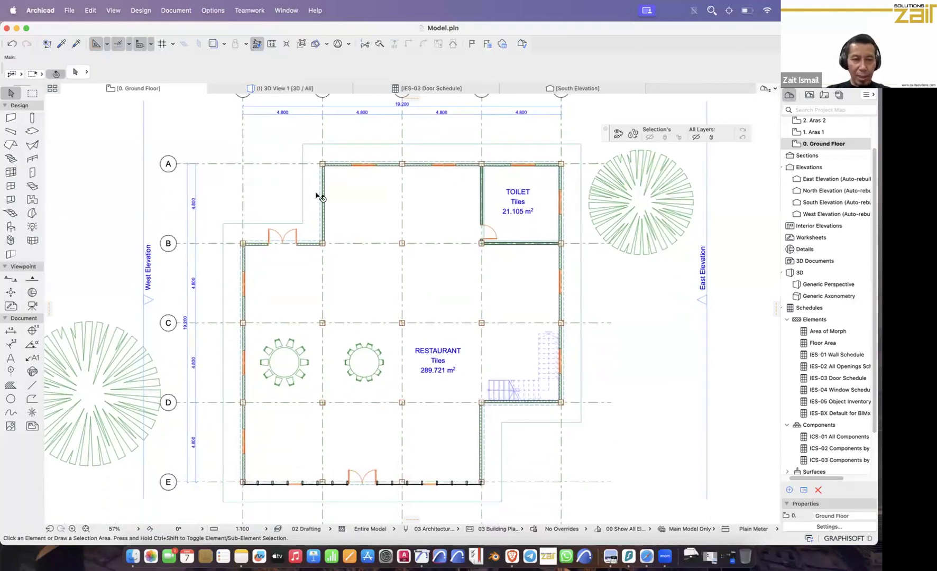
scroll(296, 180, up, 2)
scroll(296, 179, right, 1)
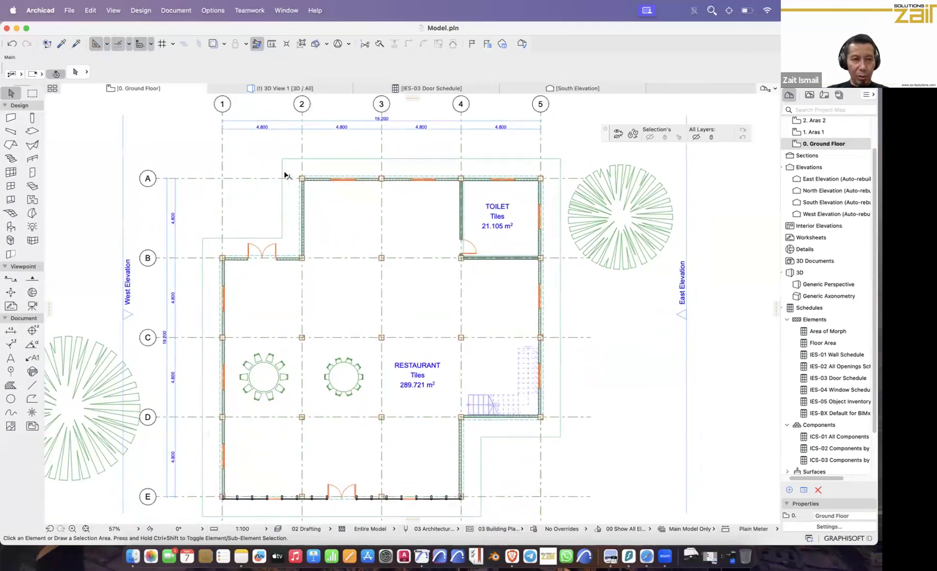
click(95, 11)
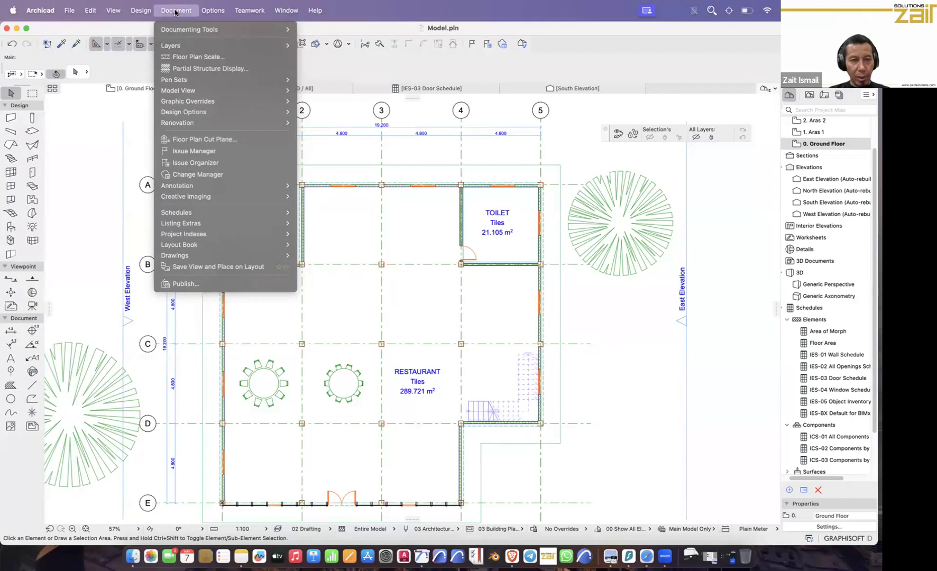
click(176, 11)
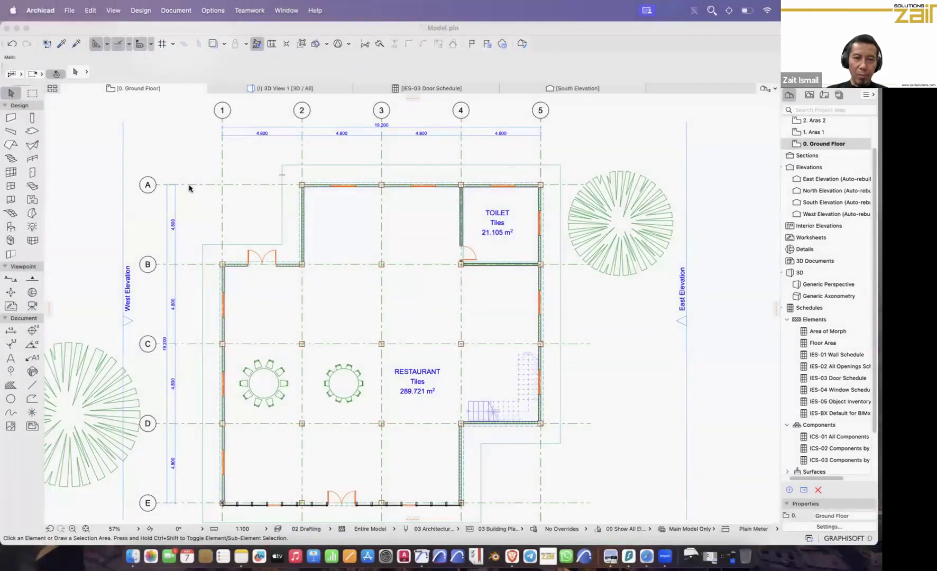
click(362, 215)
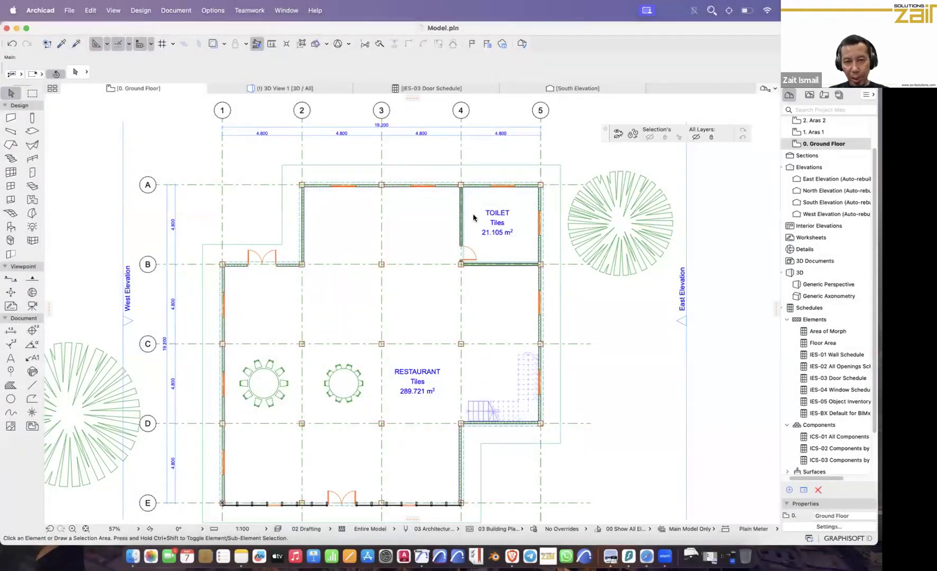
click(176, 10)
mouse_move(222, 186)
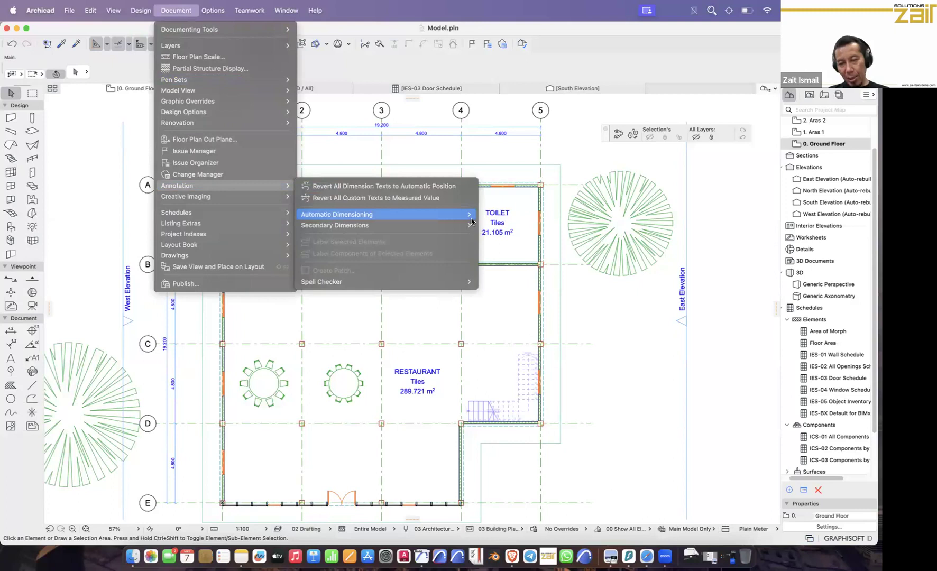
mouse_move(472, 221)
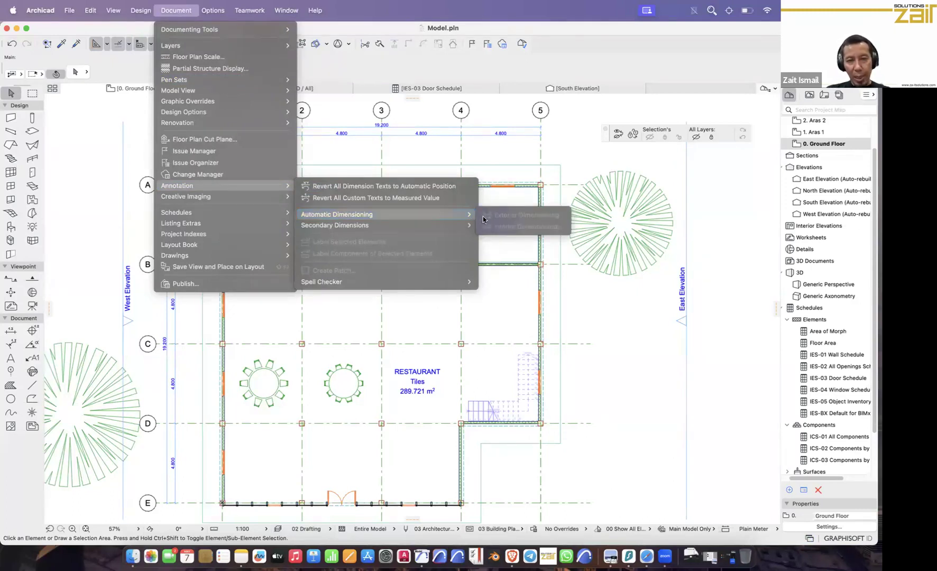
click(575, 57)
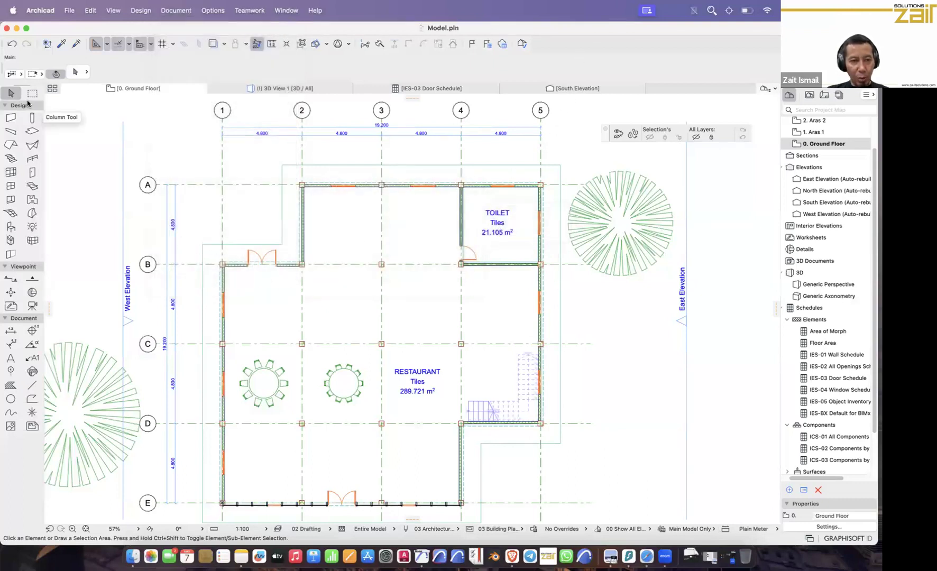
Step: Select all walls on the ground floor and start automatic Exterior Dimensioning for them
click(11, 118)
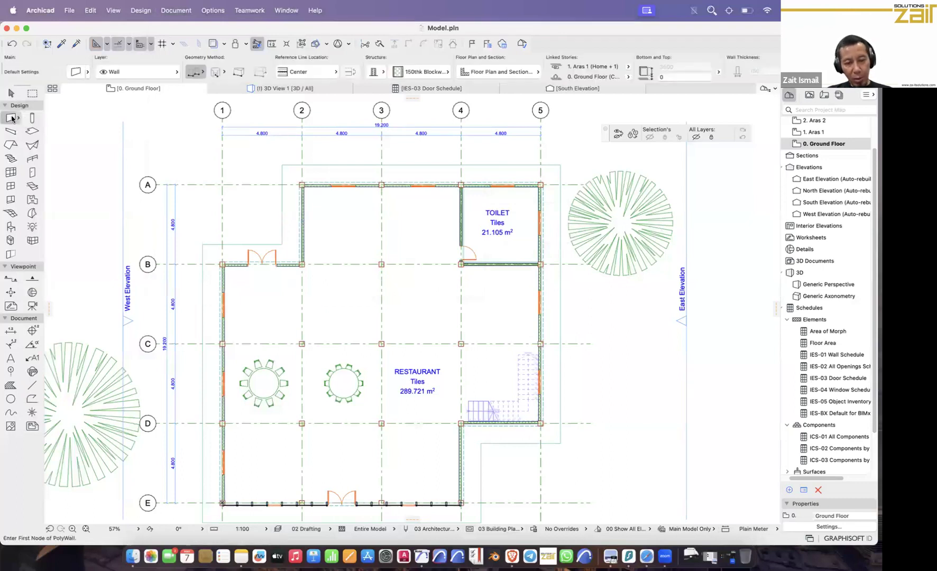
key(super+a)
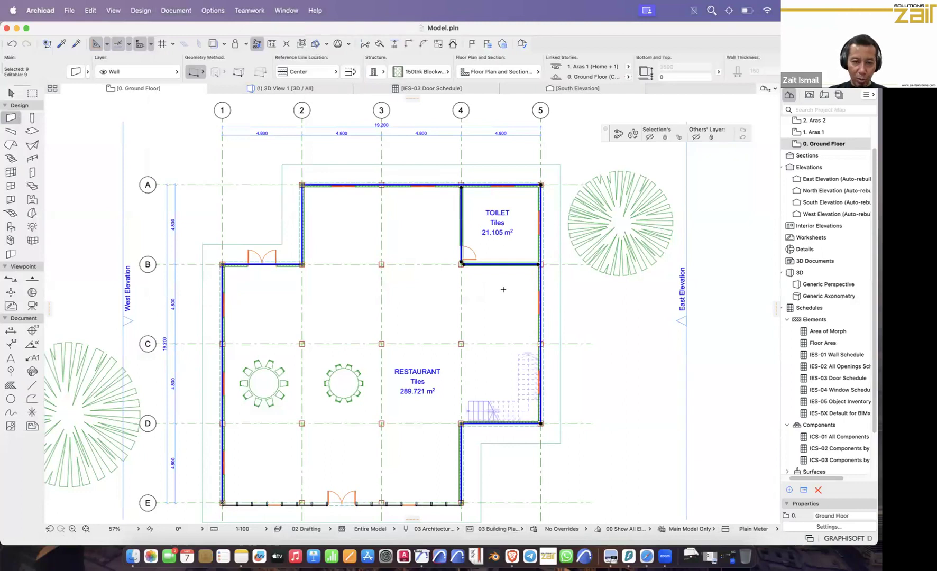
scroll(474, 296, down, 3)
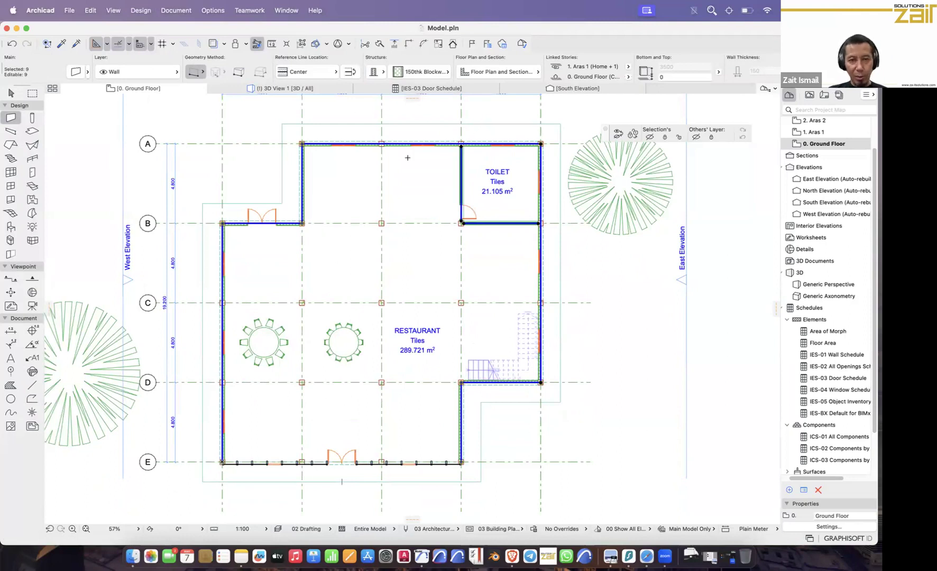
scroll(361, 163, down, 5)
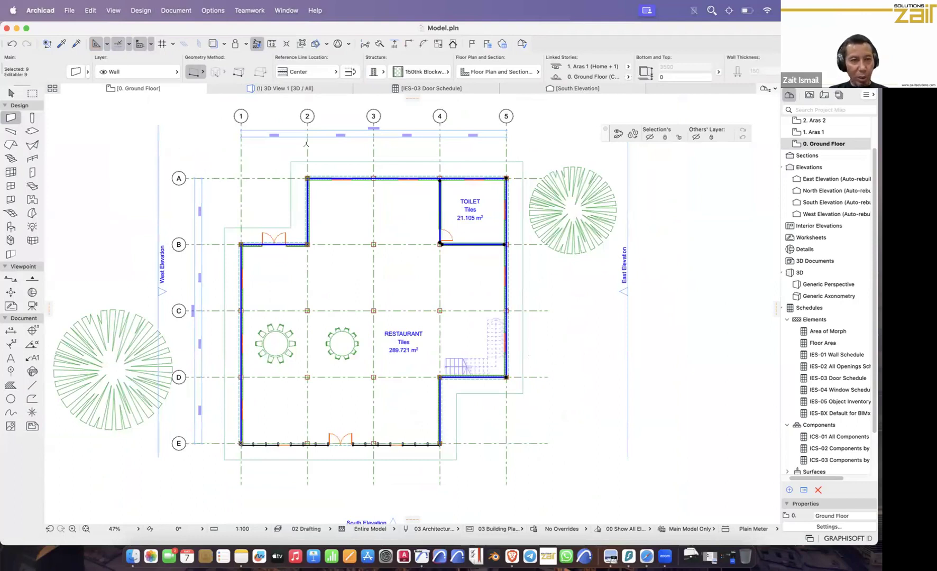
click(173, 12)
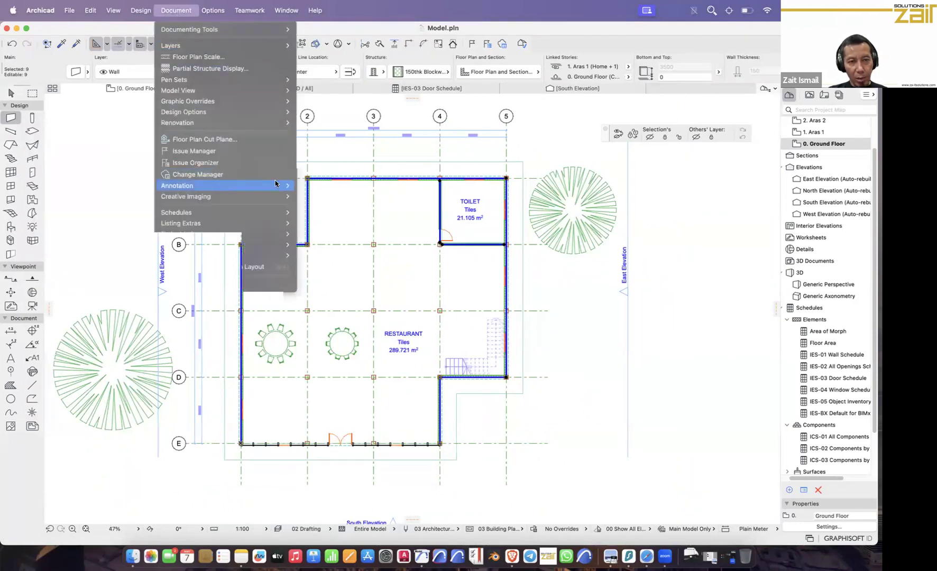
mouse_move(276, 184)
mouse_move(412, 214)
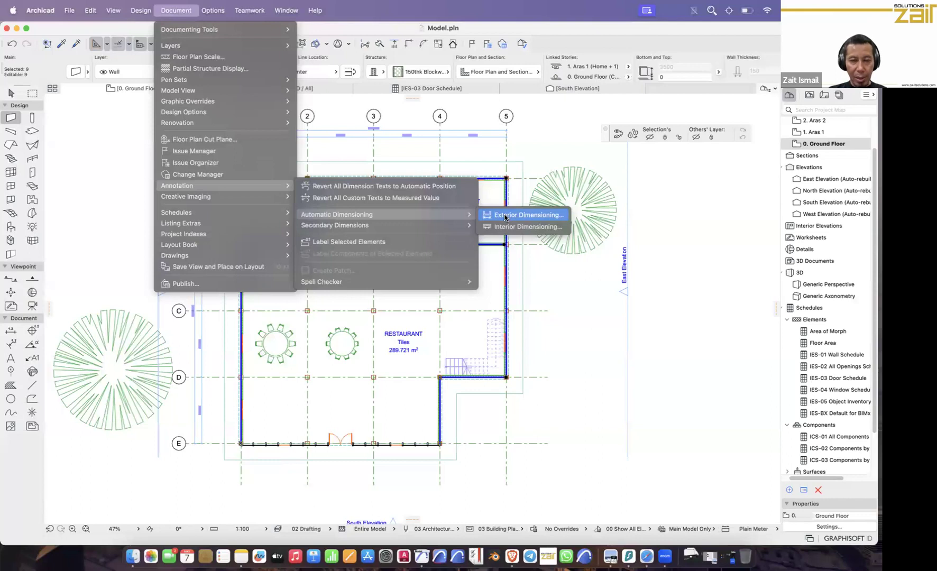
click(505, 216)
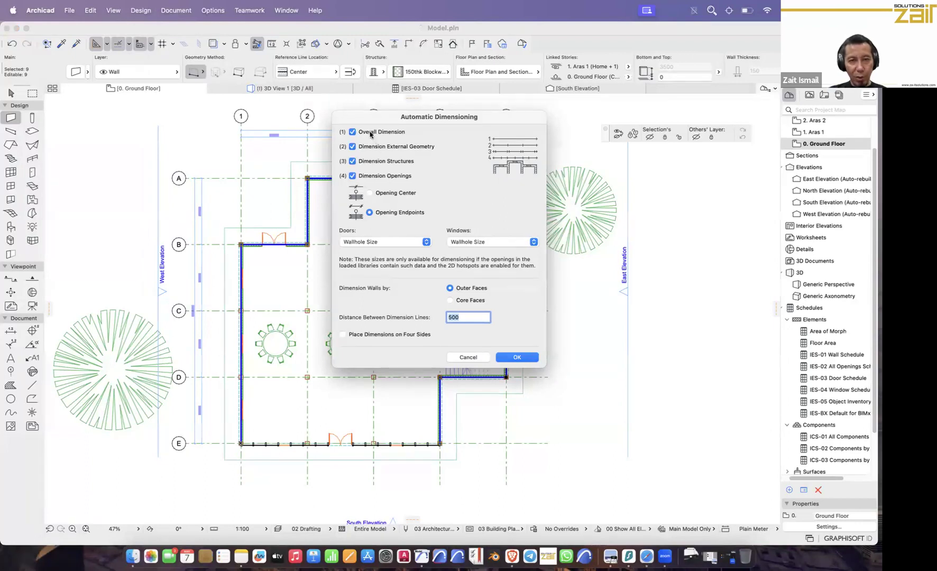
Step: Exclude overall and external geometry dimensions, dimension walls by Core Faces, enable placement on four sides and accept the settings
click(352, 132)
click(353, 147)
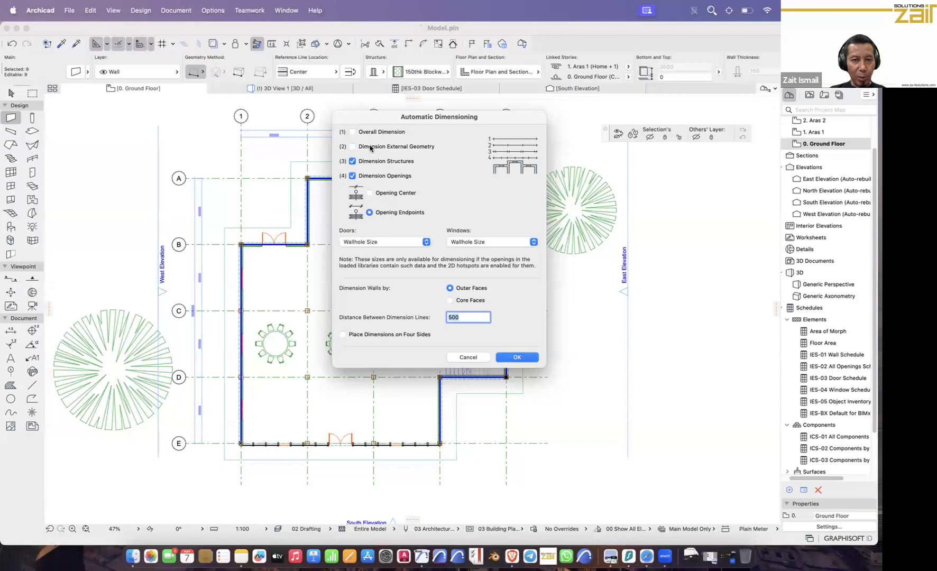
drag(387, 120, 478, 169)
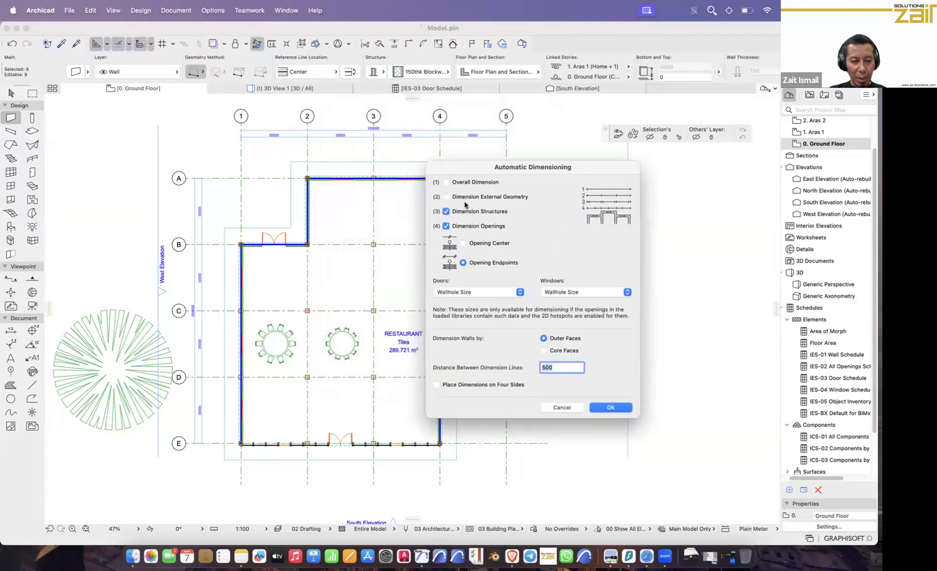
key(F1)
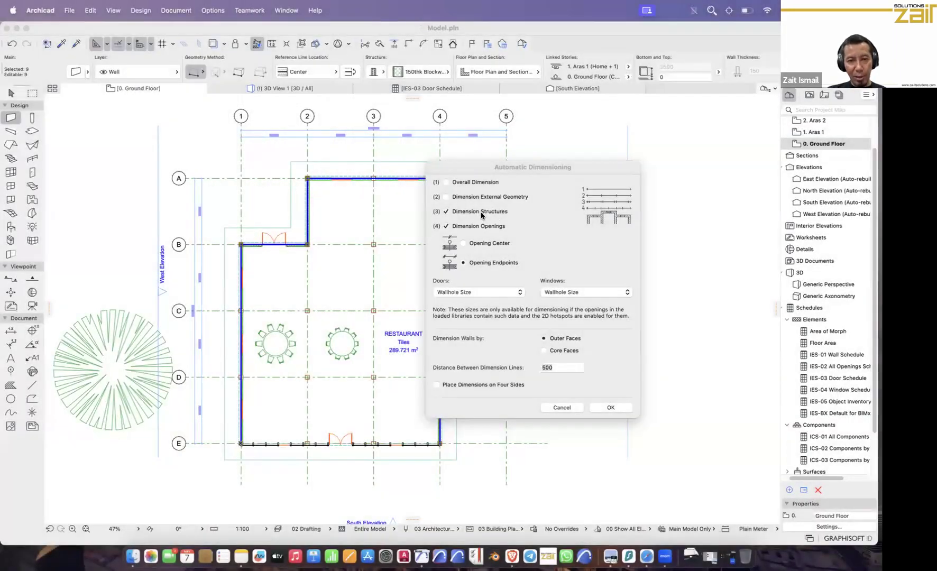
click(481, 216)
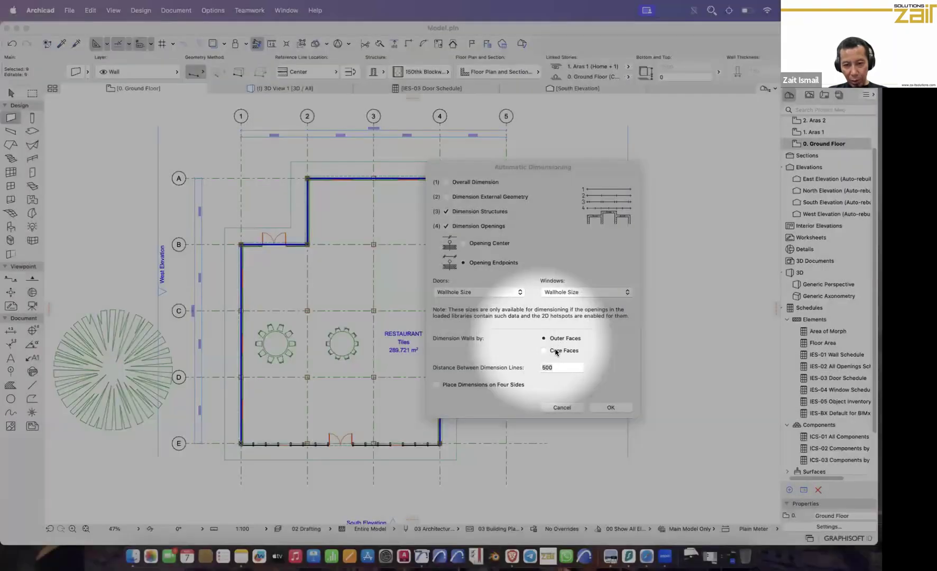
click(554, 350)
click(561, 351)
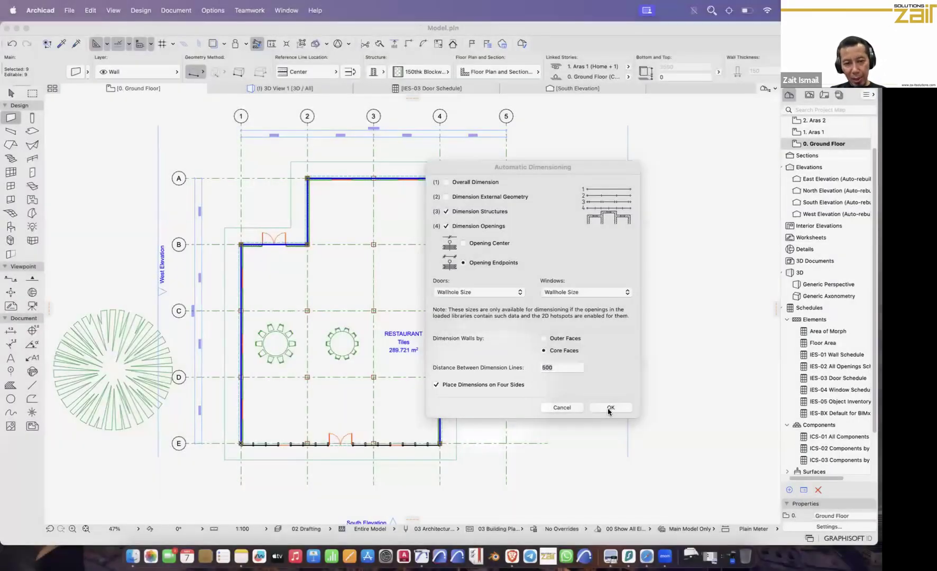
click(610, 408)
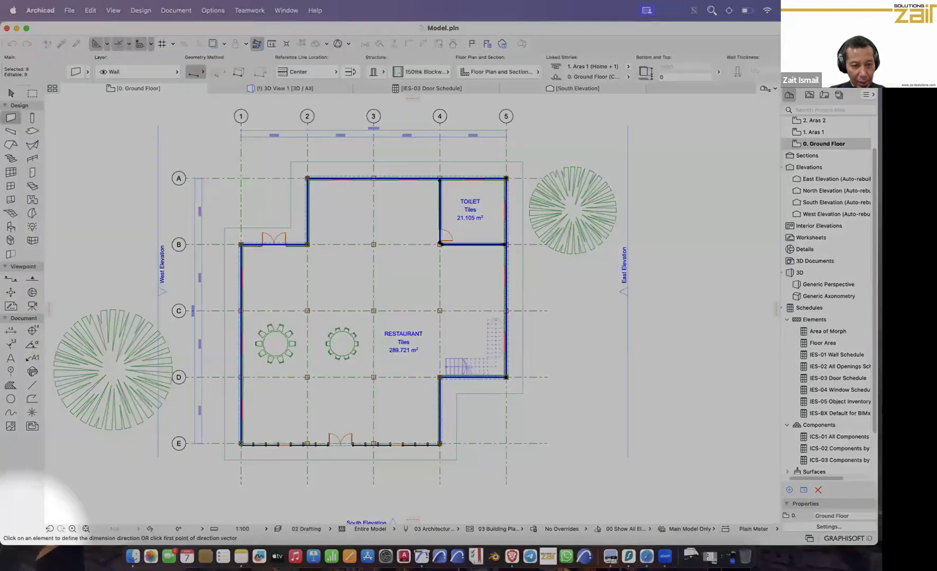
Step: Restart automatic Exterior Dimensioning for the selected walls and accept the settings with structures and openings dimensioned by Core Faces
key(Escape)
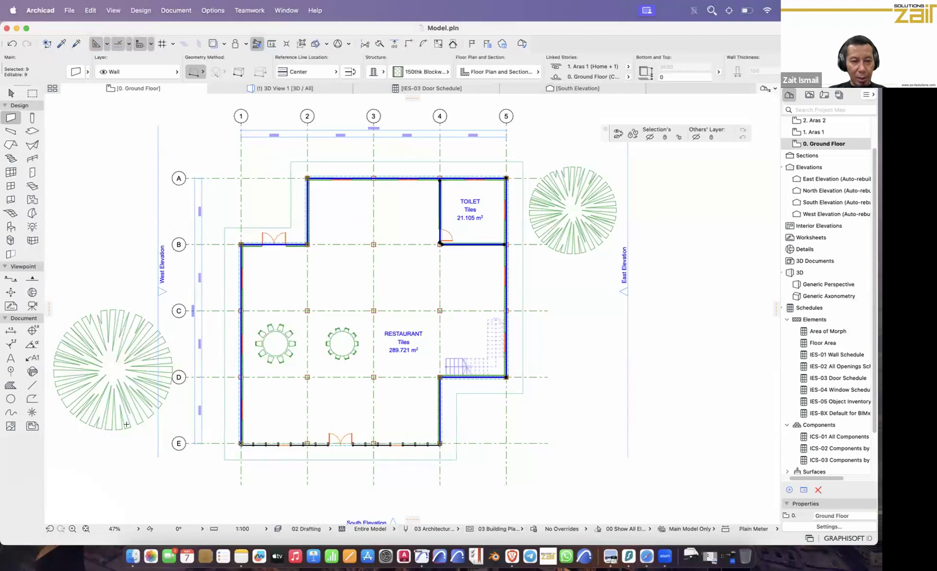
click(180, 14)
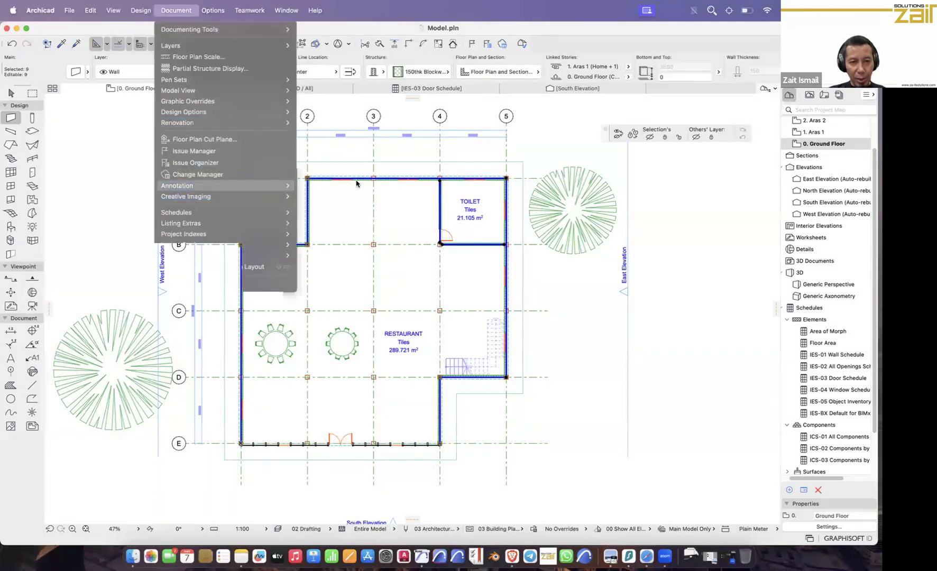
mouse_move(228, 185)
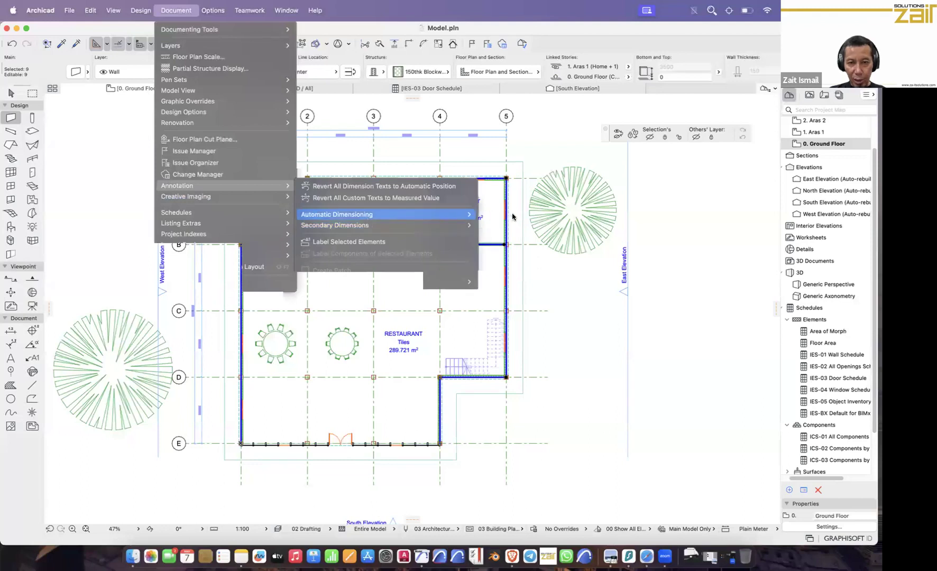
click(512, 217)
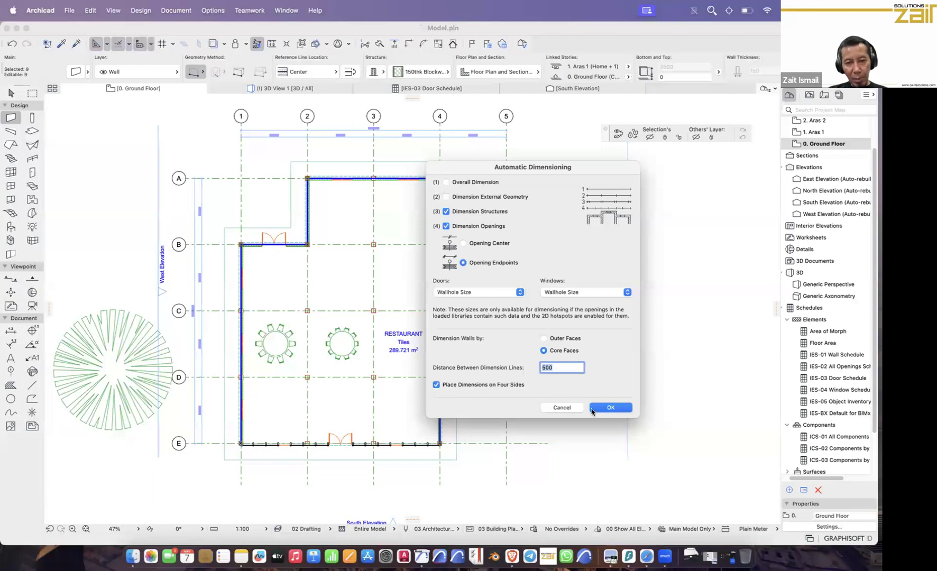
click(611, 408)
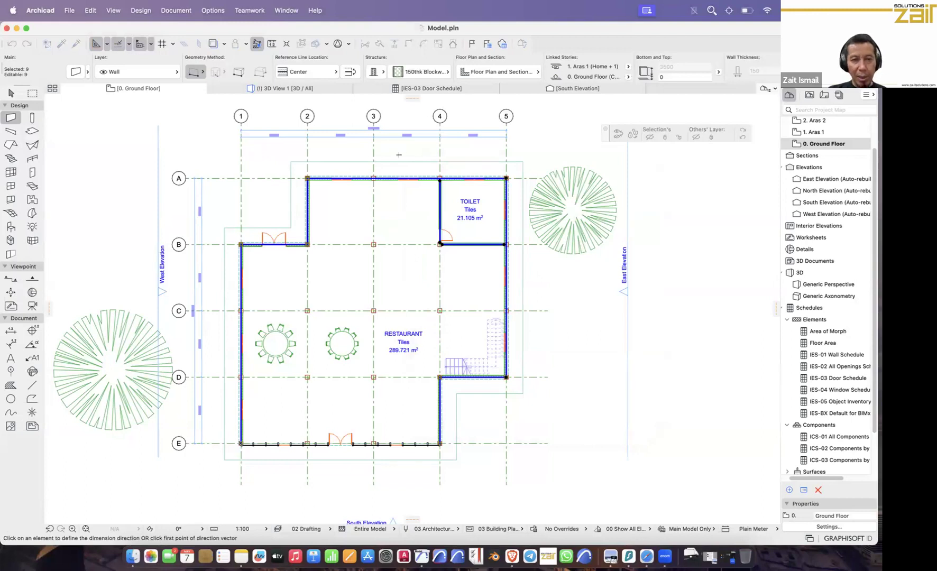
Step: Define the dimension direction along the north wall from the grid A-2 corner and place the innermost dimension line outside that wall
scroll(382, 192, up, 3)
scroll(228, 182, up, 5)
scroll(107, 248, up, 3)
click(105, 252)
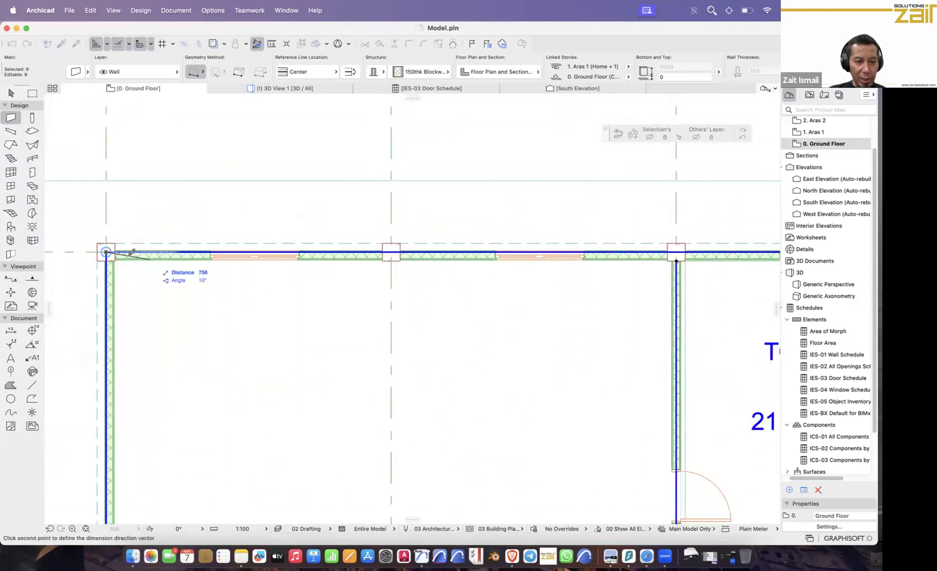
scroll(328, 245, down, 5)
scroll(341, 256, down, 3)
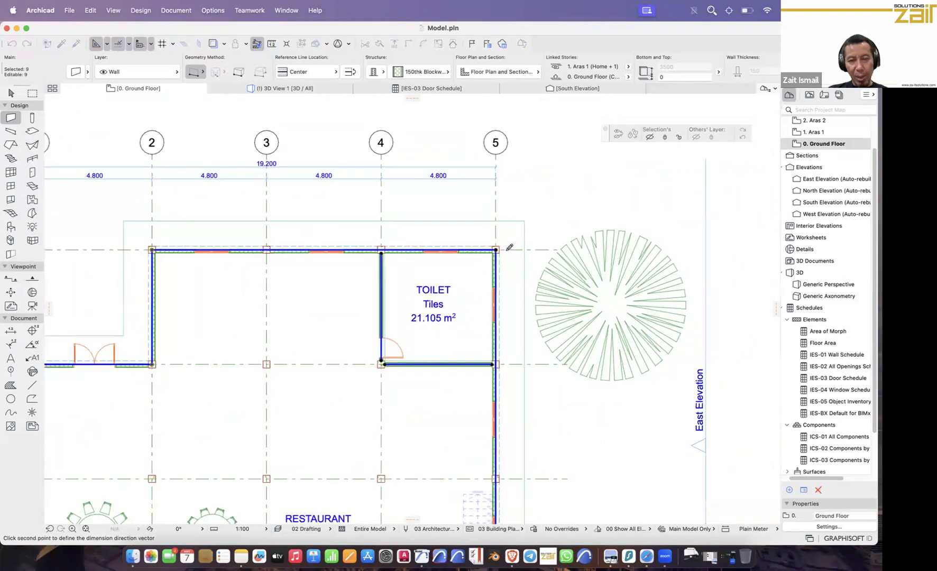
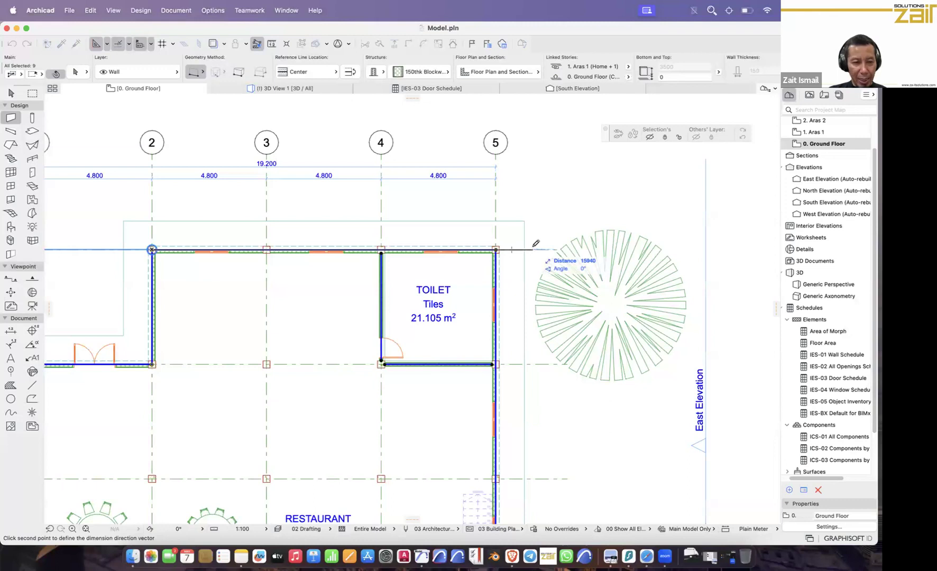
click(540, 245)
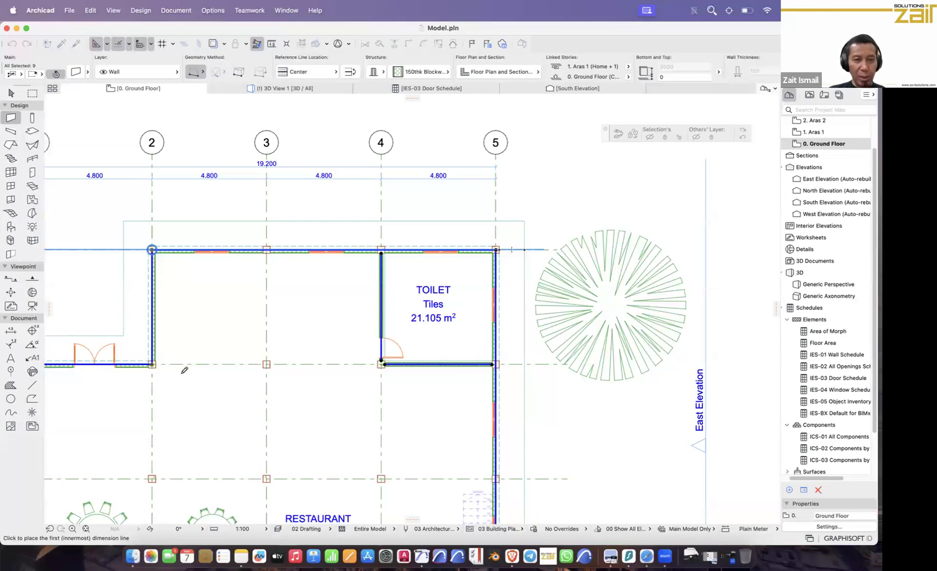
scroll(328, 268, left, 5)
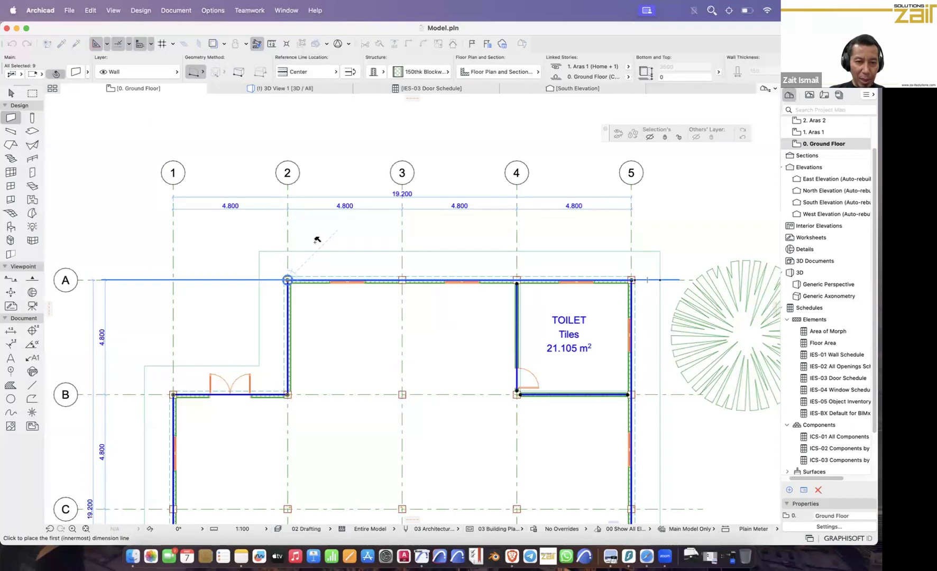
click(317, 240)
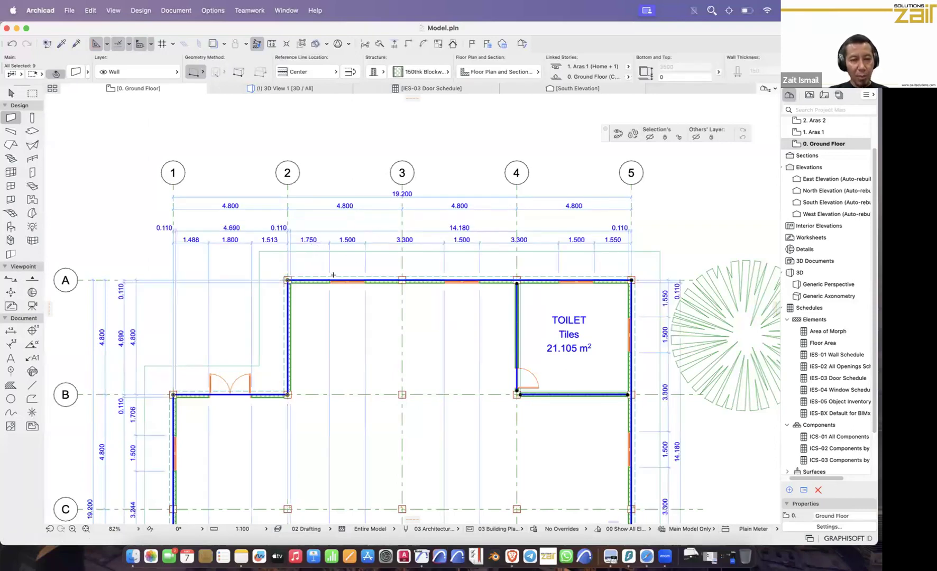
Step: Examine the exterior dimension chains placed around all four sides of the ground floor plan
scroll(353, 292, down, 5)
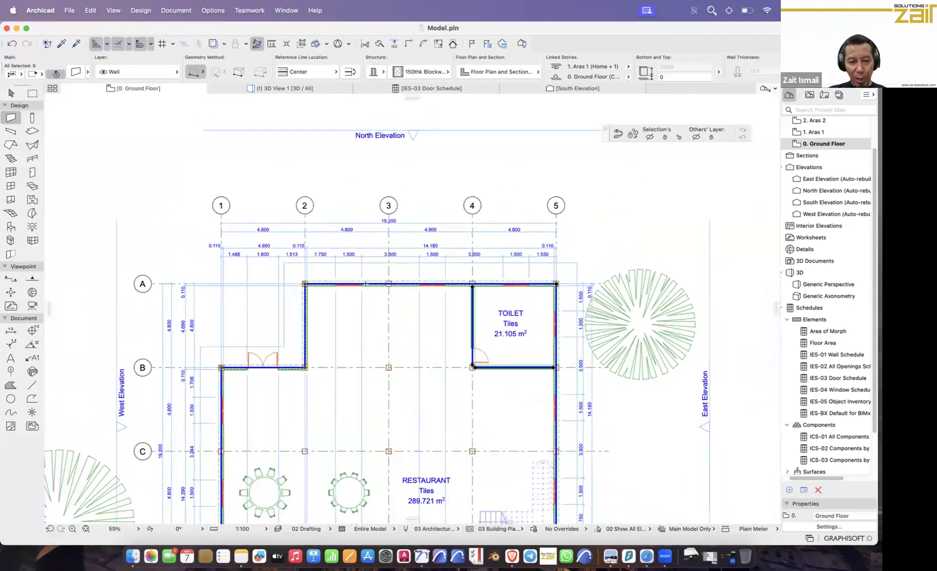
scroll(366, 286, down, 5)
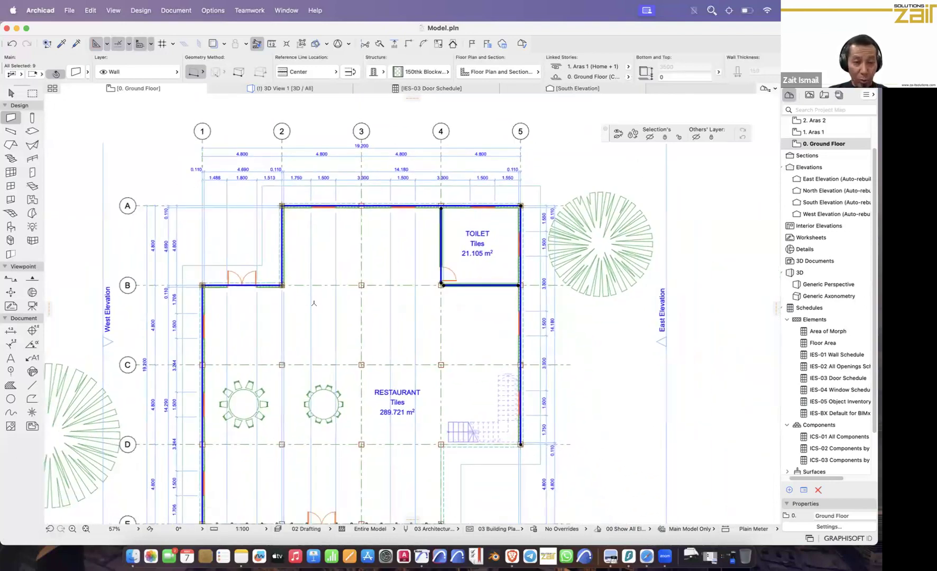
scroll(228, 333, down, 3)
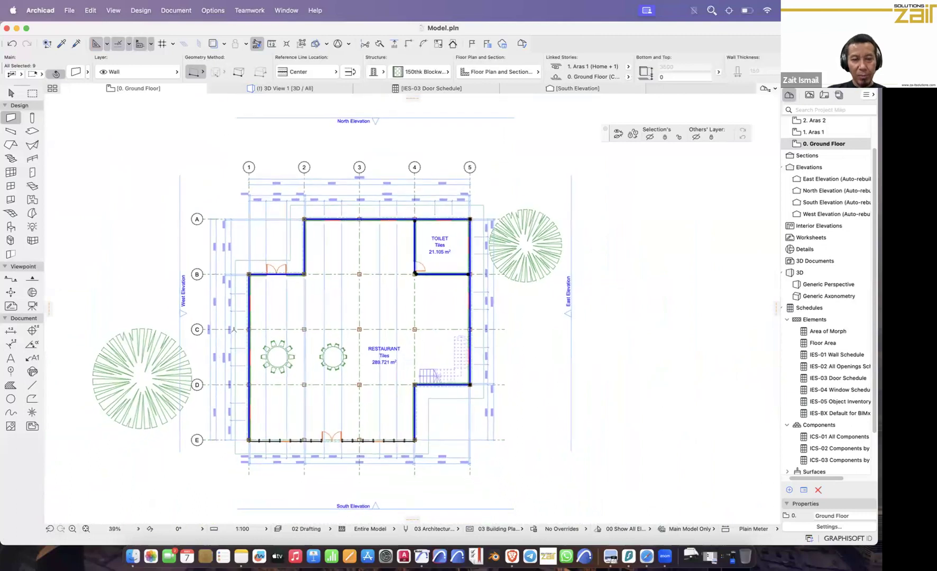
scroll(234, 329, up, 8)
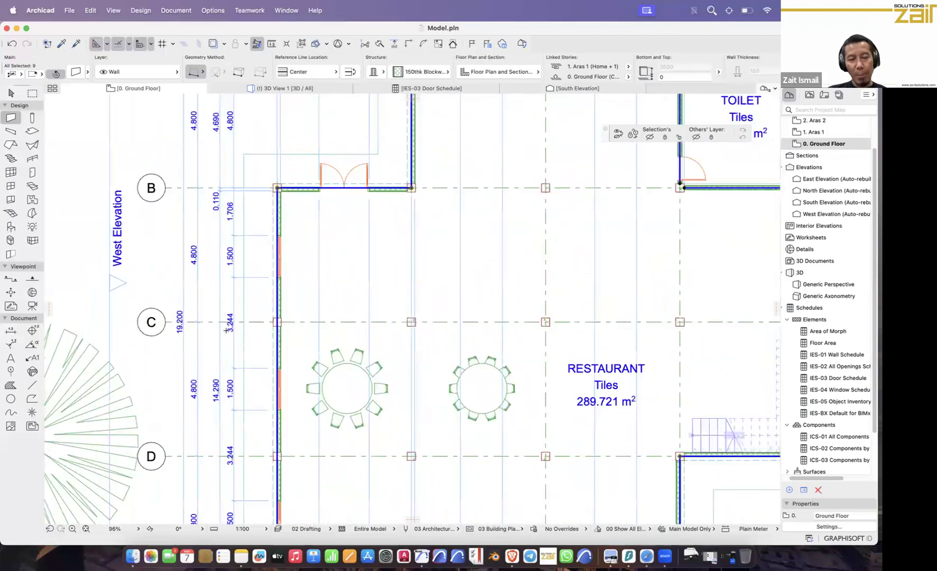
scroll(218, 330, up, 1)
scroll(230, 319, down, 5)
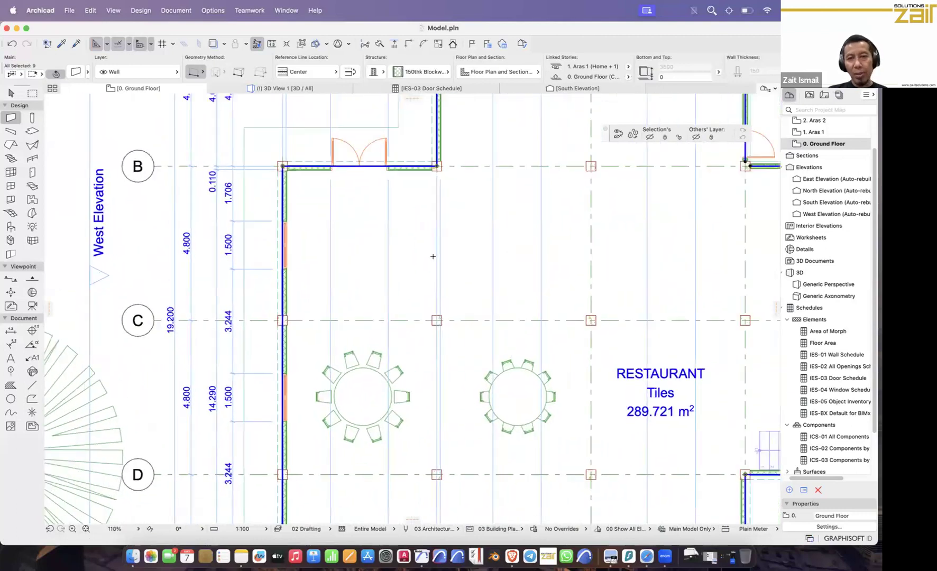
scroll(113, 259, right, 2)
scroll(351, 433, down, 2)
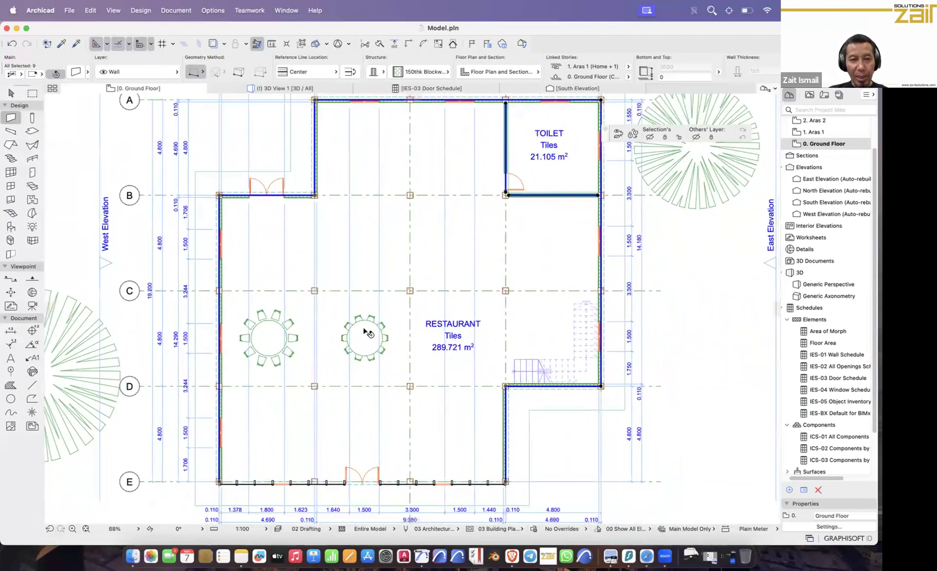
scroll(296, 417, down, 3)
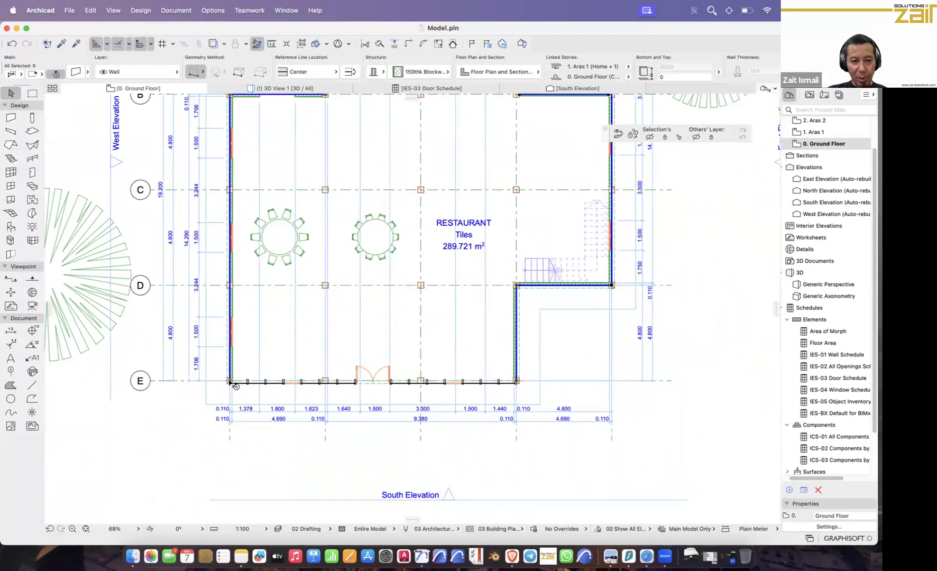
Step: Delete the inner openings dimension chain on the building's south side
scroll(235, 386, up, 5)
scroll(233, 397, up, 2)
click(234, 396)
scroll(246, 453, down, 5)
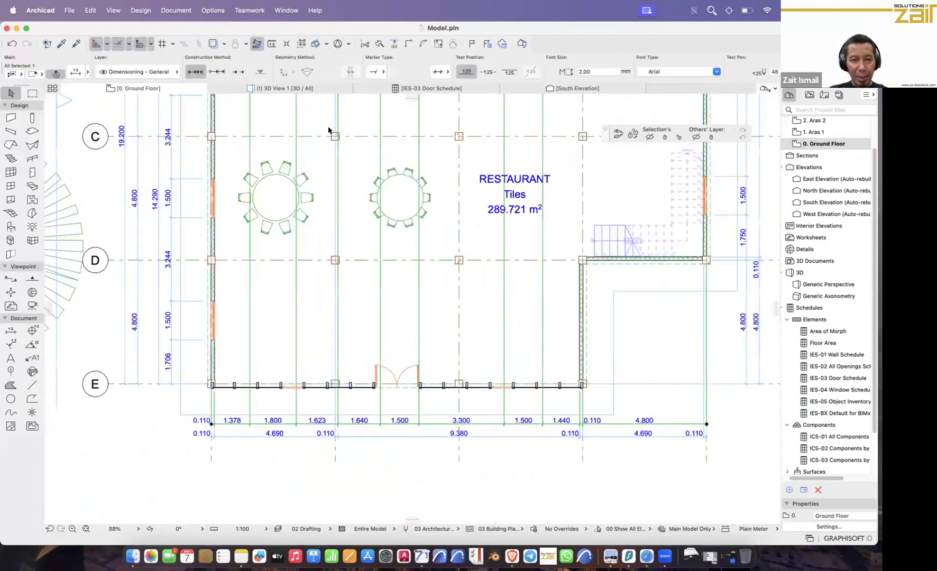
scroll(303, 356, down, 2)
scroll(278, 454, down, 2)
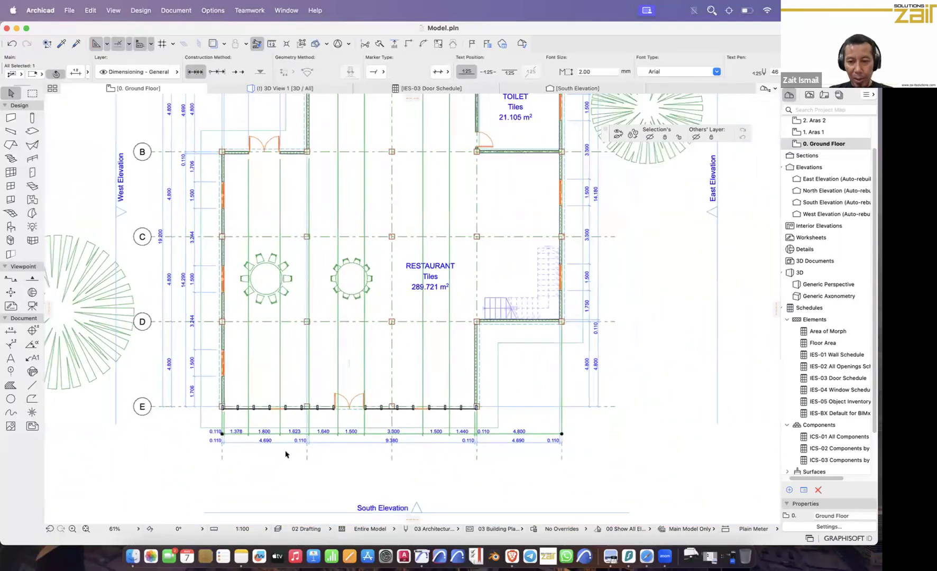
scroll(286, 454, down, 2)
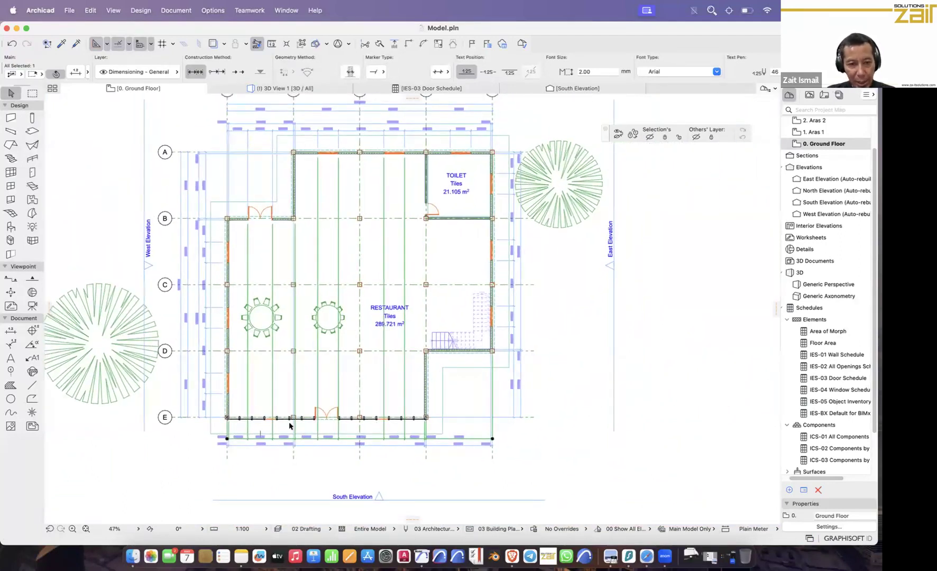
scroll(289, 425, up, 7)
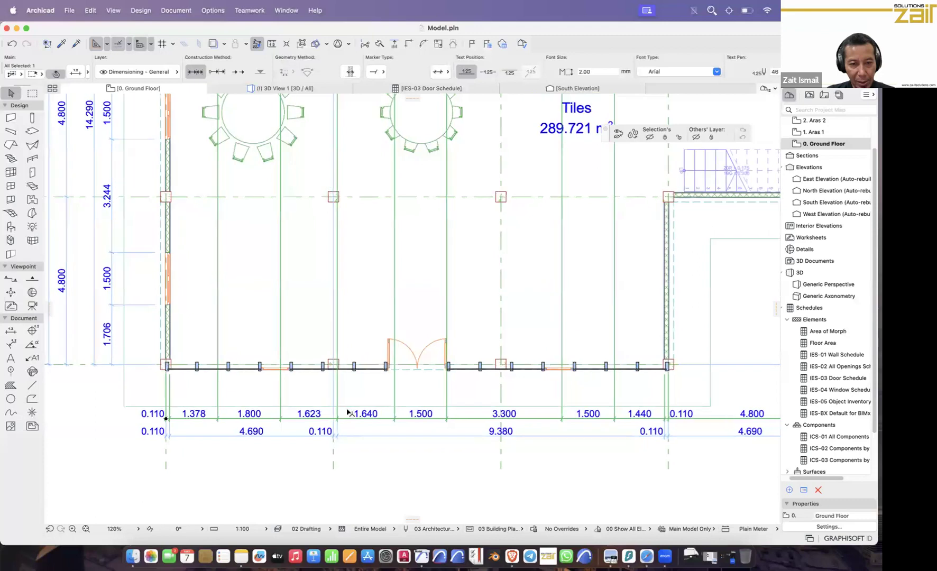
scroll(347, 412, up, 1)
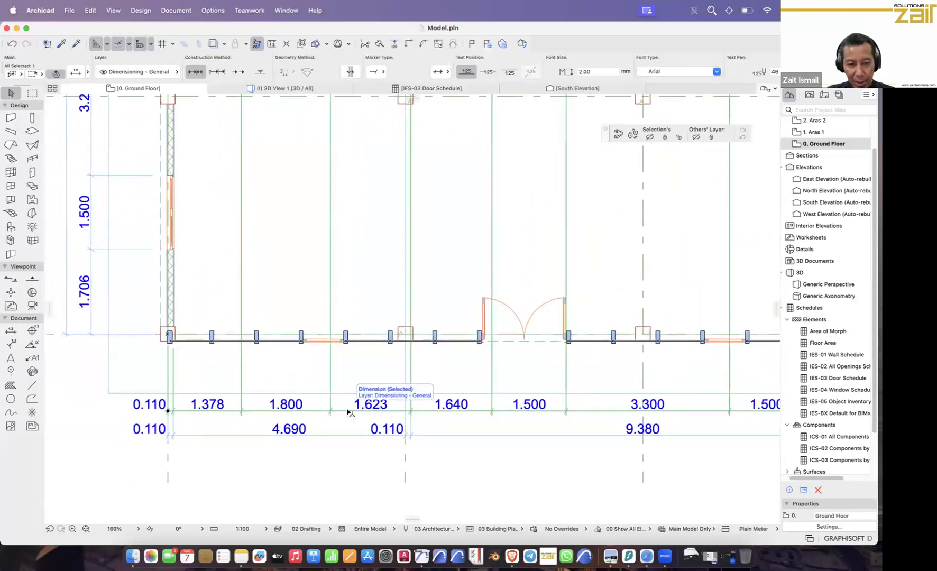
key(Delete)
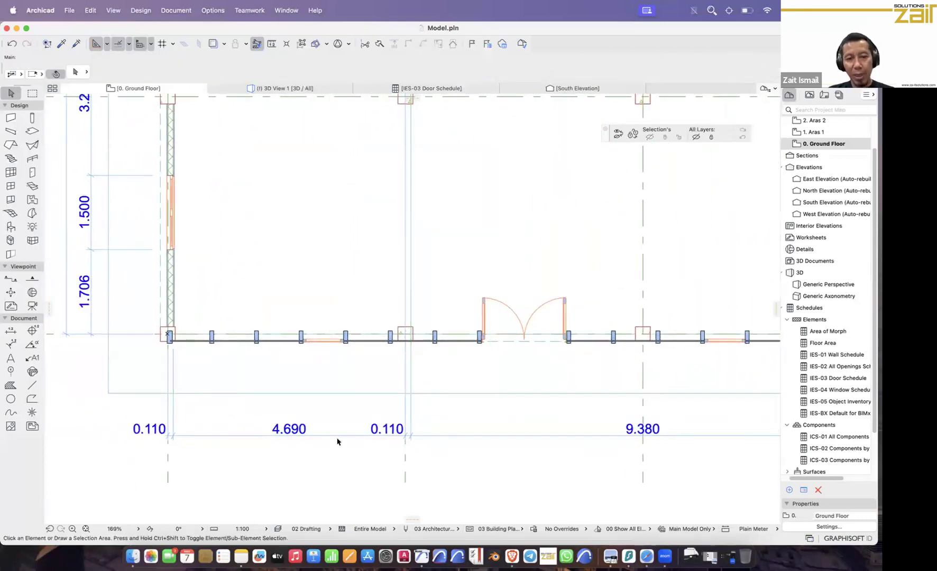
Step: Delete the remaining dimension chain on the south side and undo that deletion
click(338, 436)
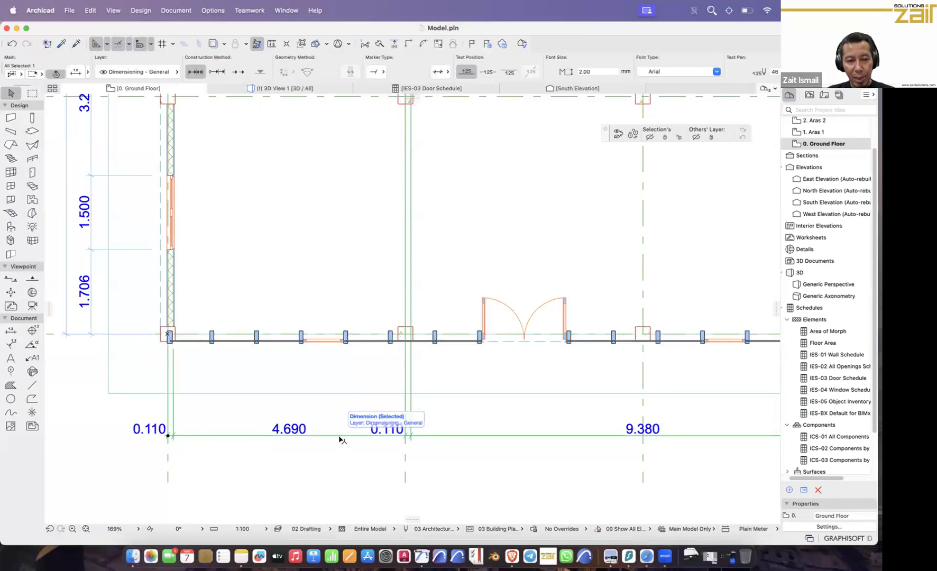
key(Escape)
scroll(122, 439, up, 5)
scroll(321, 439, up, 8)
click(323, 434)
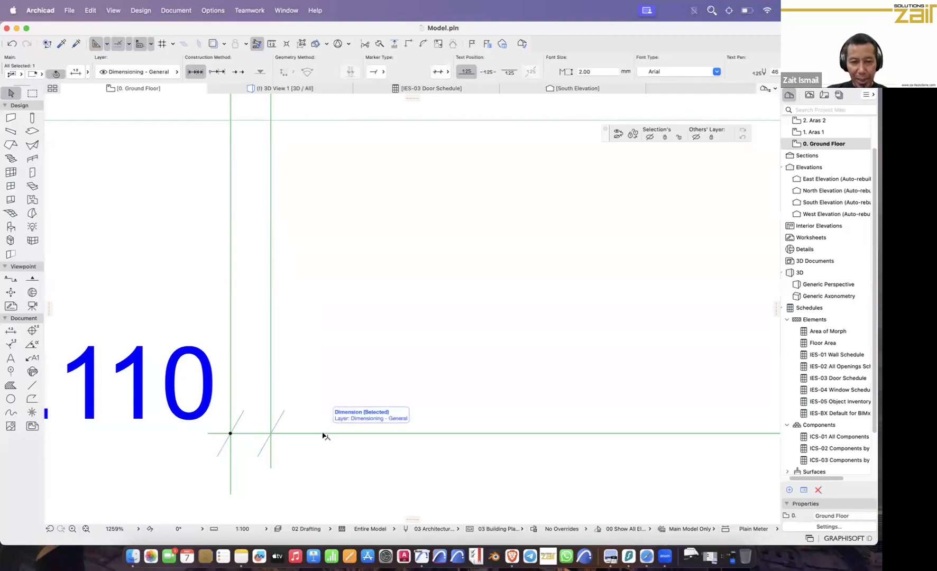
key(Delete)
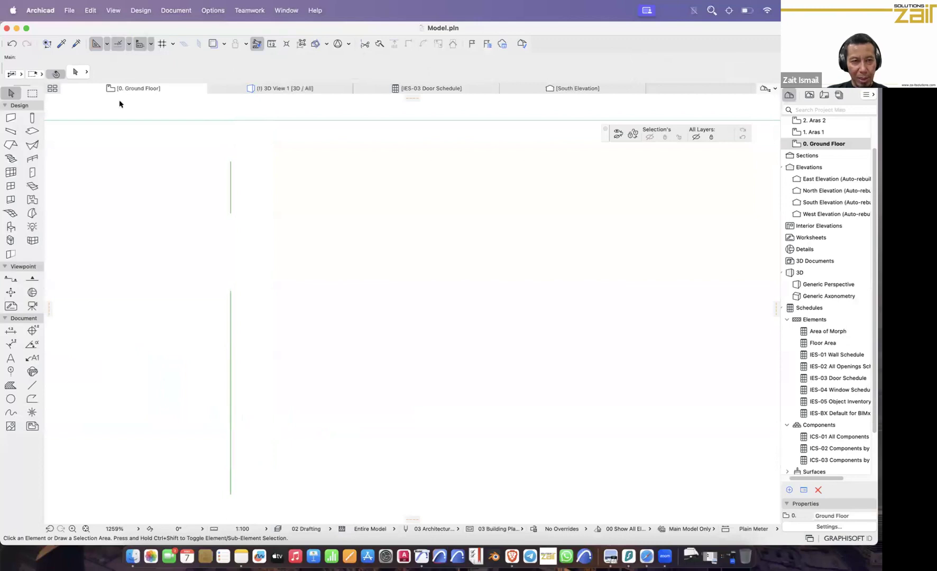
click(12, 43)
click(385, 375)
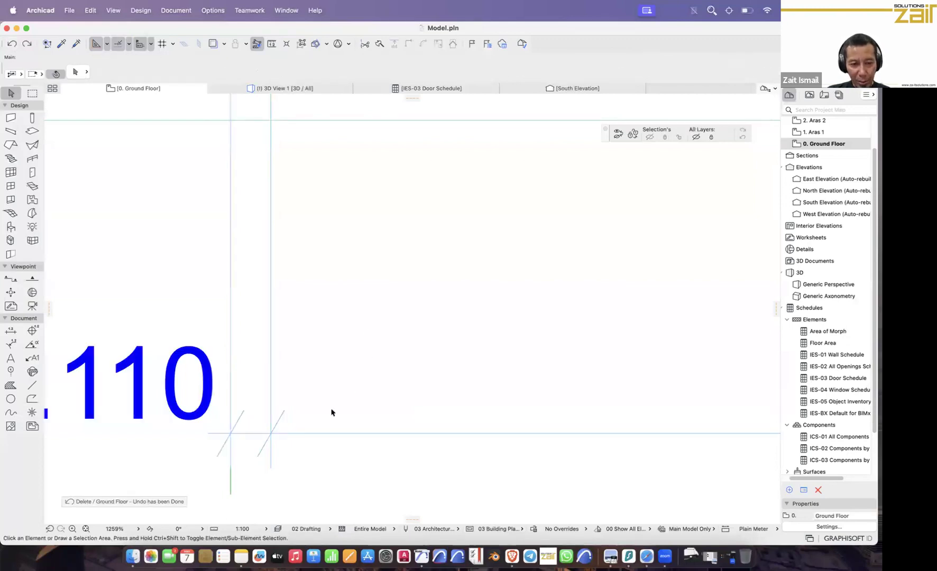
Step: Remove only the westernmost dimension point at grid 1 from the south dimension chain and clear the selection
click(230, 434)
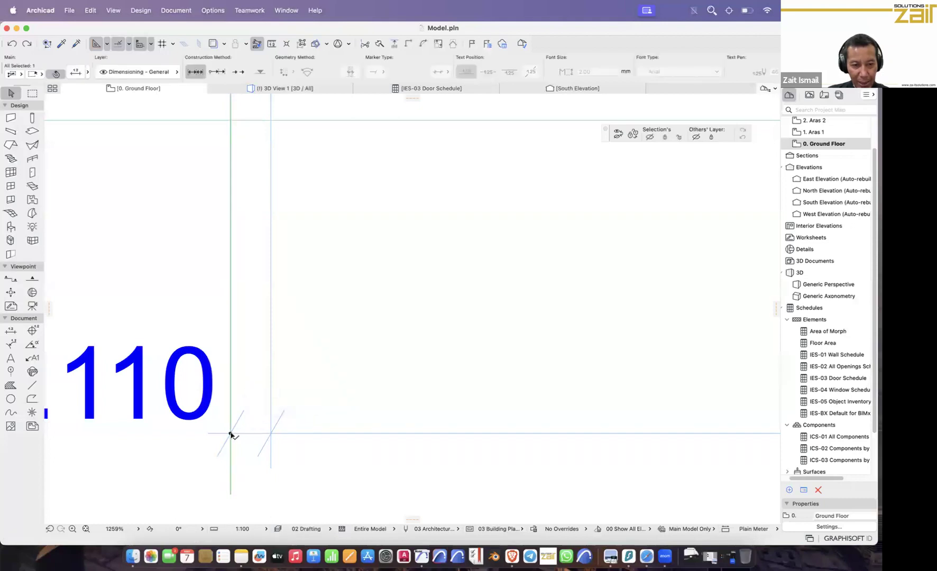
middle_drag(230, 434, 321, 426)
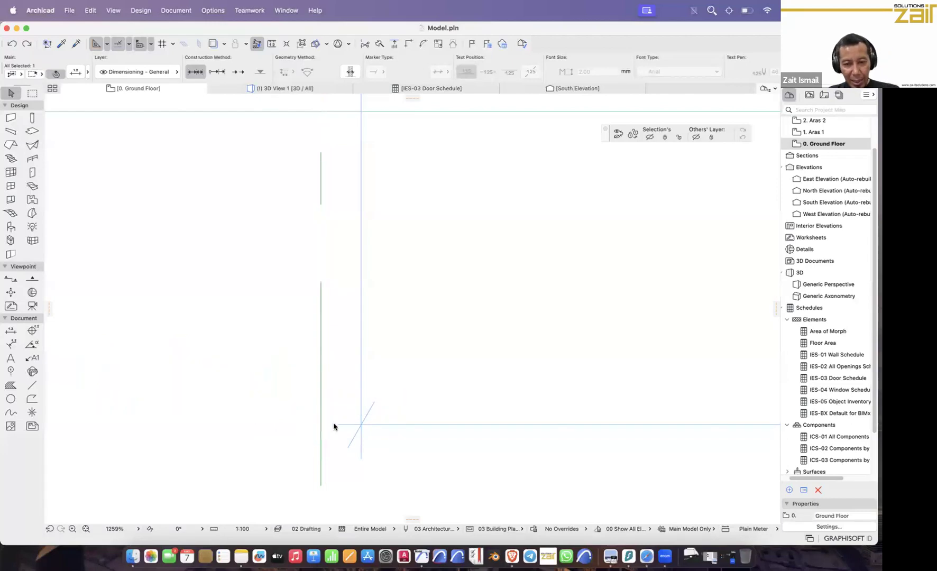
click(334, 426)
Step: Add the outer southwest corner of the column at grid E-1 as a new dimension point to the south chain
scroll(318, 425, down, 5)
scroll(437, 425, right, 5)
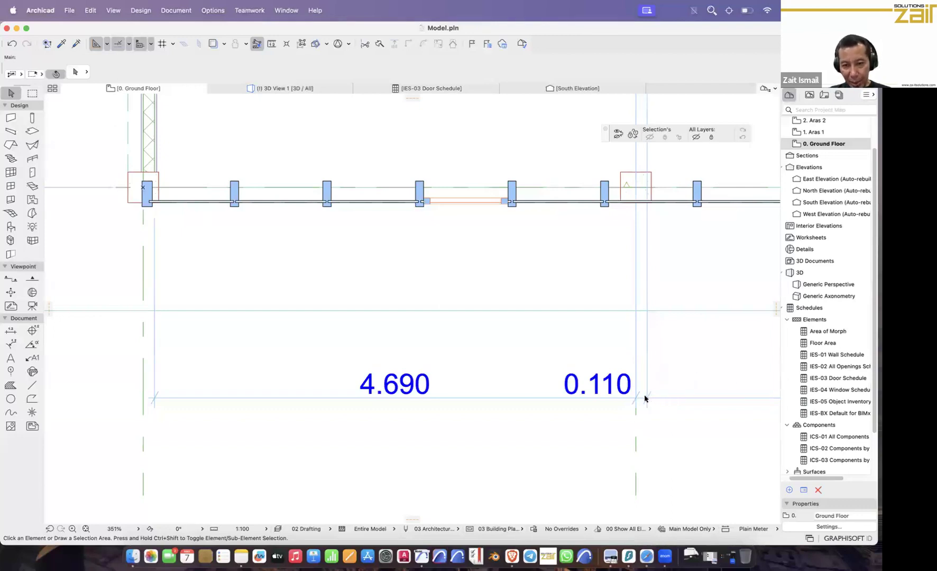
scroll(280, 389, left, 5)
scroll(281, 389, up, 1)
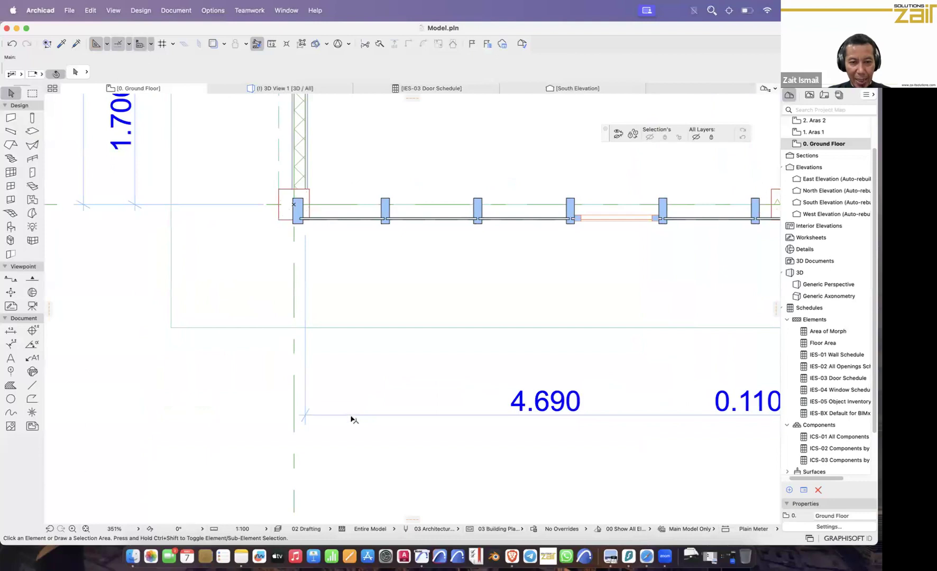
click(369, 415)
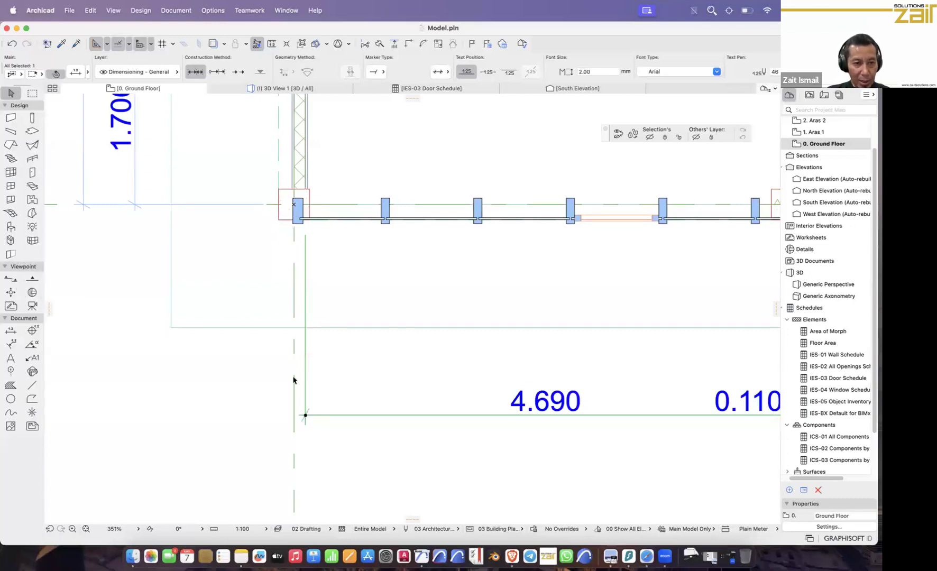
click(11, 332)
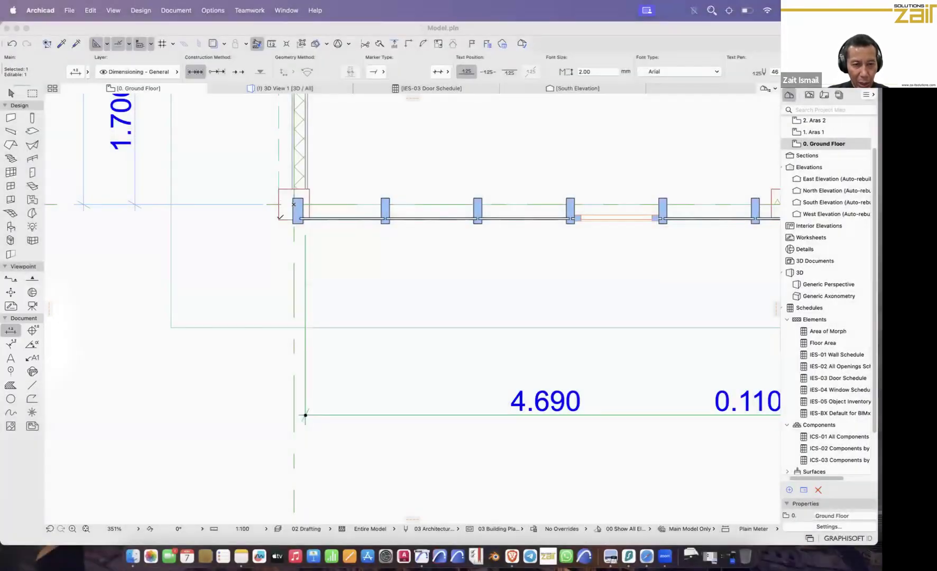
click(279, 217)
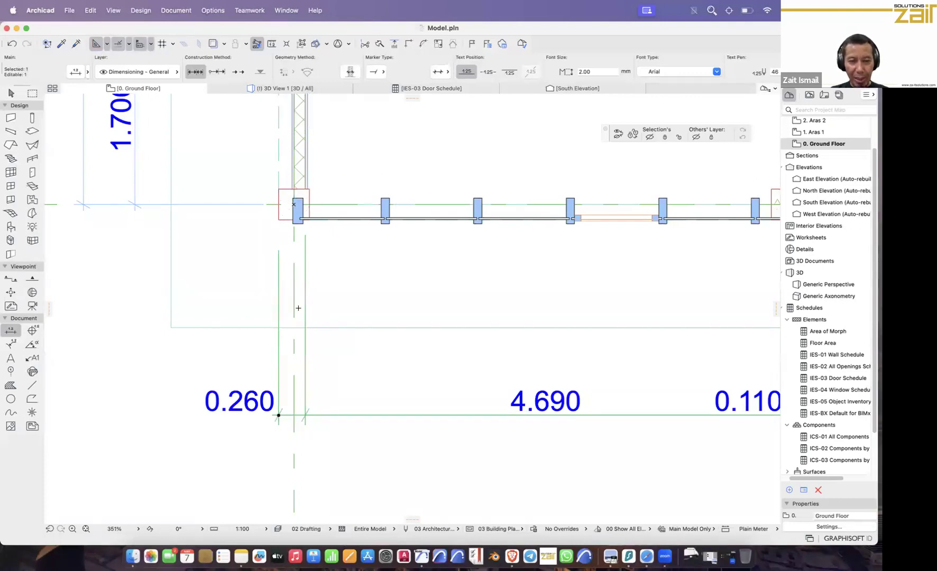
Step: Remove the dimension point just east of grid 1 from the south dimension chain and delete the whole chain
click(11, 93)
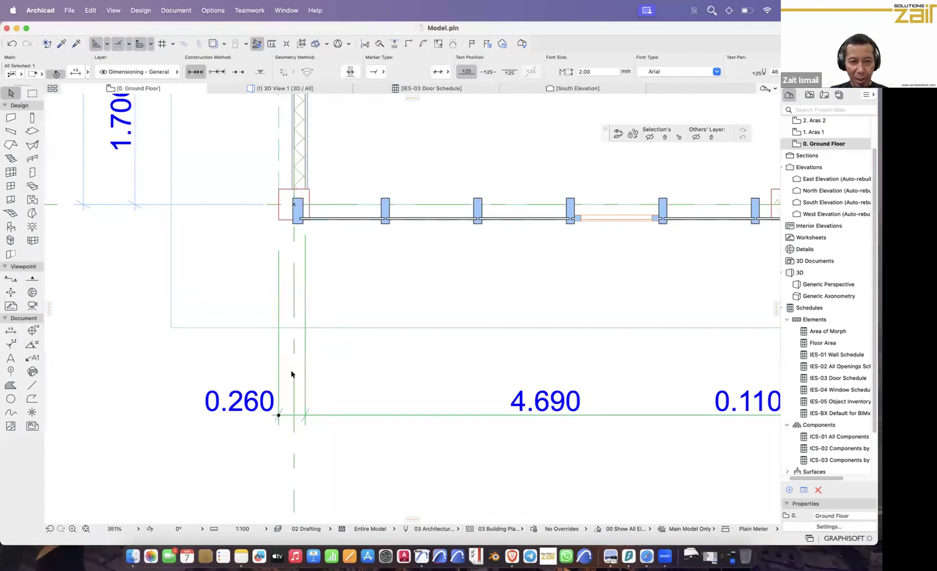
click(306, 416)
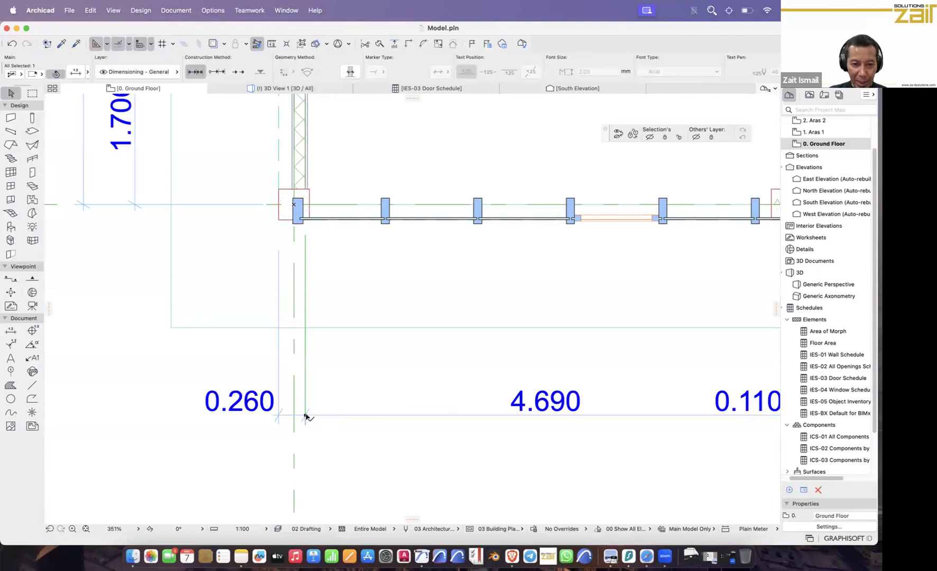
key(Delete)
scroll(388, 386, down, 5)
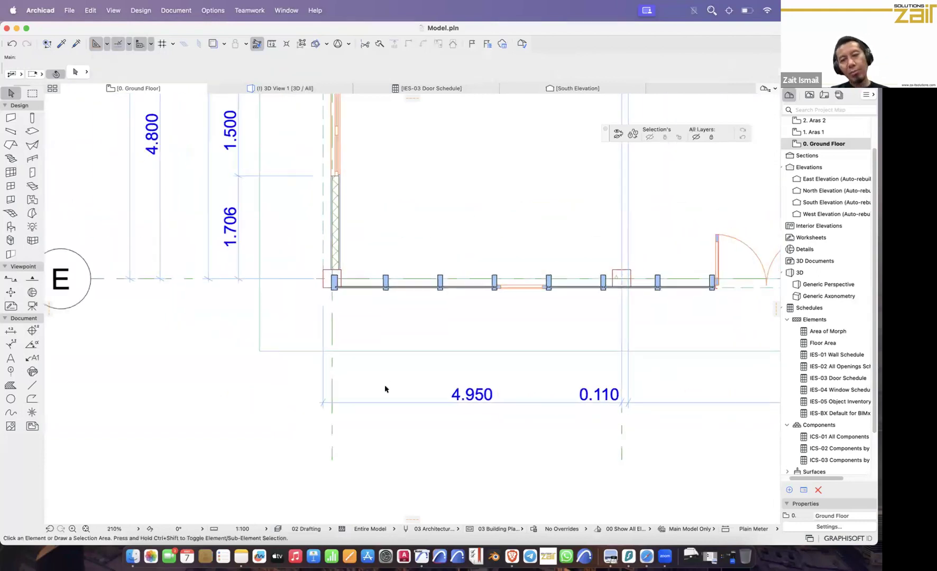
click(511, 401)
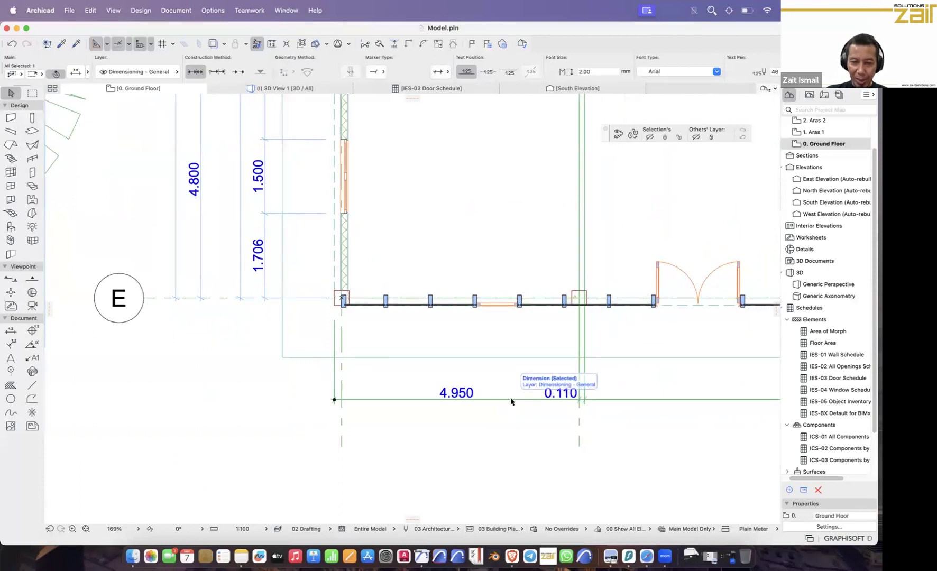
key(Delete)
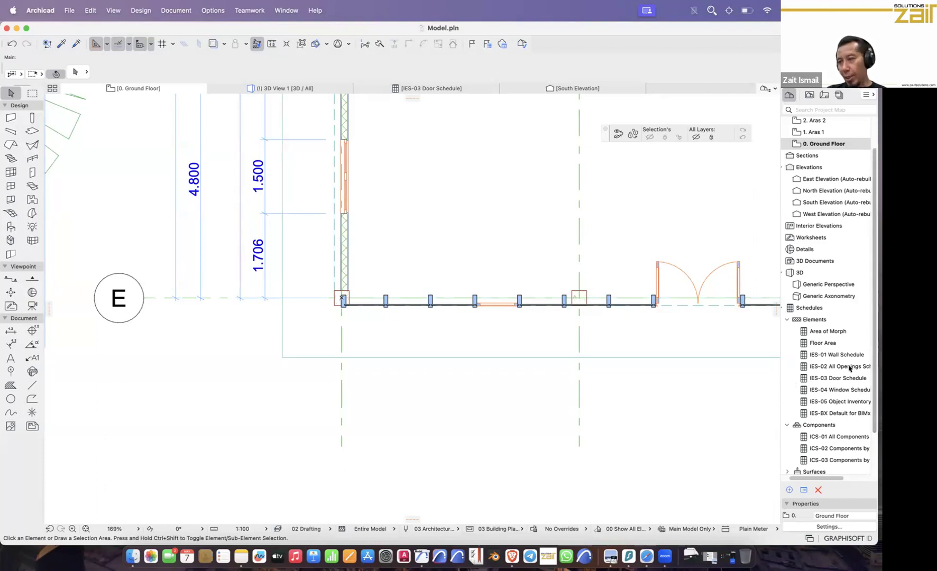
Step: Create a new Components schedule scheme named Composite without an ID
scroll(829, 296, down, 3)
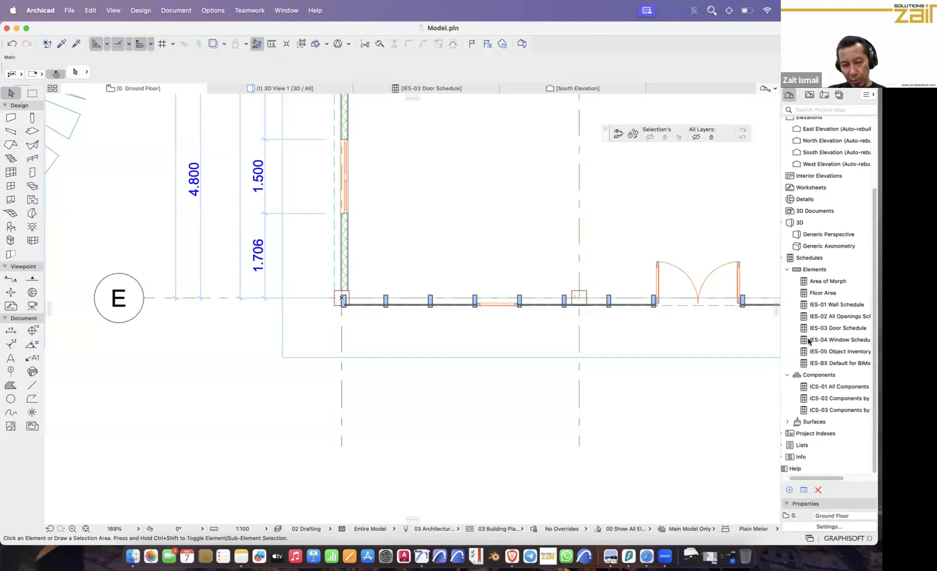
right_click(831, 391)
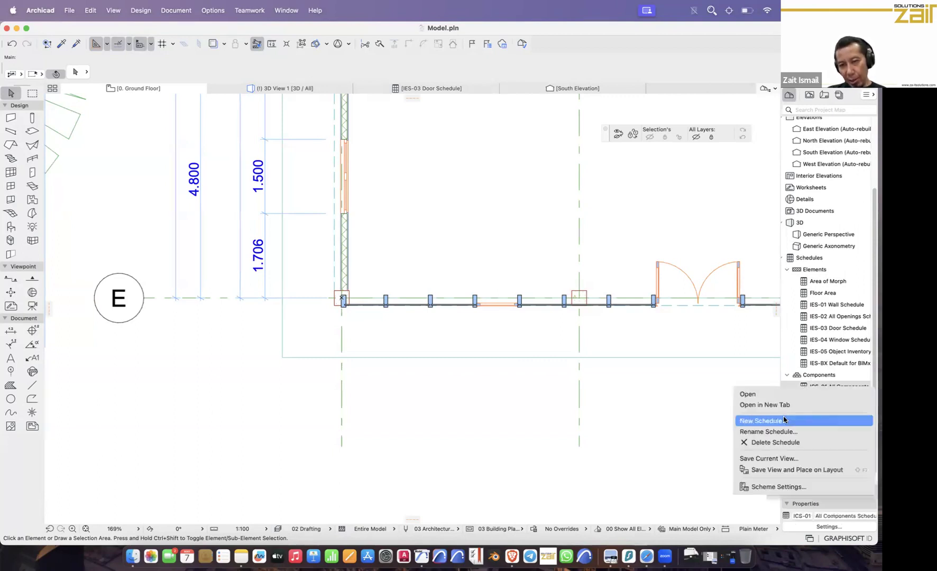
click(784, 421)
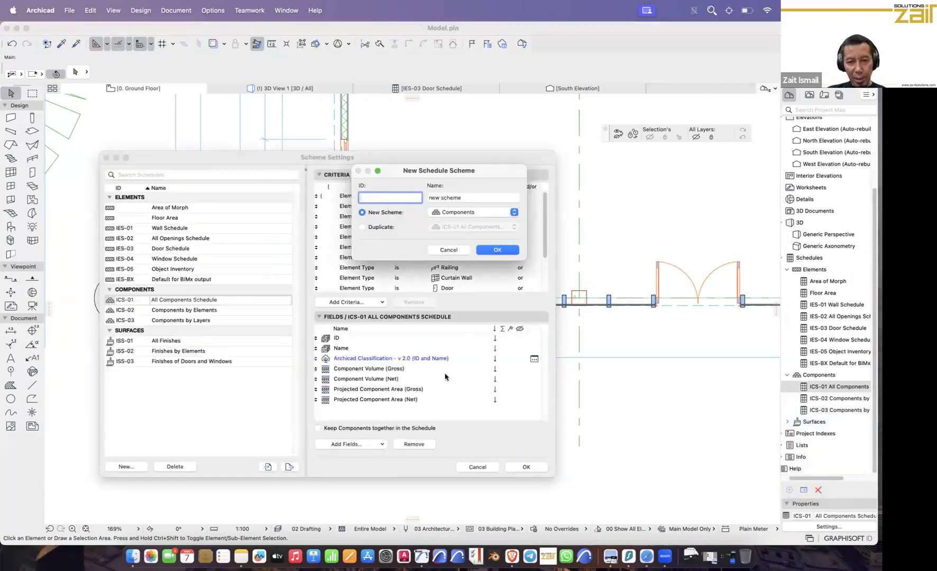
key(Tab)
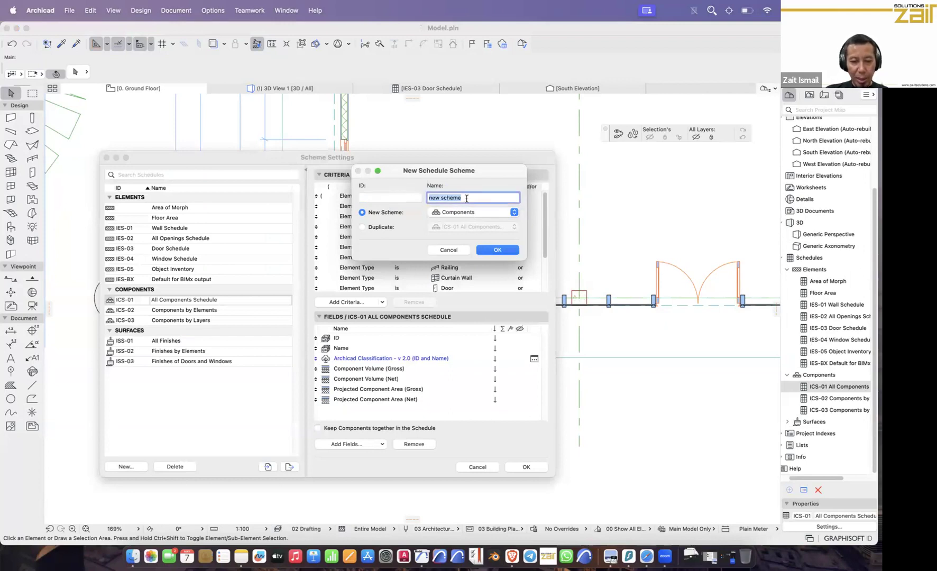
text(Composite)
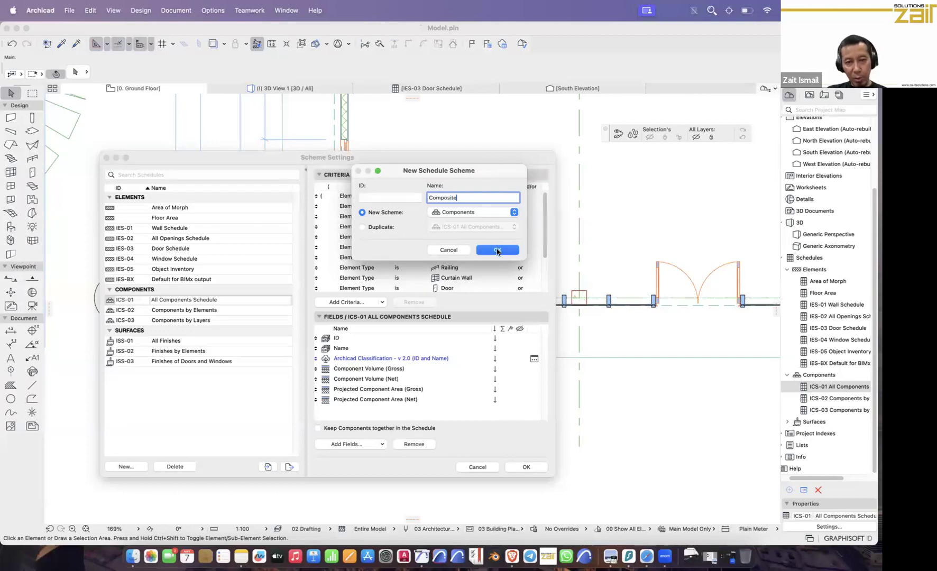
click(497, 251)
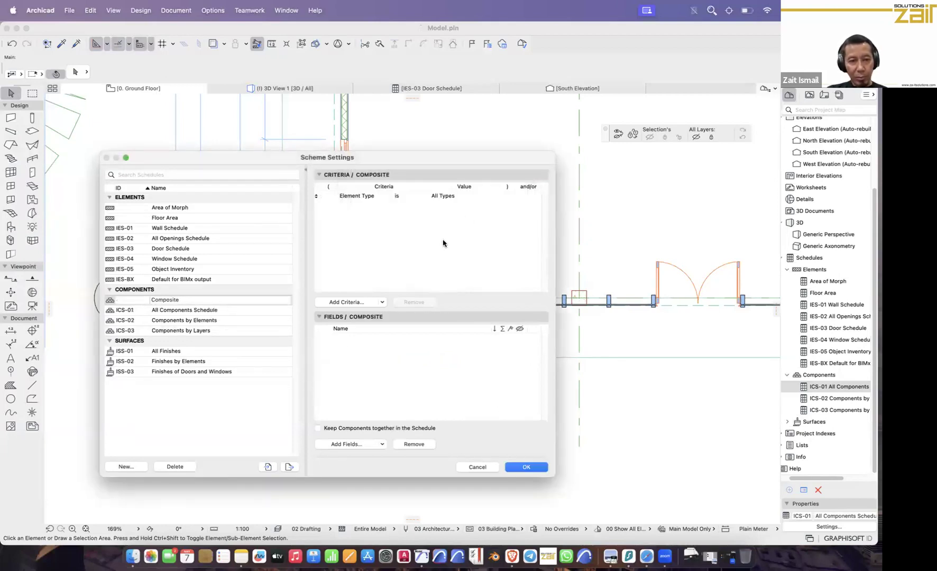
Step: Show the criteria and fields of ICS-01 All Components Schedule, confirm the scheme settings, and select that schedule in the project map
click(226, 310)
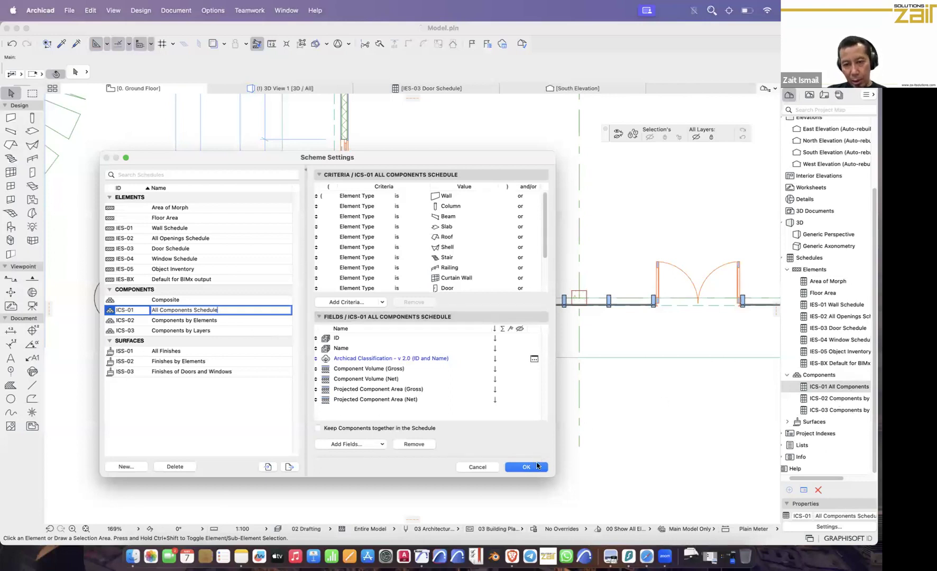
key(Return)
click(834, 399)
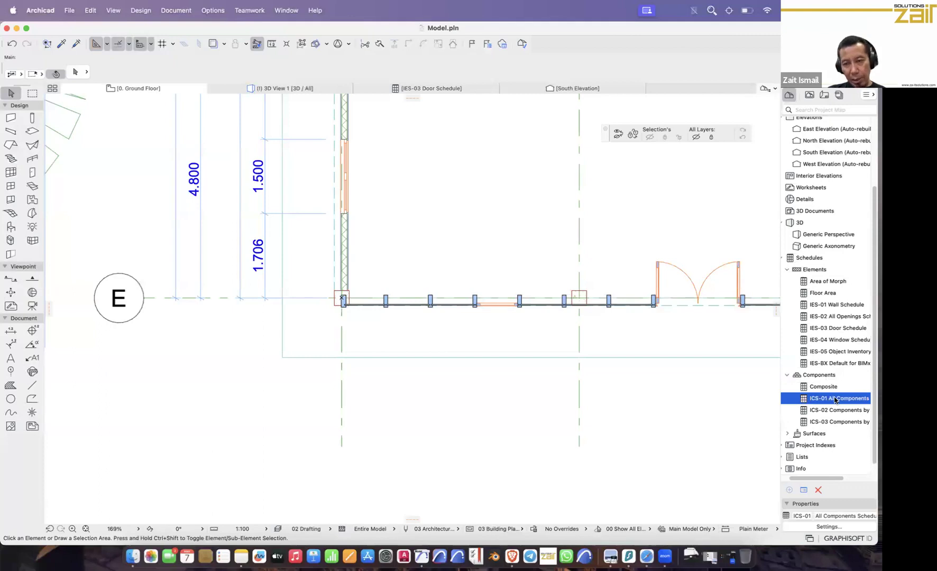
Step: Open the ICS-01 All Components Schedule and examine its volume and area columns
double_click(834, 399)
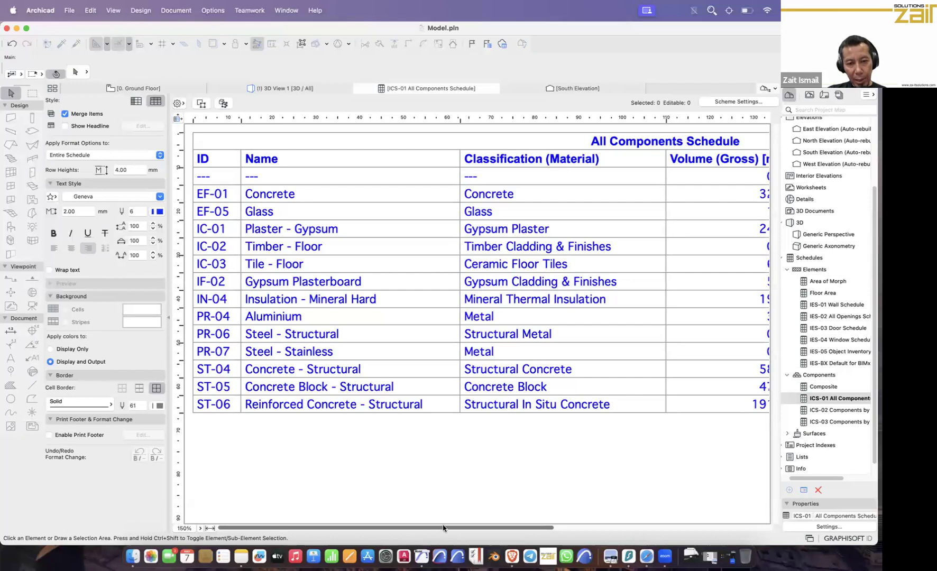
scroll(443, 528, right, 10)
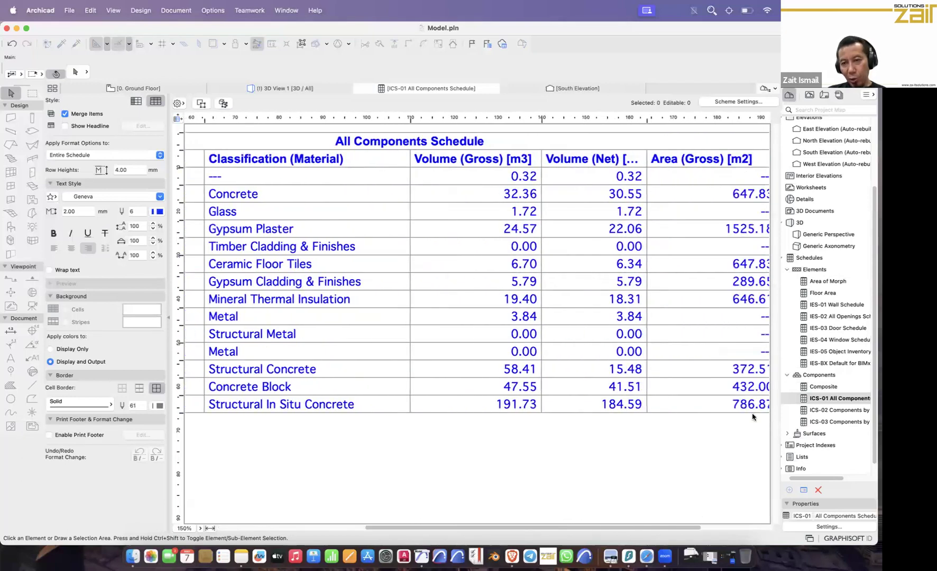
Step: Delete the Composite schedule from the Components schedules and confirm the deletion
click(824, 387)
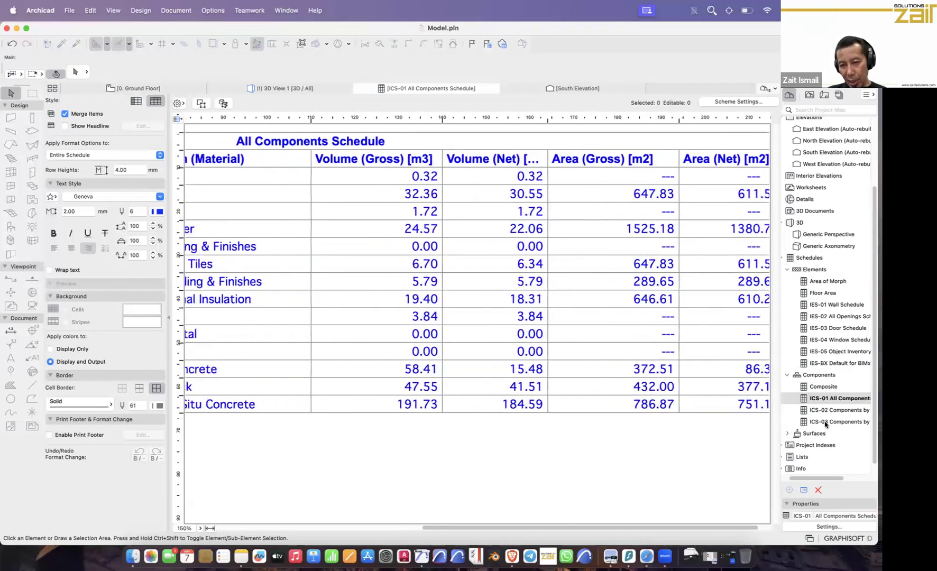
click(818, 490)
click(482, 233)
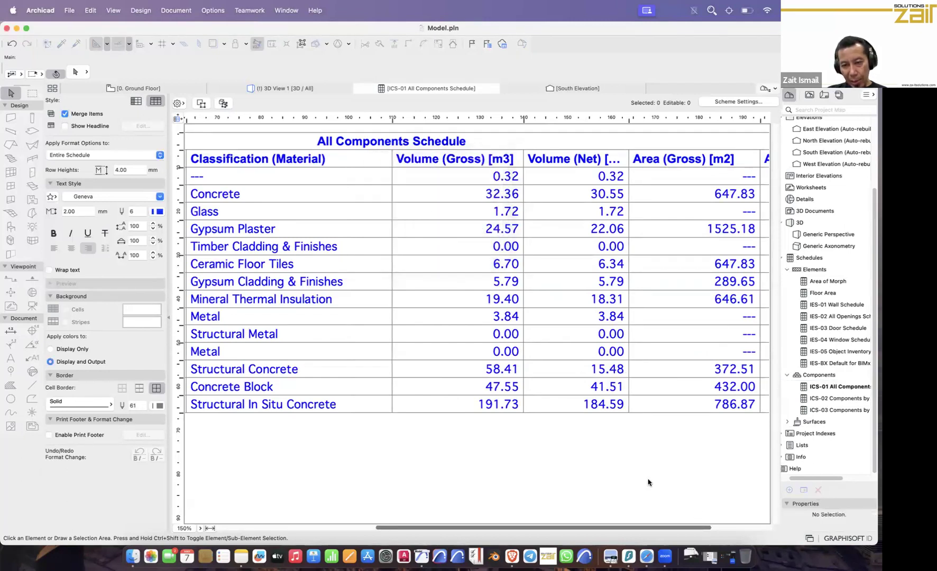
Step: Fit the ICS-01 All Components Schedule to the window width and review its scheme criteria and fields without changing them
click(830, 388)
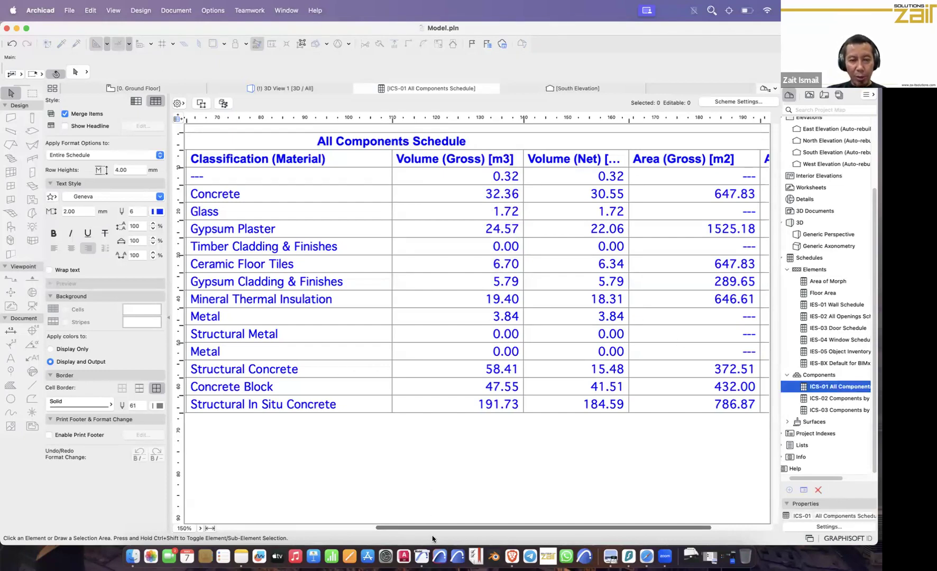
click(210, 529)
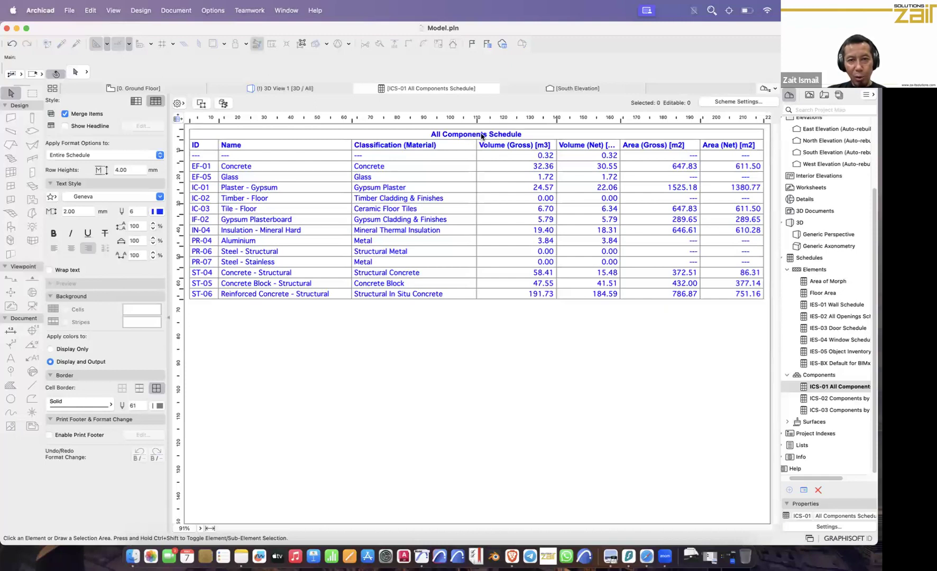
click(728, 101)
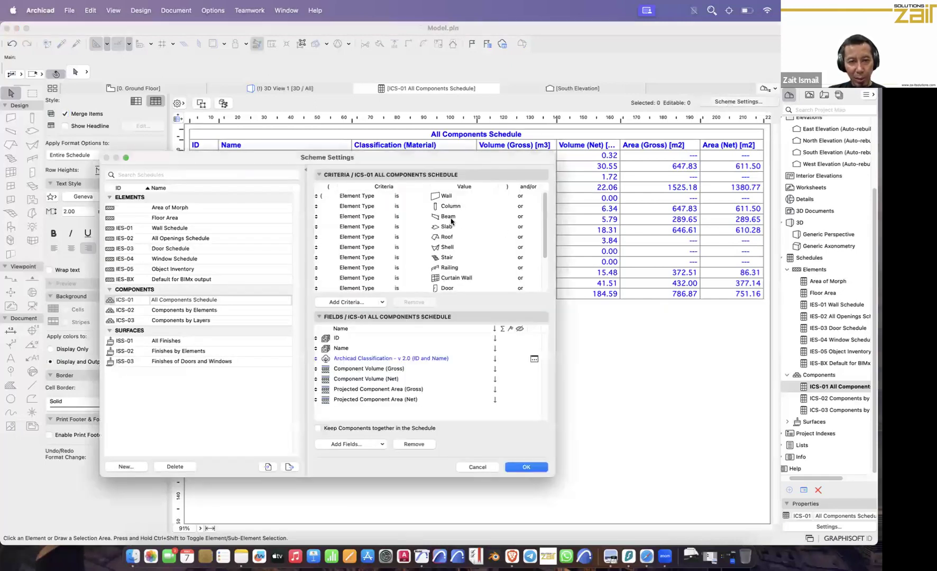
drag(549, 248, 552, 273)
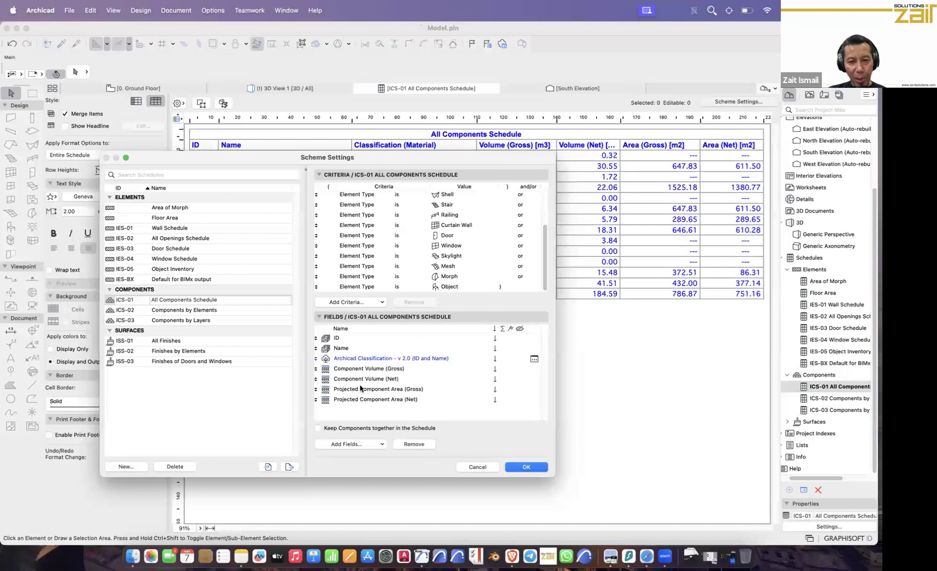
click(476, 467)
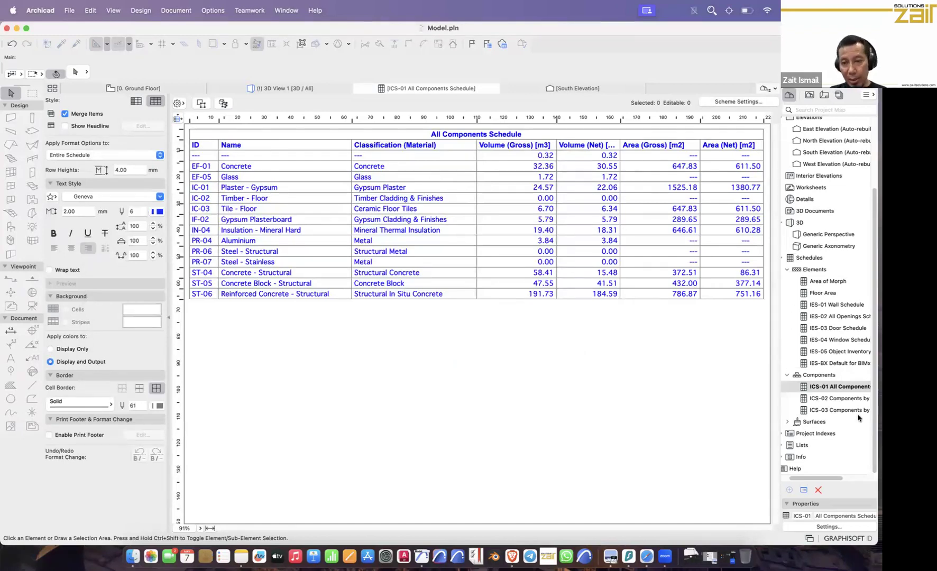
Step: Widen the Project Map to read full schedule names and view the ICS-02 Components by Elements schedule at 100% zoom
click(845, 400)
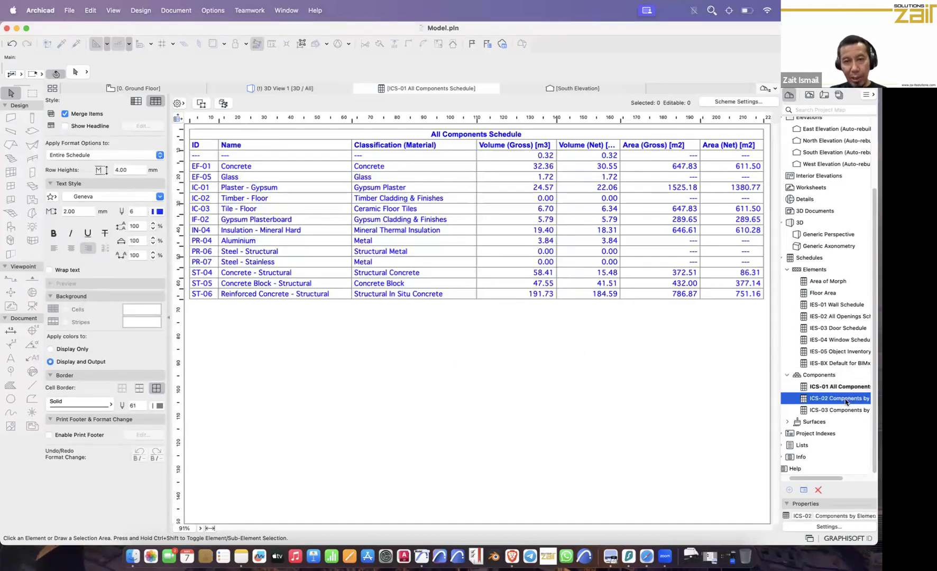
drag(779, 404, 757, 410)
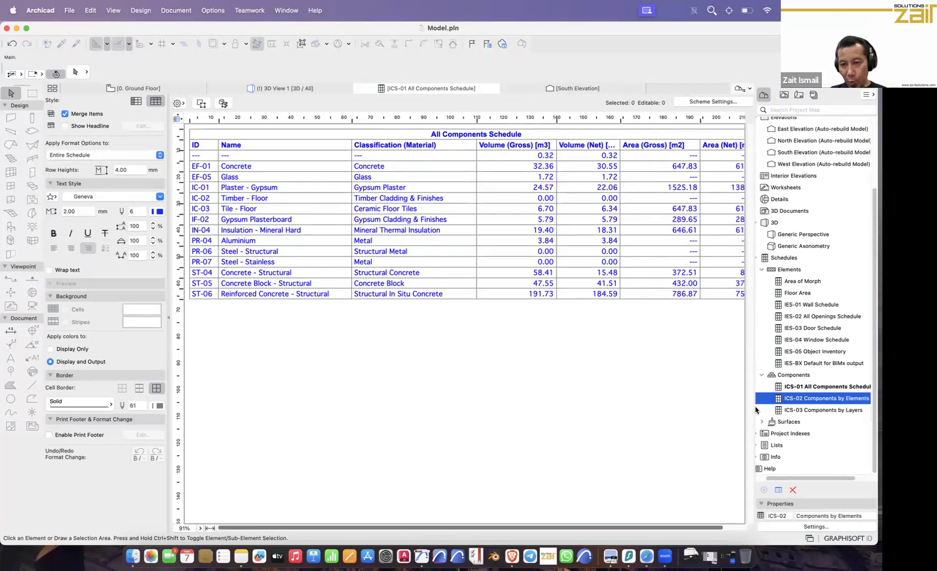
double_click(836, 401)
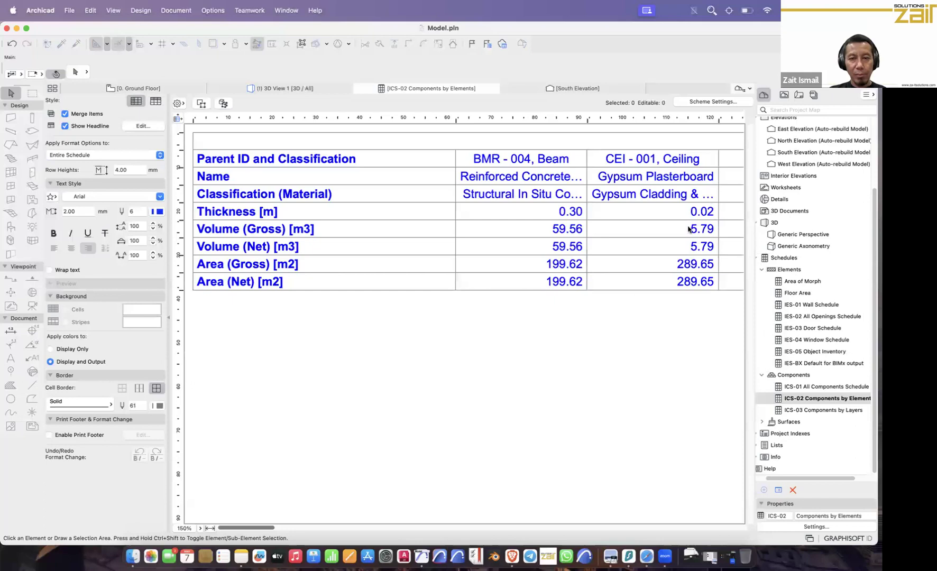
click(213, 527)
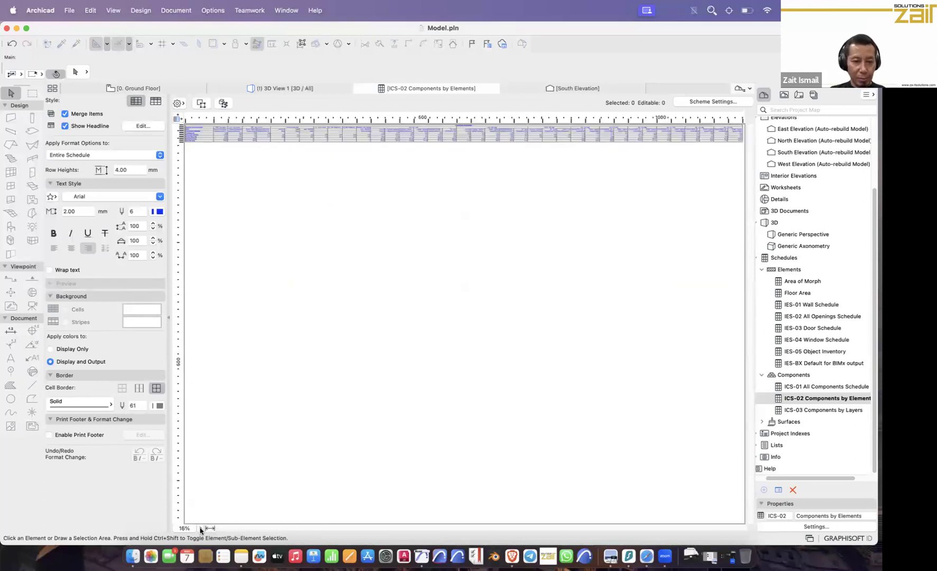
click(201, 530)
click(219, 513)
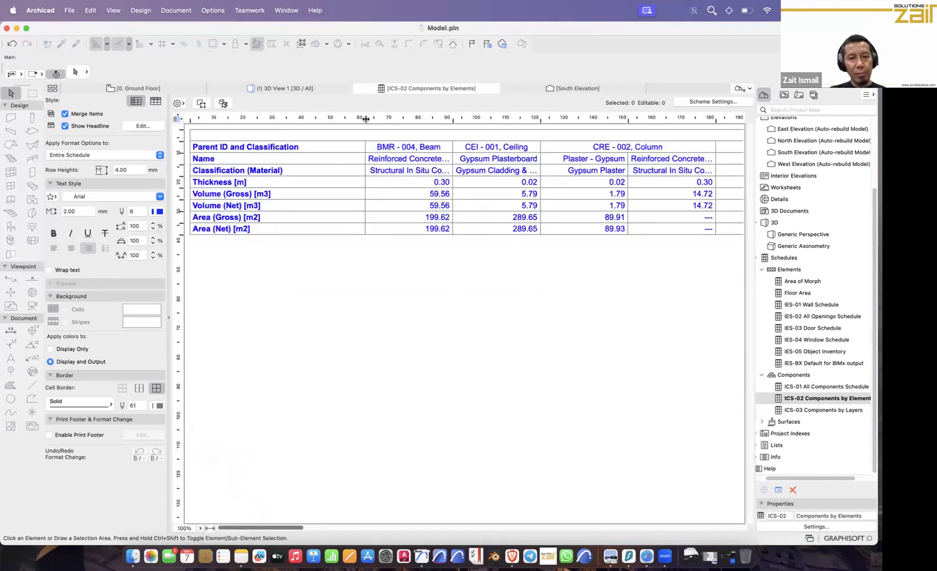
Step: Fit the width of the Parent ID and Classification column to its content
double_click(366, 119)
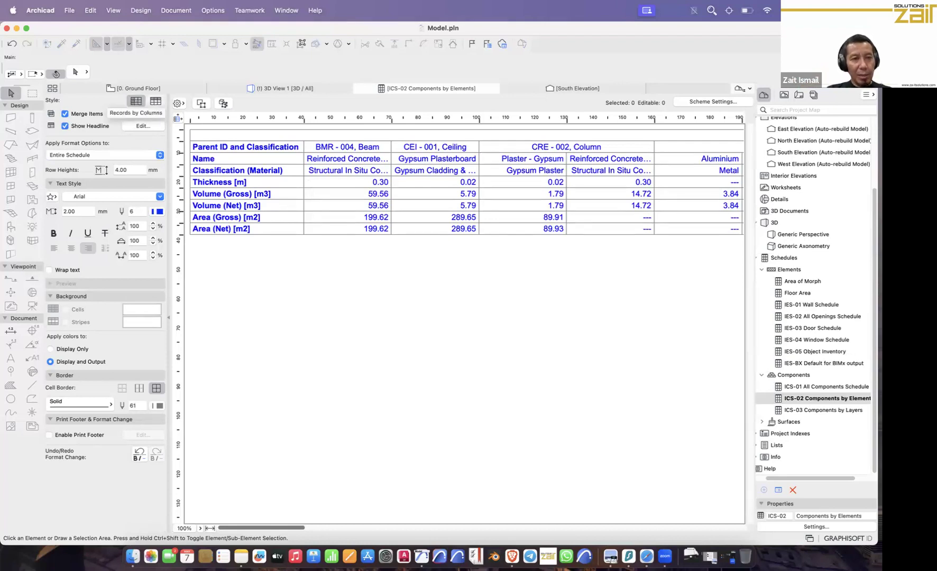
key(F1)
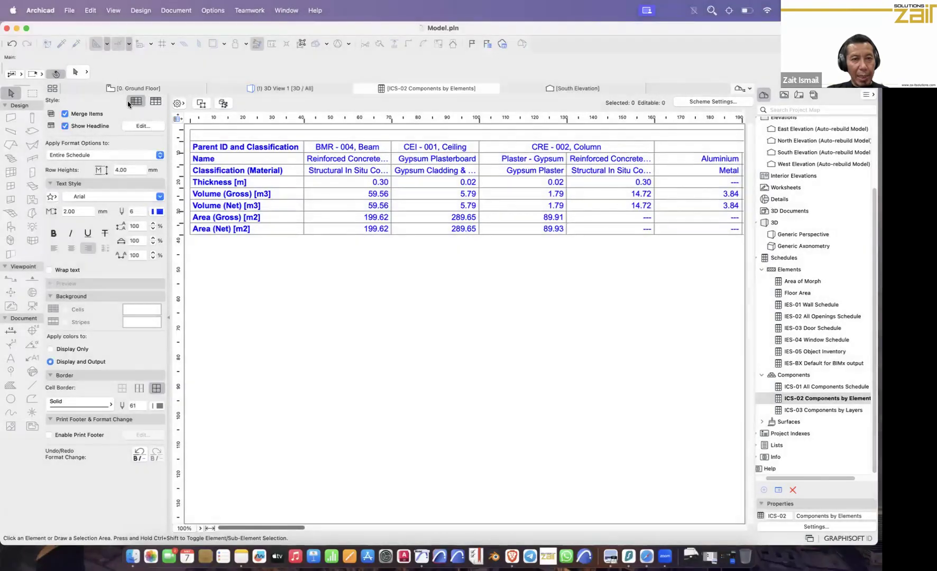
Step: Try the records-by-rows layout on the Components by Elements schedule and return it to records by columns
click(156, 101)
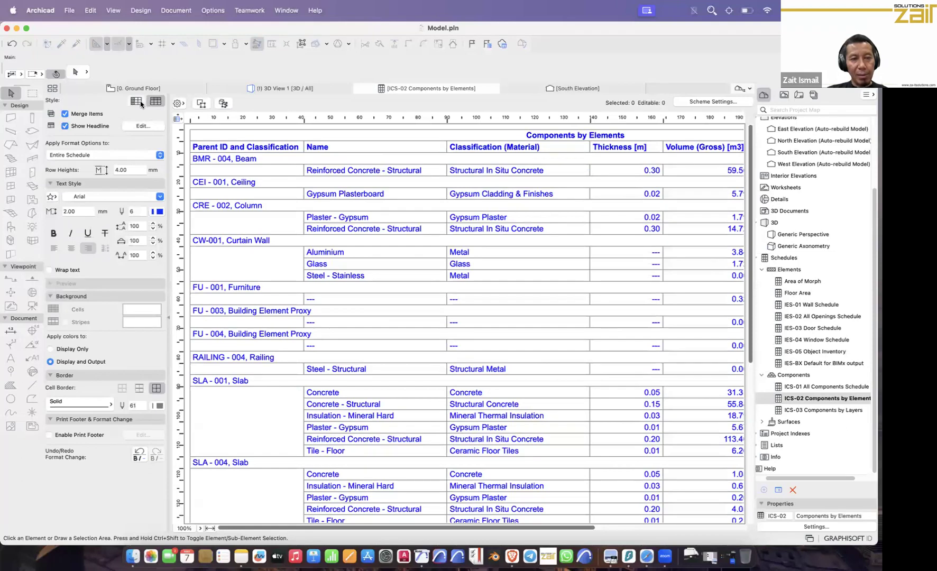
click(143, 101)
click(155, 102)
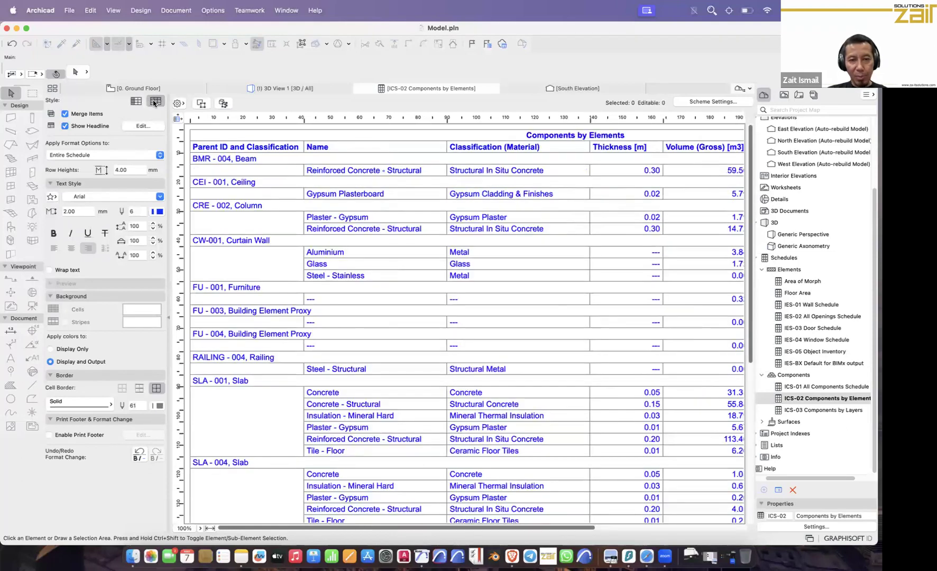
click(139, 101)
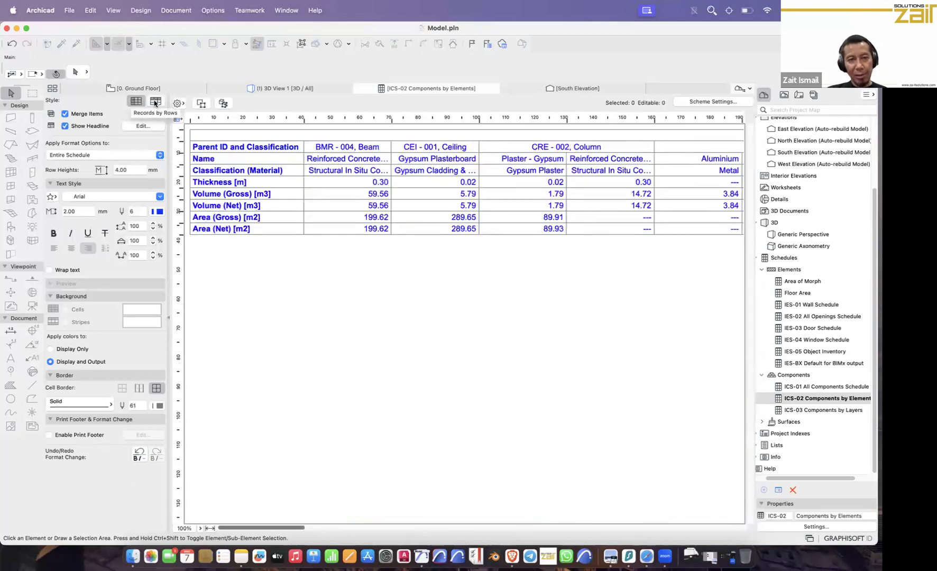
Step: Open the Floor Area schedule, try its records-by-columns layout, and restore records by rows
double_click(810, 392)
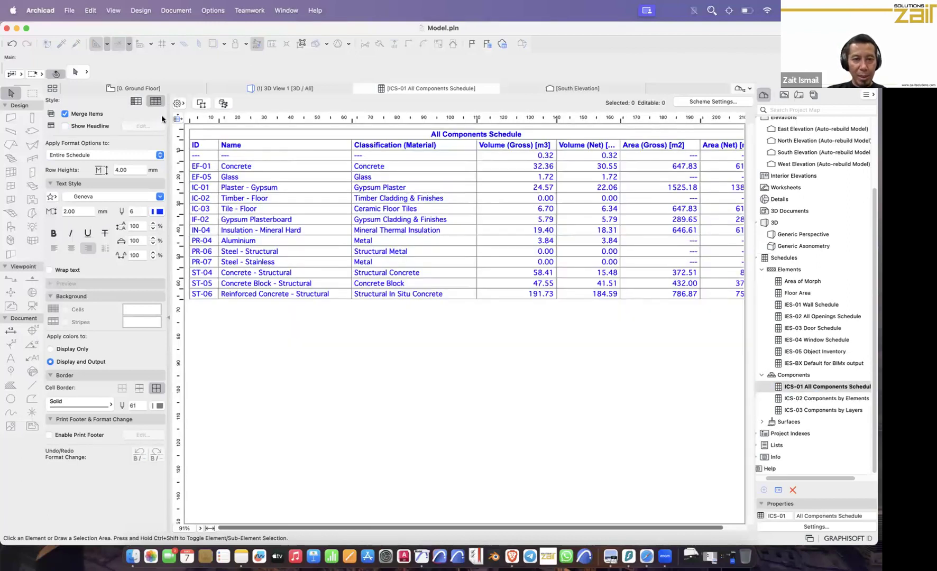
double_click(797, 292)
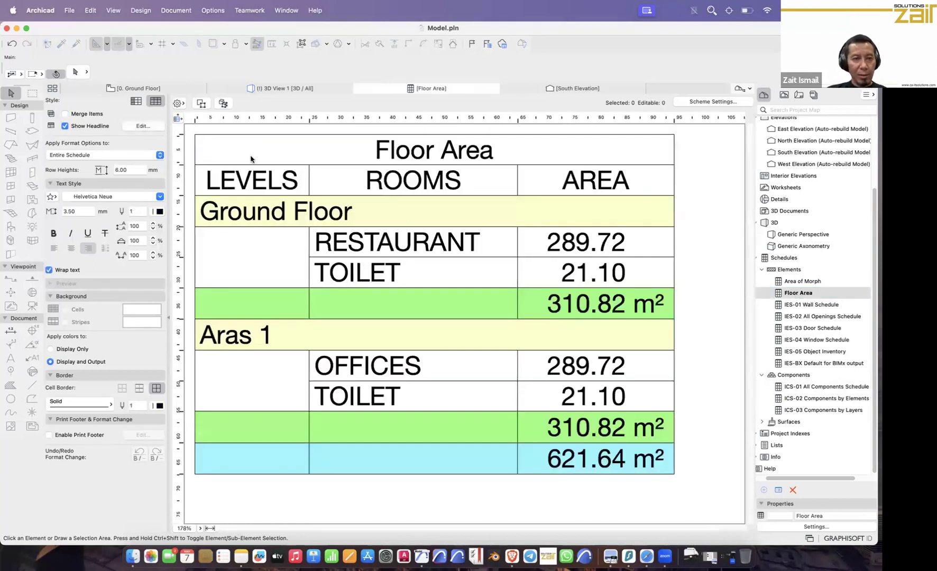
click(136, 102)
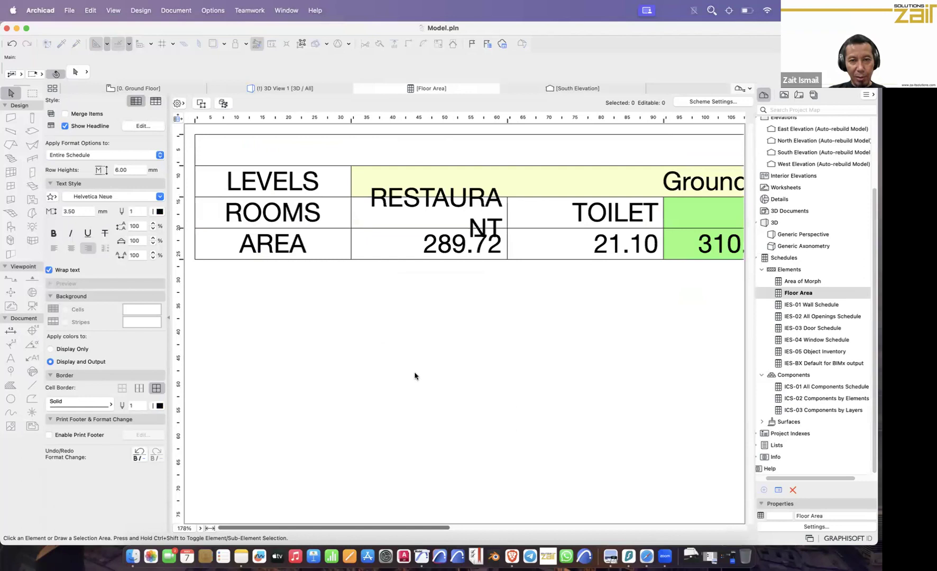
drag(380, 527, 423, 525)
scroll(310, 499, left, 5)
click(156, 101)
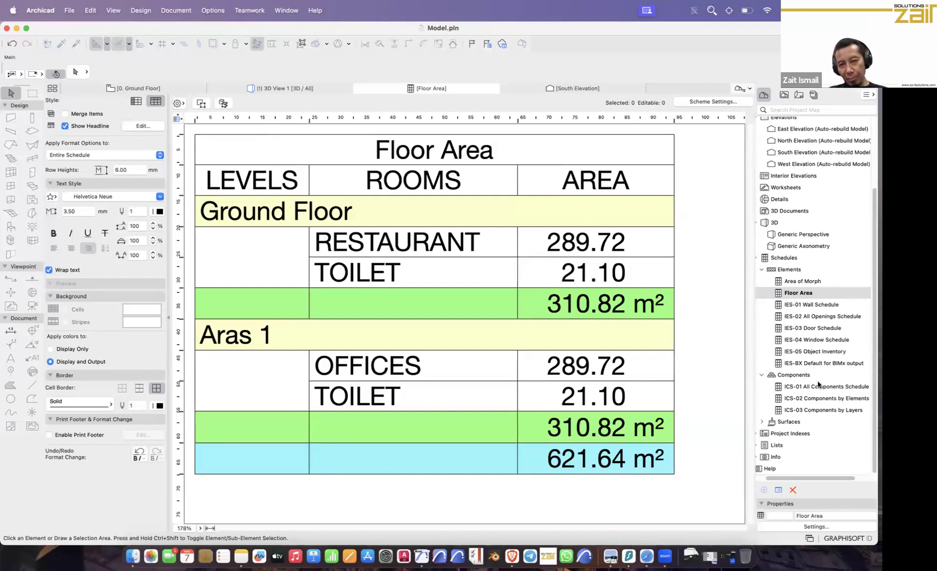
Step: Open the ICS-03 Components by Layers schedule and review its columns and scheme settings without changing them
click(816, 400)
double_click(818, 411)
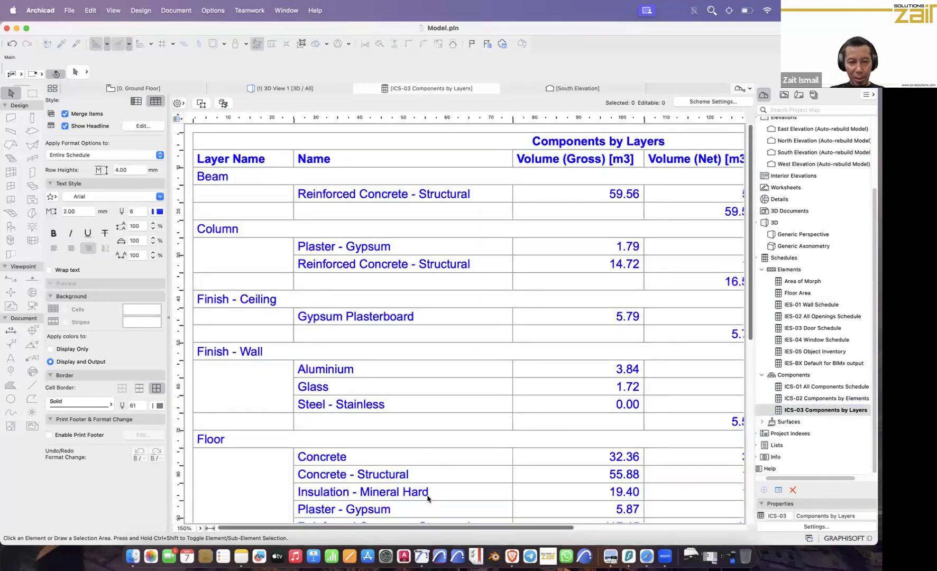
mouse_move(444, 529)
mouse_down()
mouse_move(667, 521)
mouse_move(437, 521)
mouse_up()
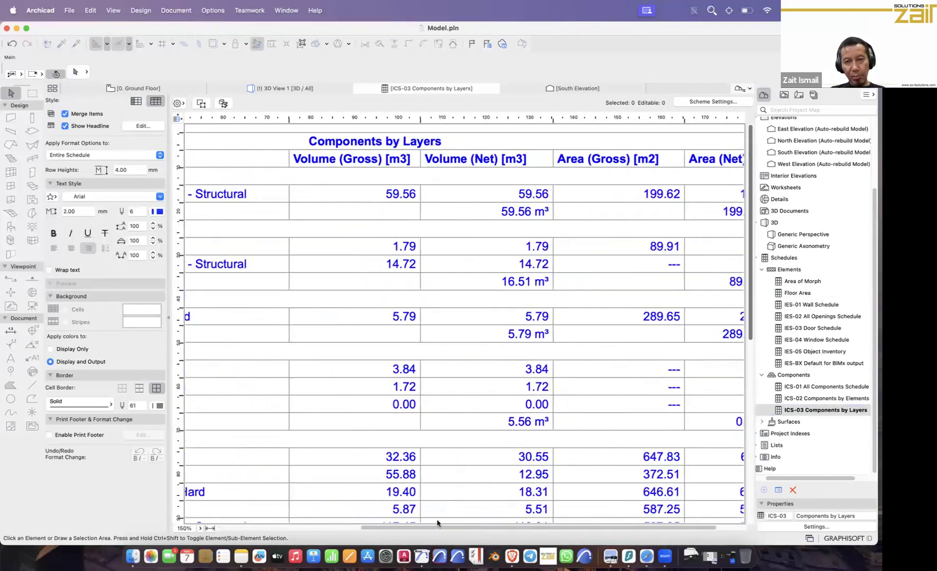
click(714, 101)
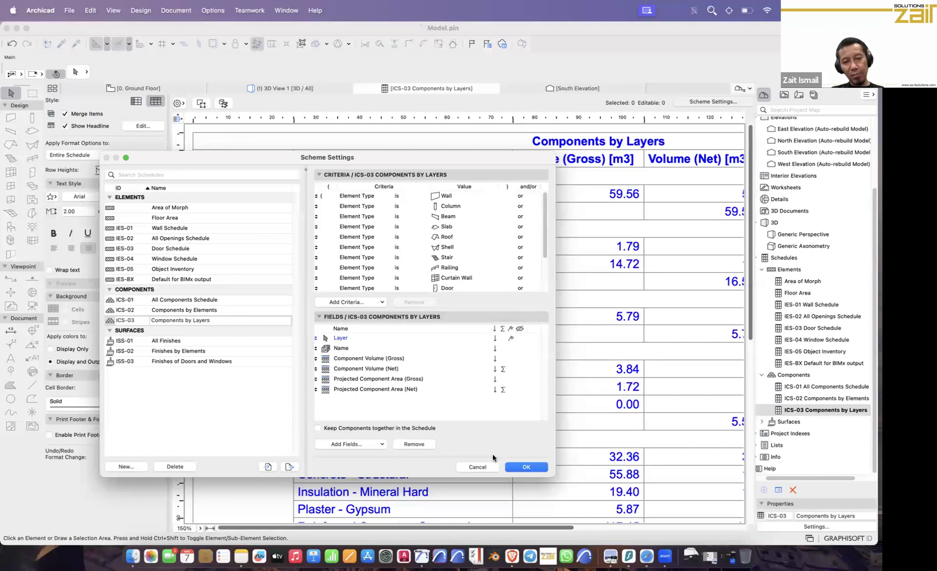
click(476, 468)
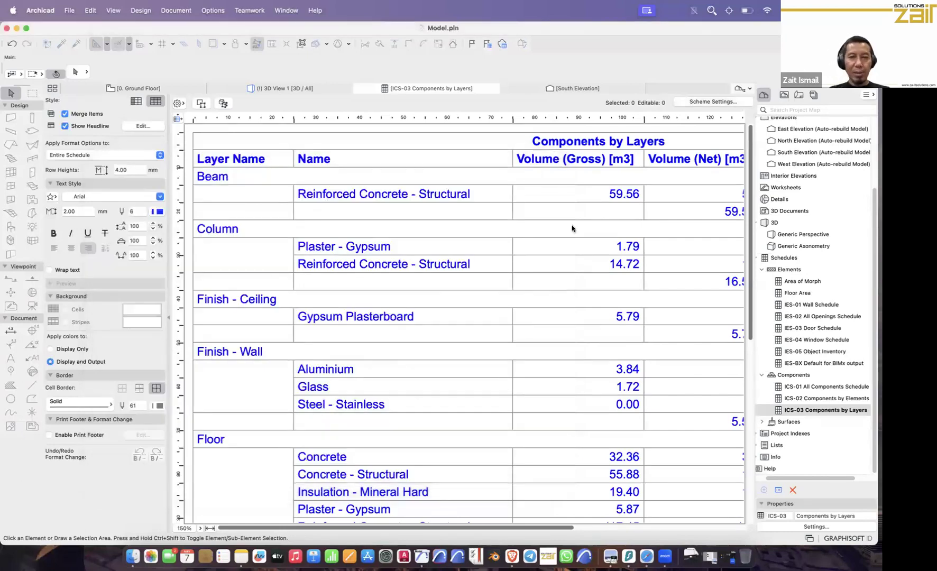
Step: Close the Components by Layers schedule and examine the restaurant area on the Ground Floor plan
click(358, 89)
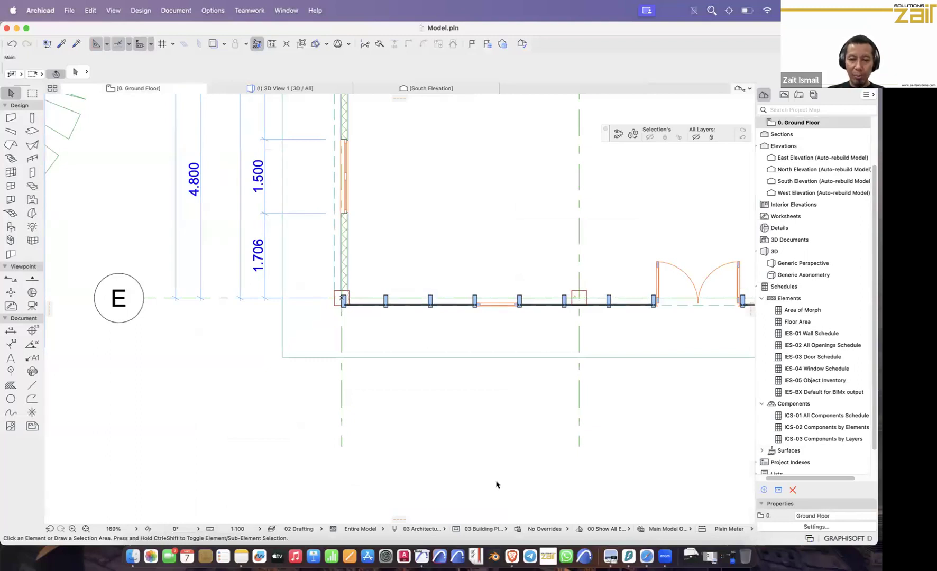
scroll(495, 306, down, 5)
scroll(499, 300, down, 1)
middle_drag(499, 299, 333, 448)
scroll(374, 417, right, 3)
scroll(375, 416, up, 2)
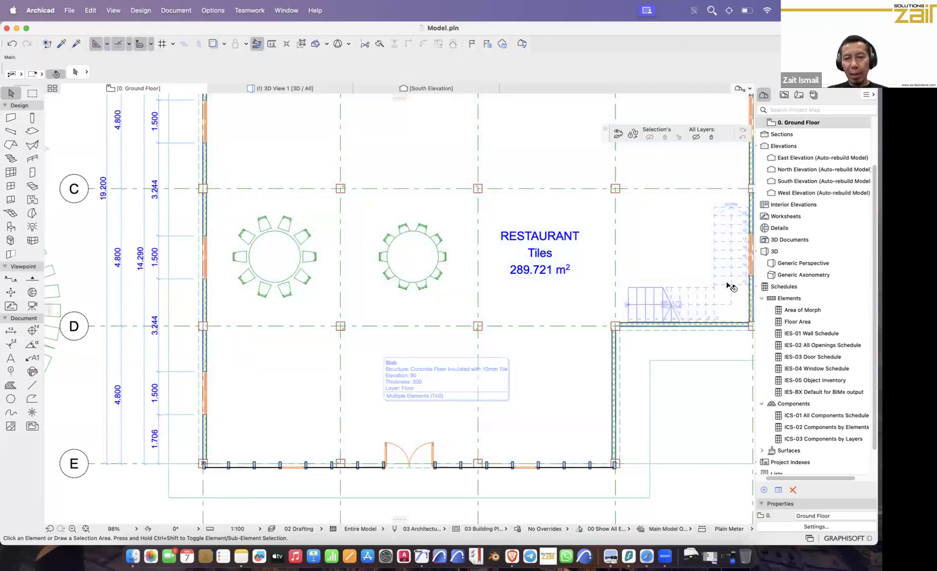
Step: Open the Floor Area schedule and inspect the editable text of its ROOMS header, leaving it unedited
double_click(798, 323)
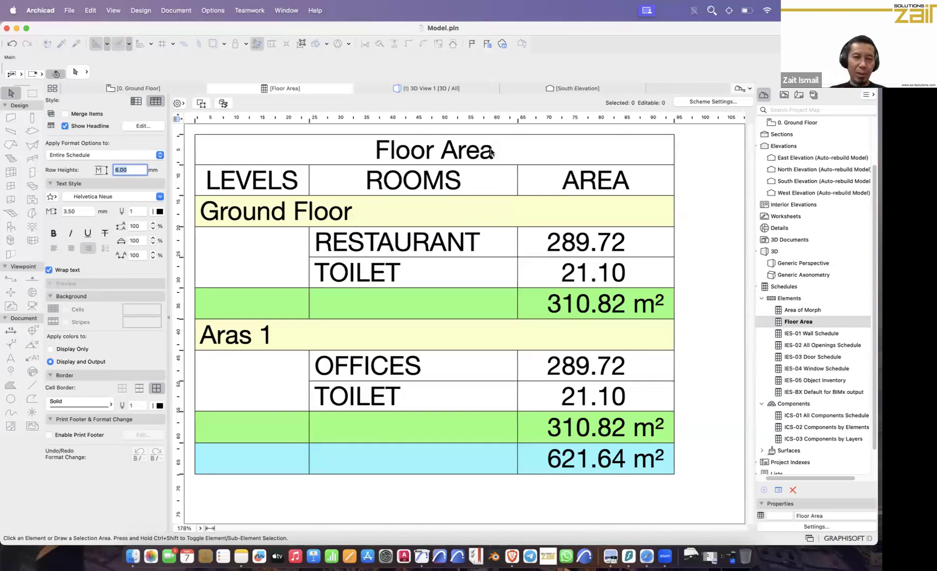
click(454, 173)
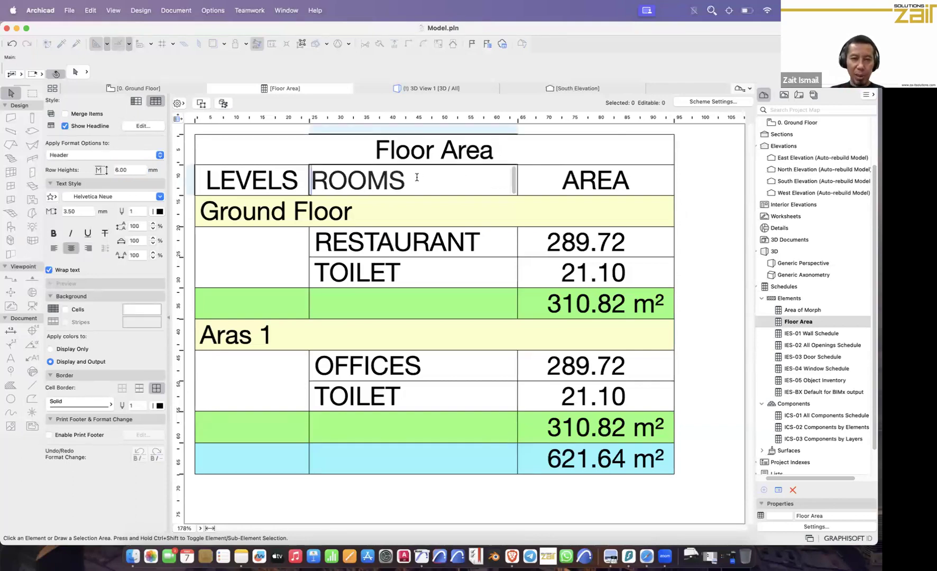
drag(417, 177, 349, 177)
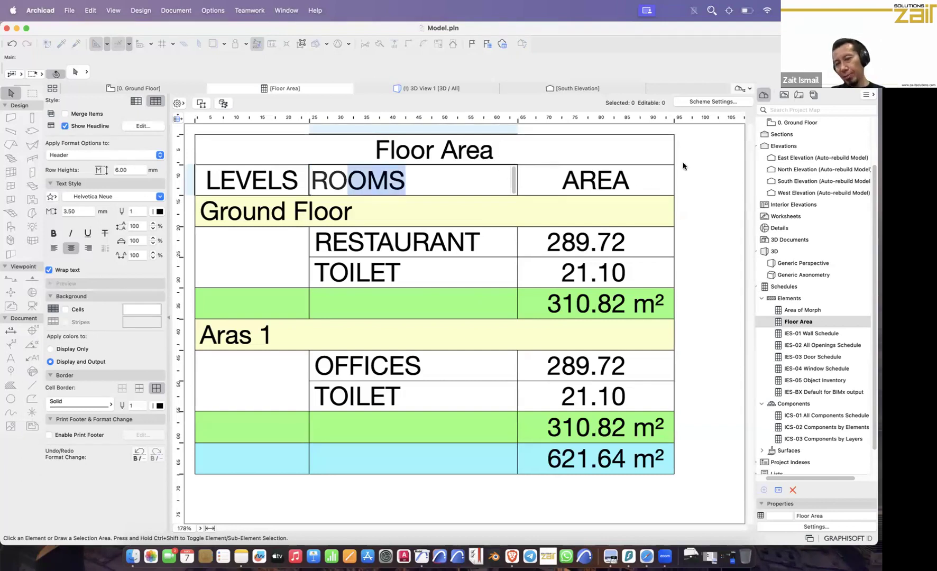
click(721, 183)
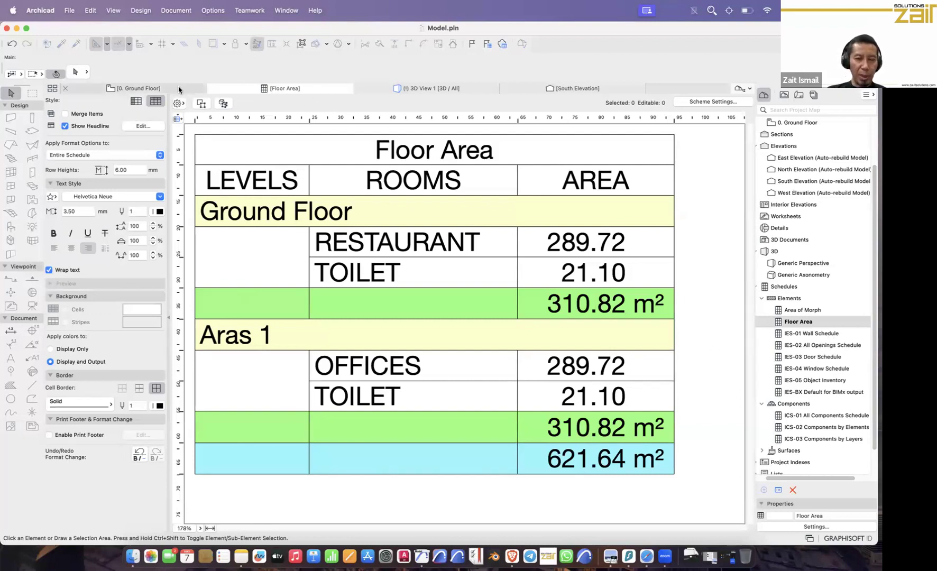
Step: Return to the Ground Floor plan and select the round dining table beside the RESTAURANT zone label
mouse_move(179, 89)
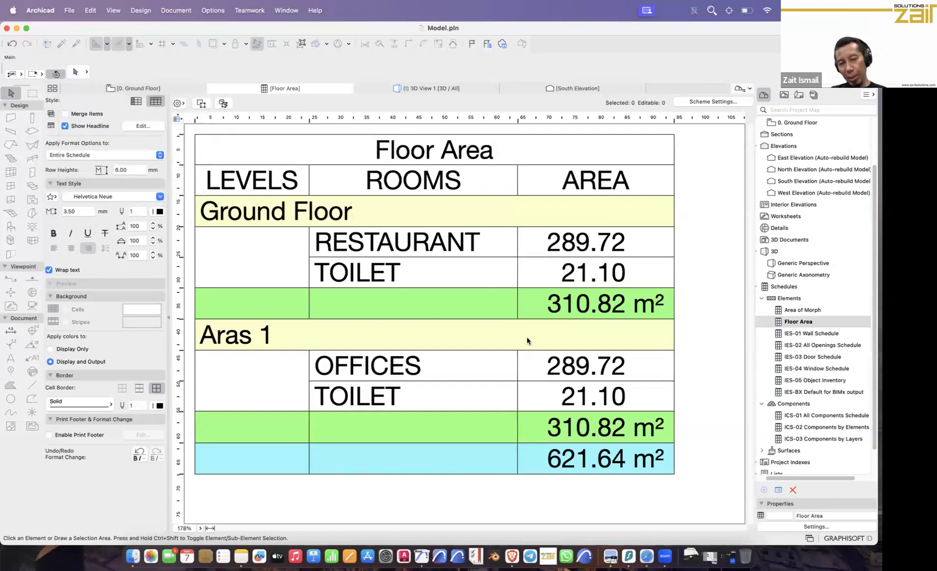
click(151, 89)
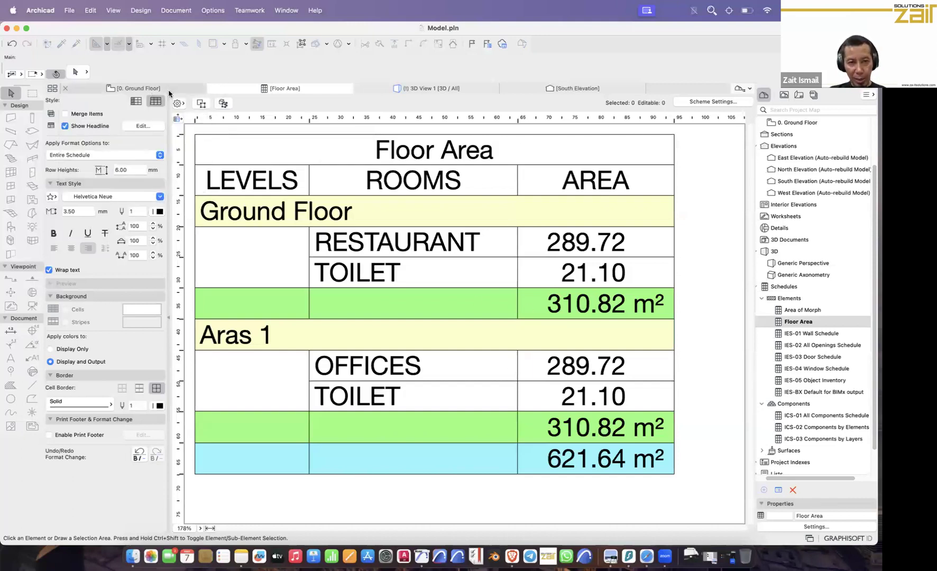
scroll(391, 327, down, 6)
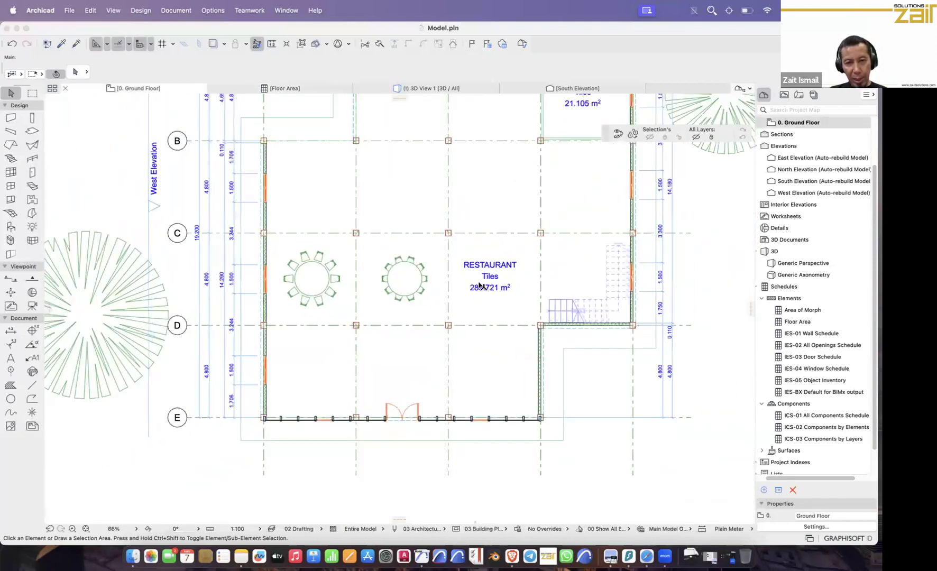
scroll(285, 285, up, 4)
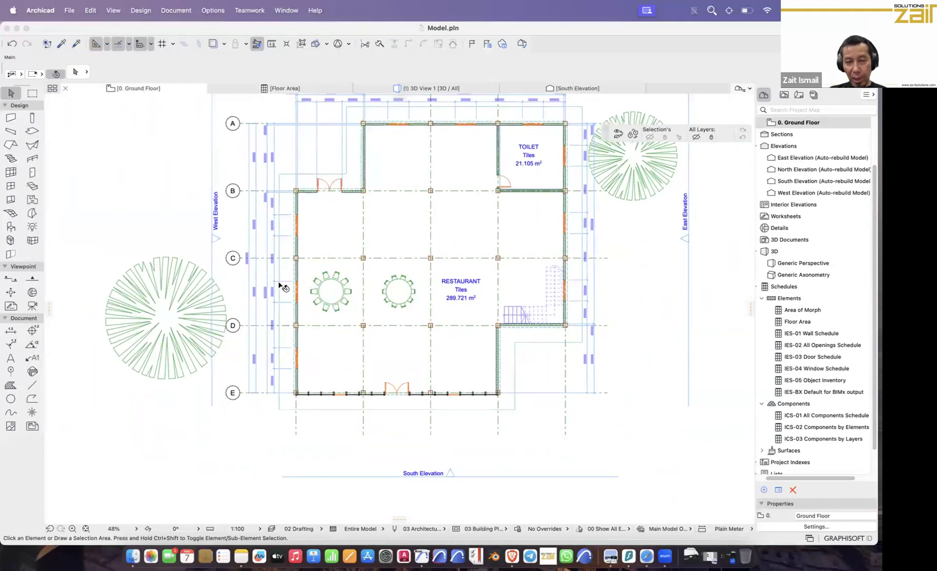
scroll(365, 307, up, 2)
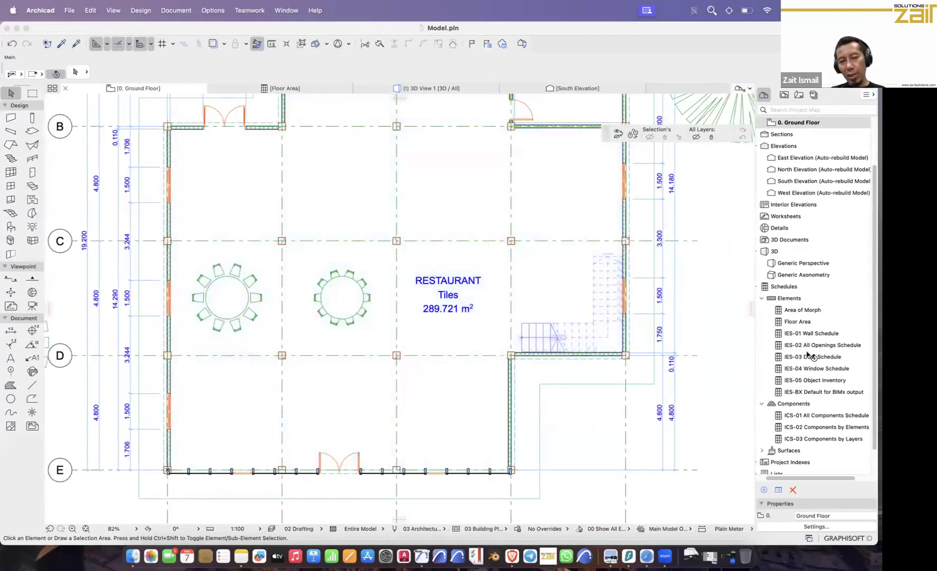
click(362, 308)
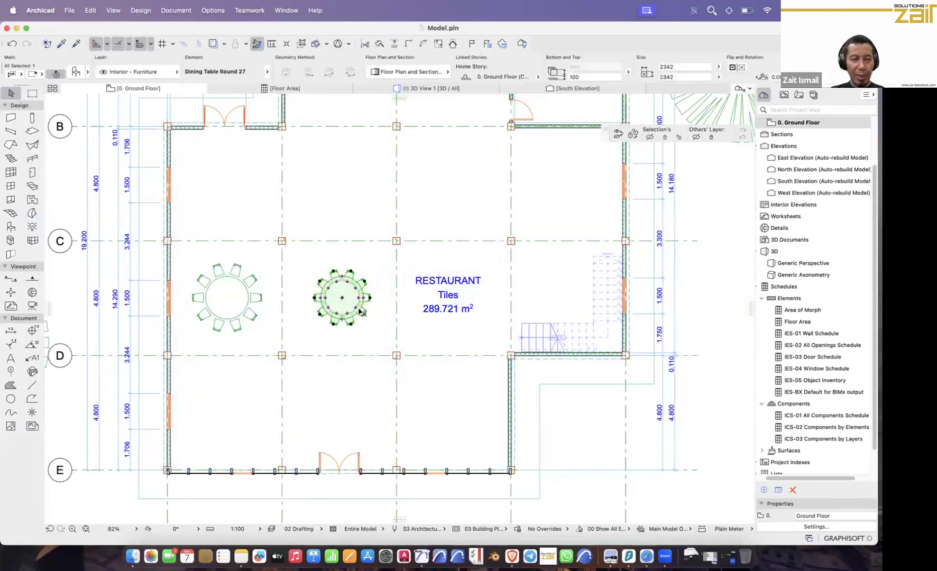
Step: Review the Floor Area schedule's criteria and fields in its scheme settings, cancel without changes, and close the schedule
double_click(793, 321)
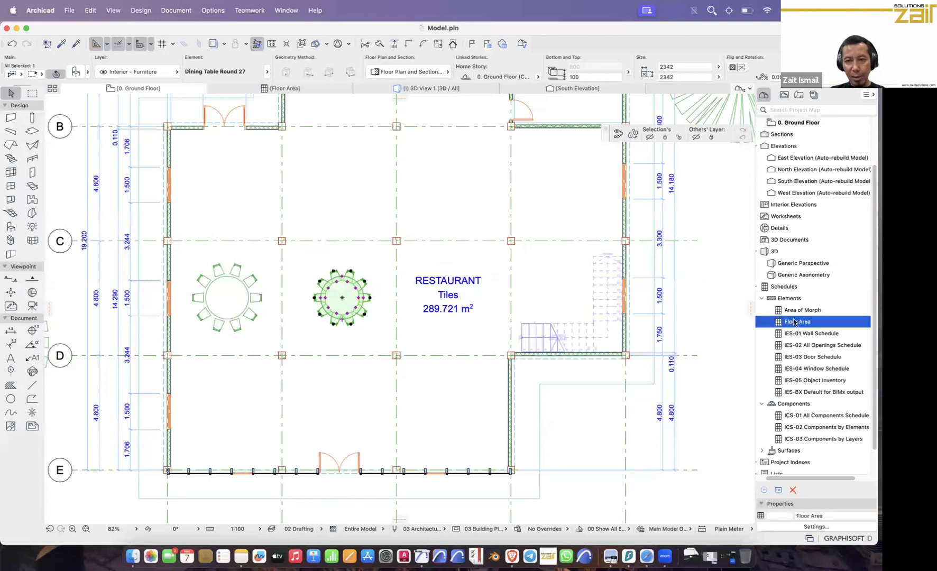
click(691, 103)
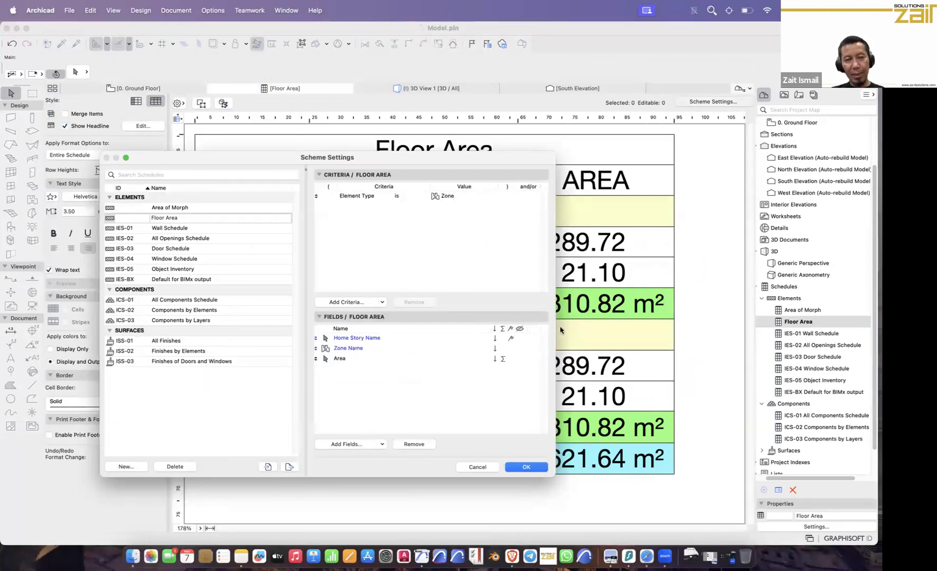
click(477, 467)
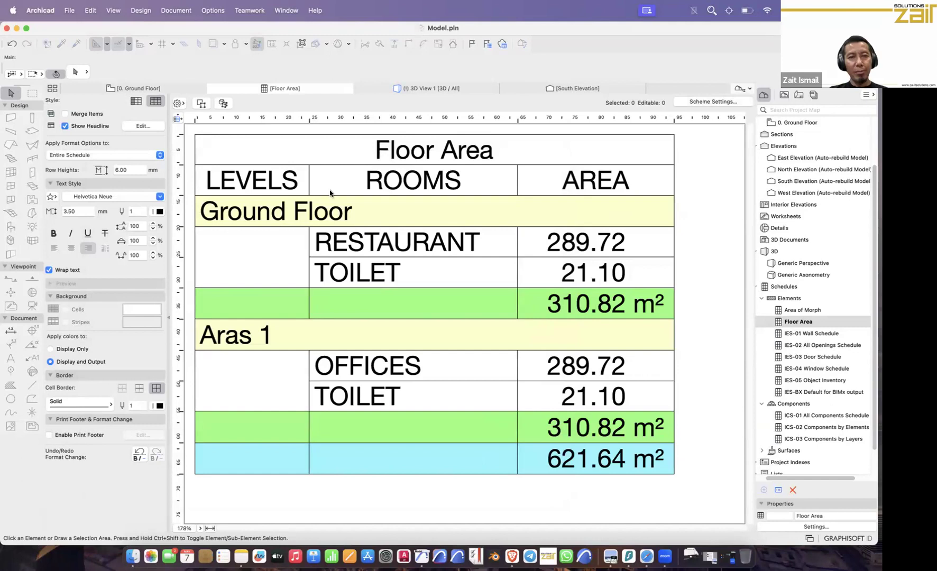
click(217, 88)
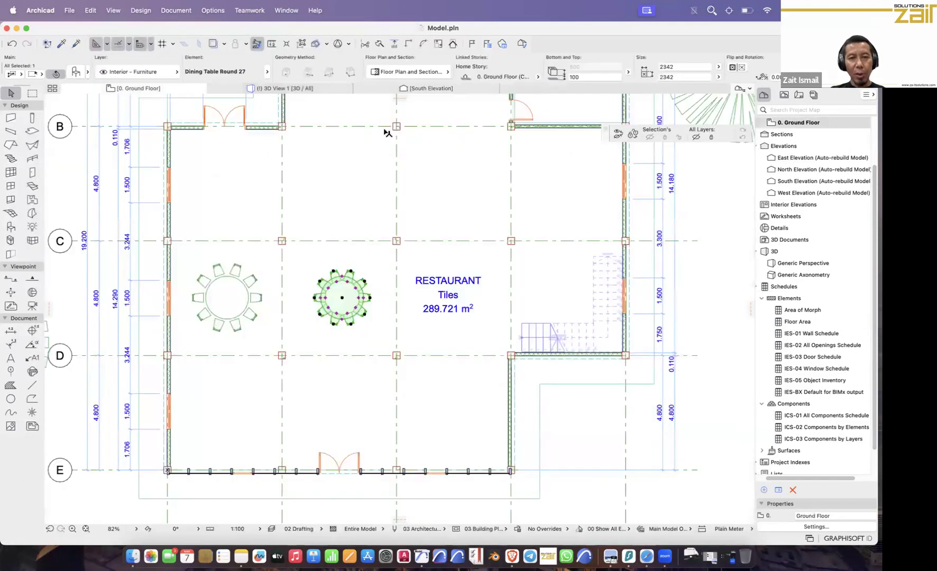
Step: Deselect the dining table and examine the Ground Floor plan around the restaurant and toilet zones
click(462, 236)
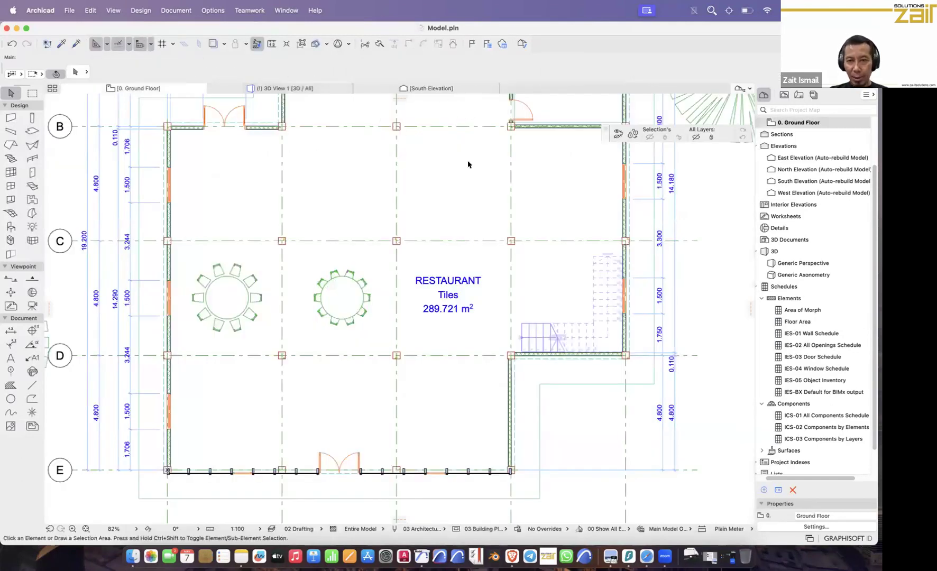
scroll(651, 234, down, 5)
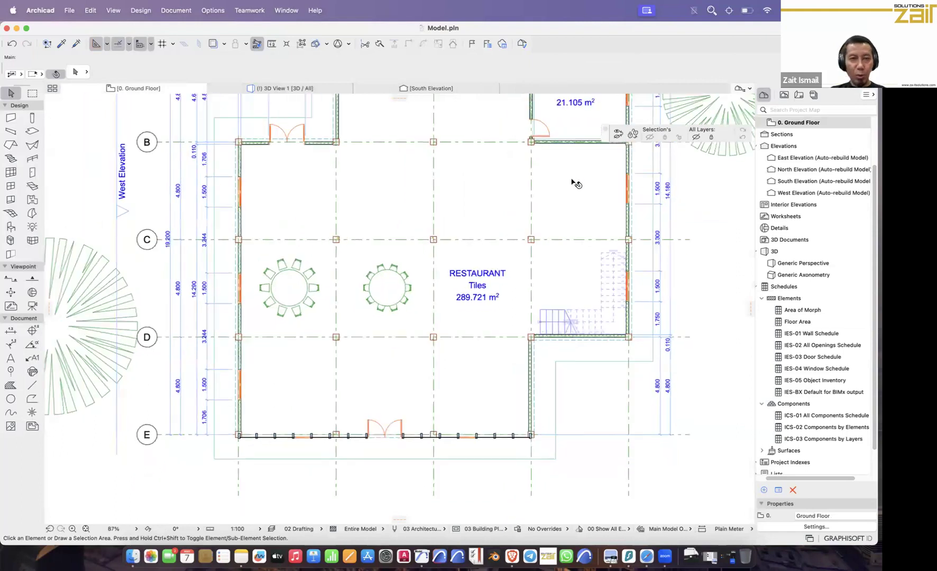
middle_drag(436, 237, 341, 291)
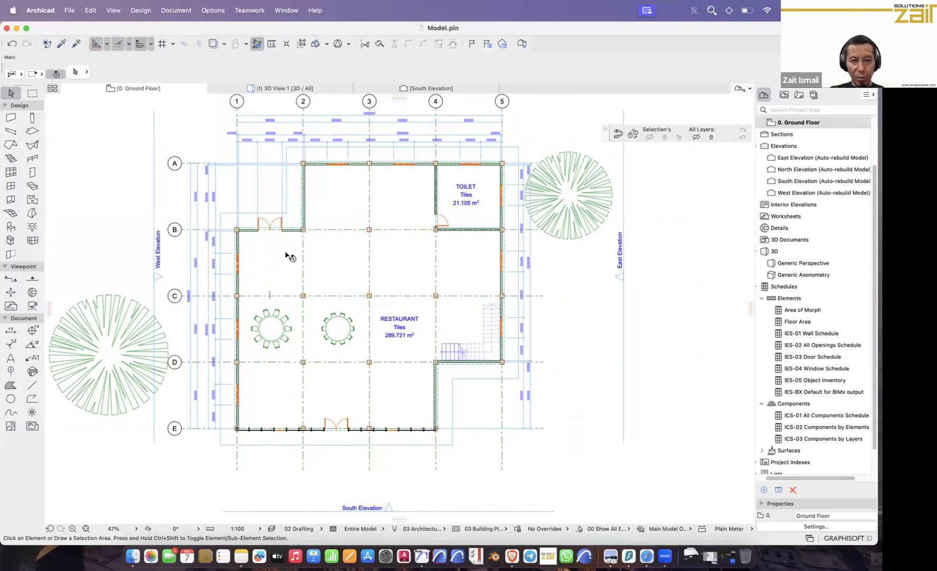
scroll(286, 253, up, 3)
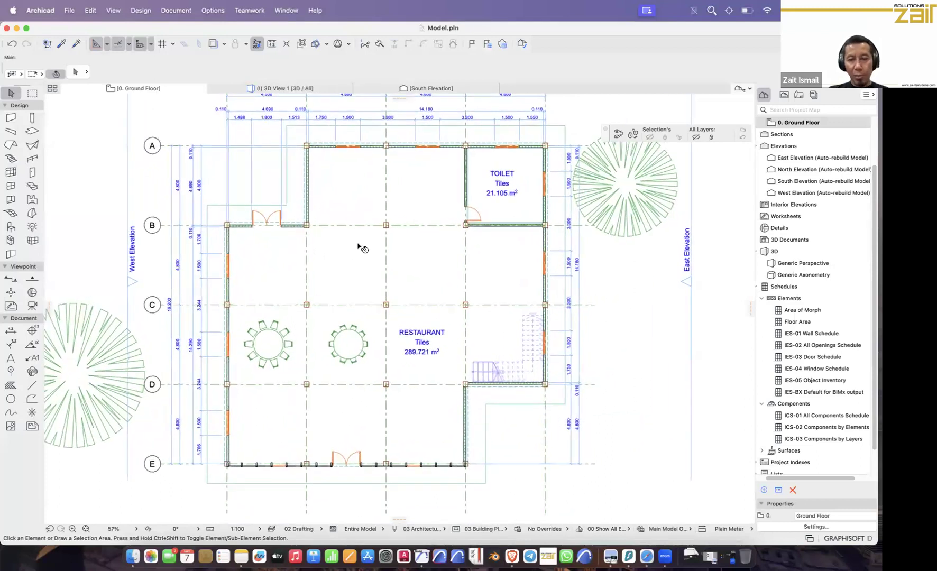
scroll(401, 239, up, 2)
scroll(418, 236, up, 1)
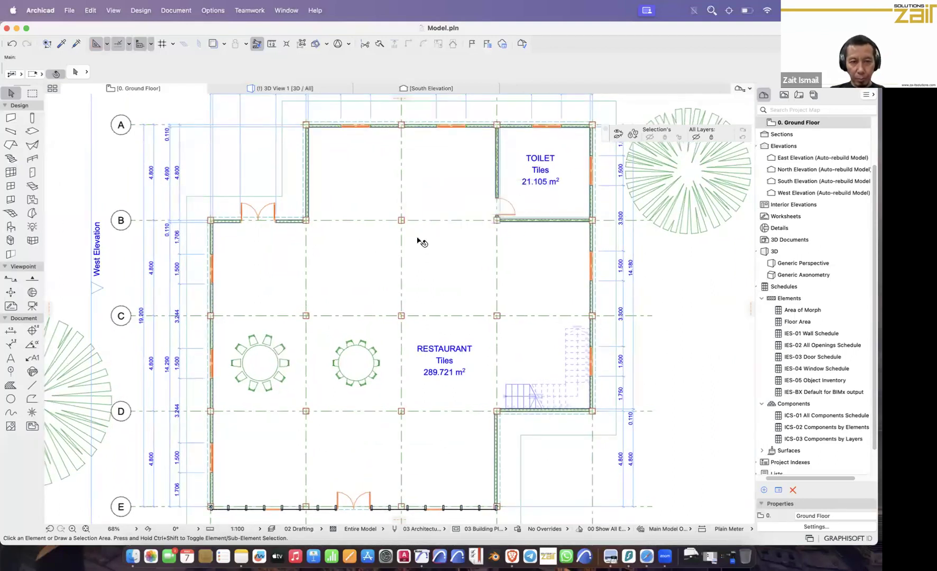
scroll(418, 246, up, 2)
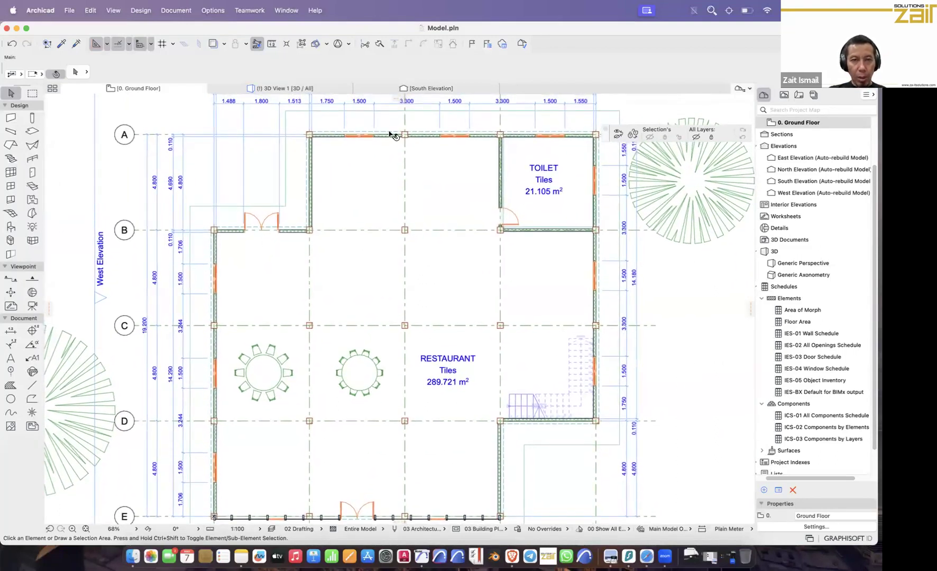
mouse_move(433, 93)
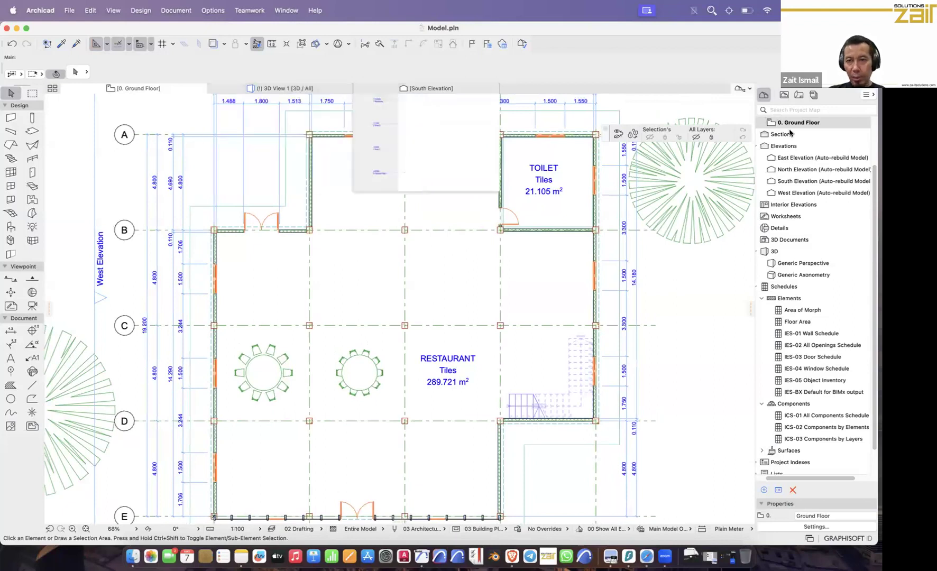
Step: Open the Aras 1 and Aras 2 story plans alternately to compare their contents
scroll(794, 175, up, 5)
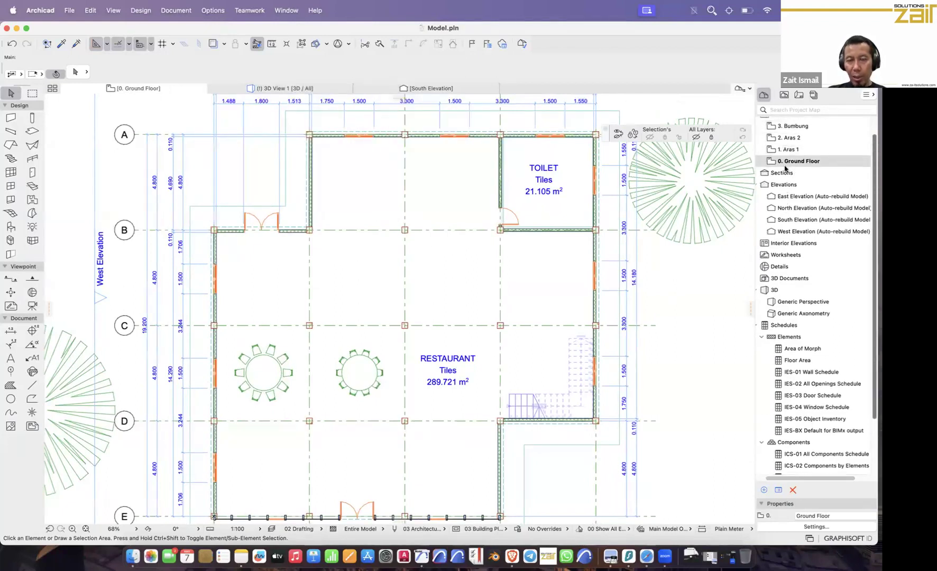
double_click(788, 162)
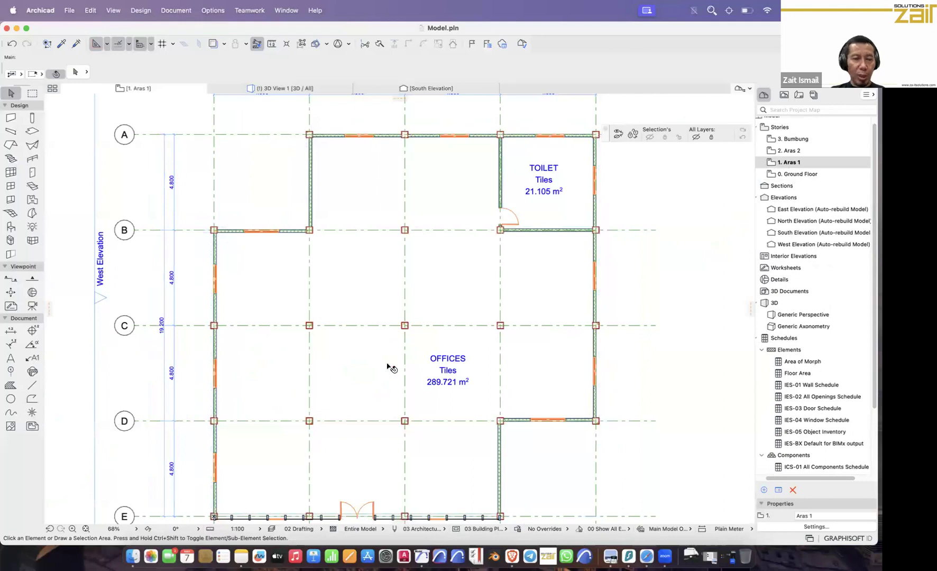
double_click(788, 151)
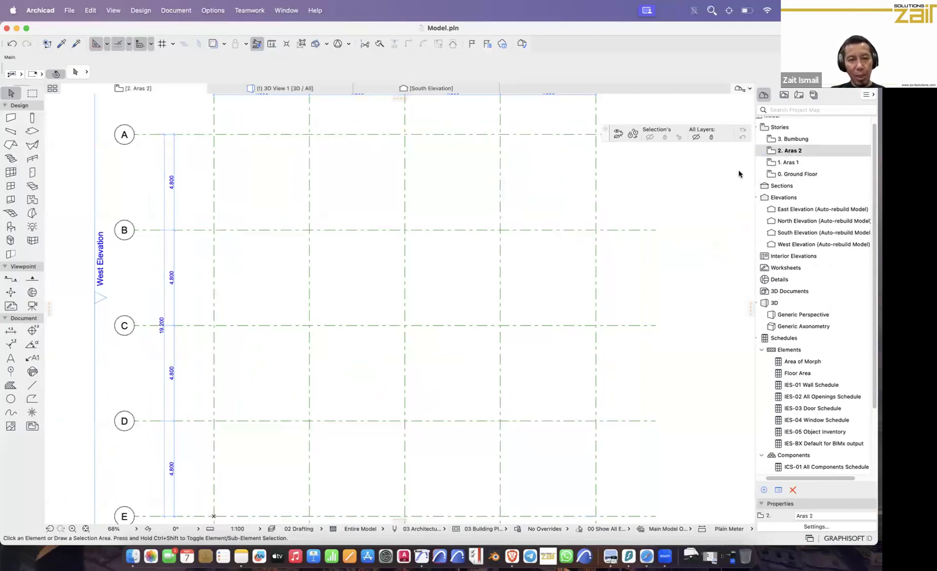
double_click(790, 163)
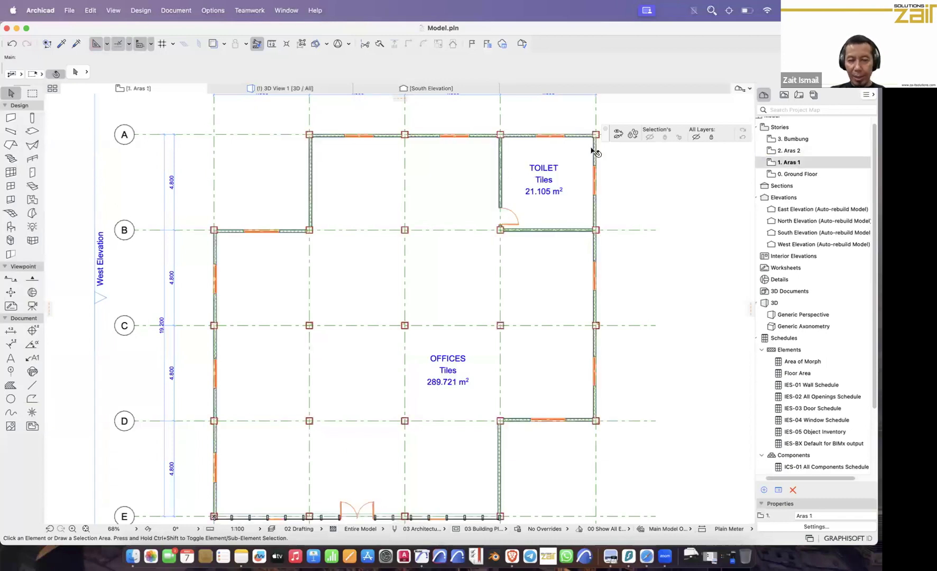
double_click(792, 151)
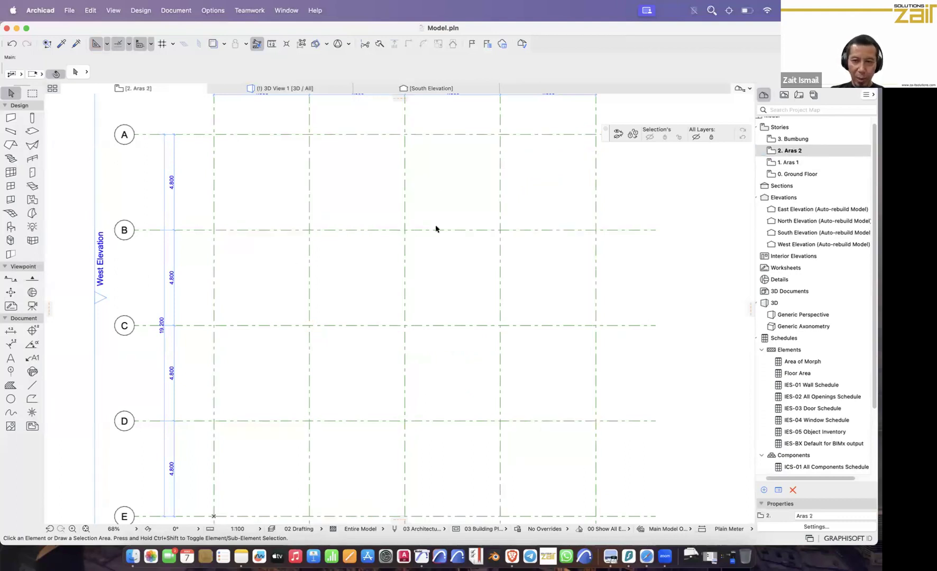
Step: Show Aras 1 as a trace reference on the Aras 2 plan, and switch the trace off again
click(792, 162)
right_click(791, 164)
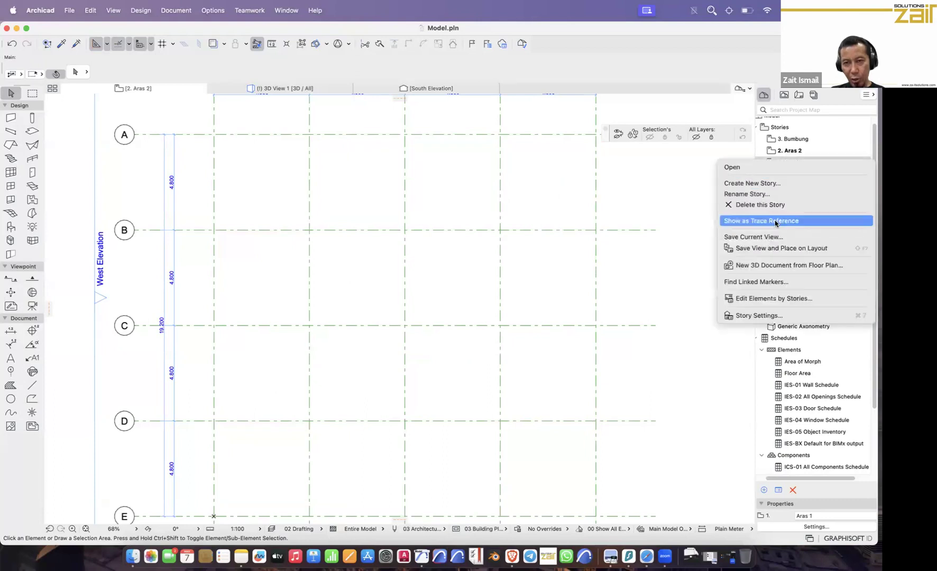
click(775, 221)
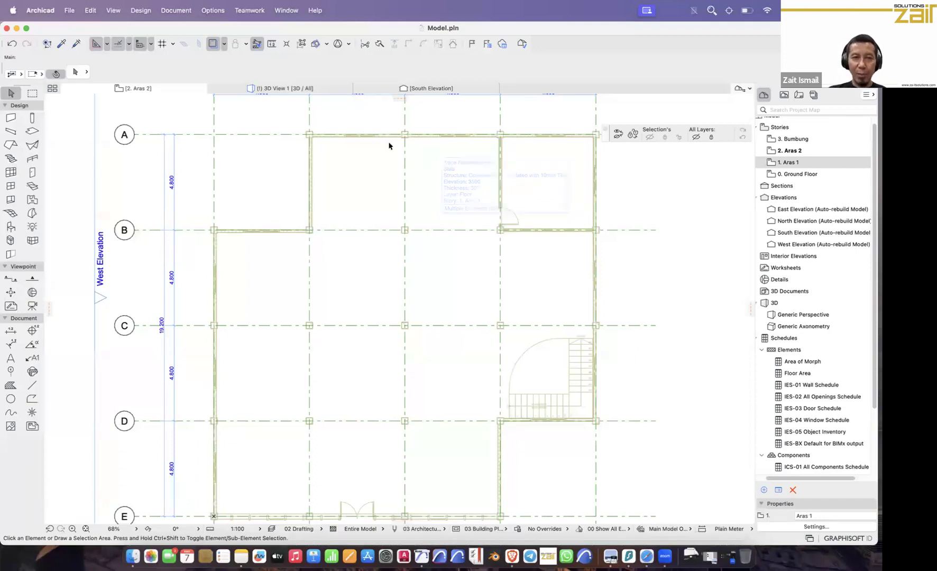
click(213, 45)
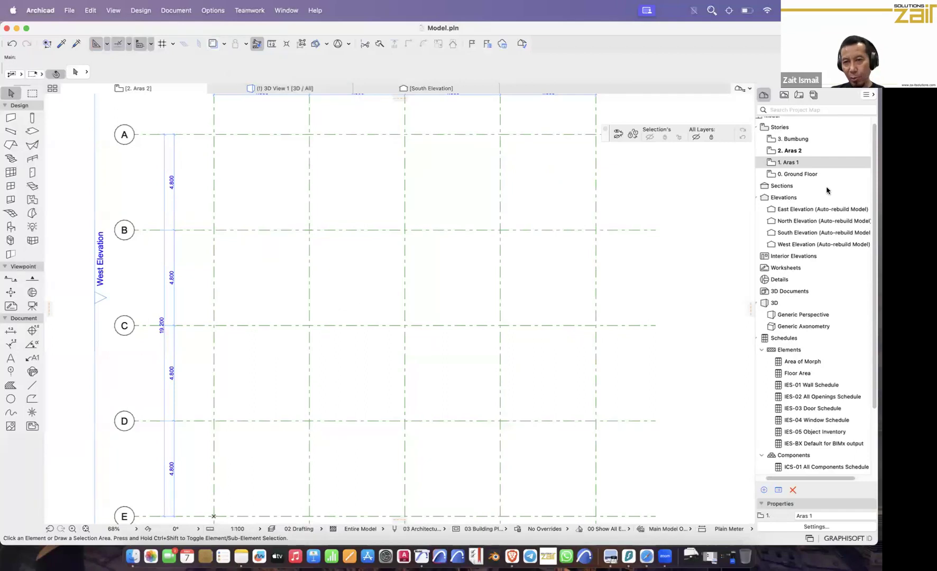
Step: Open the Aras 1 plan and select the concrete floor slab under the OFFICES area instead of the ceiling slab
double_click(794, 164)
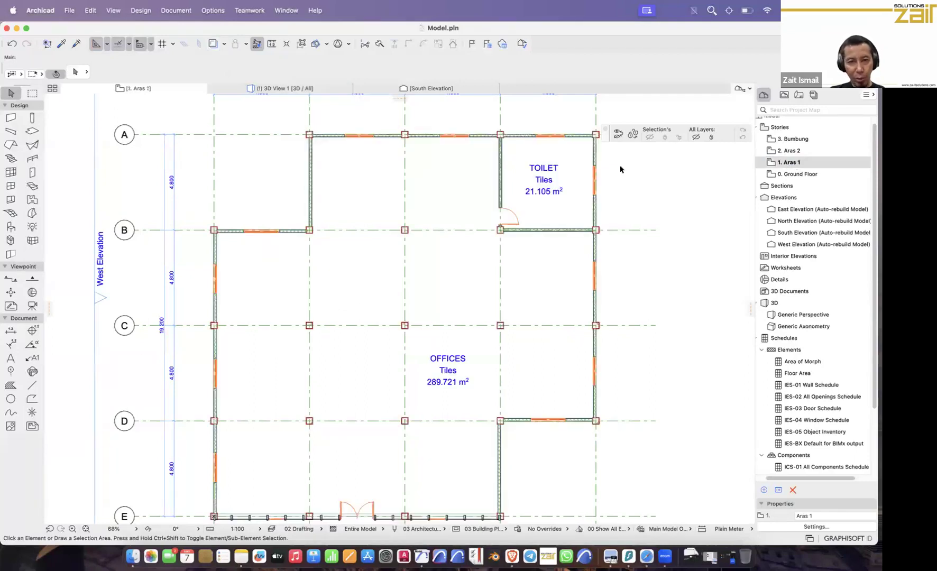
click(463, 172)
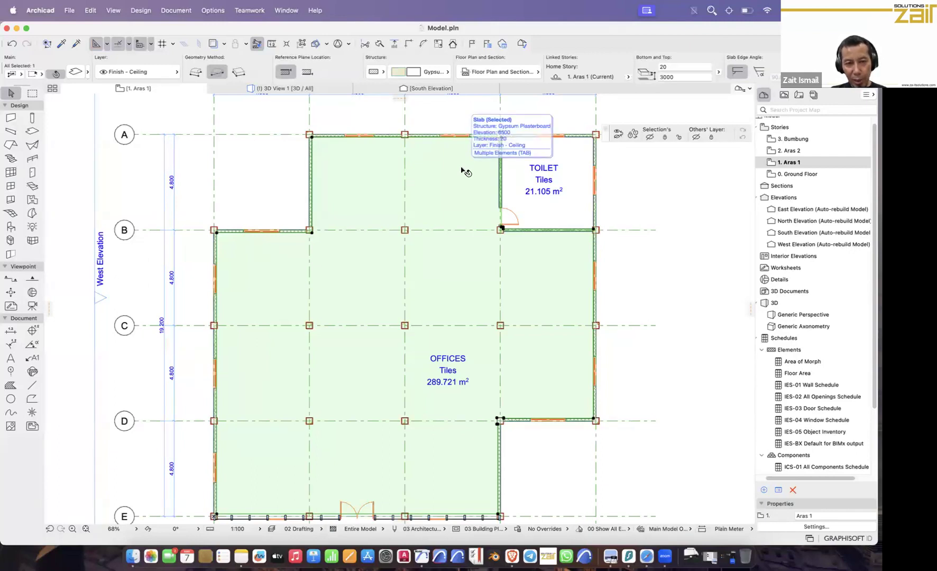
key(Tab)
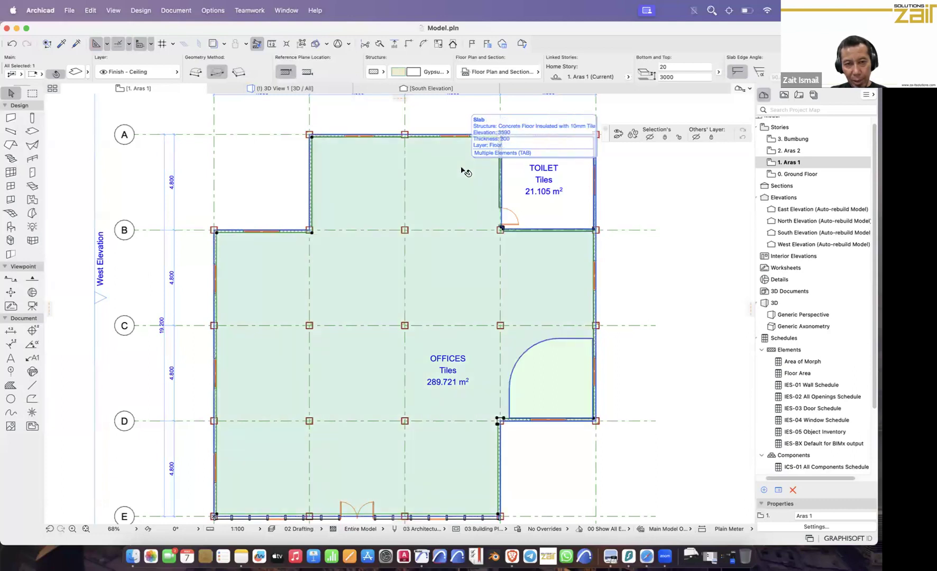
click(462, 170)
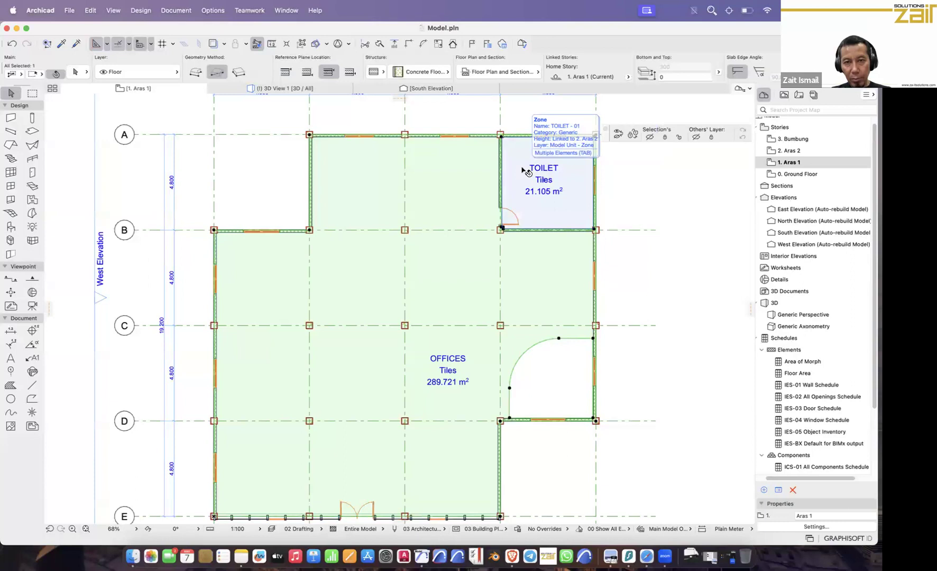
Step: Add the concrete floor slab under the TOILET zone to the selection
key(Tab)
key(Tab)
key(Tab)
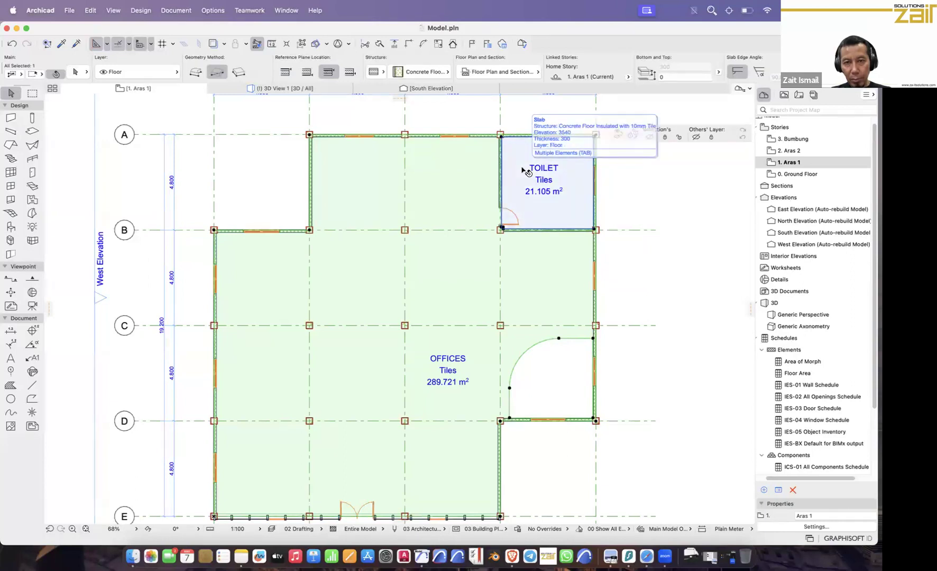
click(523, 171)
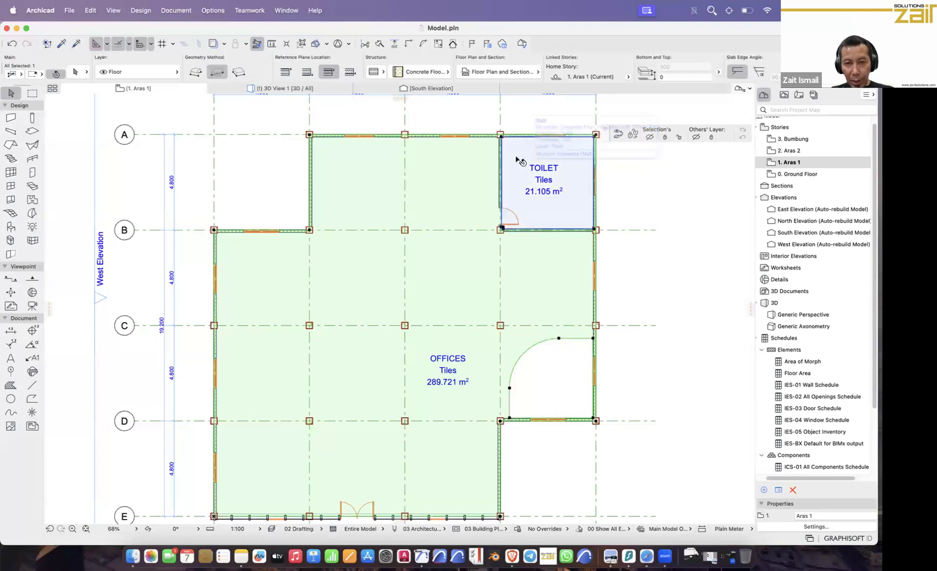
key(Tab)
key(Tab)
key(Tab)
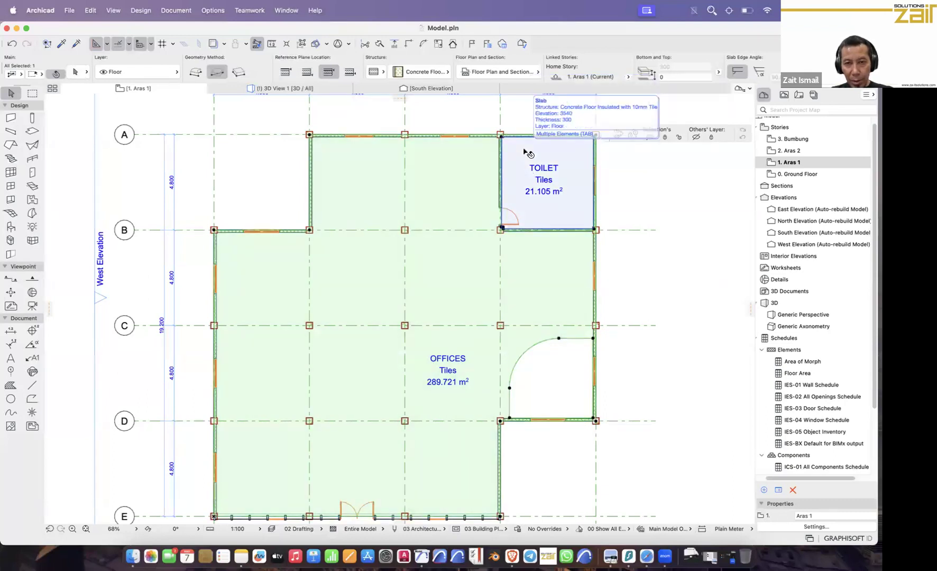
key(Tab)
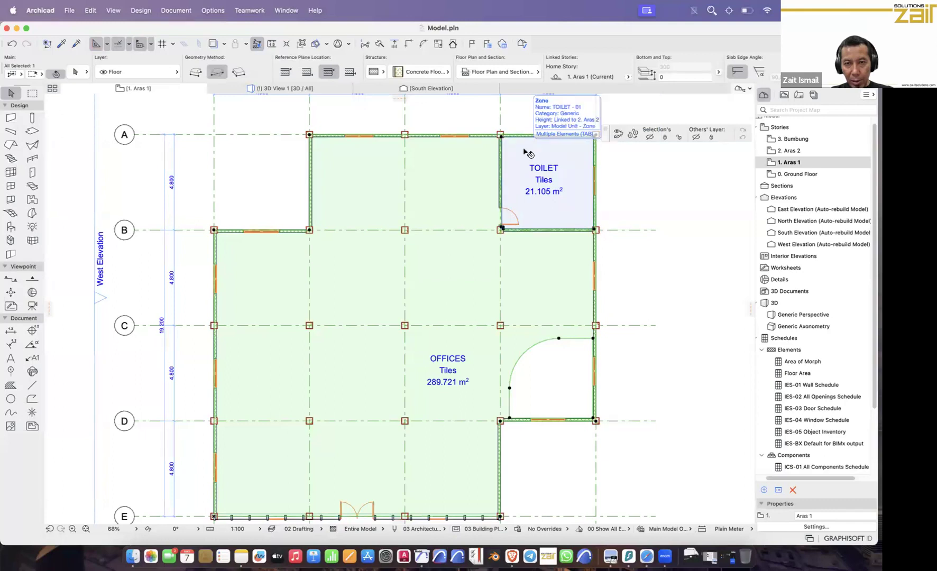
key(Tab)
shift+click(527, 153)
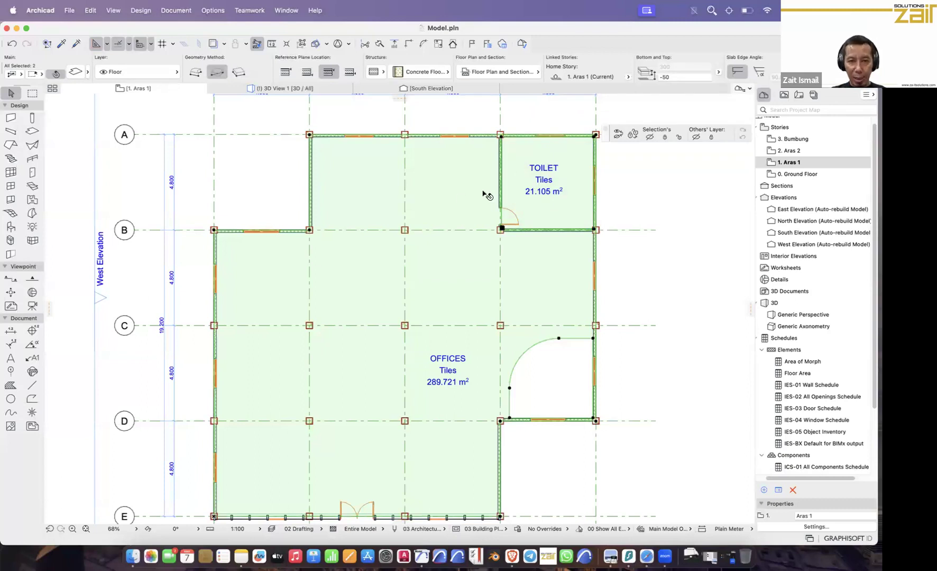
Step: Set the selected Aras 1 floor slabs to show on Home & One Story Up, and check the result on the Aras 2 plan
click(528, 73)
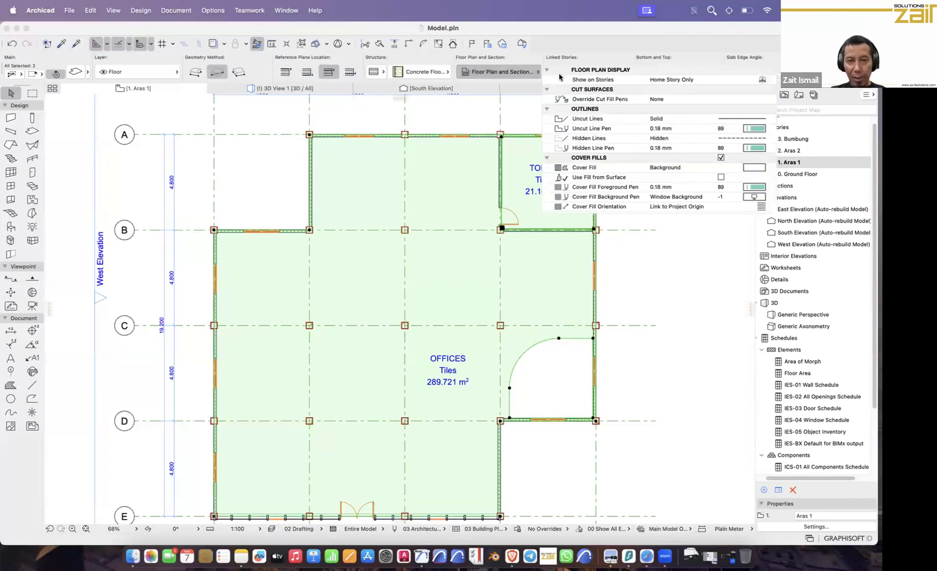
click(681, 80)
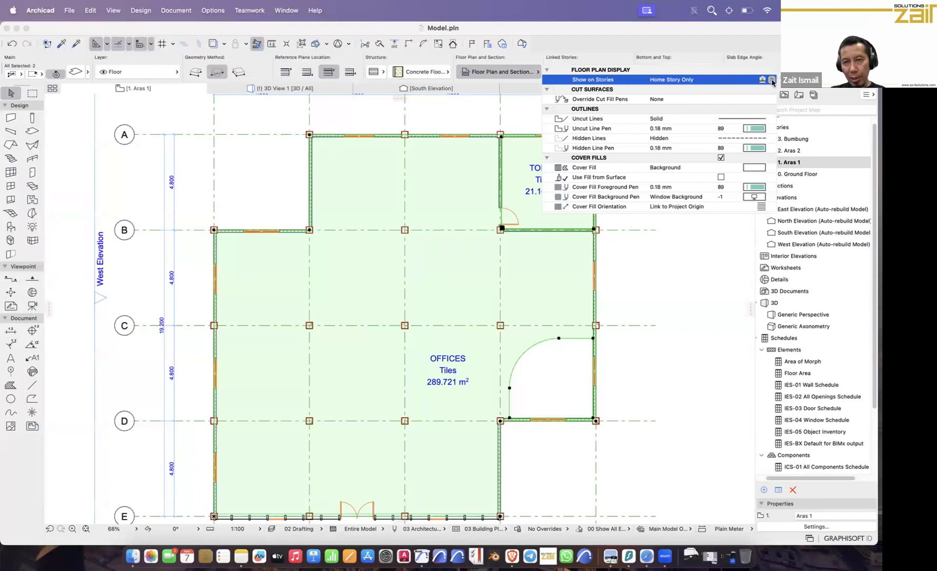
click(771, 80)
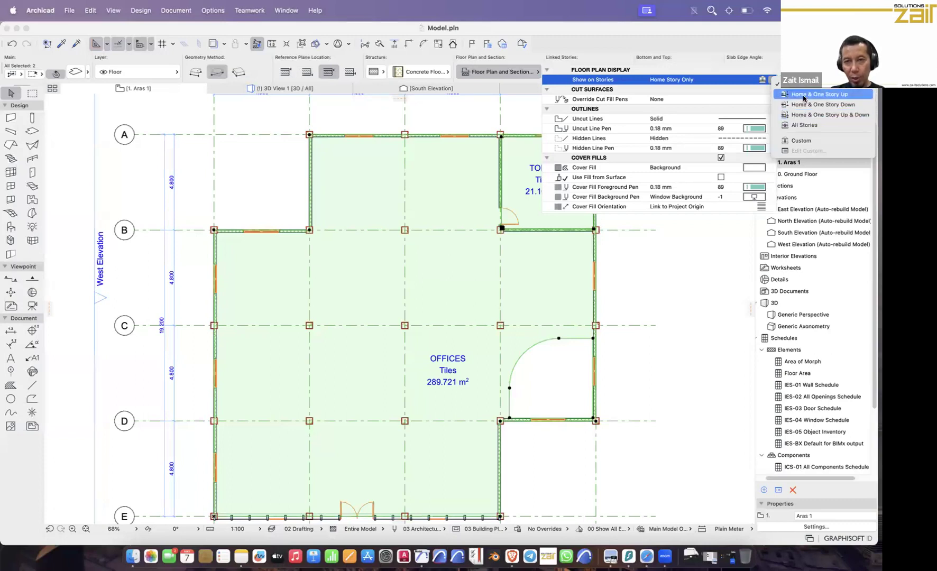
click(804, 95)
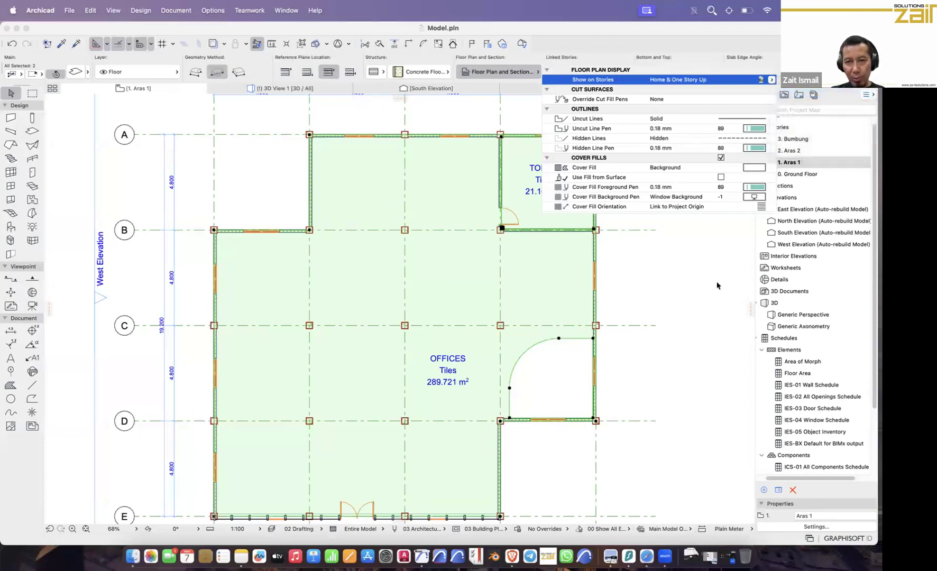
click(790, 152)
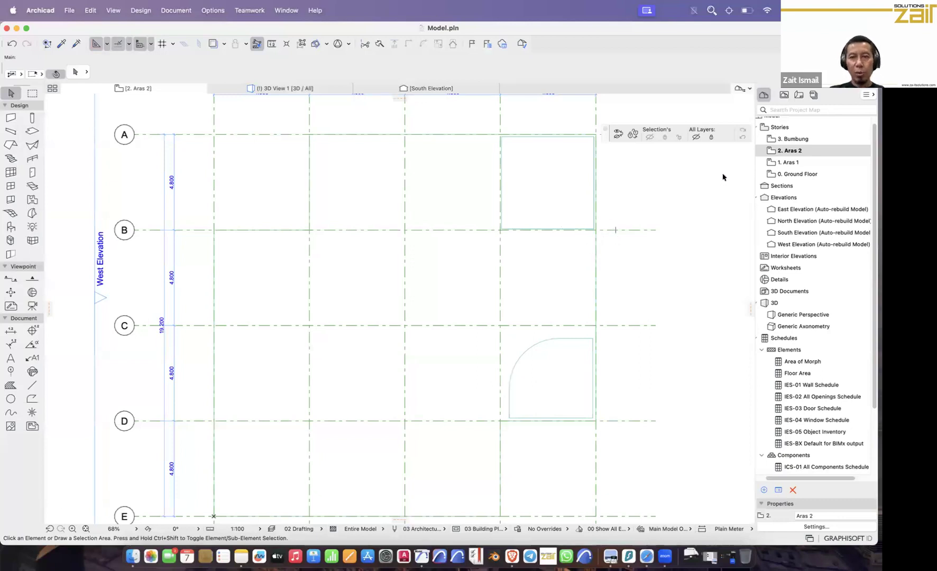
Step: Show Aras 1 as a trace reference on the Aras 2 plan, and return to the Aras 1 plan
click(788, 163)
right_click(781, 222)
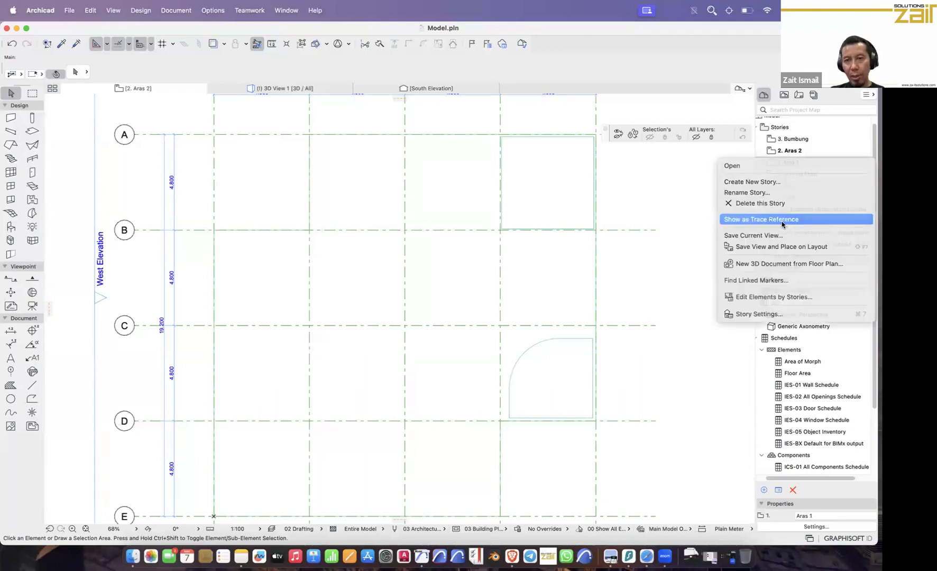
click(783, 217)
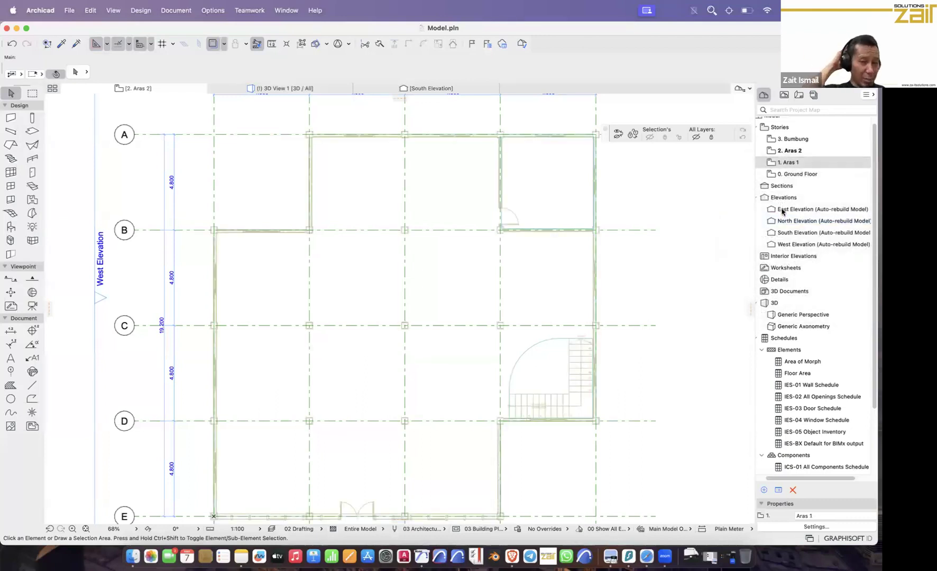
double_click(787, 164)
click(515, 226)
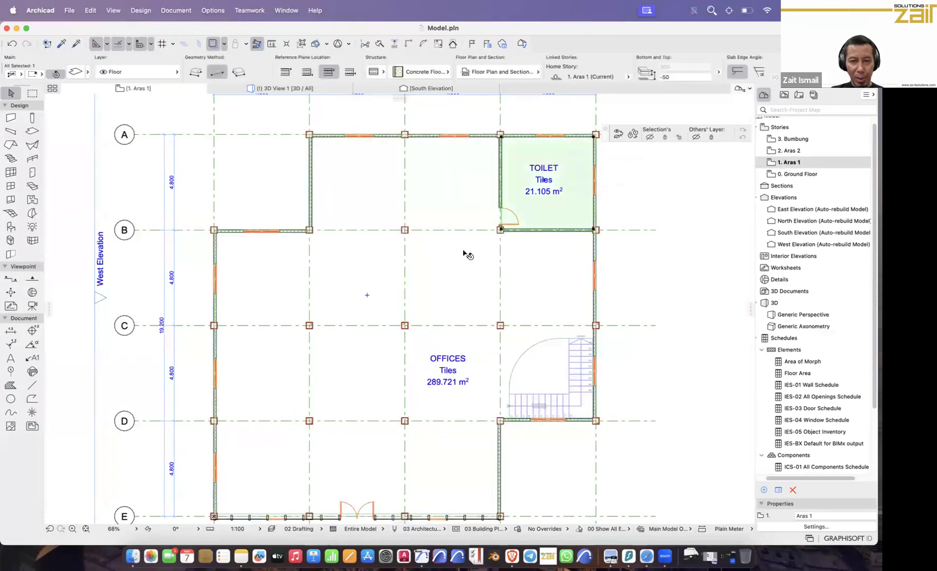
shift+click(466, 256)
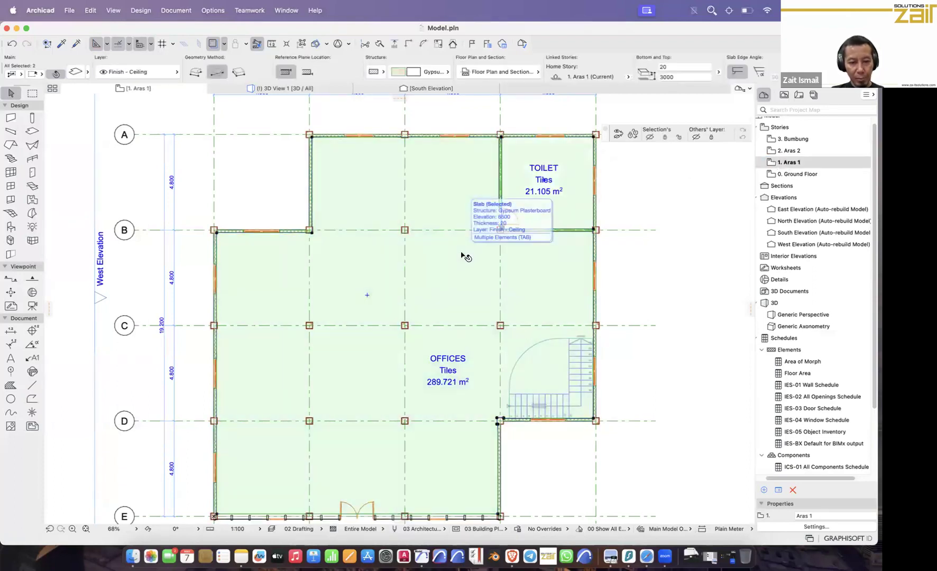
key(Tab)
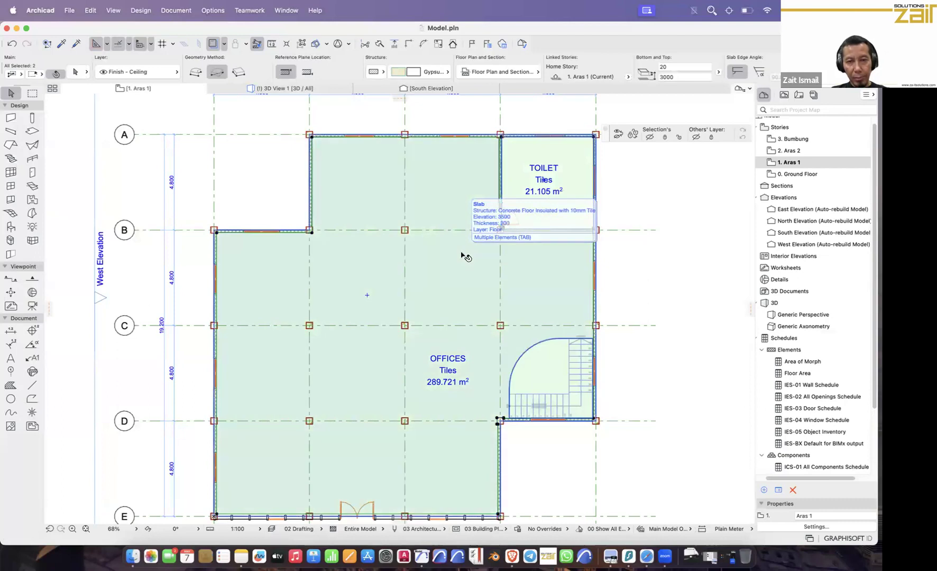
key(Tab)
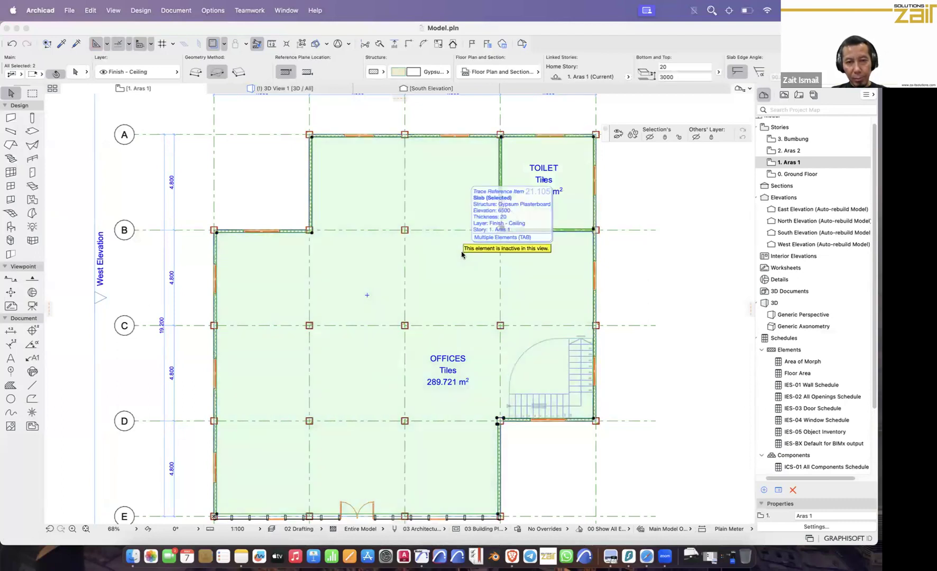
click(461, 252)
key(Escape)
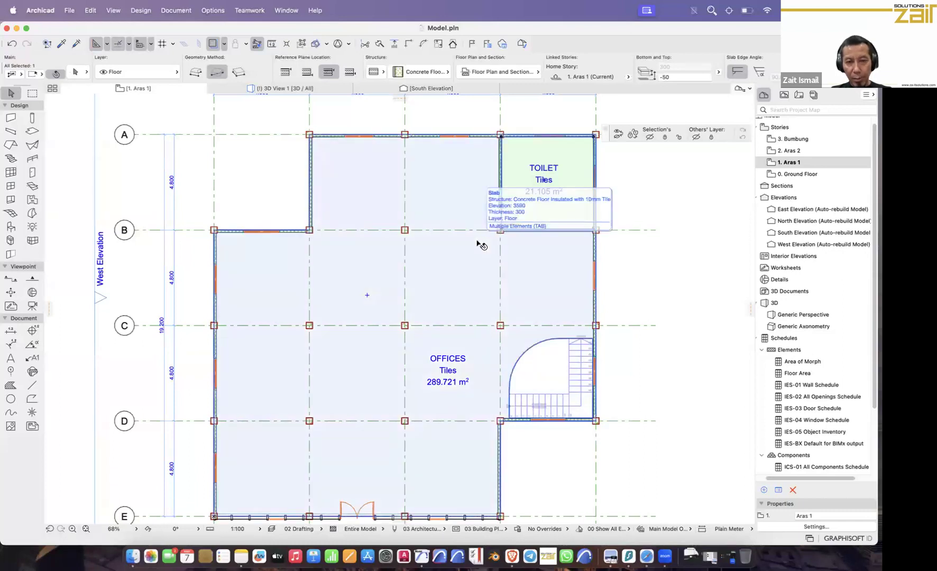
key(Tab)
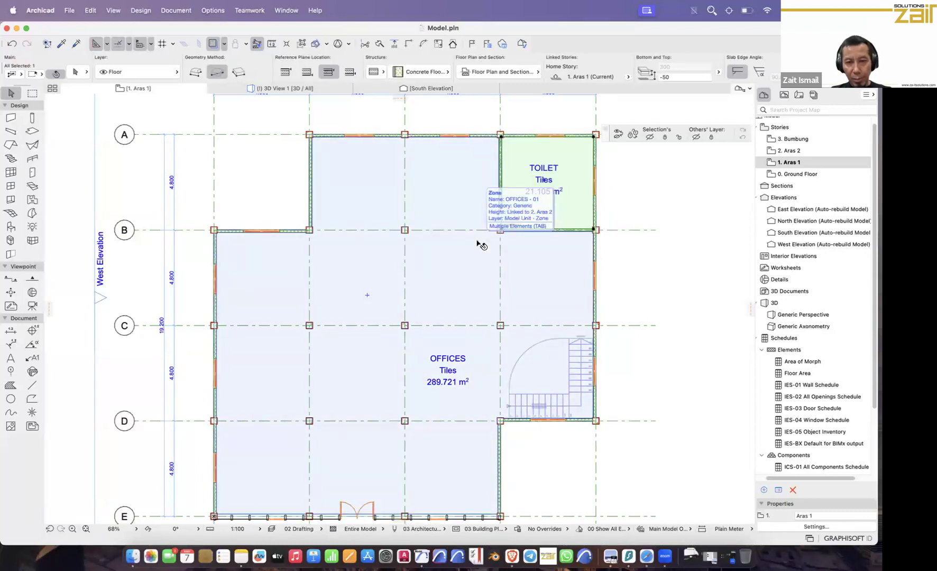
key(Tab)
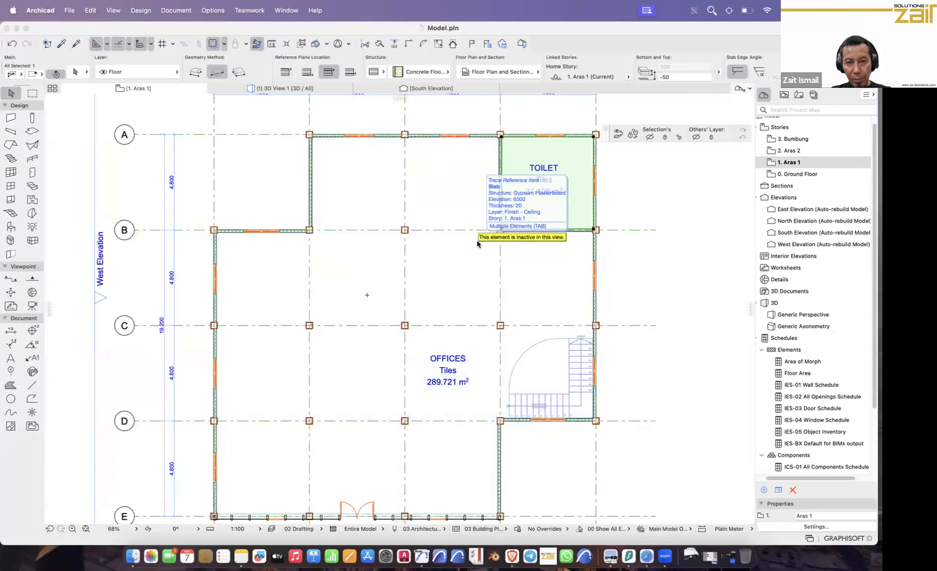
click(453, 179)
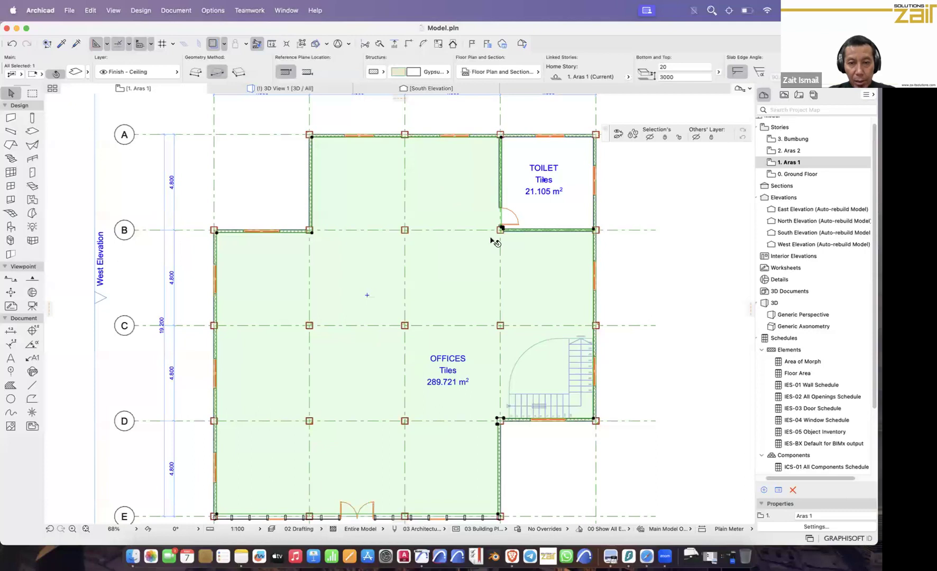
scroll(499, 238, up, 2)
key(Escape)
Step: Select the concrete floor slabs under the OFFICES and TOILET zones and set them to show on Home Story Only
click(556, 386)
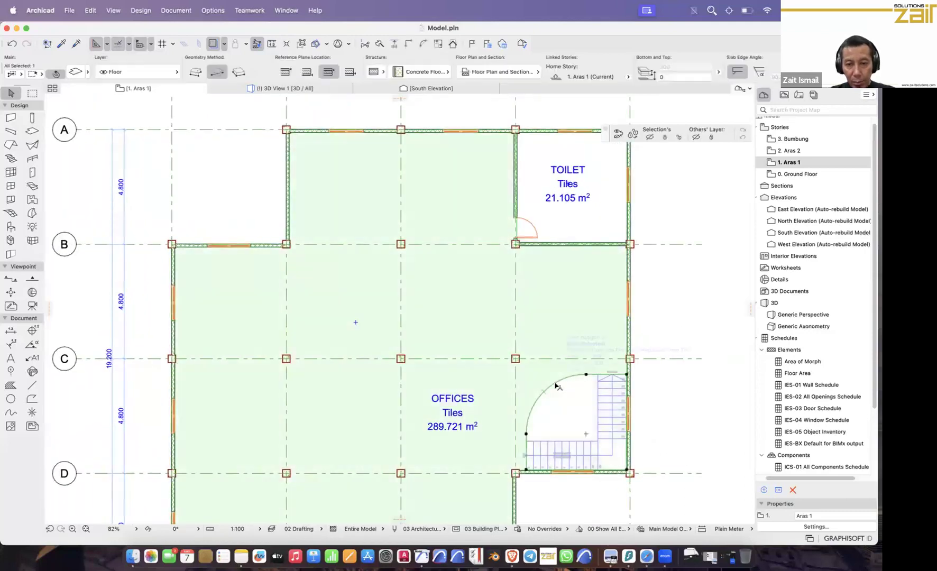
shift+click(540, 154)
click(529, 73)
click(757, 80)
click(772, 80)
click(783, 91)
click(701, 249)
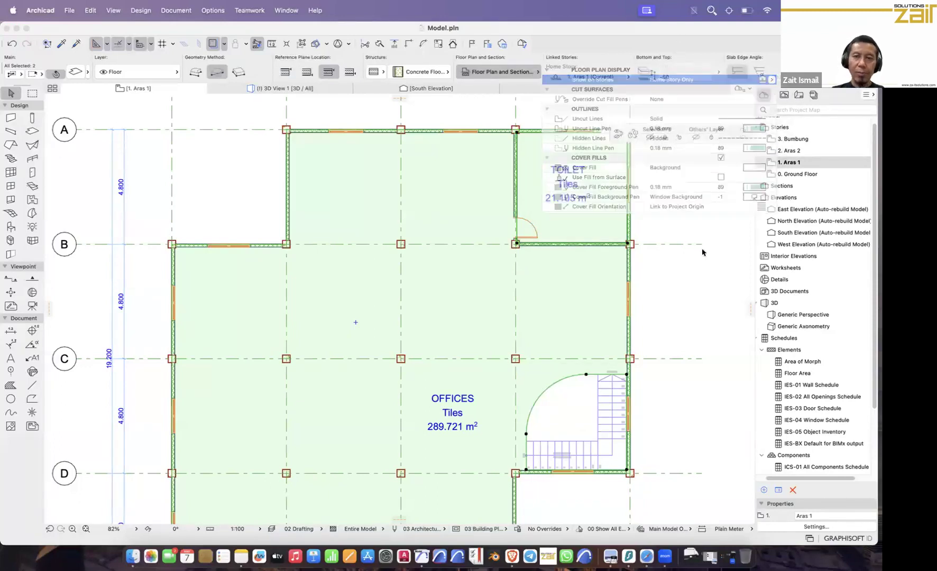
Step: Check the Aras 2 plan with its trace reference and the 3D view of the building, and return to the Aras 2 plan
double_click(795, 151)
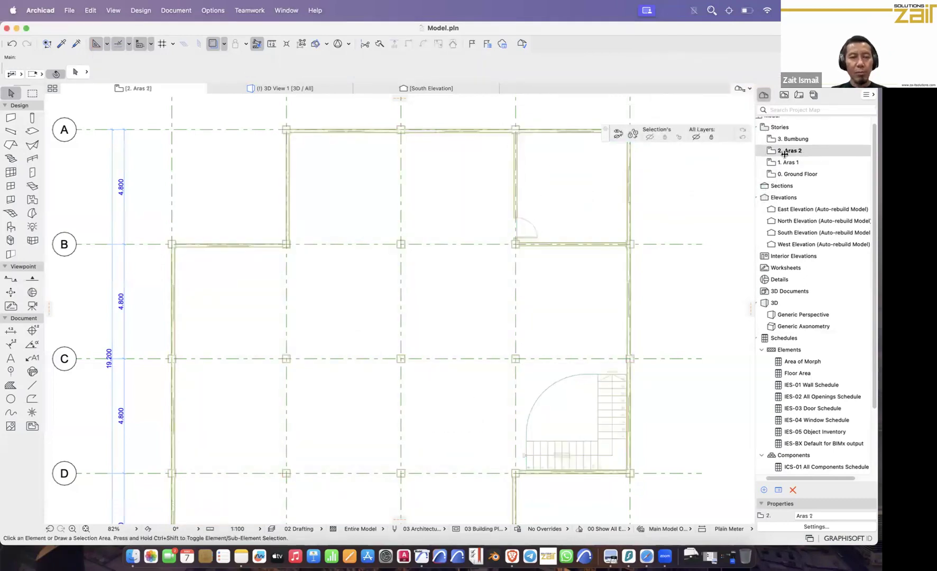
middle_drag(635, 311, 619, 299)
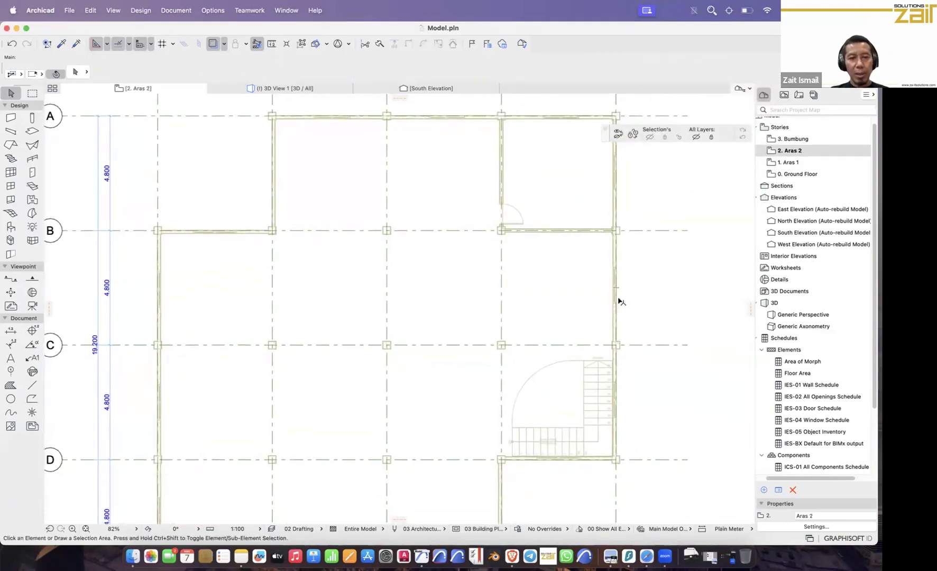
scroll(618, 303, down, 2)
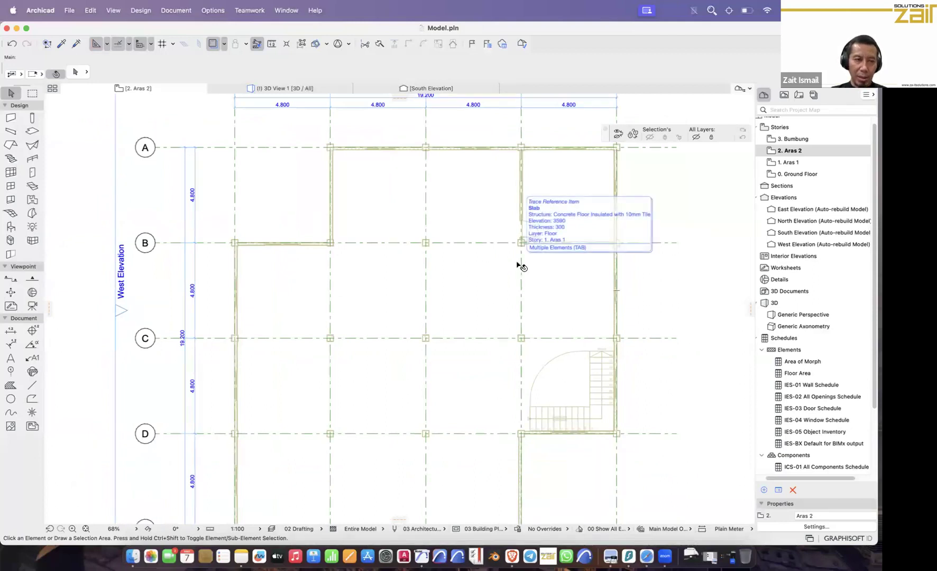
click(293, 91)
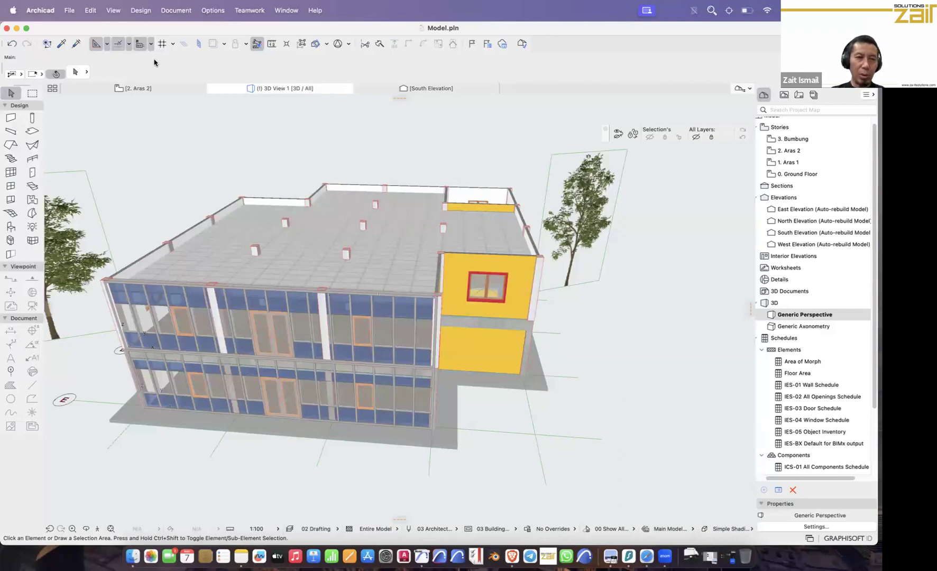
click(159, 91)
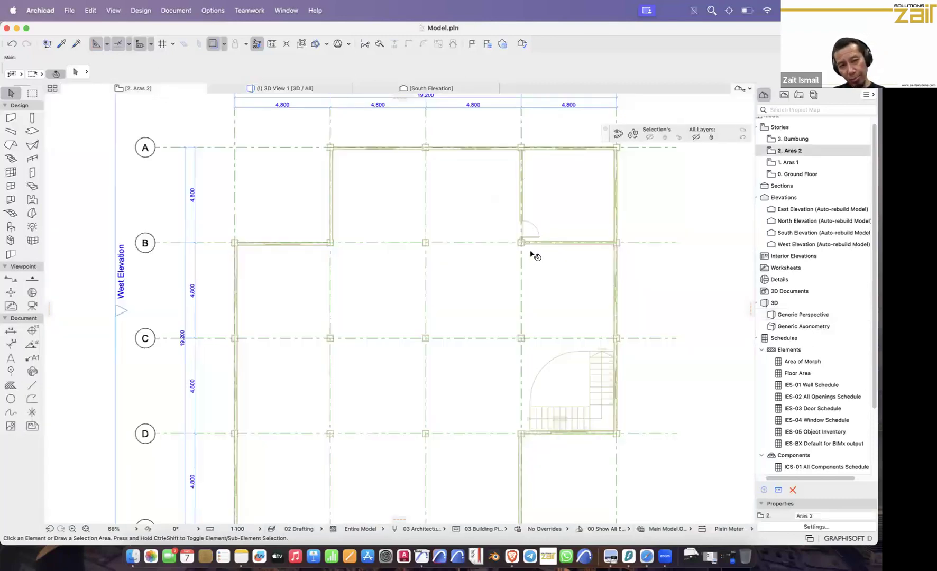
middle_drag(431, 214, 410, 199)
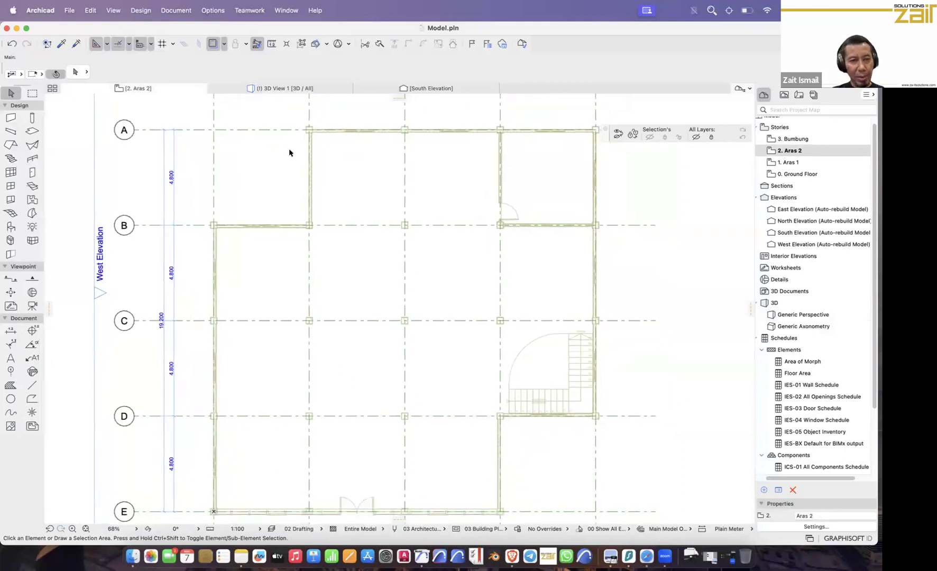
Step: Draw a rectangular Concrete Floor Insulated with 10mm Tile slab about 14740 x 14740 mm on Aras 2, between grid lines A and D along the outer walls
click(33, 131)
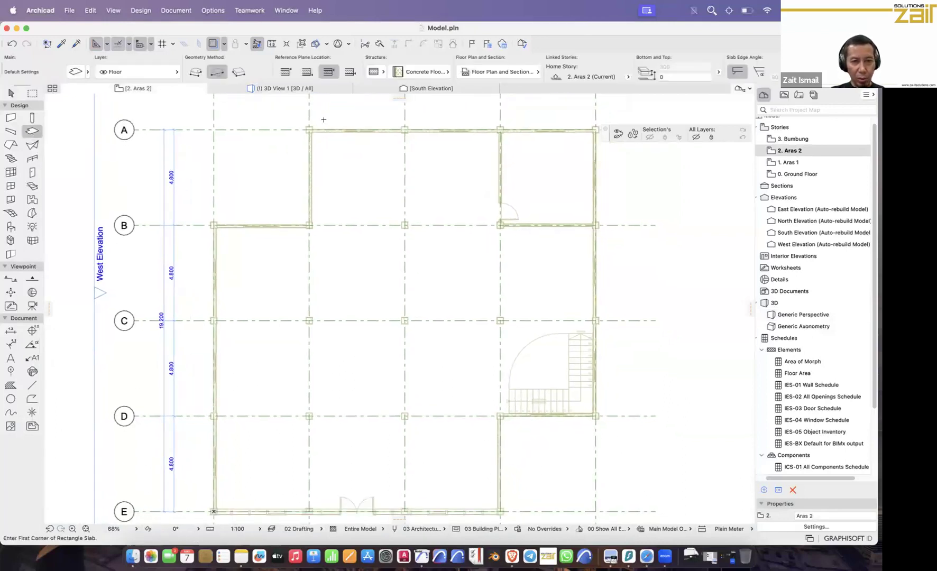
click(305, 127)
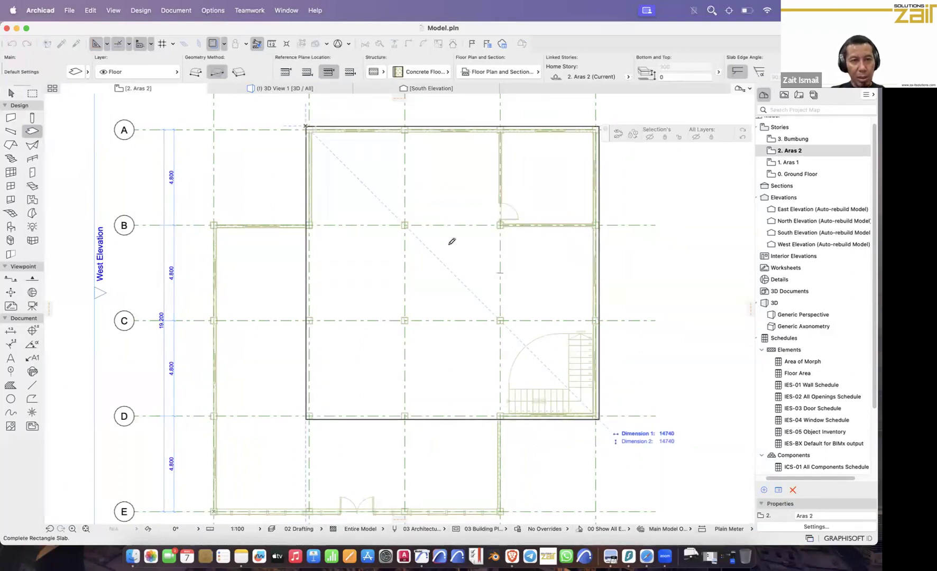
click(435, 73)
mouse_move(511, 109)
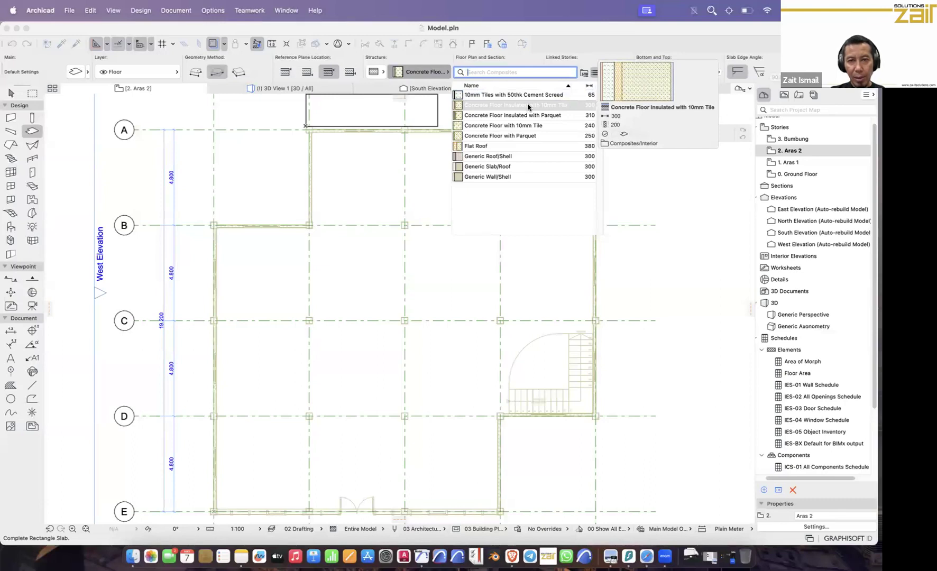
click(527, 98)
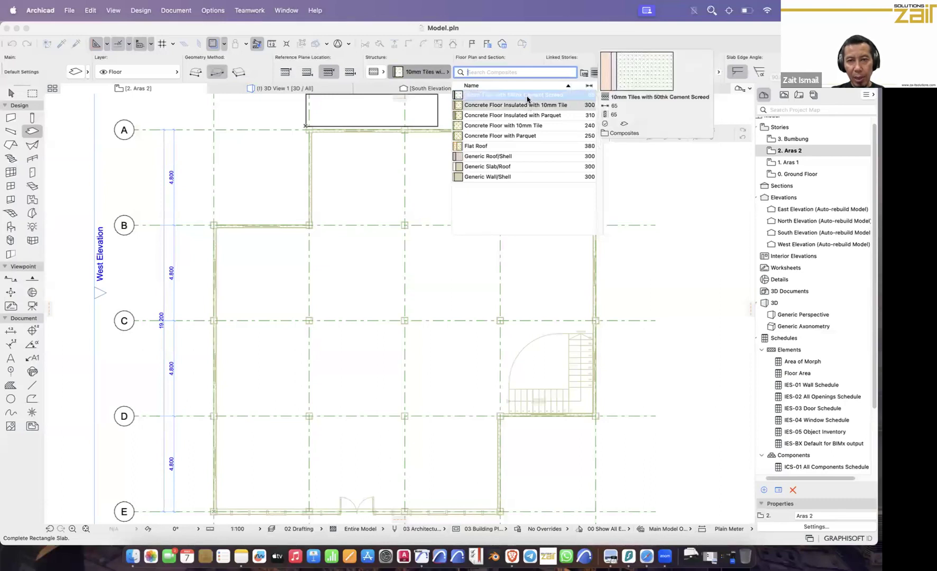
double_click(528, 96)
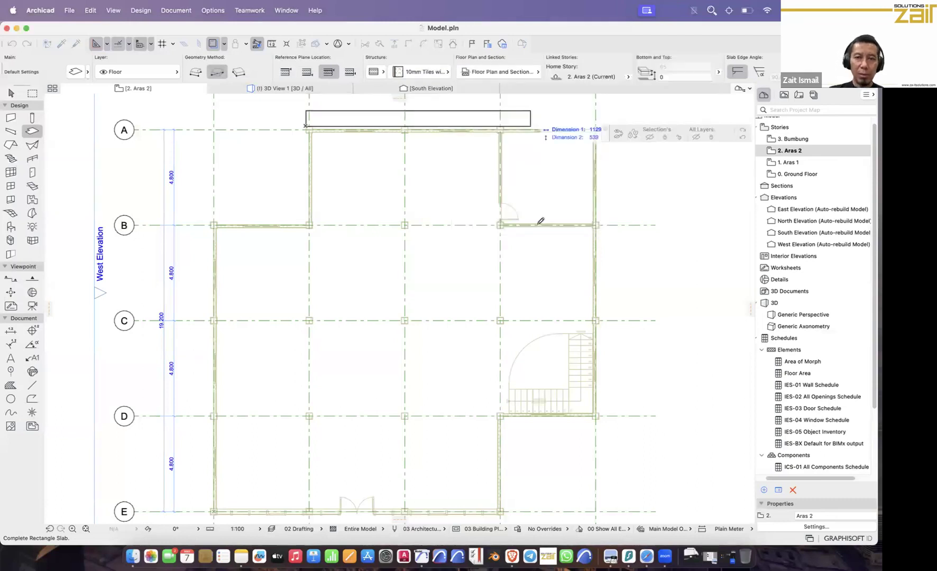
click(428, 73)
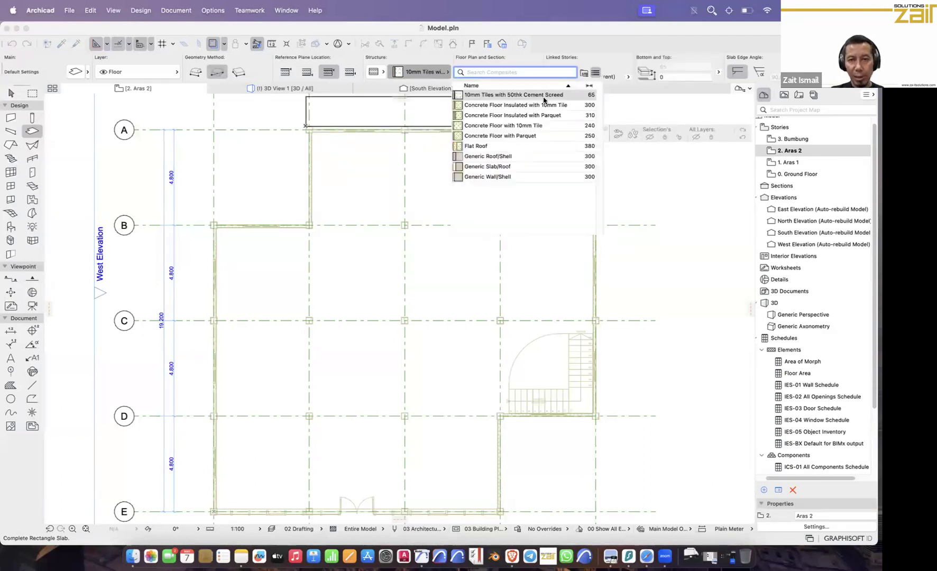
double_click(548, 100)
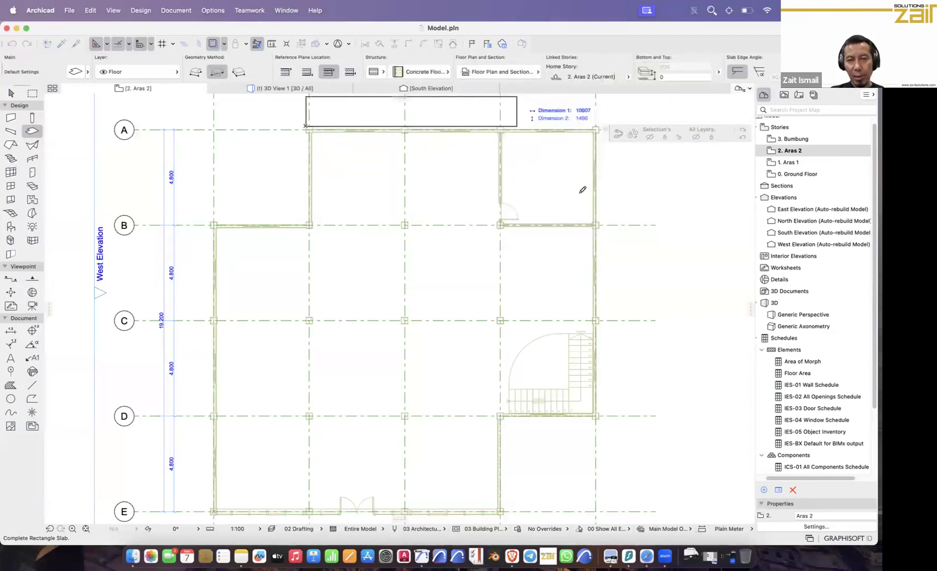
click(599, 416)
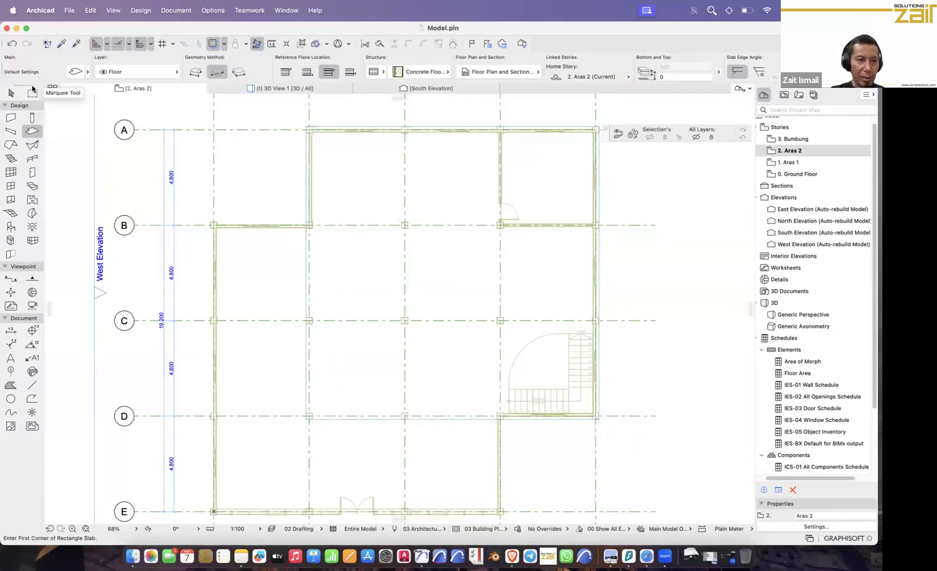
Step: Select the Aras 2 slab and extend its edge between grid lines B and D west to the outer wall corner
click(11, 93)
click(307, 244)
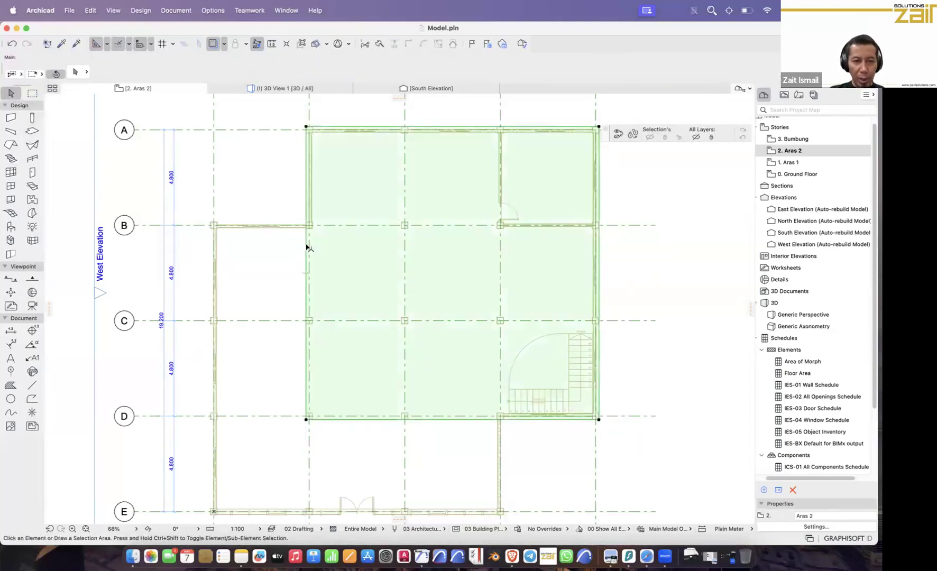
scroll(307, 243, up, 5)
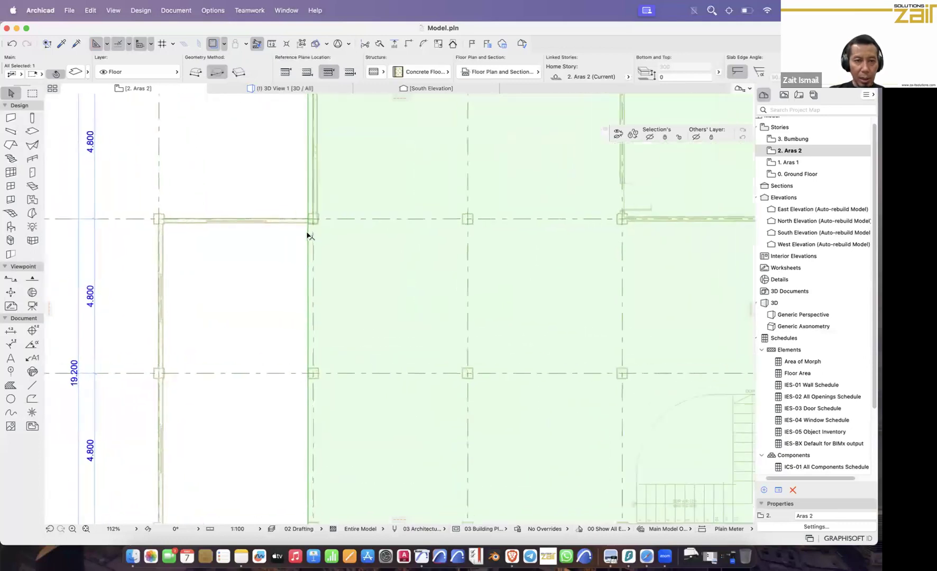
click(308, 232)
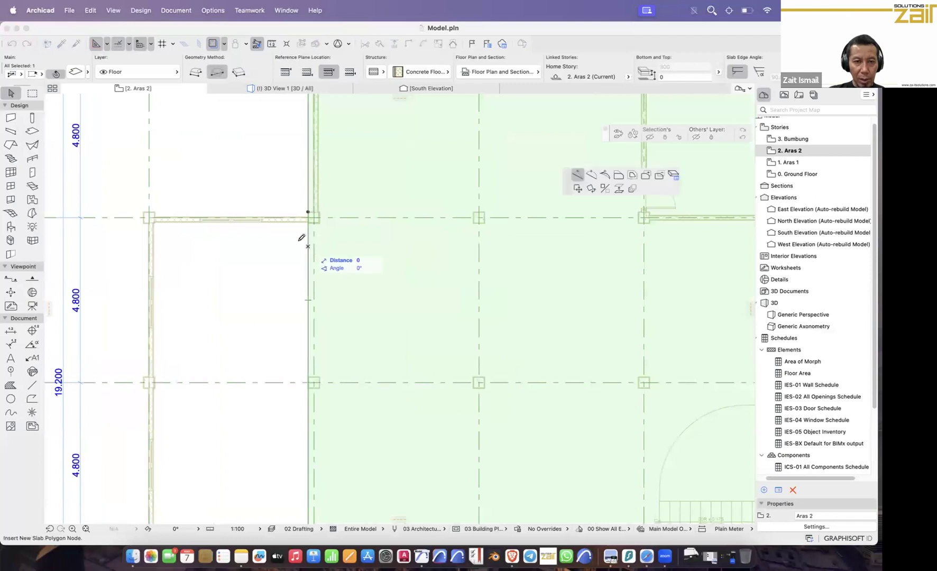
click(616, 175)
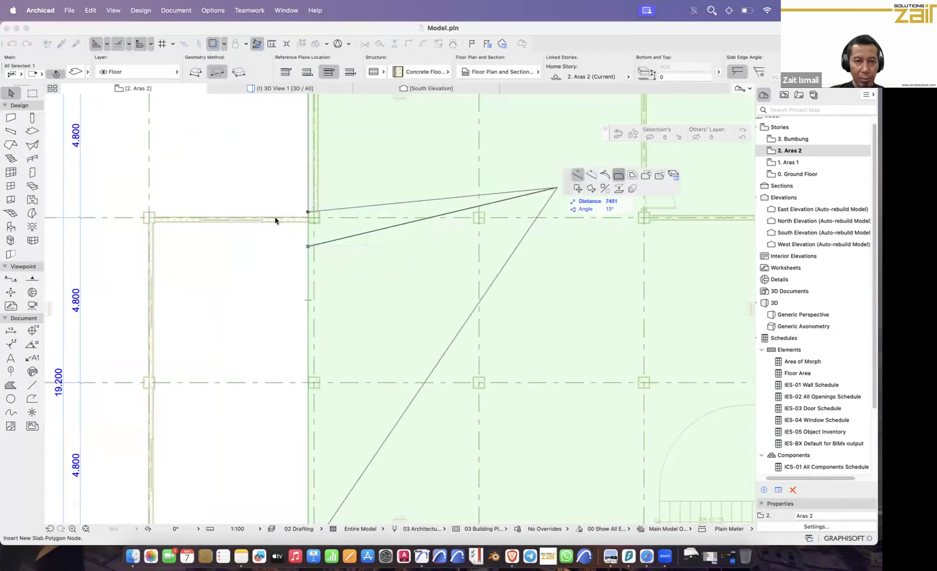
click(146, 210)
scroll(150, 214, up, 6)
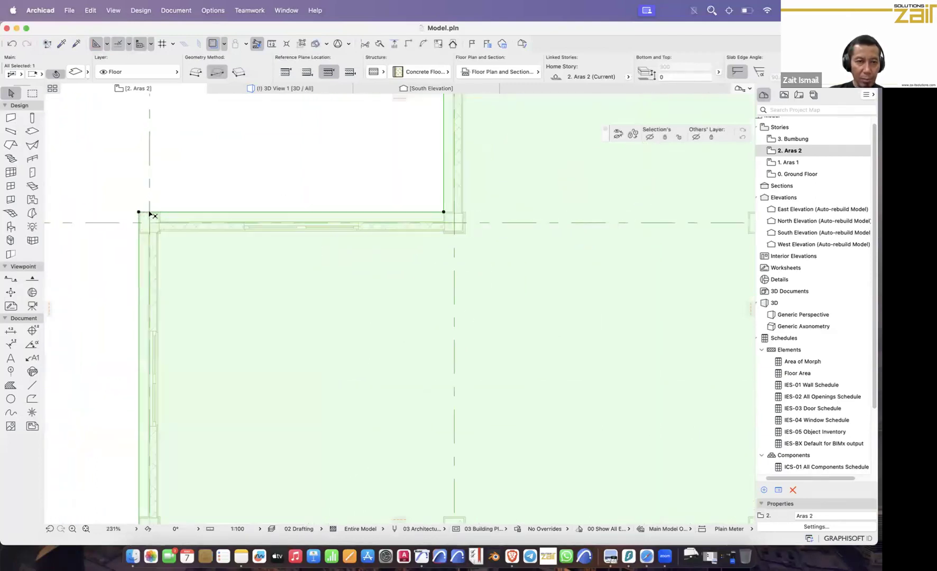
scroll(150, 227, down, 10)
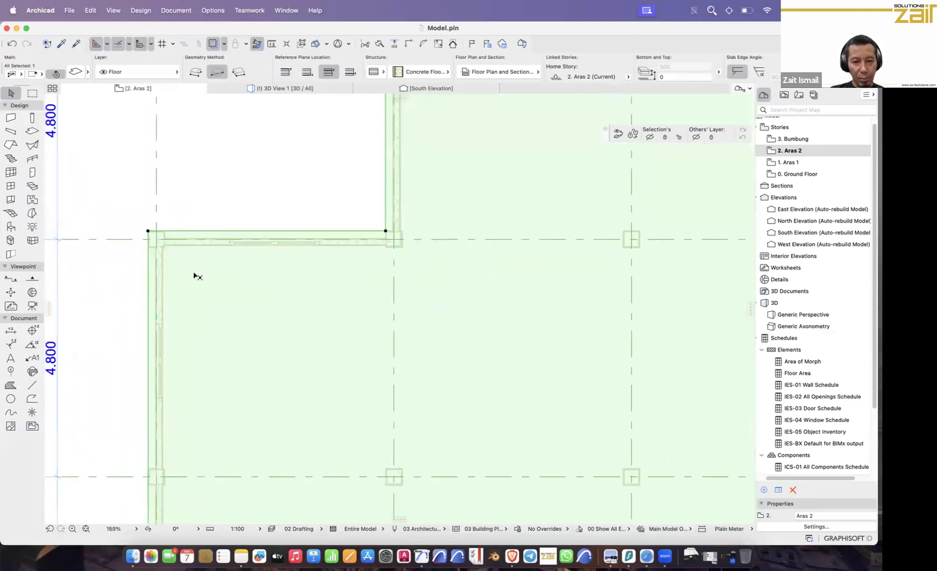
Step: Insert a new node on the slab's edge along grid line D at the outer corner of the column beside the stair
scroll(529, 283, down, 5)
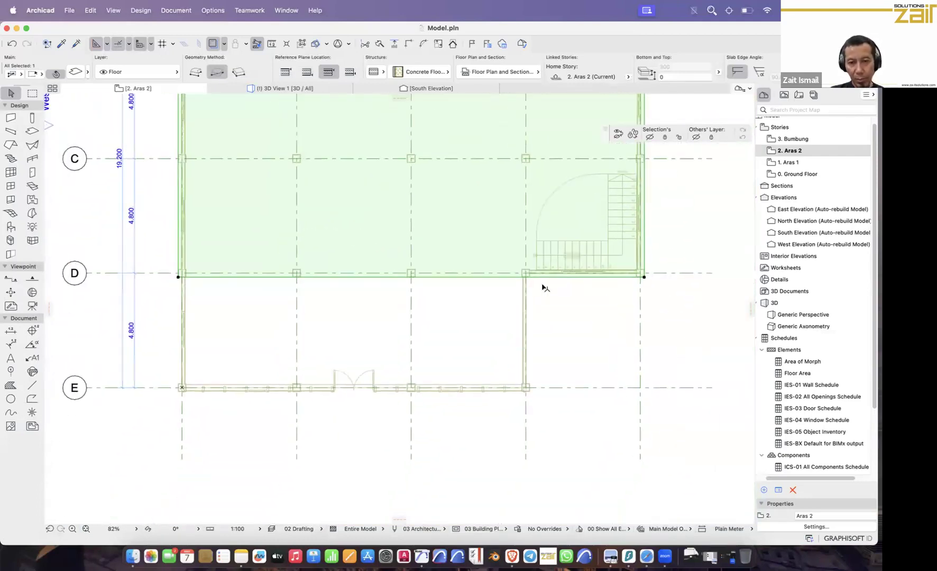
scroll(545, 269, up, 5)
scroll(518, 260, up, 4)
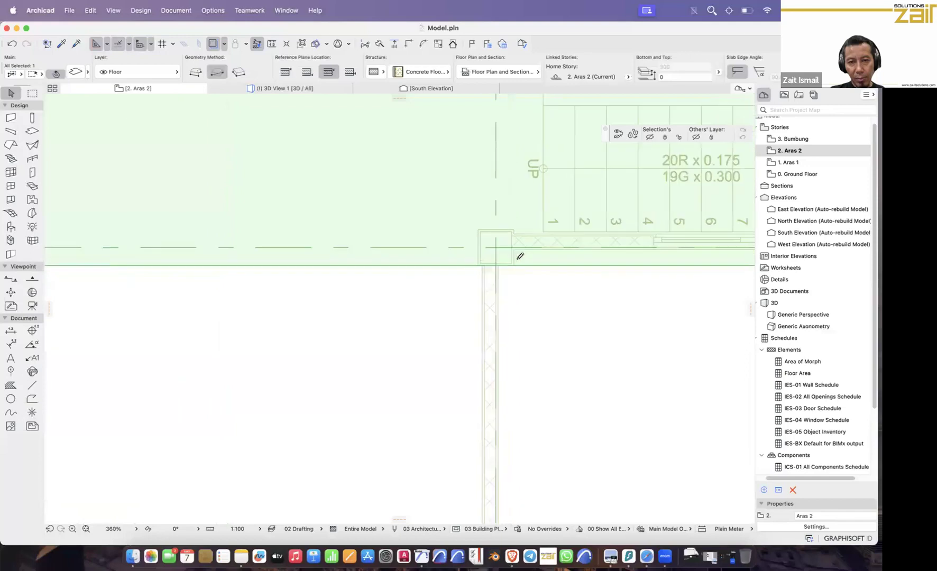
click(519, 260)
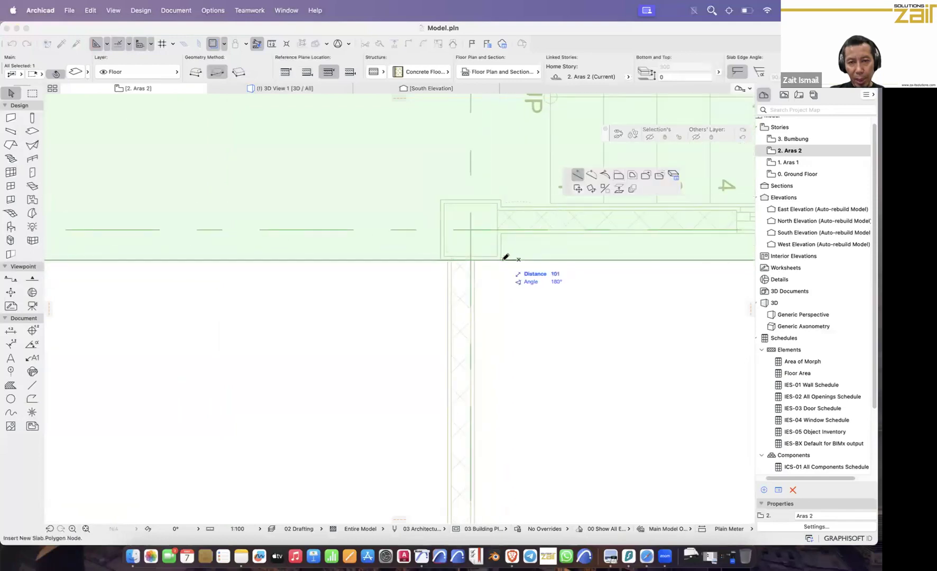
click(502, 260)
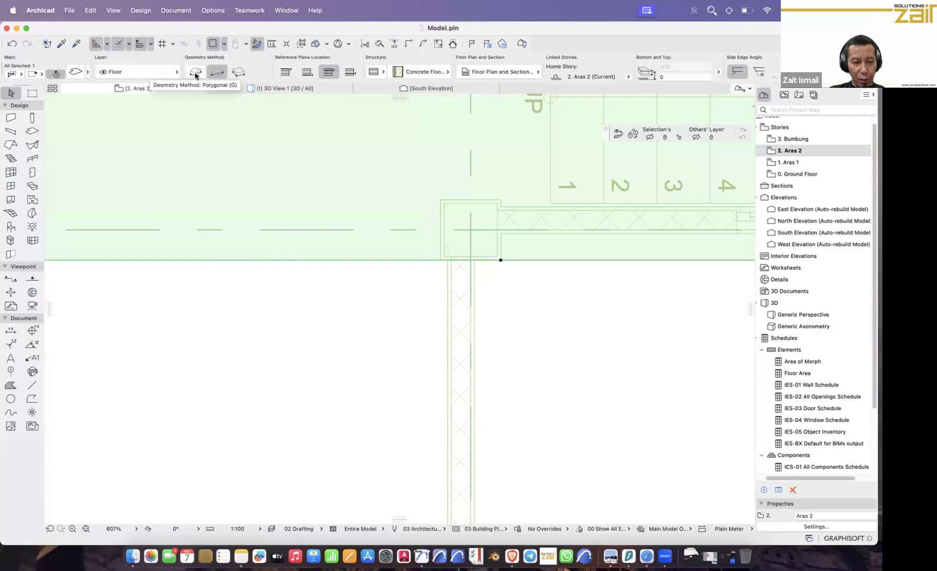
key(ctrl)
key(ctrl)
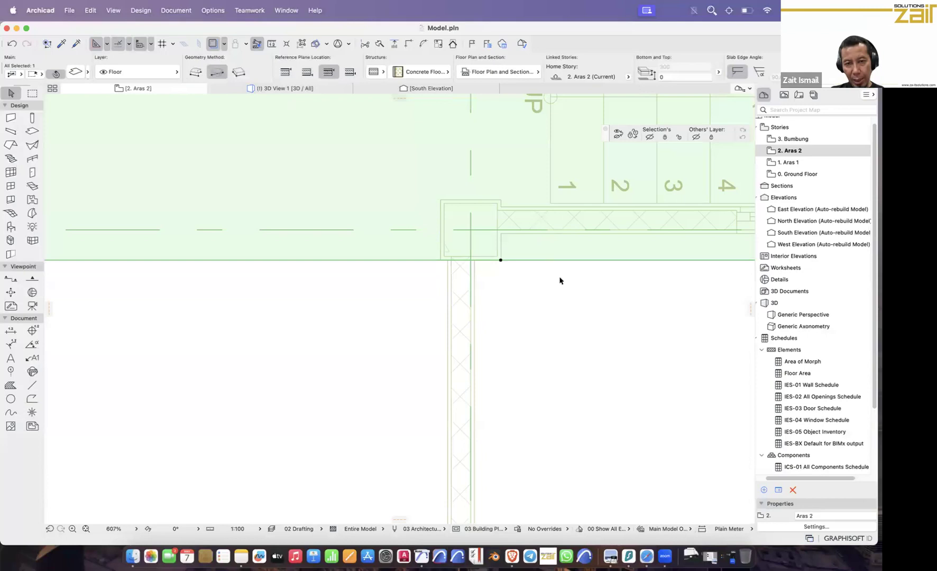
Step: Offset the slab edge west of the new node by 4800 mm to the outer wall face along grid line E
scroll(560, 278, down, 4)
scroll(508, 281, down, 2)
click(474, 274)
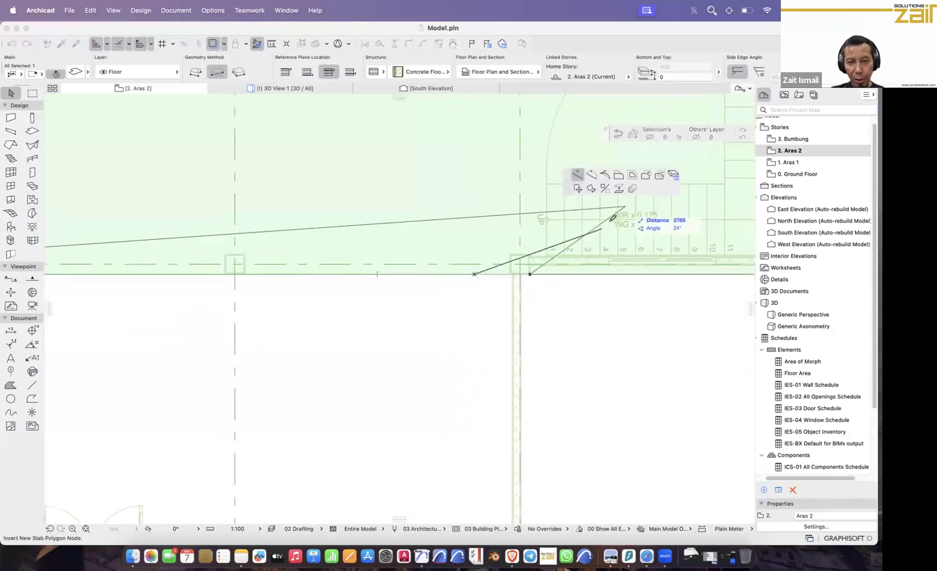
click(619, 175)
scroll(506, 412, down, 2)
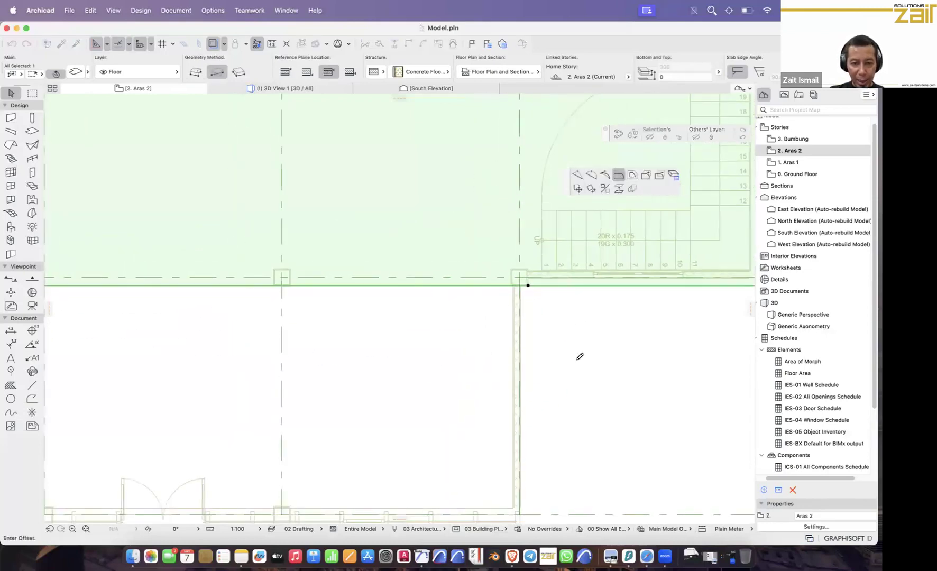
scroll(582, 370, down, 3)
scroll(587, 397, up, 5)
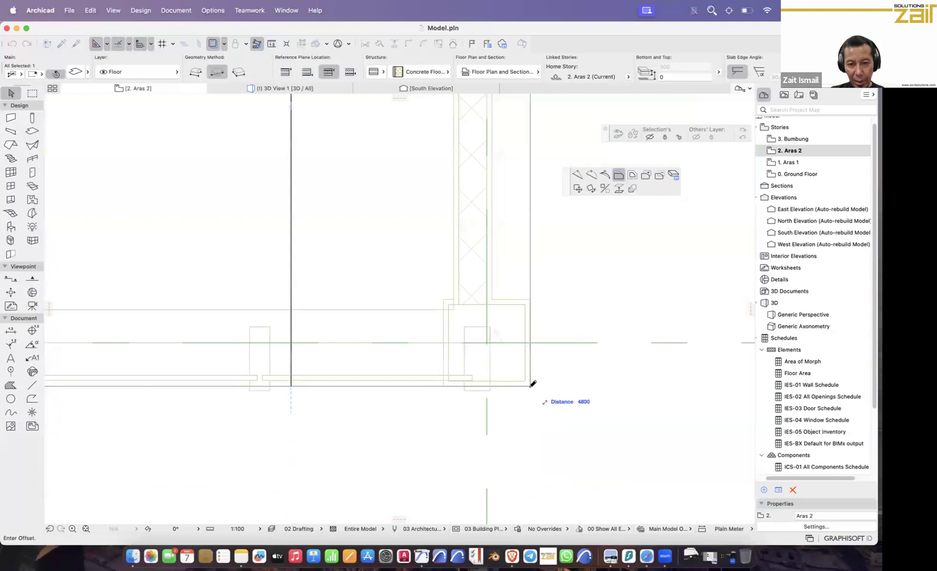
click(540, 402)
scroll(642, 379, down, 6)
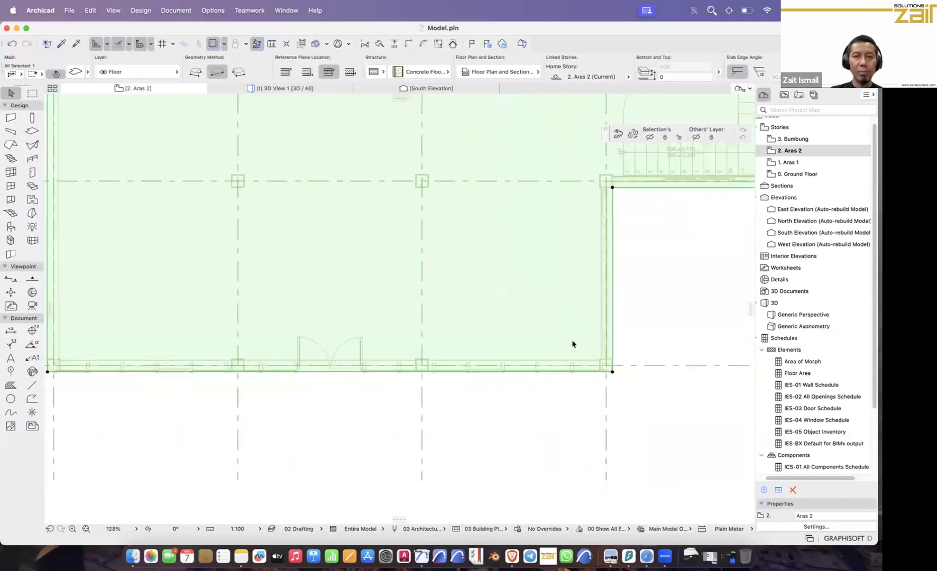
Step: Examine the extended slab on top of the building in the 3D view with nothing selected
click(309, 89)
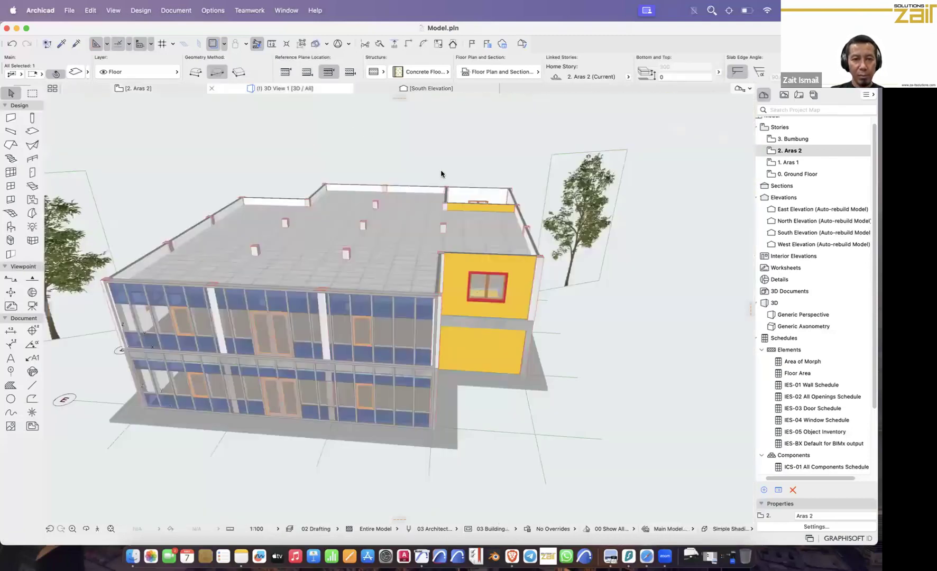
click(476, 142)
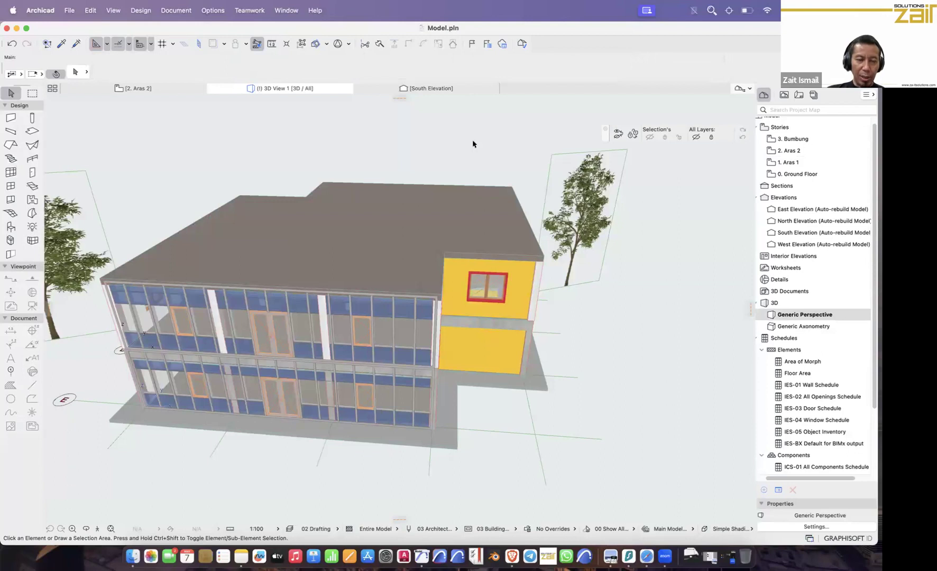
shift+middle_drag(421, 258, 451, 221)
click(451, 222)
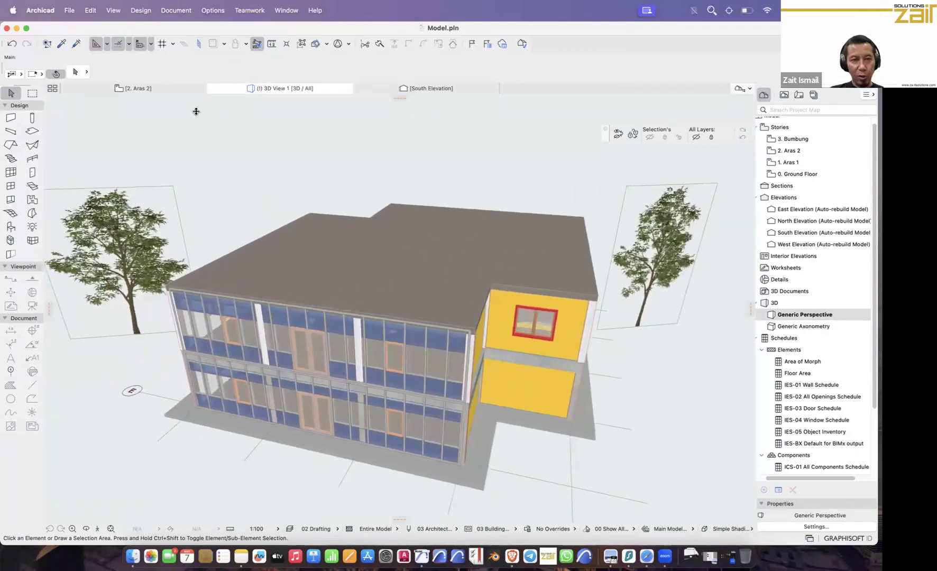
Step: Change the classification of the top slab to Roof in its selection settings
click(74, 72)
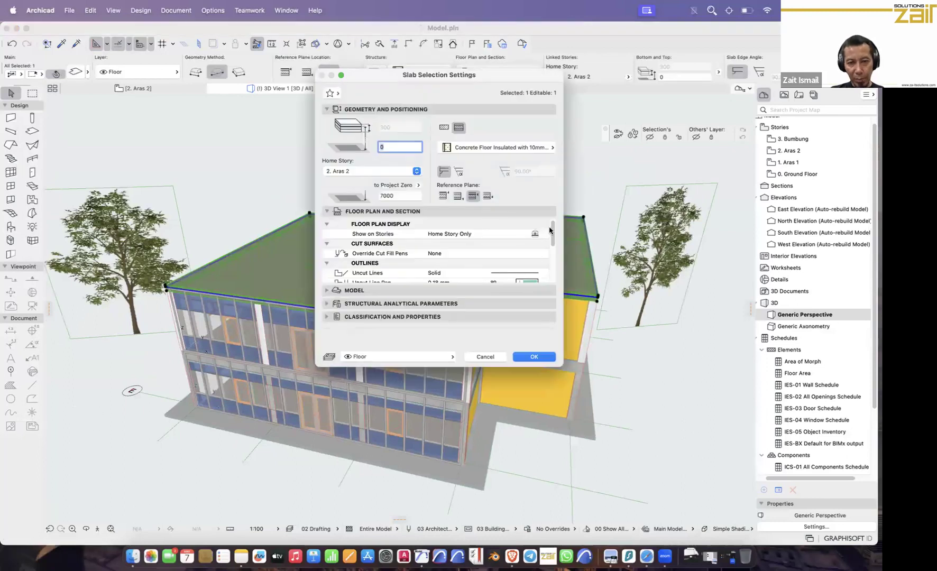
drag(553, 231, 557, 281)
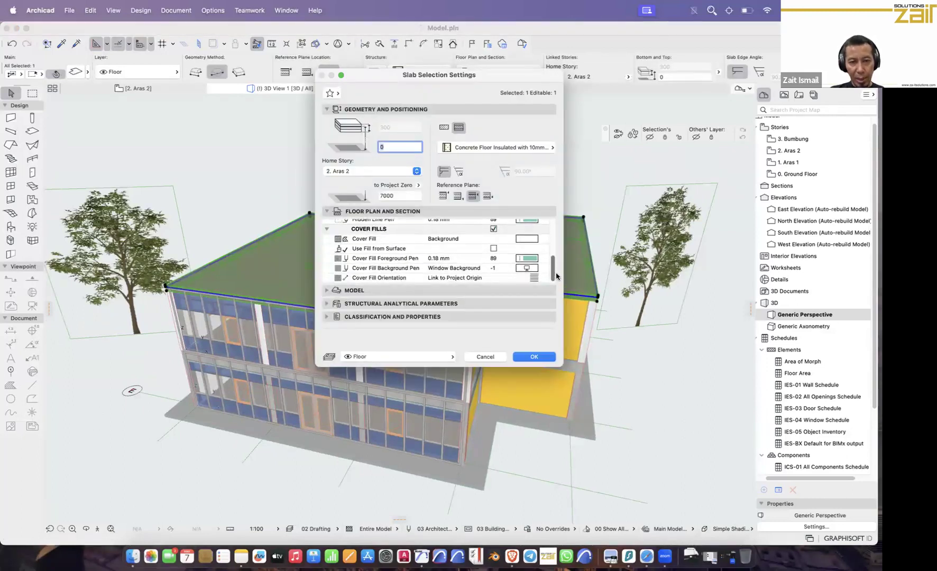
click(327, 291)
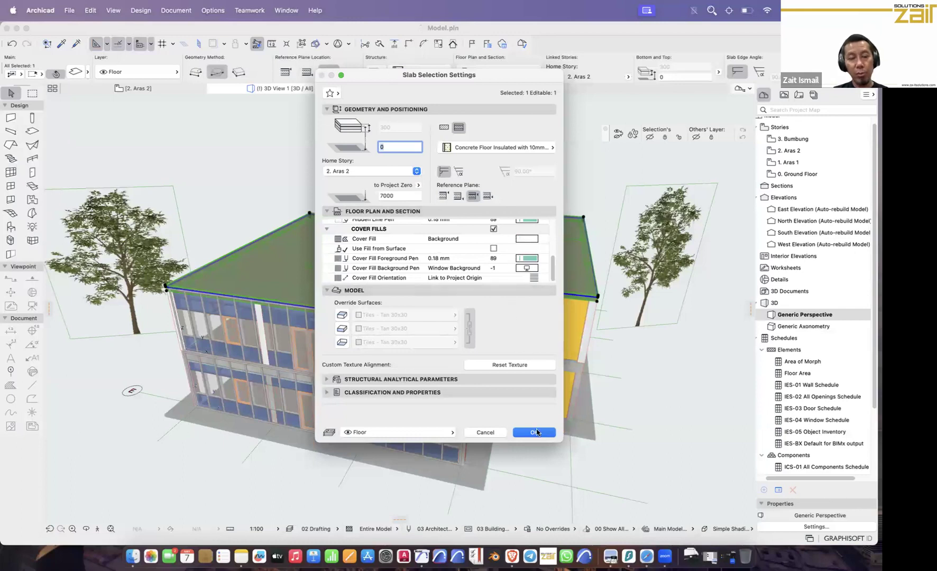
click(326, 393)
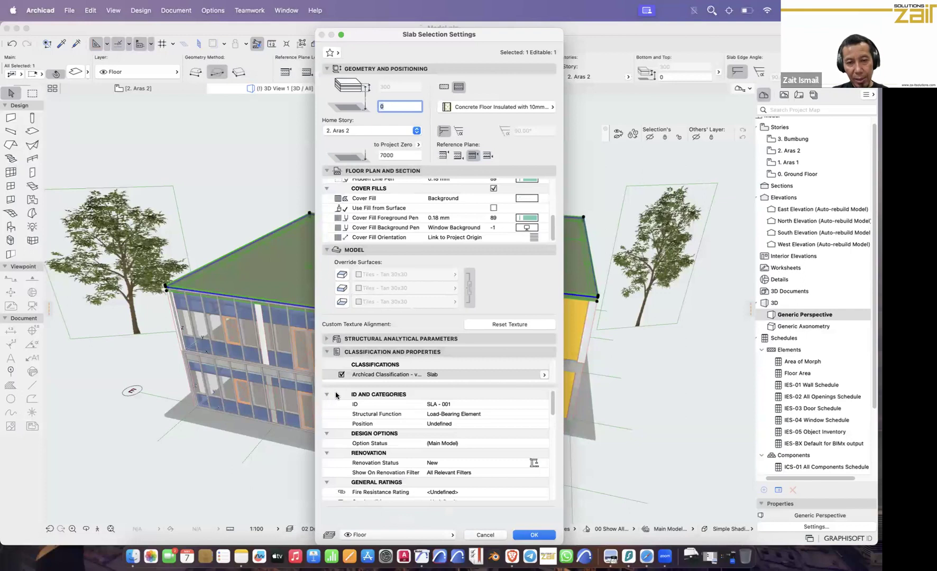
click(544, 375)
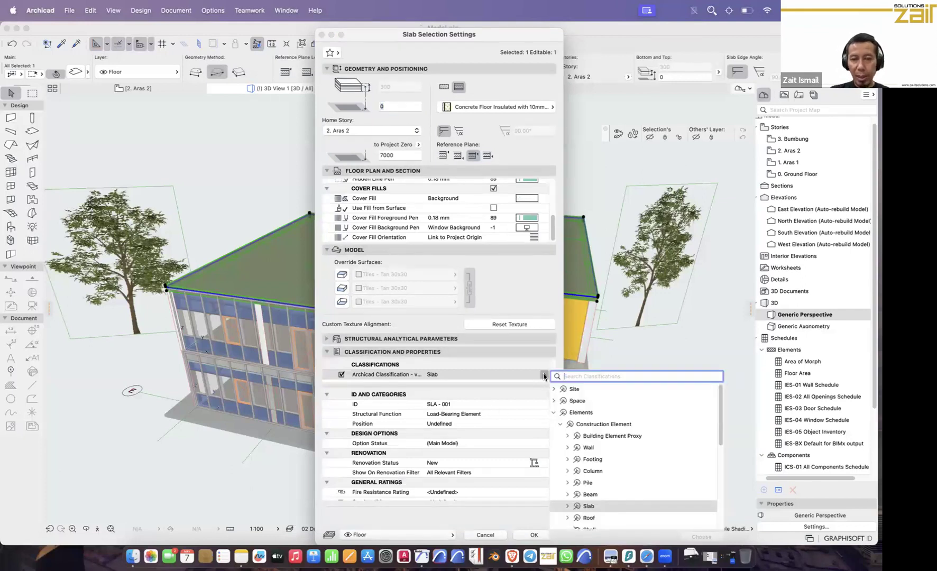
text(roof)
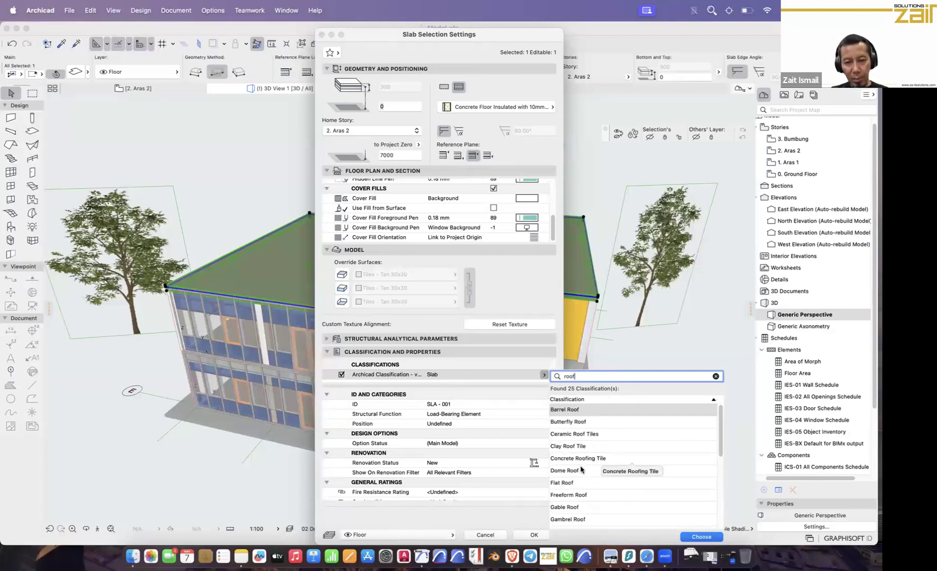
scroll(580, 469, down, 5)
scroll(578, 502, down, 1)
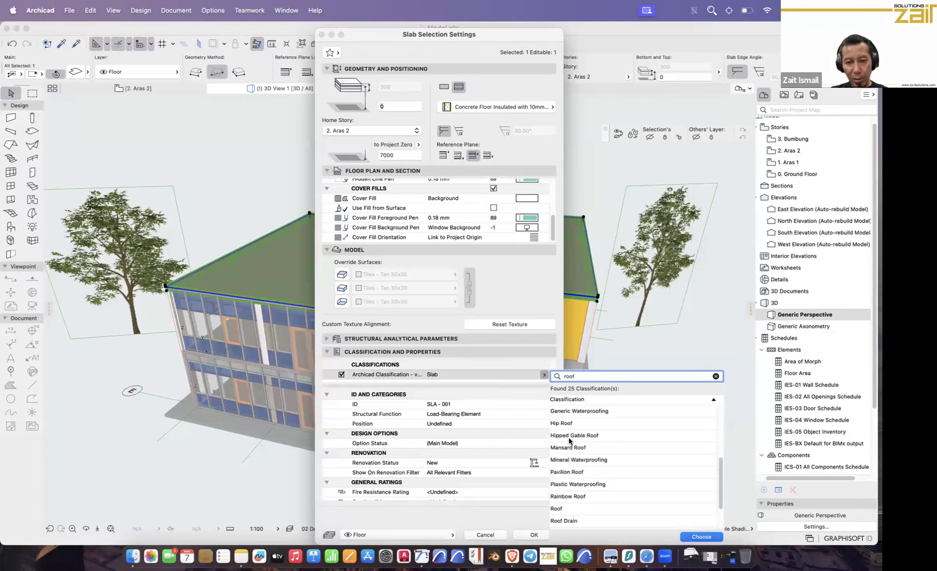
scroll(573, 507, down, 2)
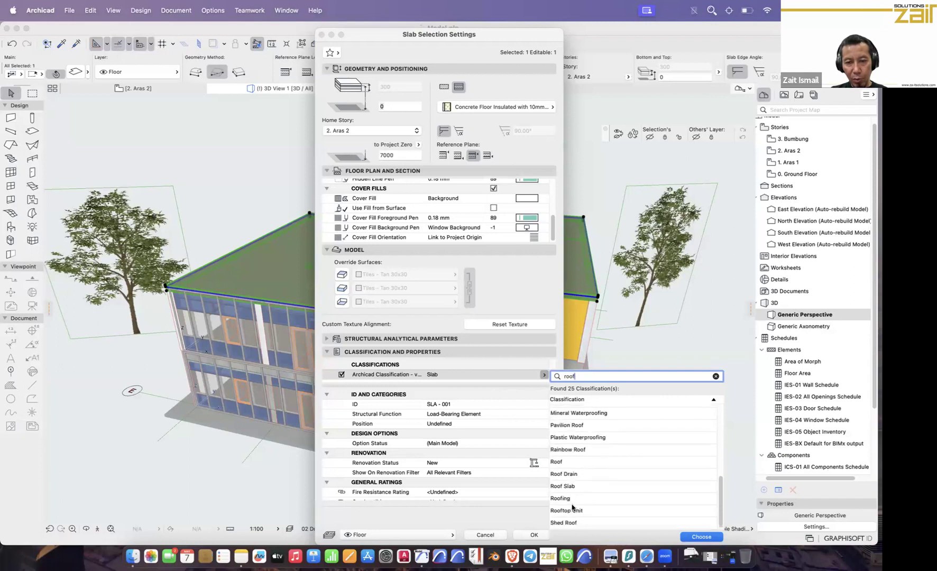
click(567, 464)
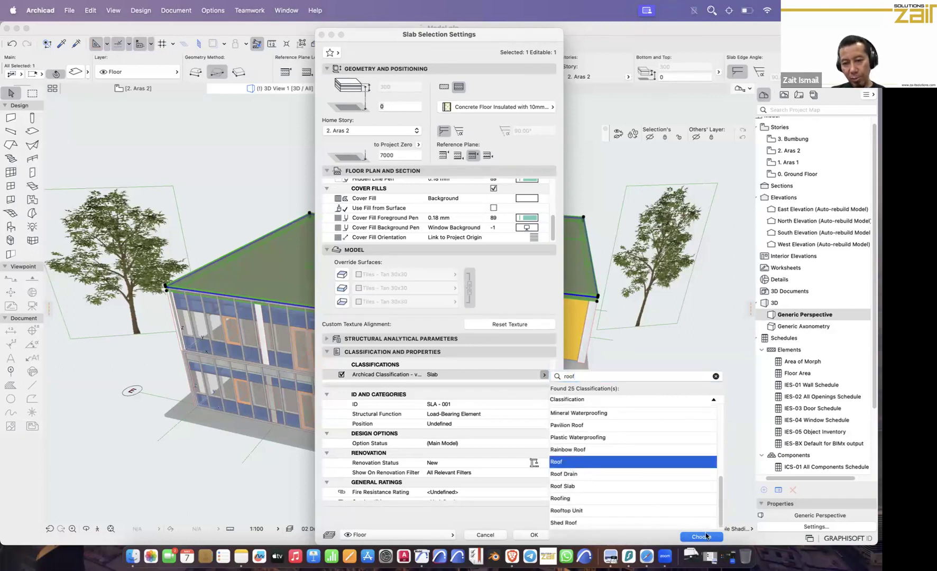
click(704, 536)
click(534, 535)
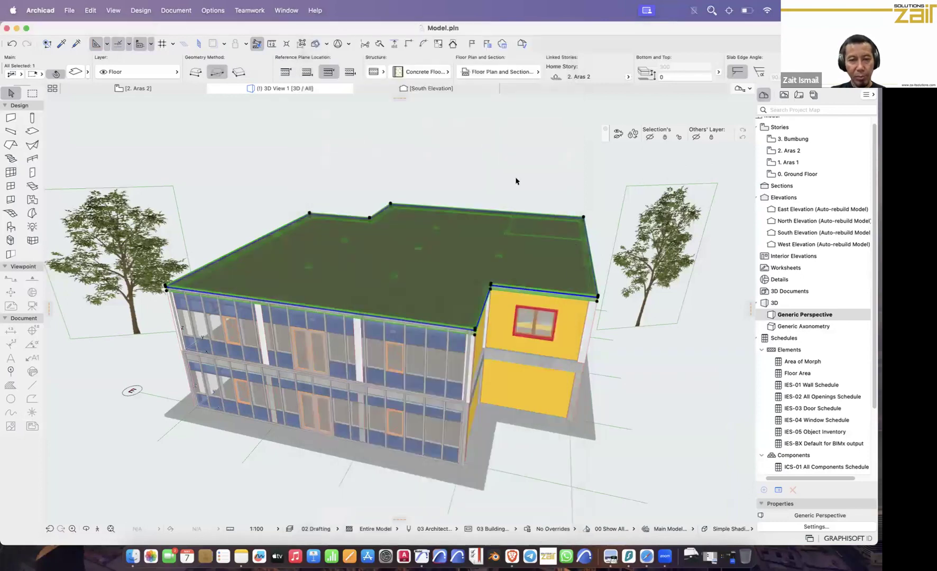
Step: Change the top slab's structure from composite to basic with Concrete - Structural as its building material
click(503, 155)
drag(512, 228, 453, 286)
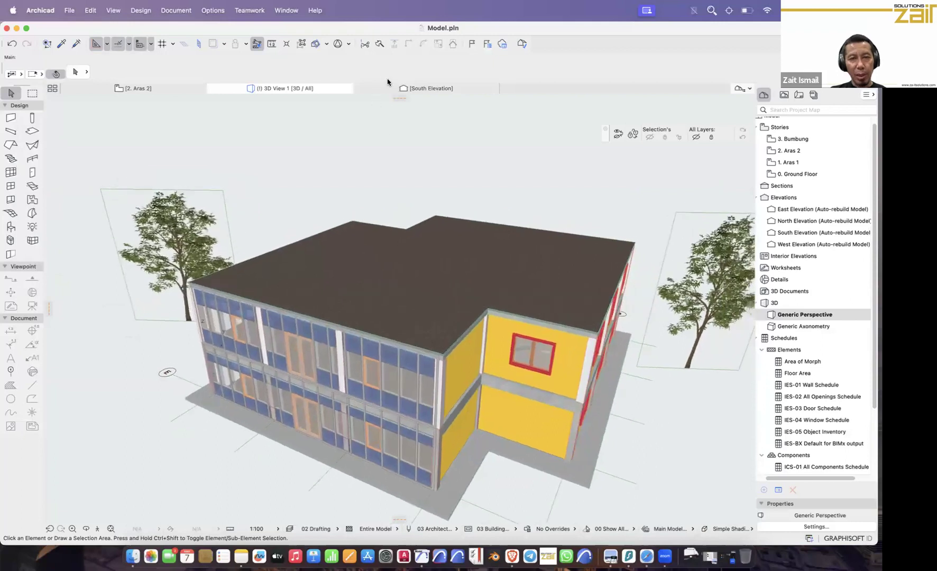
click(409, 251)
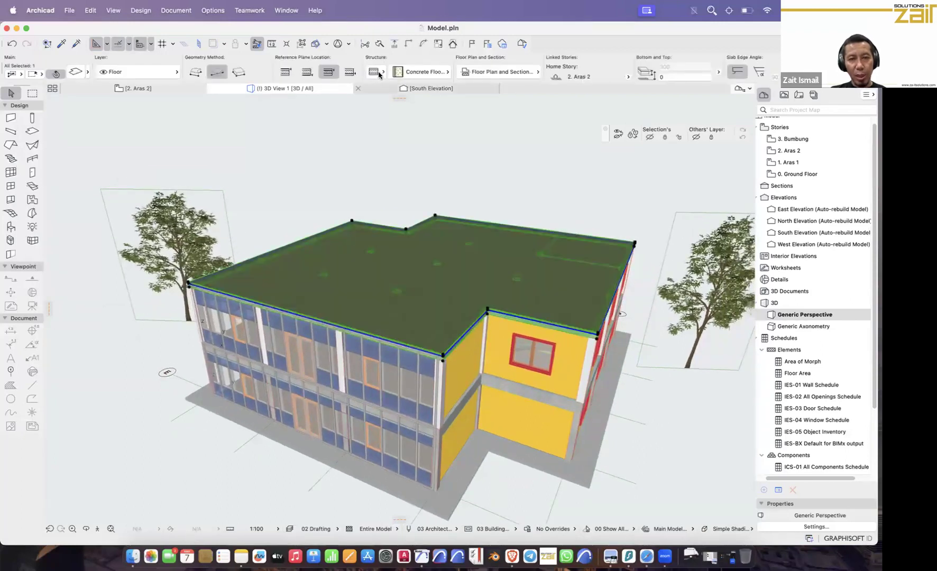
click(430, 72)
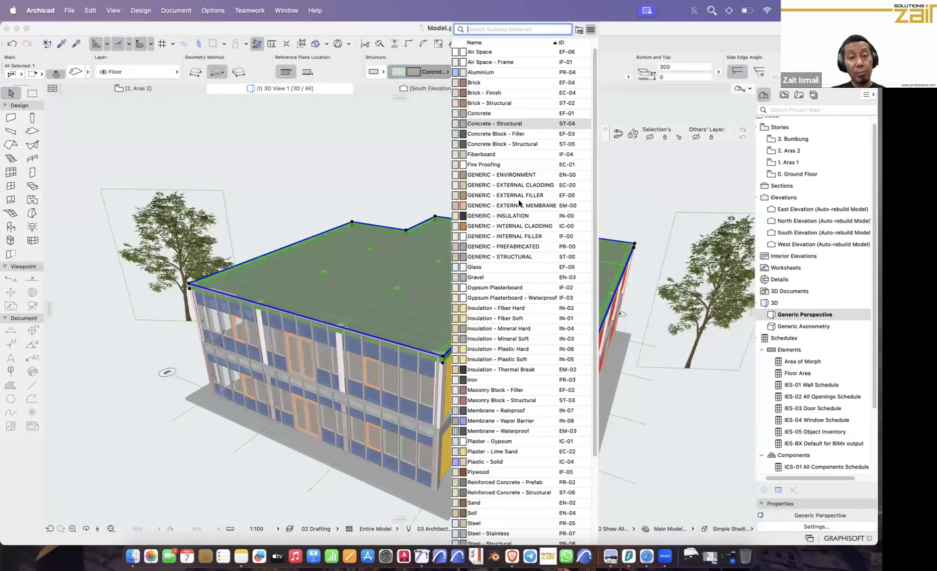
key(Escape)
click(517, 216)
Step: Set the top slab's thickness to 200 mm and its reference plane location to Bottom
mouse_move(475, 312)
shift+middle_down()
mouse_move(489, 298)
mouse_move(472, 311)
shift+middle_up()
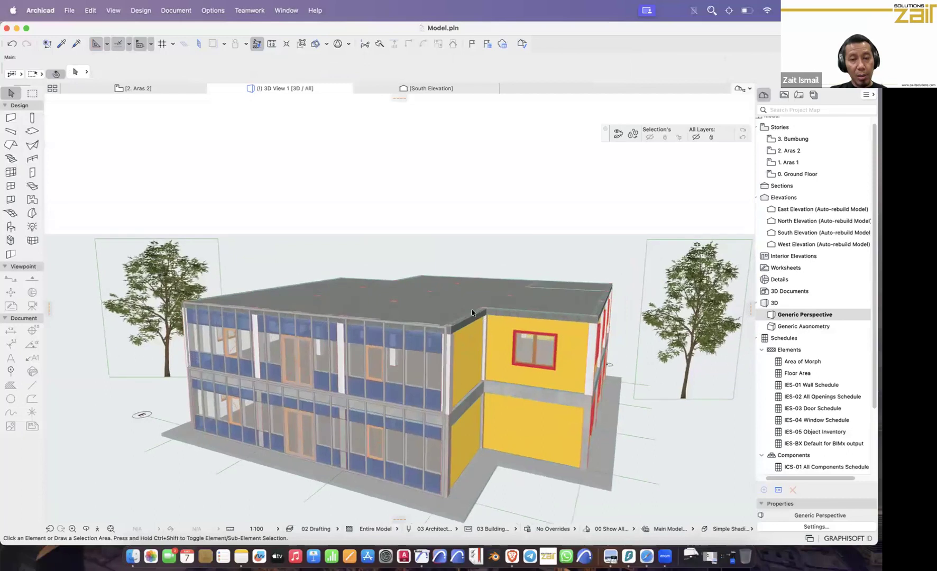
shift+middle_drag(666, 67, 595, 127)
click(508, 291)
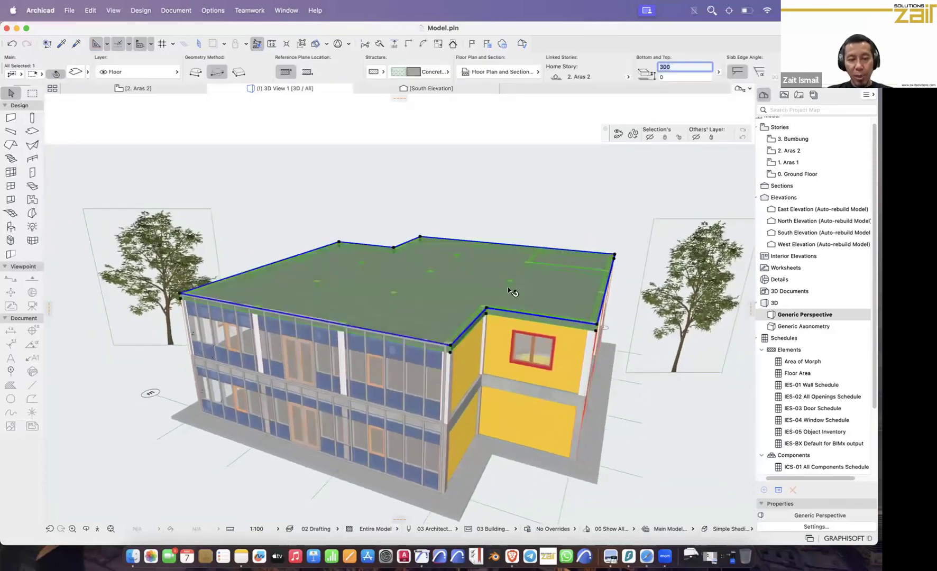
scroll(456, 387, up, 5)
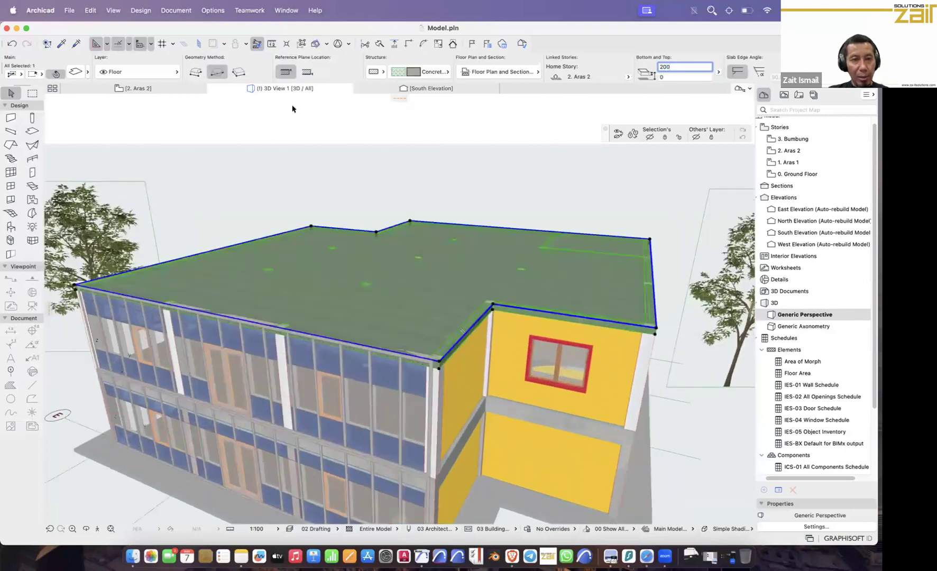
click(308, 73)
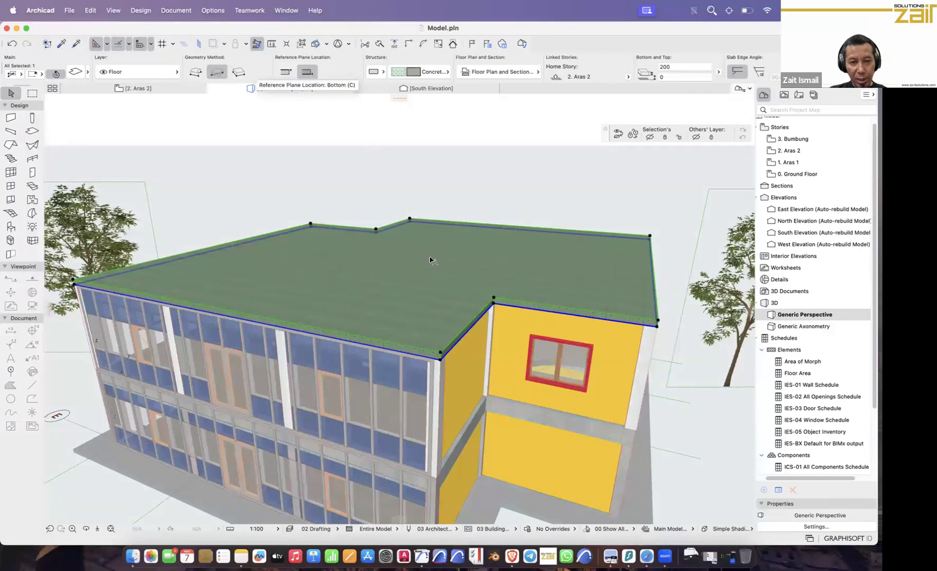
Step: Try the Top reference plane location on the roof slab and return it to Bottom
scroll(434, 338, up, 3)
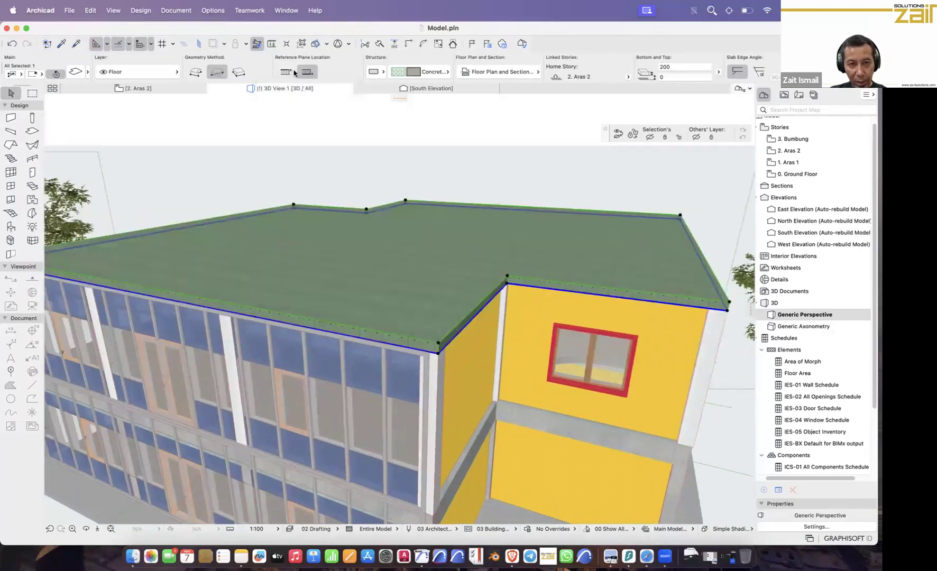
click(293, 74)
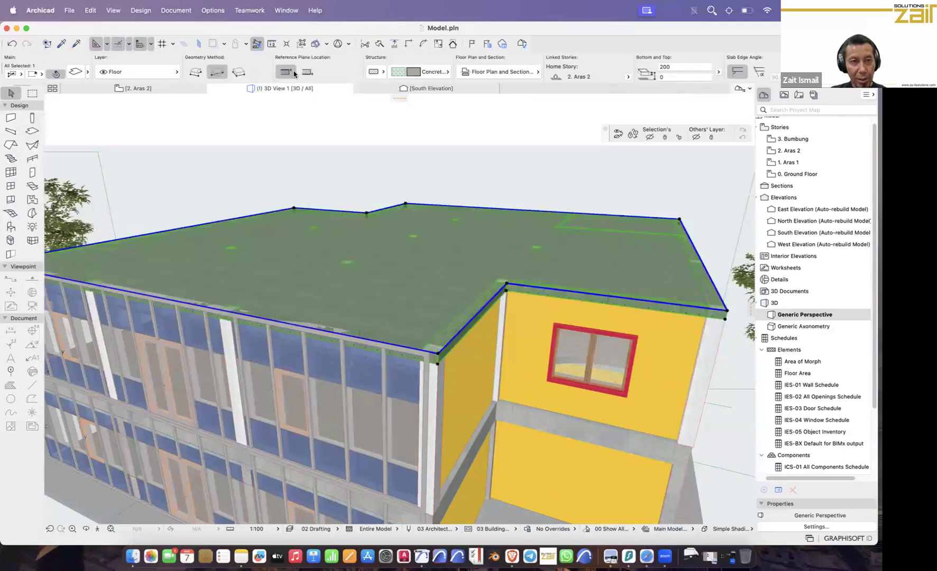
click(305, 74)
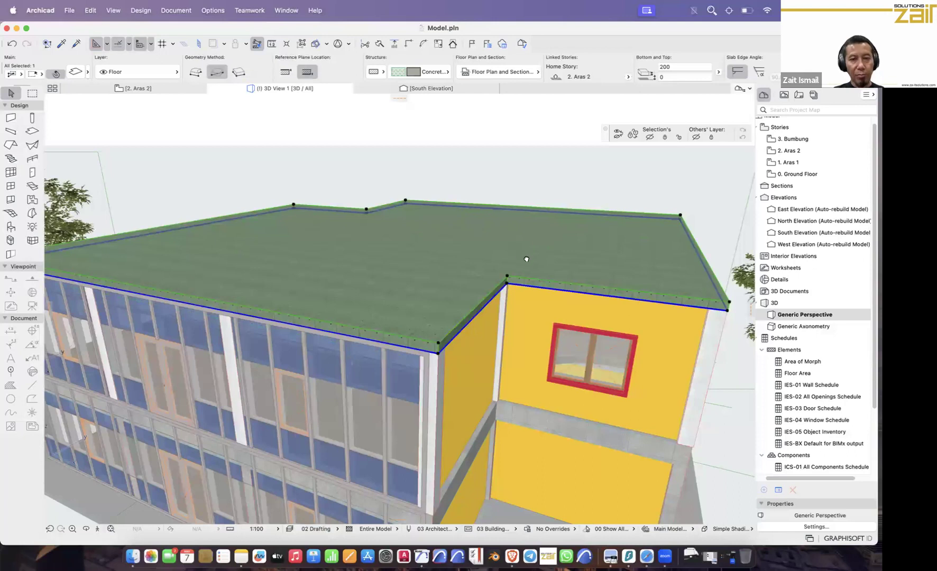
shift+middle_drag(447, 316, 438, 244)
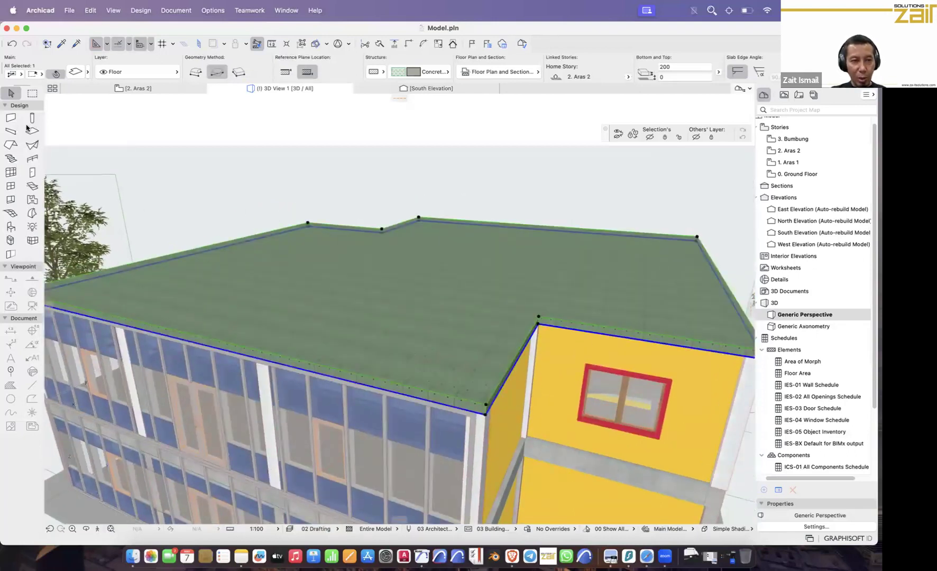
Step: Deselect the slab and set the Wall tool's default building material to Brick
scroll(13, 119, down, 4)
middle_drag(13, 117, 21, 125)
key(Escape)
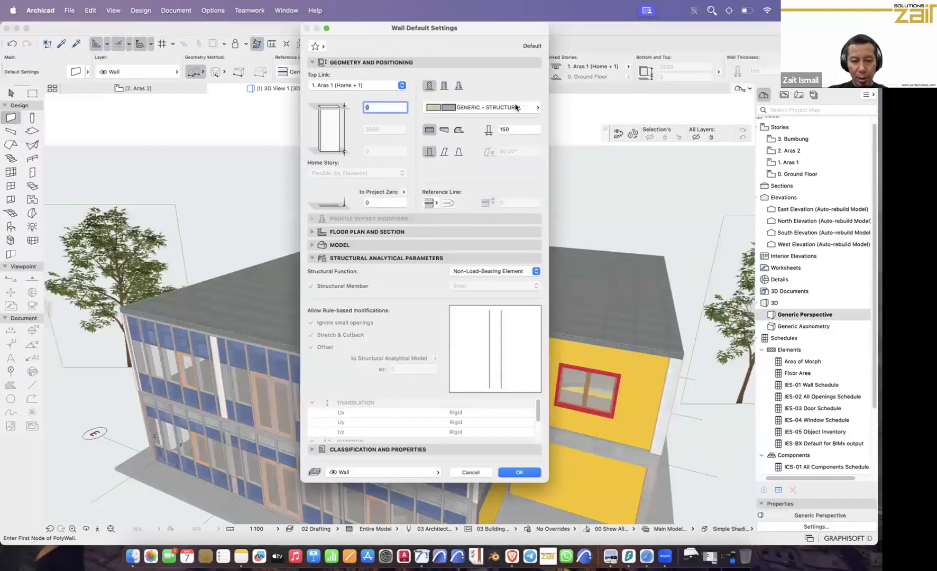
click(516, 107)
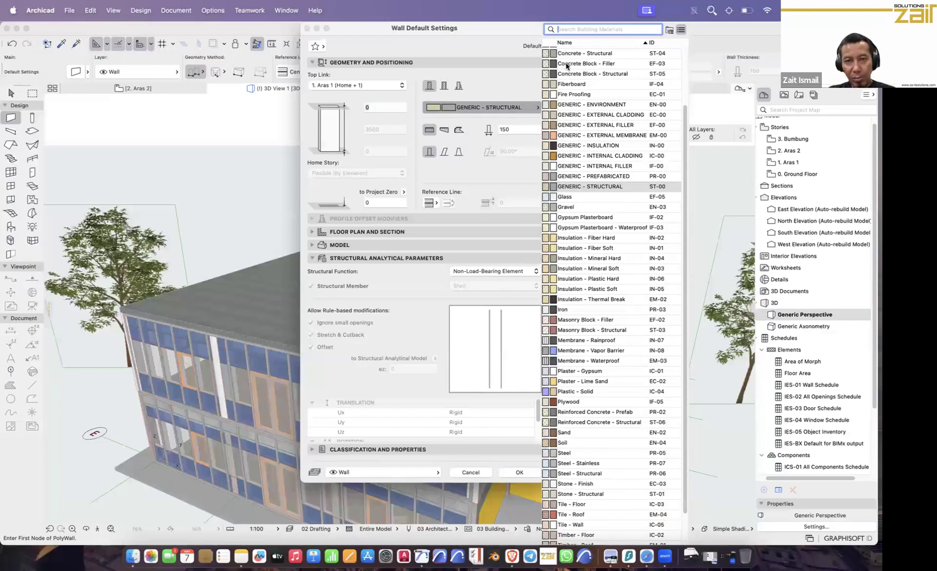
text(bri)
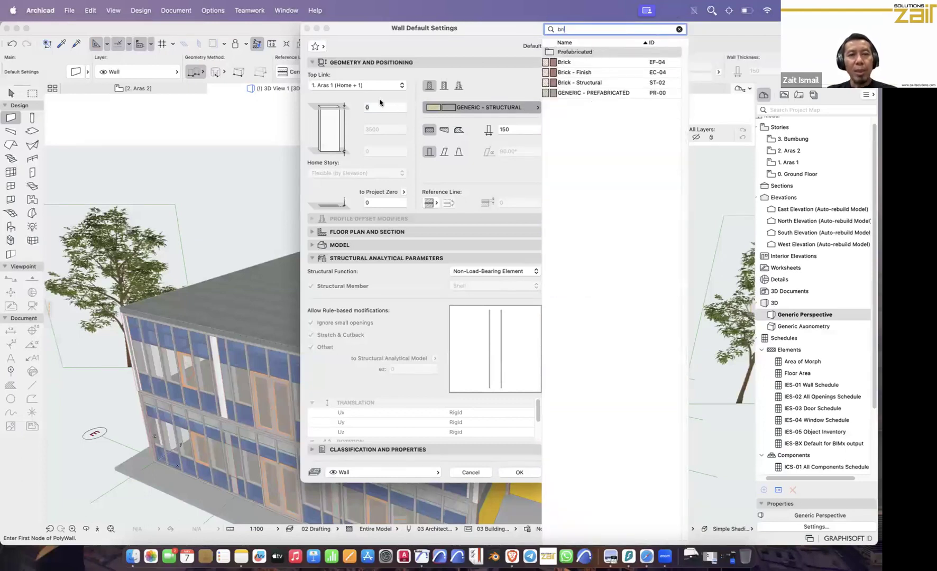
key(Down)
key(Return)
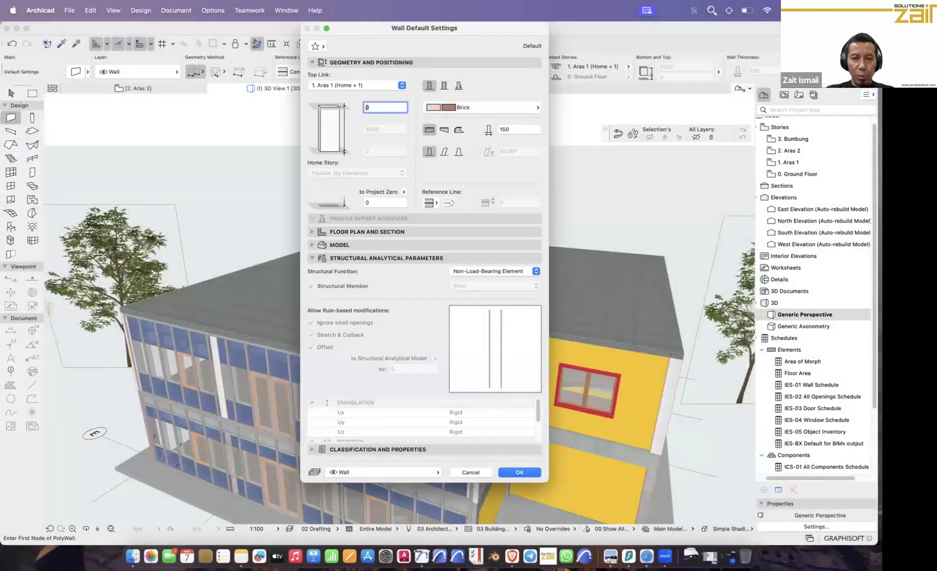
Step: Set the default wall's top link to Not Linked with a height of 1200 mm
click(370, 85)
click(349, 97)
click(371, 129)
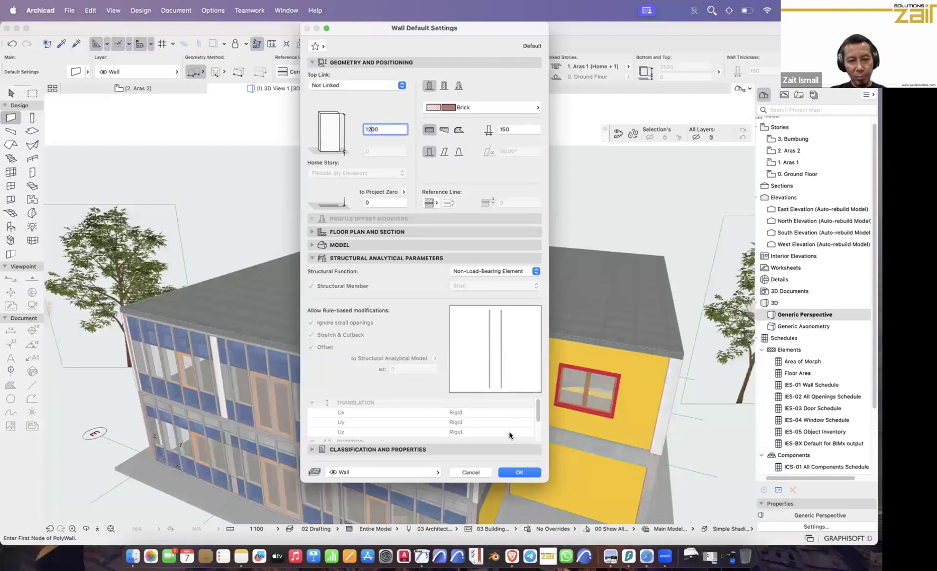
click(511, 472)
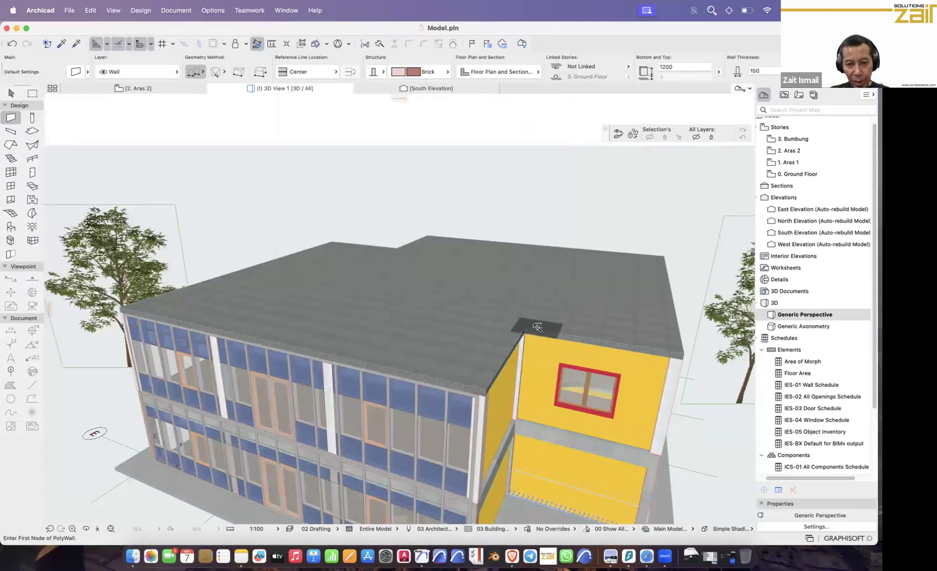
Step: Generate brick parapet walls around the roof slab's outline, undo them, and generate them again from the slab's front edge
click(537, 328)
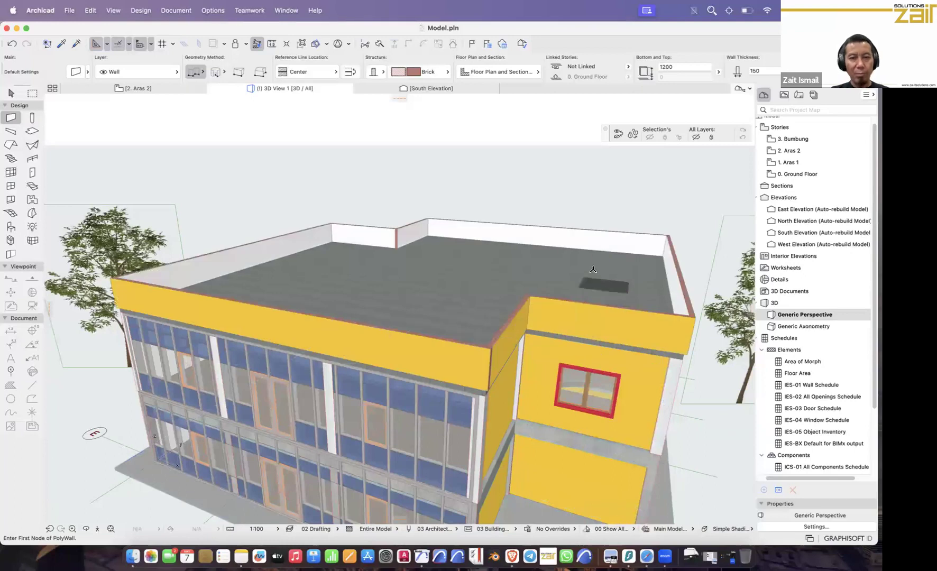
click(12, 43)
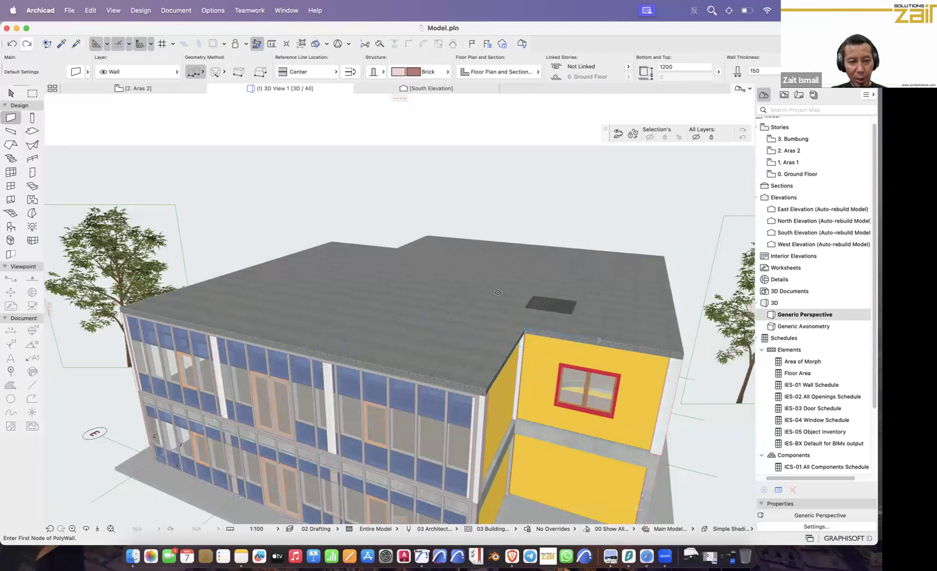
click(456, 382)
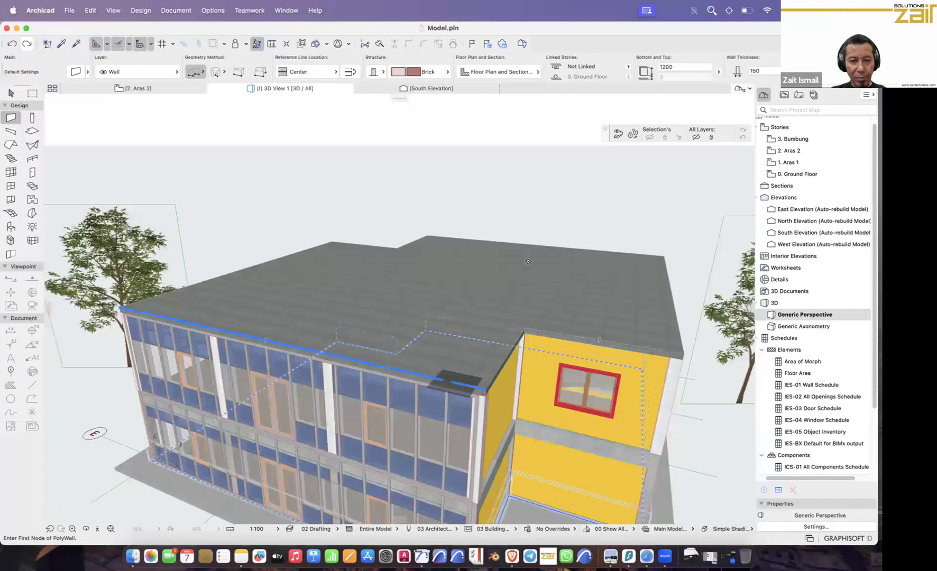
scroll(482, 221, down, 2)
mouse_move(460, 224)
shift+middle_down()
mouse_move(471, 230)
mouse_move(472, 210)
shift+middle_up()
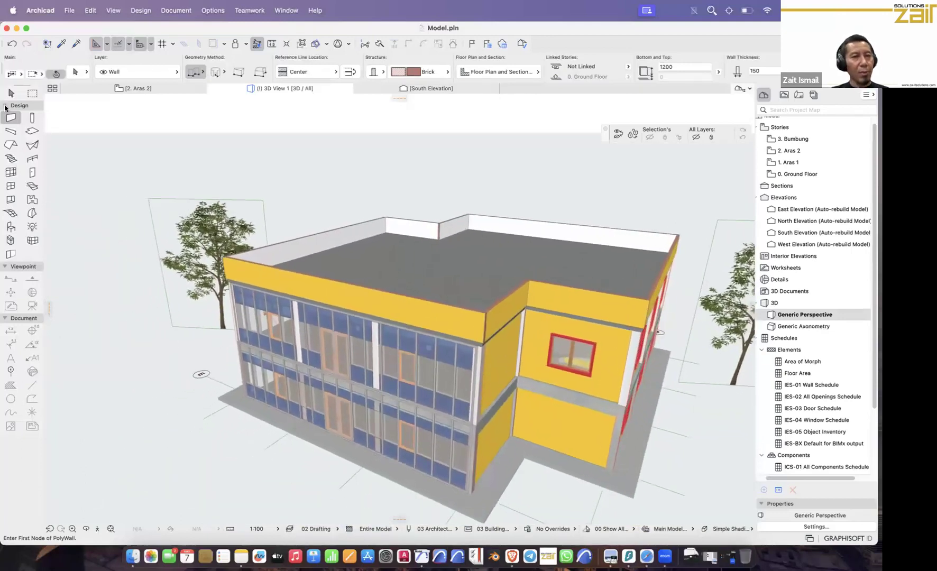
Step: Delete the brick parapet walls and the concrete roof slab from the top of the building
shift+middle_drag(368, 232, 376, 252)
shift+scroll(373, 249, down, 5)
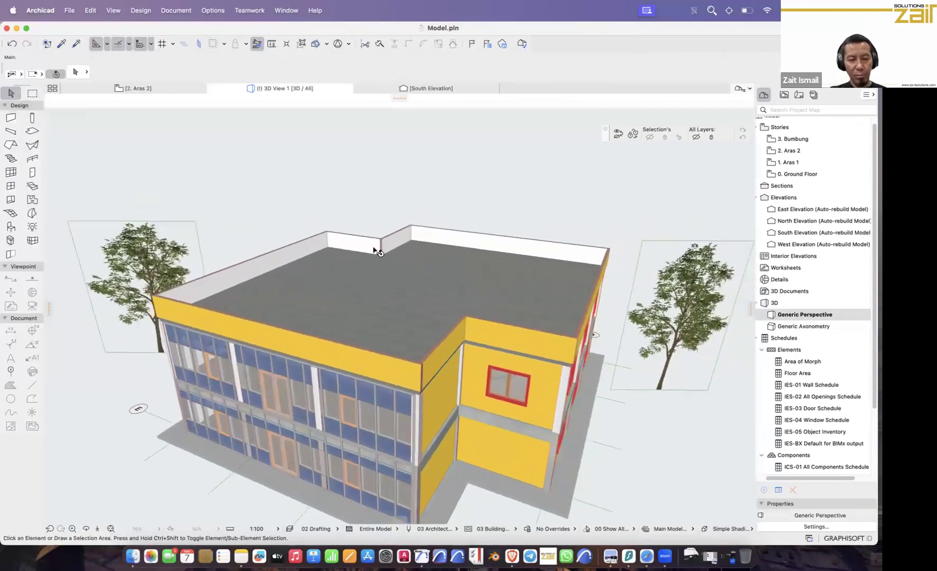
shift+scroll(373, 250, up, 3)
shift+scroll(374, 249, right, 5)
shift+scroll(374, 250, left, 5)
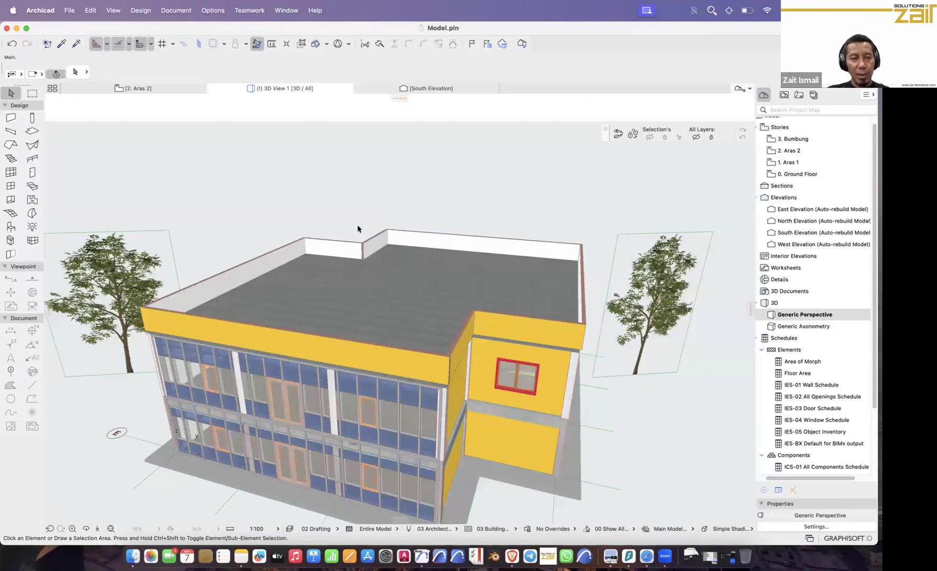
click(409, 242)
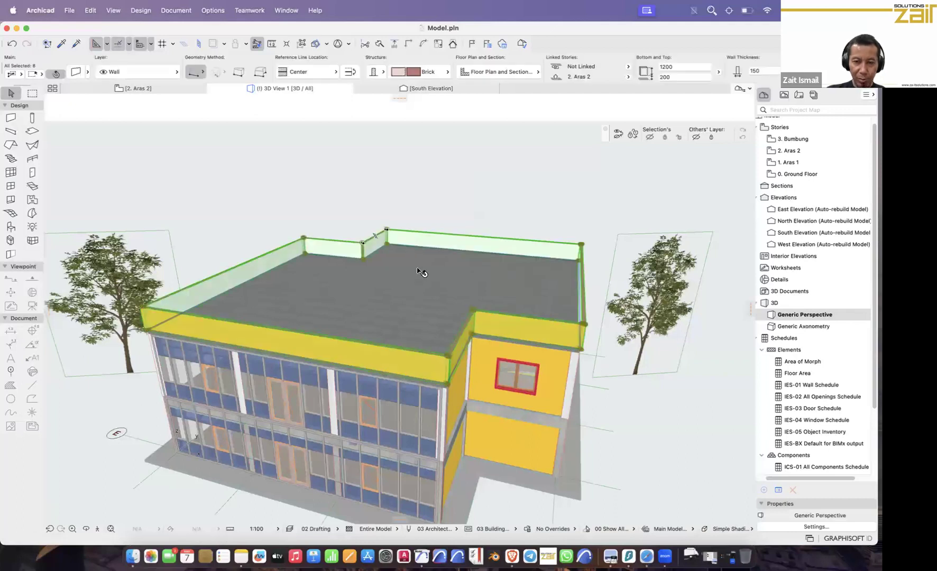
key(Delete)
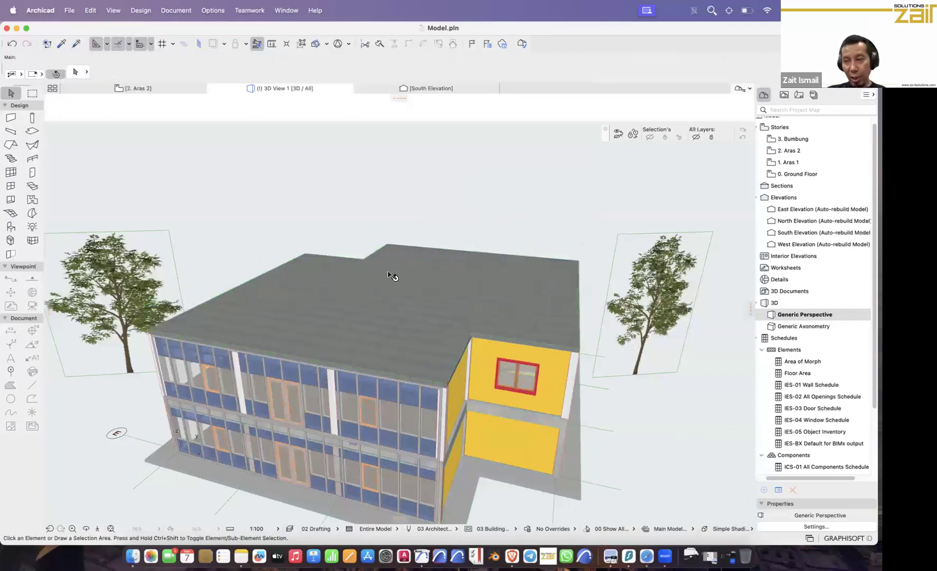
click(406, 290)
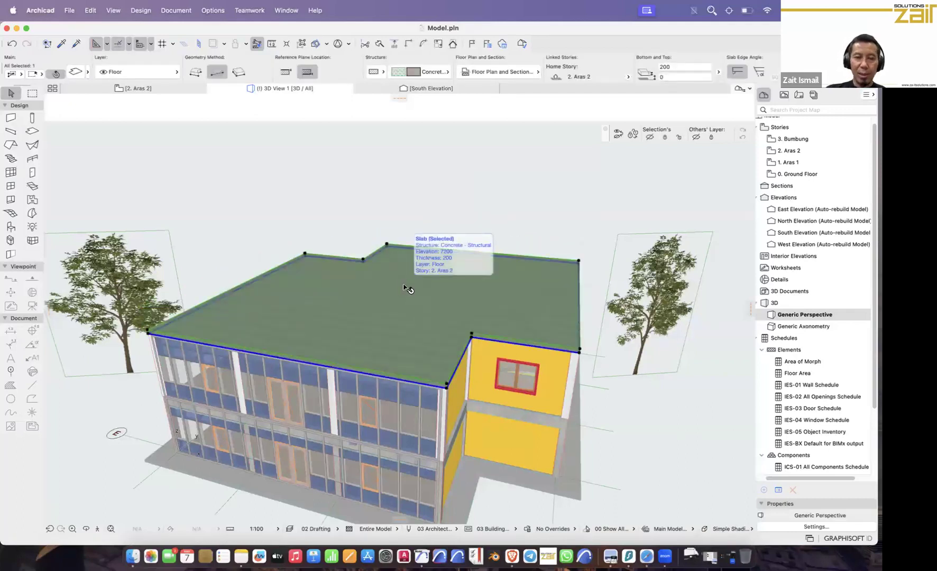
key(Delete)
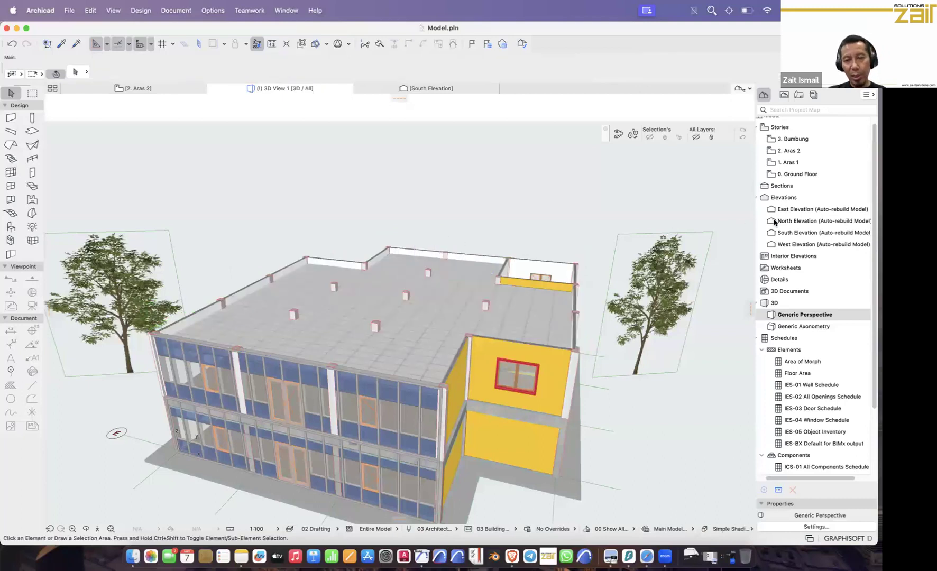
Step: Open the Aras 2 floor plan and set the Roof tool to a single-plane roof with the Roof Zinc composite
double_click(790, 151)
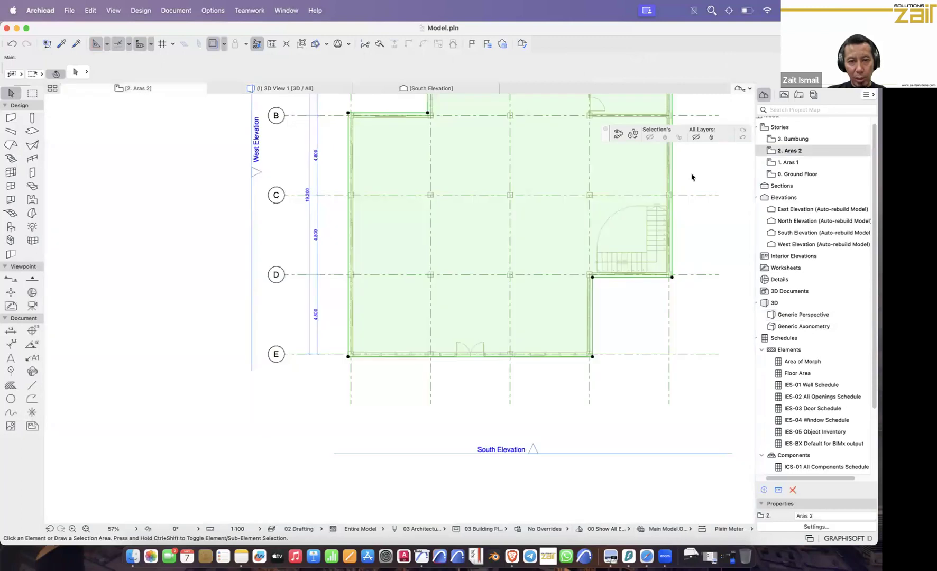
middle_drag(445, 341, 385, 379)
scroll(385, 378, down, 3)
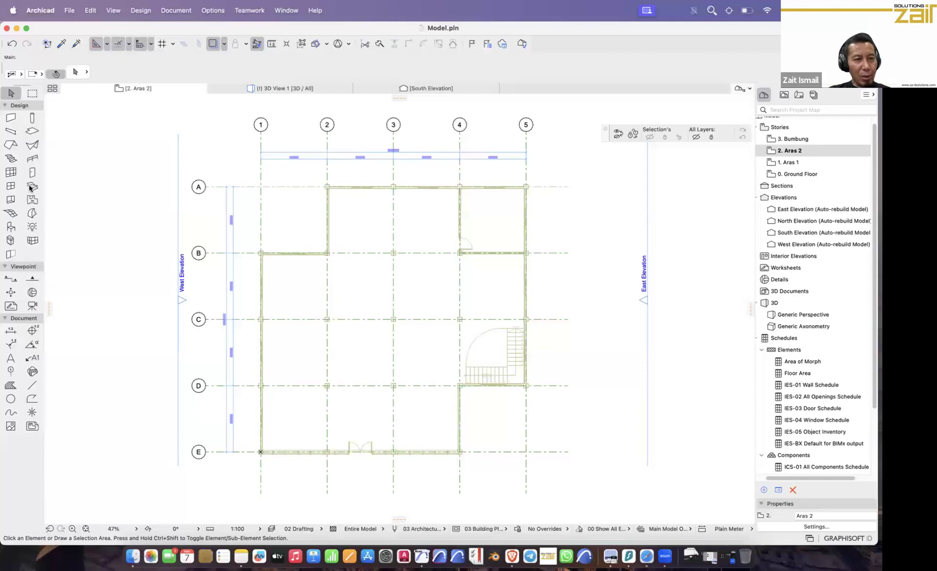
click(12, 144)
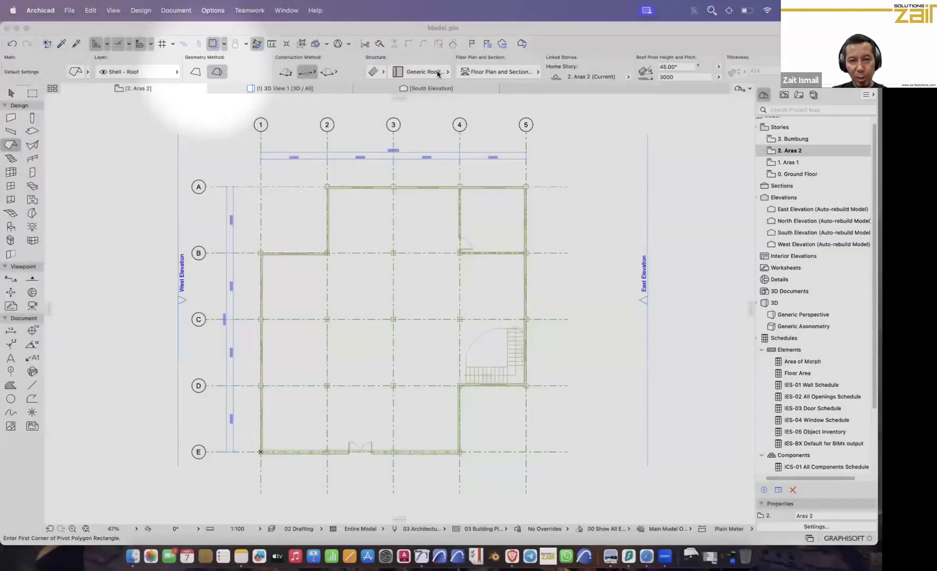
click(447, 74)
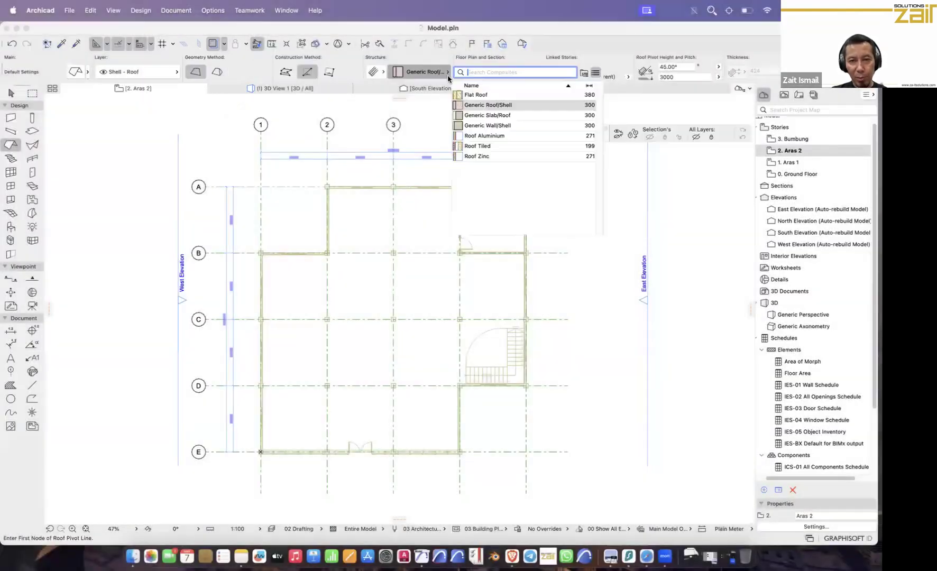
click(481, 158)
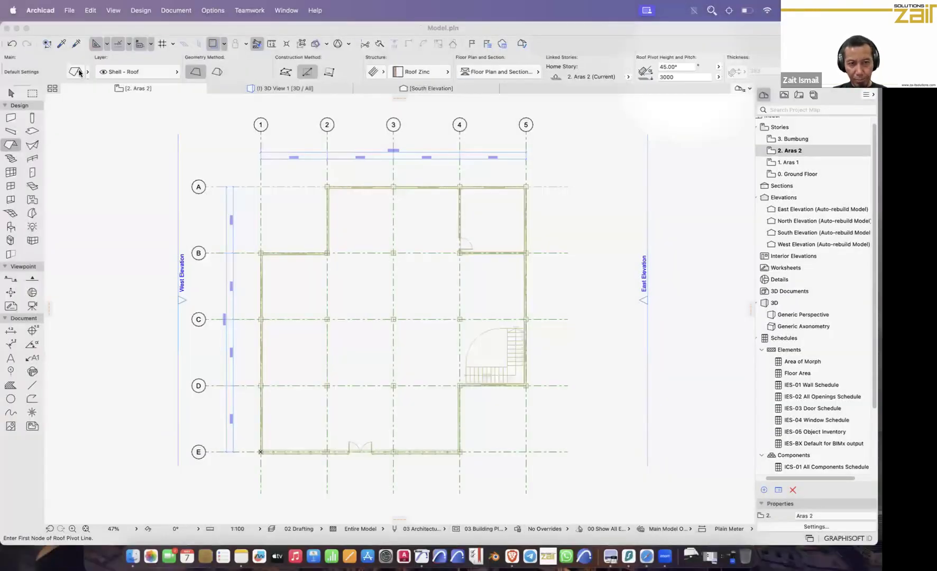
Step: Set the default roof's pitch to 5° and its edge angle to vertical
click(471, 75)
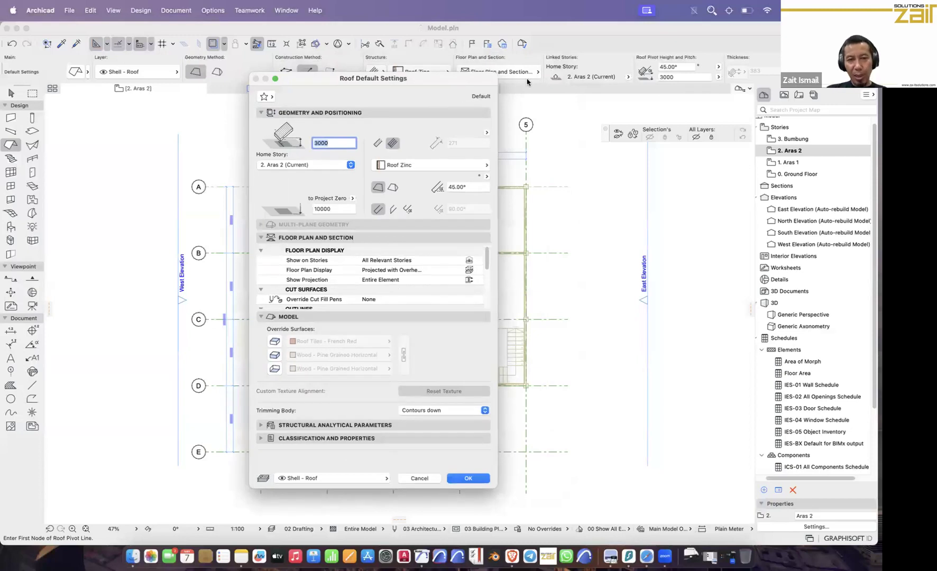
key(F1)
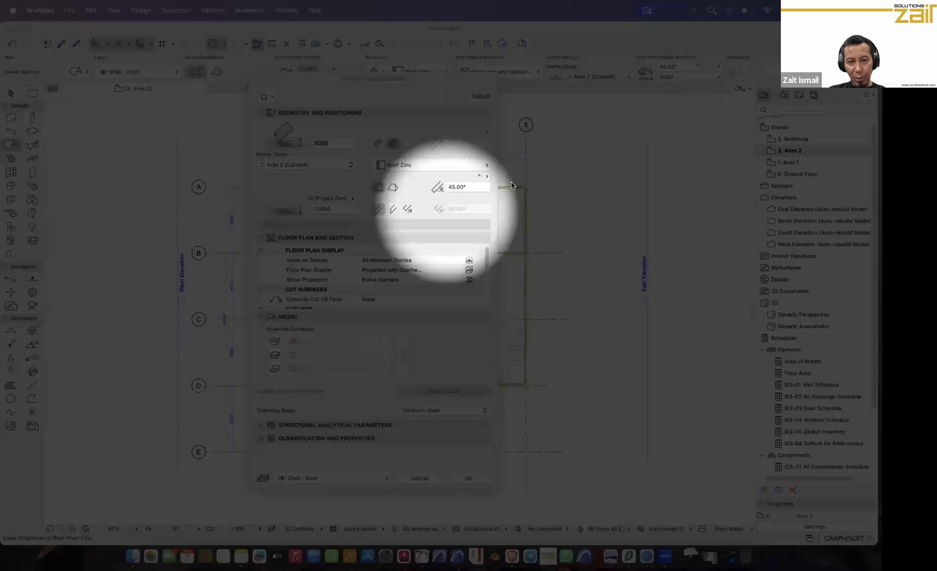
key(F1)
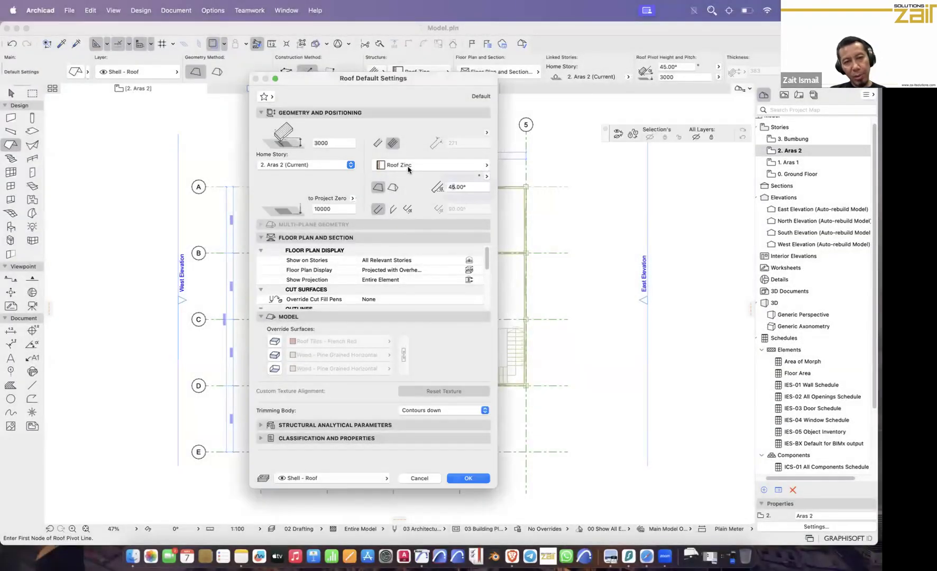
drag(455, 188, 409, 170)
text(5)
key(F1)
key(F1)
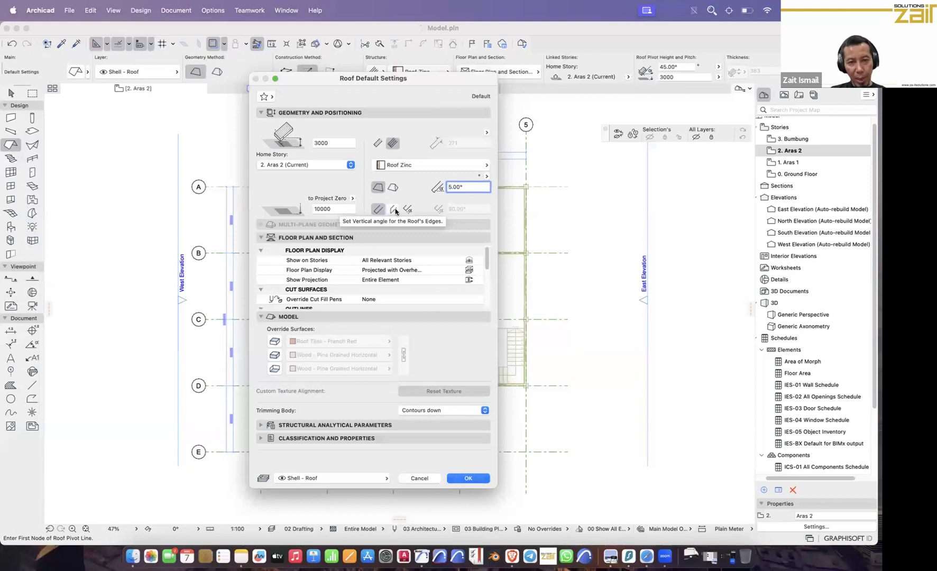
click(393, 211)
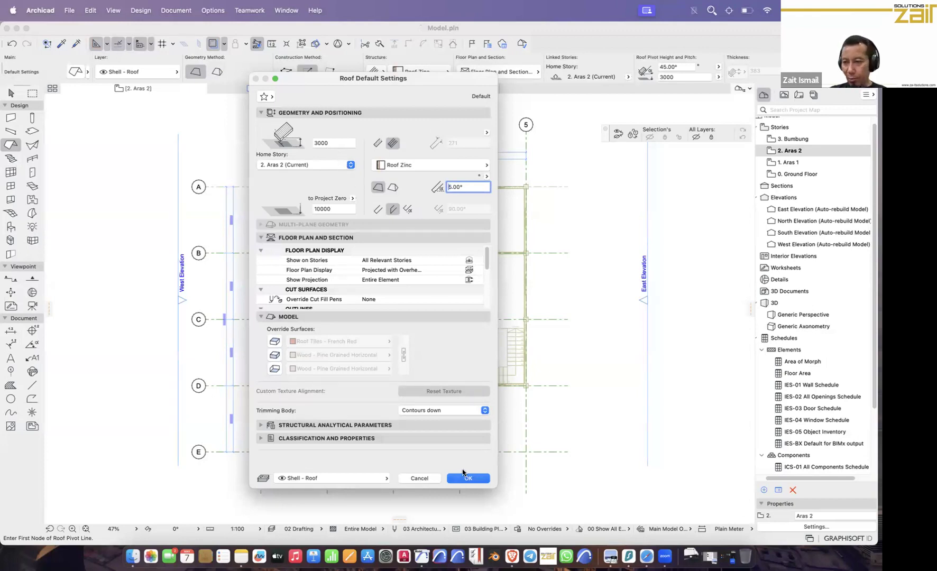
Step: Open the default roof's ID for editing in its classification and properties, and accept the roof settings
click(261, 438)
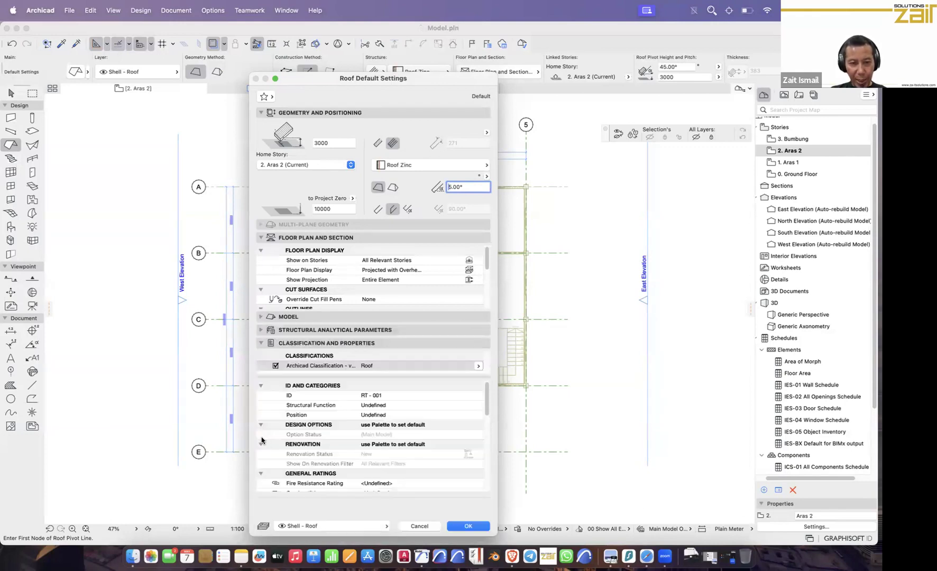
click(390, 395)
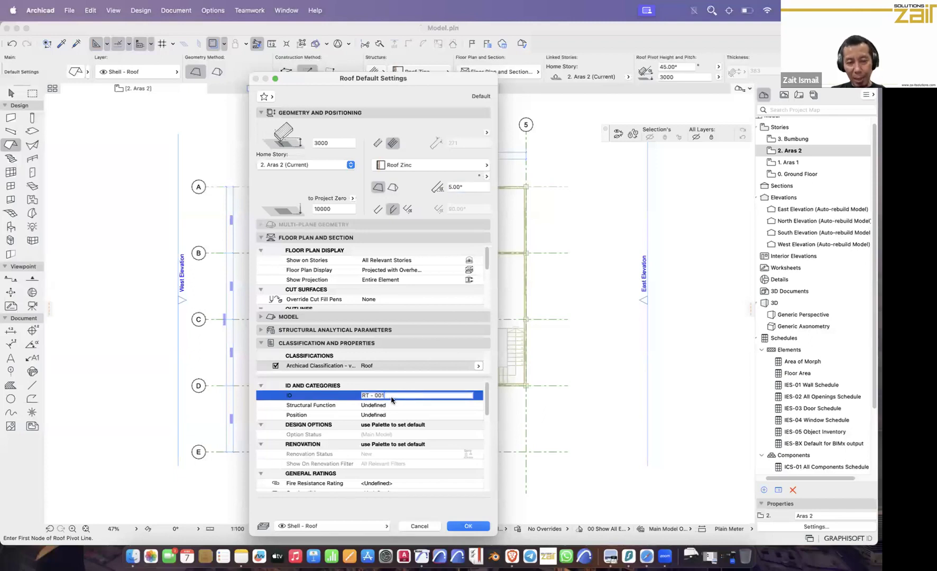
click(465, 526)
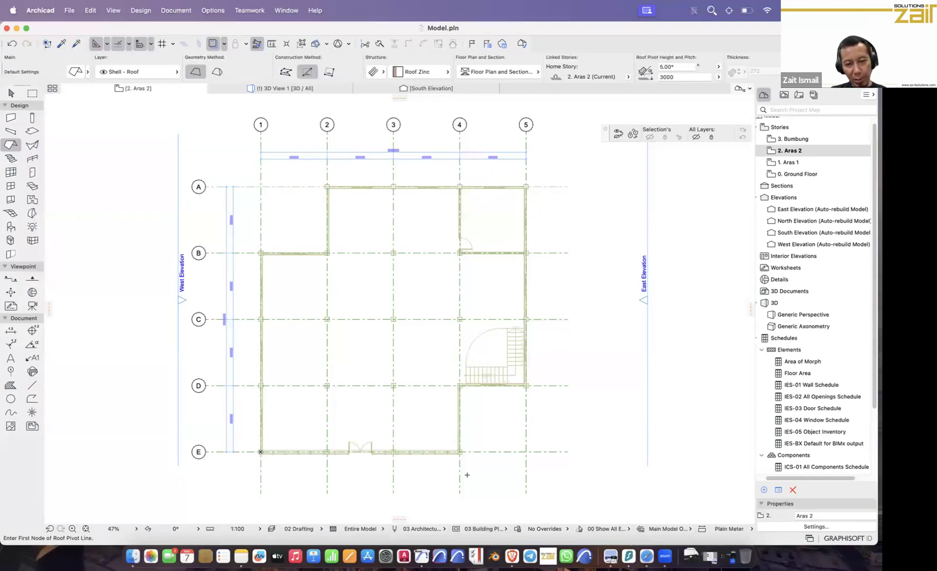
Step: Draw the roof's pivot line about 19370 mm long beside gridline E, from the outer corner at gridline 1 to gridline 5
scroll(467, 475, up, 5)
scroll(294, 437, left, 5)
scroll(155, 381, right, 4)
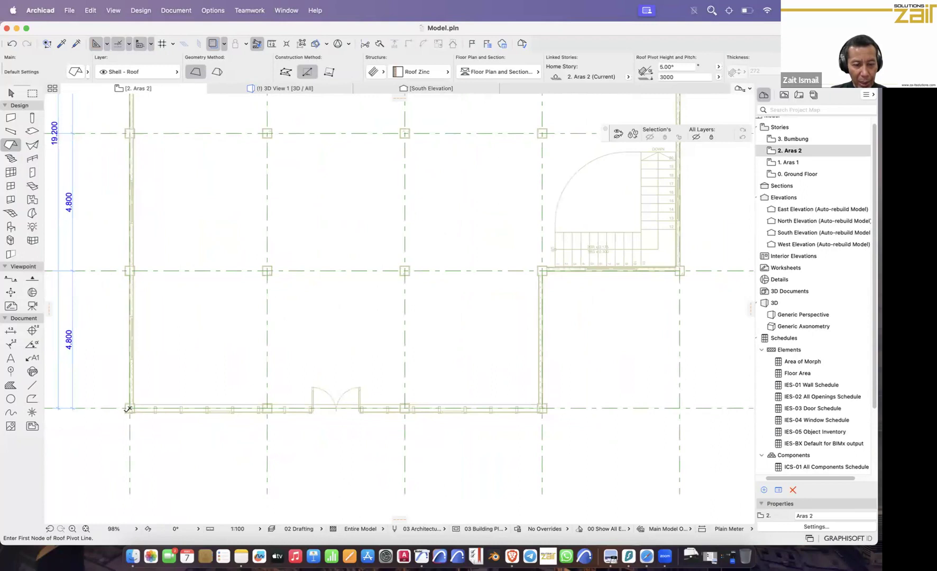
click(128, 409)
click(128, 408)
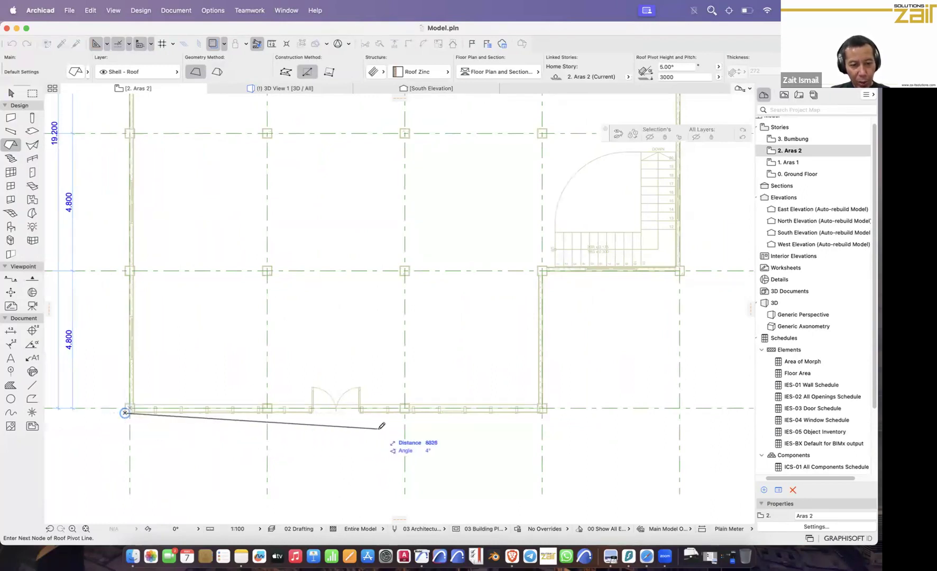
scroll(127, 410, up, 5)
scroll(152, 334, up, 5)
scroll(161, 360, down, 5)
scroll(165, 358, down, 5)
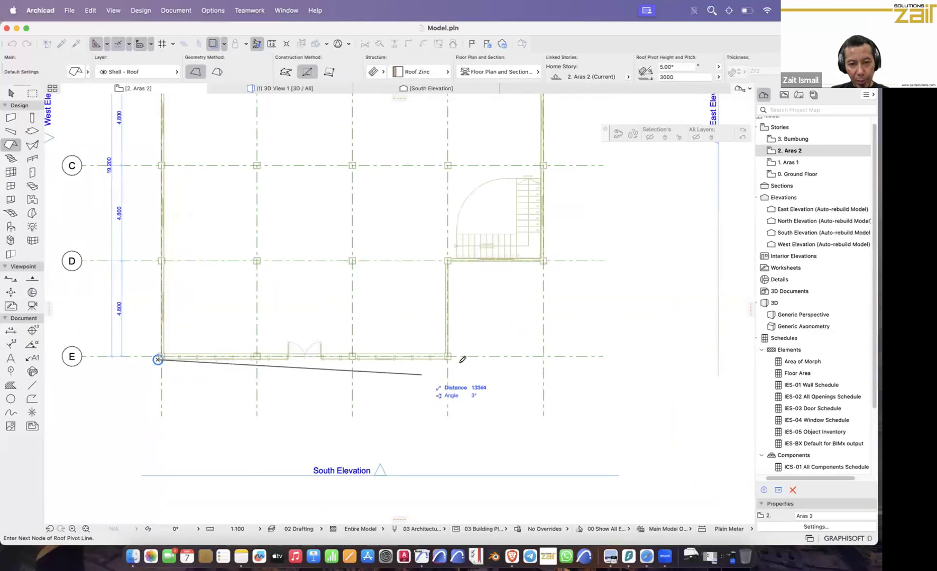
click(545, 359)
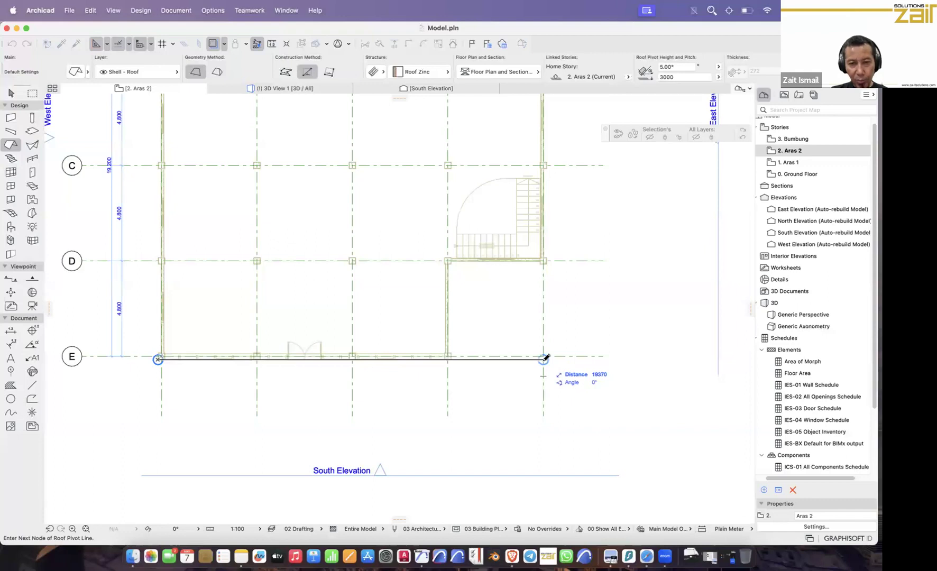
click(545, 360)
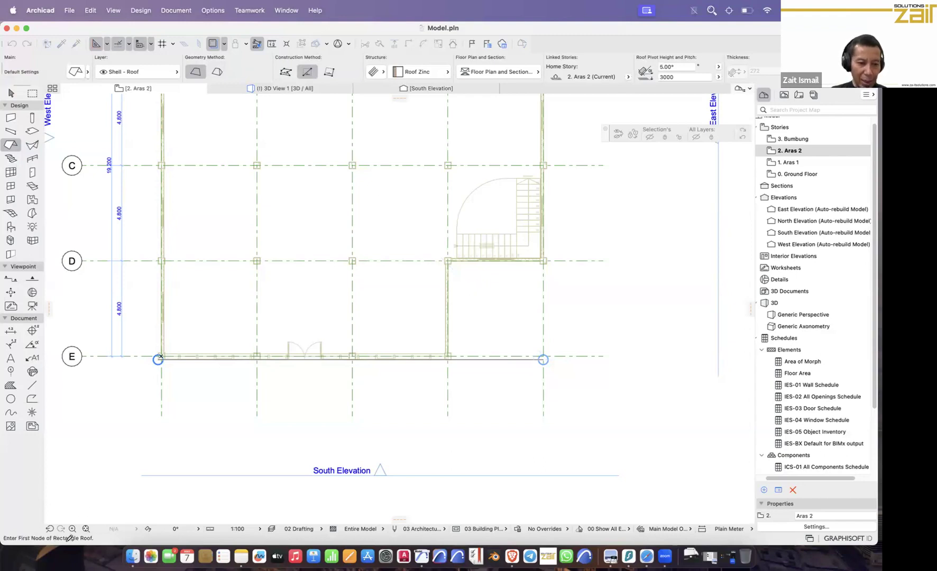
Step: Complete the rectangular roof, about 19370 by 19370 mm, from the outer corner at E1 to the outer corner at A5
scroll(137, 505, down, 5)
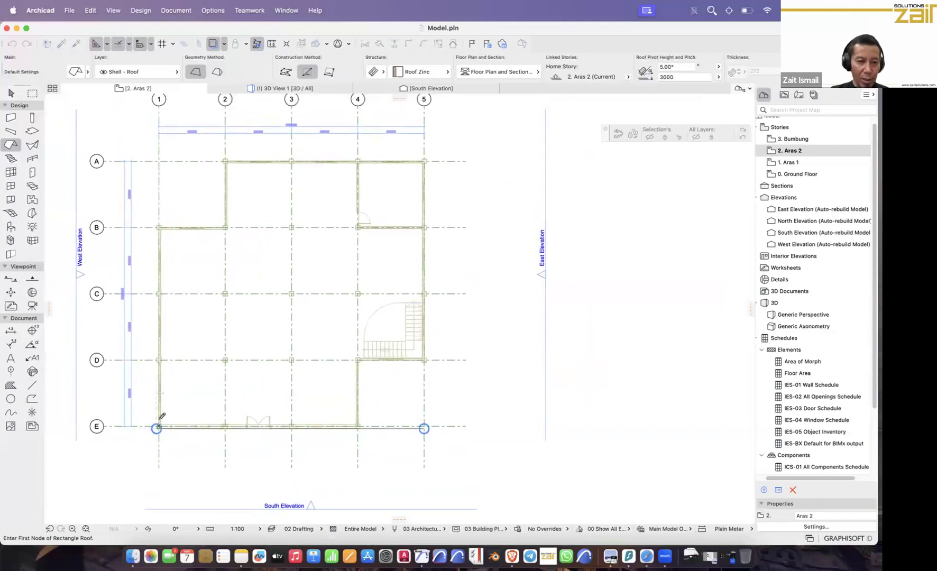
click(157, 426)
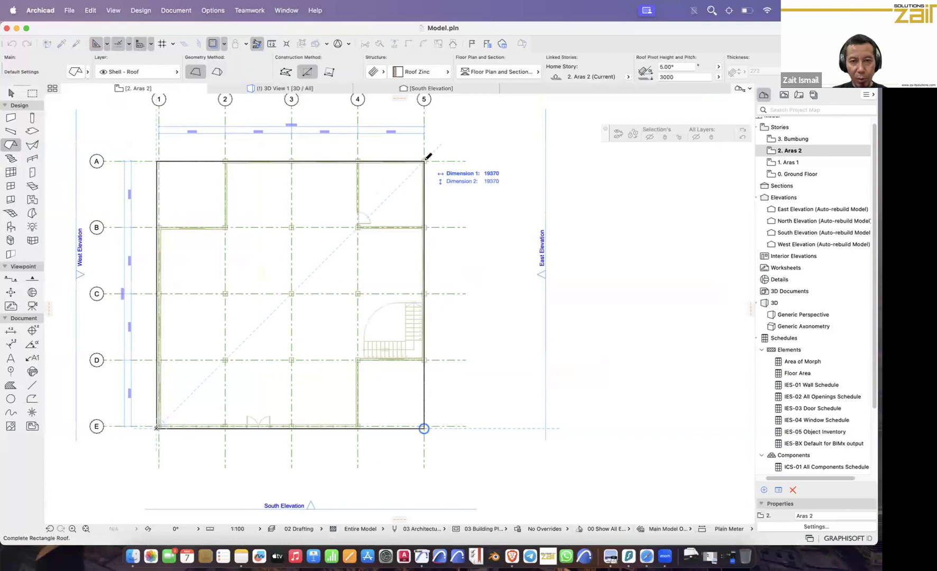
scroll(429, 155, up, 2)
scroll(429, 155, up, 5)
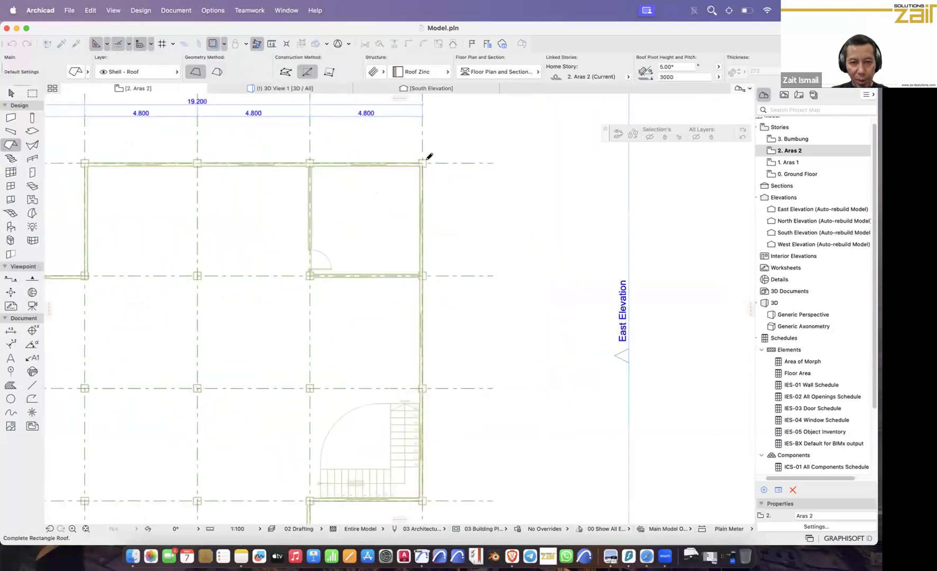
click(426, 160)
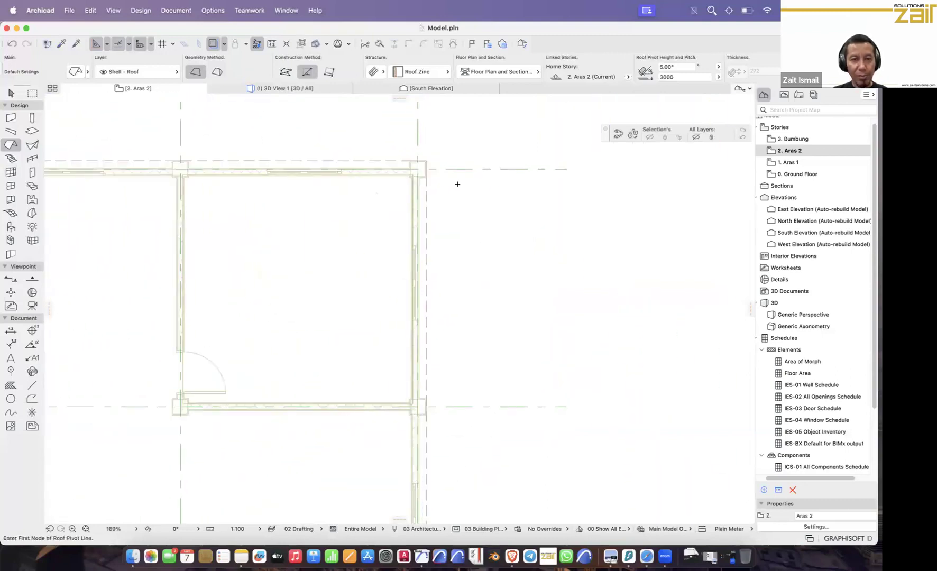
Step: Select the new roof in the 3D view and set its pivot height to 0
scroll(455, 193, down, 5)
scroll(455, 193, down, 3)
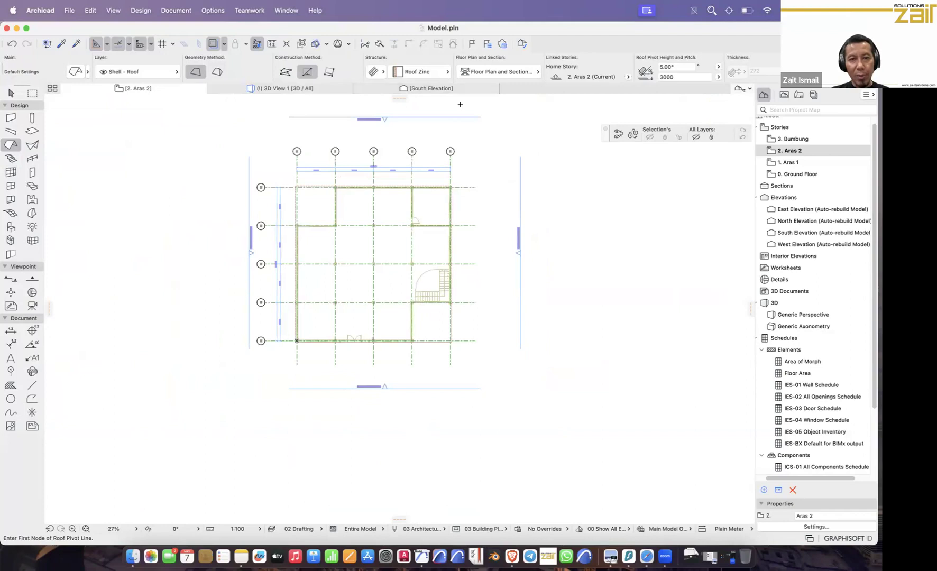
click(292, 92)
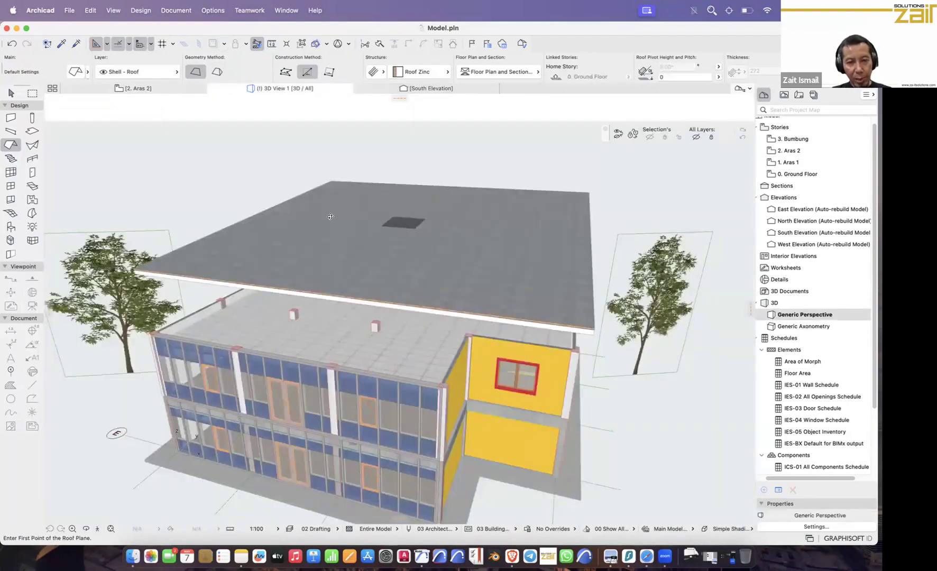
shift+middle_drag(278, 222, 385, 237)
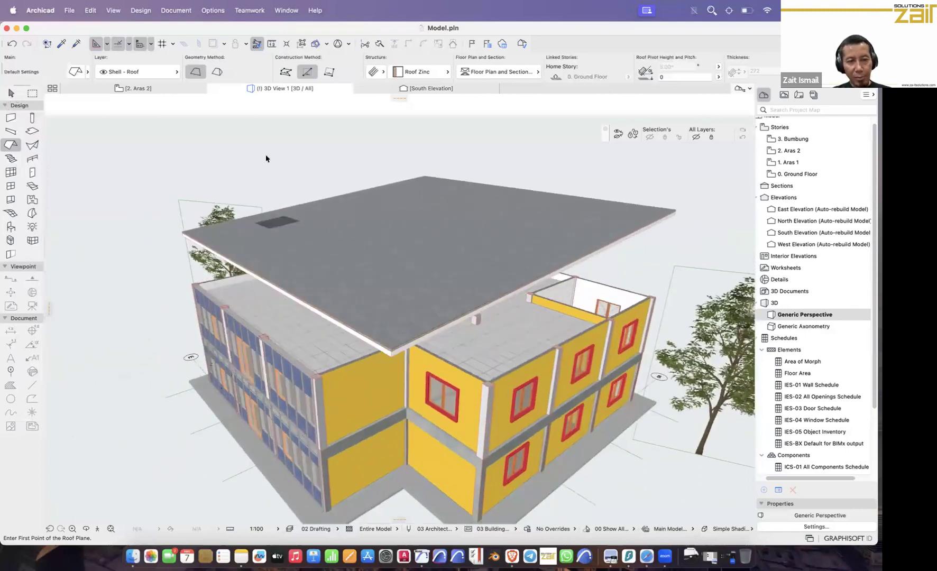
scroll(338, 207, down, 5)
shift+middle_drag(481, 213, 441, 257)
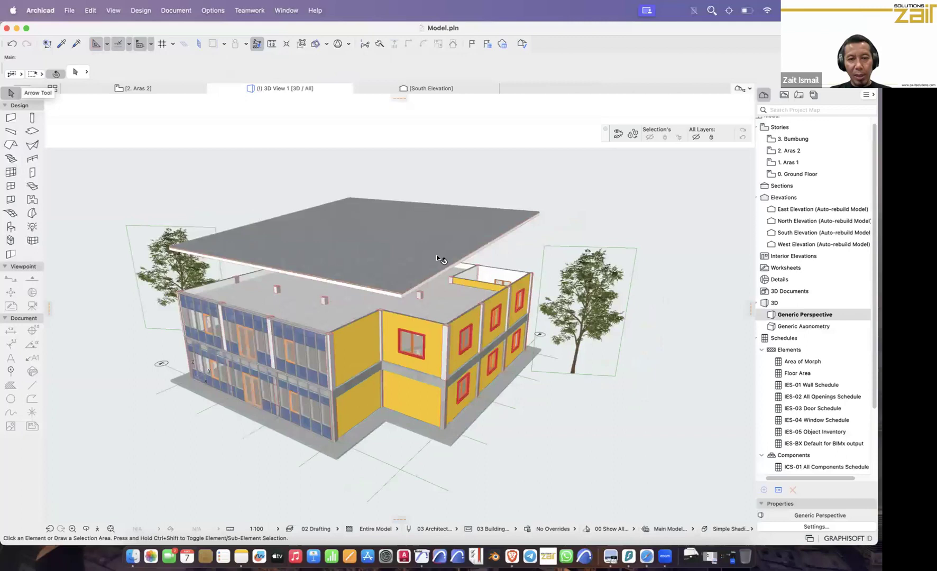
shift+click(407, 305)
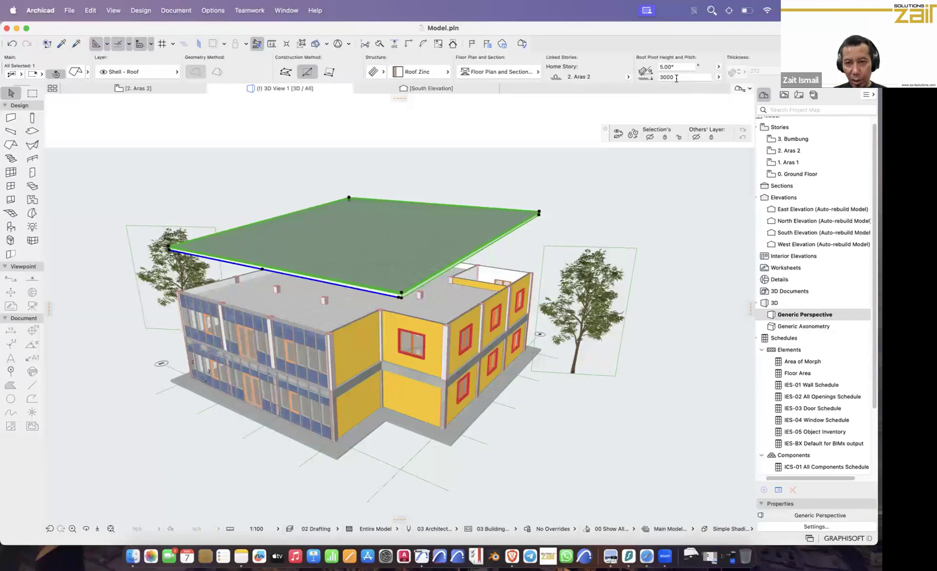
click(656, 77)
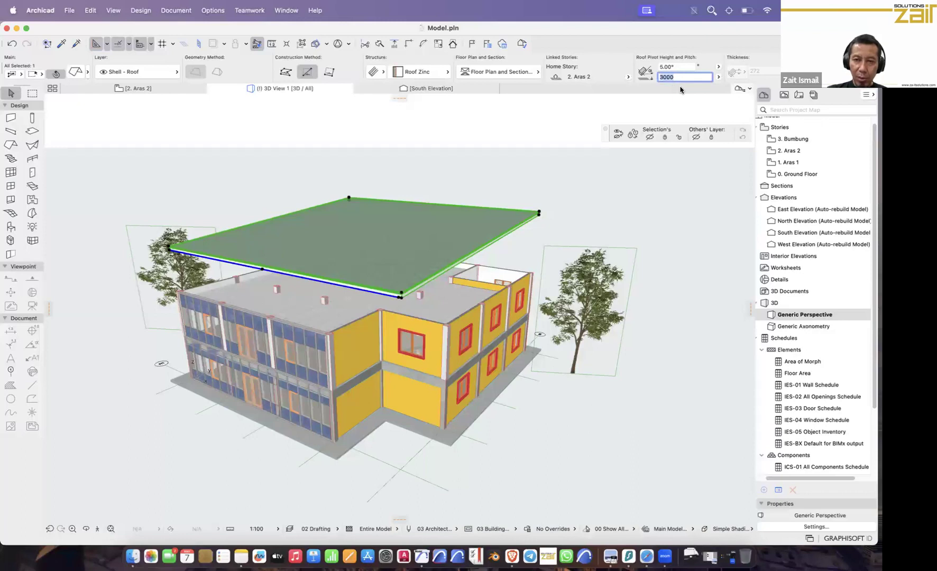
text(0)
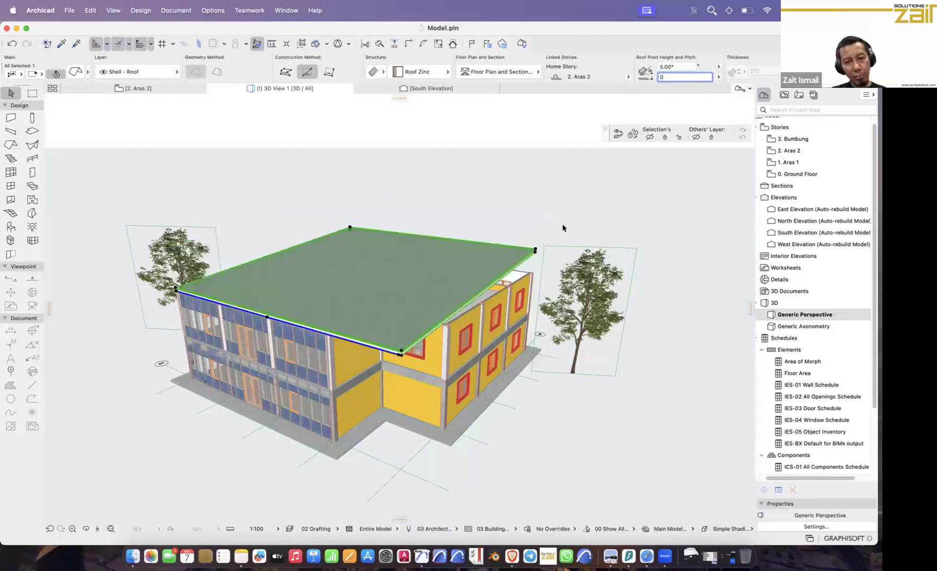
key(Return)
shift+middle_drag(382, 265, 525, 267)
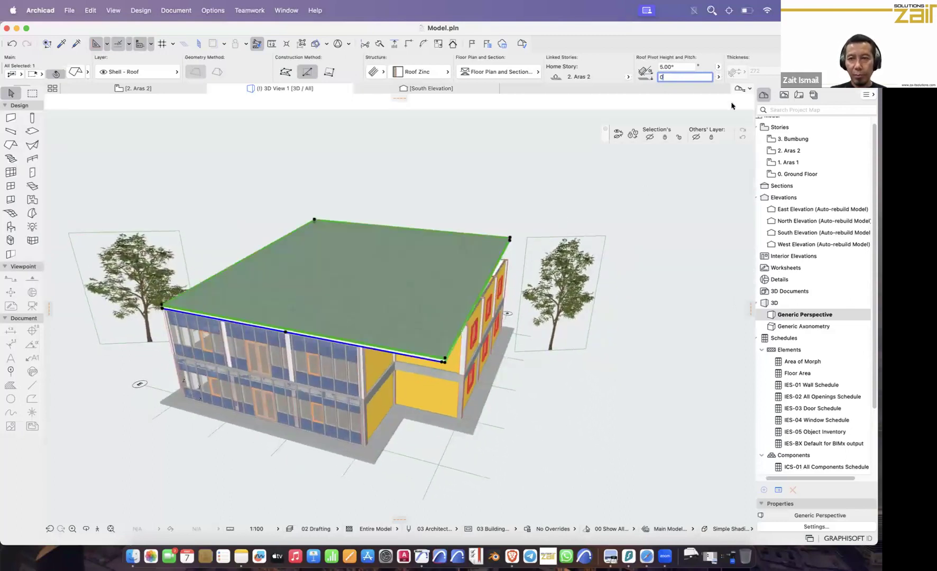
scroll(759, 77, right, 3)
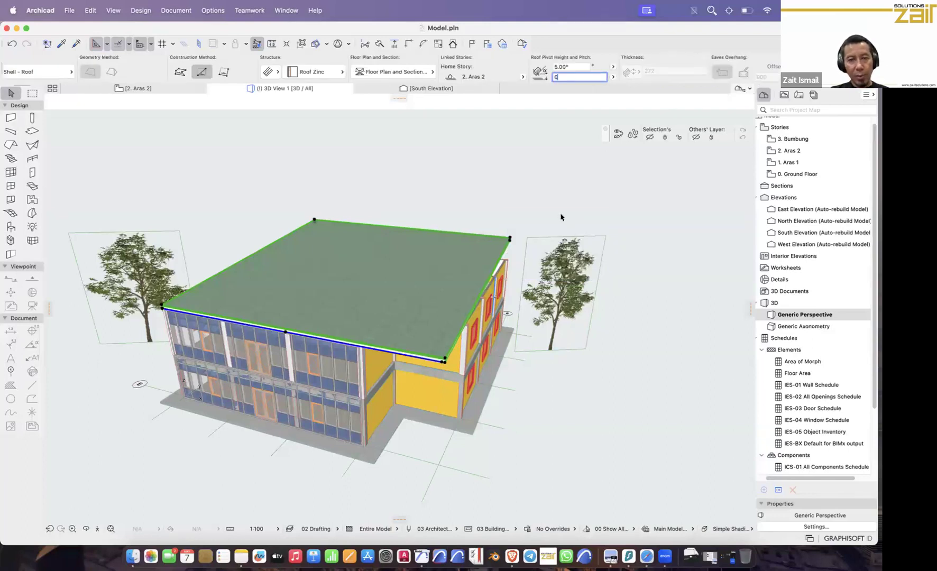
shift+middle_drag(518, 234, 520, 235)
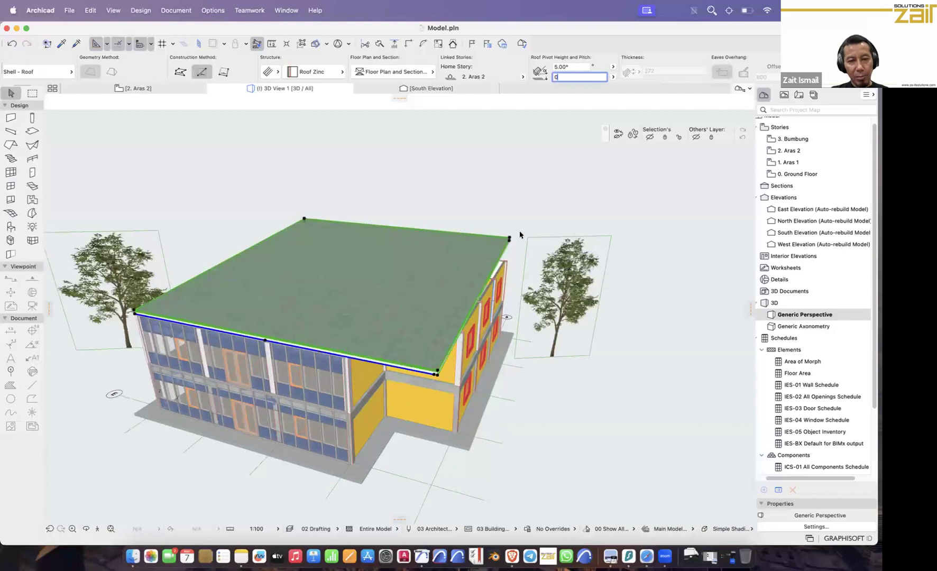
Step: Return to the Aras 2 floor plan and select the roof at its south edge along gridline E
click(136, 88)
scroll(447, 348, up, 8)
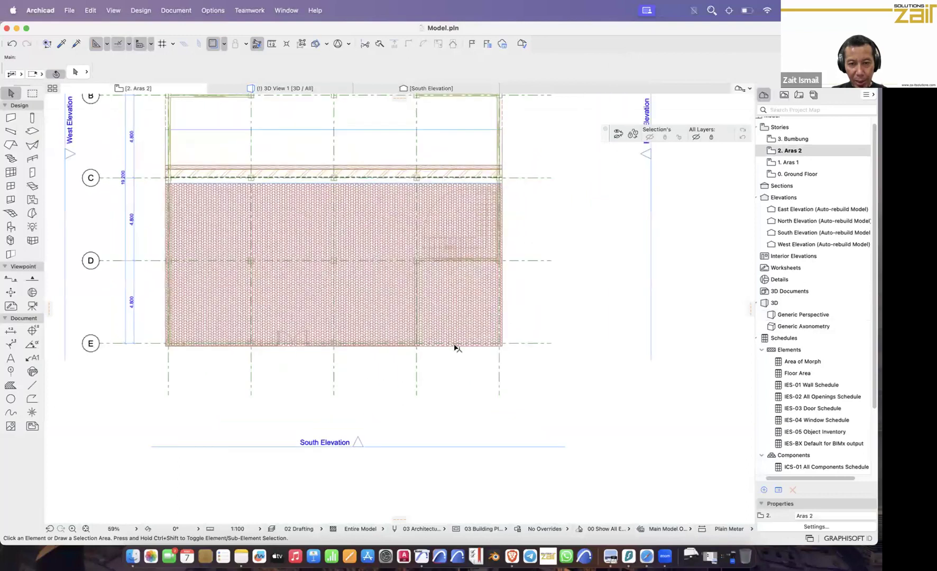
scroll(456, 348, up, 4)
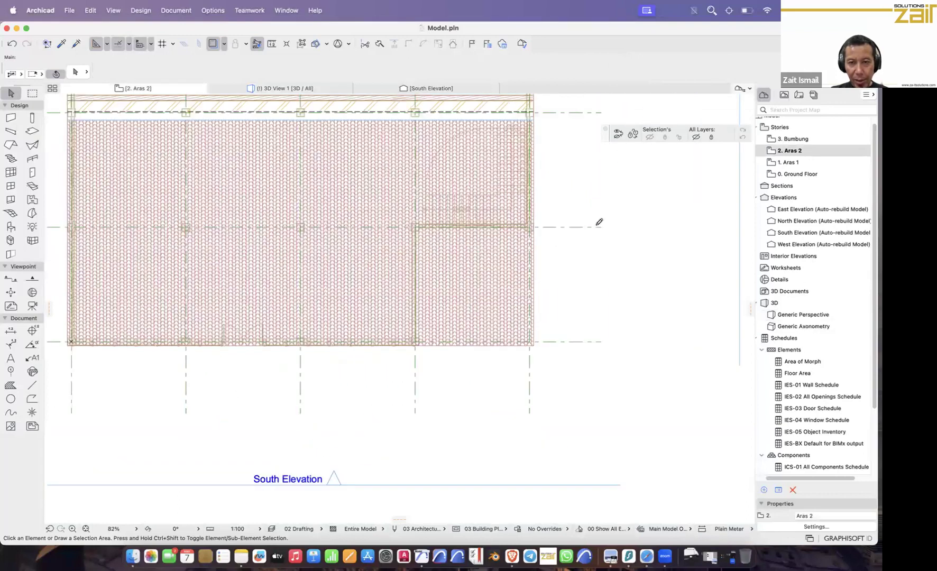
click(475, 346)
Step: Try to offset only the roof's south edge outward by 1000 mm, and undo that edit
click(479, 363)
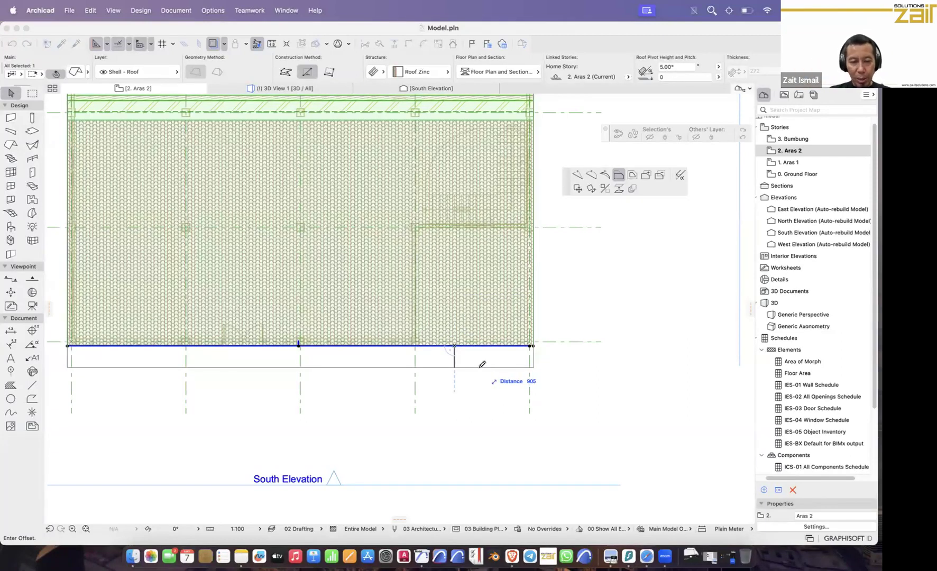
text(1000)
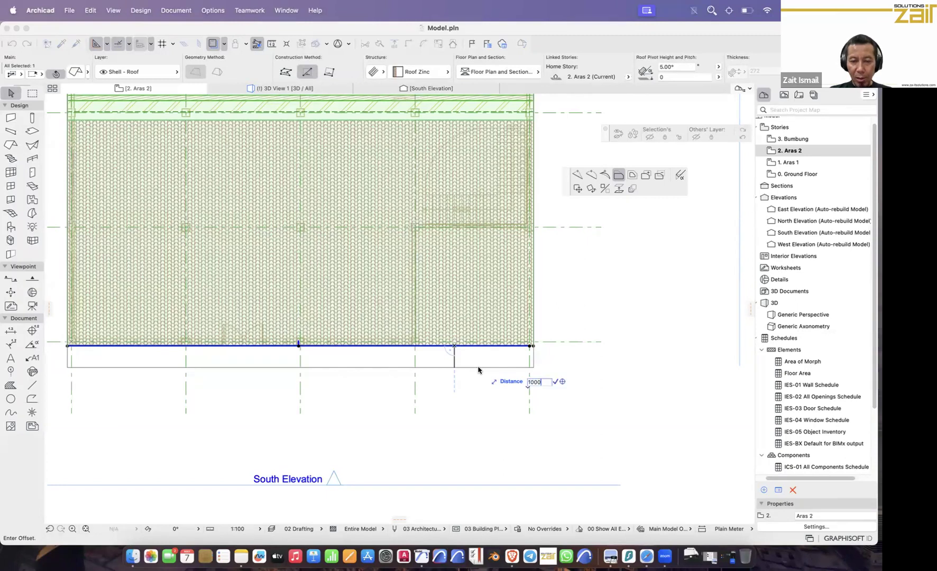
key(Return)
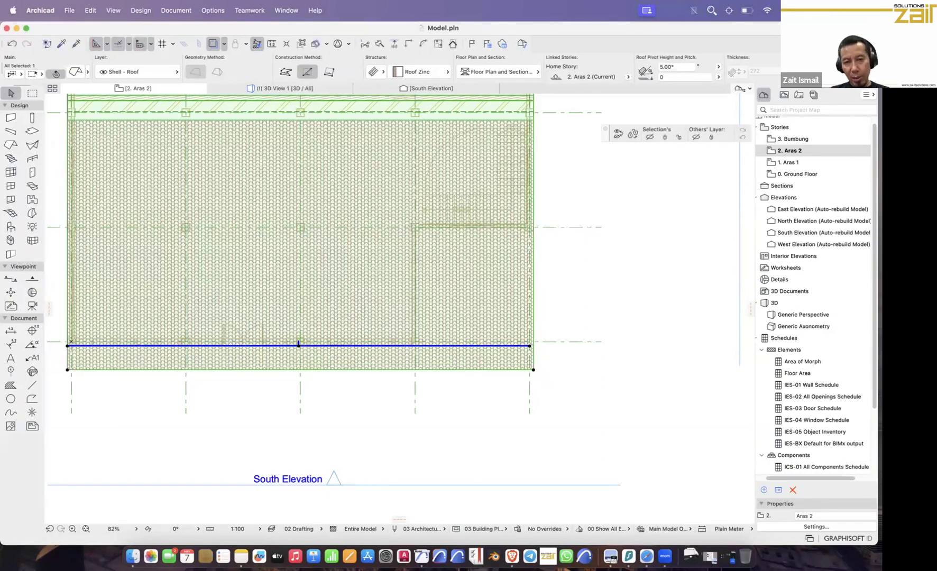
scroll(533, 363, down, 3)
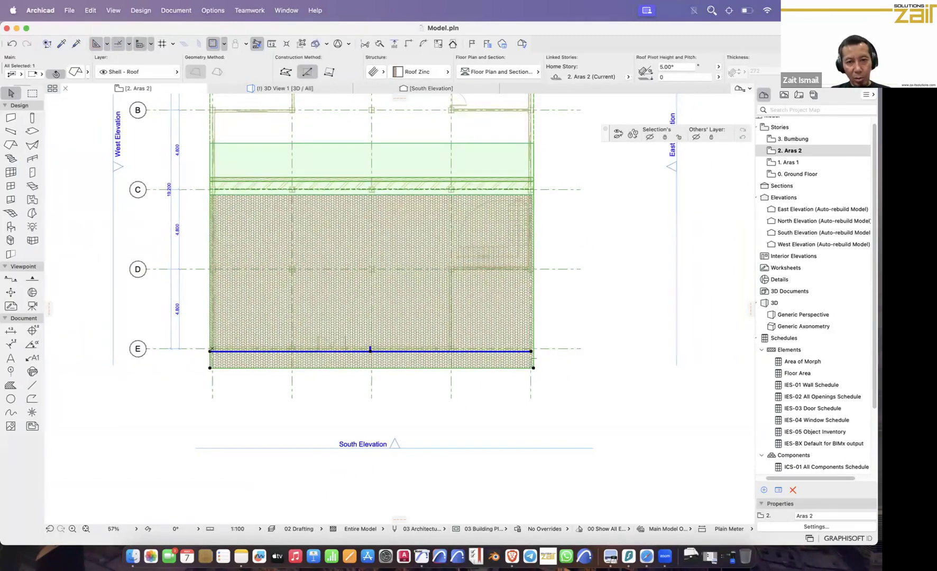
key(super+z)
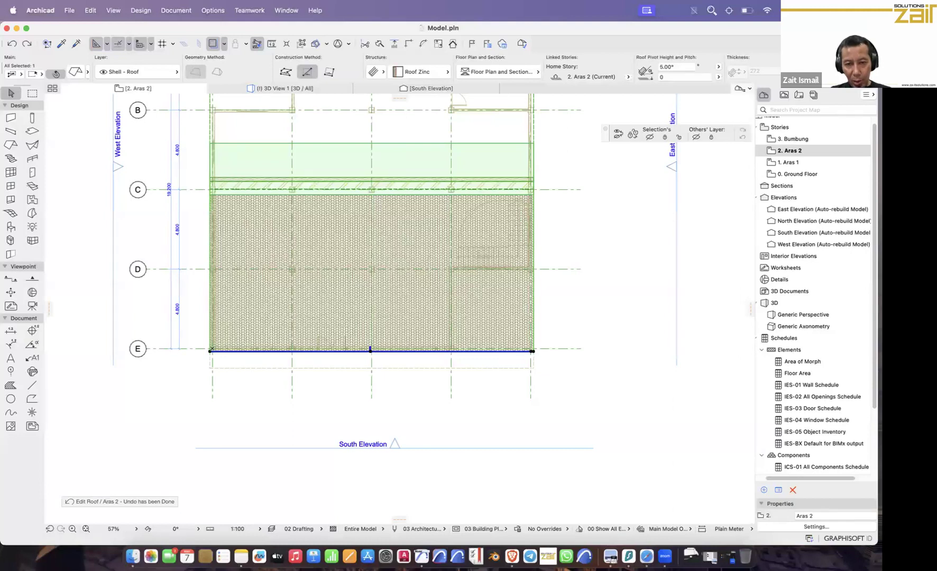
Step: Offset all edges of the roof outward by 1000 mm
click(525, 352)
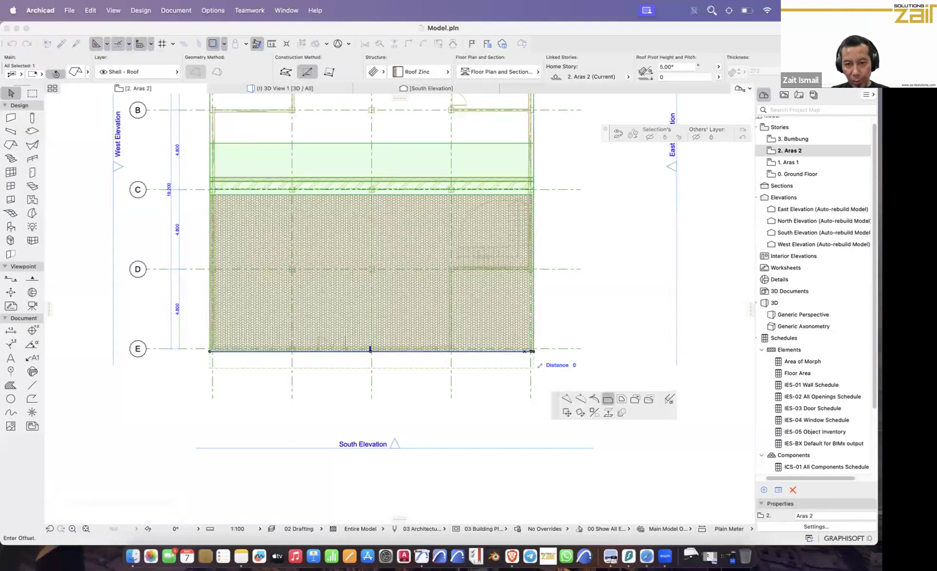
text(10)
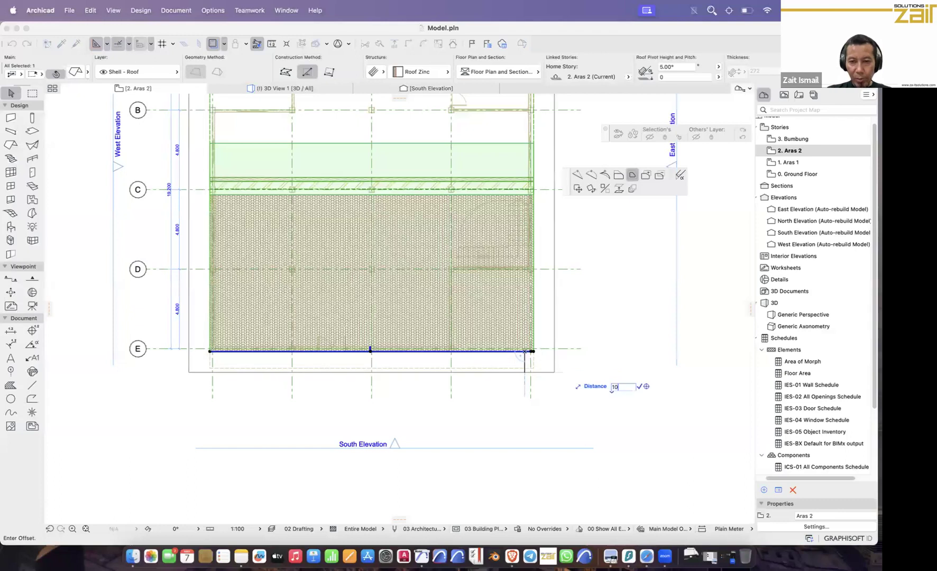
text(00)
key(Return)
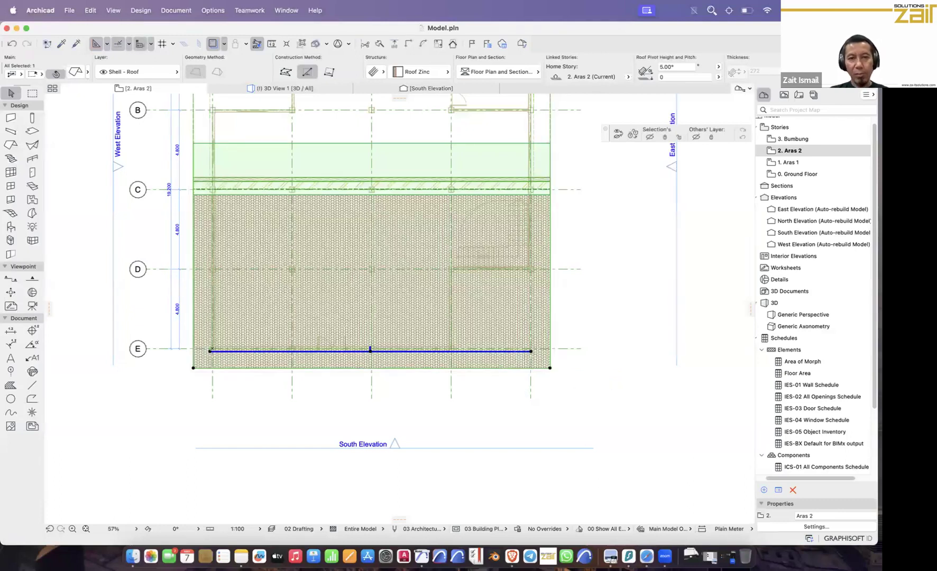
Step: Deselect the roof in the 3D view and select the group of upper-storey yellow walls beneath it
click(305, 88)
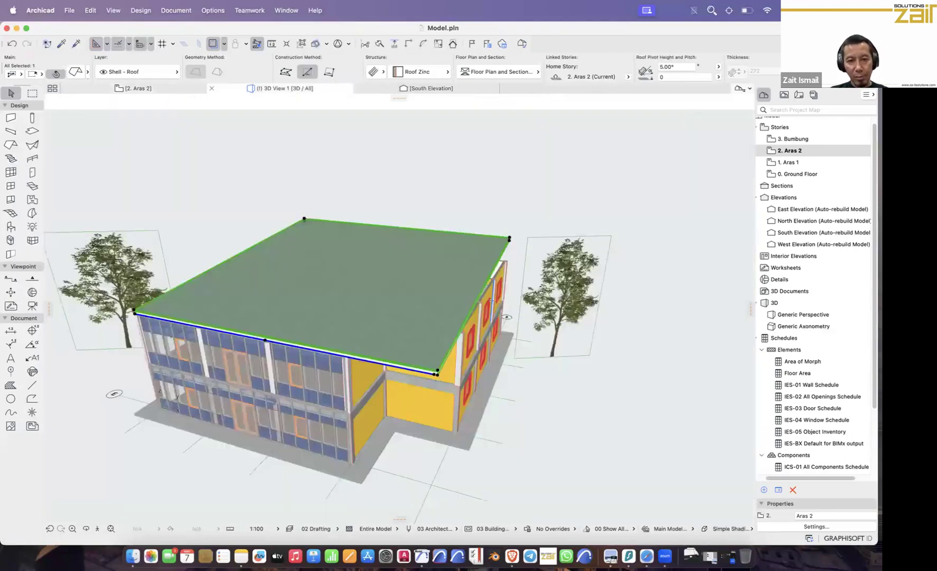
shift+middle_drag(402, 370, 296, 270)
shift+drag(296, 270, 275, 257)
shift+middle_drag(275, 257, 455, 278)
key(Escape)
middle_drag(375, 259, 365, 294)
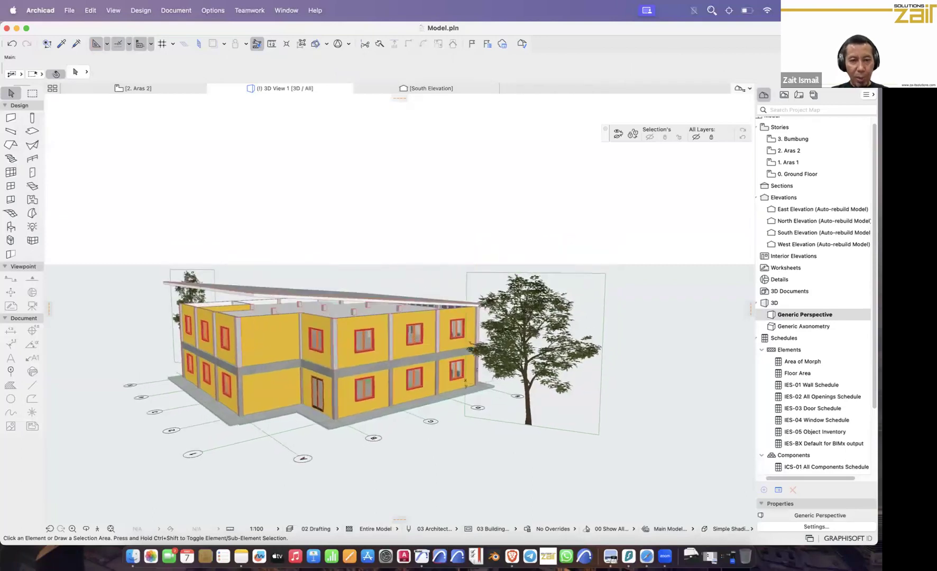
scroll(365, 294, up, 5)
click(379, 324)
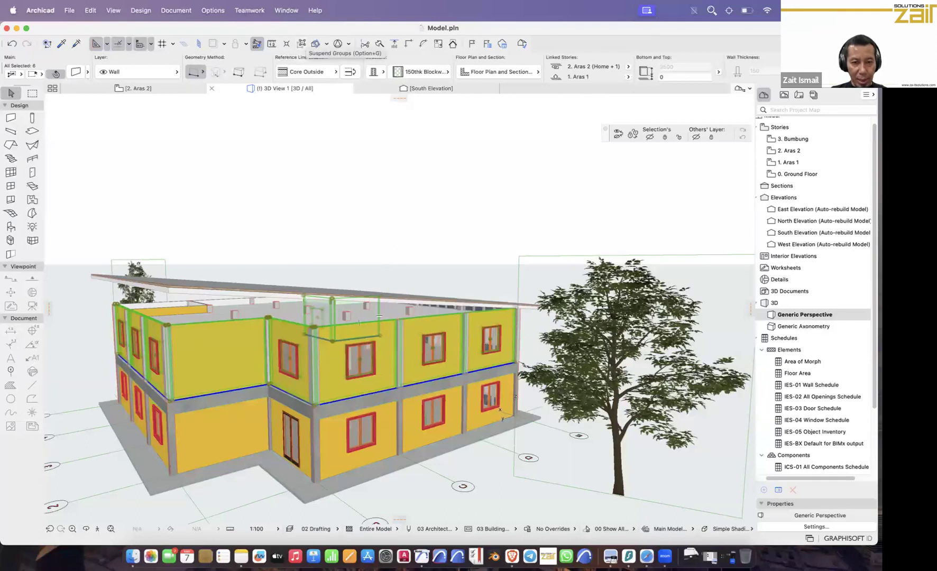
shift+middle_drag(379, 315, 217, 345)
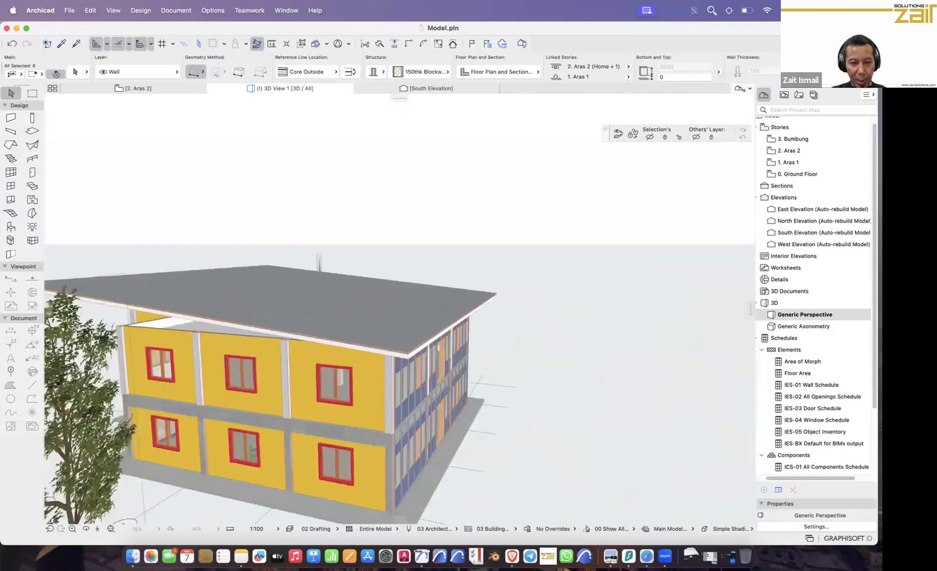
shift+drag(217, 344, 188, 348)
shift+middle_drag(188, 348, 74, 343)
shift+middle_drag(52, 410, 77, 400)
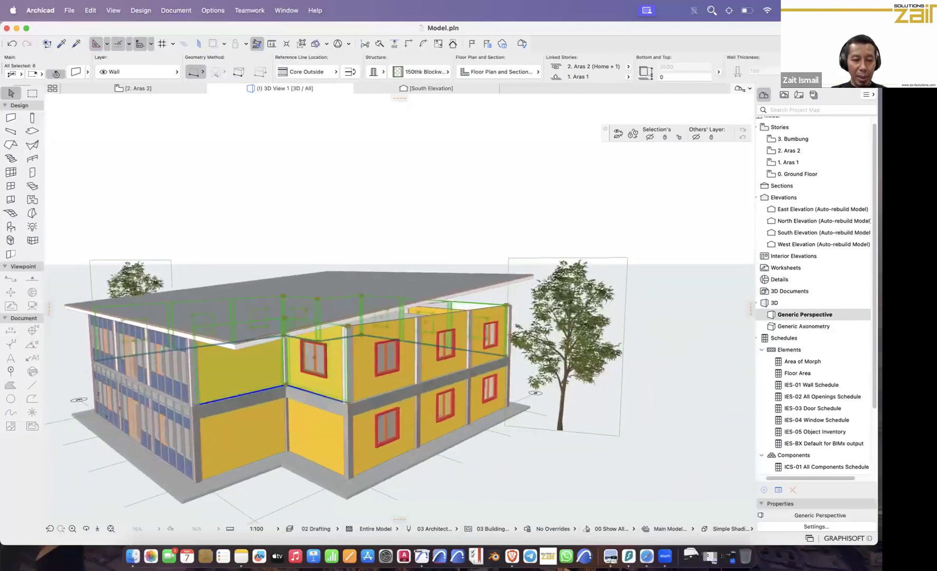
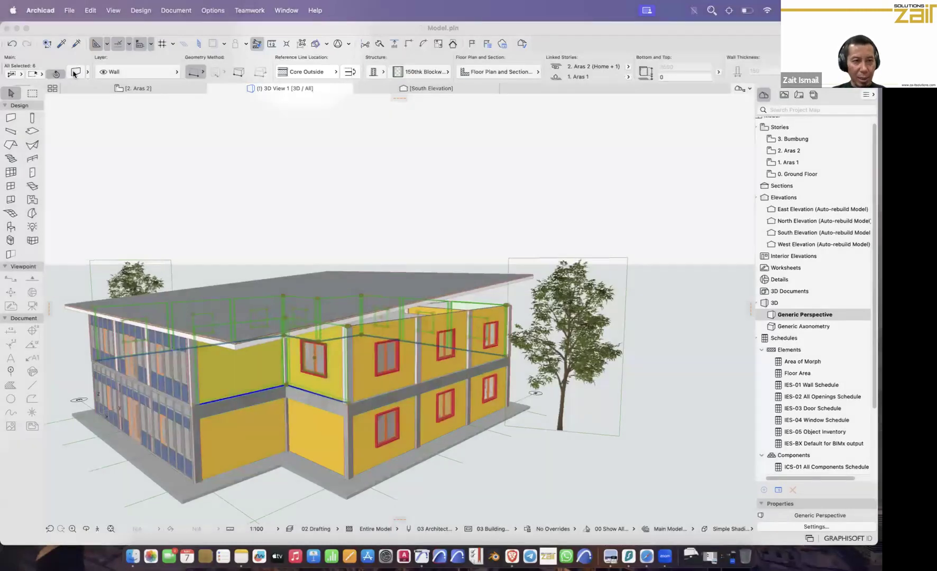
Step: Try to set the top offset of the six selected upper-storey walls to 2000 mm, and undo that change
click(75, 72)
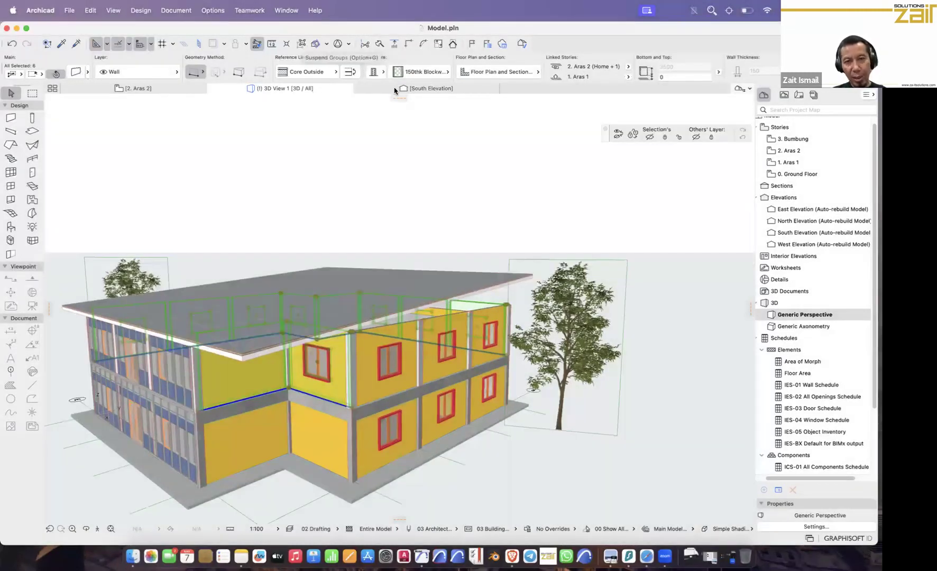
drag(408, 34, 643, 92)
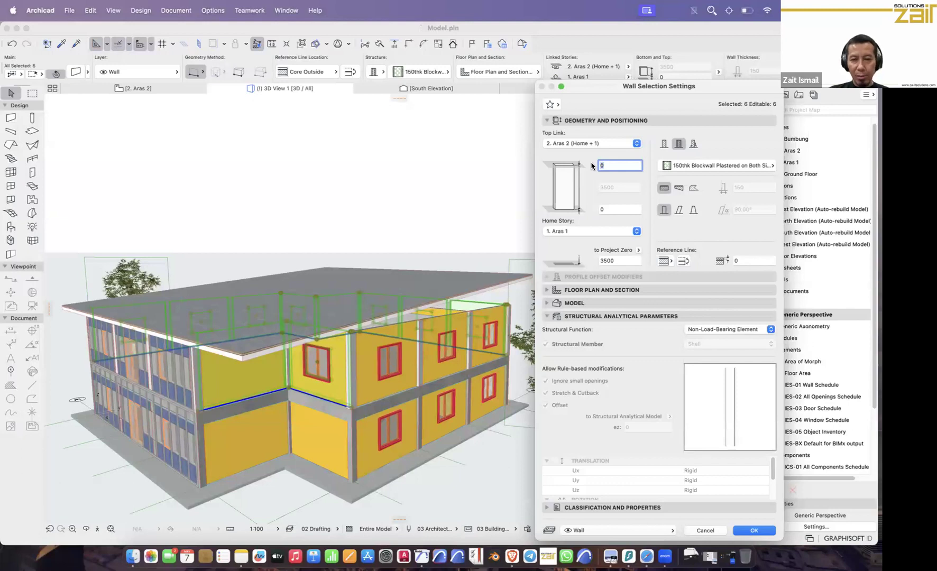
text(2)
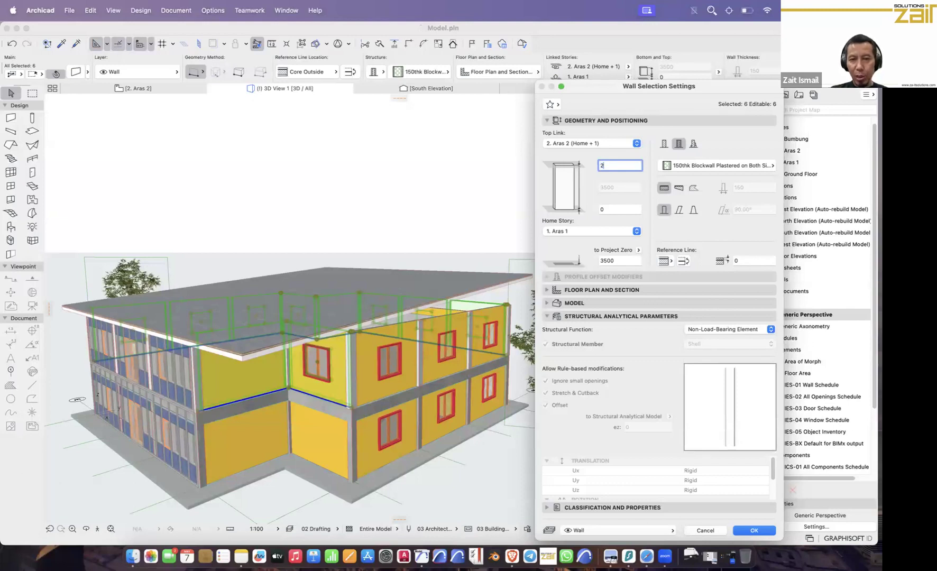
text(000)
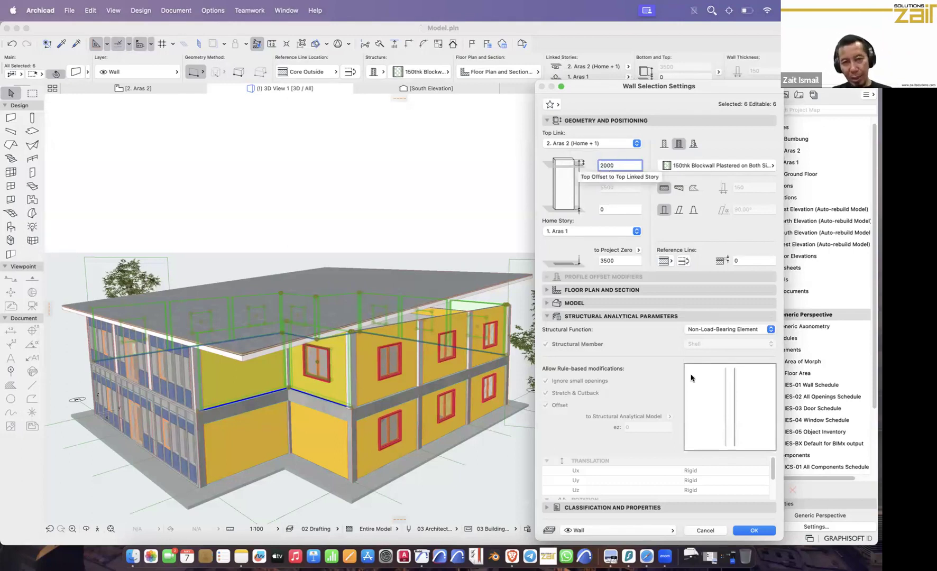
click(751, 531)
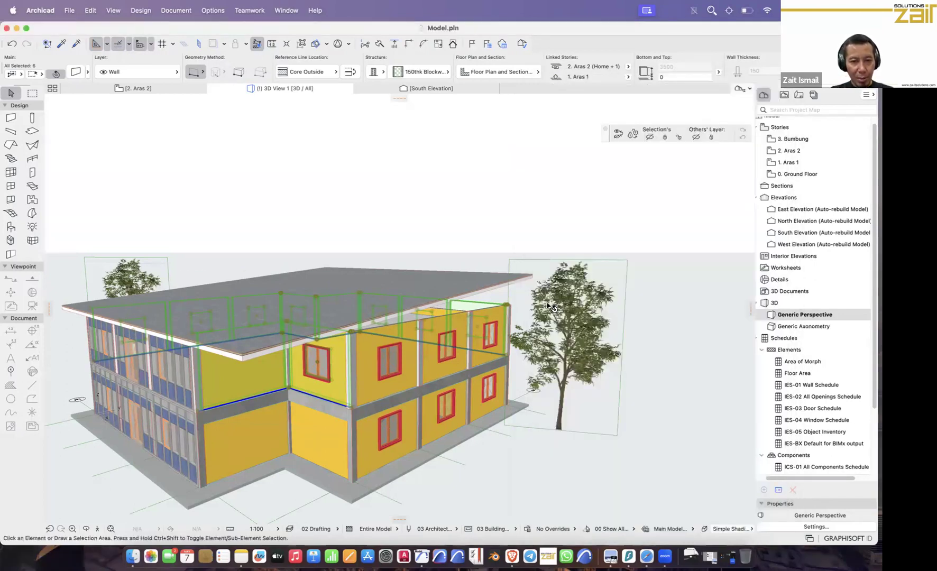
mouse_move(449, 313)
shift+middle_down()
mouse_move(413, 309)
mouse_move(431, 313)
shift+middle_up()
shift+middle_drag(578, 289, 370, 312)
shift+middle_drag(694, 299, 489, 354)
shift+middle_drag(441, 330, 399, 329)
shift+middle_drag(501, 317, 477, 290)
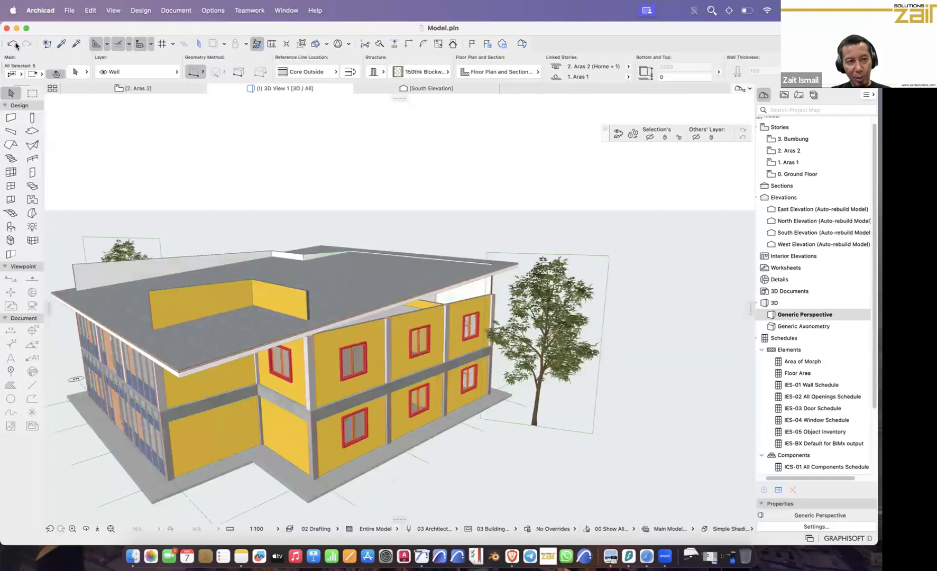
key(super+z)
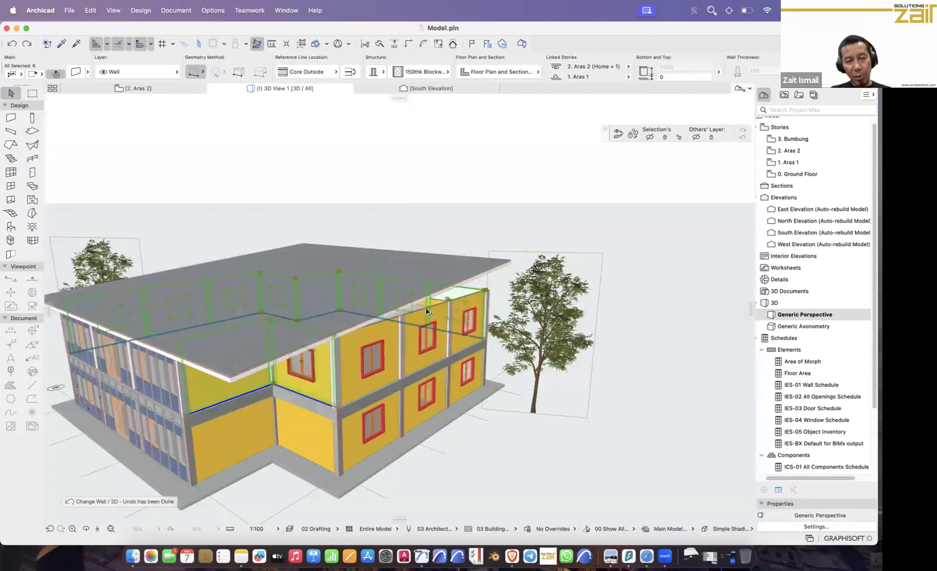
Step: Suspend groups, try the 2000 mm top offset on the six selected upper-storey walls again, and undo it
key(alt+g)
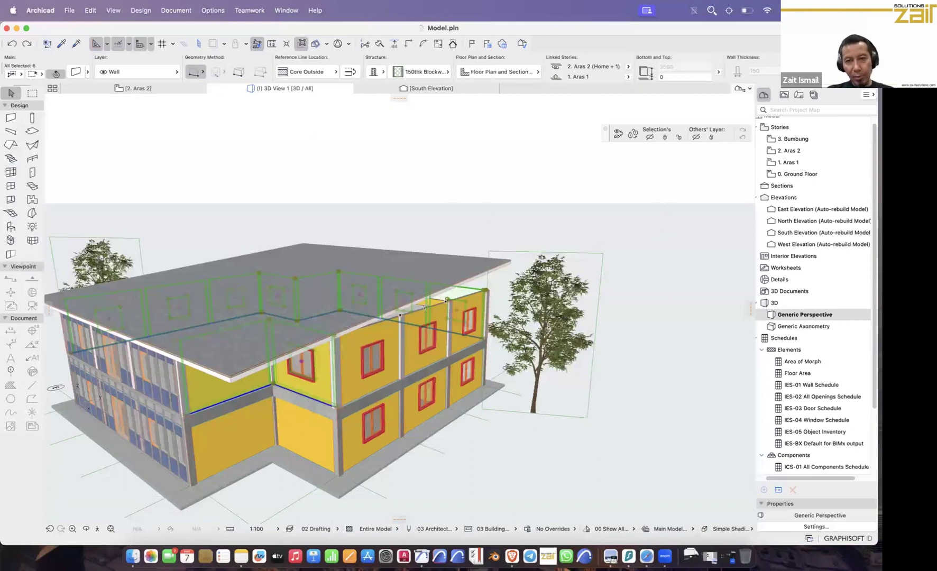
key(super+t)
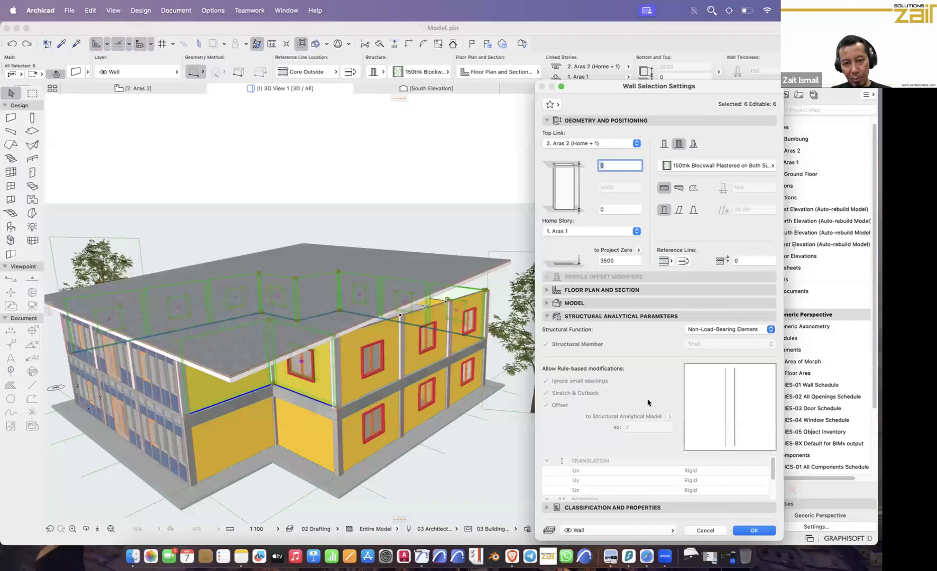
text(2000)
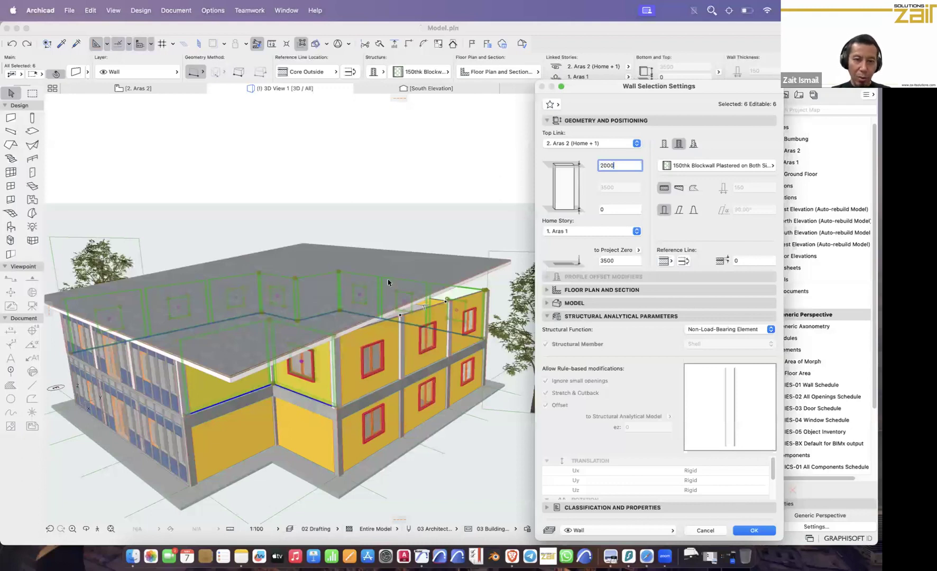
key(Return)
shift+middle_drag(203, 98, 377, 293)
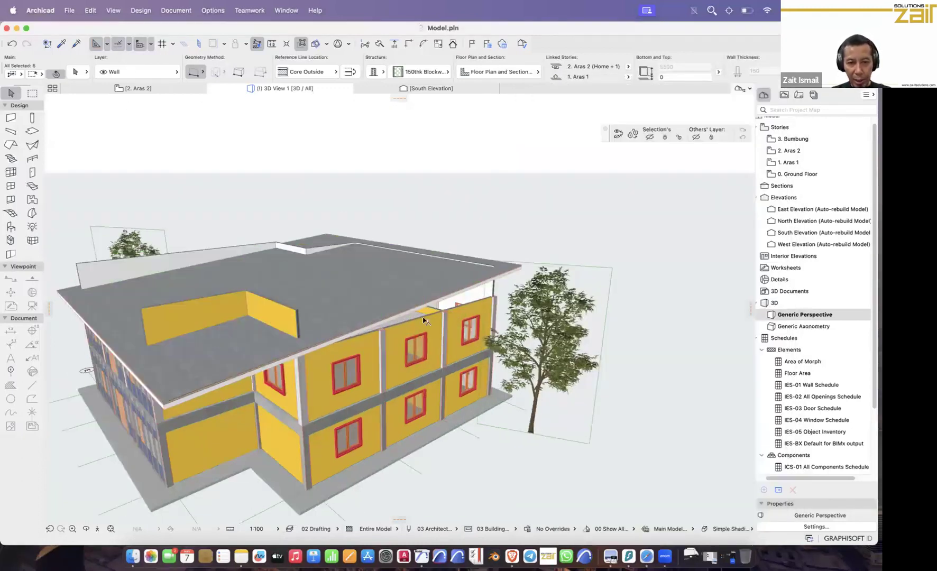
key(super+z)
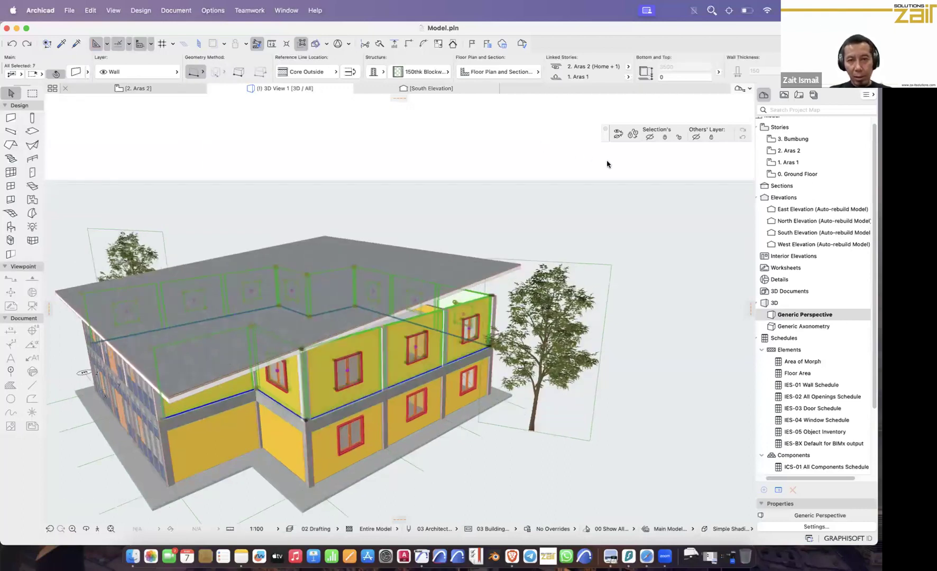
Step: Set the top offset of all seven upper-storey perimeter walls, including the windowed east wall, to 2000 mm so they rise through the roof
key(super+t)
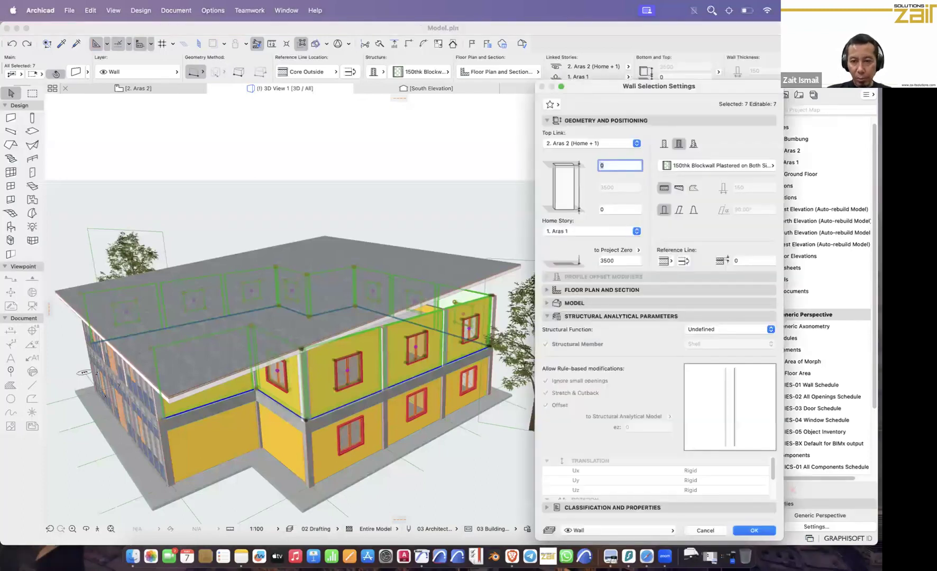
key(Return)
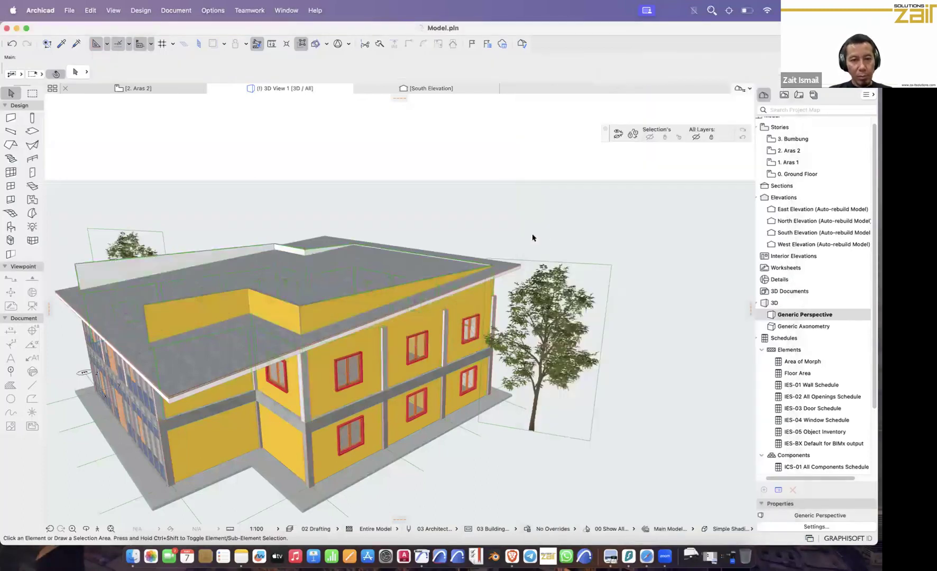
shift+middle_drag(473, 283, 477, 284)
shift+middle_drag(399, 303, 520, 283)
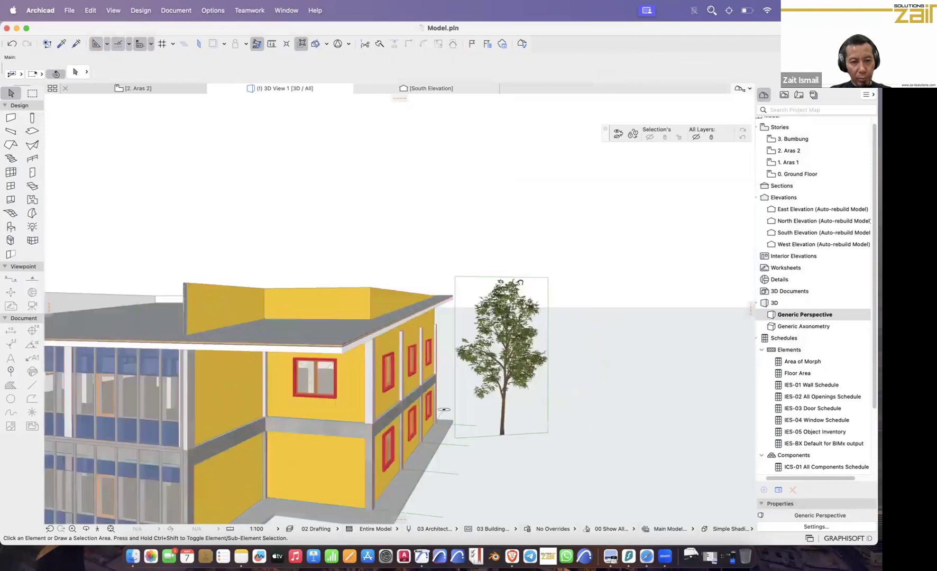
shift+middle_drag(364, 282, 543, 275)
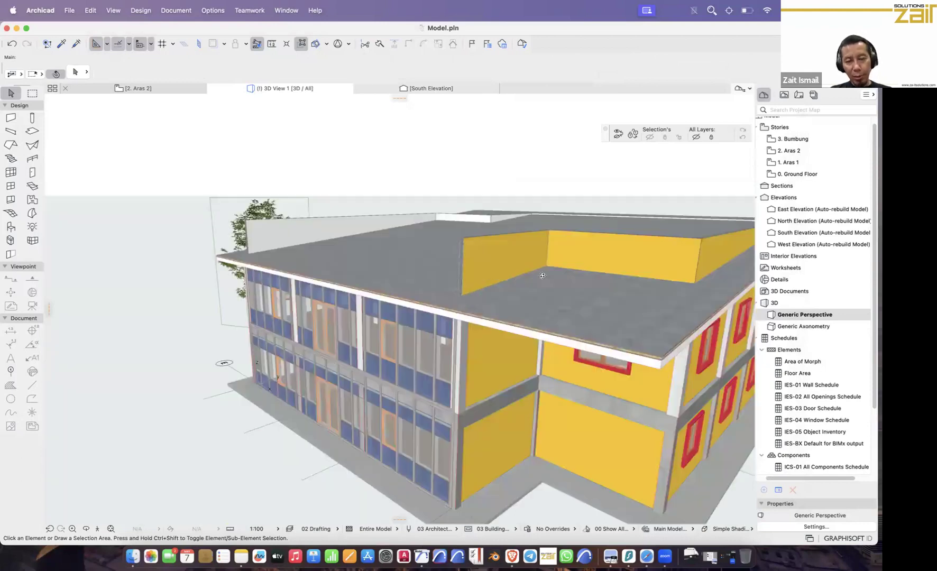
shift+middle_drag(472, 294, 283, 258)
shift+middle_drag(418, 298, 360, 336)
shift+middle_drag(429, 346, 462, 295)
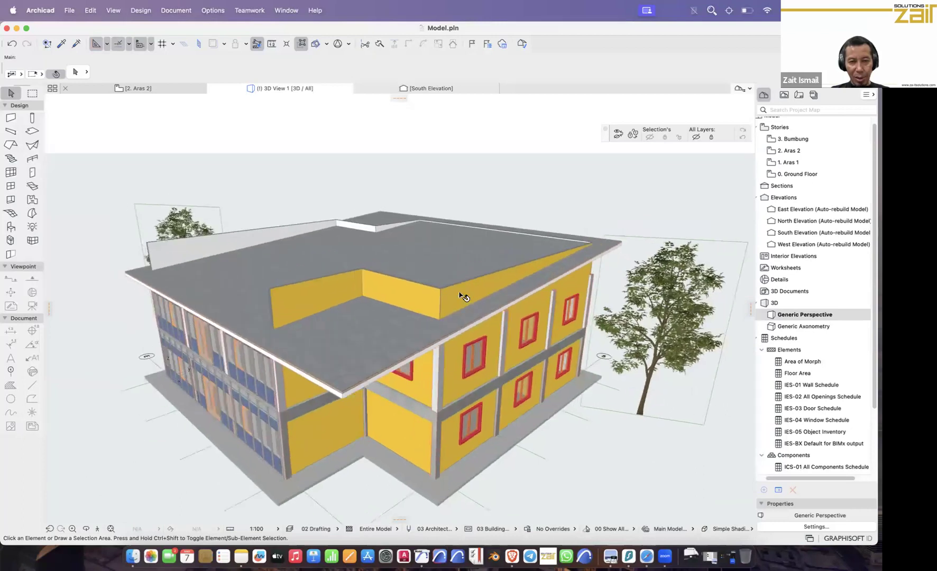
Step: Turn off group suspension and select all seven raised upper-storey walls together with the zinc roof
click(406, 288)
click(484, 170)
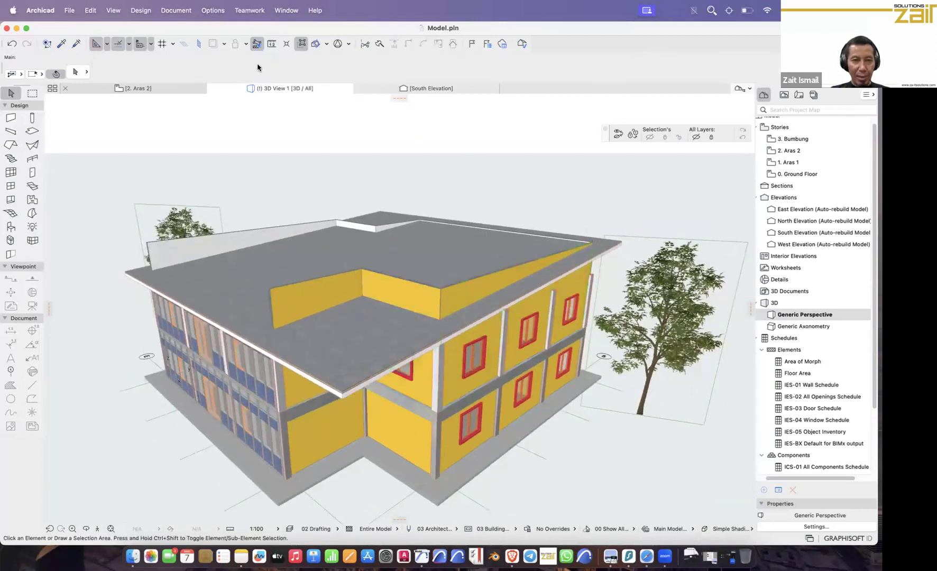
click(303, 44)
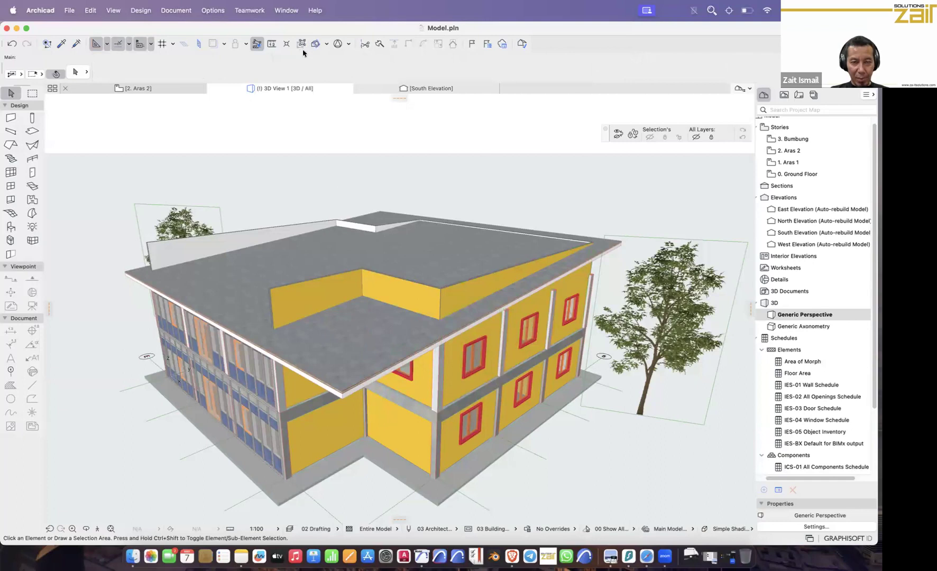
click(351, 280)
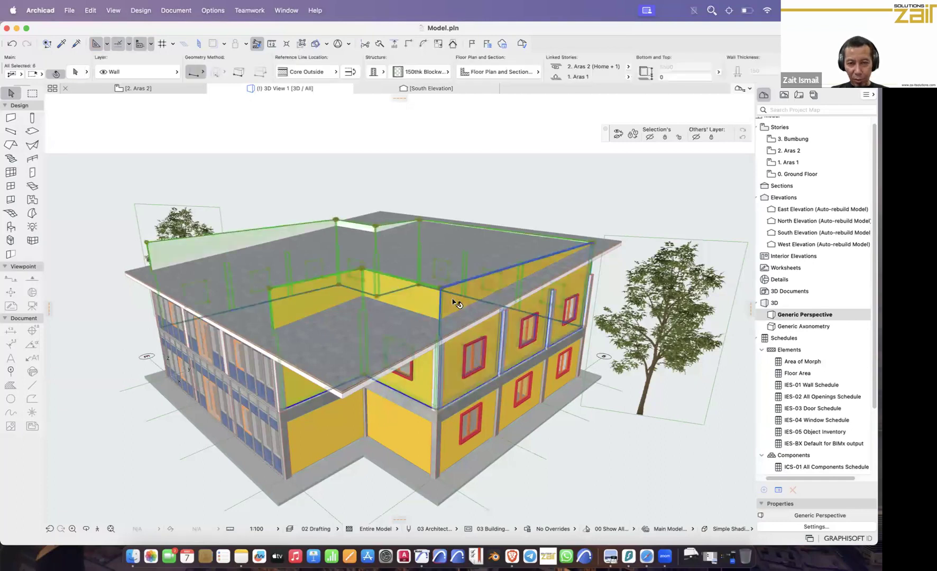
shift+click(532, 234)
shift+middle_drag(519, 238, 539, 230)
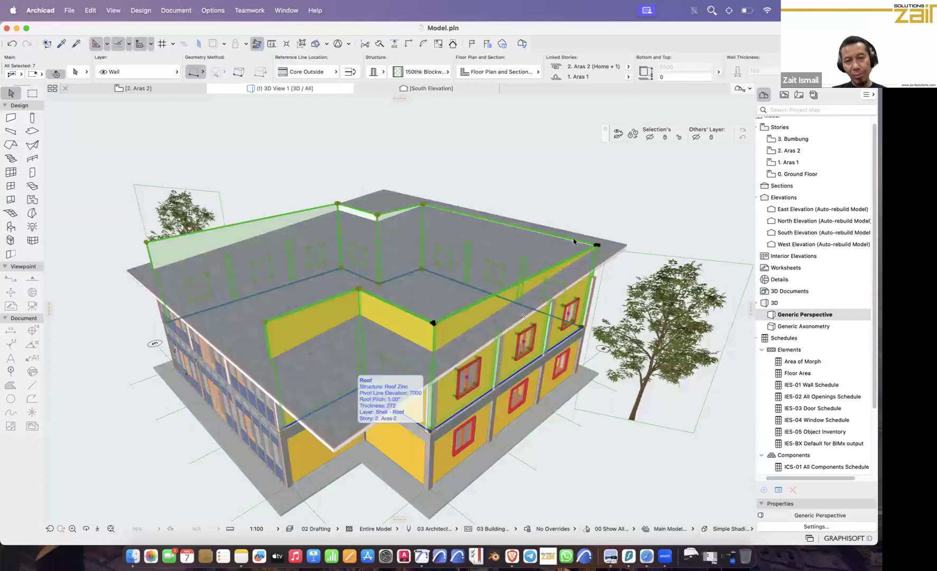
shift+click(353, 426)
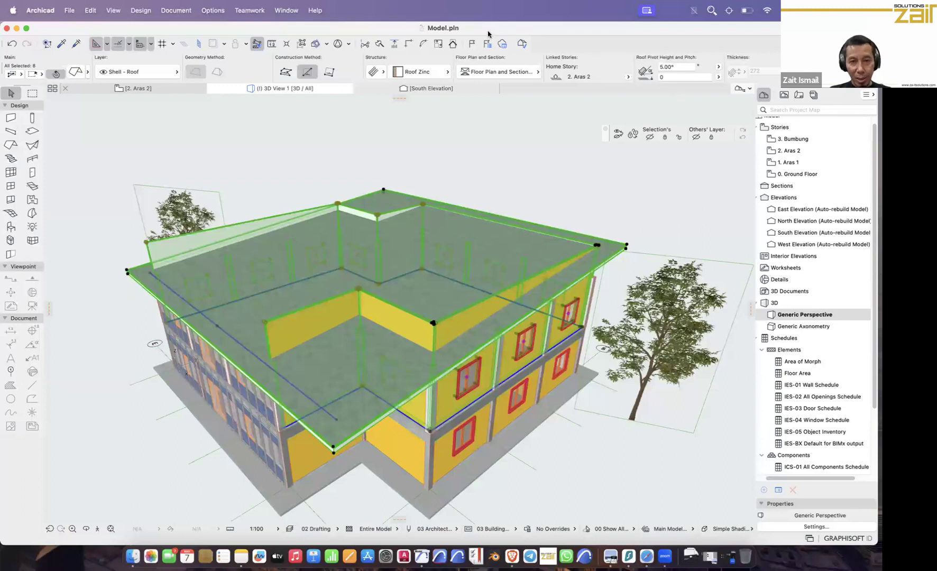
Step: Trim the selected walls to the roof, using the roof from the current selection, and clear the selection
click(454, 44)
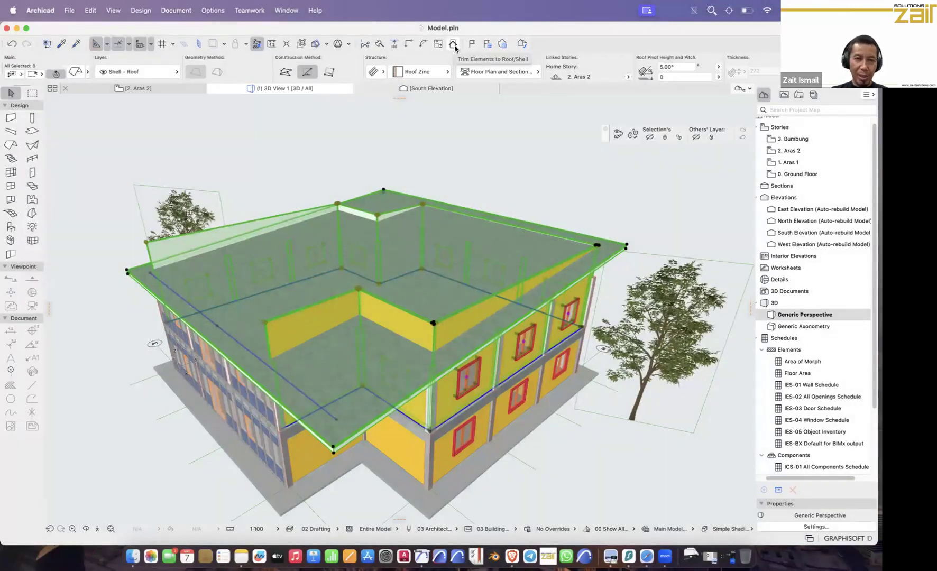
click(453, 44)
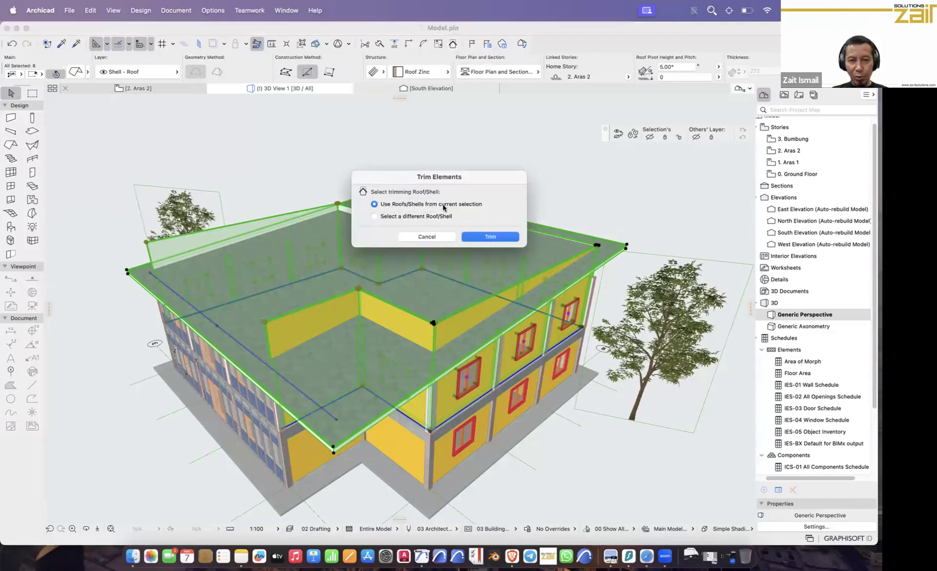
click(489, 236)
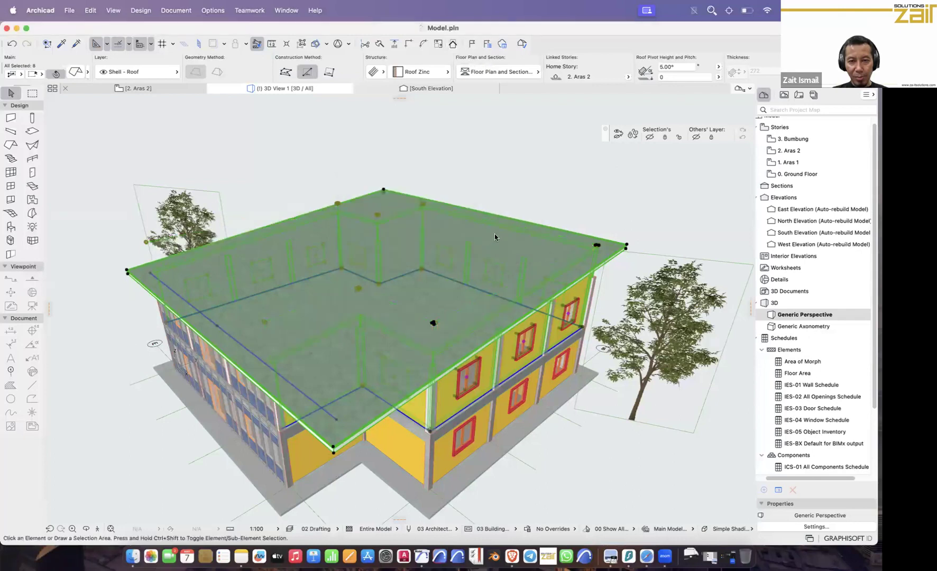
click(590, 206)
Step: Delete the single-plane zinc roof from the 3D model, leaving the trimmed walls in place
shift+middle_drag(535, 231, 334, 276)
scroll(335, 276, down, 5)
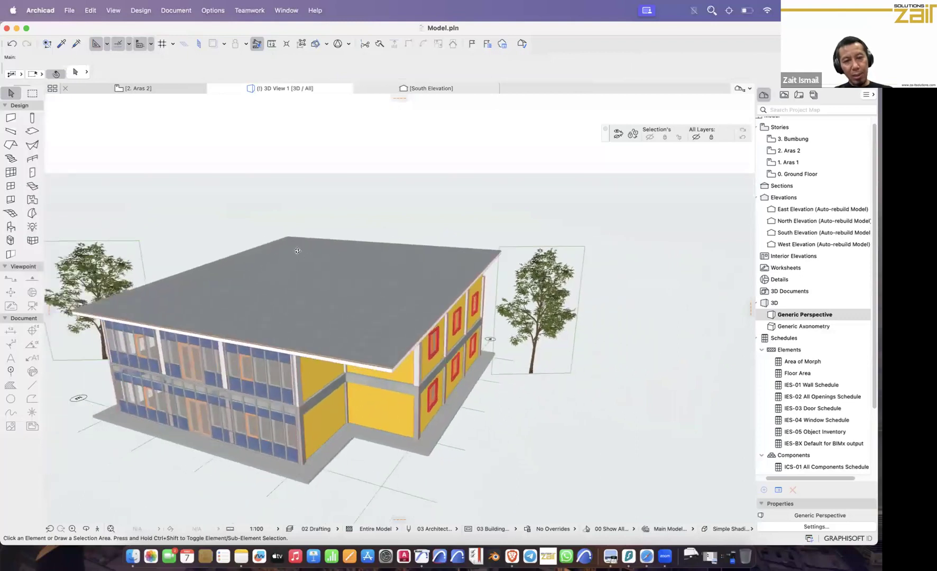
shift+middle_drag(335, 210, 480, 273)
scroll(480, 273, left, 4)
scroll(480, 273, down, 2)
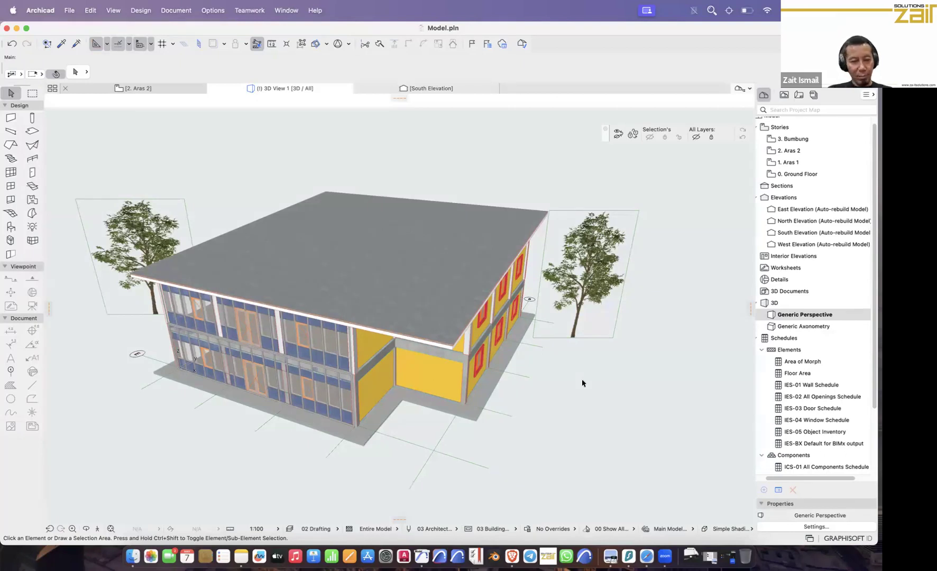
scroll(433, 279, up, 1)
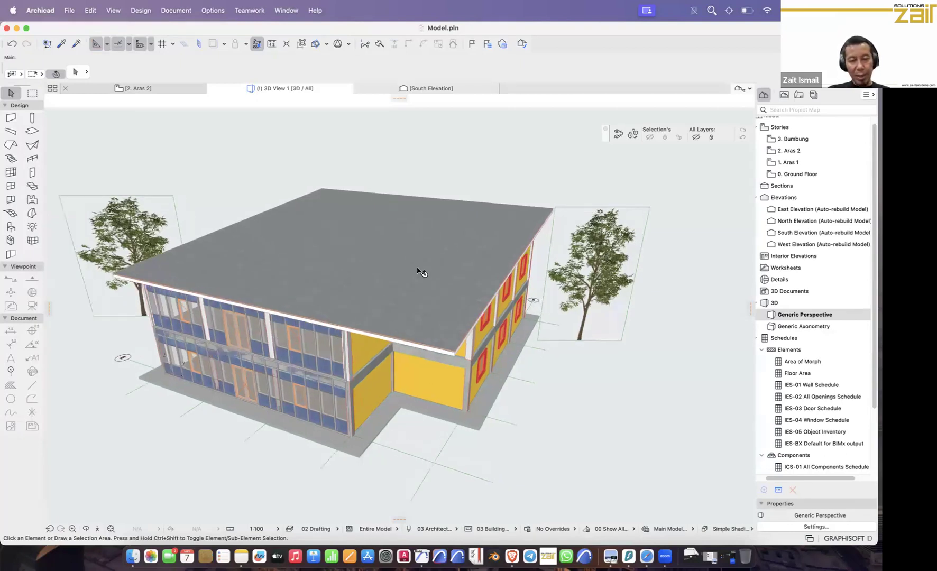
click(532, 217)
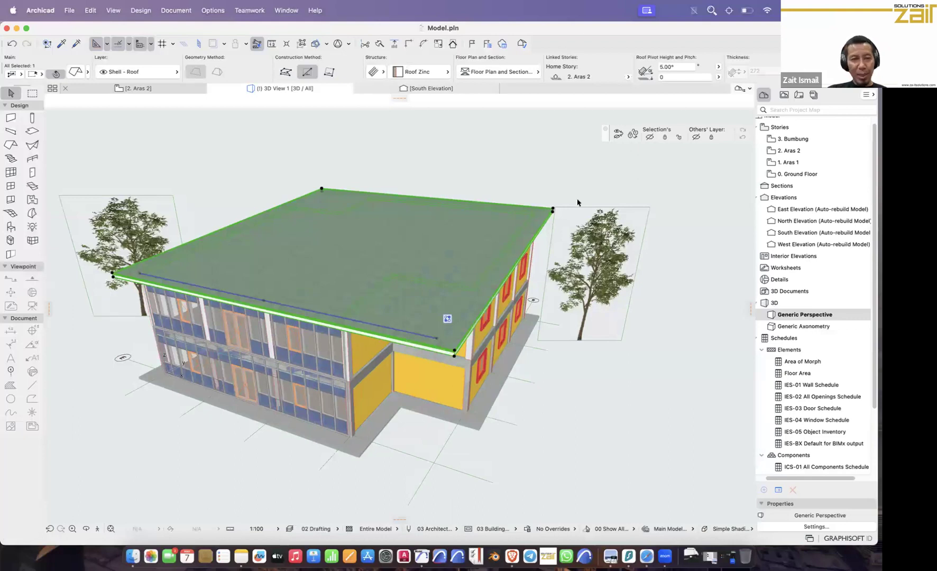
key(Delete)
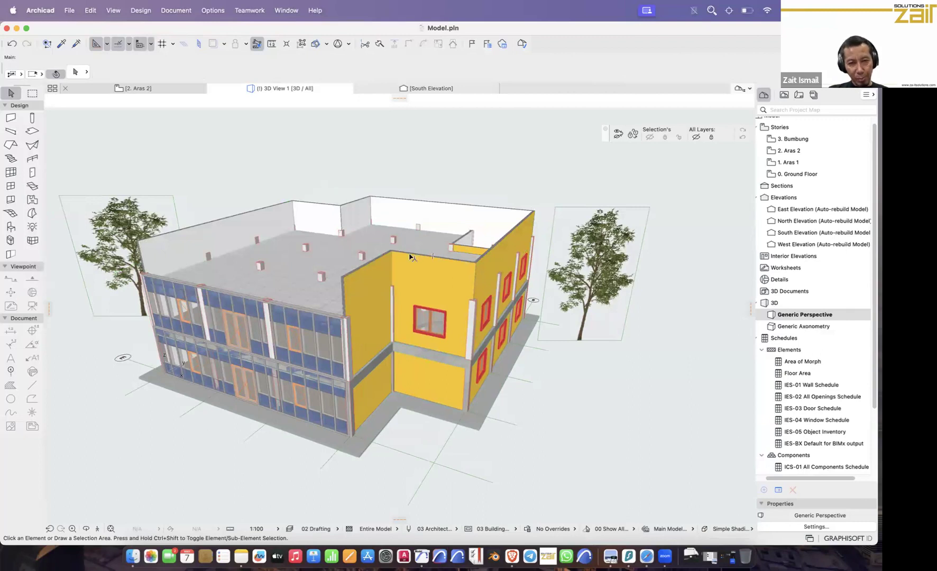
Step: Examine the trimmed upper-storey walls from above, selecting the wall group and east wall, and clear the selection
drag(412, 259, 393, 242)
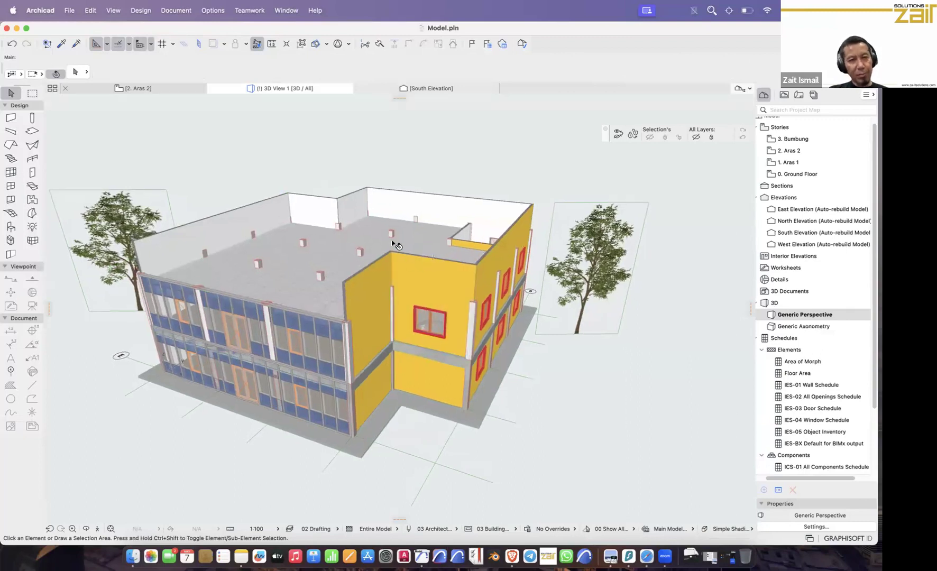
click(270, 208)
shift+click(523, 226)
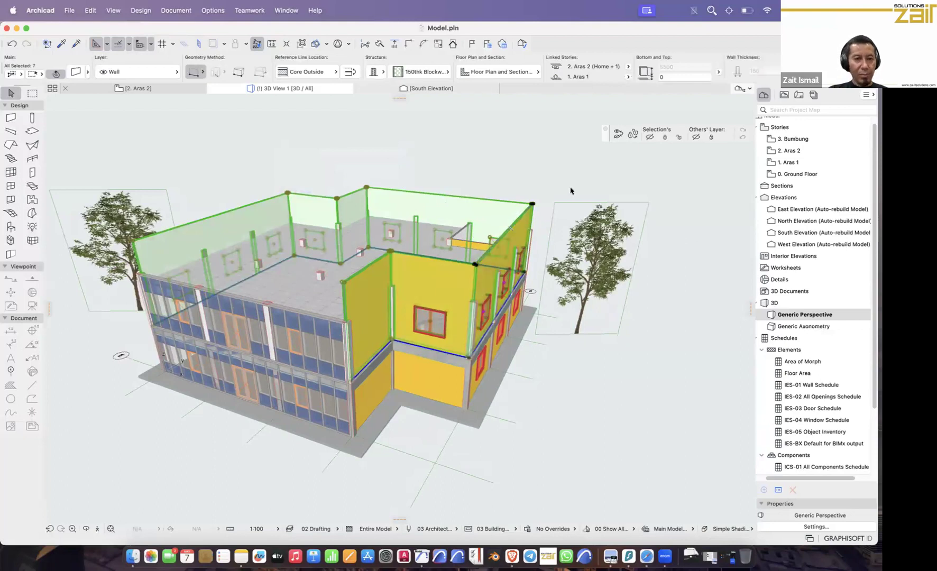
click(539, 149)
shift+middle_drag(489, 187, 478, 241)
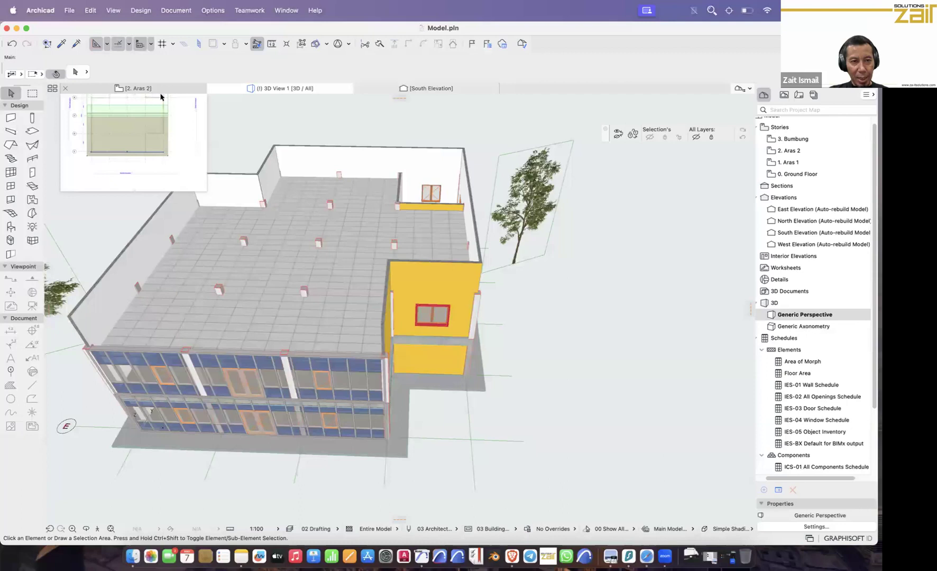
Step: On the Aras 2 floor plan, create a multi-plane zinc roof that follows the outline of the exterior walls
click(142, 90)
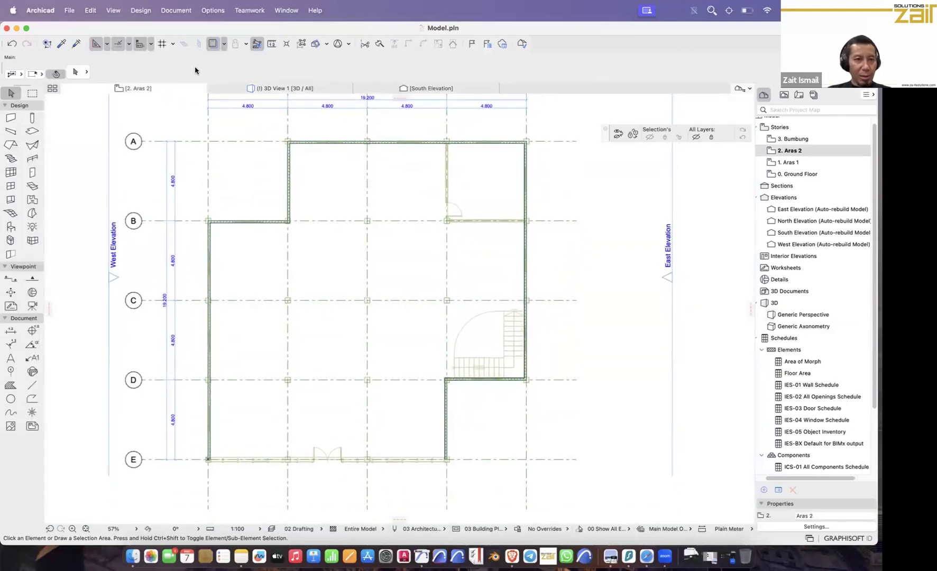
click(11, 145)
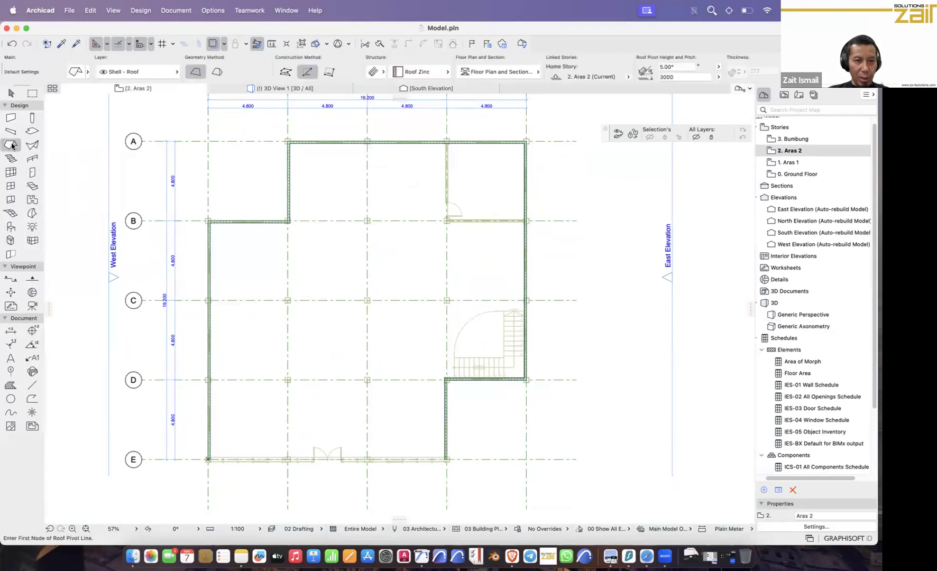
click(216, 72)
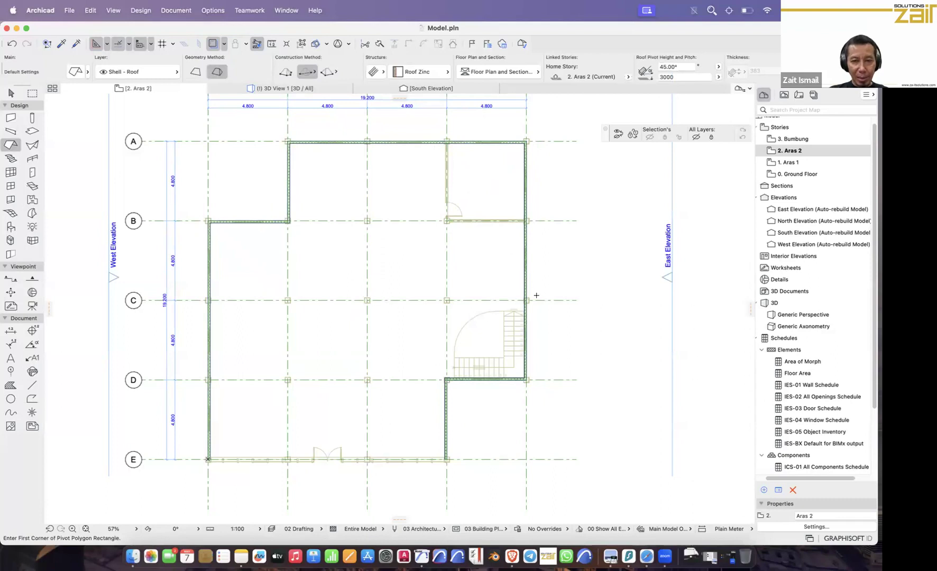
click(529, 329)
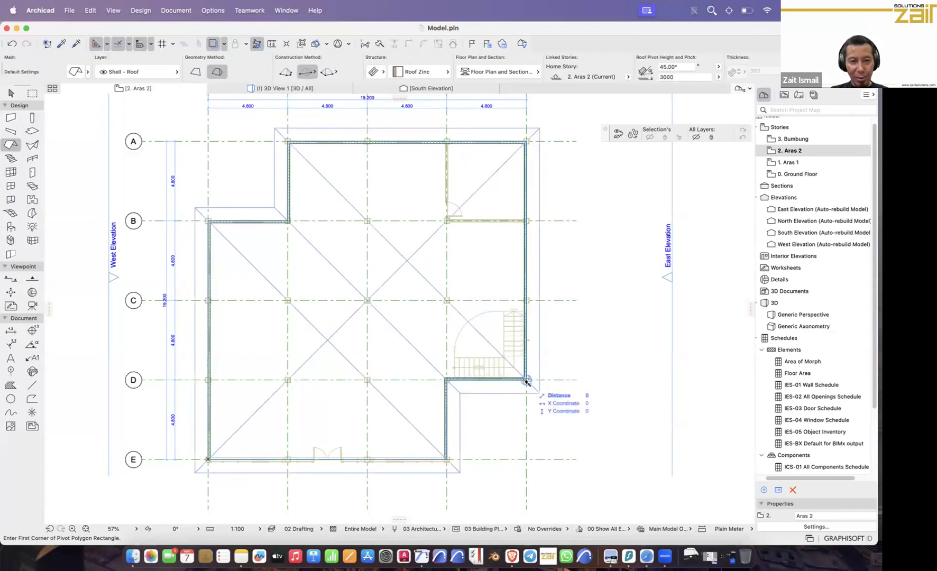
click(527, 381)
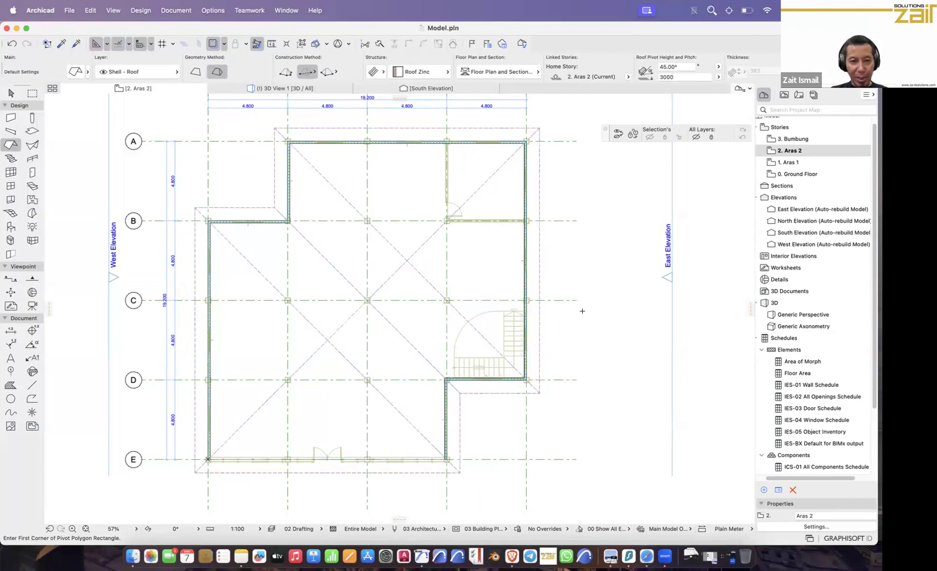
Step: Select the new multi-plane roof in the 3D view and set its pitch to 25°
click(310, 88)
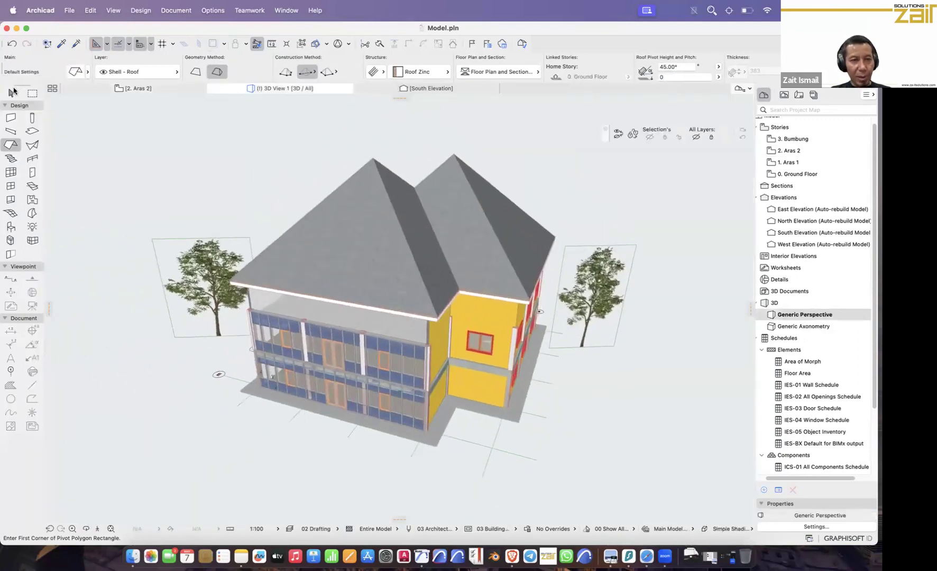
click(11, 93)
click(443, 213)
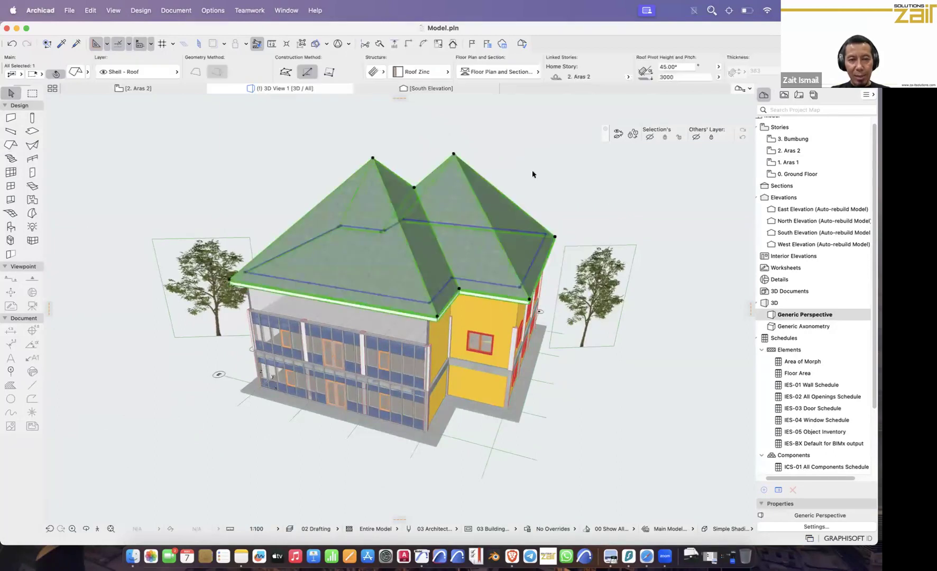
shift+middle_drag(525, 170, 431, 198)
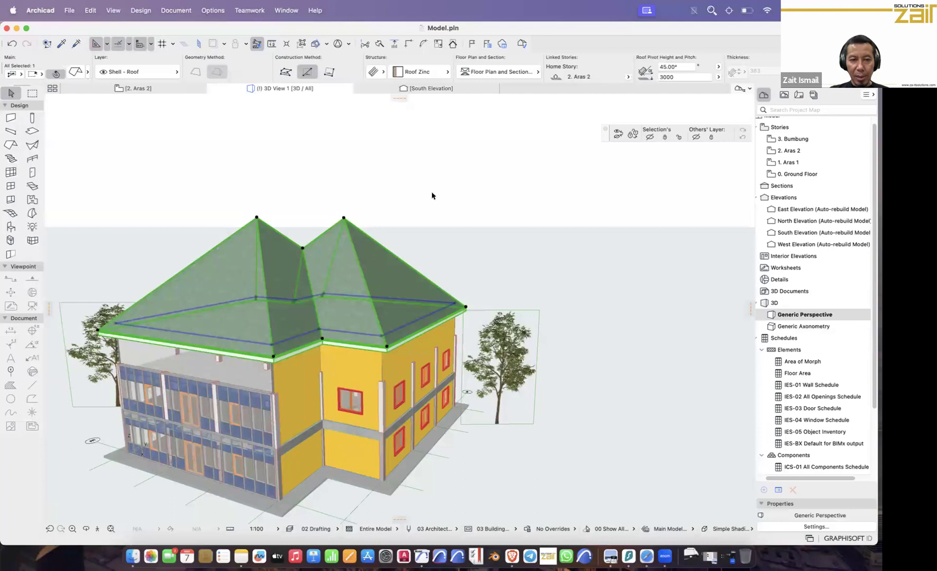
click(664, 67)
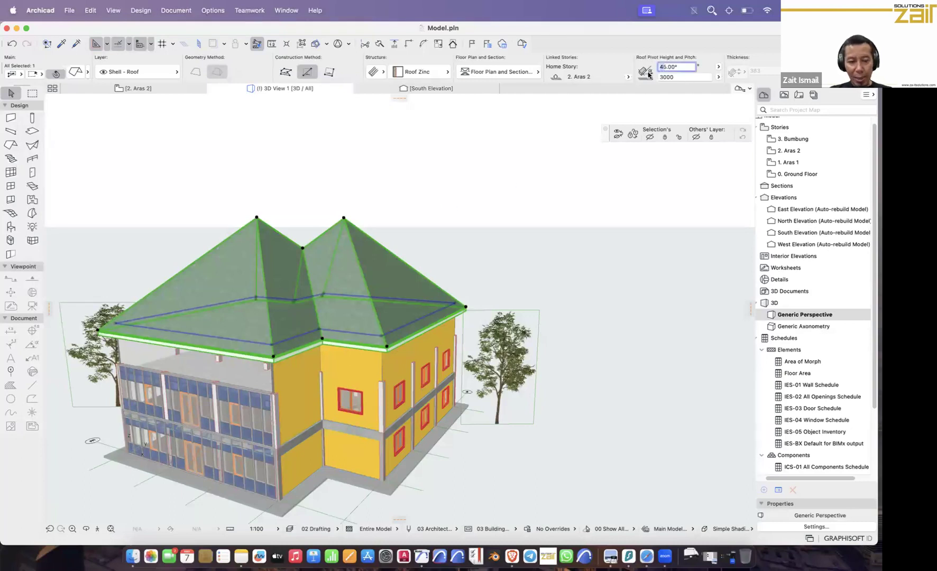
key(Delete)
text(2)
key(Return)
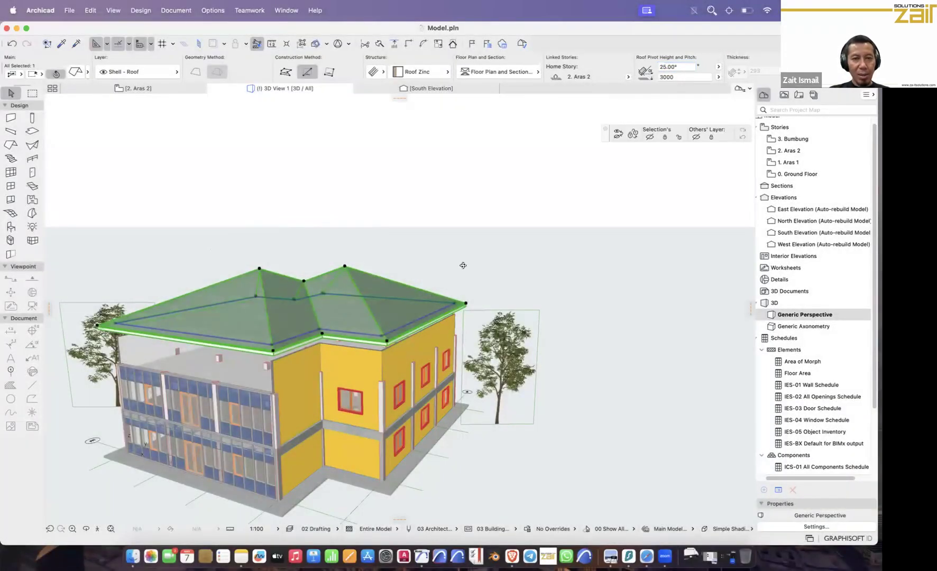
Step: Set the selected roof's pivot height to 0 so it sits at the Aras 2 level
scroll(412, 269, up, 3)
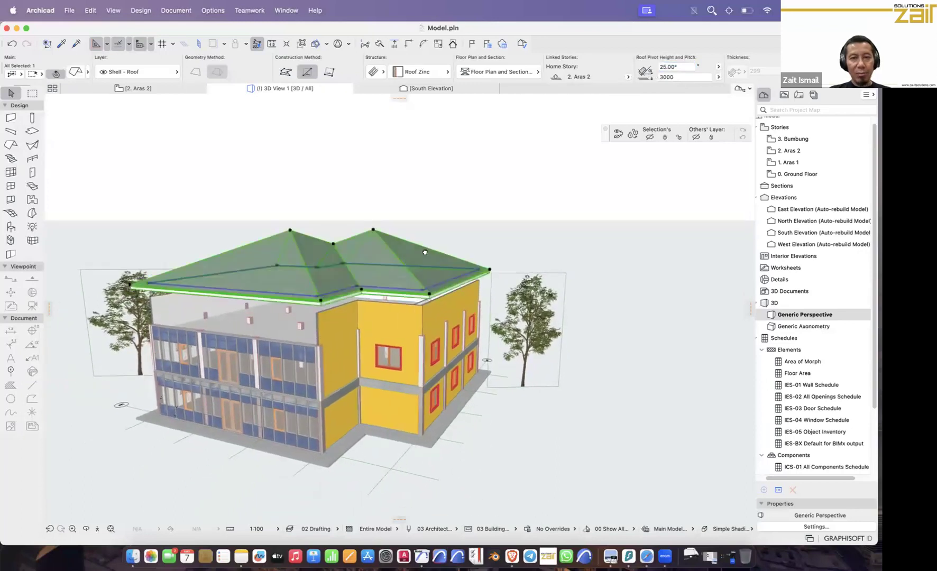
middle_drag(426, 261, 453, 249)
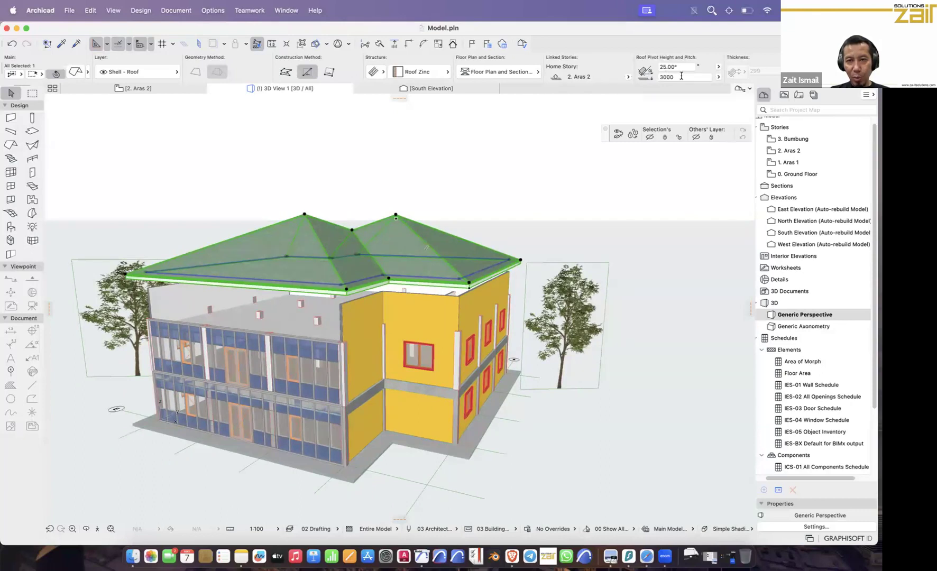
click(639, 79)
text(0)
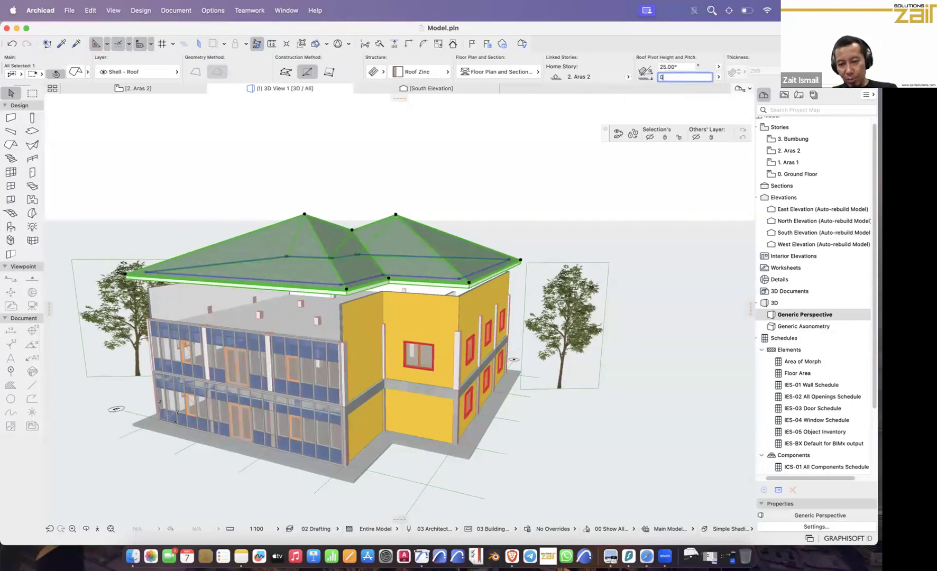
key(Return)
Step: Select the roof with all upper-storey walls, including the east wall, and trim them using the roof from the current selection
shift+middle_drag(508, 286, 426, 259)
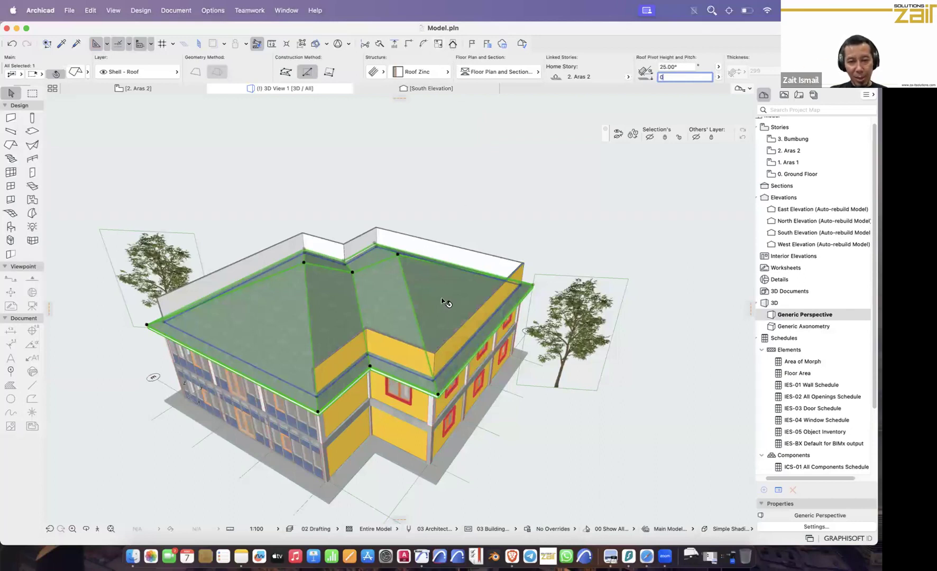
click(460, 332)
click(389, 339)
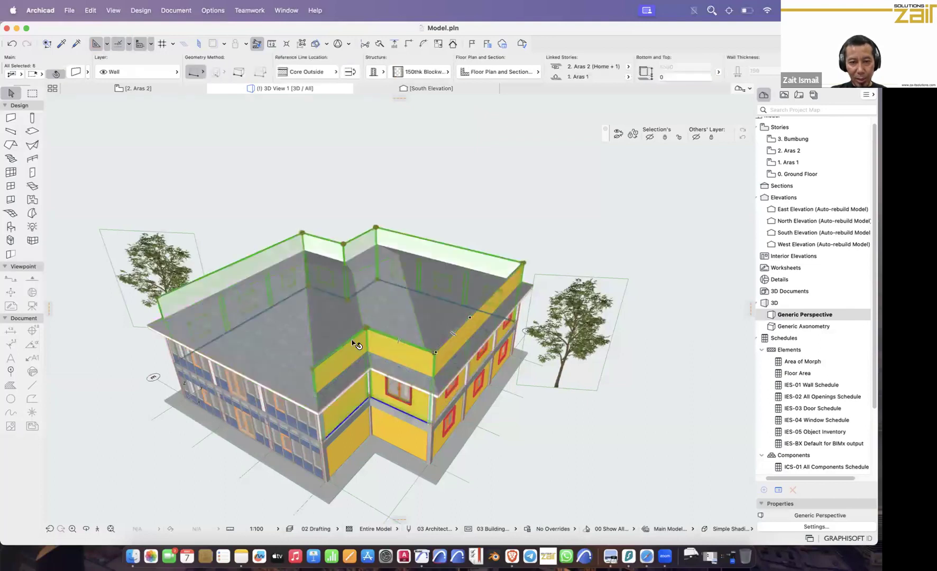
click(275, 347)
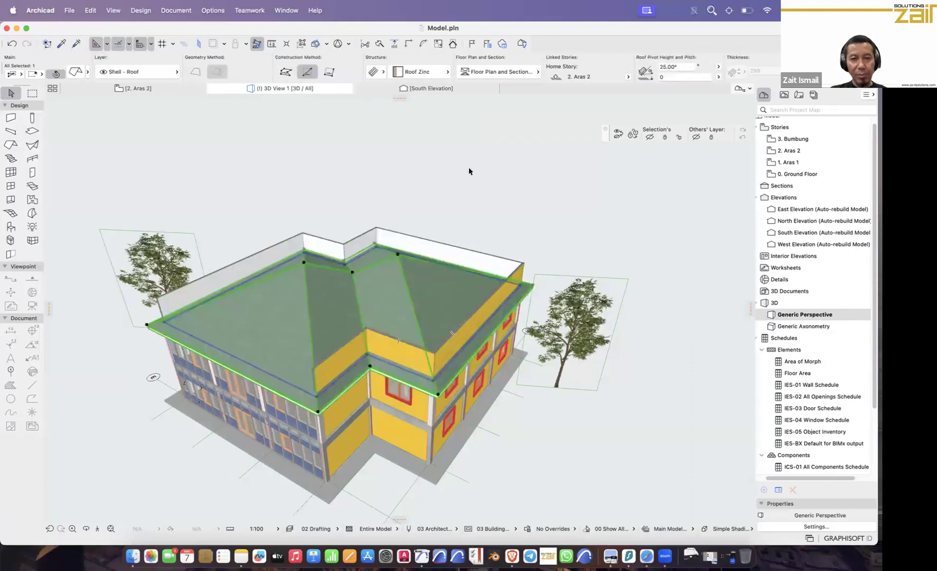
shift+click(399, 344)
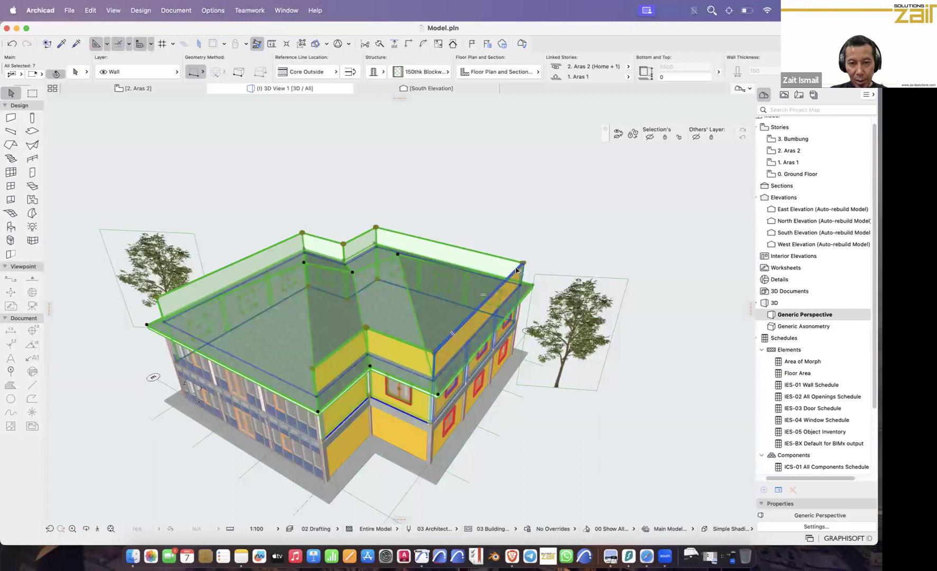
shift+click(533, 264)
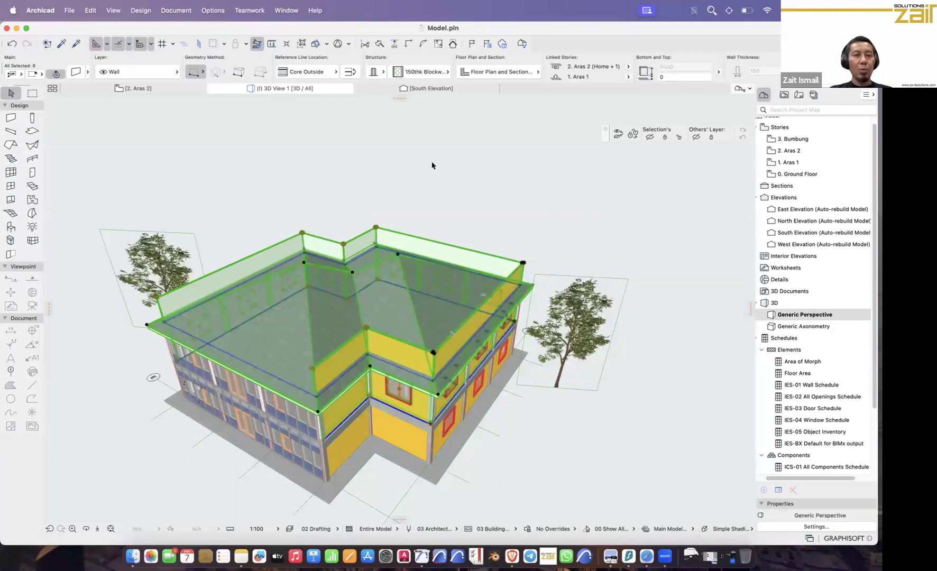
click(452, 44)
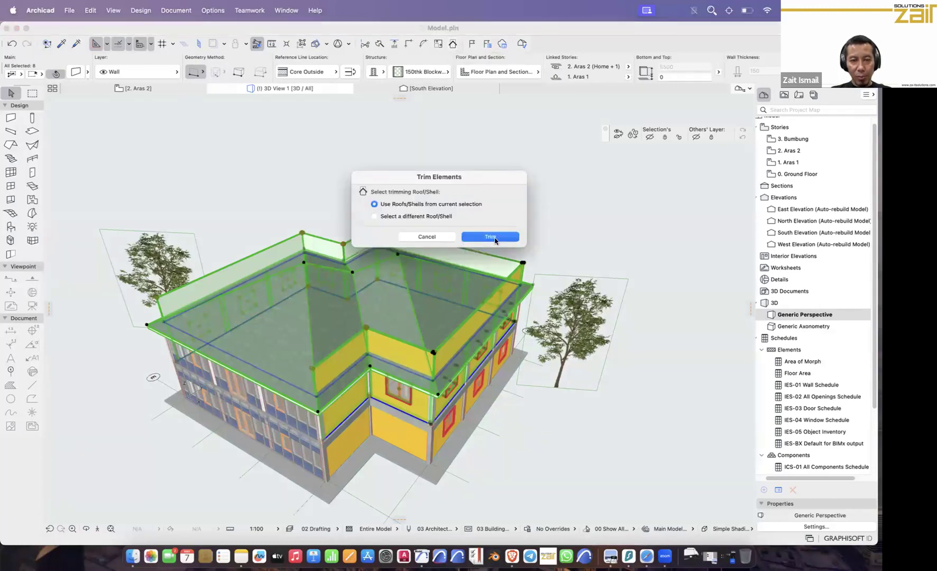
click(490, 237)
click(513, 201)
Step: Override the multi-plane roof's top surface with Roof Tiles - French Red and clear the selection
shift+middle_drag(499, 244, 548, 215)
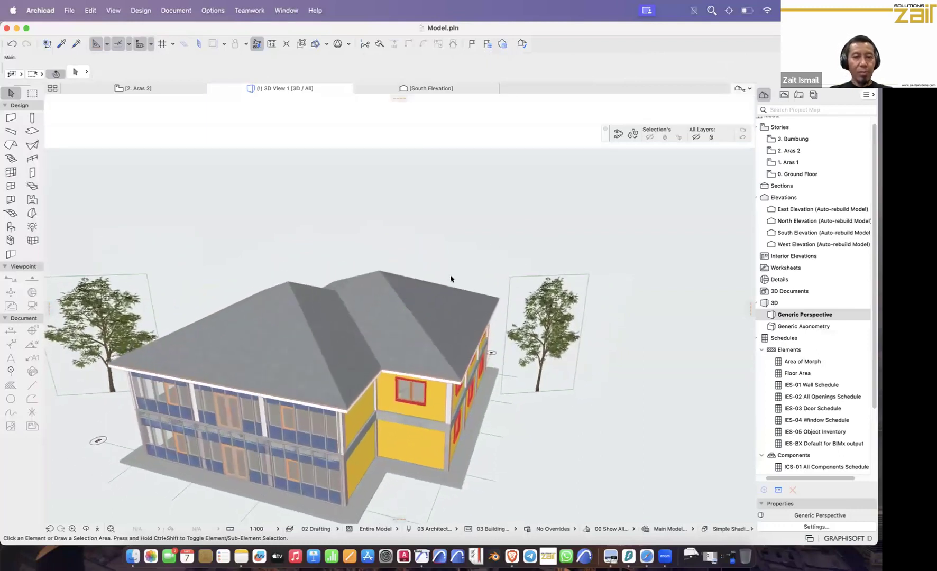
shift+middle_drag(392, 245, 404, 257)
click(404, 256)
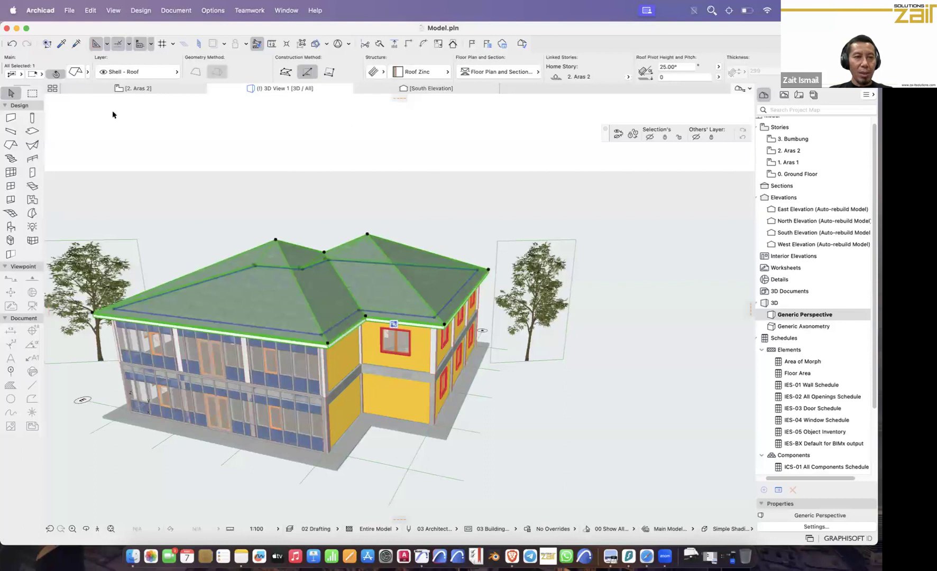
click(75, 72)
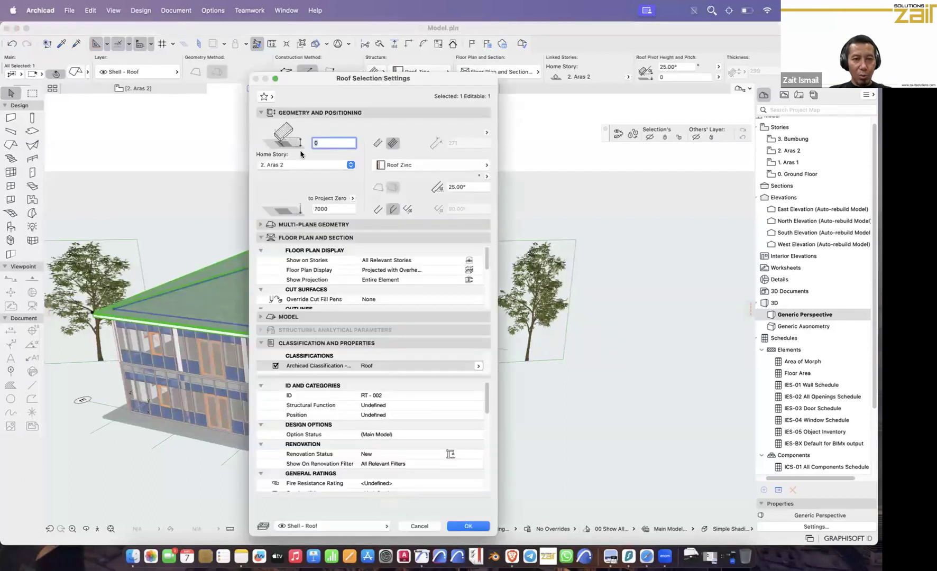
click(262, 318)
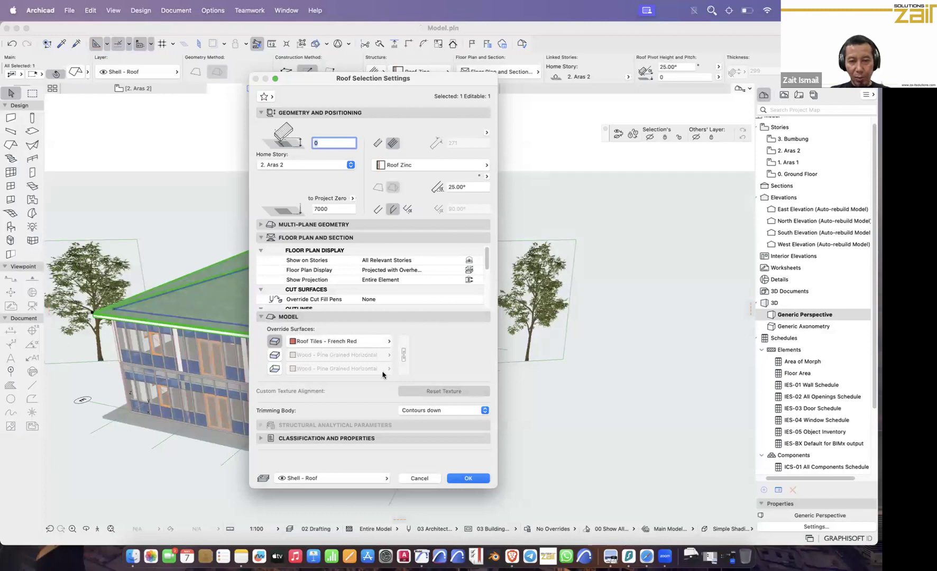
click(367, 344)
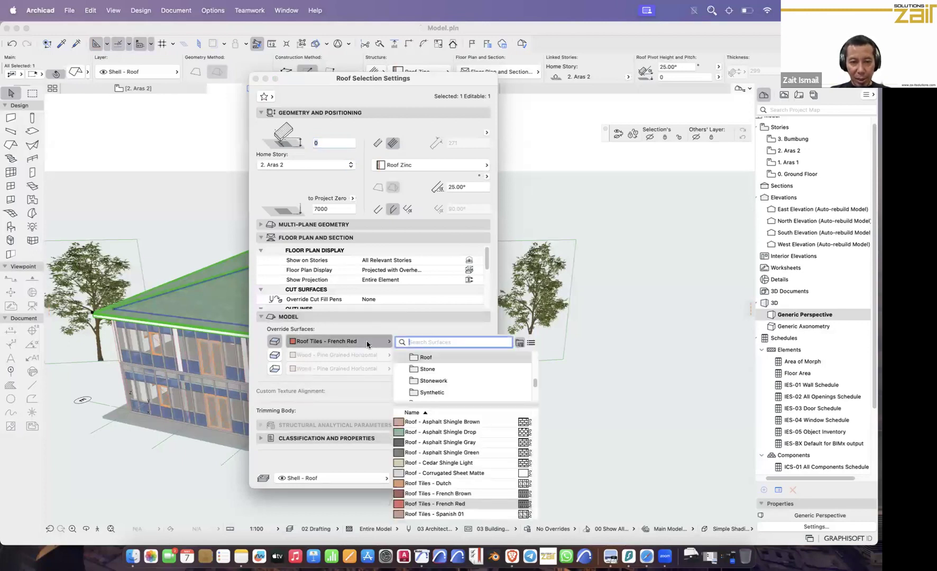
click(367, 342)
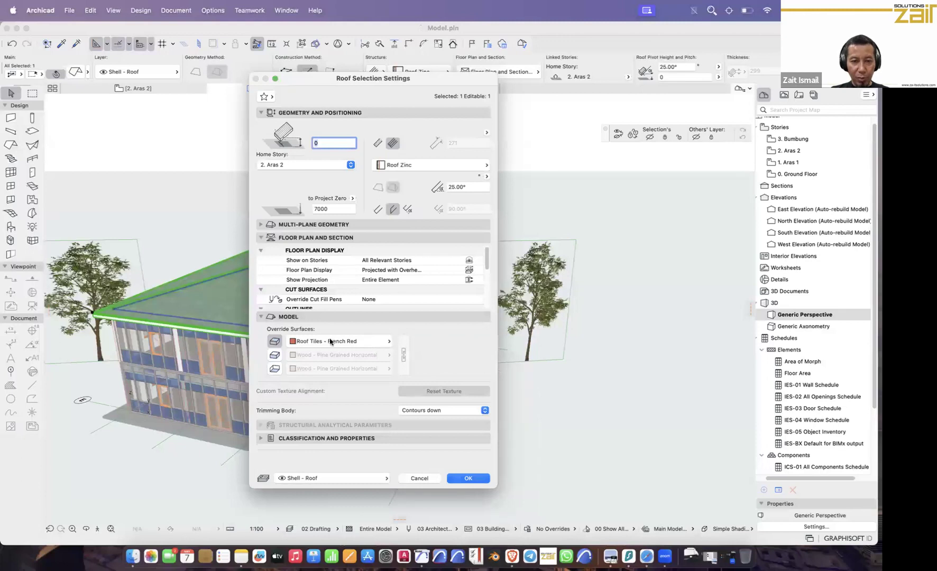
click(468, 478)
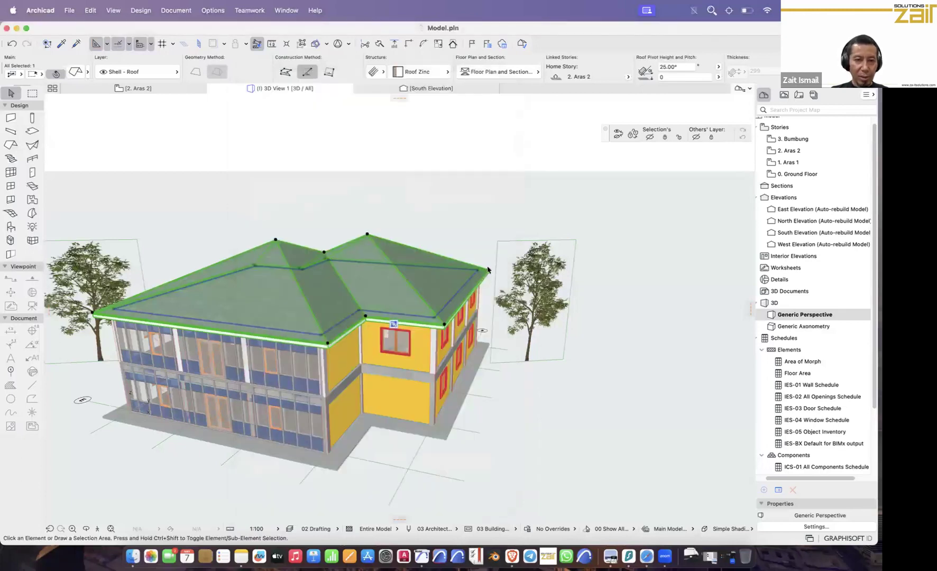
click(484, 209)
drag(487, 264, 501, 290)
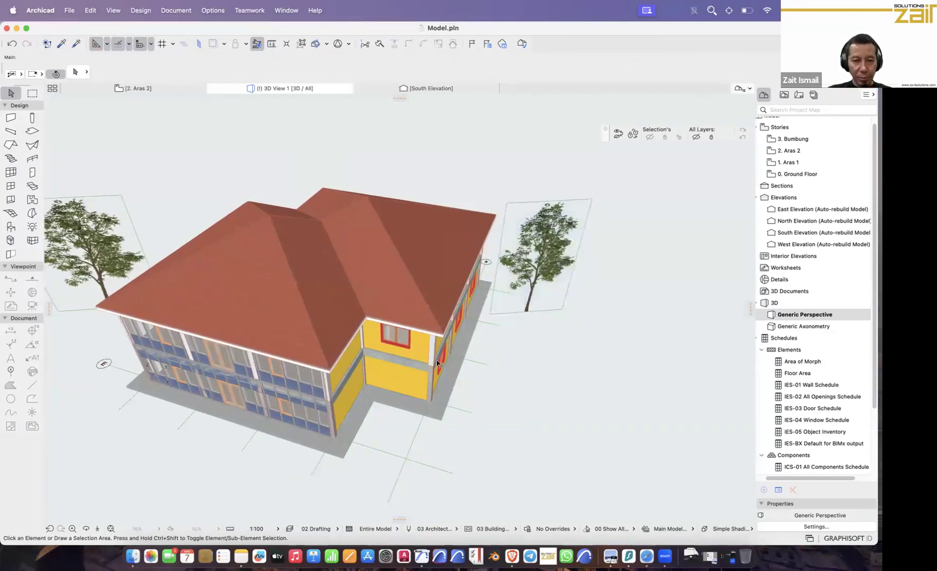
Step: Override the tiled roof's edge surface with Wood - Walnut Horizontal
scroll(334, 372, up, 3)
scroll(334, 372, up, 5)
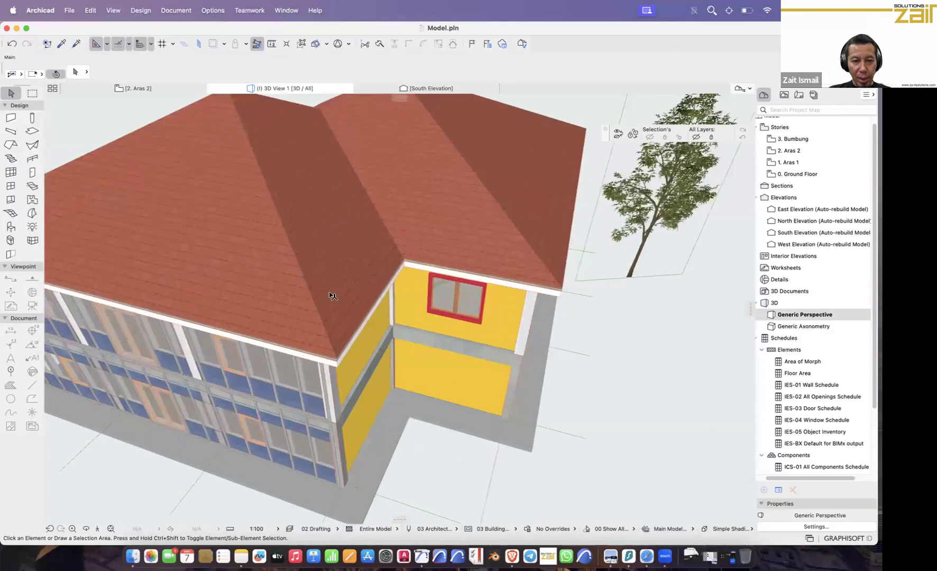
scroll(341, 285, up, 5)
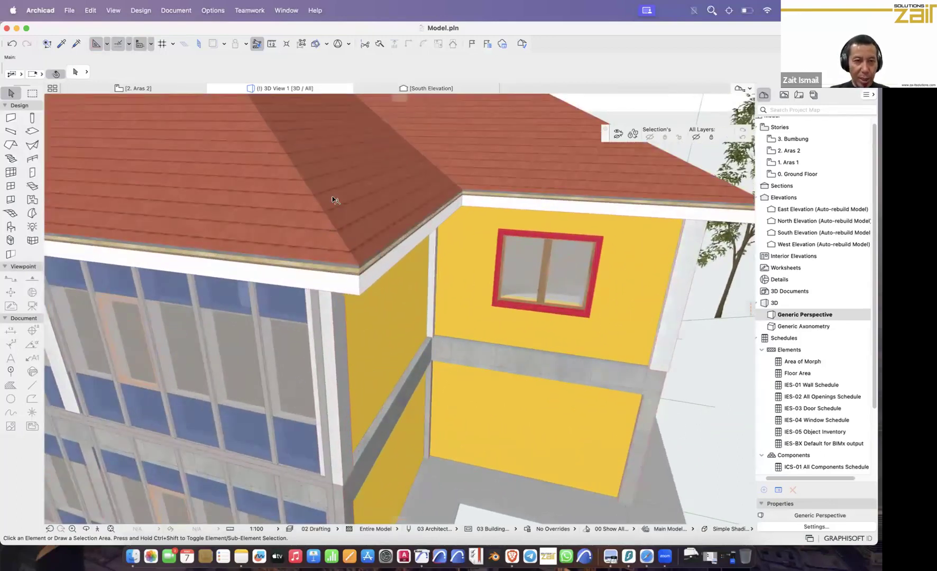
scroll(333, 199, up, 5)
click(344, 205)
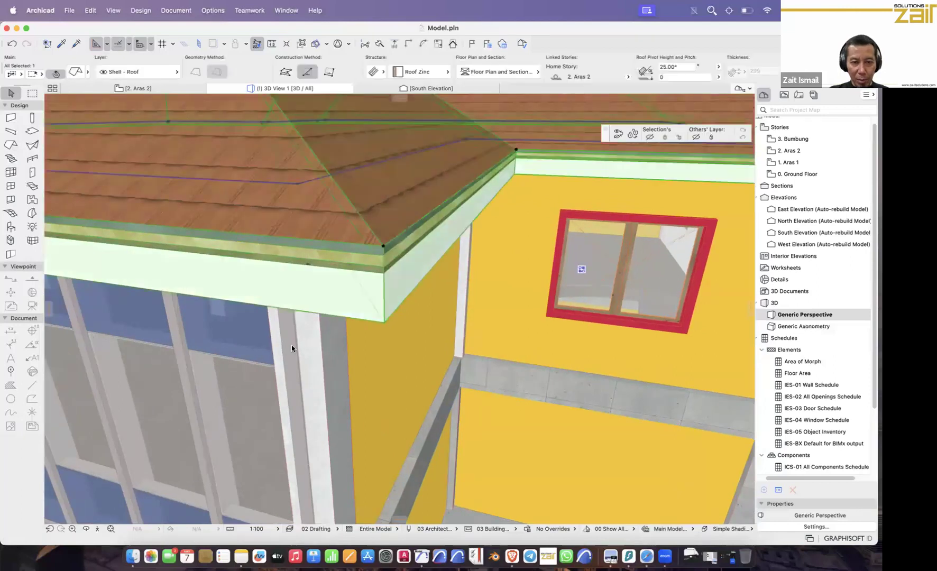
key(super+t)
click(363, 355)
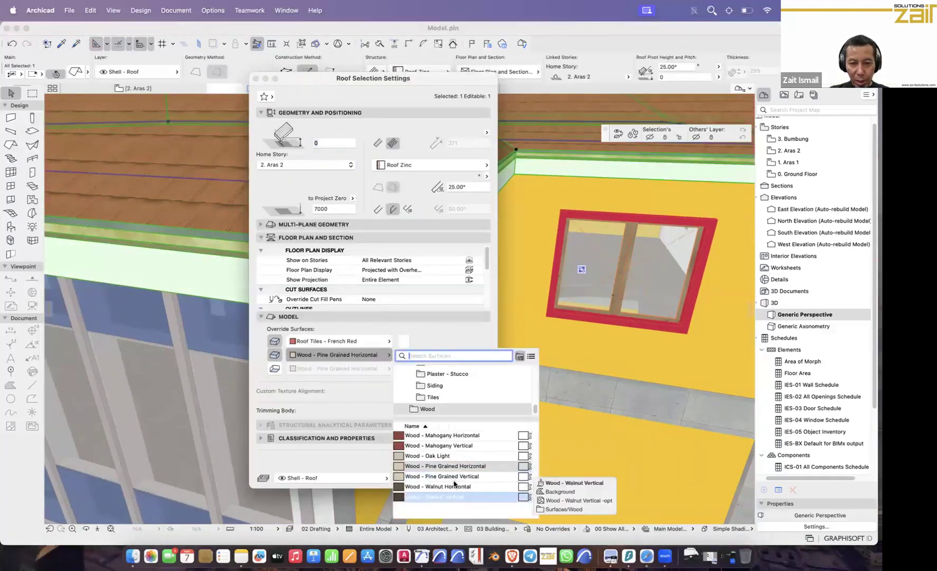
click(450, 486)
click(469, 479)
Step: Examine the tiled roof and its edge finish from a lower viewpoint, closing in on the eaves beside the east wall
scroll(413, 324, down, 8)
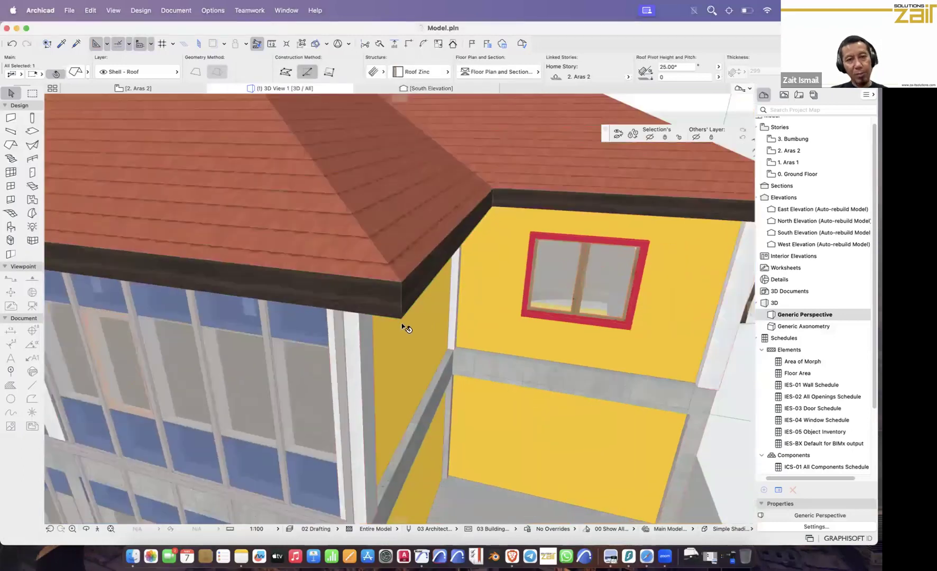
scroll(408, 314, down, 10)
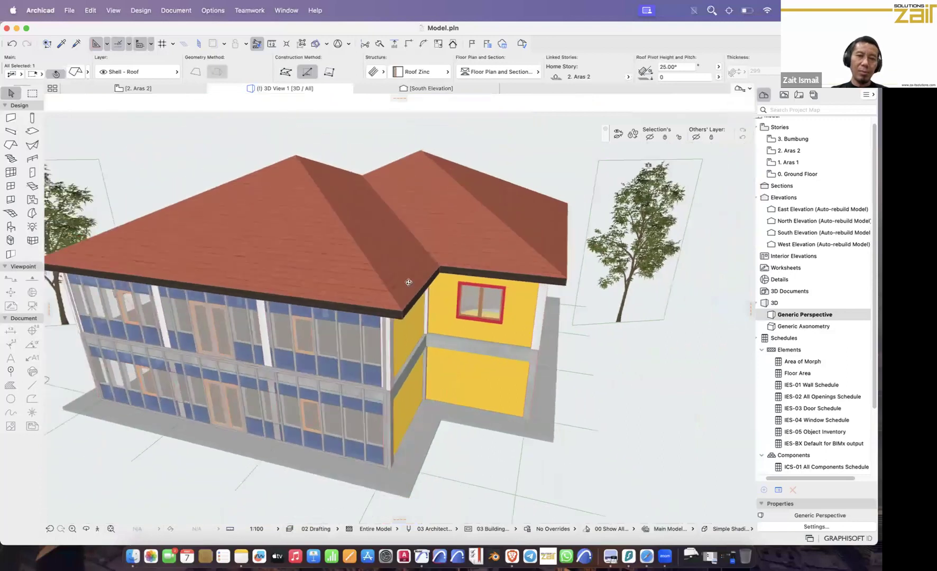
shift+middle_drag(425, 276, 508, 254)
scroll(518, 255, up, 5)
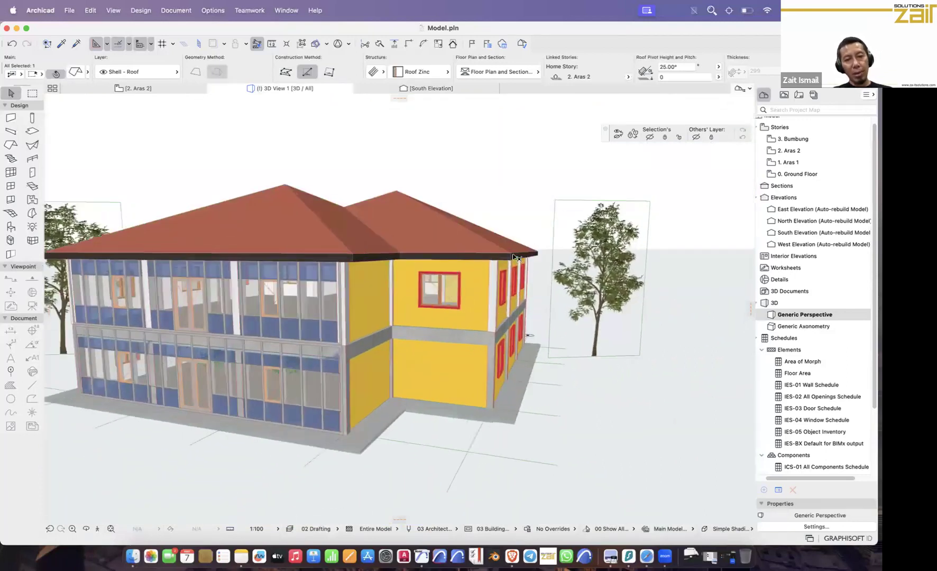
scroll(529, 262, up, 5)
scroll(547, 272, up, 3)
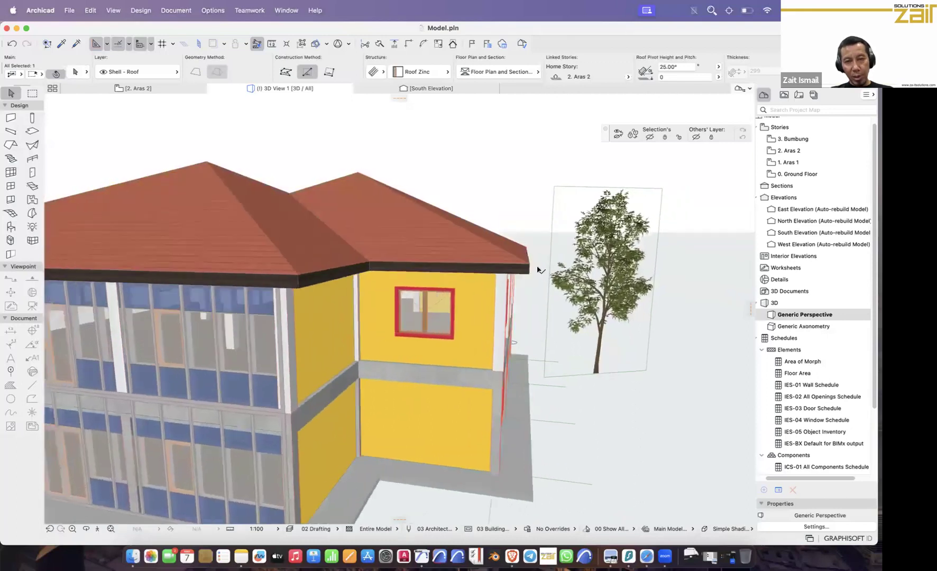
Step: Set the tiled roof's edge angle to Perpendicular and clear the selection
scroll(539, 269, up, 4)
scroll(495, 273, up, 4)
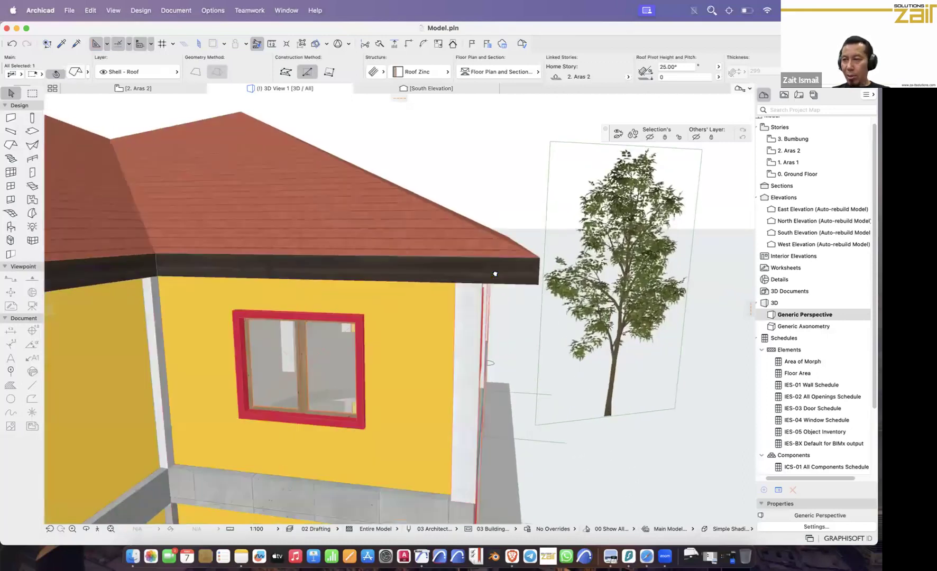
middle_drag(536, 273, 496, 278)
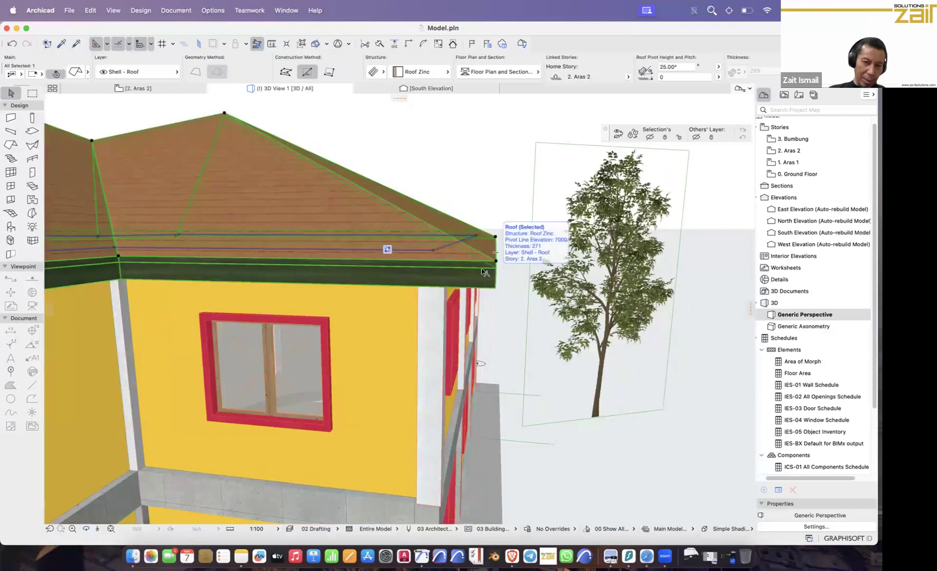
click(478, 174)
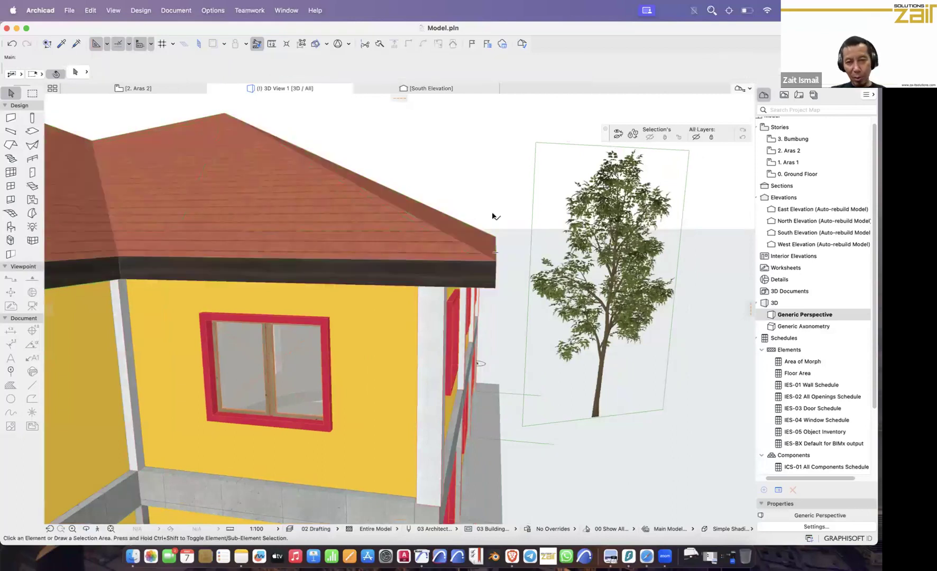
mouse_move(493, 260)
shift+middle_down()
mouse_move(506, 257)
mouse_move(485, 266)
shift+middle_up()
click(486, 266)
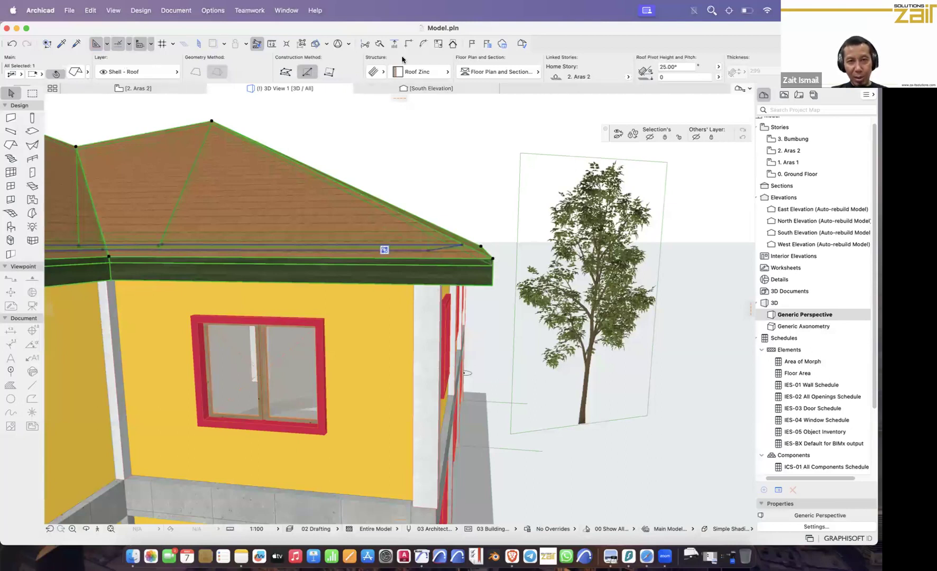
scroll(510, 79, right, 10)
scroll(466, 70, left, 5)
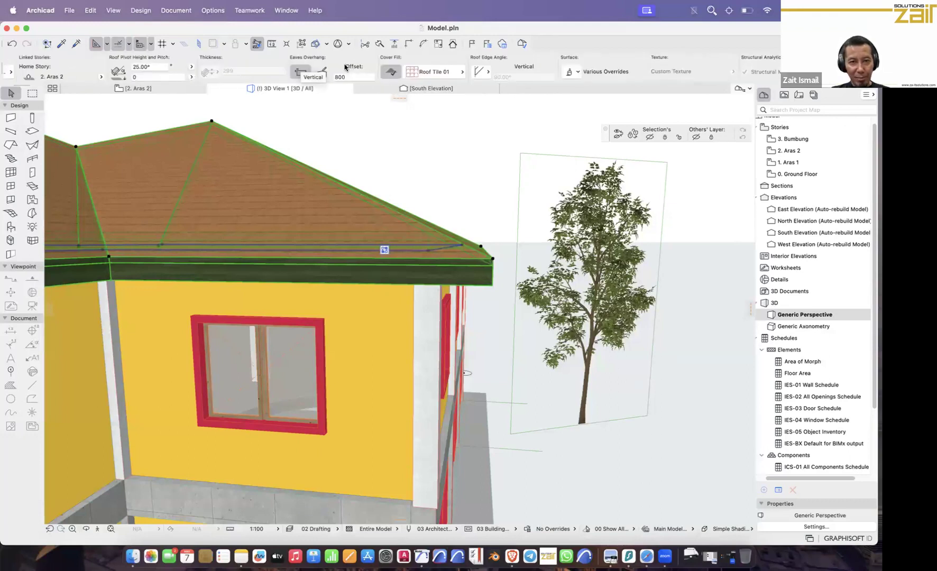
click(492, 74)
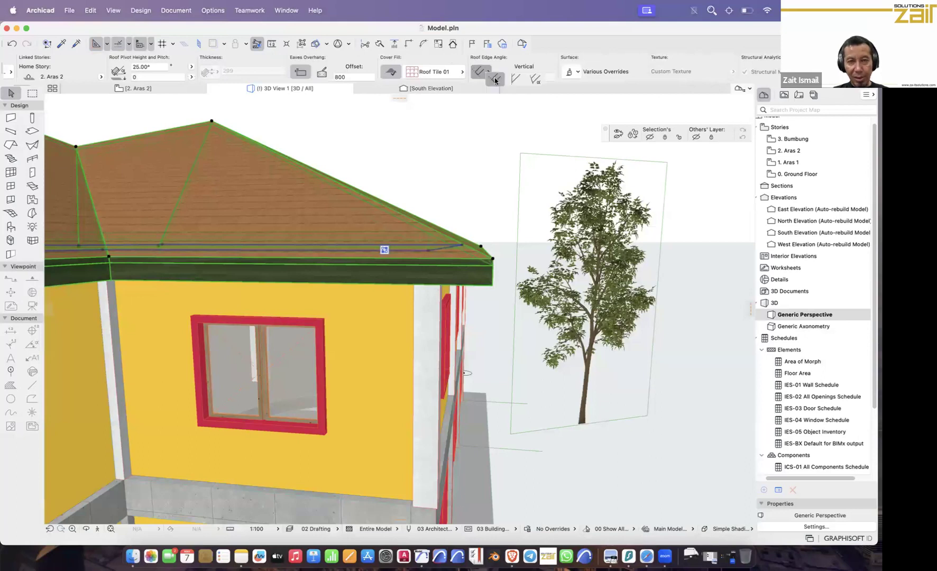
click(496, 79)
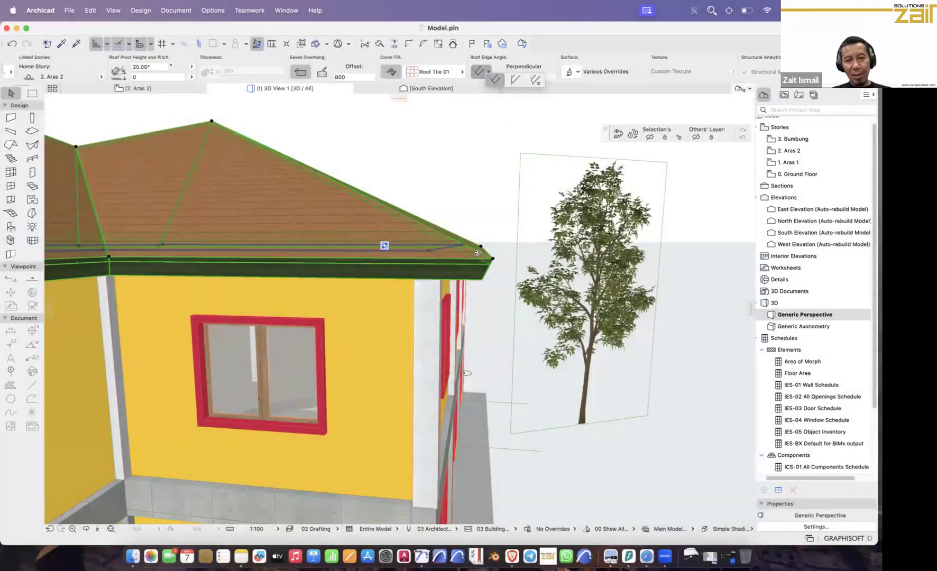
key(Escape)
Step: Examine the roof's perpendicular eaves edge from the building's front and east corner, both close up and from above
shift+middle_drag(478, 252, 483, 287)
scroll(489, 288, down, 5)
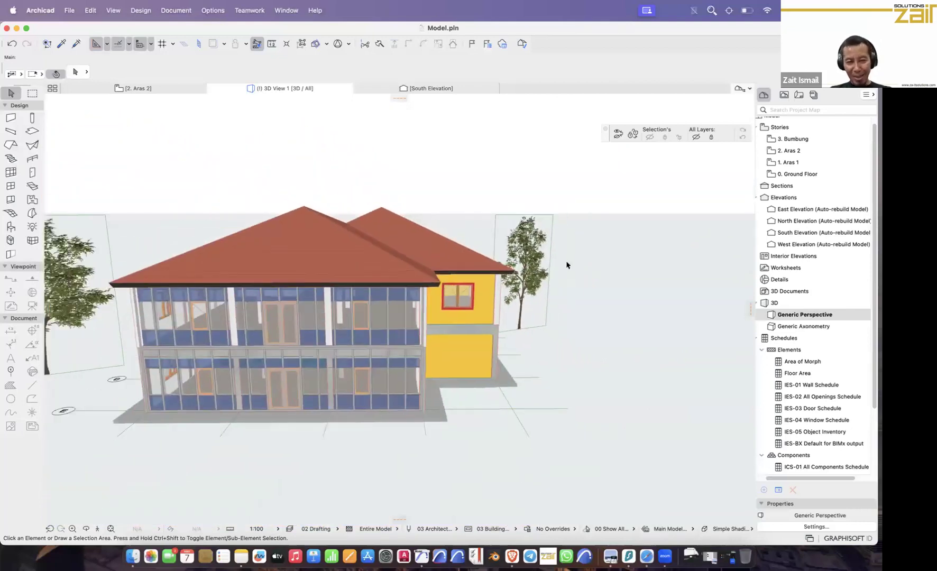
scroll(527, 276, up, 3)
mouse_move(476, 277)
shift+middle_down()
mouse_move(432, 282)
mouse_move(454, 259)
mouse_move(498, 273)
mouse_move(495, 295)
mouse_move(493, 269)
shift+middle_up()
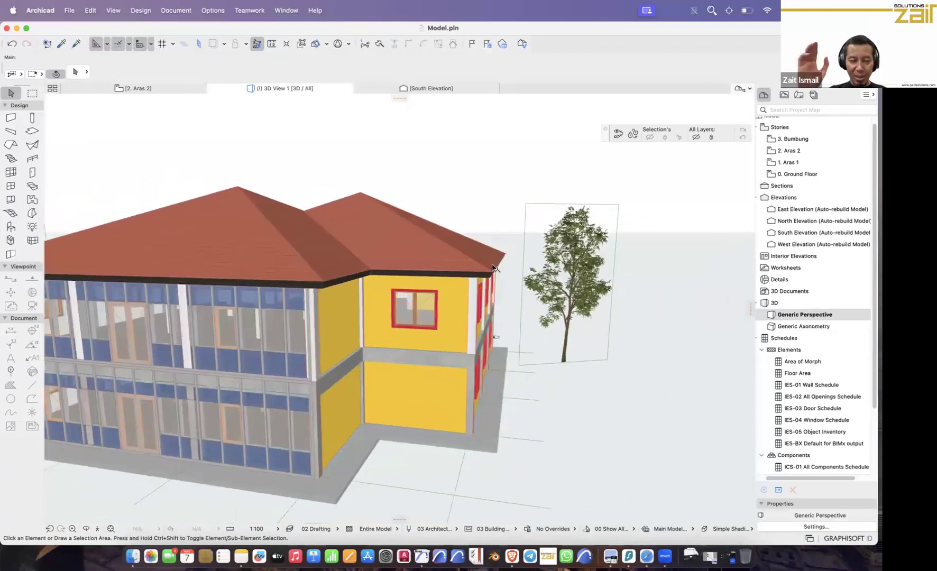
scroll(493, 269, up, 5)
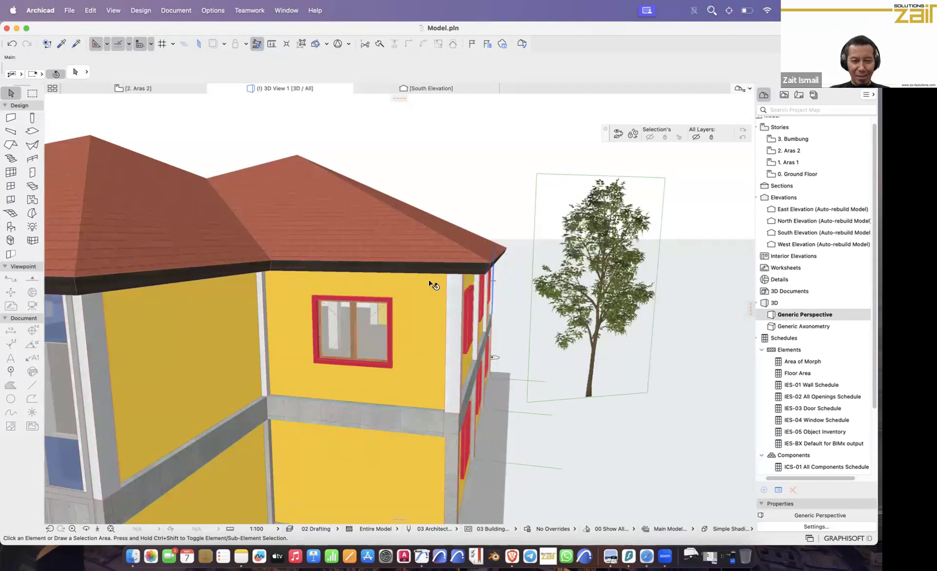
scroll(335, 292, down, 4)
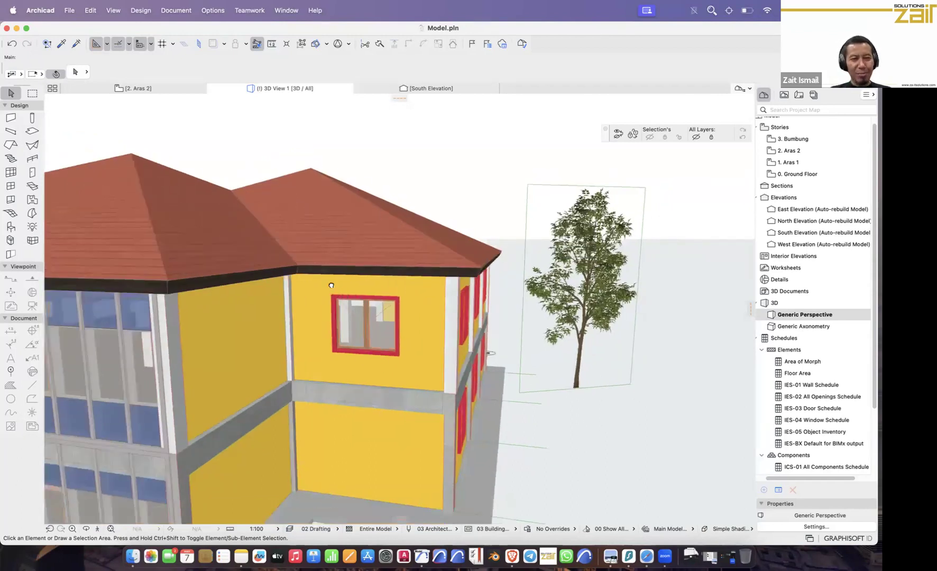
shift+middle_drag(472, 277, 439, 303)
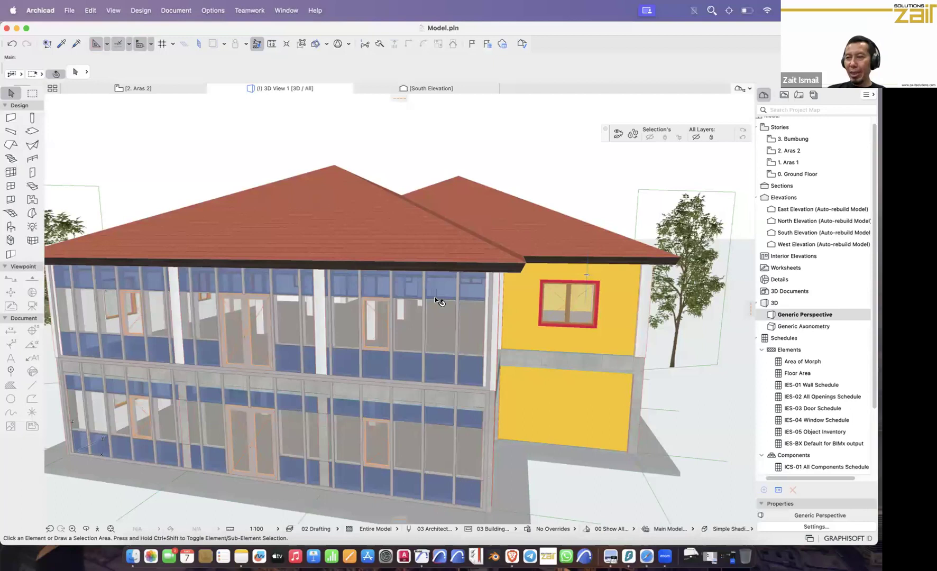
shift+scroll(436, 299, up, 10)
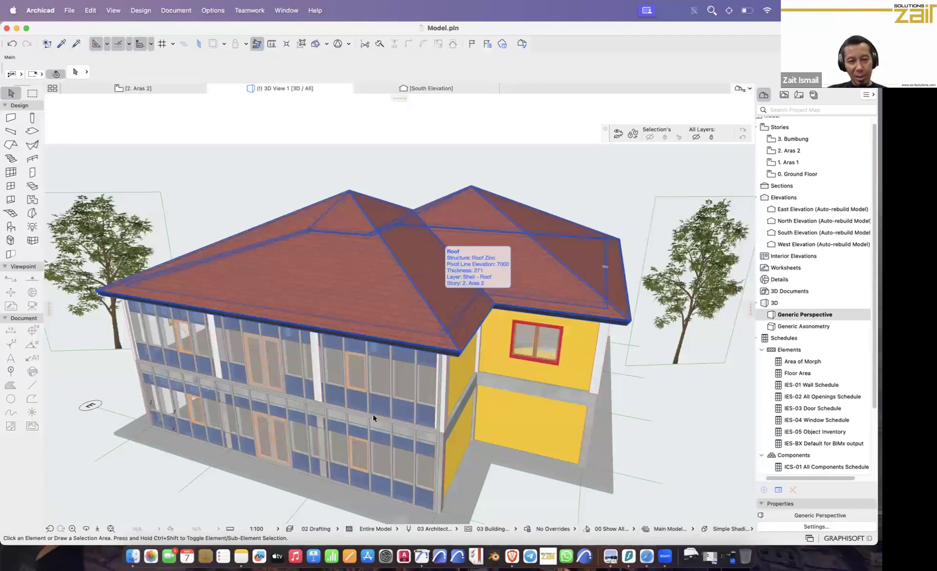
middle_drag(338, 435, 362, 358)
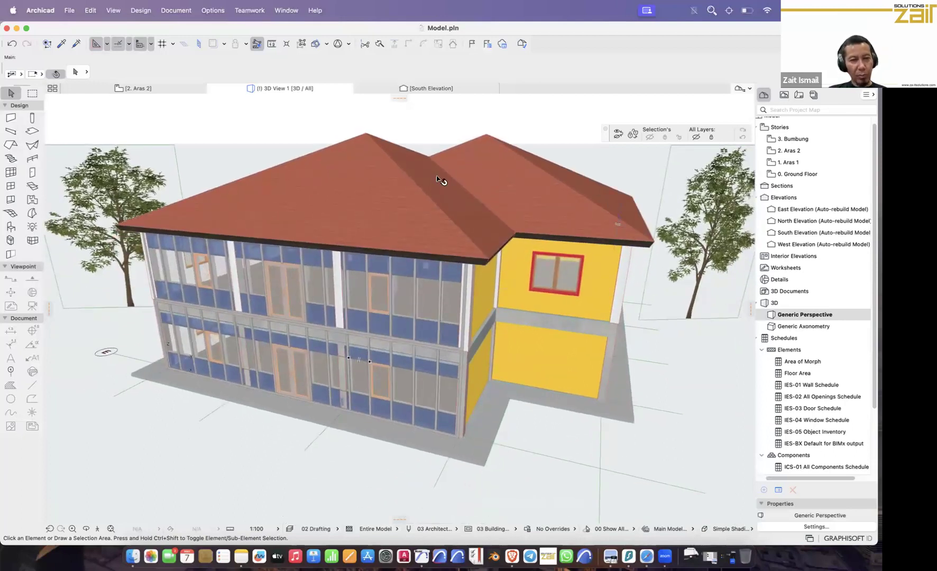
Step: Try curving the roof's front pivot edge outward to an arc radius of about 7300 mm, and undo it
click(394, 188)
shift+middle_drag(396, 191, 346, 305)
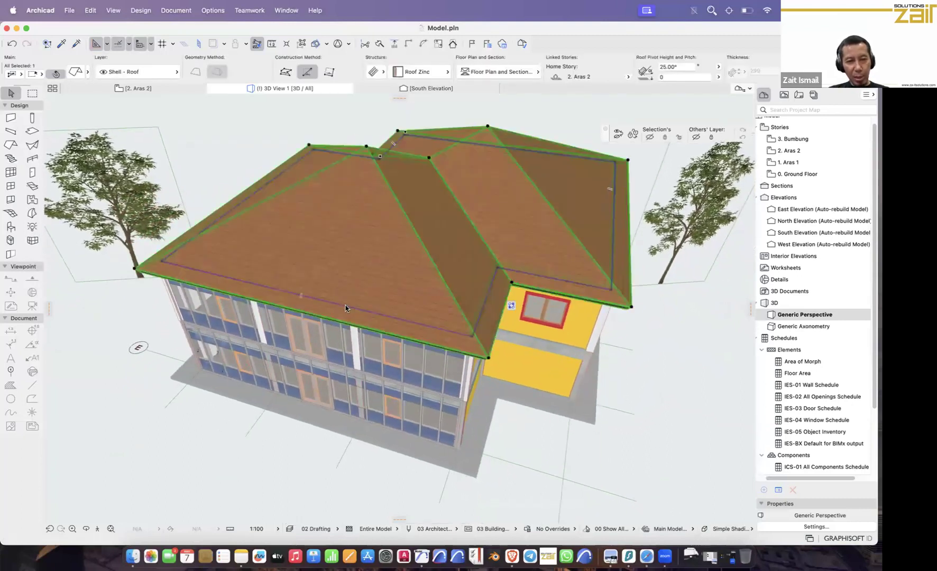
click(345, 307)
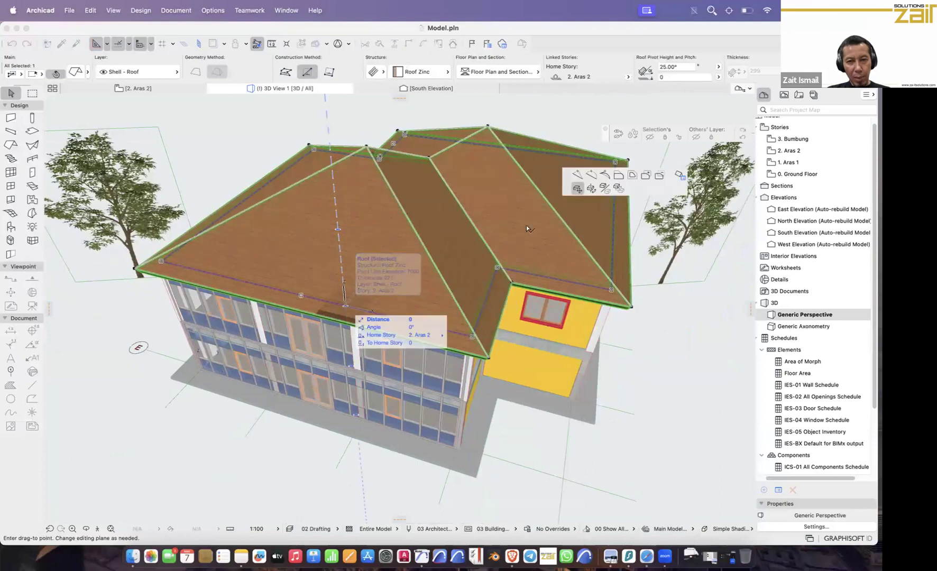
click(592, 175)
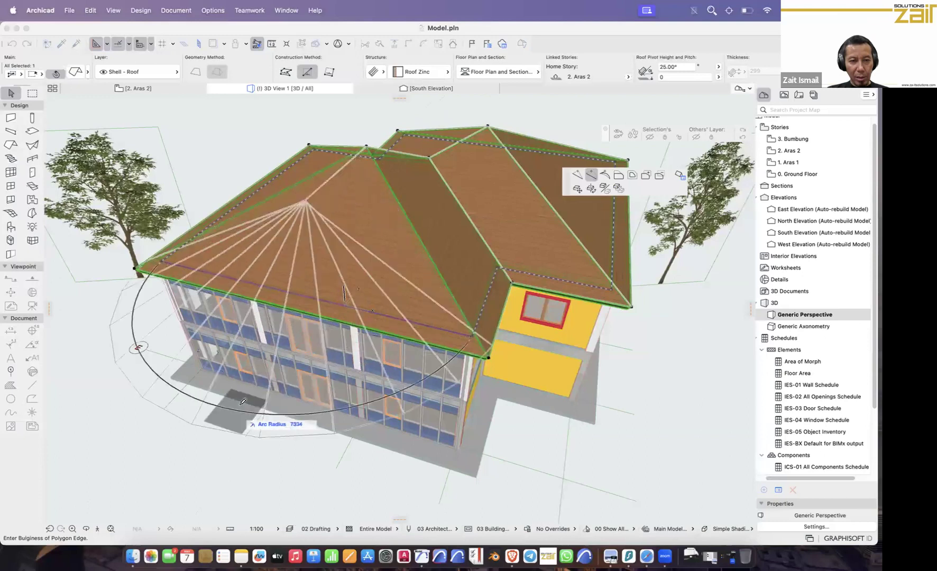
click(243, 402)
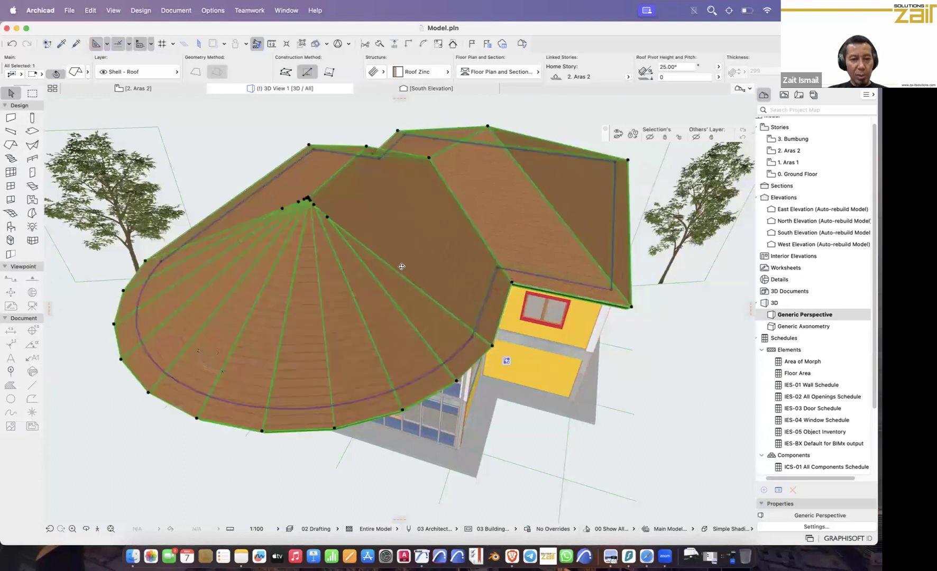
shift+middle_drag(353, 212, 375, 305)
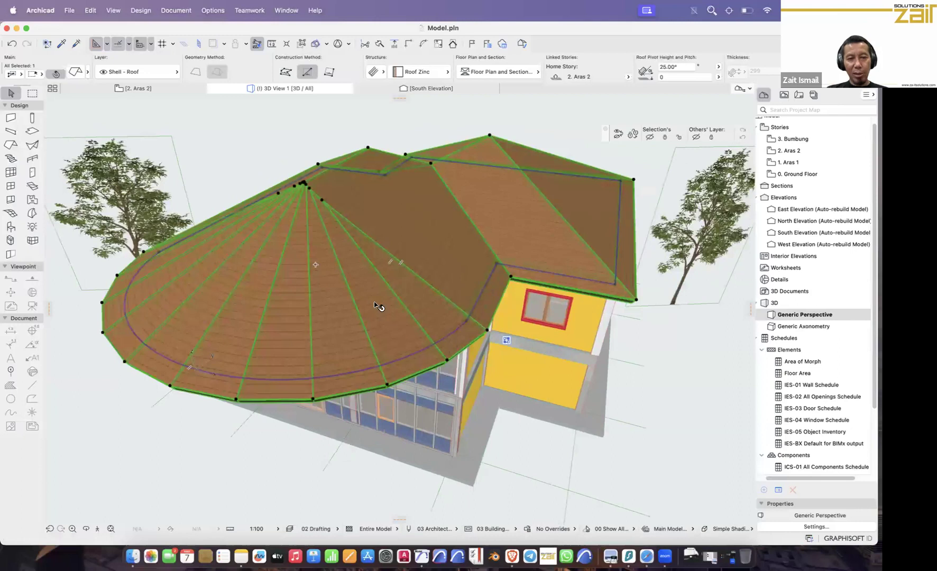
key(super+z)
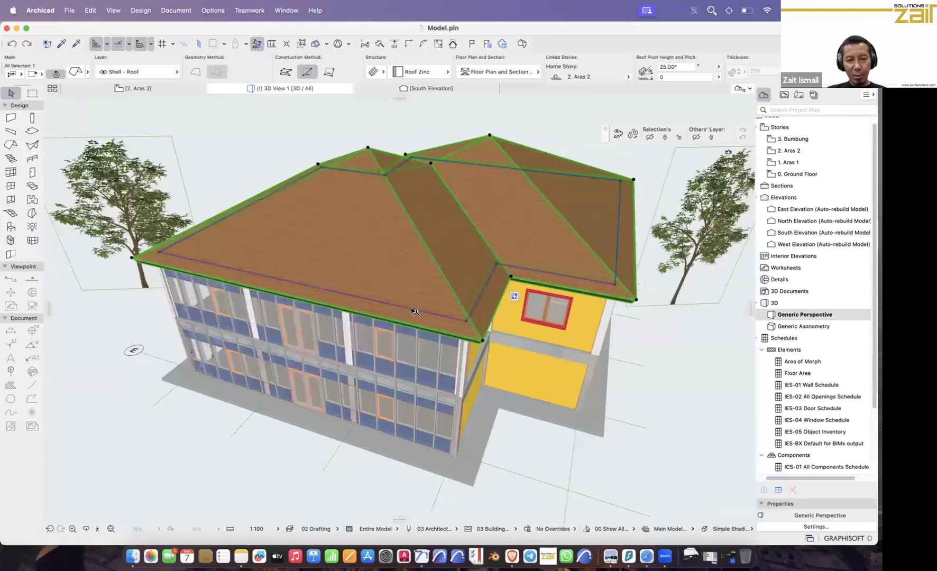
scroll(412, 308, up, 3)
click(414, 304)
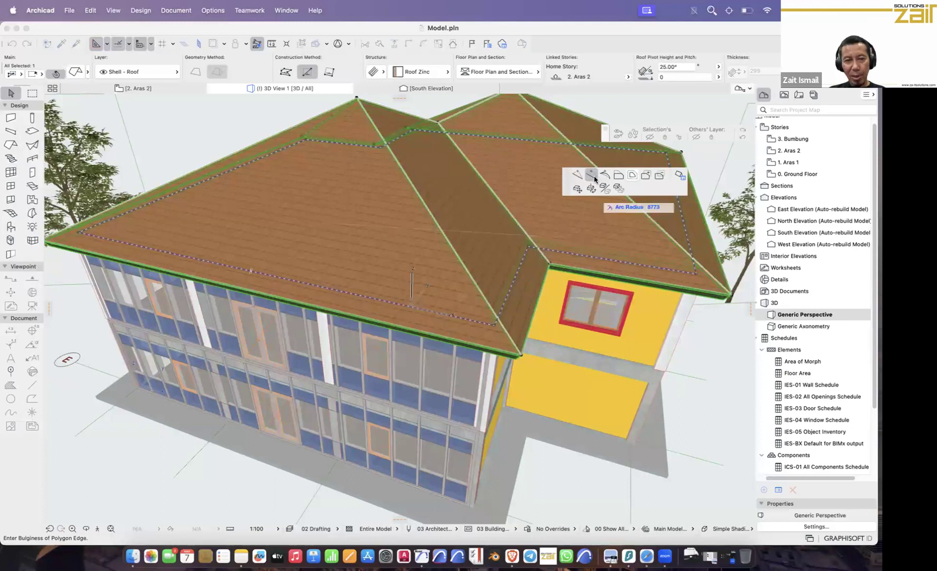
key(Escape)
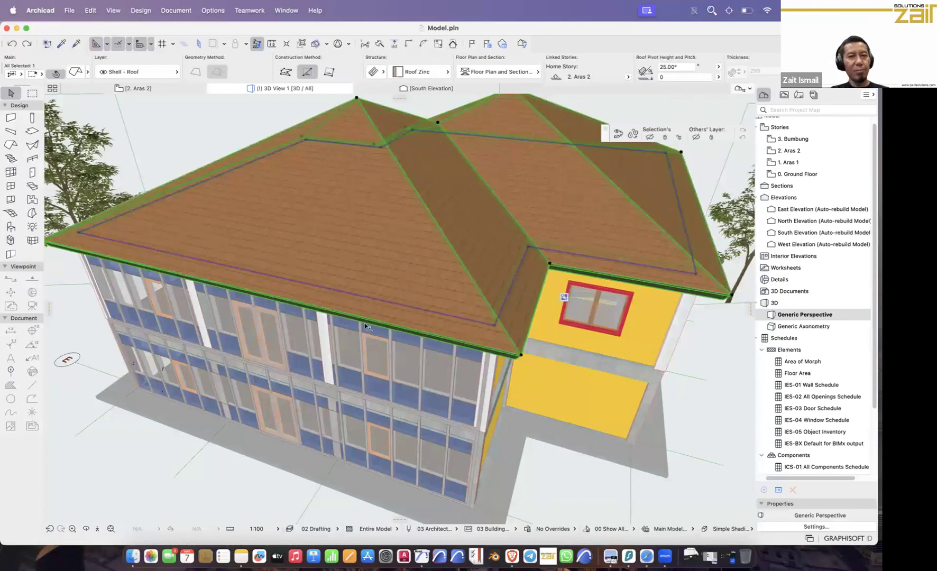
scroll(369, 325, down, 3)
click(371, 125)
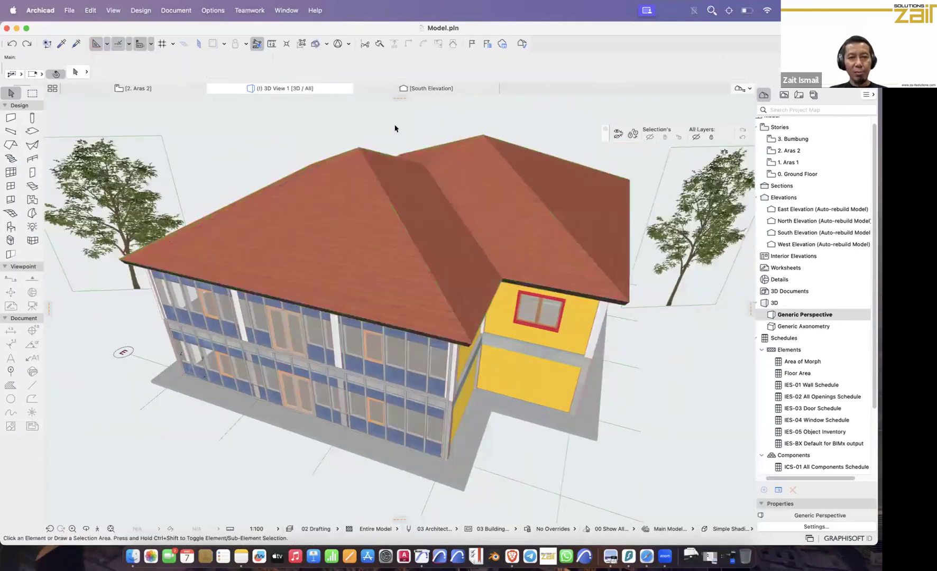
Step: Select the tiled roof and try to edit the ridge vertex at the top of its front hip
middle_drag(380, 245, 414, 230)
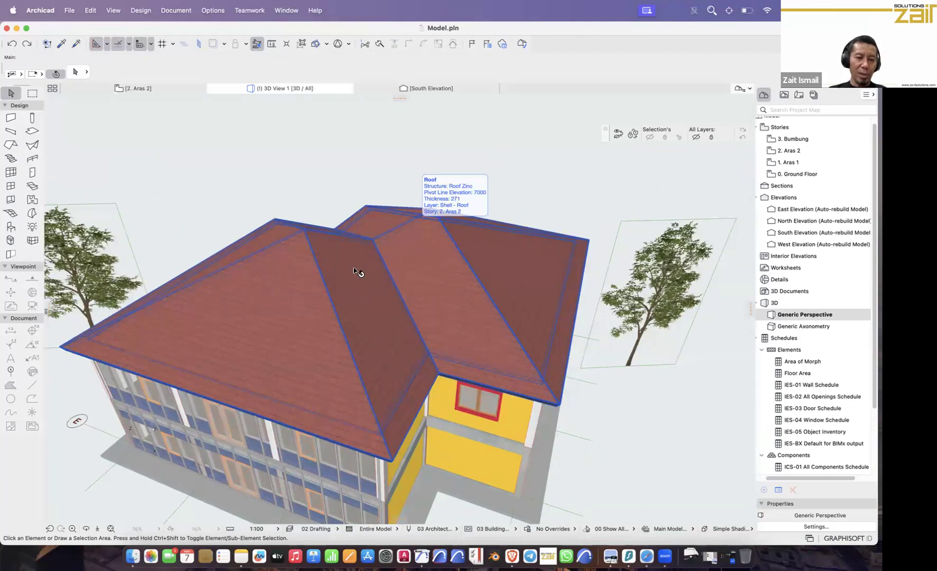
middle_drag(324, 247, 284, 253)
shift+middle_drag(377, 253, 405, 217)
click(411, 198)
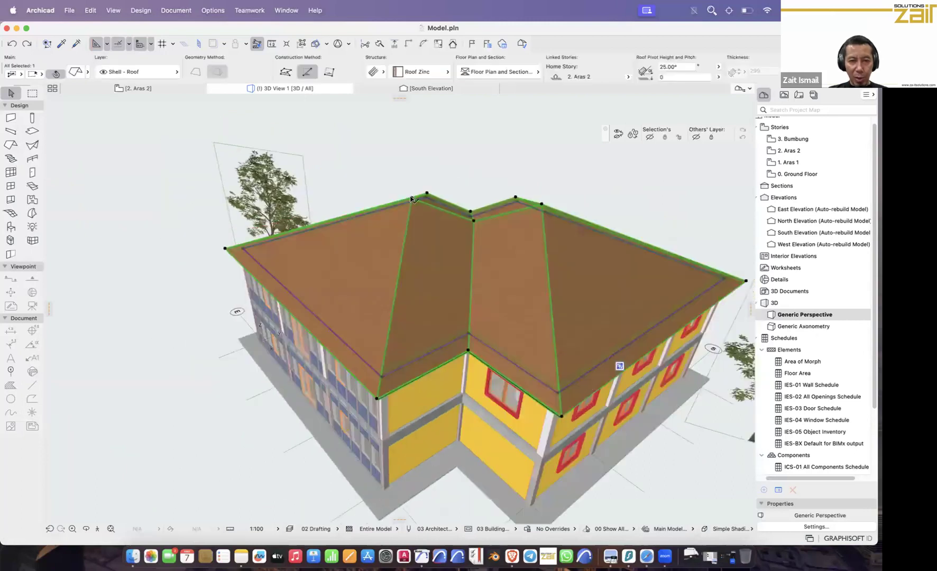
click(411, 200)
key(Escape)
Step: Try editing the front ridge end and the ridge-valley junction of the selected roof up close, and clear the selection
scroll(413, 221, up, 2)
scroll(413, 185, up, 2)
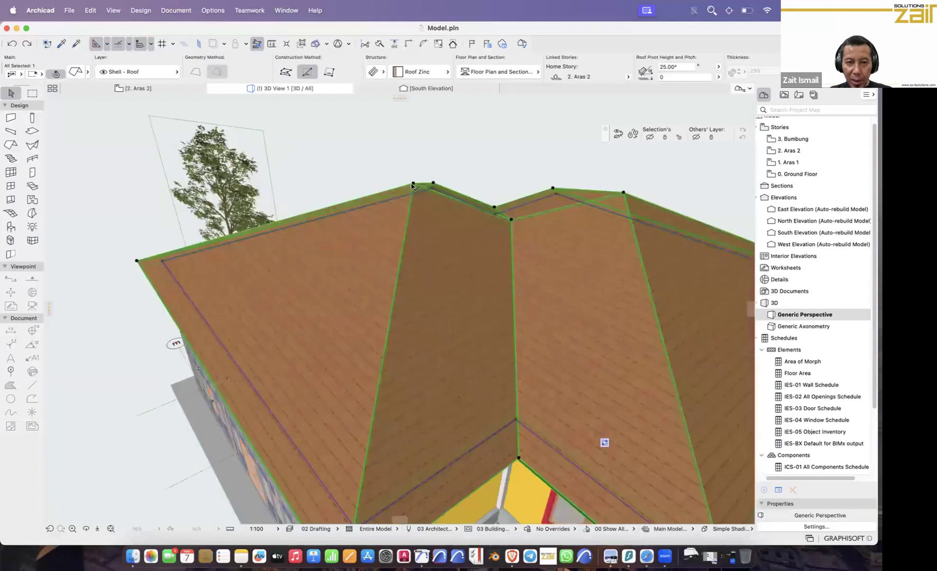
click(414, 186)
key(Escape)
middle_drag(403, 254, 442, 272)
shift+middle_drag(429, 238, 426, 238)
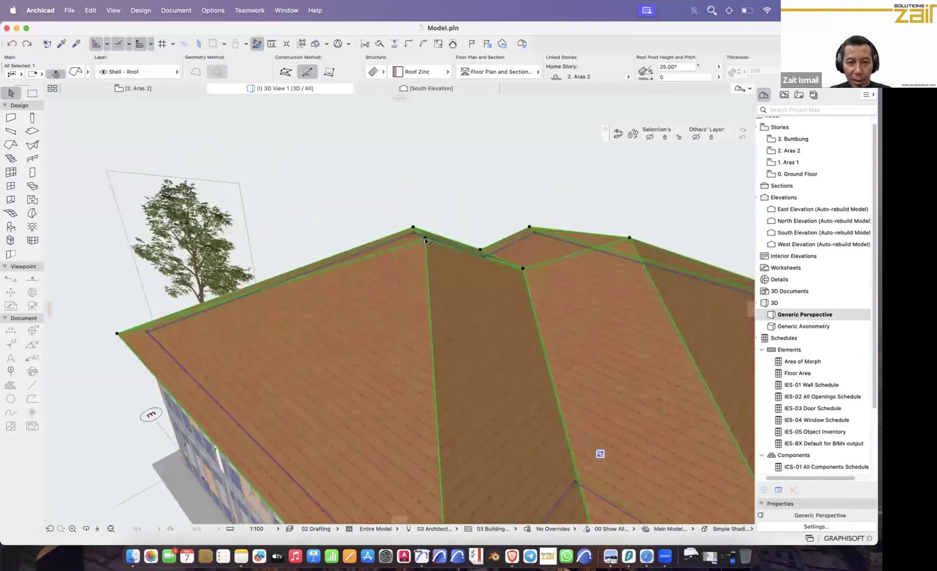
click(522, 270)
key(Escape)
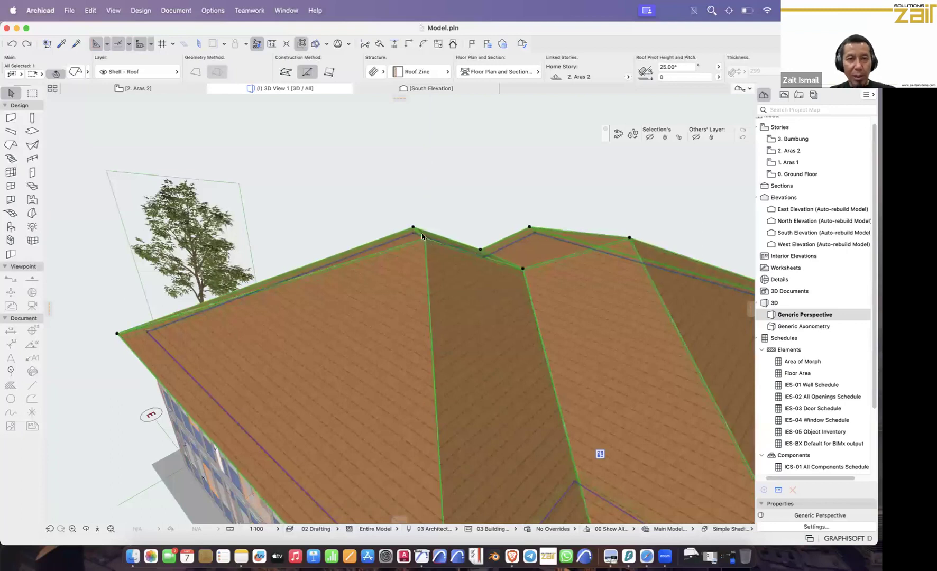
key(Escape)
scroll(380, 244, down, 5)
shift+middle_drag(389, 247, 409, 251)
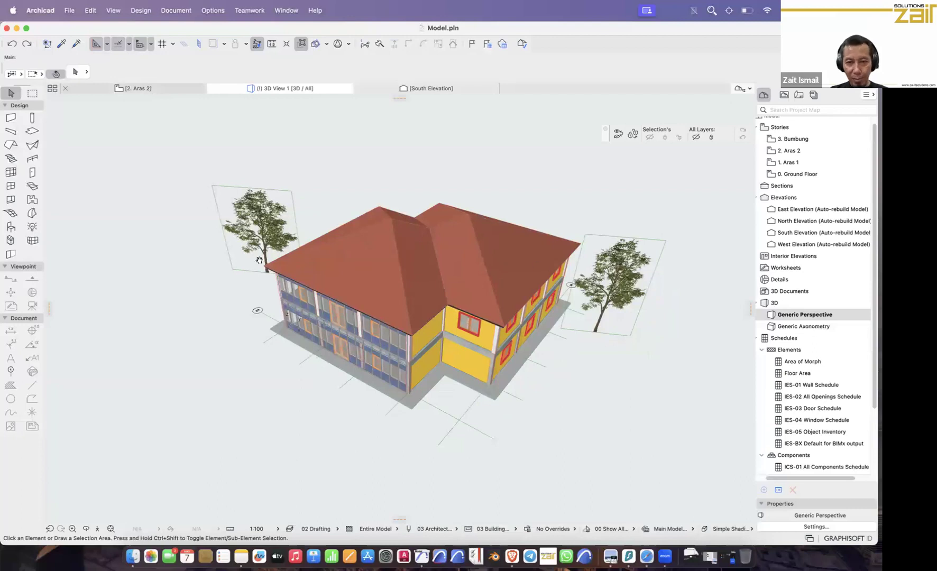
Step: Draw a rectangular multi-plane roof of about 8 by 12.5 m on the Aras 2 plan, east of the East Elevation line
key(F2)
middle_drag(517, 219, 52, 268)
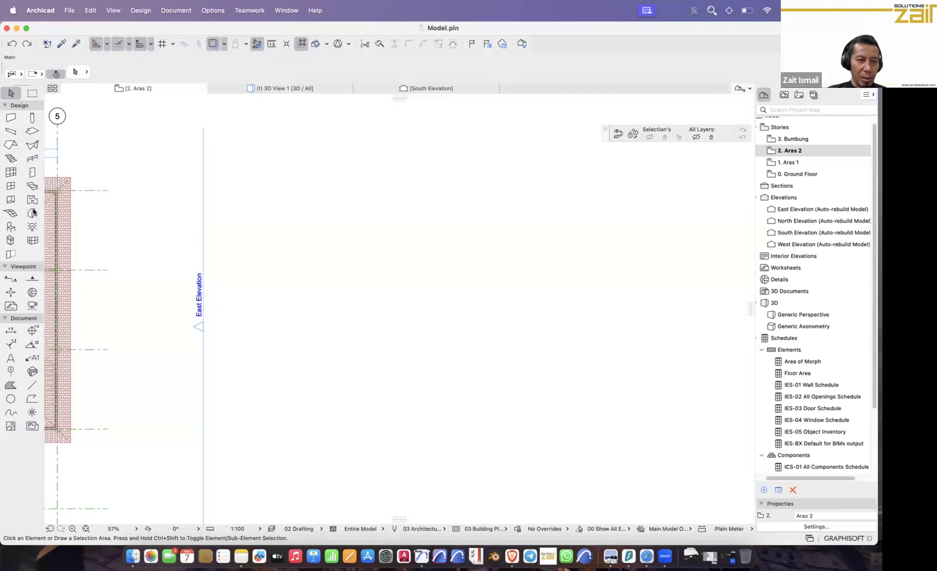
click(10, 145)
click(327, 398)
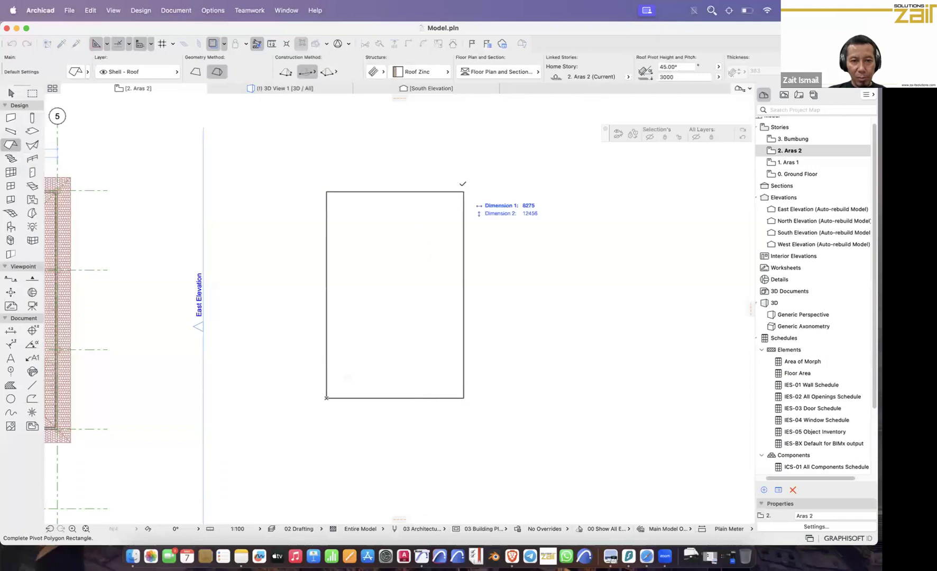
click(463, 185)
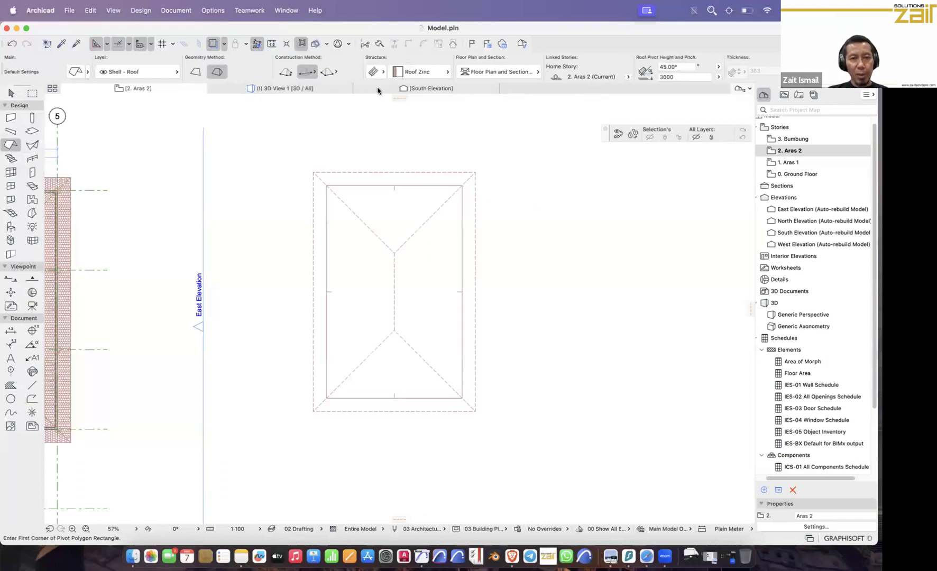
Step: Select the grey practice roof in the 3D view, try moving the near end of its ridge, and delete the roof
click(299, 91)
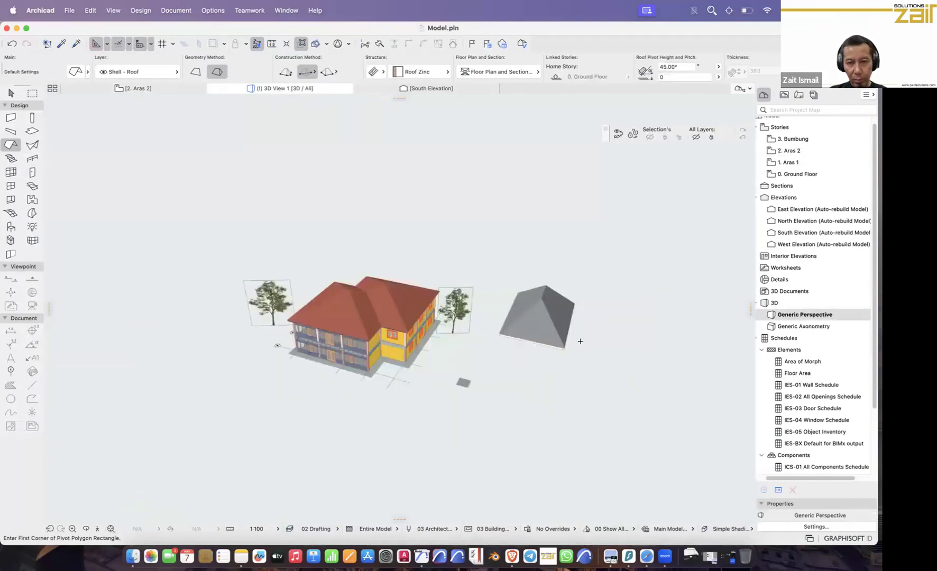
shift+middle_drag(496, 309, 429, 320)
scroll(448, 297, up, 5)
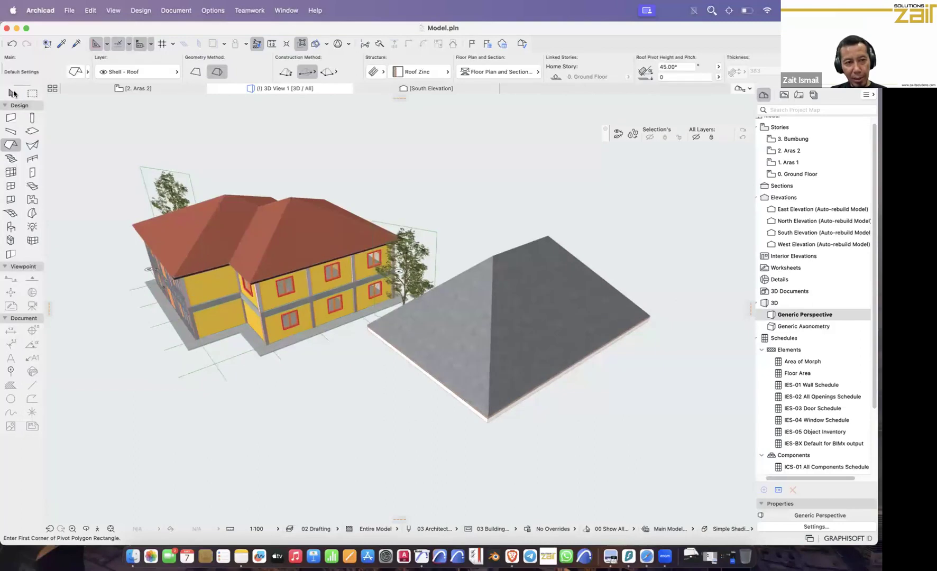
click(11, 93)
scroll(533, 277, up, 4)
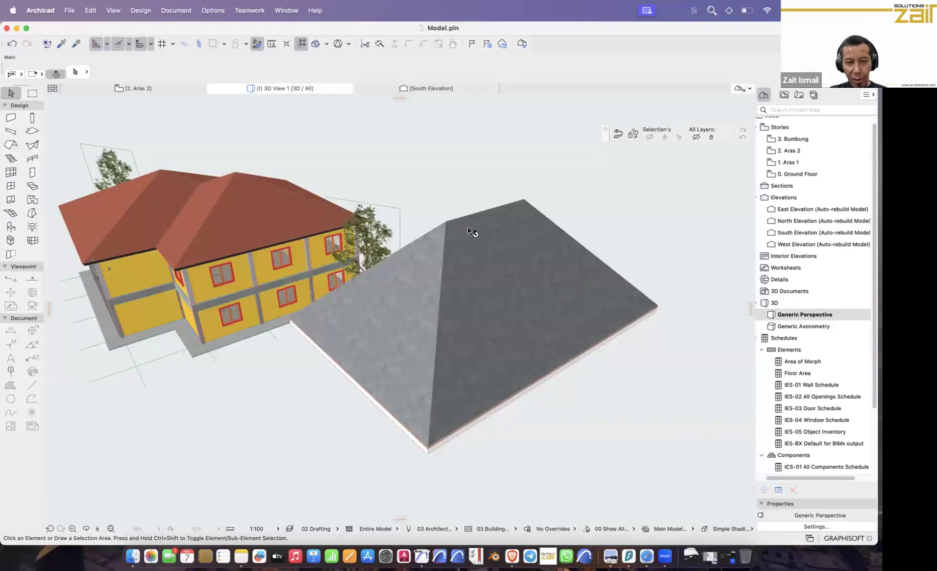
click(472, 292)
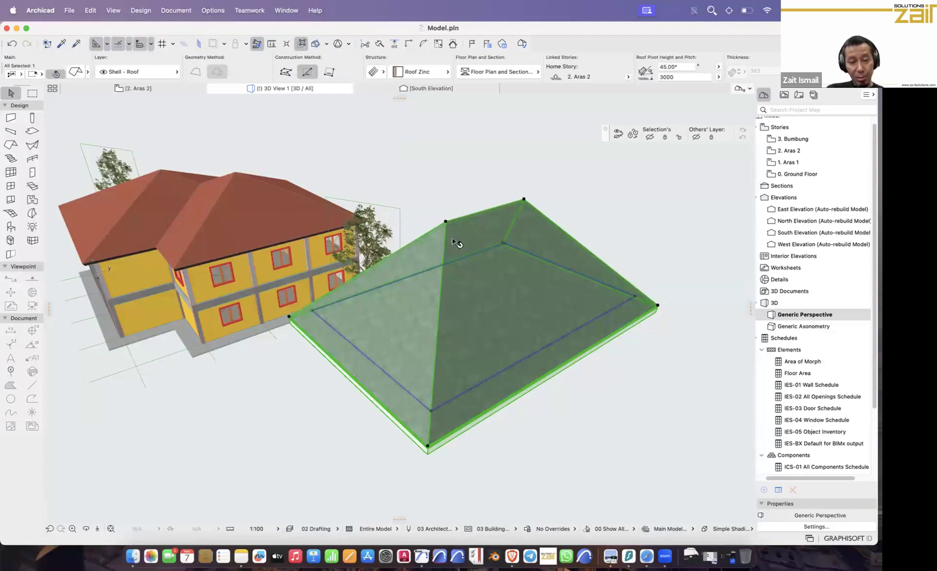
mouse_move(462, 247)
shift+middle_down()
mouse_move(495, 236)
mouse_move(468, 226)
shift+middle_up()
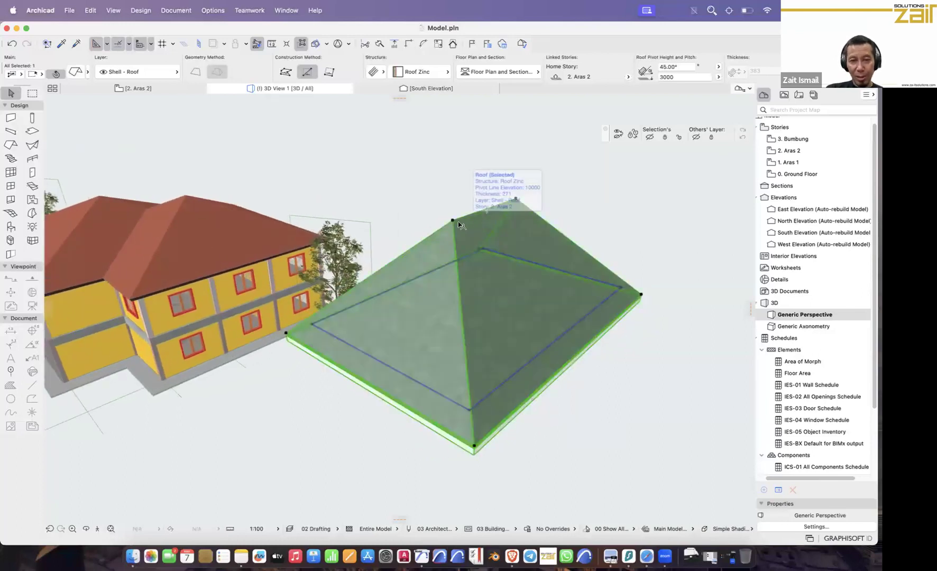
click(453, 221)
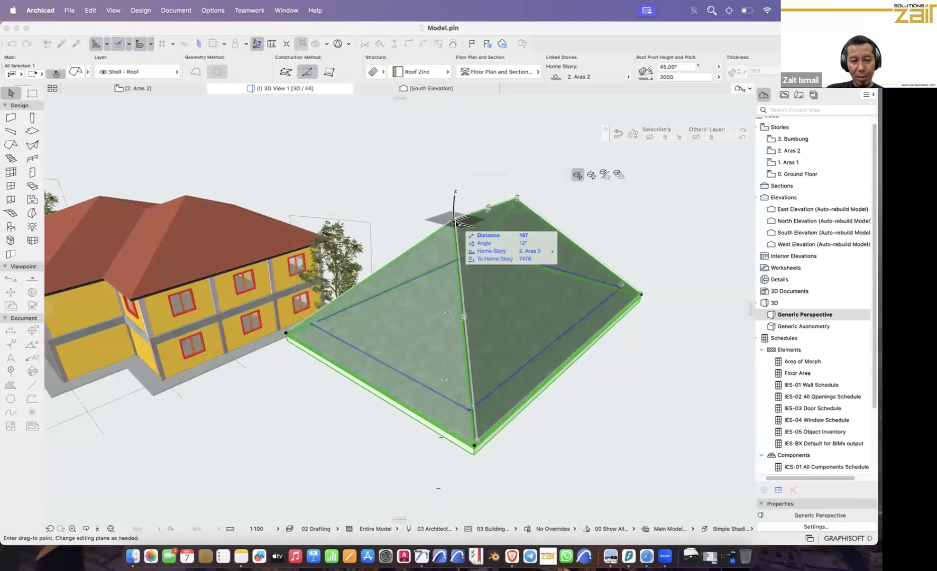
click(458, 225)
key(Delete)
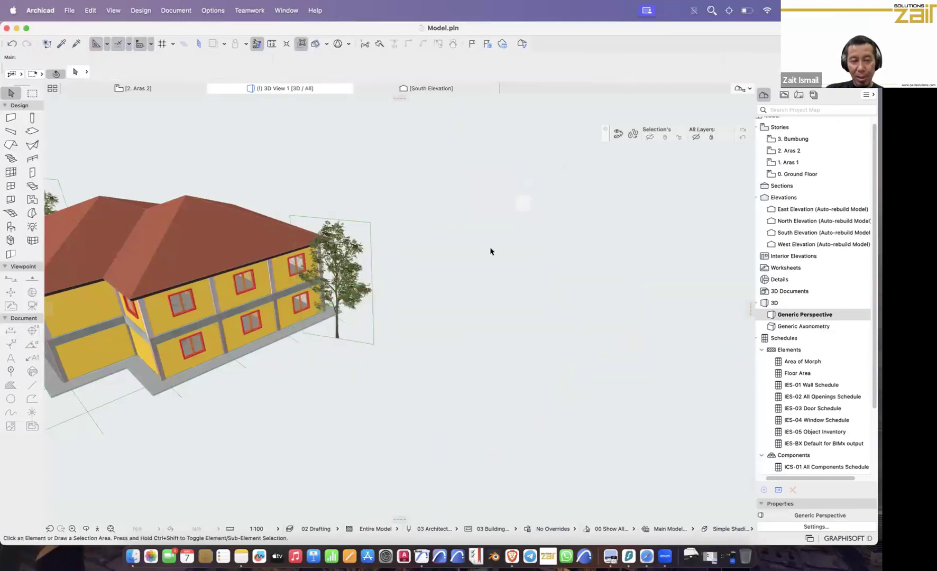
Step: Draw two adjoining rectangular slabs on the Aras 2 plan, east of the East Elevation line, with the smaller against the larger's east edge
click(137, 88)
scroll(218, 238, down, 5)
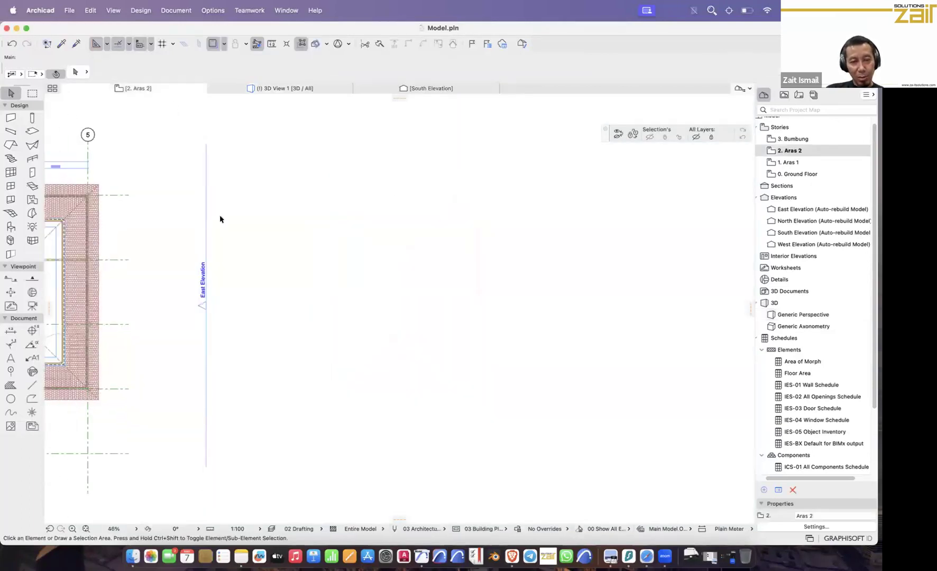
scroll(291, 232, up, 5)
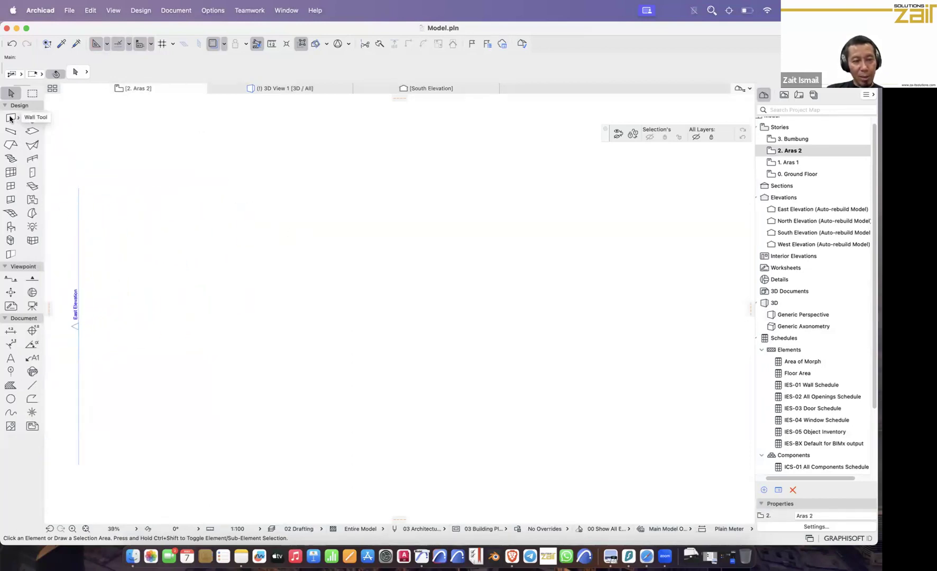
click(32, 132)
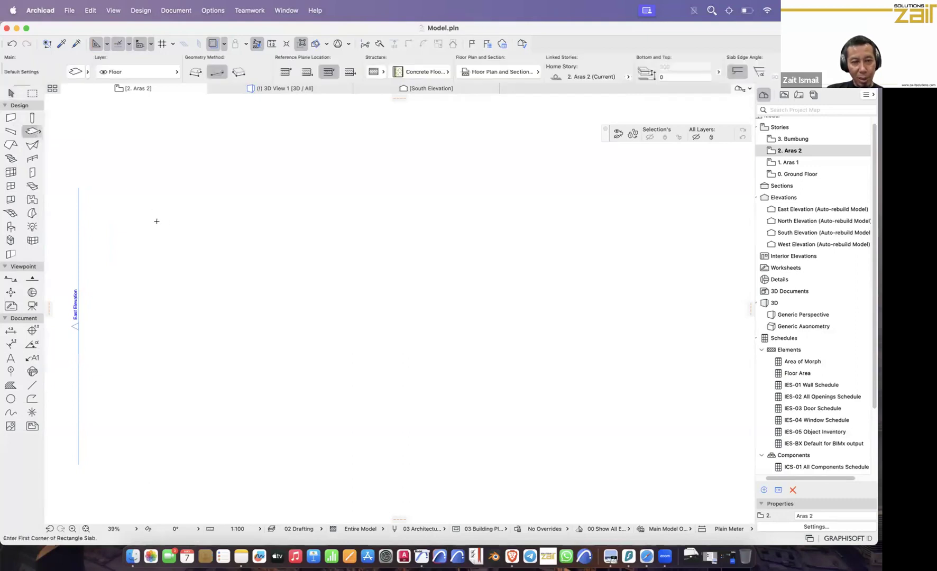
click(156, 221)
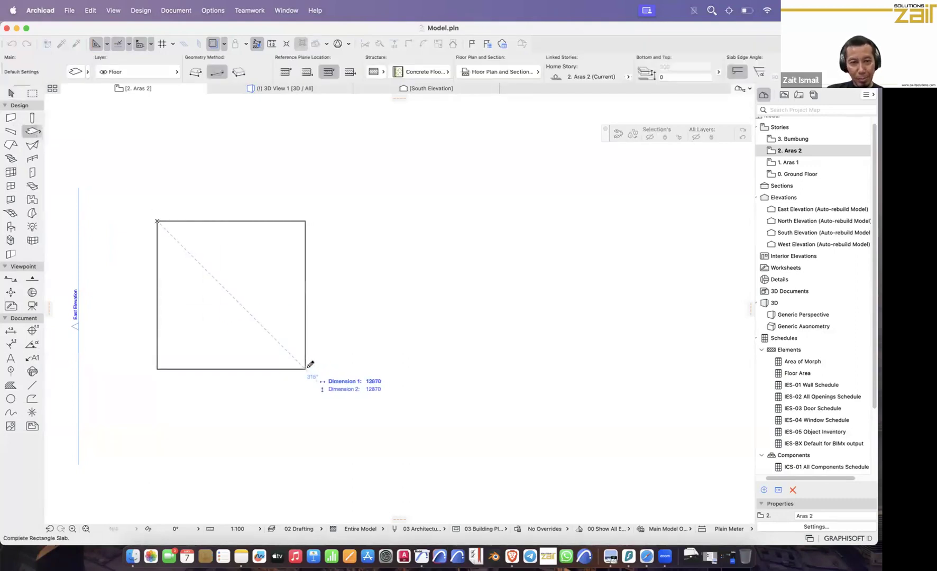
click(290, 382)
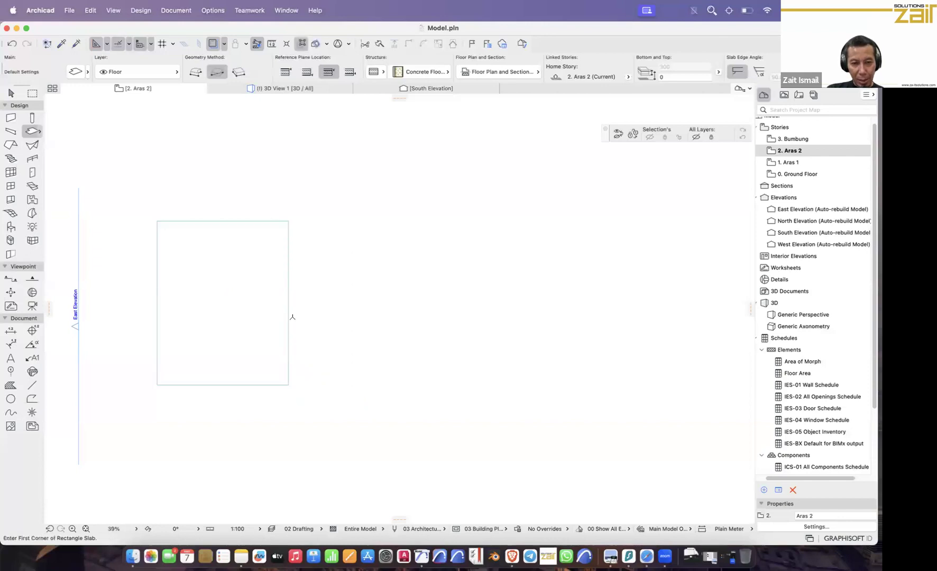
click(289, 334)
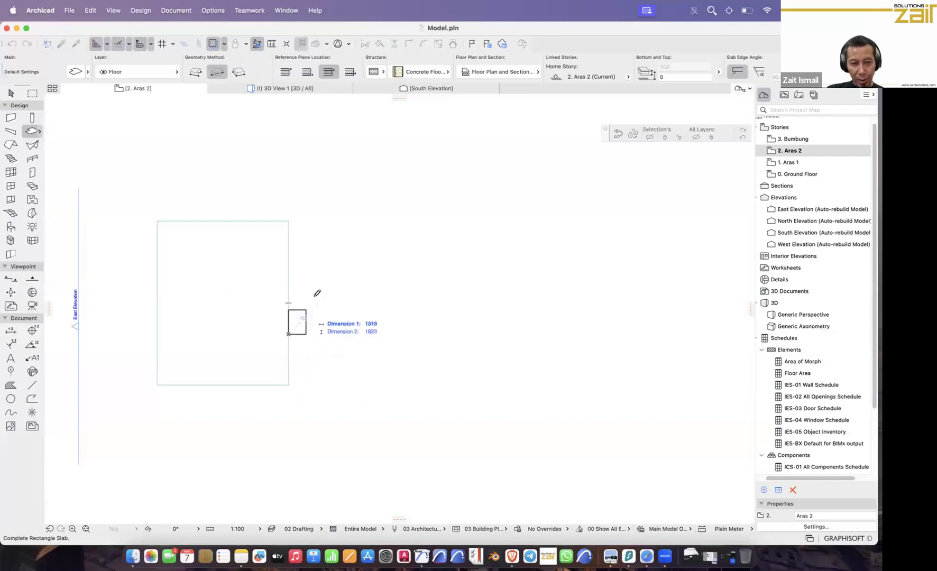
click(378, 249)
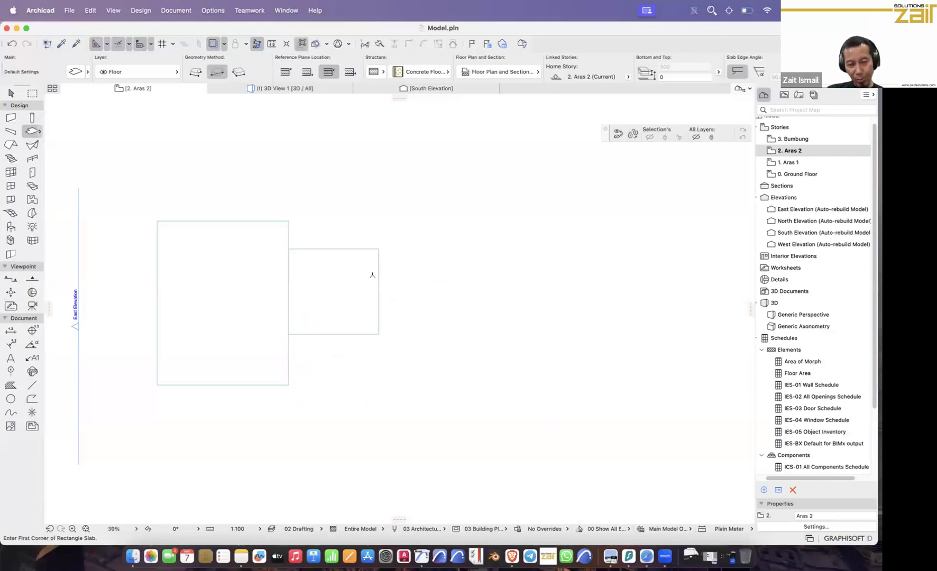
Step: Select the smaller slab in the 3D view and set its home story to 3. Bumbung
click(303, 90)
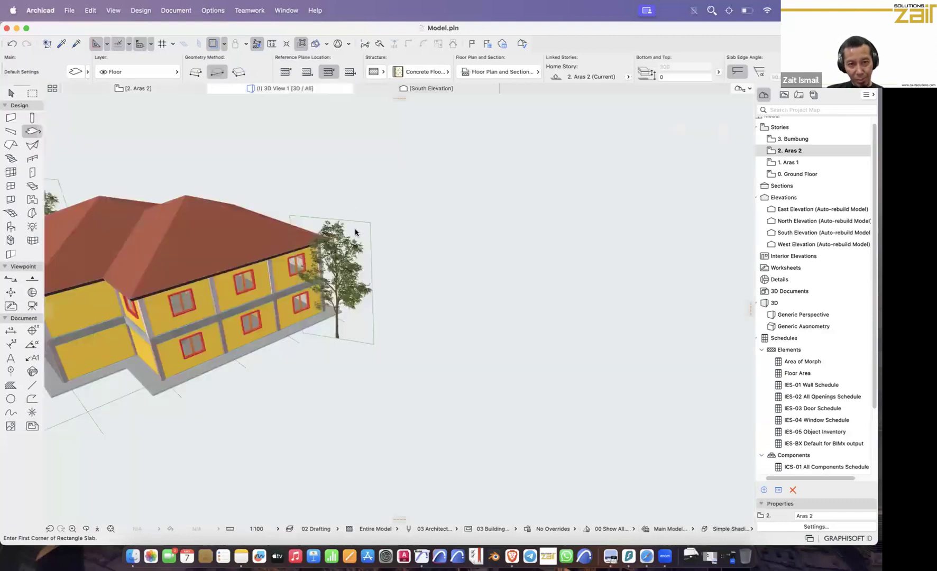
scroll(411, 311, down, 3)
middle_drag(484, 329, 341, 272)
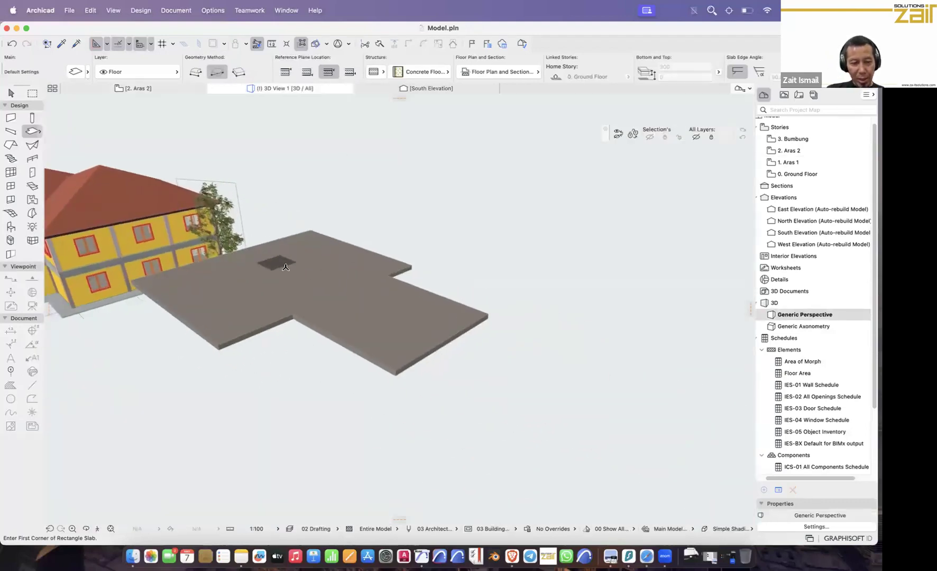
click(11, 93)
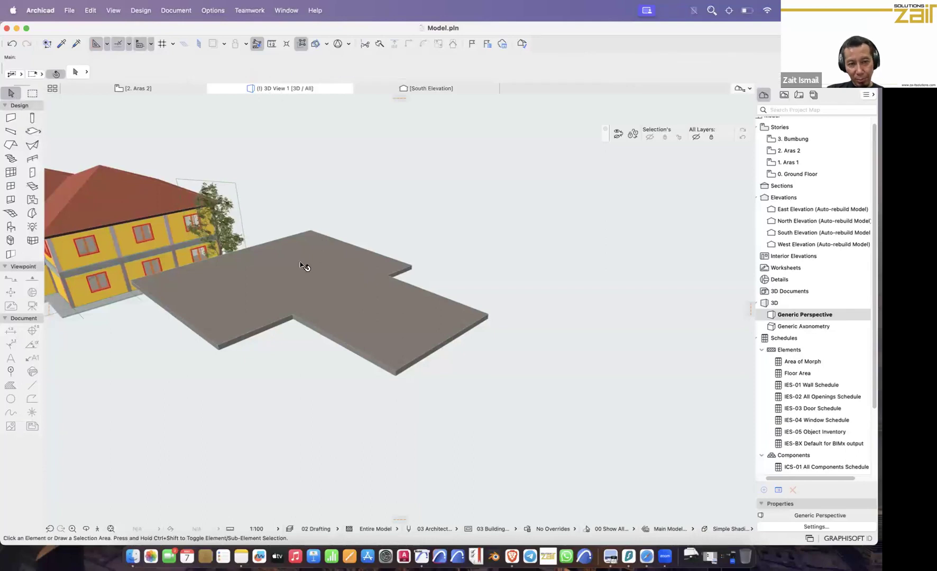
click(390, 311)
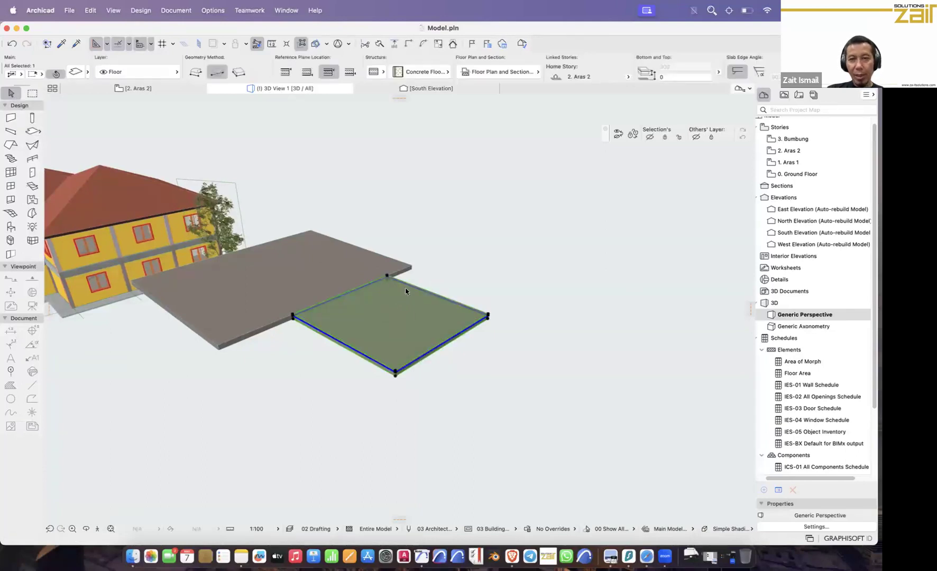
click(629, 79)
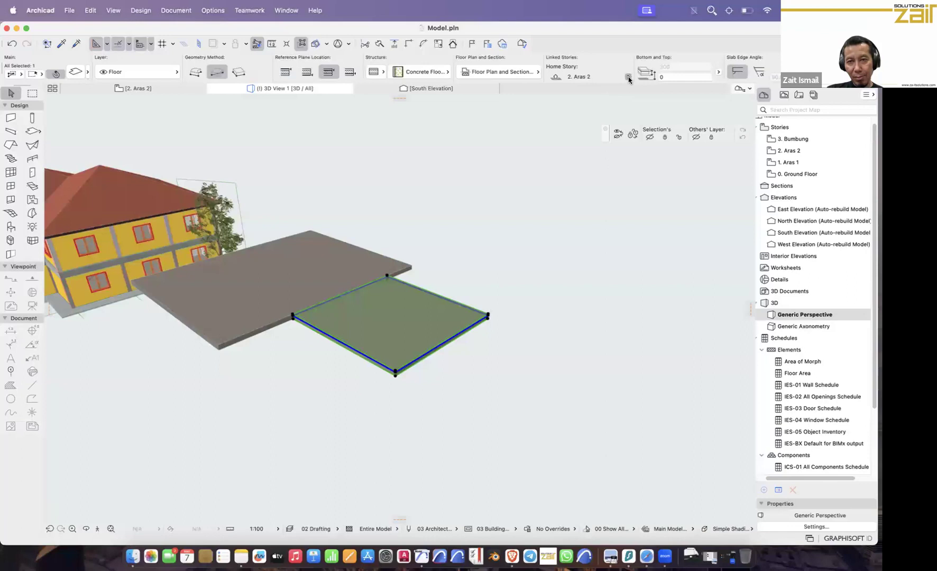
click(649, 80)
shift+middle_drag(498, 208, 439, 255)
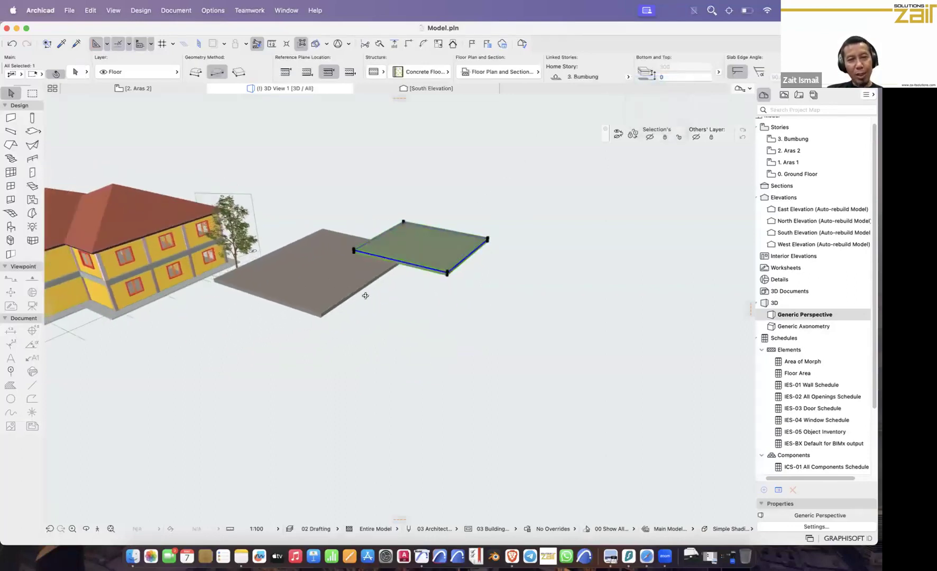
Step: Create a multi-plane hip roof on story 3. Bumbung from the outline of the smaller slab with the Roof tool's Magic Wand
shift+middle_drag(365, 296, 449, 306)
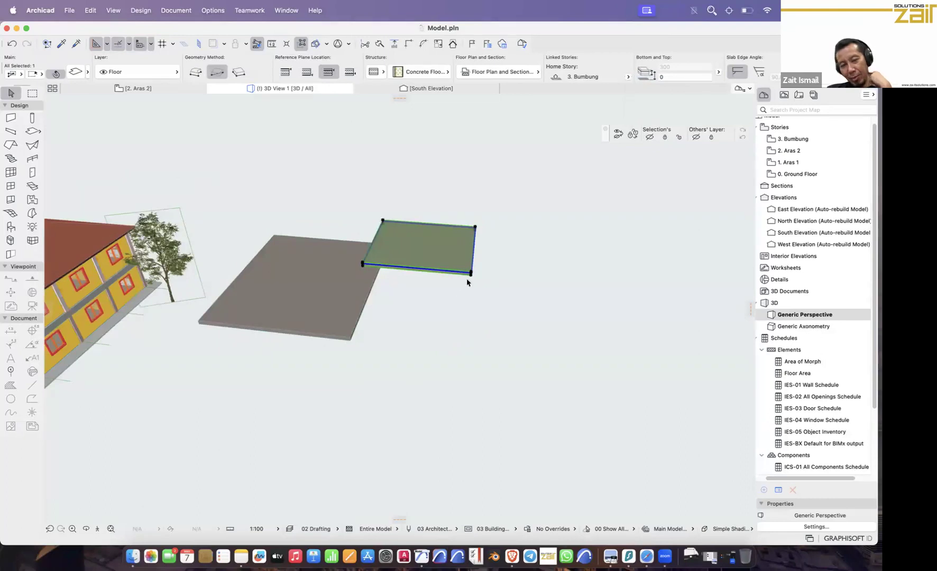
click(491, 193)
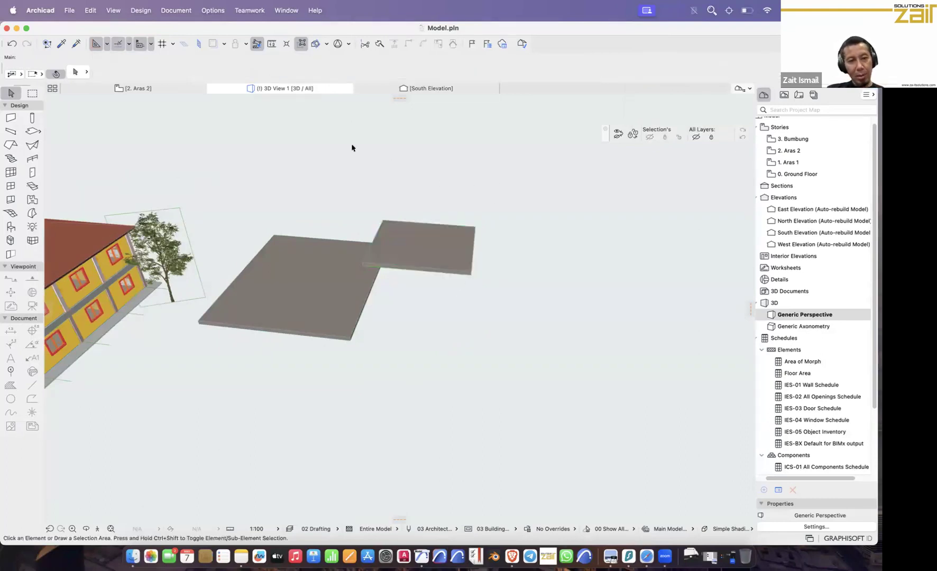
click(180, 86)
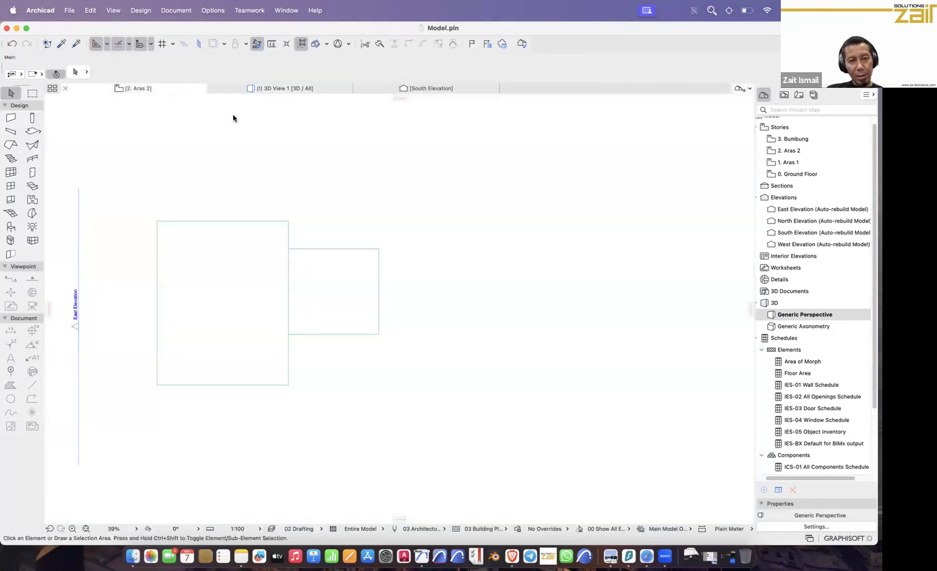
double_click(788, 140)
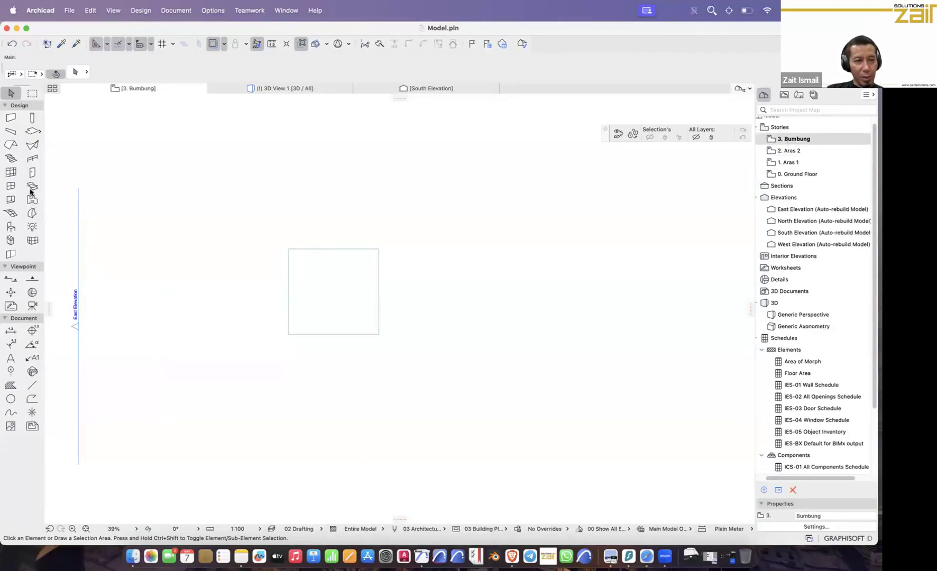
click(10, 145)
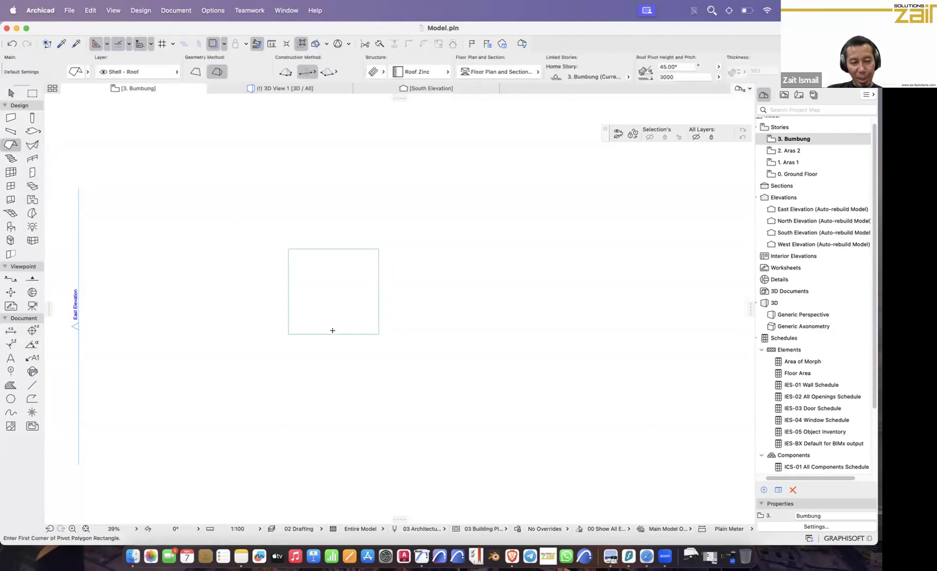
click(352, 334)
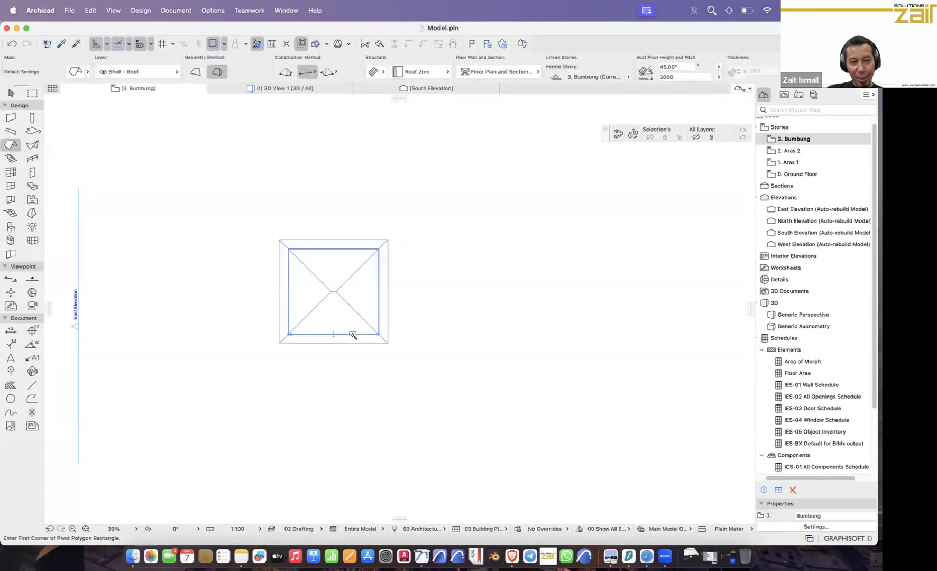
Step: Create a multi-plane hip roof on story 2. Aras 2 from the larger slab's outline and inspect both roofs in 3D
double_click(791, 150)
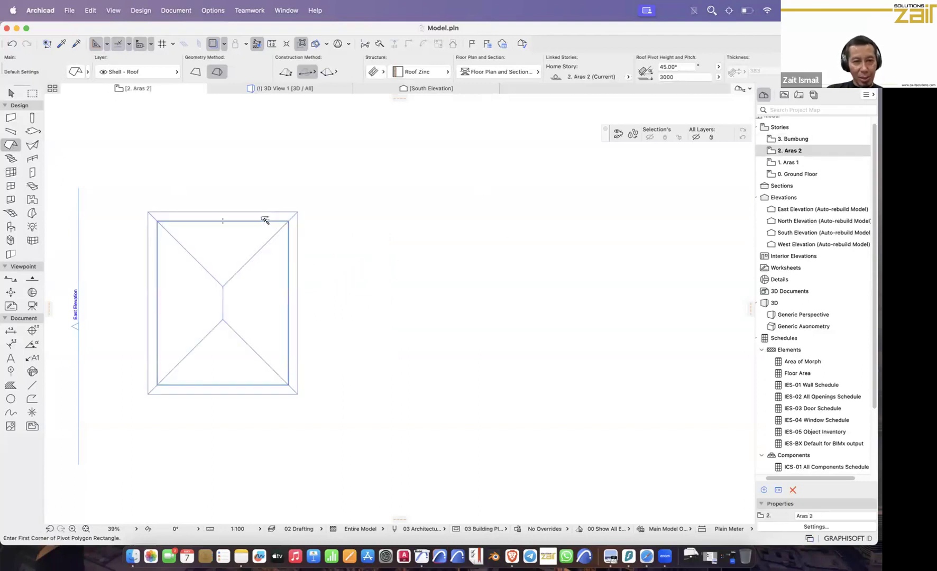
click(293, 89)
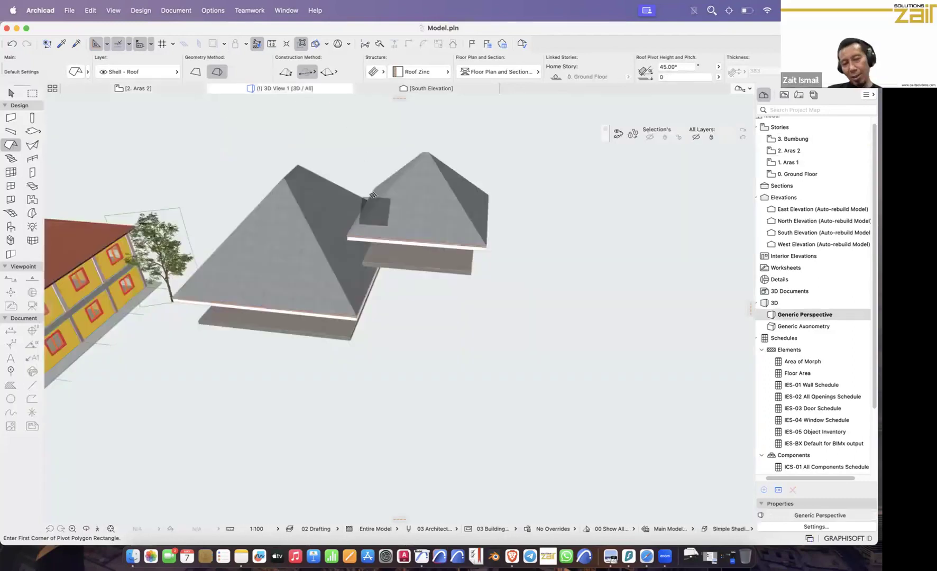
mouse_move(433, 242)
shift+middle_down()
mouse_move(407, 238)
mouse_move(429, 226)
shift+middle_up()
scroll(361, 248, up, 3)
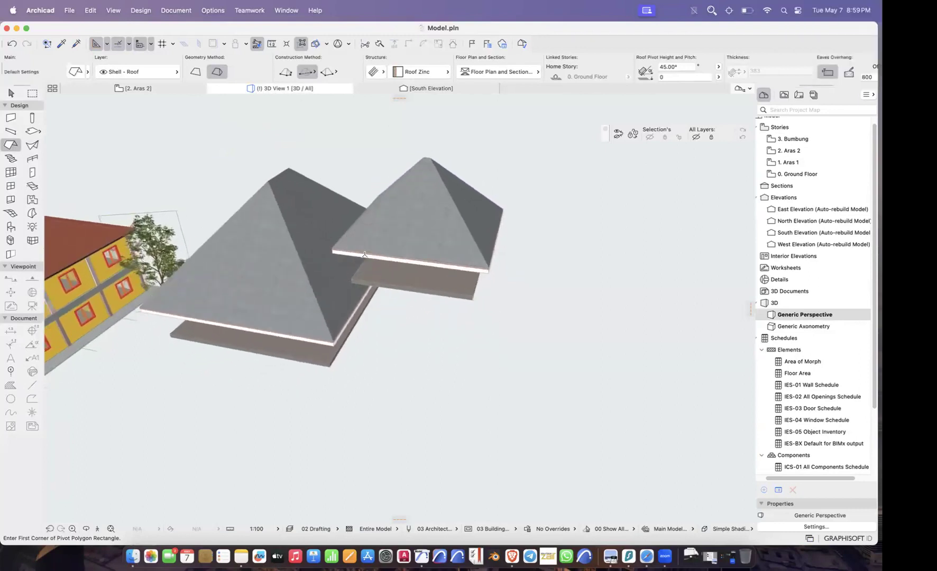
shift+middle_drag(378, 247, 354, 241)
scroll(344, 237, down, 3)
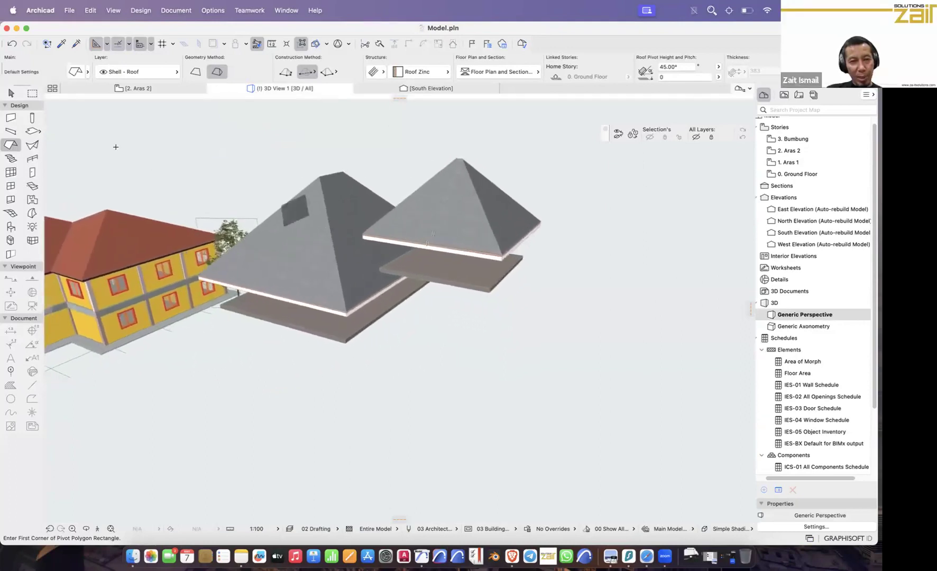
Step: Set the pitch of both new hip roofs to 35°
click(11, 93)
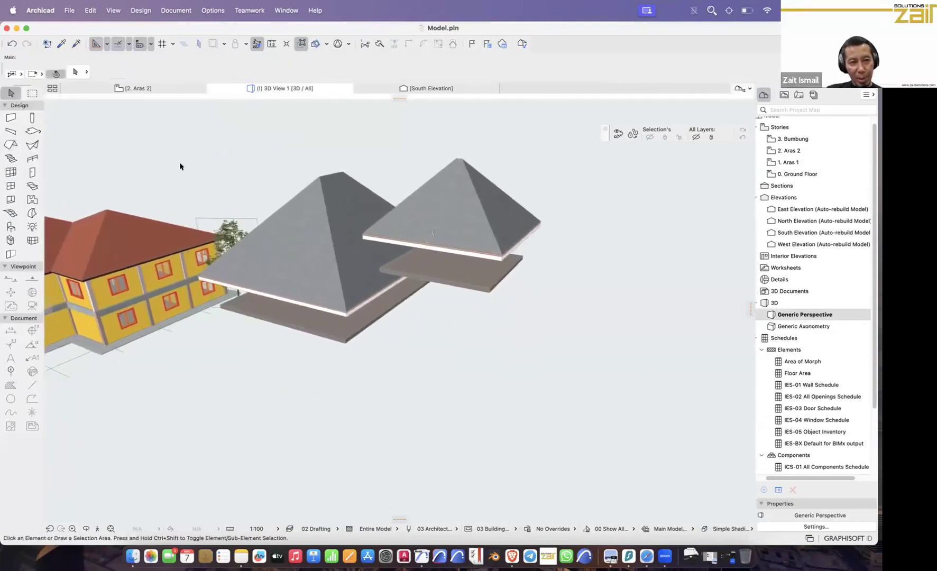
click(322, 234)
scroll(335, 225, up, 2)
shift+middle_drag(345, 211, 432, 211)
shift+click(504, 191)
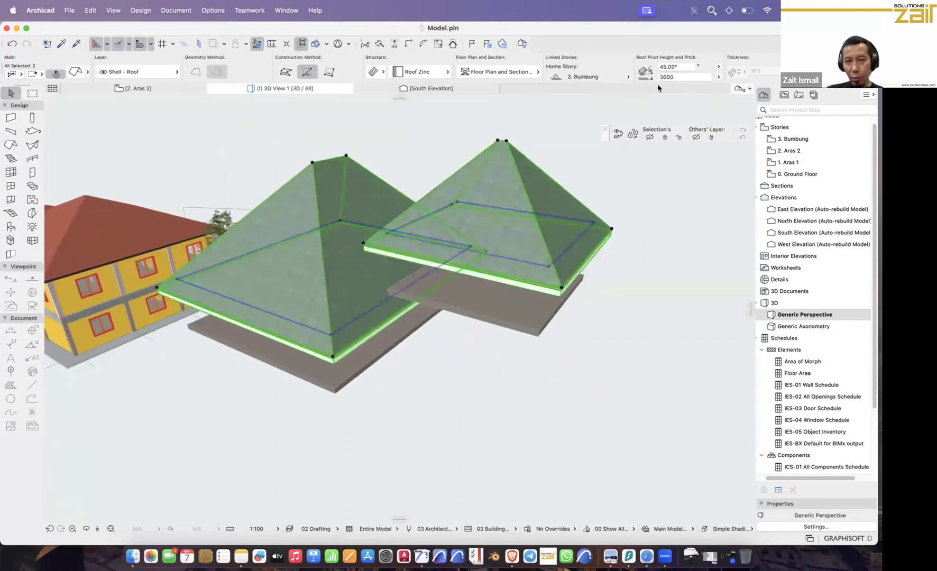
click(663, 67)
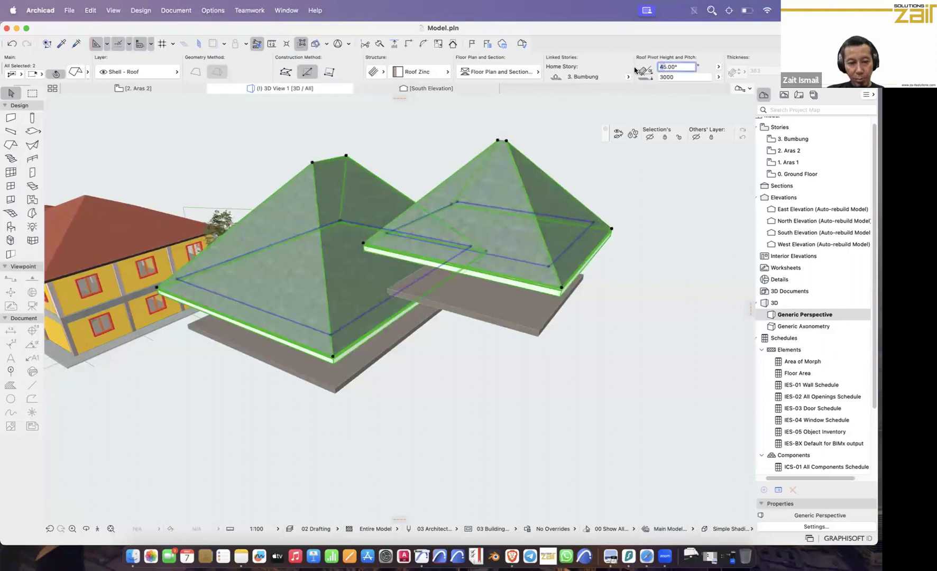
key(Return)
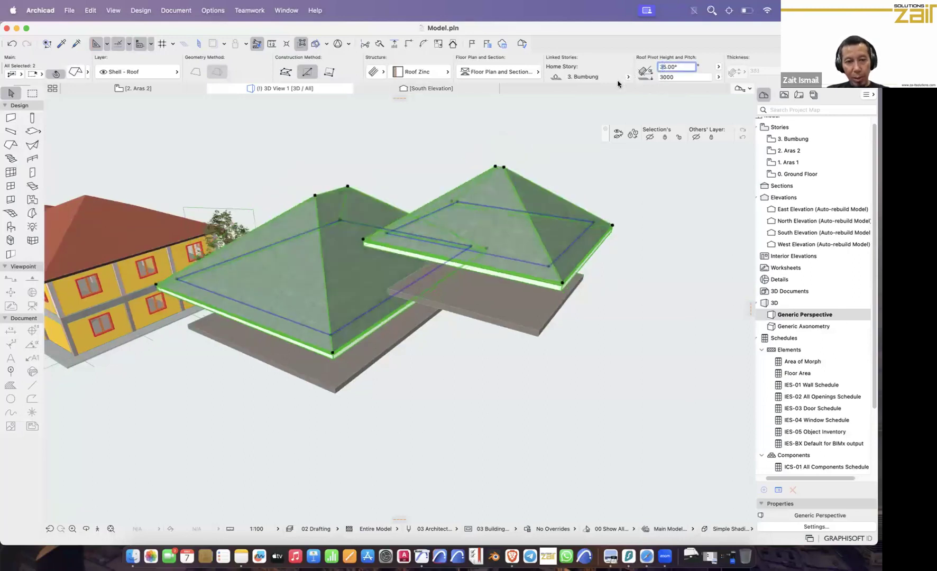
click(312, 152)
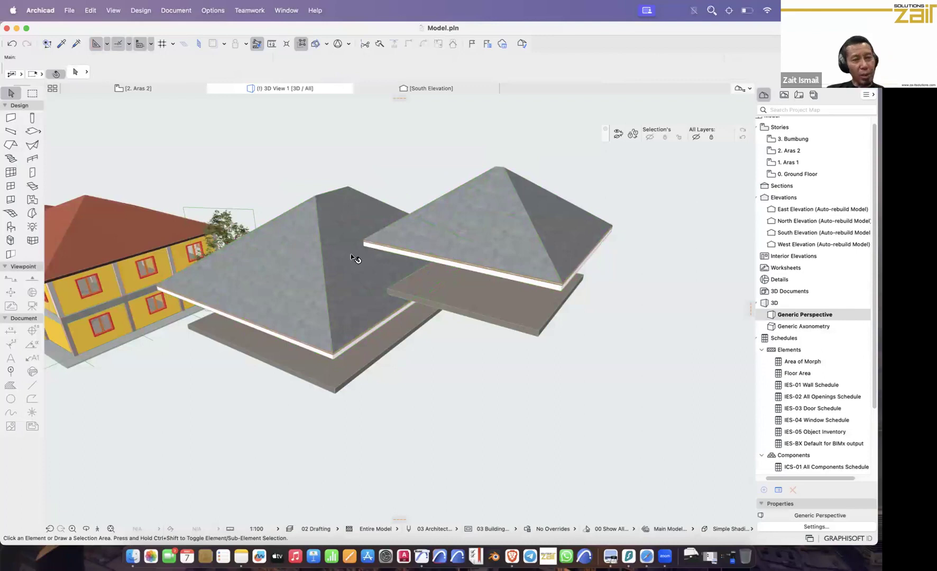
Step: Add a second roof level with a 35° pitch and 2000 elevation to the larger roof's multi-plane geometry
scroll(353, 259, up, 2)
mouse_move(350, 260)
middle_down()
mouse_move(295, 257)
mouse_move(351, 255)
middle_up()
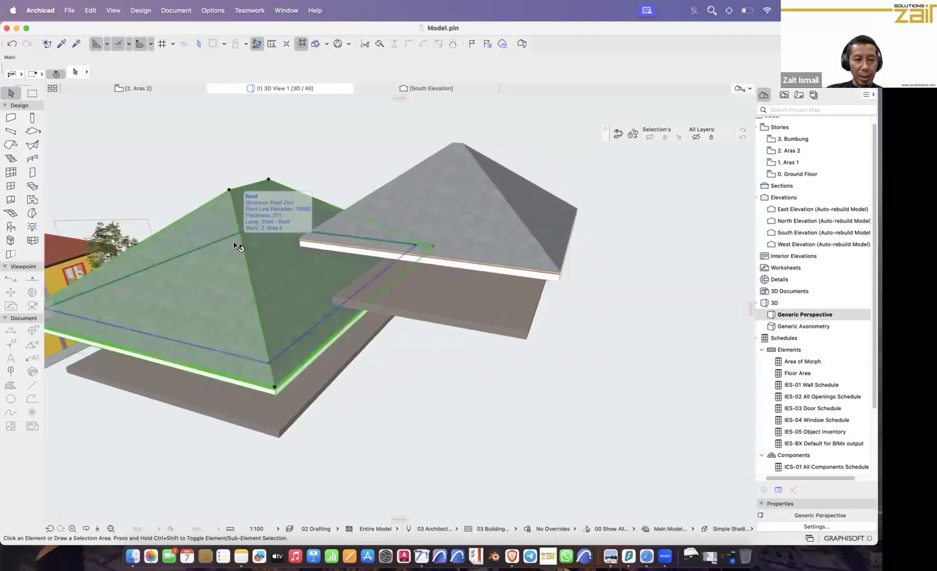
click(239, 245)
click(76, 72)
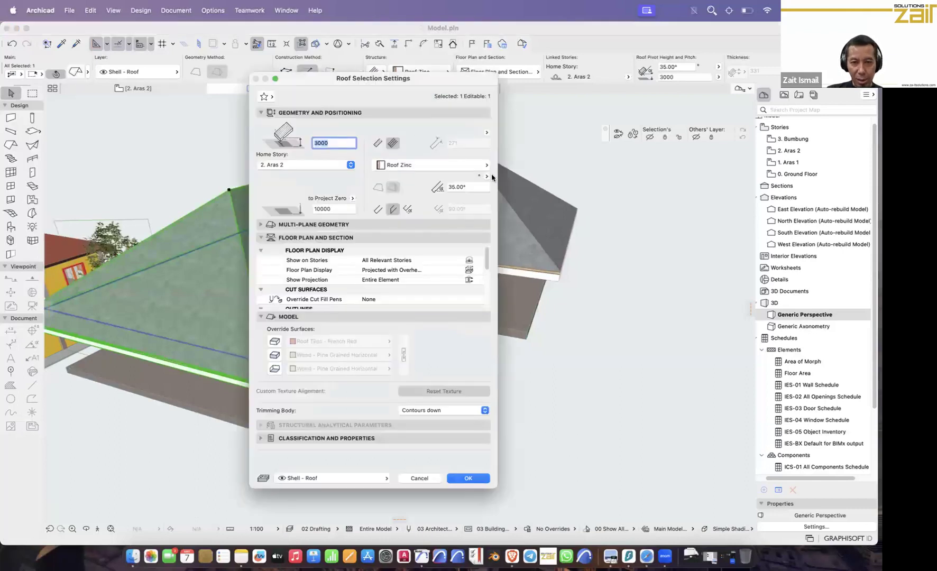
click(261, 224)
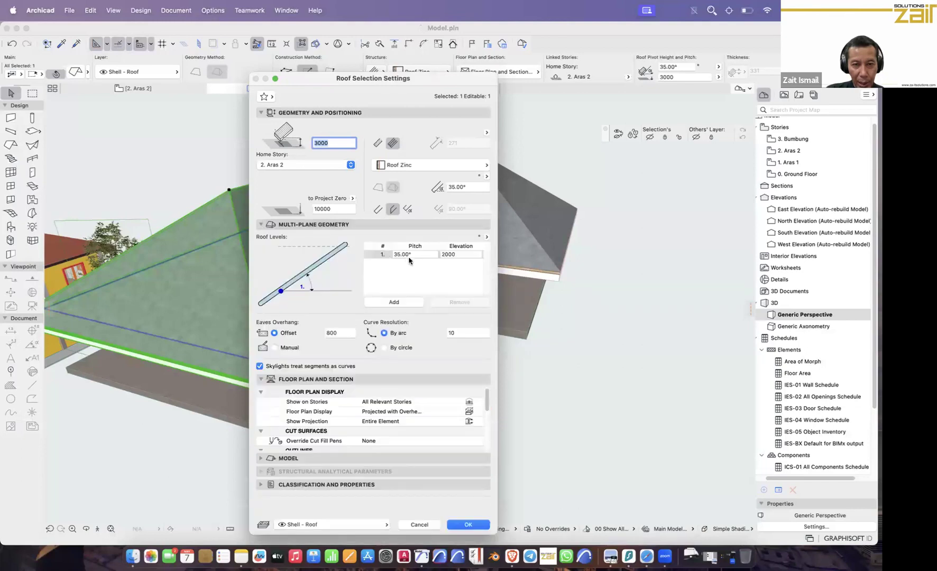
key(F1)
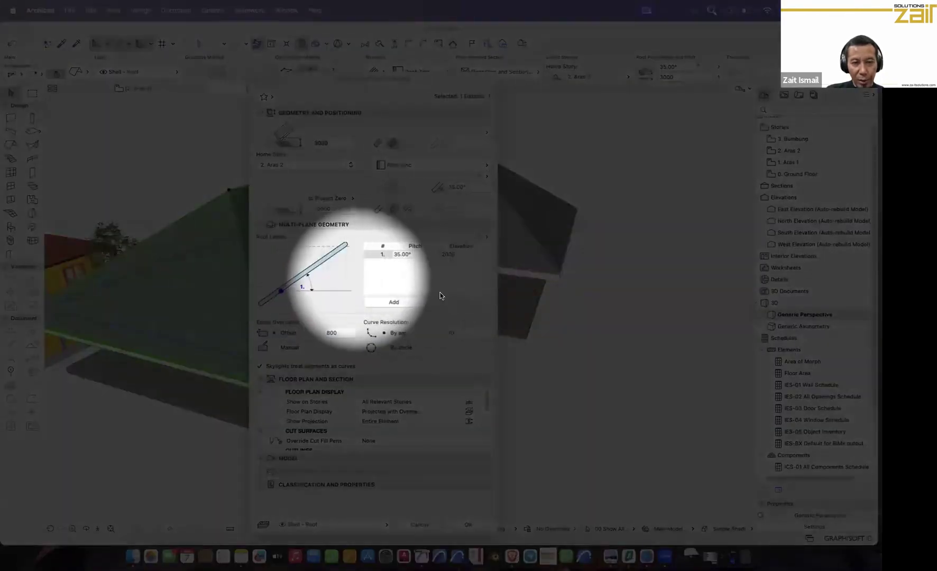
key(F1)
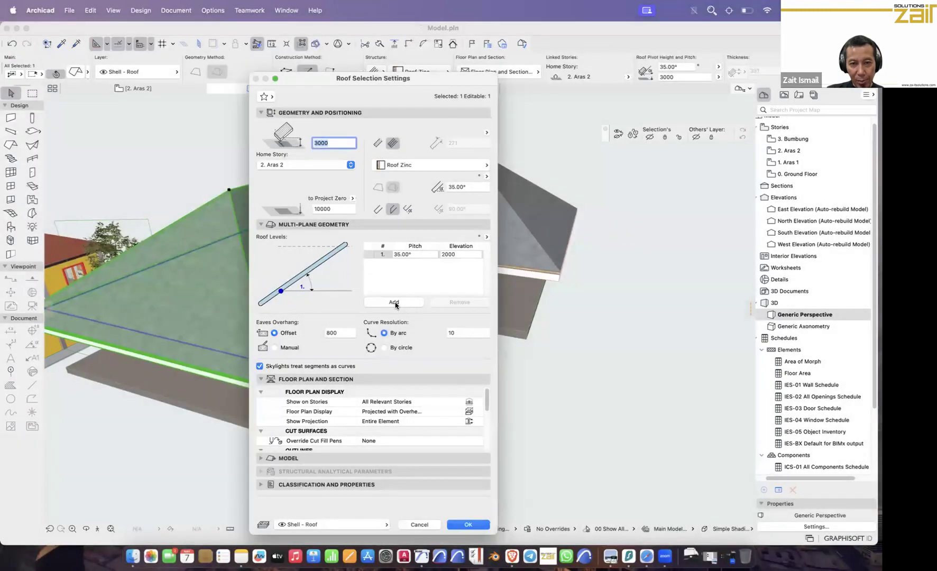
click(394, 303)
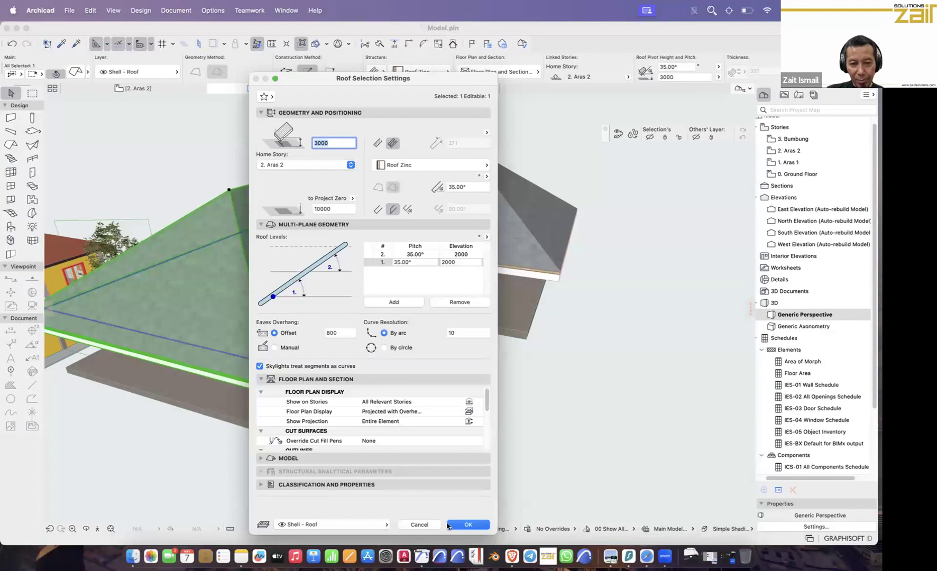
click(468, 526)
shift+middle_drag(339, 310, 408, 256)
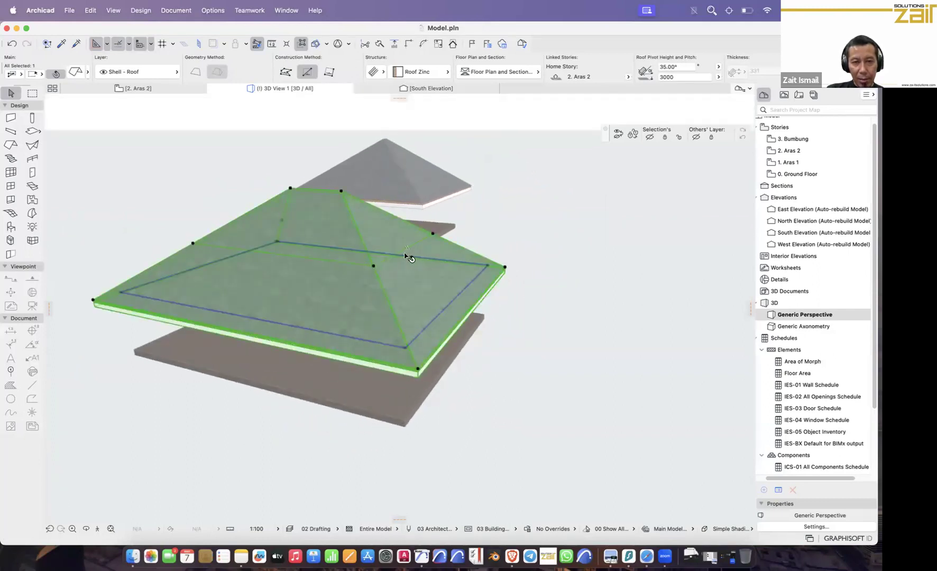
shift+middle_drag(425, 249, 276, 314)
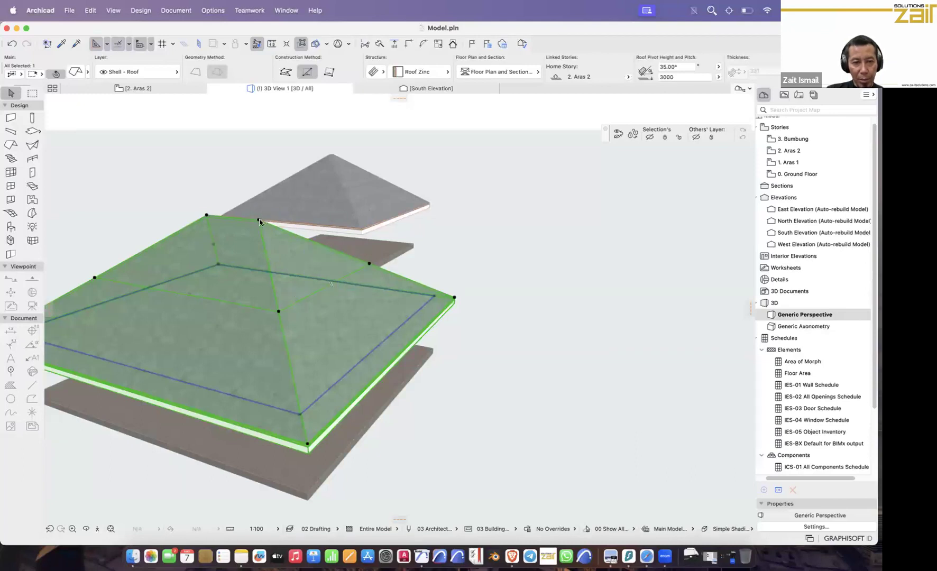
click(259, 221)
click(277, 236)
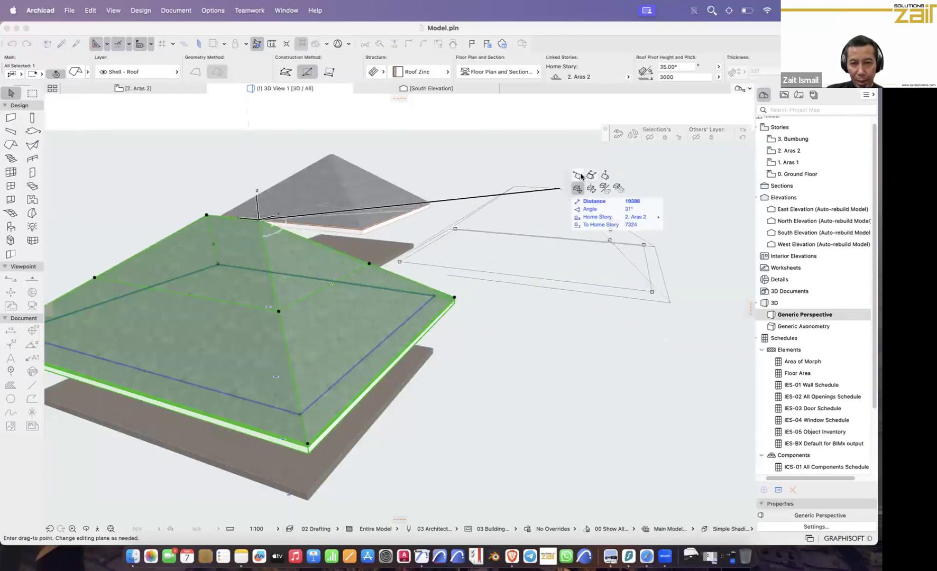
scroll(271, 235, up, 3)
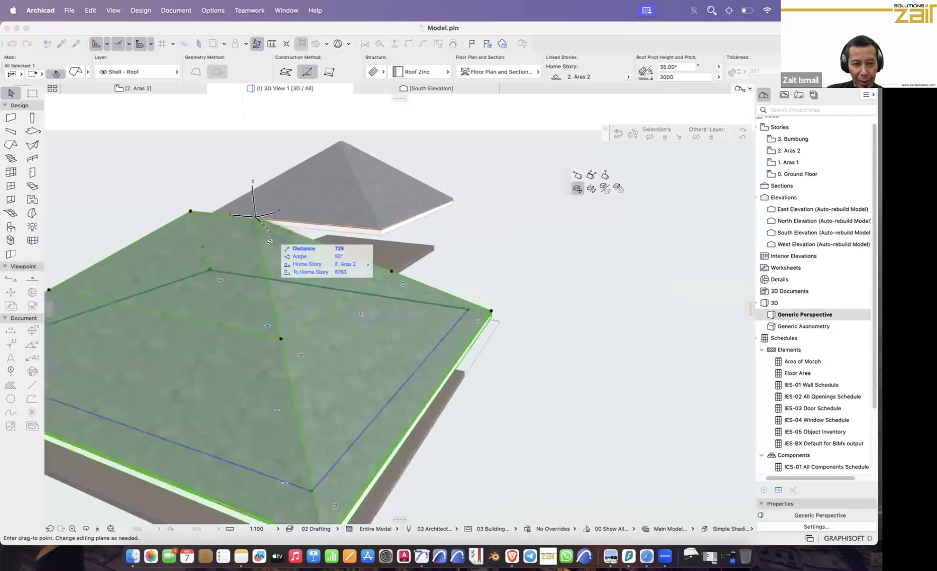
shift+middle_drag(268, 241, 261, 226)
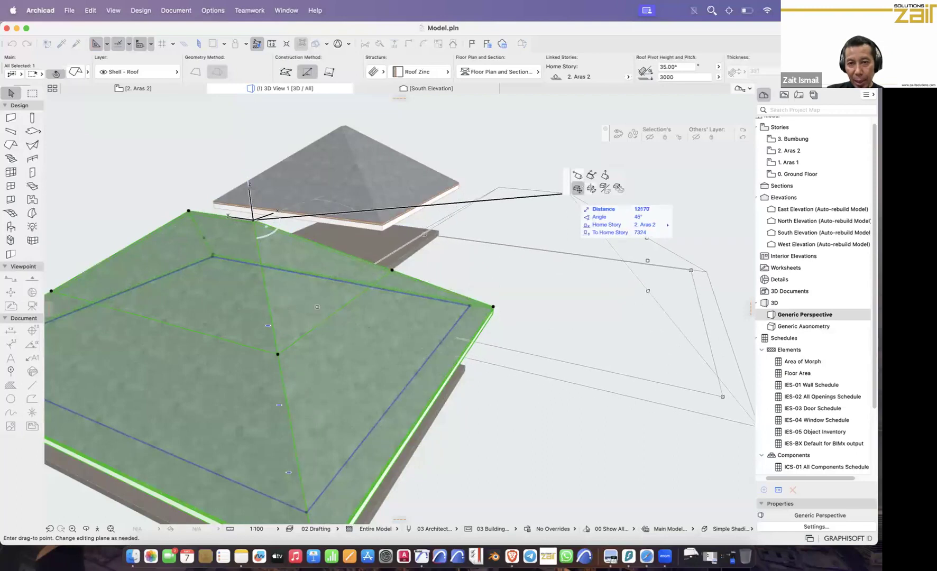
key(Escape)
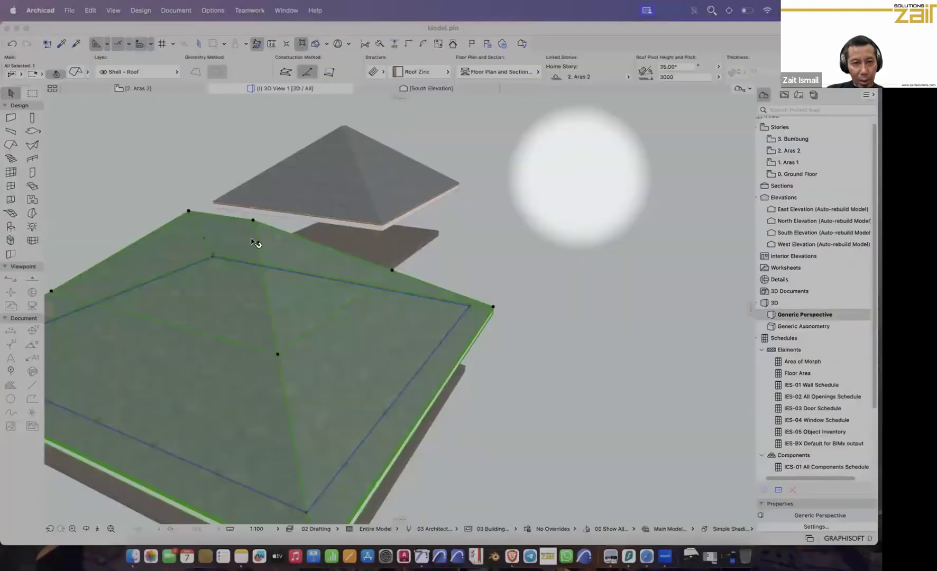
Step: Stretch the near ridge end of the larger roof horizontally outward to form an open gable above the lower roof level
click(253, 219)
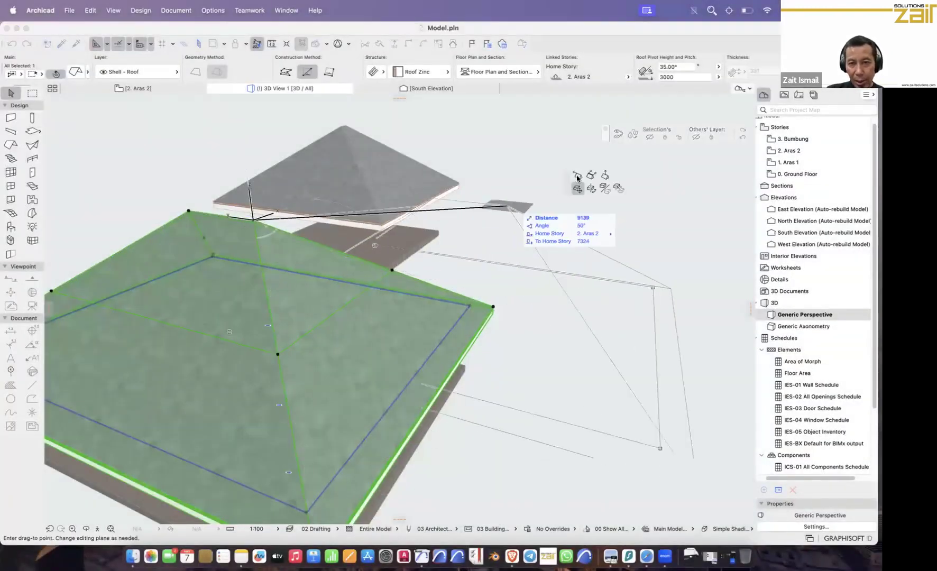
click(578, 176)
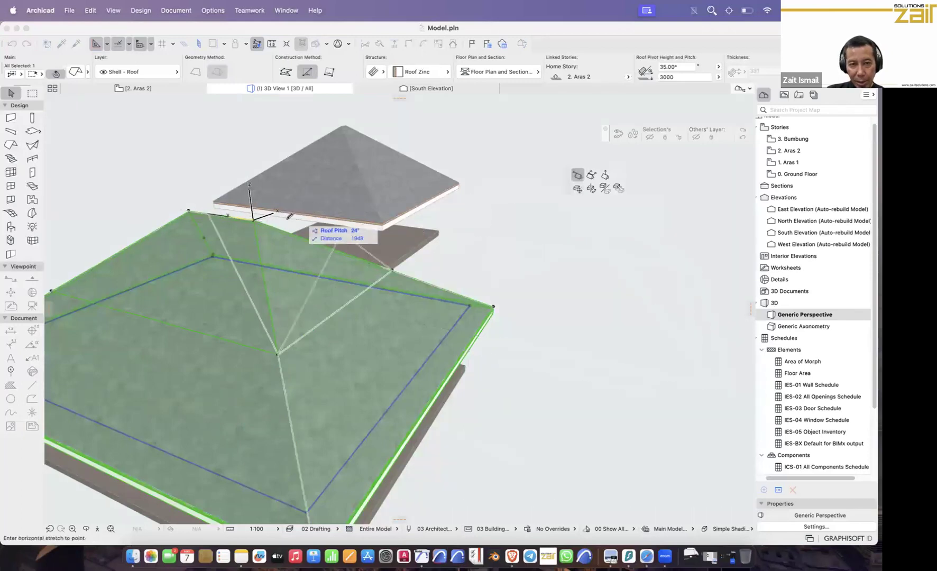
click(343, 233)
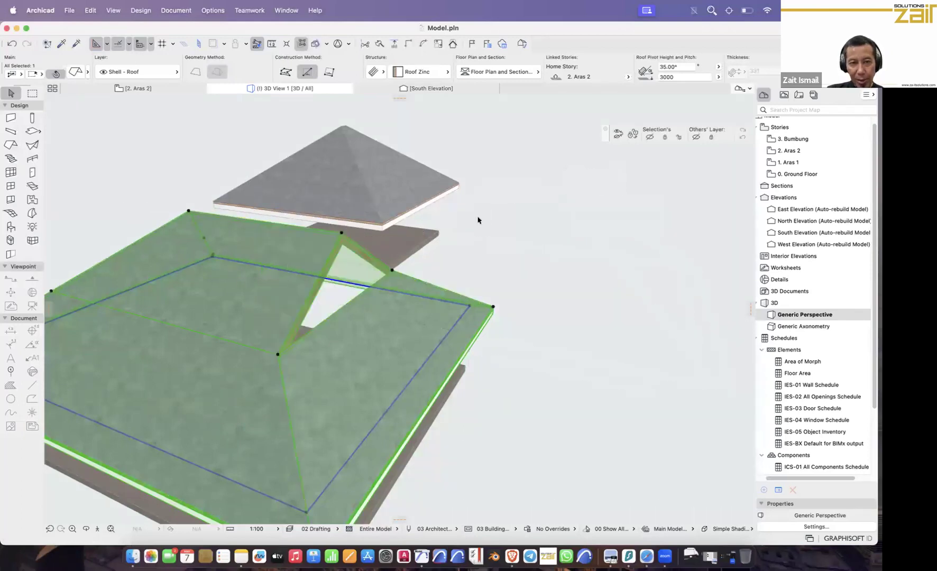
click(528, 213)
shift+middle_drag(471, 258, 412, 311)
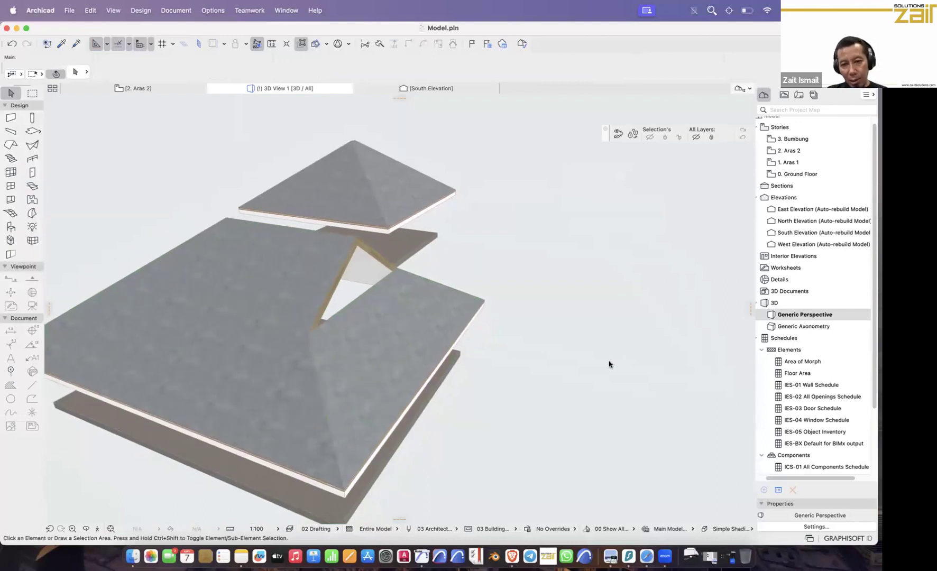
Step: Switch to Preview, examine the roof truss section drawing, close it and return to Archicad
key(ctrl+Left)
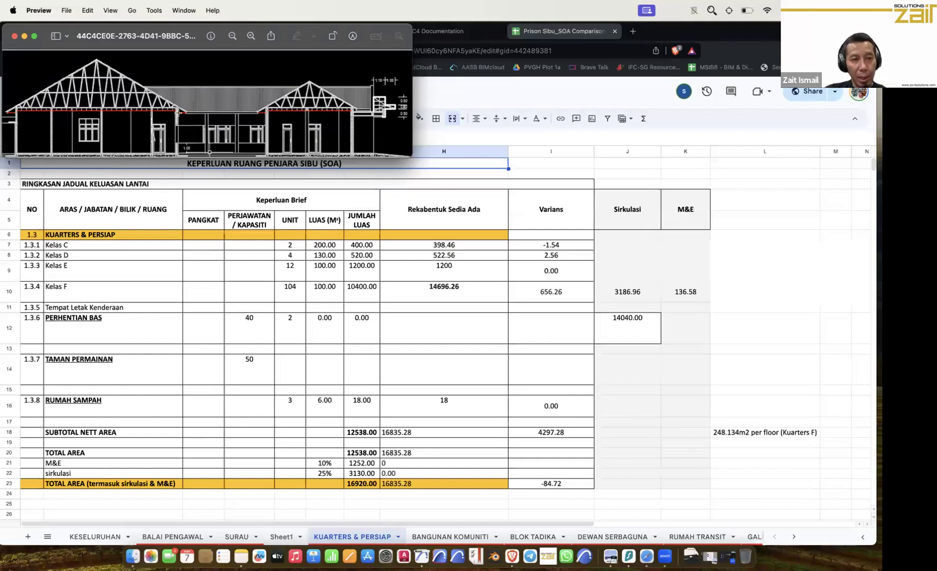
key(F1)
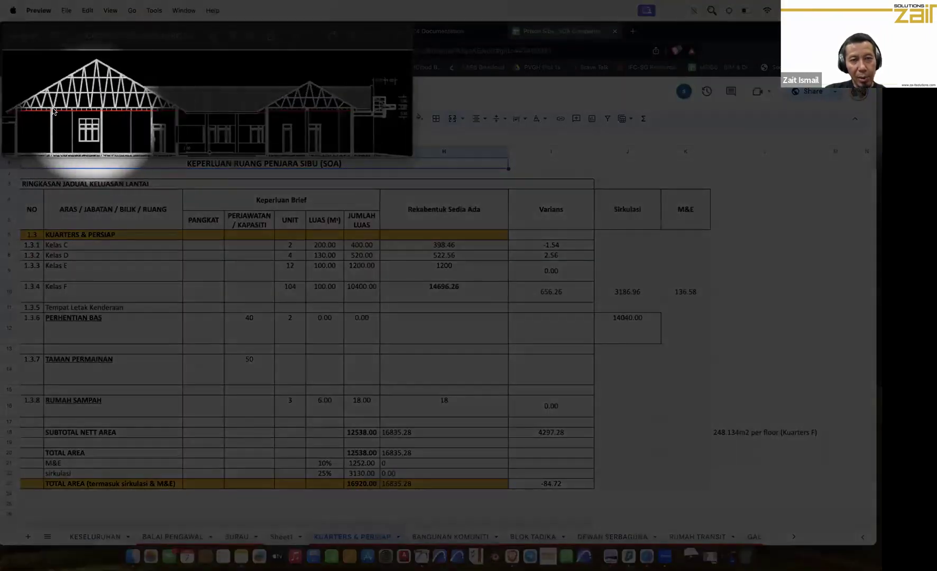
key(F1)
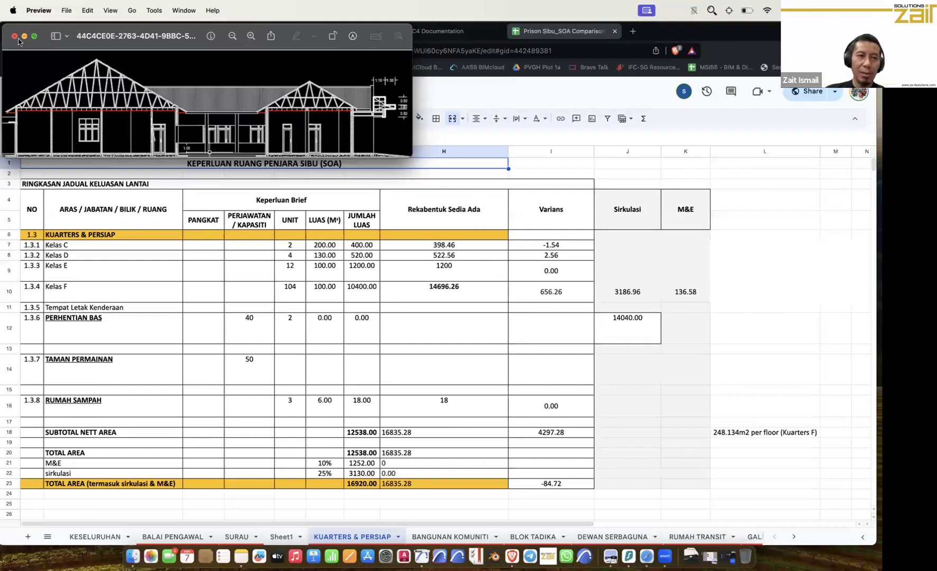
key(super+w)
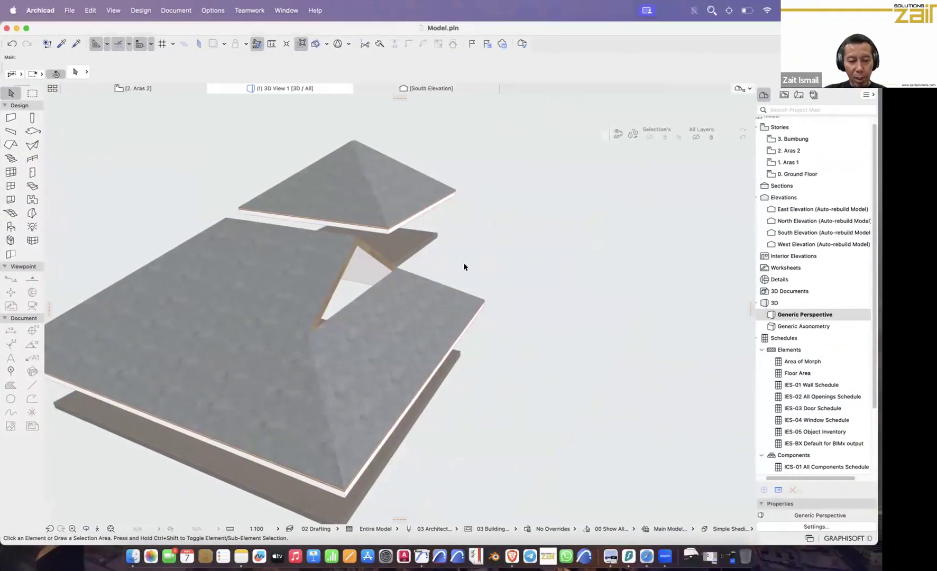
Step: Leave the 3D view and open the 2. Aras 2 floor plan
scroll(464, 265, down, 3)
shift+middle_drag(464, 266, 255, 243)
scroll(406, 293, down, 5)
click(157, 89)
scroll(359, 299, down, 5)
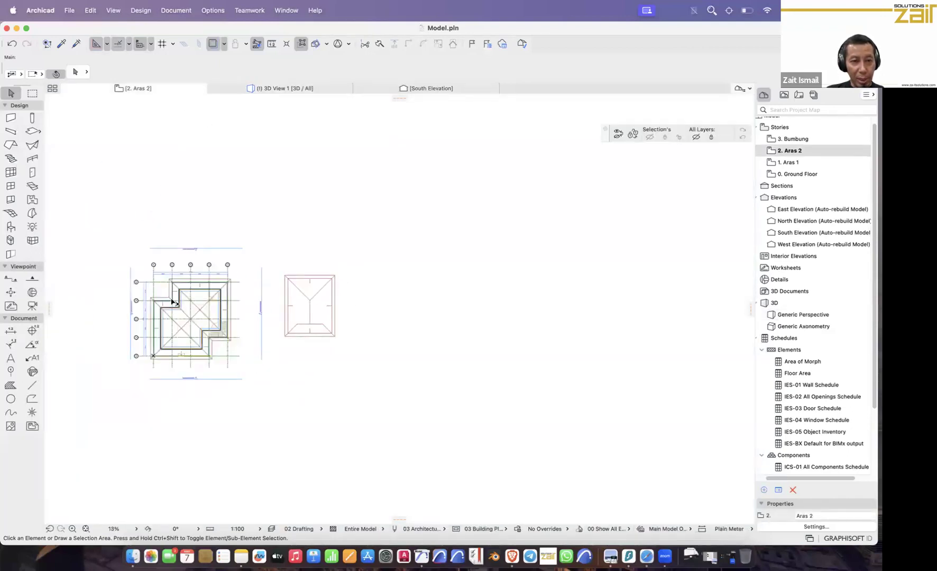
scroll(197, 343, up, 5)
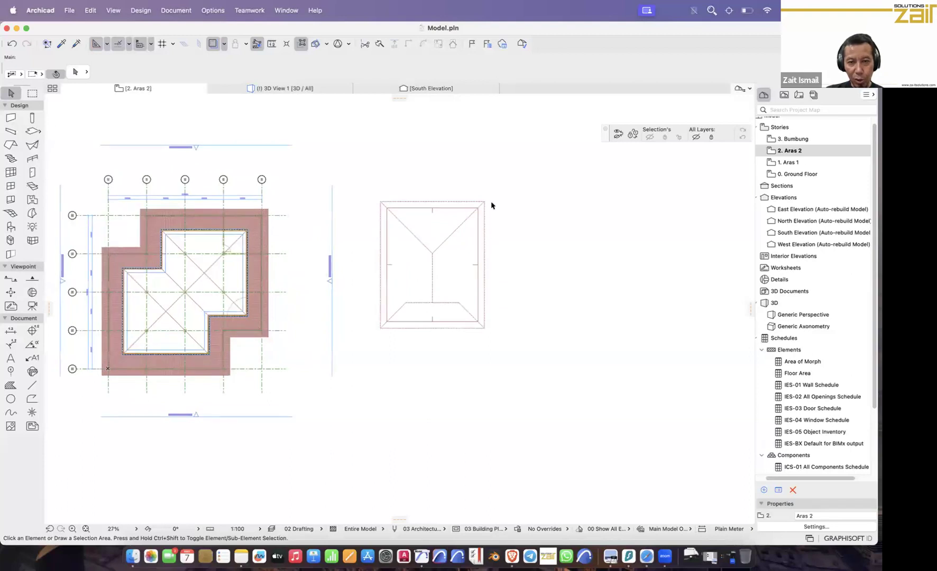
click(504, 188)
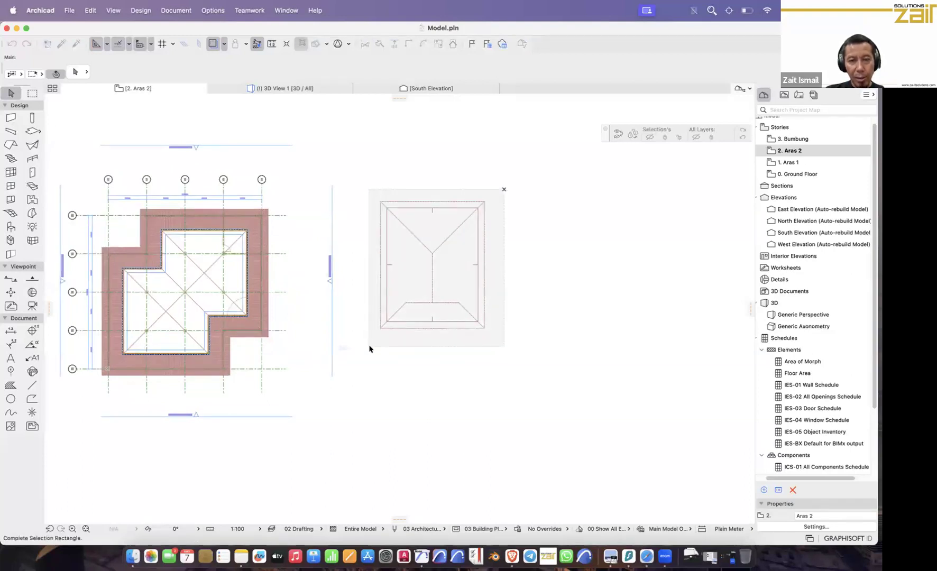
click(418, 363)
key(Escape)
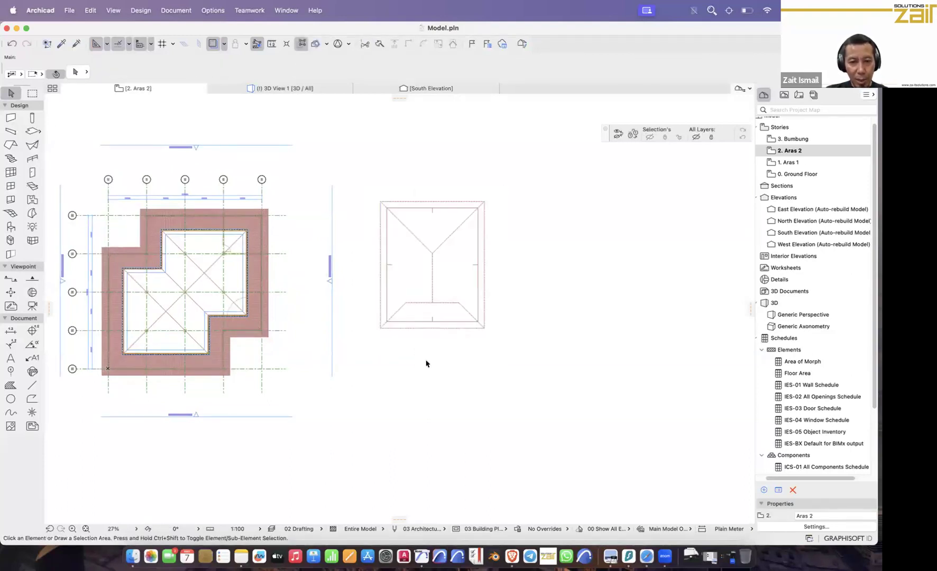
Step: Start a polygonal slab in the empty area above the roof plans, drawing its west edge and stepped north edge to the northeast corner
scroll(330, 276, down, 5)
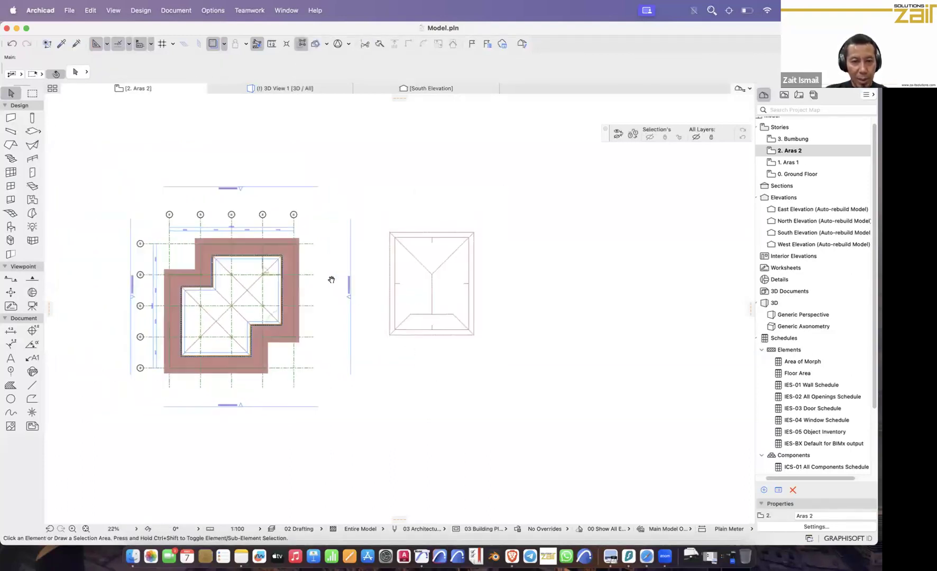
click(11, 118)
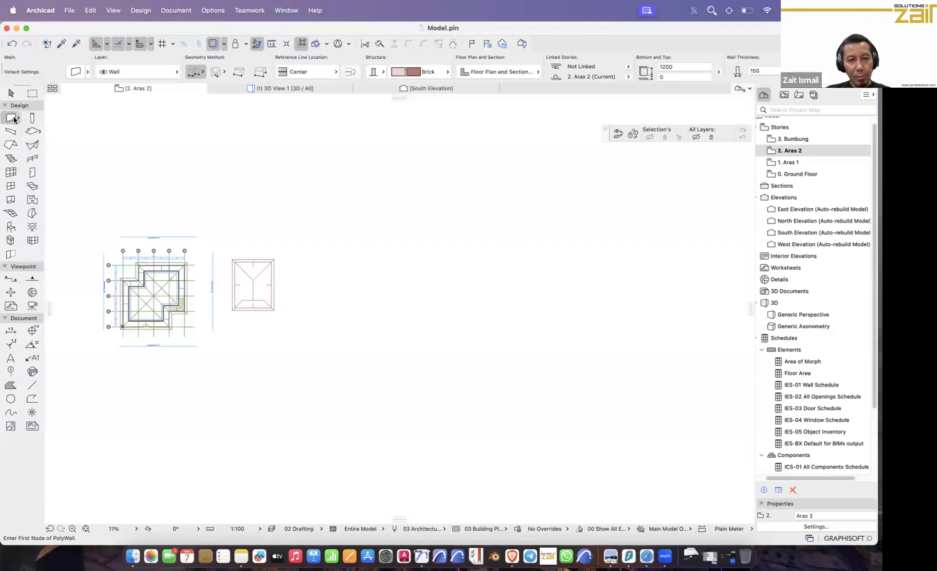
click(33, 131)
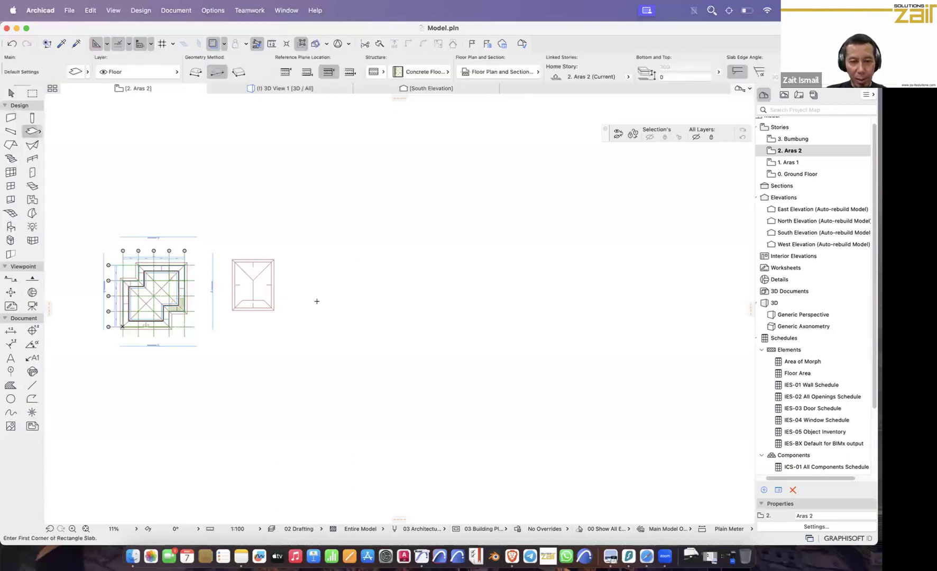
scroll(284, 302, up, 5)
scroll(307, 350, up, 5)
scroll(308, 351, left, 2)
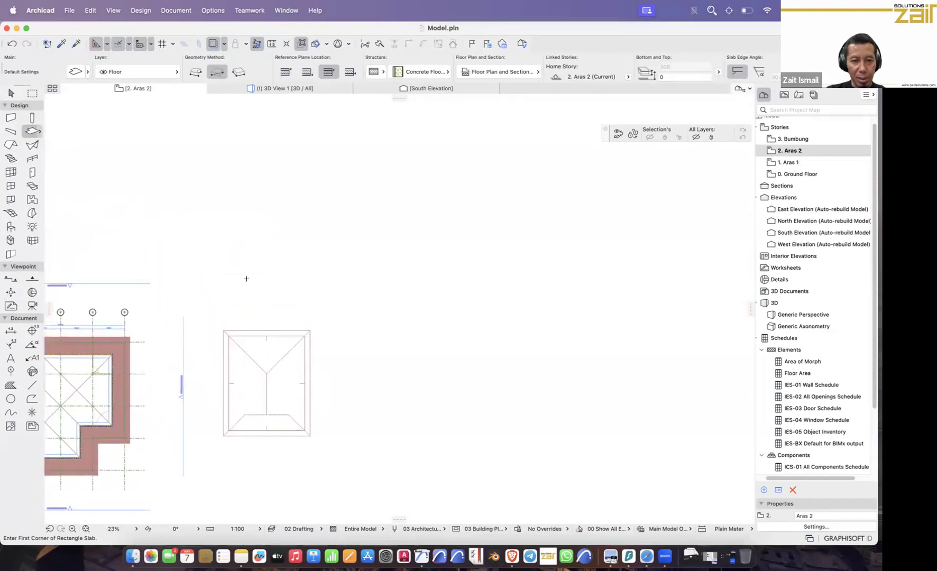
click(240, 273)
click(196, 72)
click(240, 164)
click(385, 164)
scroll(364, 251, up, 4)
scroll(364, 251, right, 1)
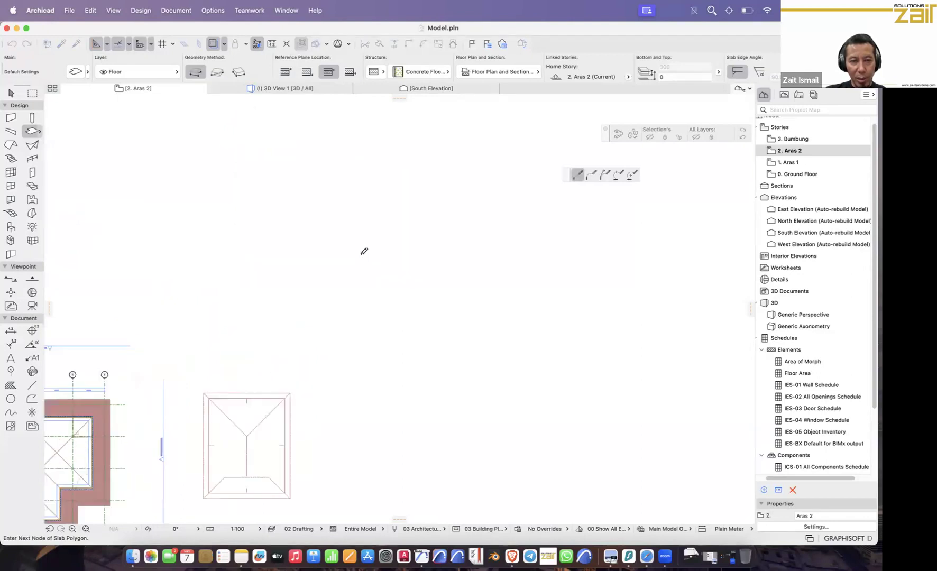
click(356, 209)
scroll(452, 174, down, 2)
scroll(451, 173, right, 4)
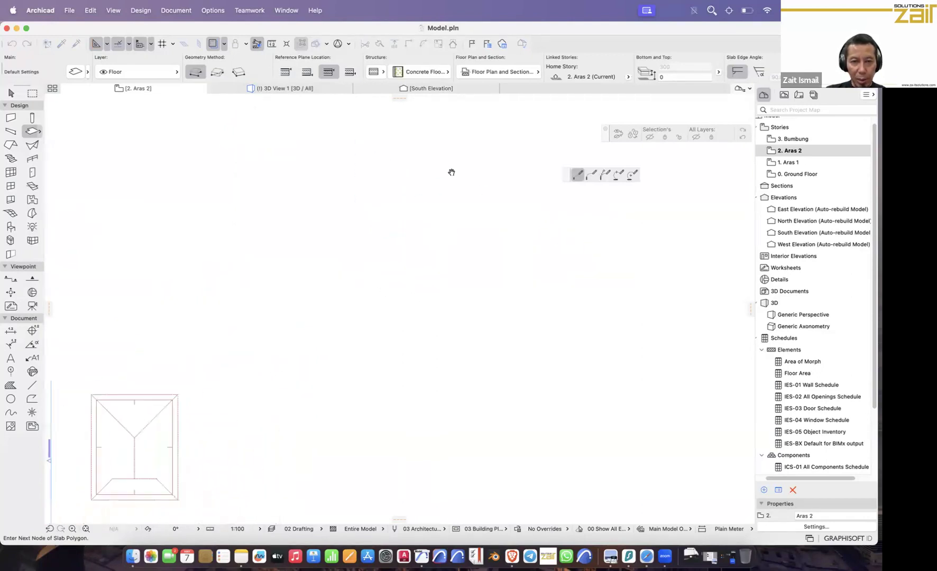
click(498, 156)
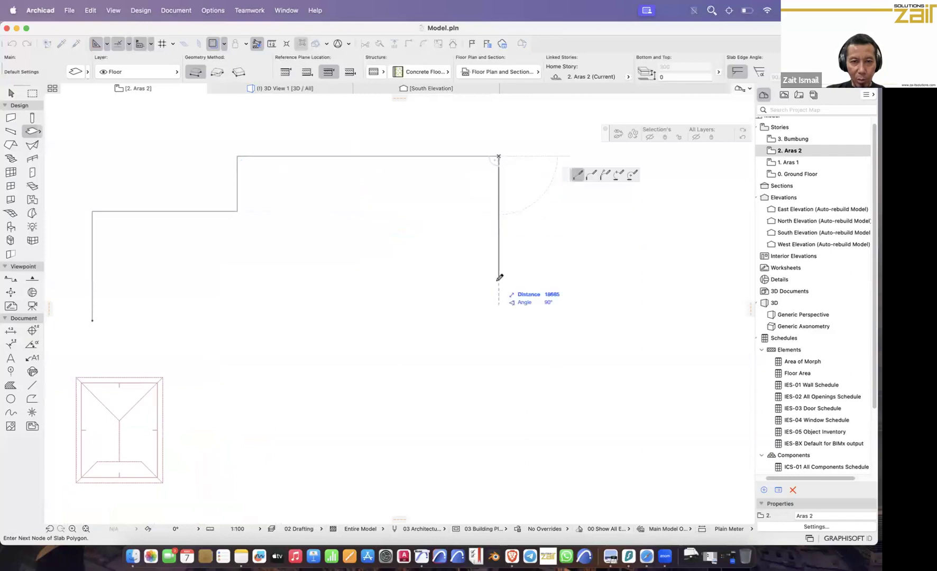
Step: Complete the slab outline with a straight east edge and two projecting wings along the south side, closing it at the starting node
click(499, 379)
click(374, 379)
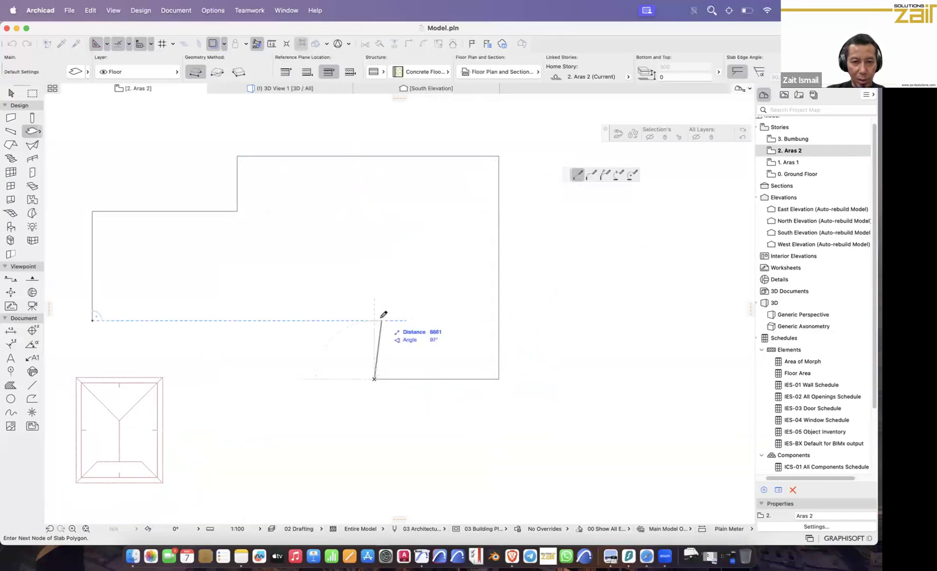
click(375, 319)
click(277, 321)
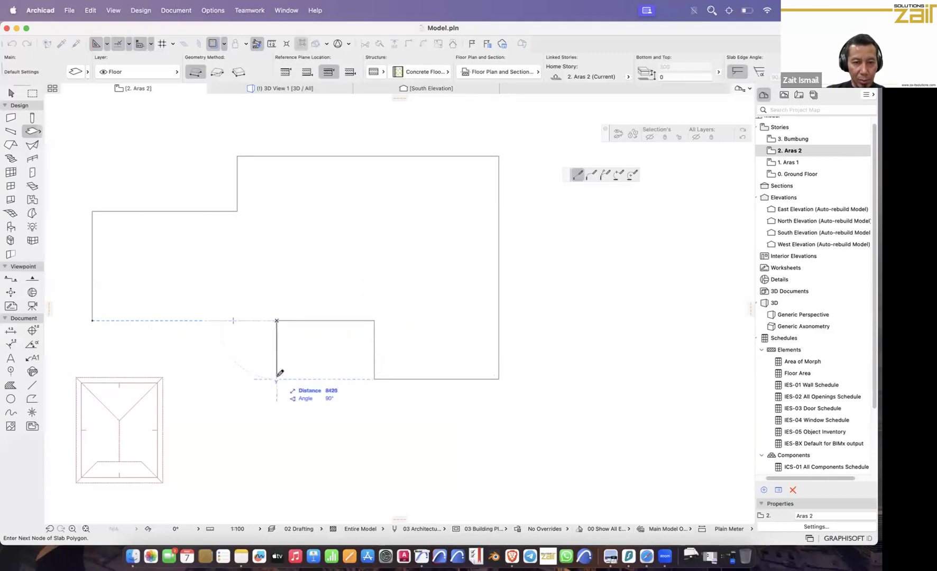
click(277, 364)
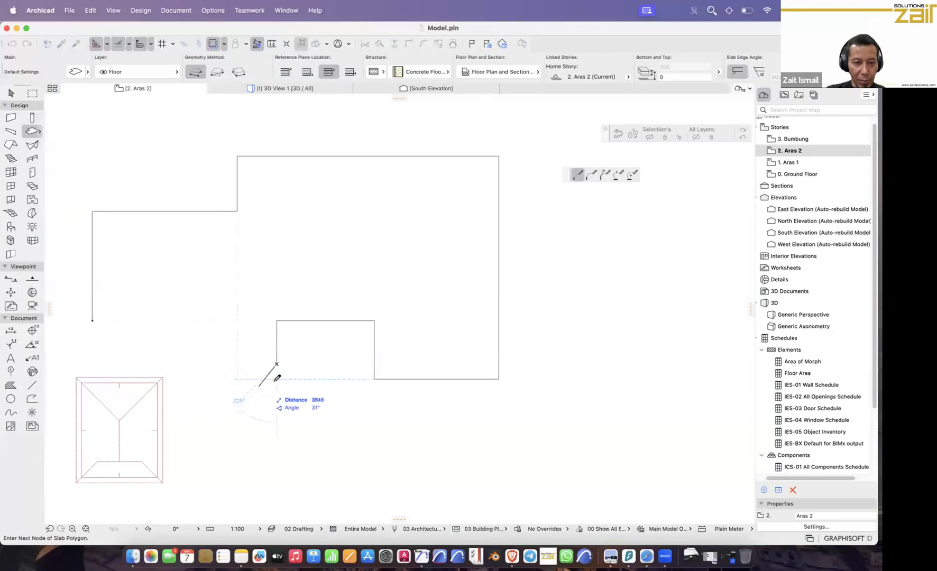
click(140, 364)
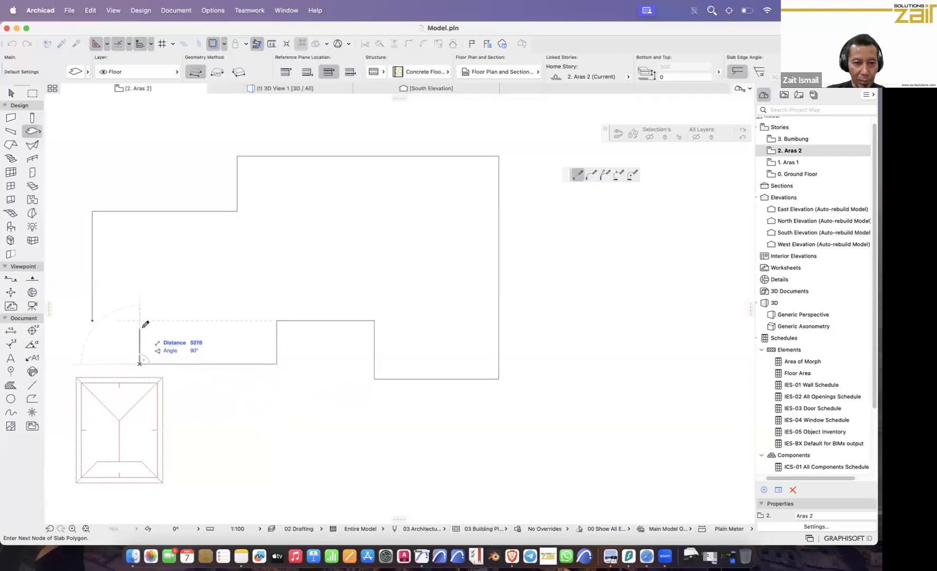
click(140, 320)
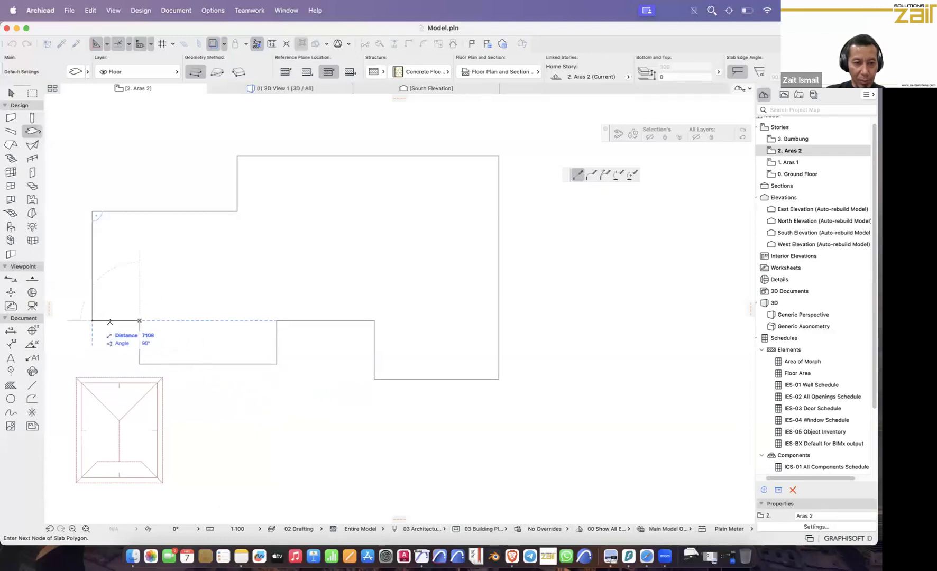
click(92, 321)
scroll(390, 262, down, 5)
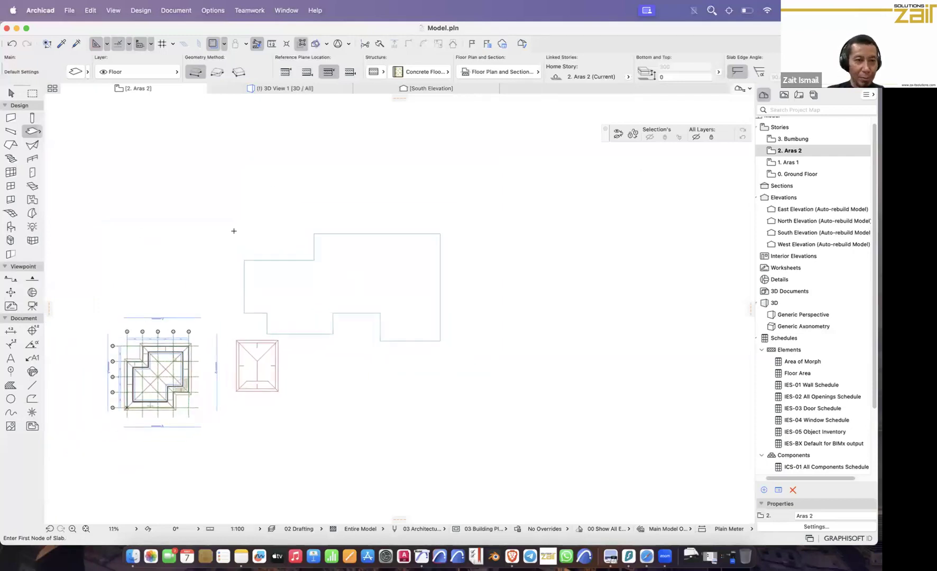
Step: Generate a multi-plane hip roof from the outline of the new stepped slab using the Roof tool and Magic Wand
scroll(375, 280, left, 2)
click(12, 93)
click(413, 256)
drag(402, 270, 405, 230)
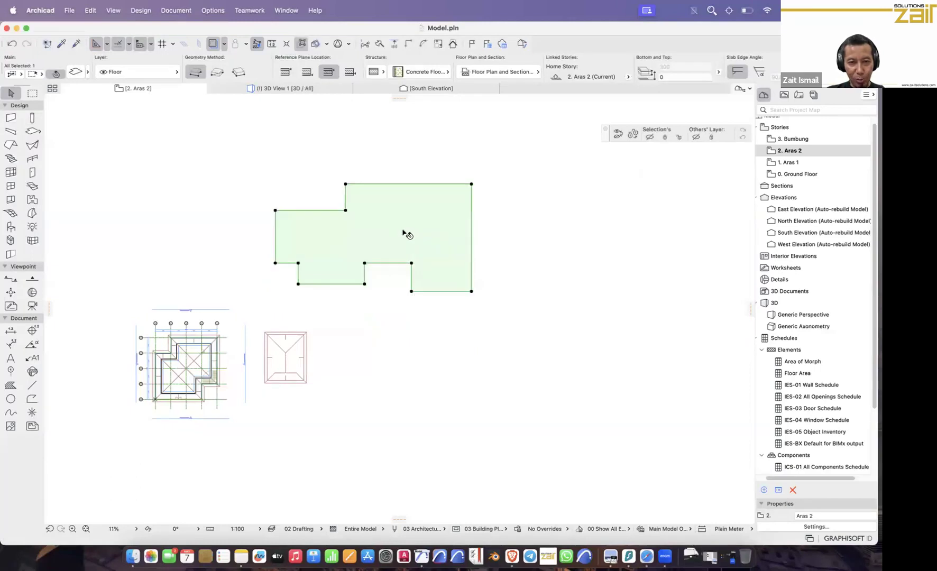
scroll(423, 240, up, 5)
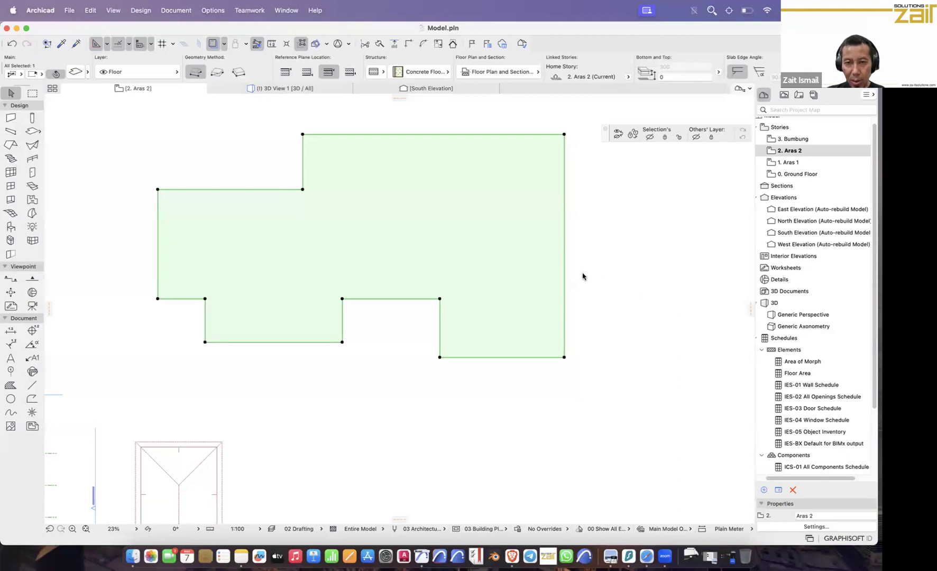
click(581, 244)
click(507, 241)
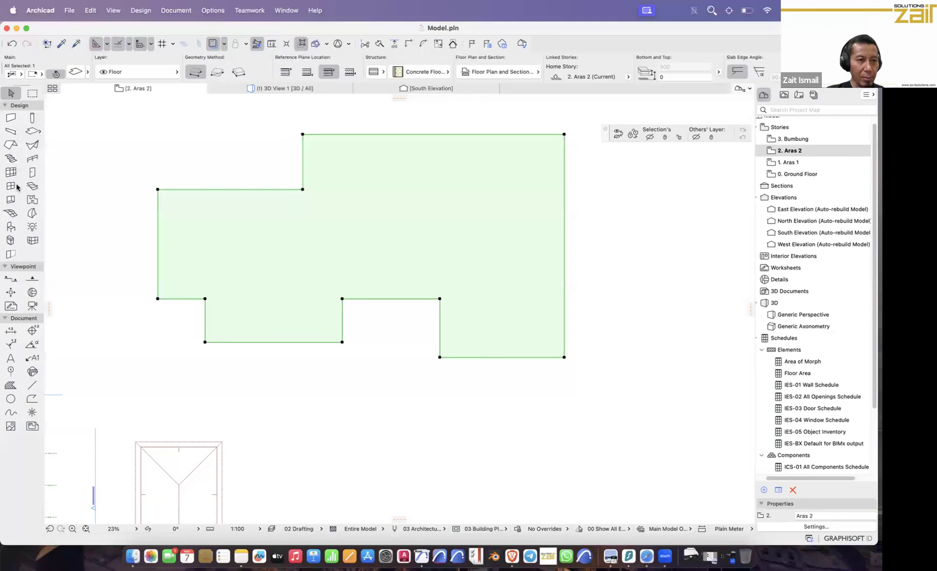
click(12, 145)
key(space)
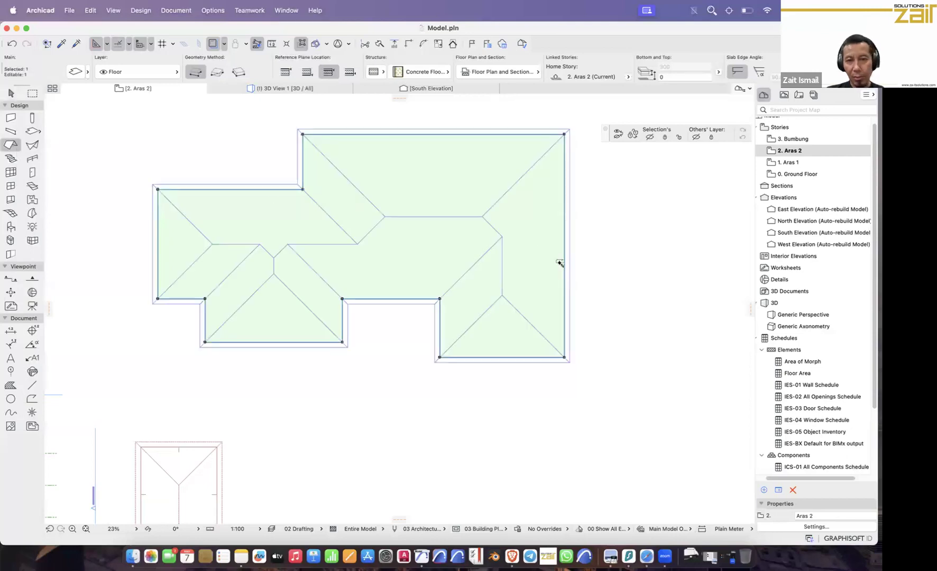
click(561, 263)
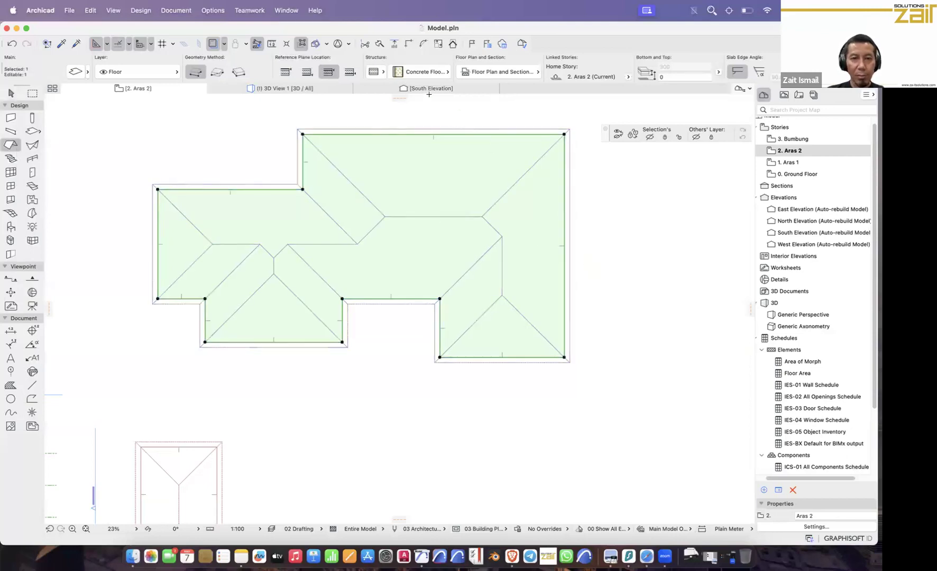
Step: Delete the two smaller hip roofs and their slabs from the 3D view
click(316, 91)
shift+middle_drag(349, 235, 391, 386)
click(11, 93)
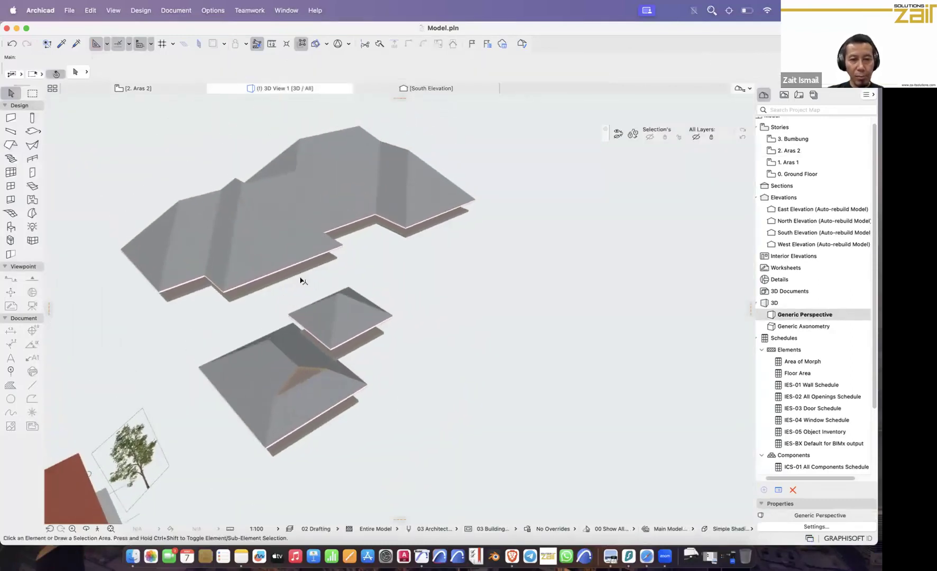
drag(405, 284, 302, 458)
key(Delete)
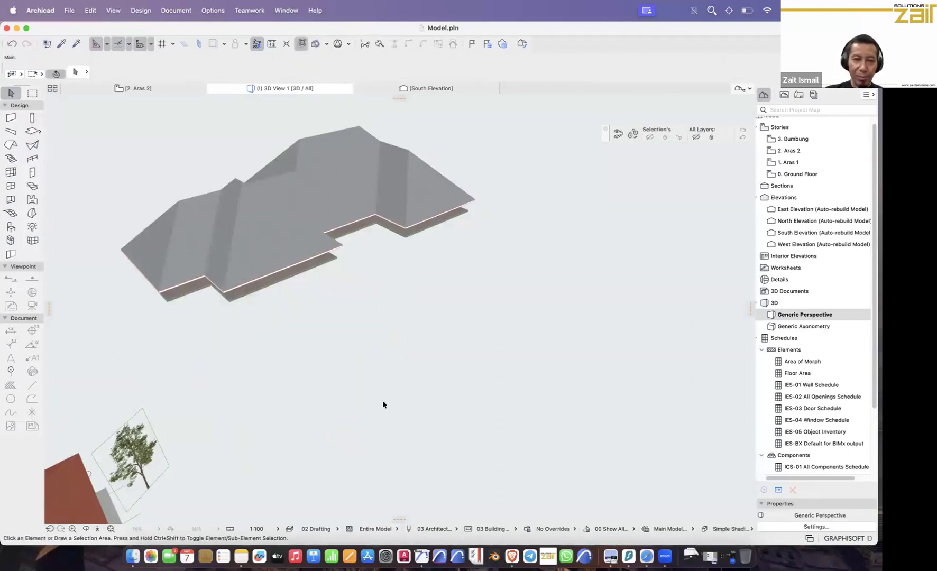
Step: Delete the stepped slab beneath the remaining large roof
shift+middle_drag(193, 309, 401, 315)
click(292, 357)
key(Delete)
shift+middle_drag(491, 328, 422, 349)
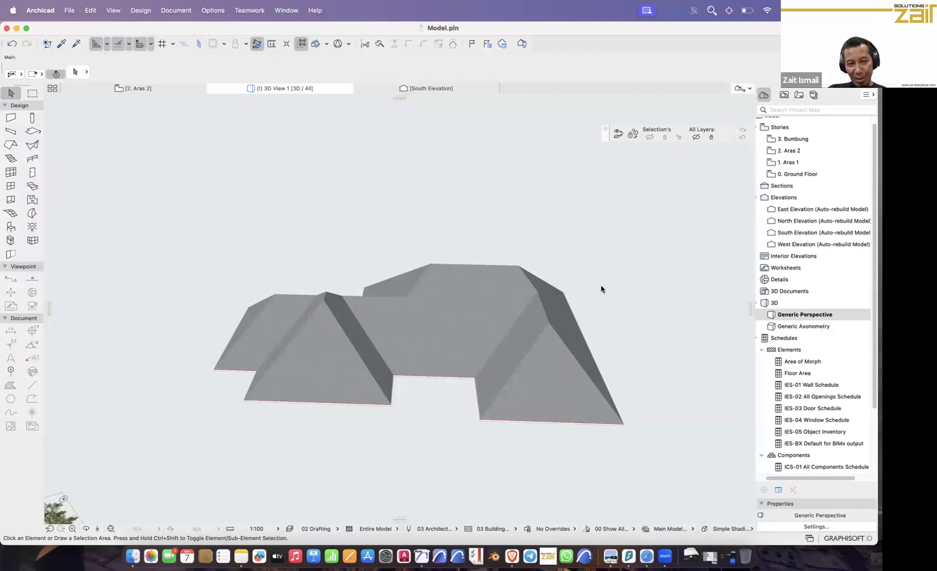
Step: Set the pitch of the large multi-plane roof to 35°
middle_drag(544, 308, 464, 277)
scroll(485, 341, up, 3)
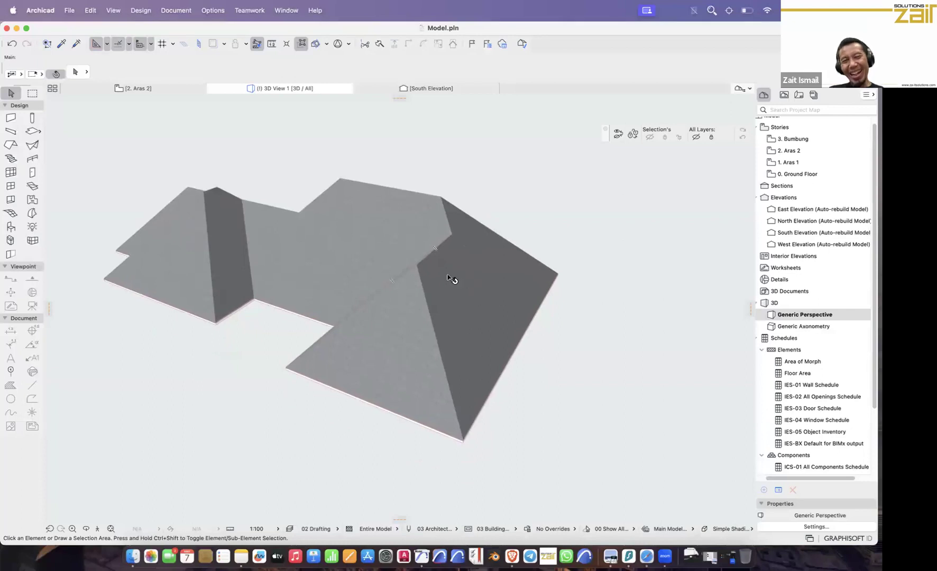
scroll(449, 276, up, 2)
click(460, 259)
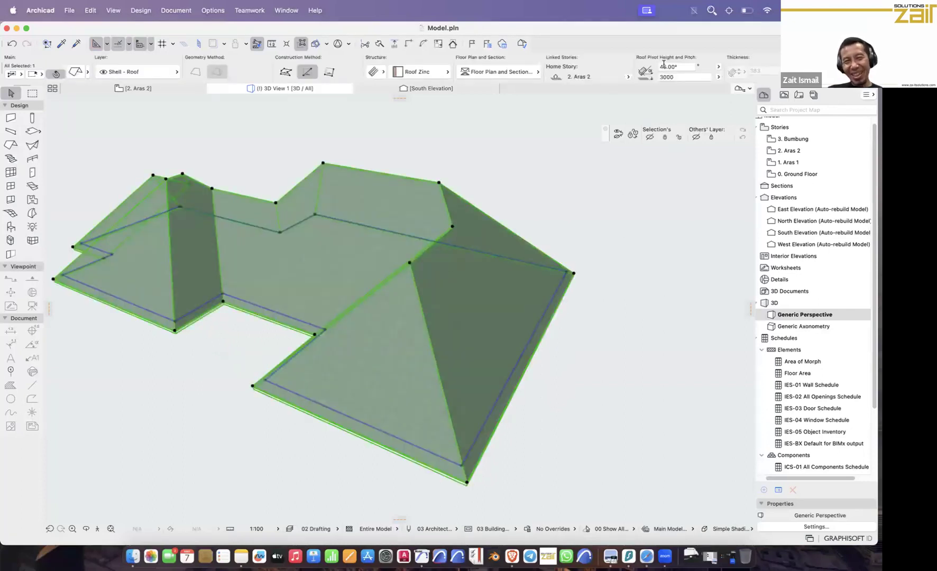
click(664, 66)
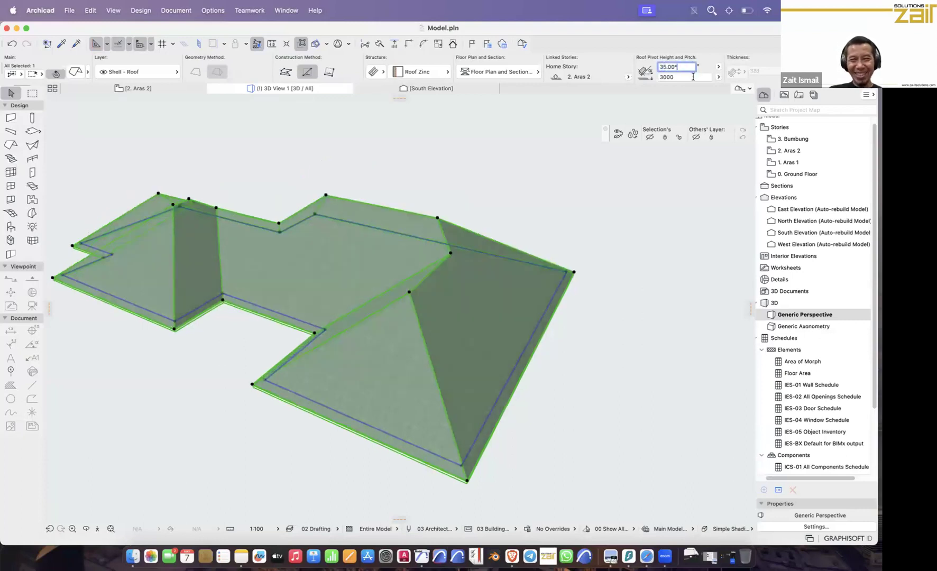
Step: Try to stretch the large roof's near ridge end horizontally outward into an open gable
shift+middle_drag(407, 275, 233, 301)
click(216, 204)
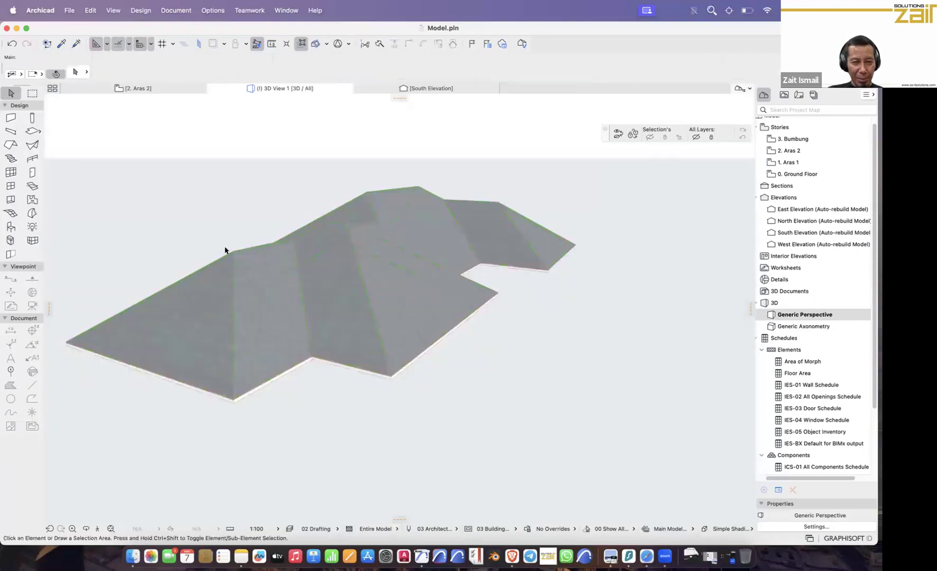
click(233, 252)
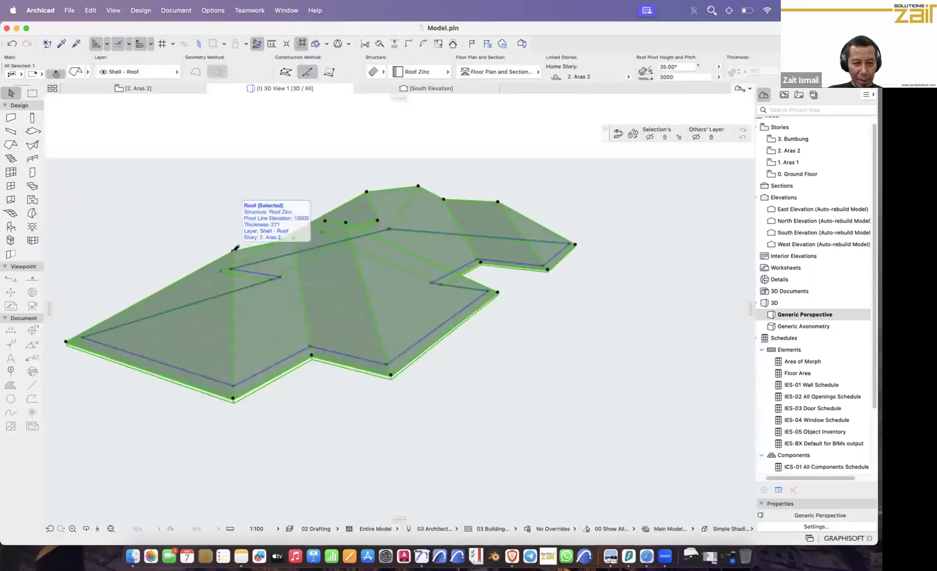
click(233, 252)
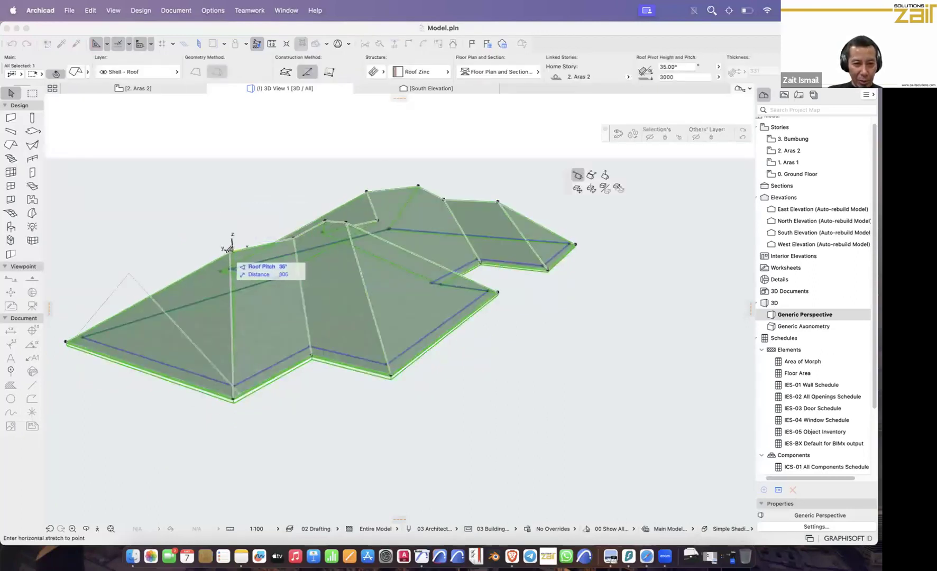
click(133, 269)
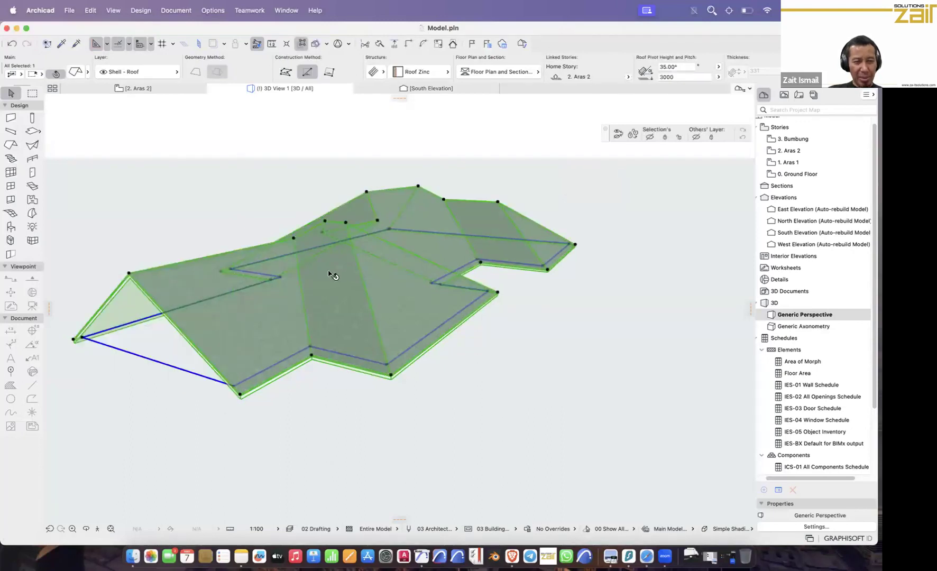
click(11, 44)
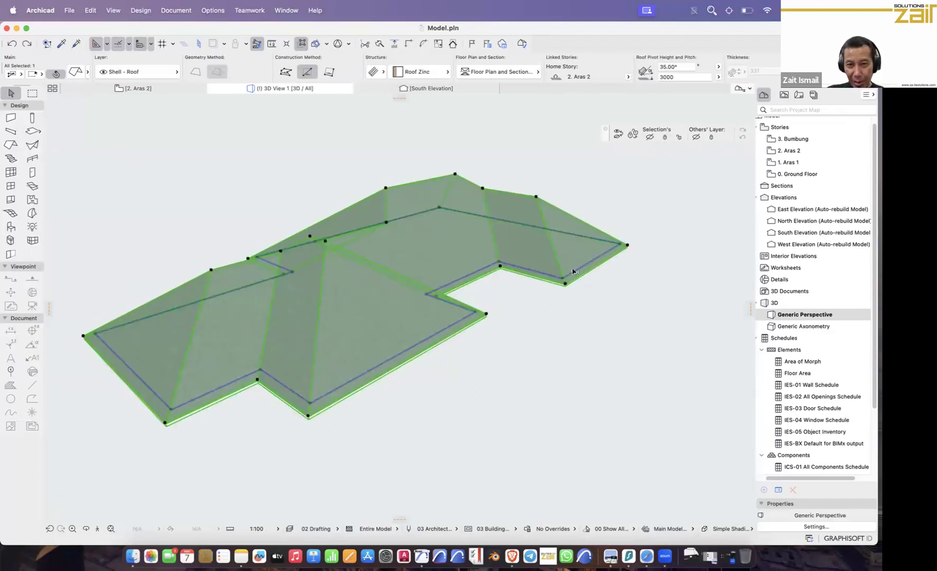
Step: Add a second level to the large multi-plane roof and set the first level's elevation to 1000
click(79, 74)
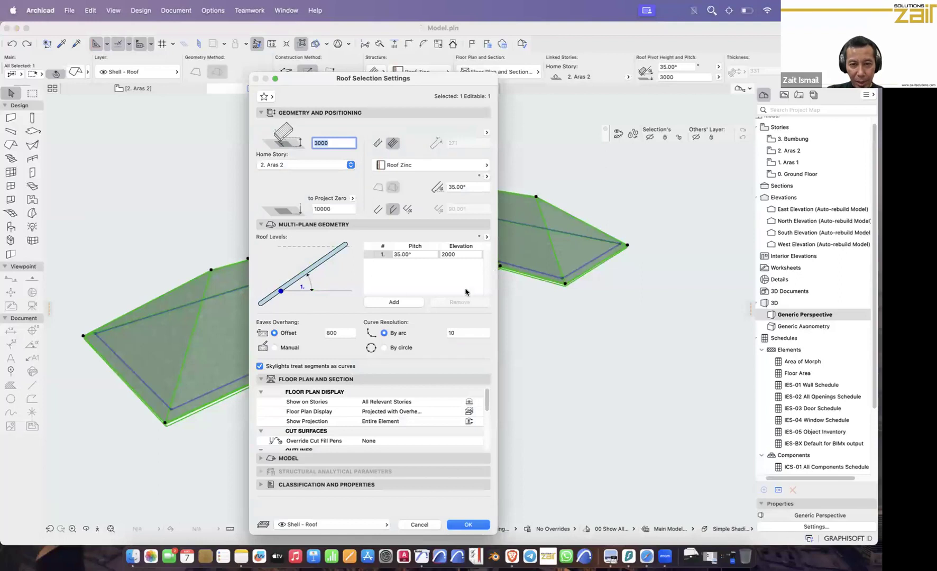
click(401, 305)
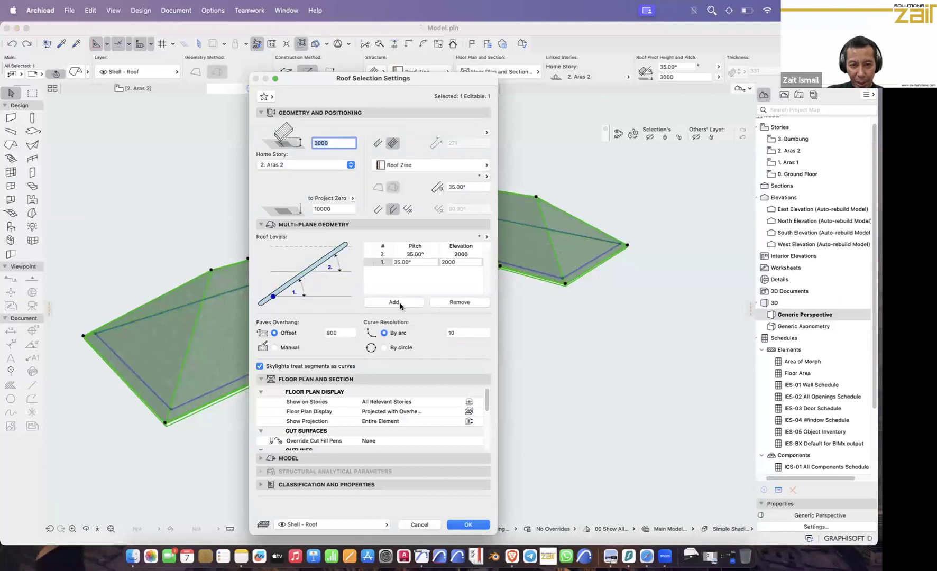
click(459, 262)
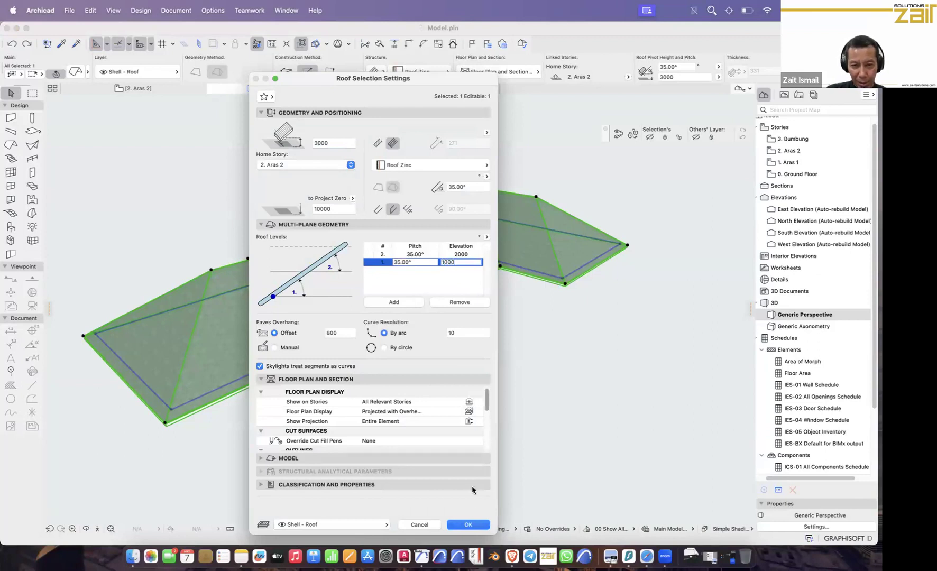
click(475, 528)
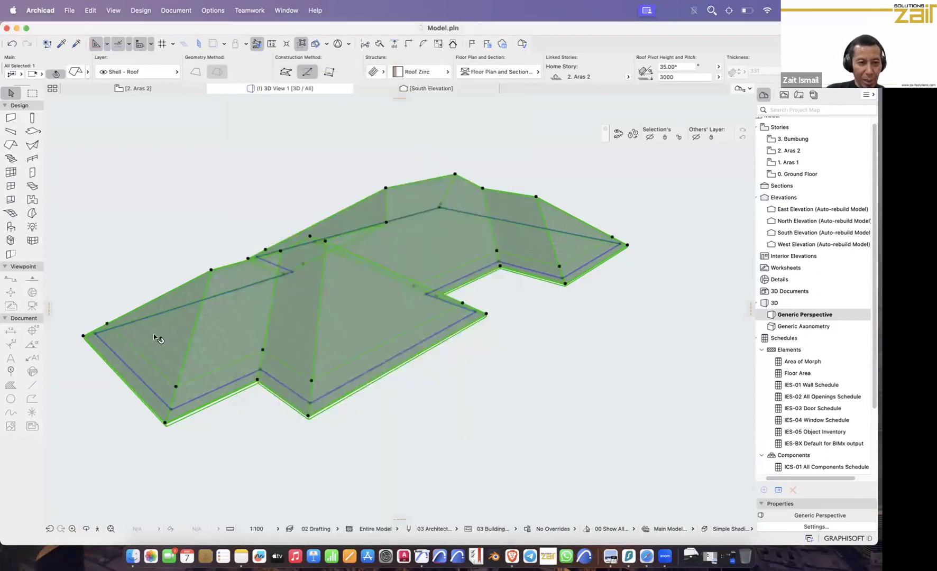
middle_drag(156, 335, 255, 327)
scroll(253, 328, up, 2)
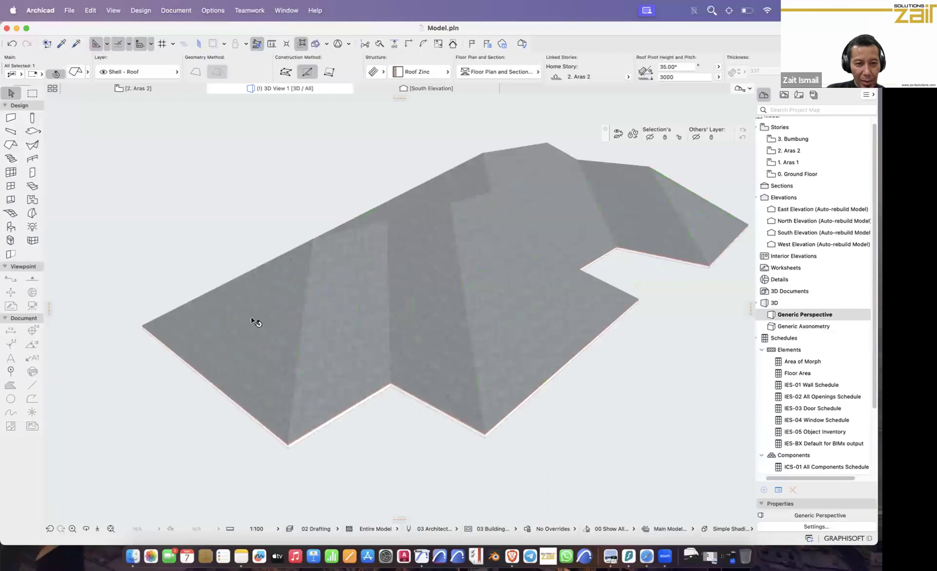
Step: Set the elevation of the large roof's first level to 1500
click(76, 73)
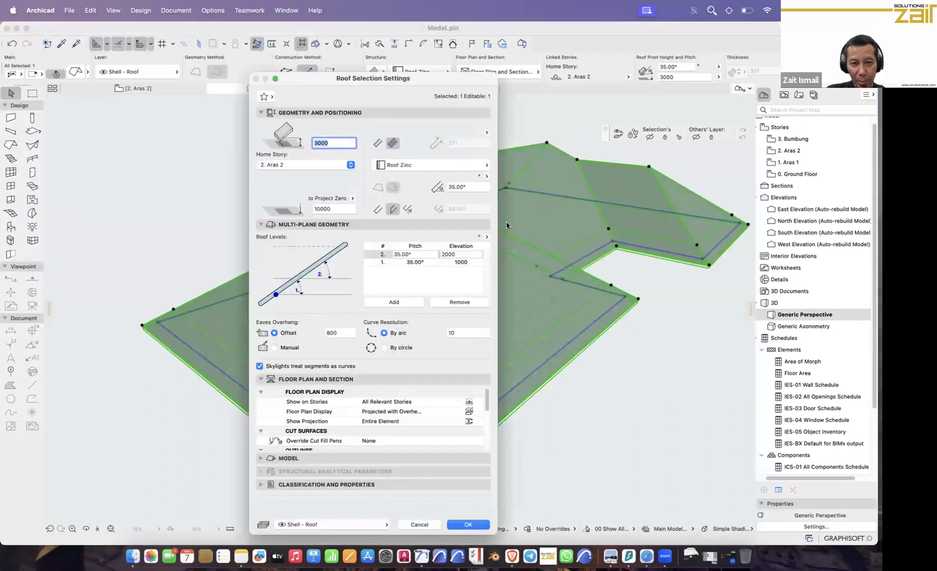
click(463, 260)
click(470, 259)
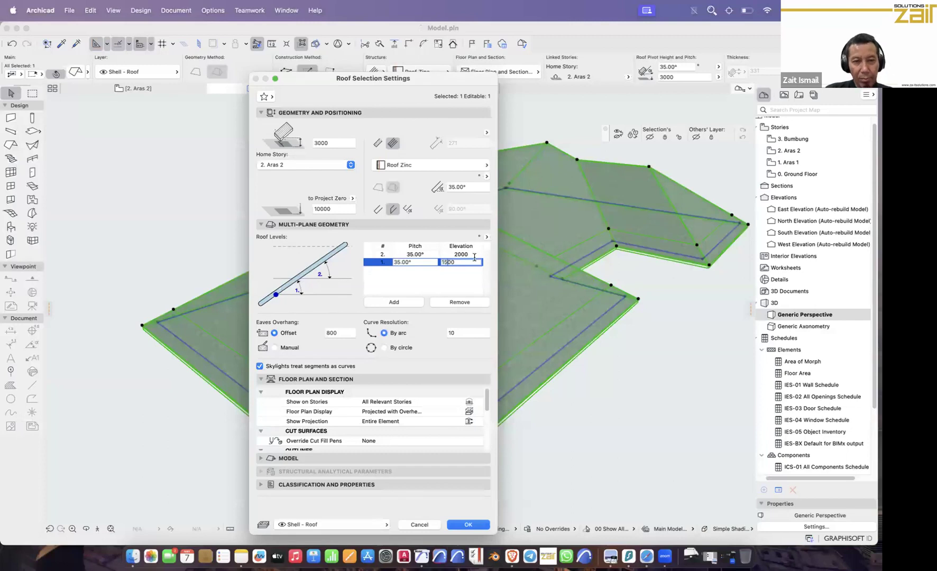
click(468, 525)
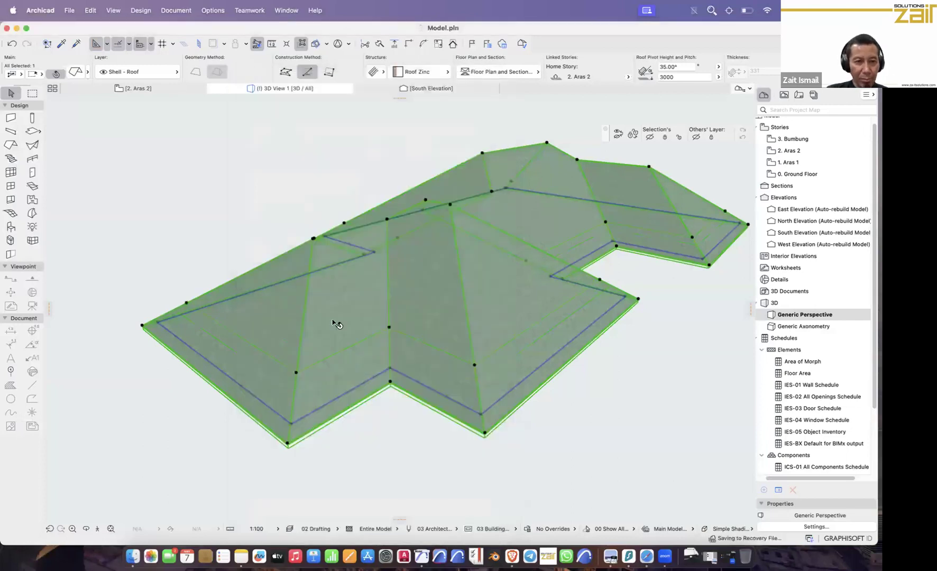
click(314, 239)
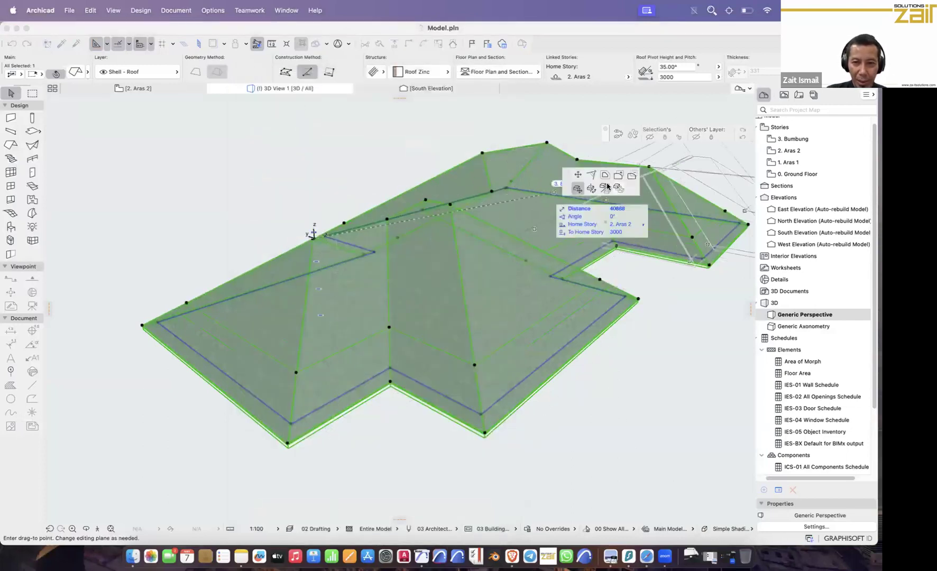
key(Escape)
key(Escape)
Step: Reselect the roof and stretch its near ridge end horizontally outward to form an open gable above the lower roof level
shift+middle_drag(339, 318, 285, 313)
click(289, 315)
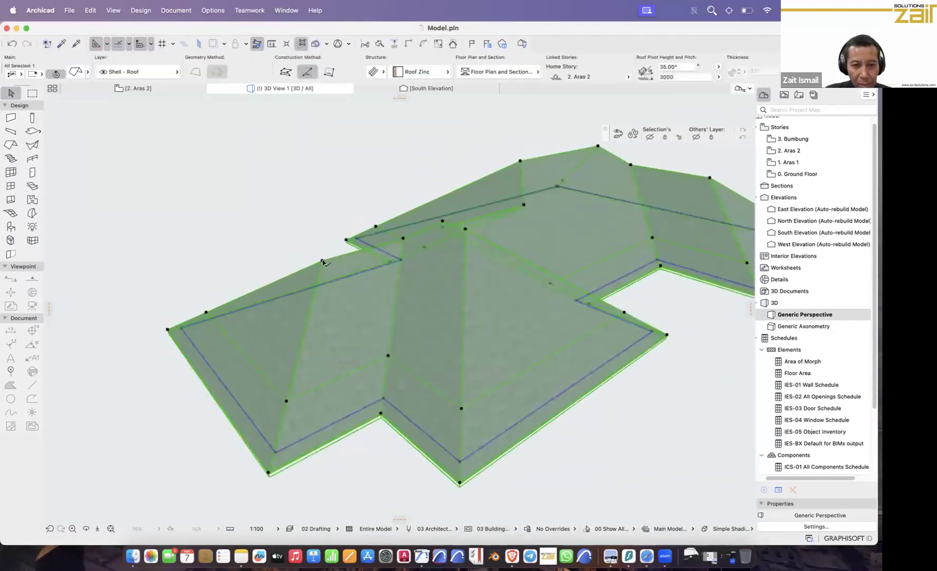
click(320, 259)
click(577, 175)
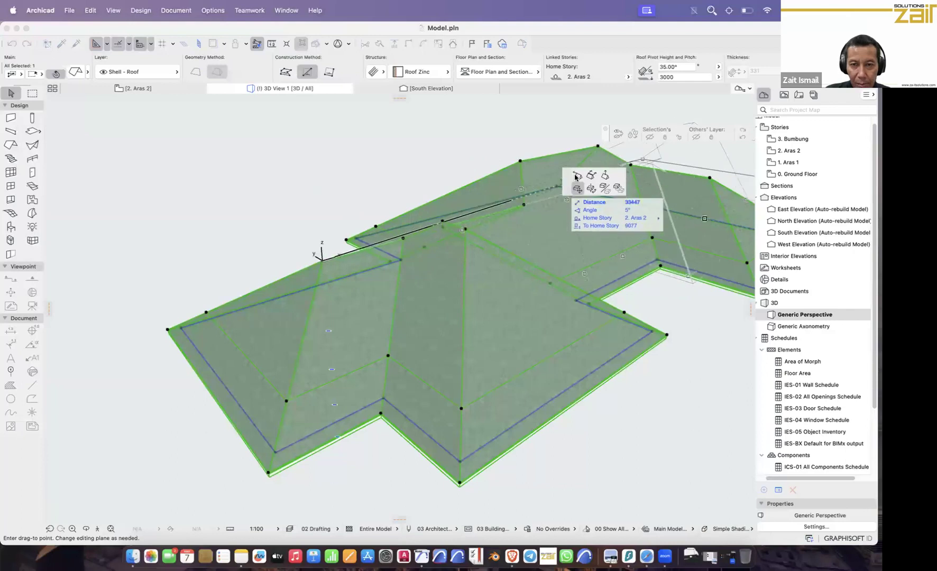
click(233, 290)
Step: Try to drag the ridge-end node of the far stepped wing outward along its ridge, and undo the stretch
shift+middle_drag(382, 342, 504, 297)
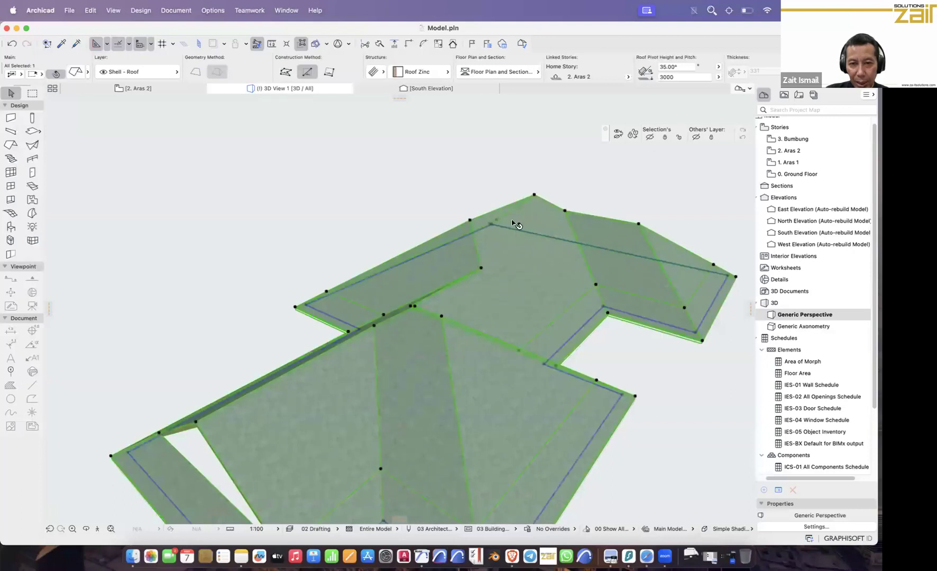
click(470, 221)
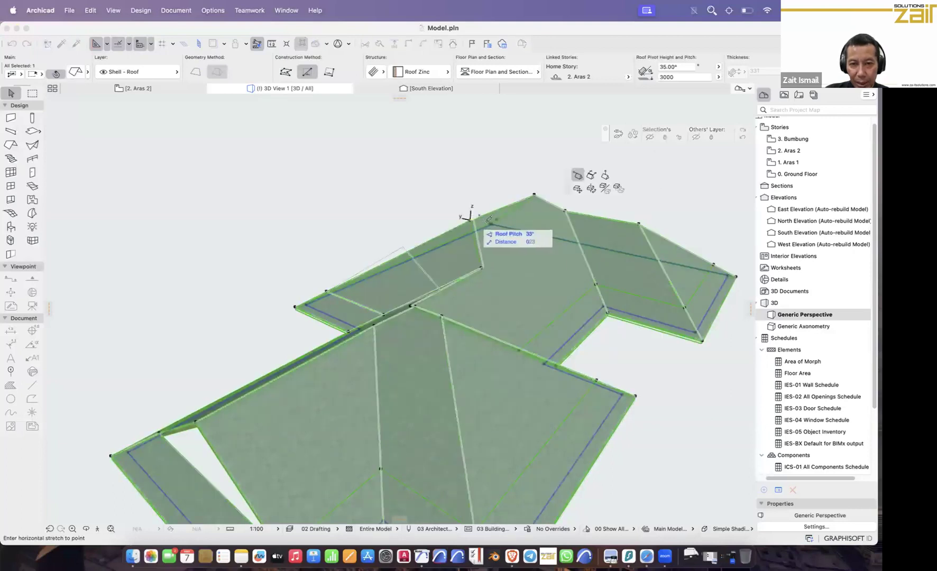
click(592, 176)
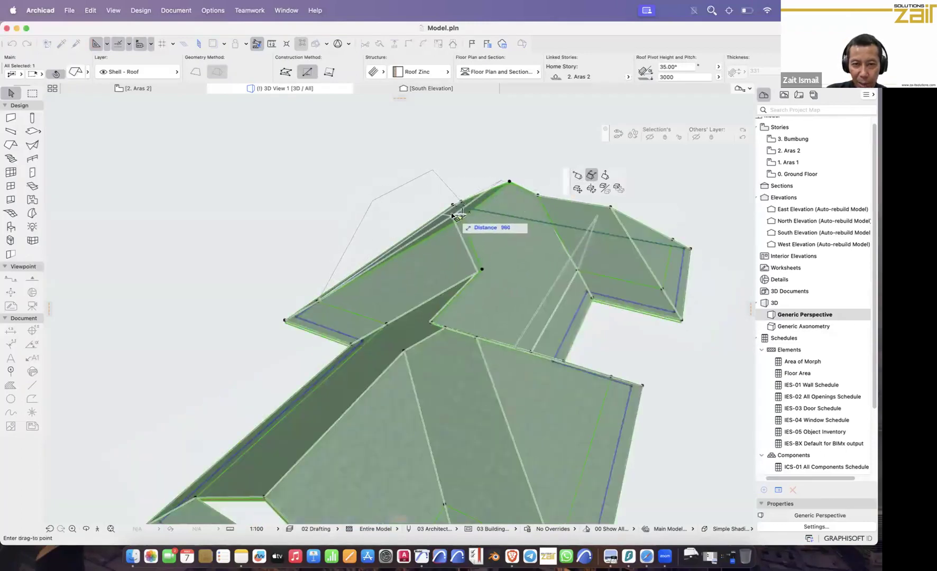
click(434, 229)
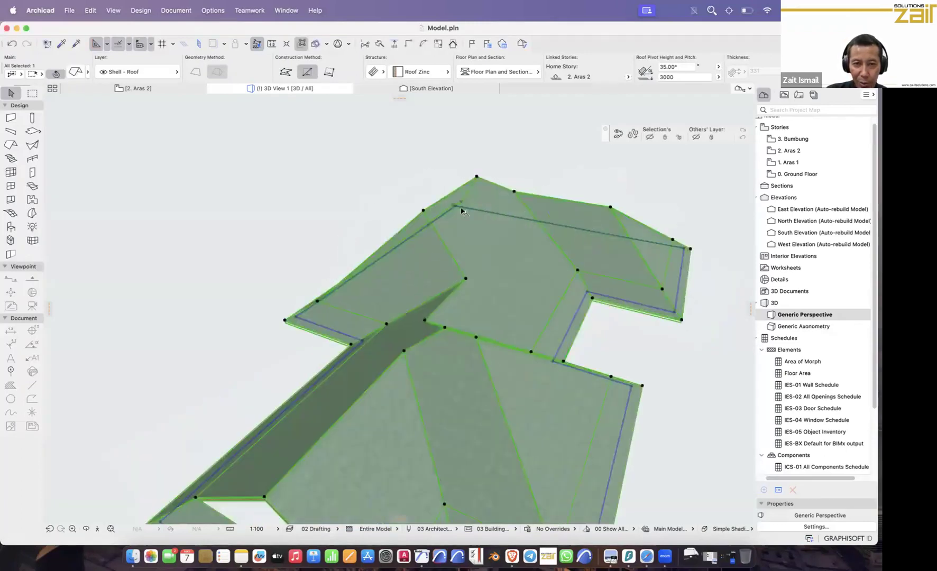
mouse_move(484, 260)
shift+middle_down()
mouse_move(592, 260)
mouse_move(596, 232)
shift+middle_up()
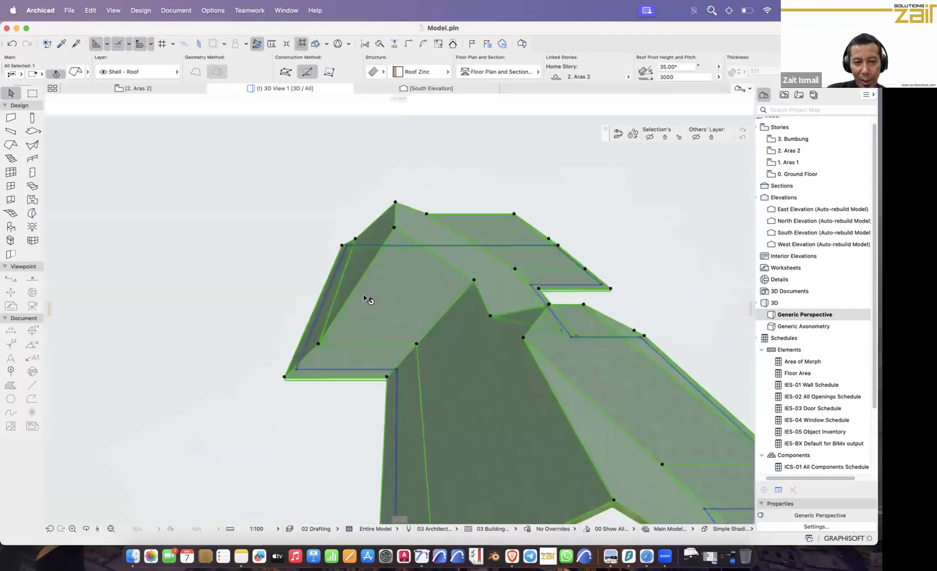
shift+middle_drag(512, 303, 468, 298)
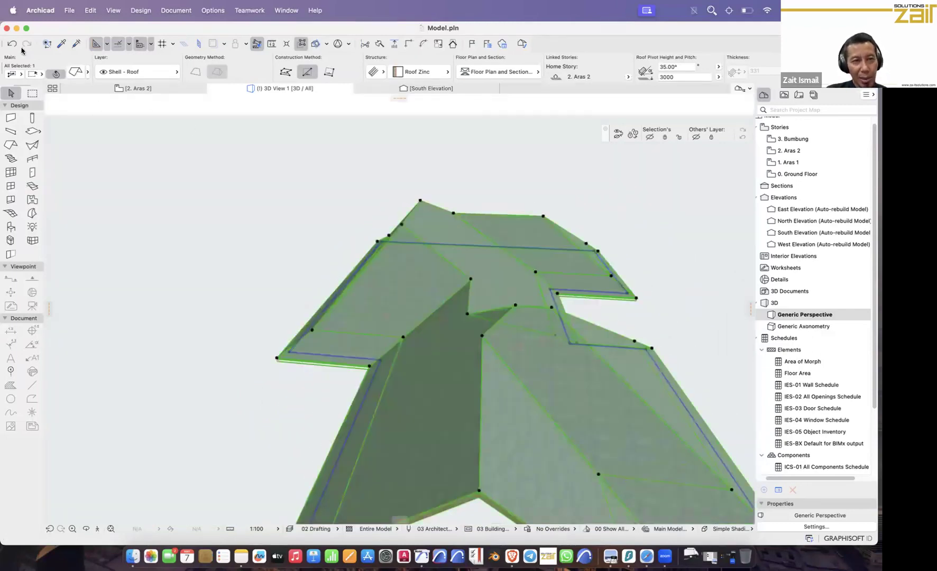
click(12, 43)
Step: Try to drag the same far-wing ridge node upward toward the neighbouring roof peak, and undo the stretch
mouse_move(452, 286)
shift+middle_down()
mouse_move(466, 226)
mouse_move(453, 226)
shift+middle_up()
click(452, 224)
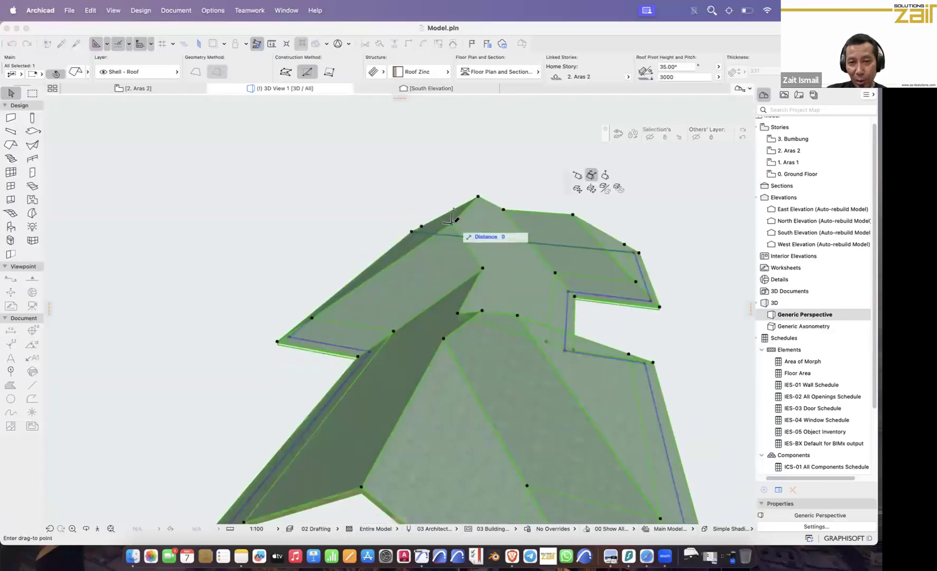
click(470, 186)
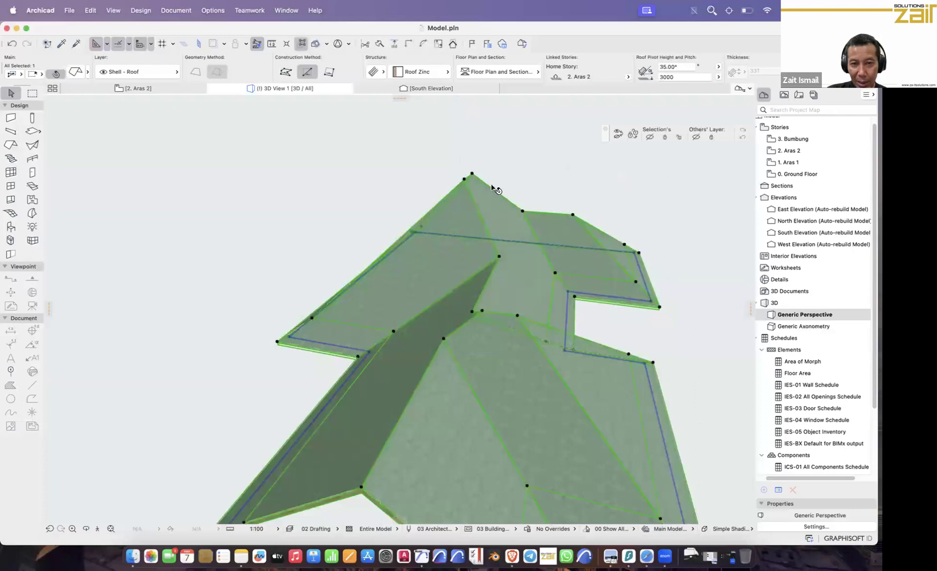
click(11, 44)
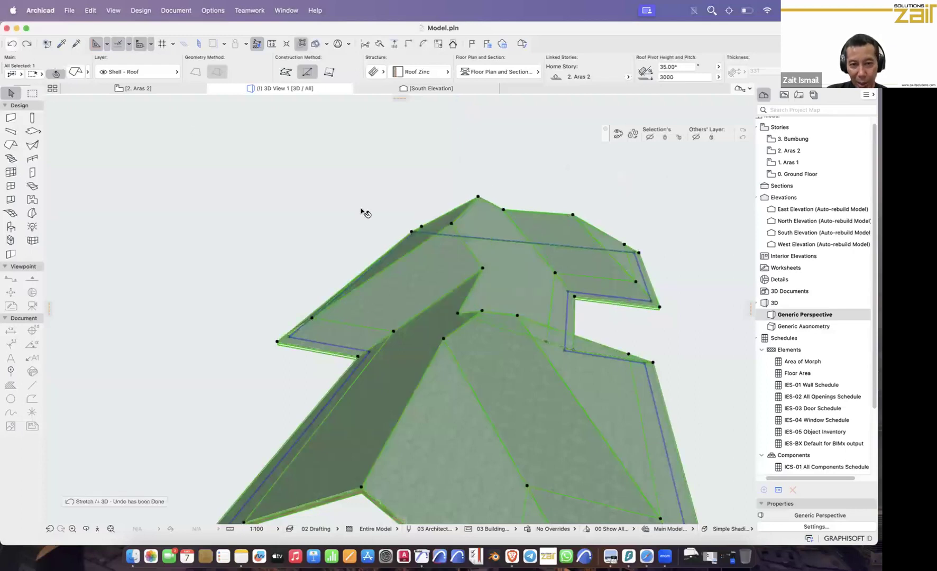
Step: Try to elevate the ridge node of the front projecting wing by about 3034 mm, and undo the change
click(517, 316)
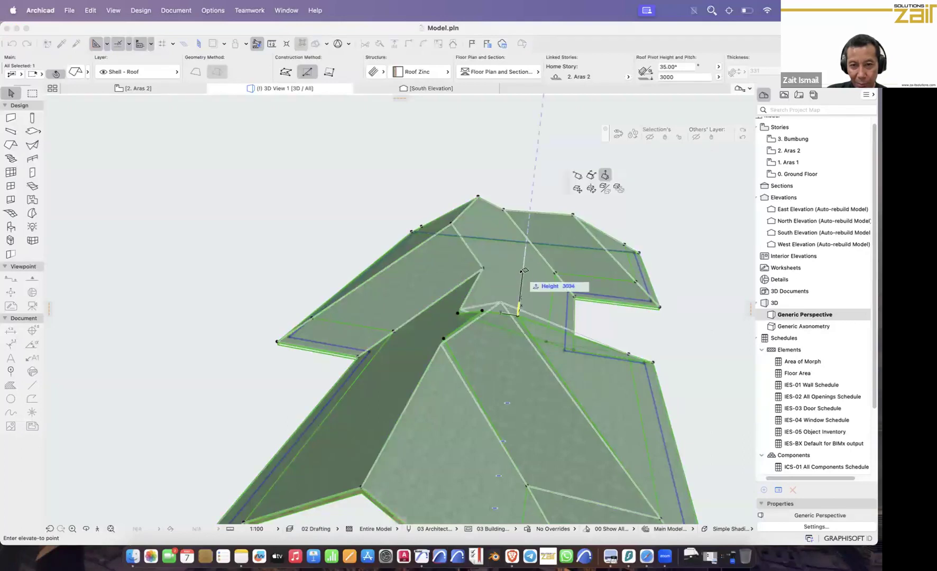
click(523, 271)
shift+middle_drag(533, 312, 388, 334)
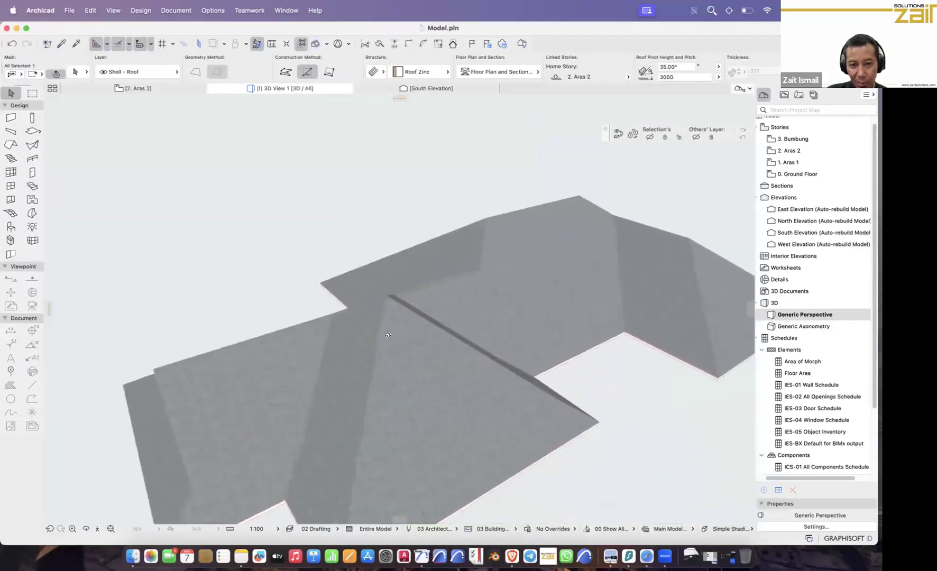
click(12, 43)
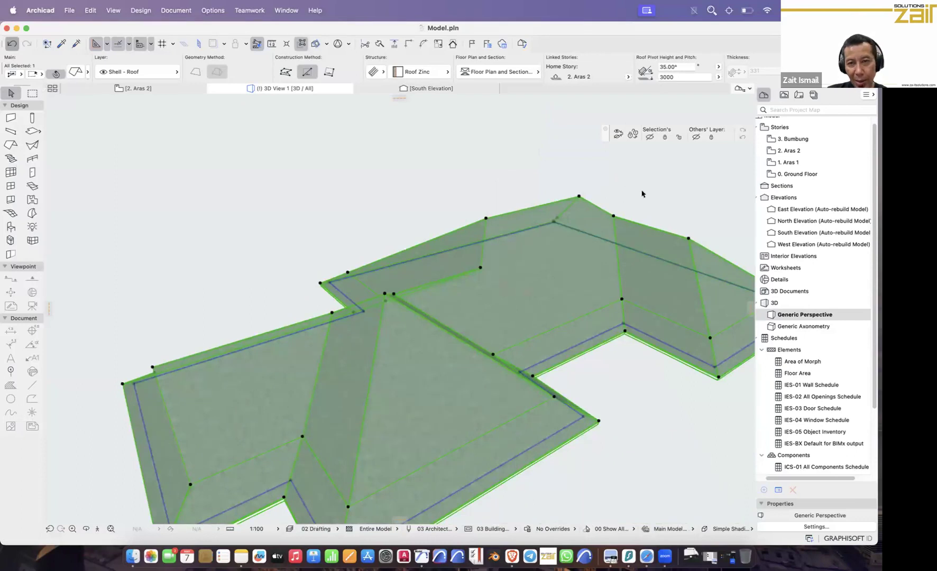
Step: Elevate the outer ridge-end node of the far projecting wing and inspect the reshaped roof from several sides
click(675, 234)
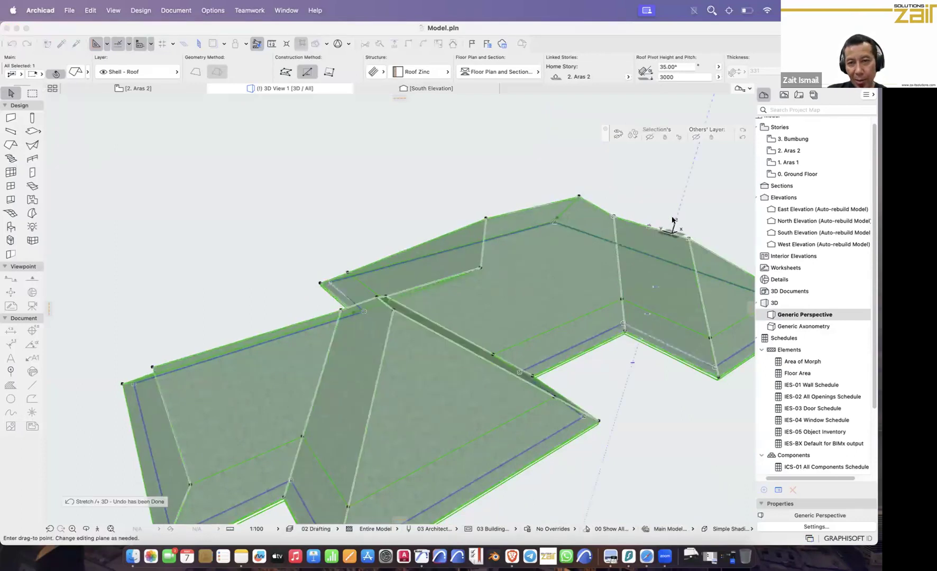
key(Escape)
click(689, 239)
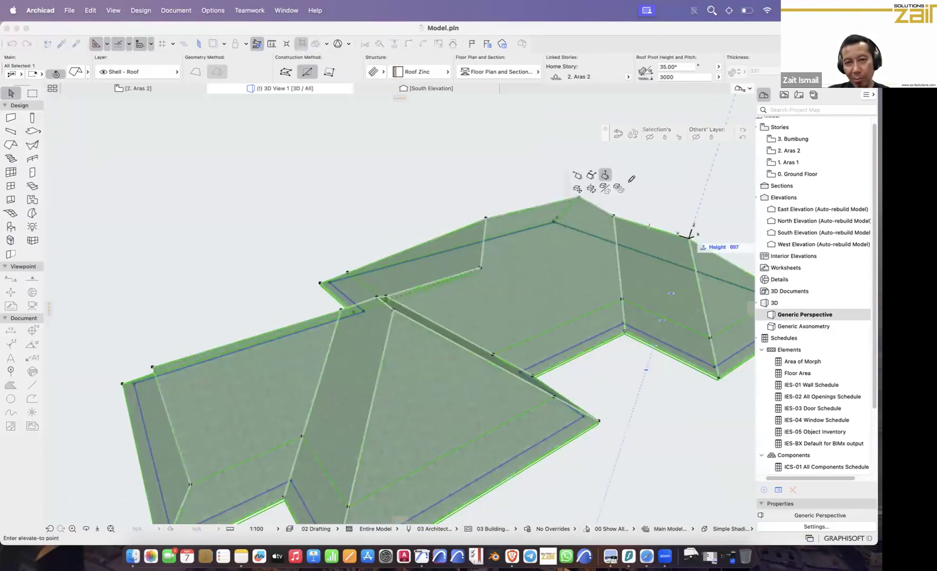
click(668, 214)
shift+middle_drag(668, 214, 585, 314)
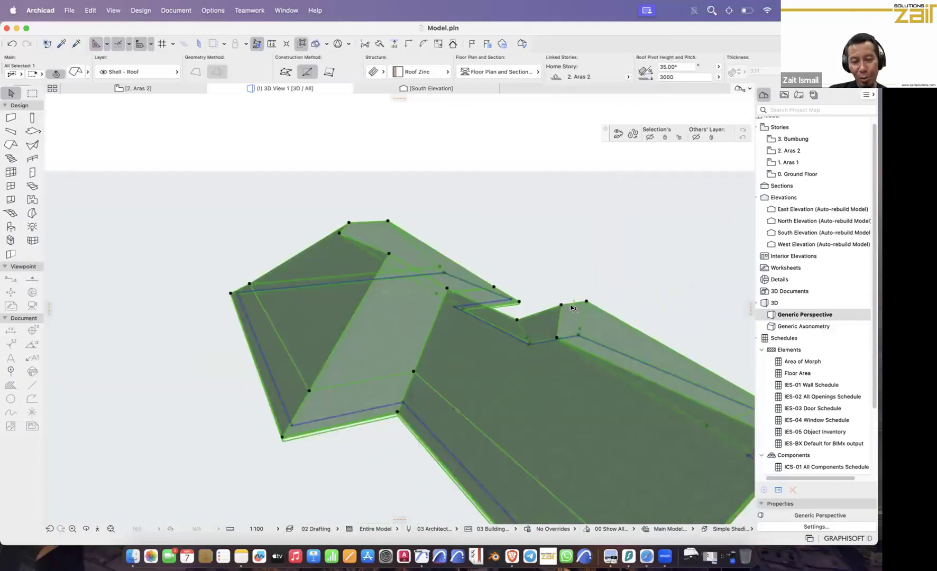
shift+middle_drag(593, 332, 484, 350)
shift+middle_drag(365, 368, 510, 291)
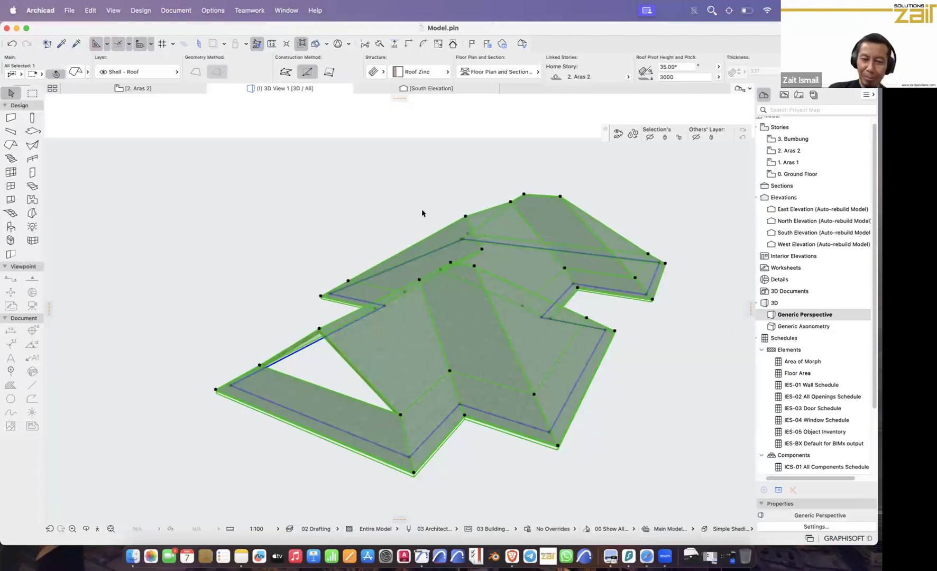
Step: Try deleting the large roof, undo the deletion and clear the selection
key(Delete)
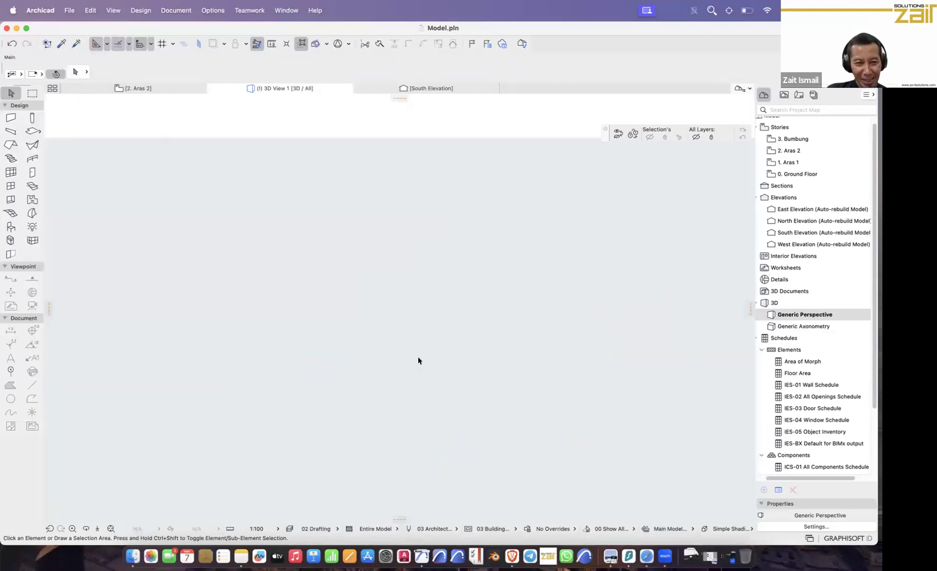
click(153, 89)
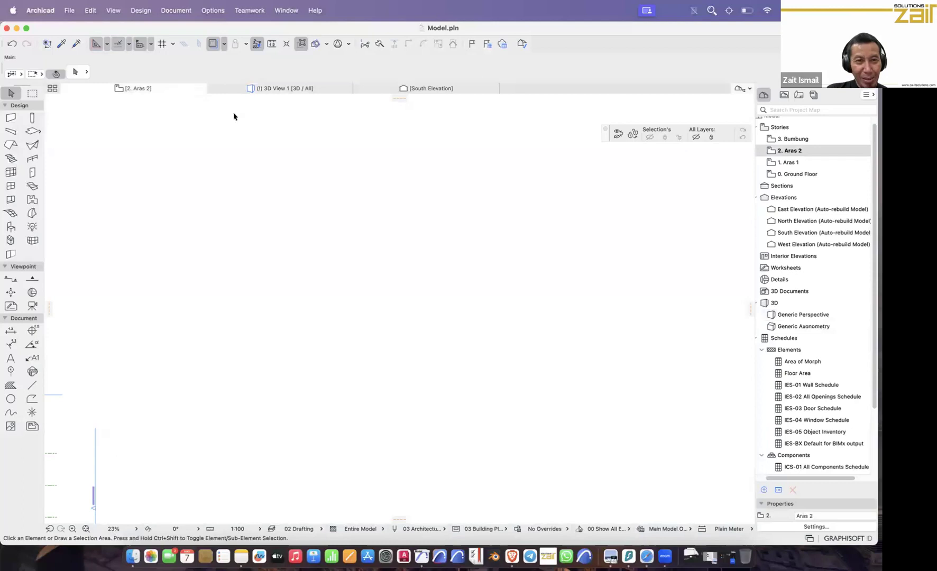
click(11, 43)
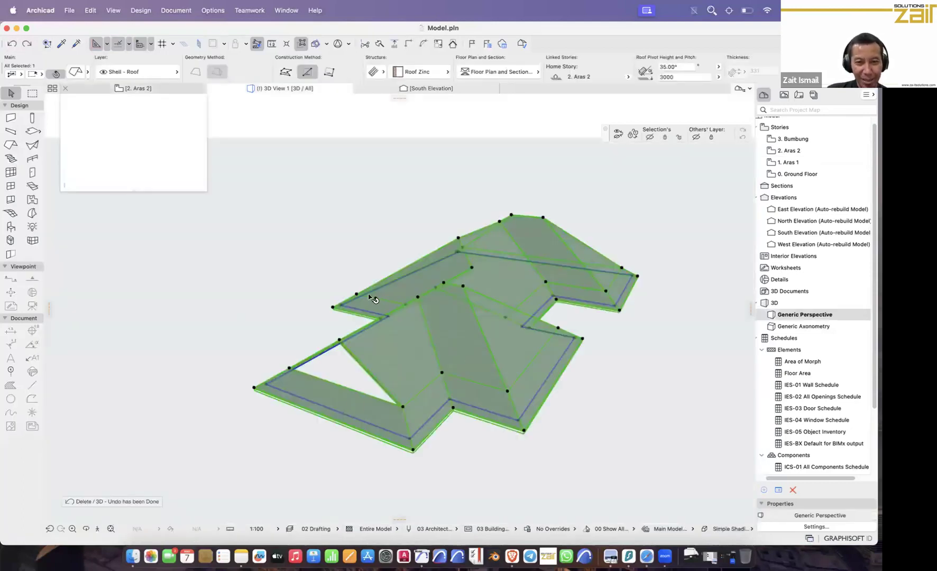
click(263, 235)
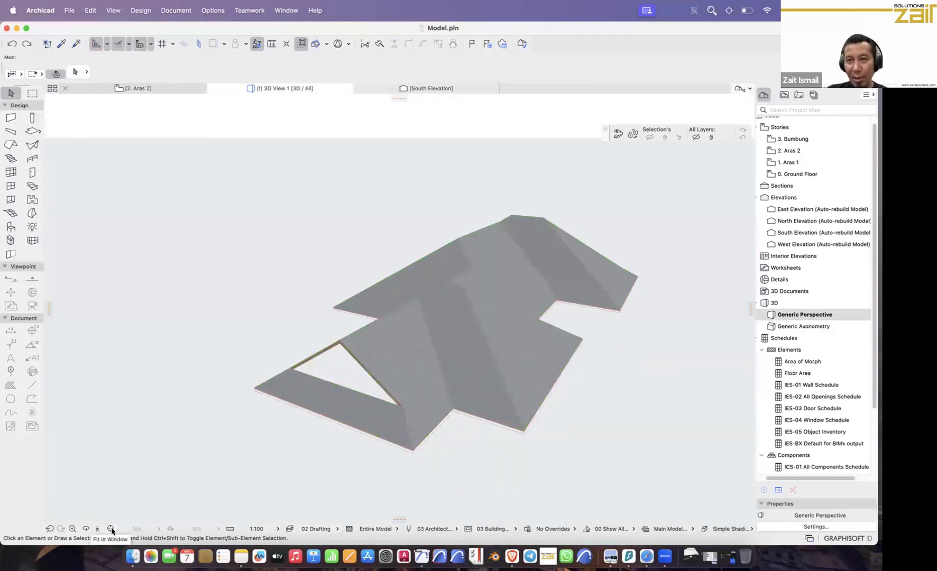
Step: In the Aras 2 floor plan, fit the drawing to view and move the large roof down alongside the gridded house
click(142, 90)
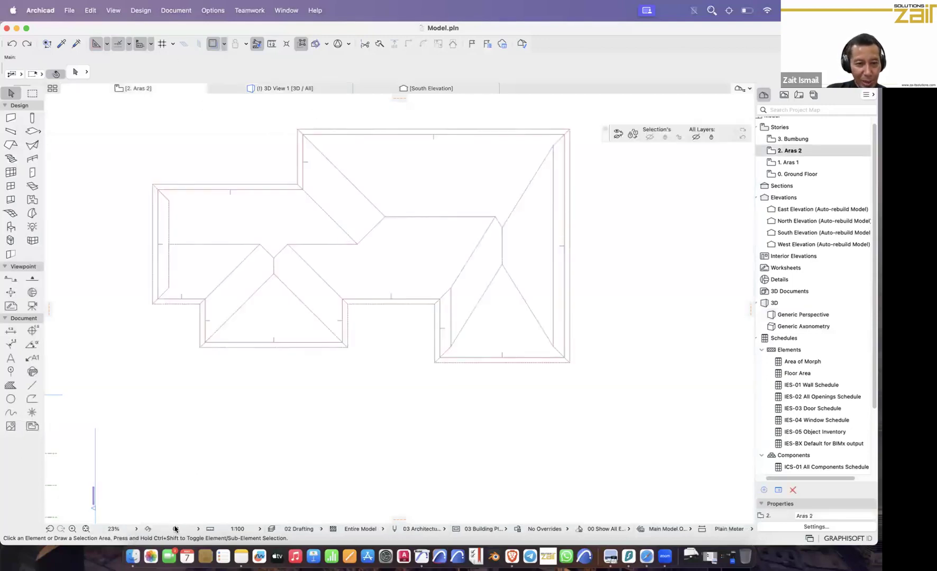
click(87, 529)
scroll(529, 223, right, 3)
scroll(529, 222, up, 2)
click(562, 224)
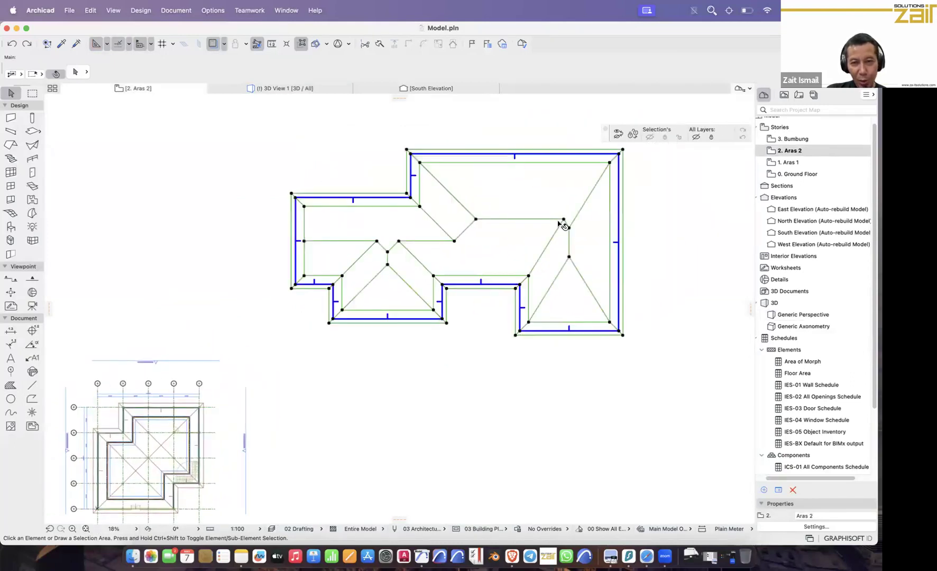
click(569, 259)
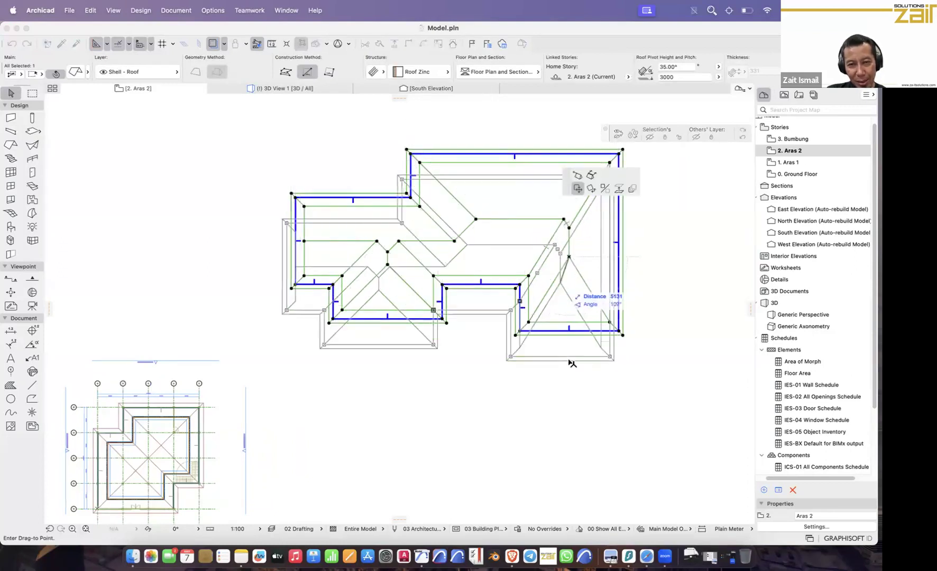
click(576, 409)
scroll(634, 247, down, 3)
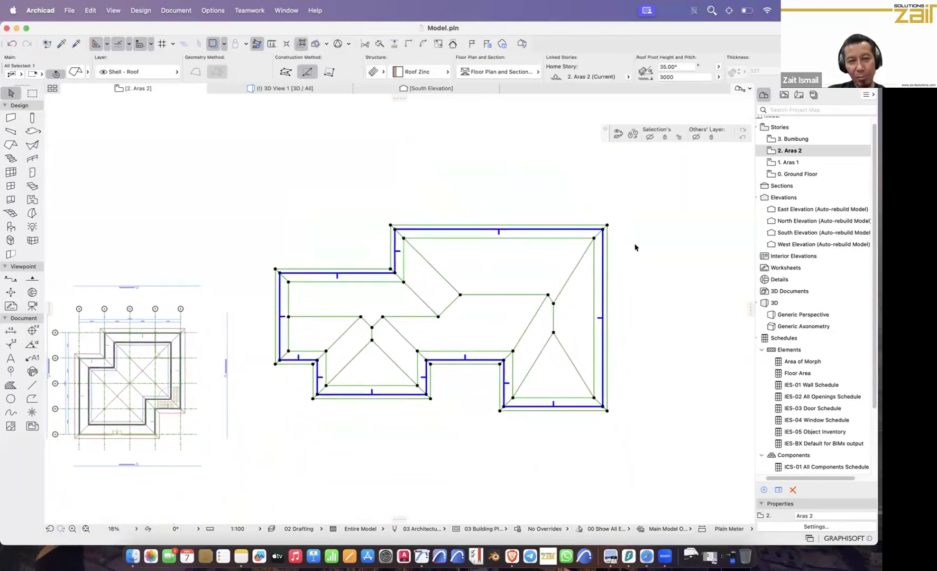
Step: Clear the roof selection and open the 3. Bumbung floor plan
click(624, 234)
scroll(566, 313, up, 3)
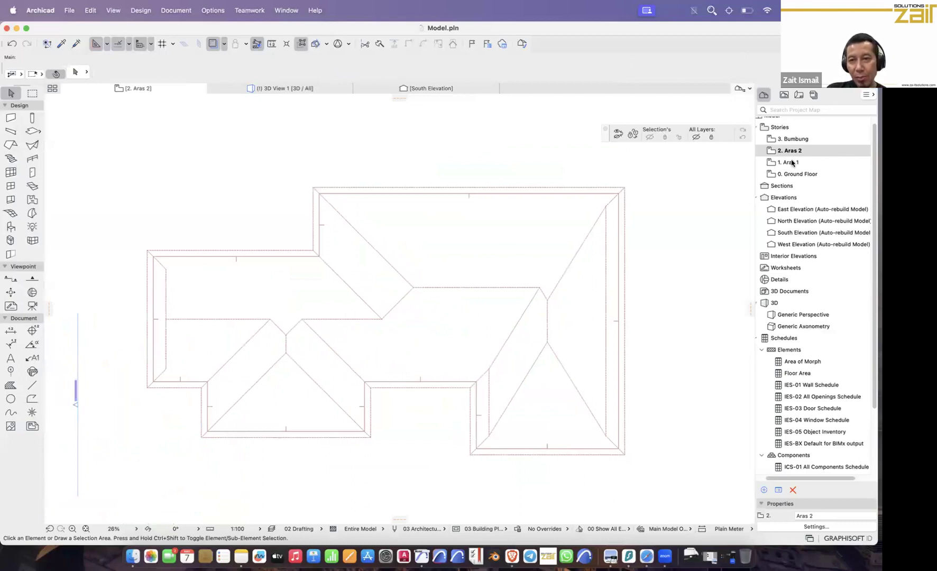
double_click(787, 140)
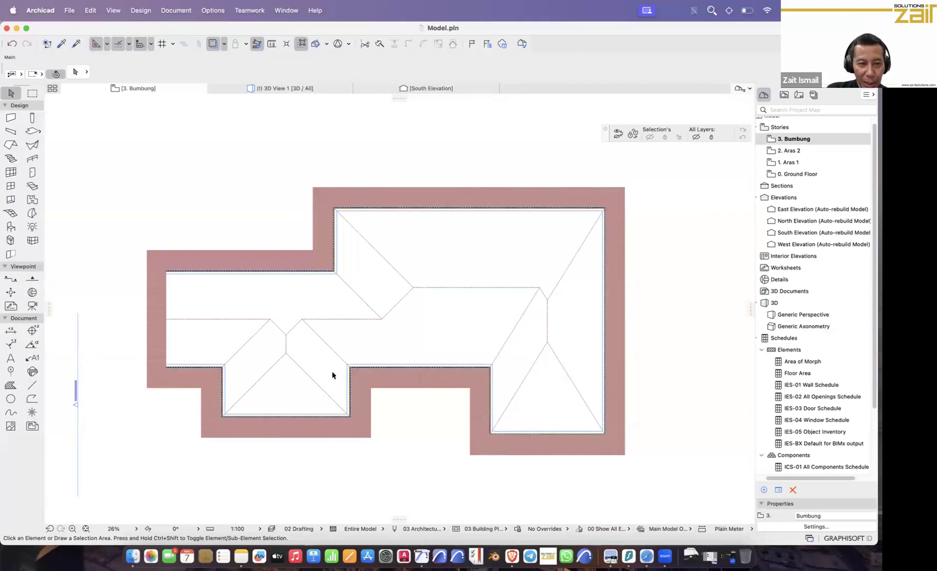
Step: Link the large stepped roof to home story 3. Bumbung and set its pivot line height to 0
scroll(334, 376, down, 3)
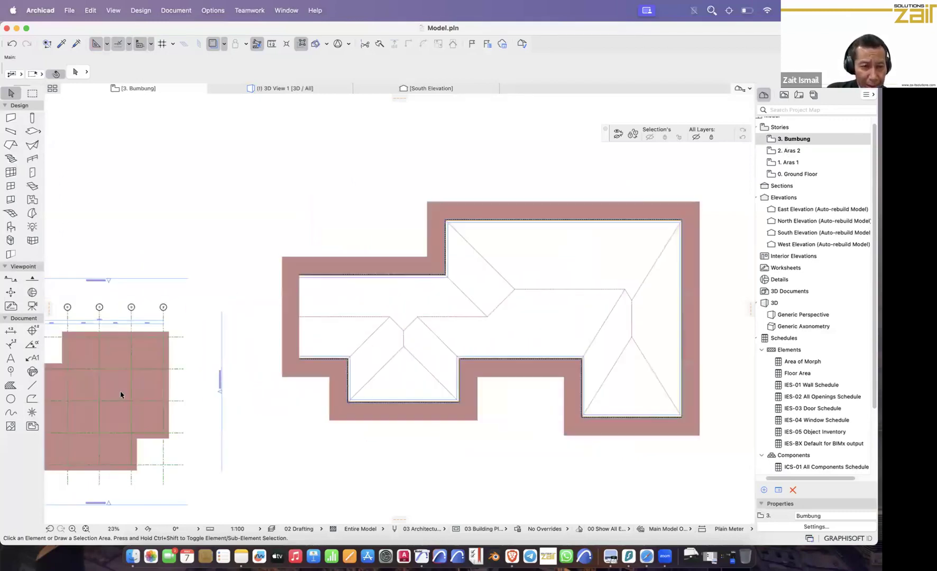
scroll(140, 386, up, 5)
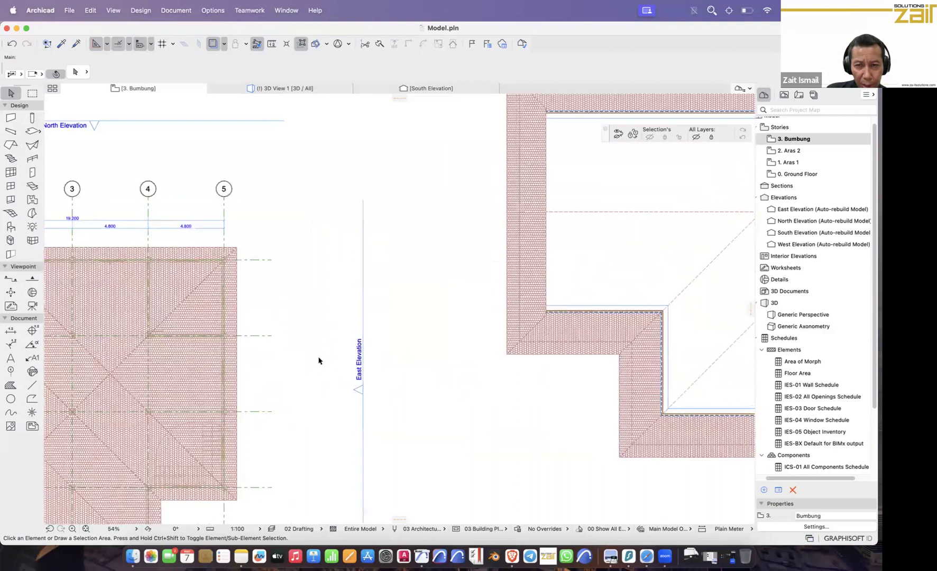
click(549, 263)
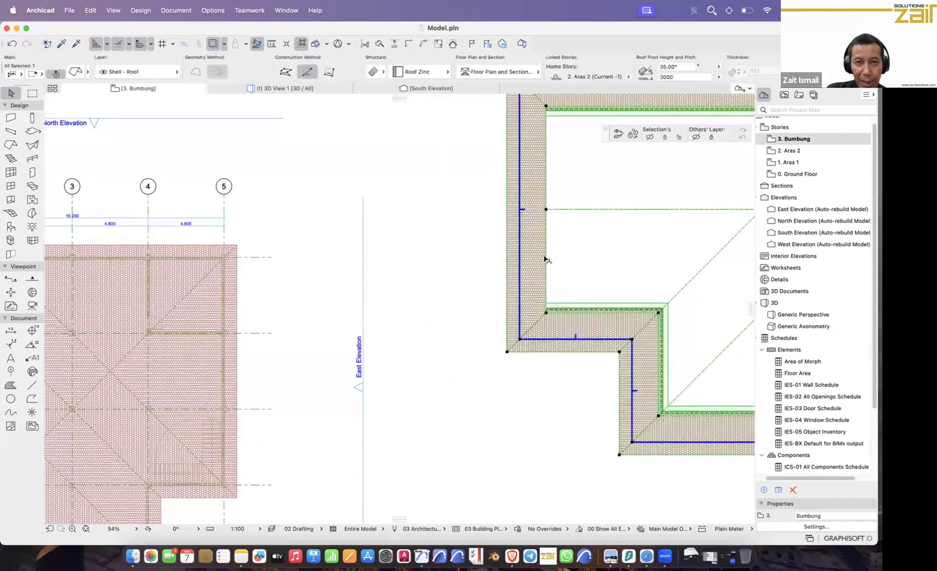
click(629, 77)
click(629, 79)
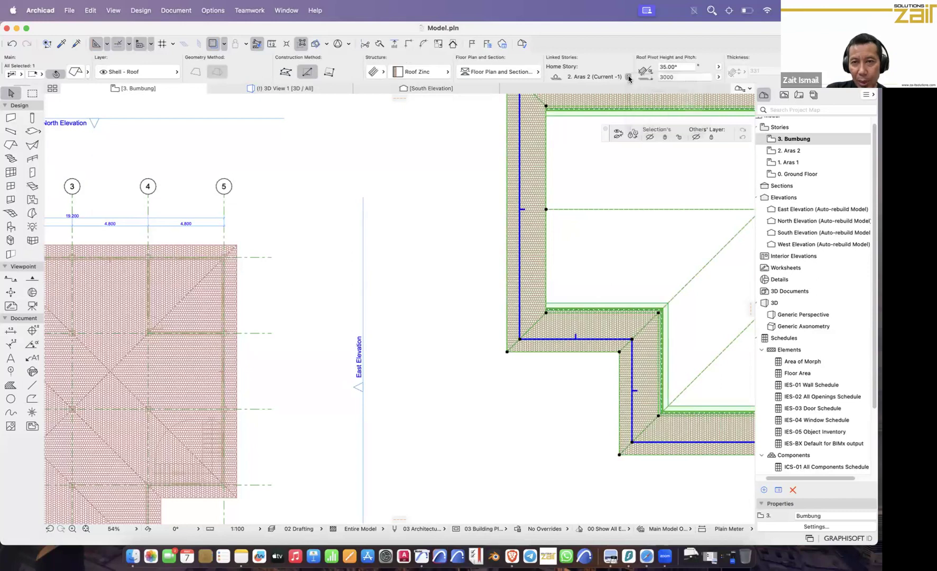
click(628, 77)
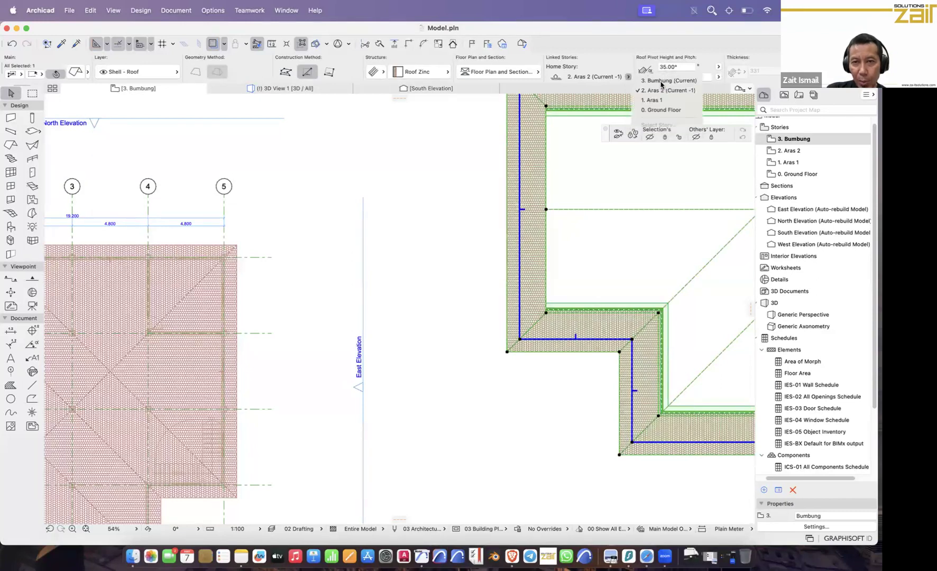
click(641, 77)
text(0)
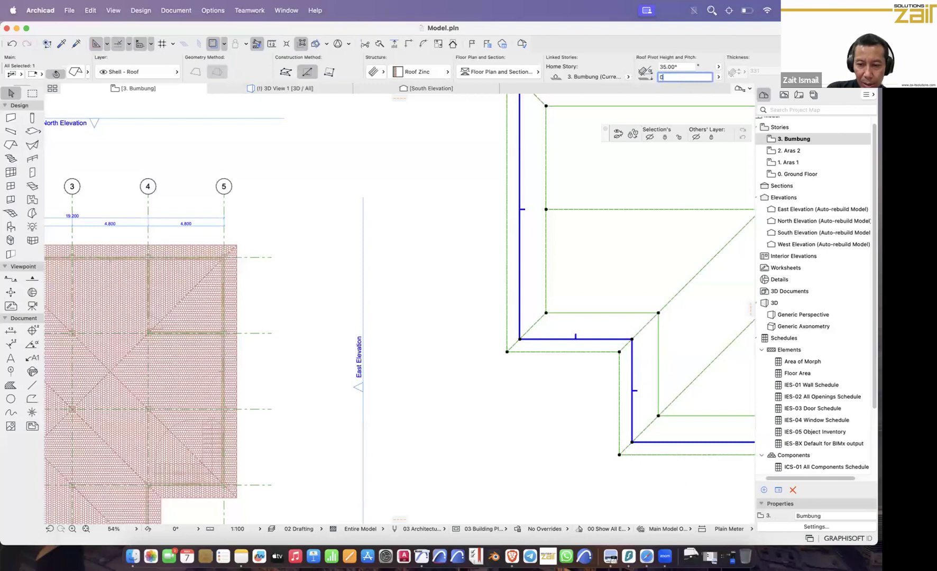
key(Return)
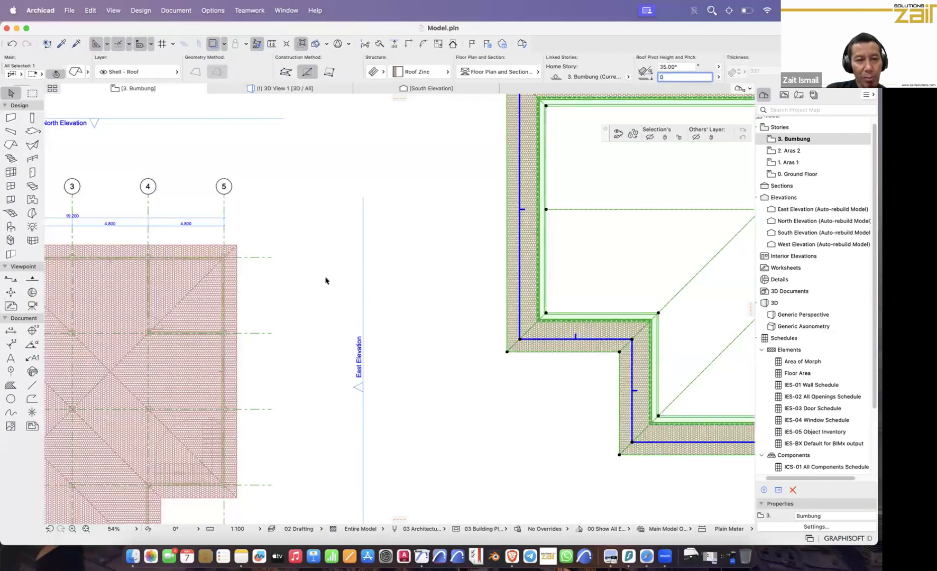
Step: Select the gridded house's roof to check its home story and pitch, and compare both roofs' plan display
click(239, 274)
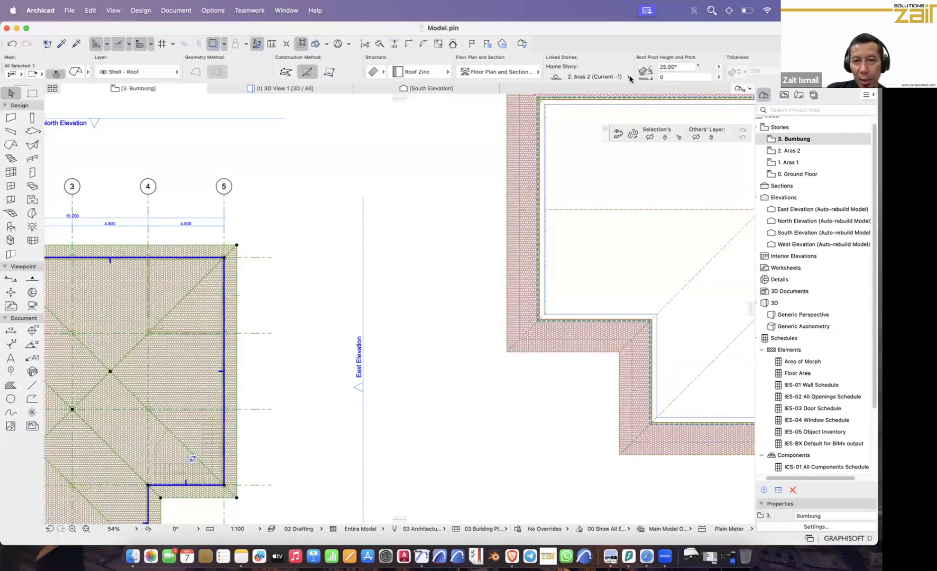
scroll(476, 305, down, 3)
scroll(314, 298, down, 2)
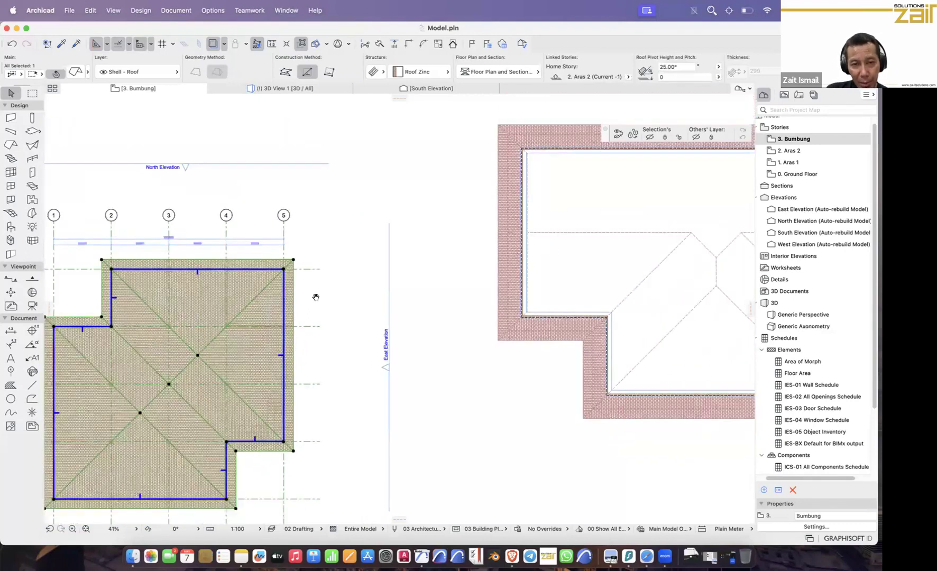
scroll(320, 317, up, 5)
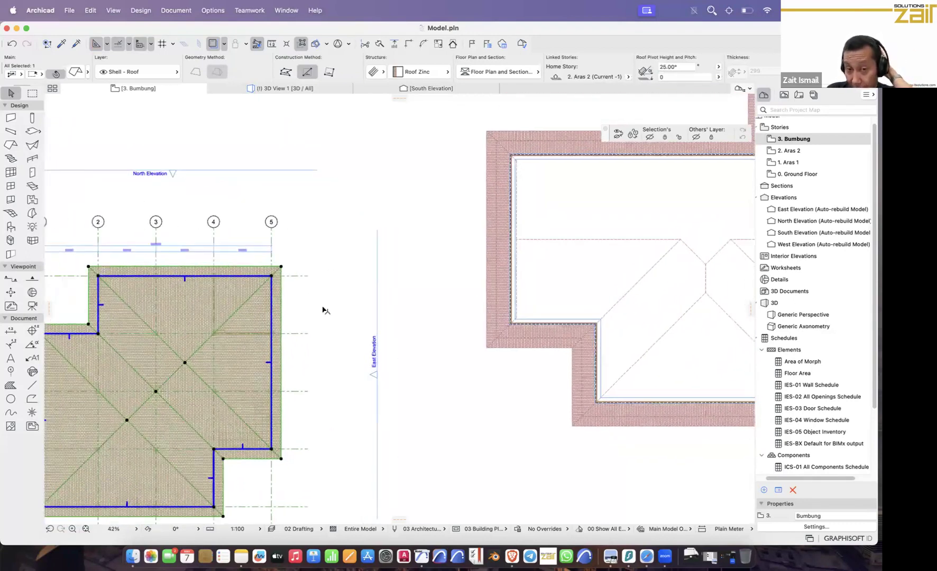
scroll(339, 316, right, 6)
scroll(338, 316, down, 5)
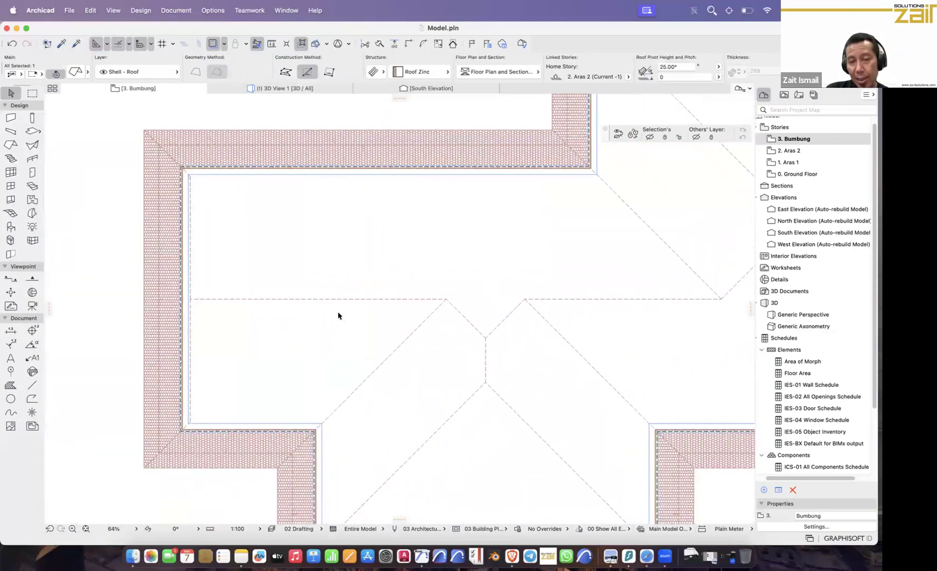
scroll(338, 316, down, 1)
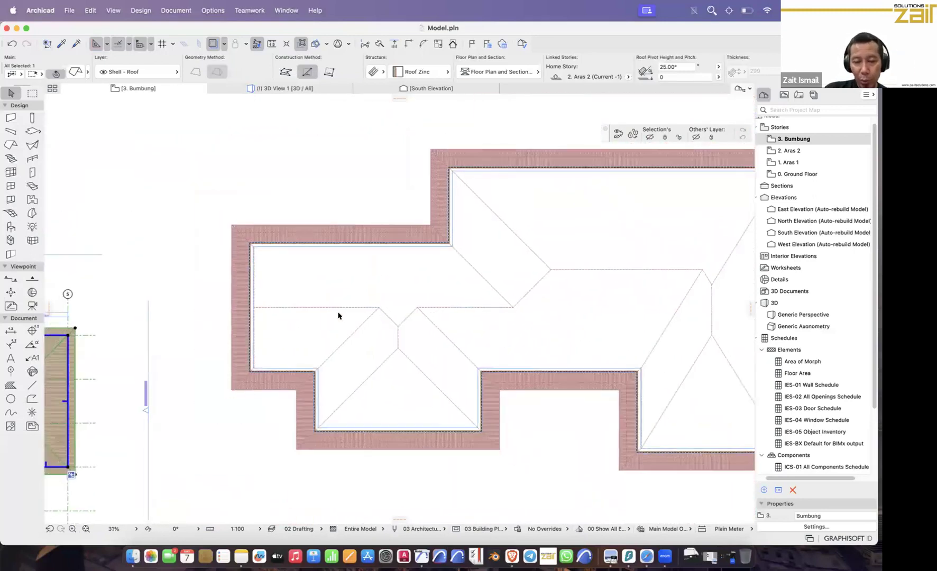
scroll(339, 316, up, 1)
scroll(338, 315, up, 2)
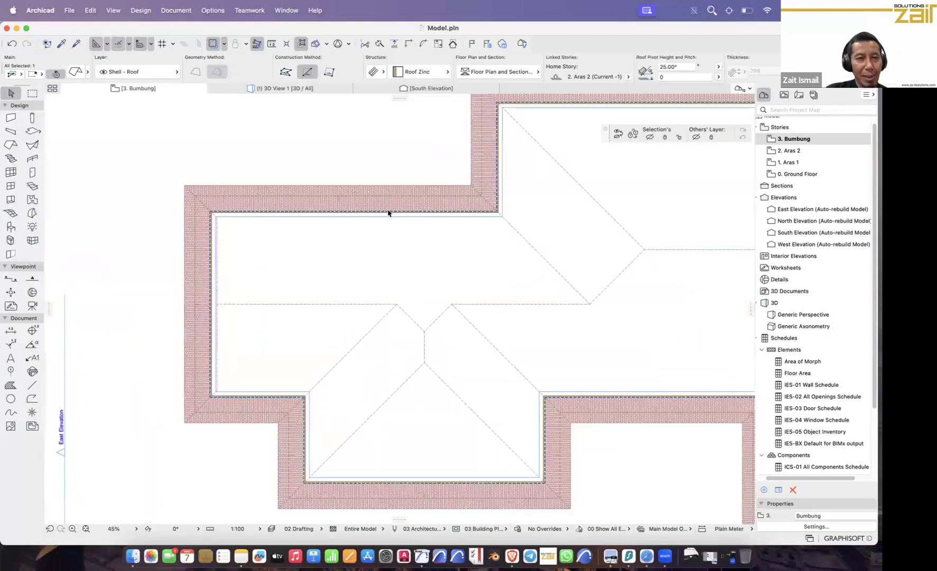
Step: Check the cut plane height for the current story in the Floor Plan Cut Plane Settings
click(182, 11)
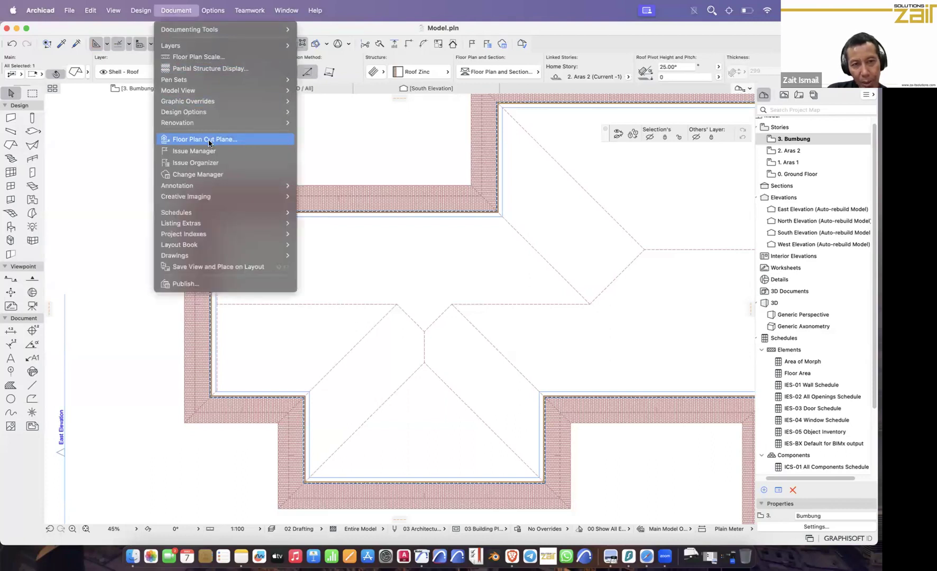
click(210, 140)
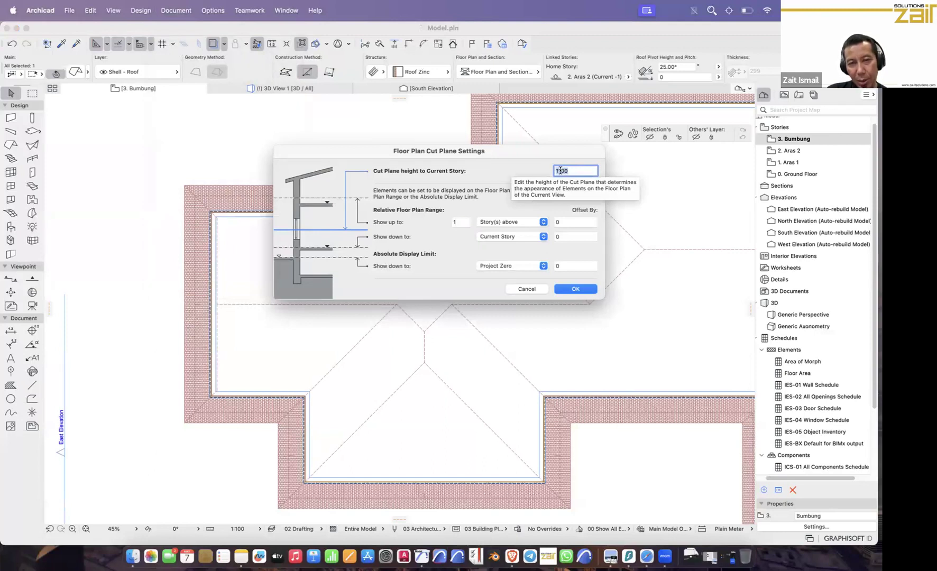
click(577, 289)
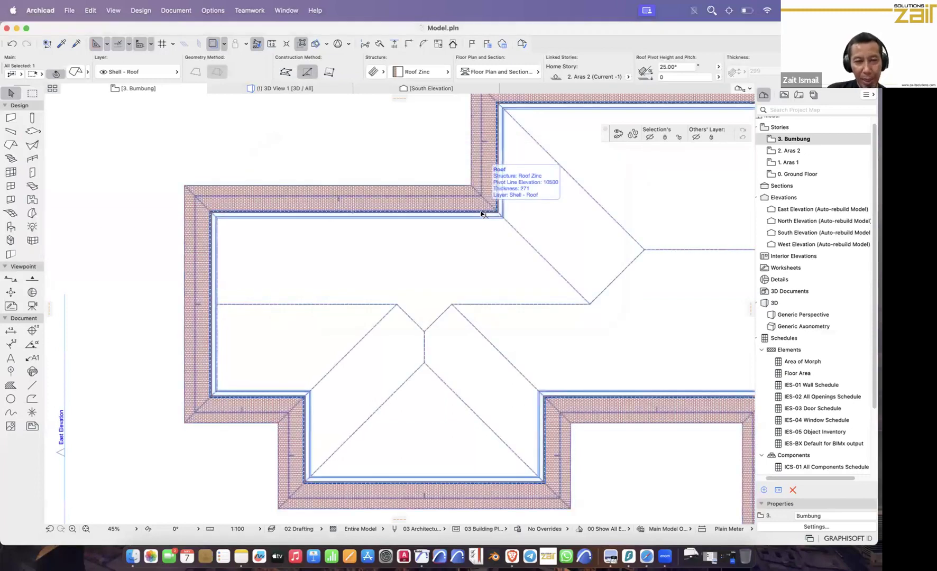
Step: Set the large stepped roof's floor plan display to Outlines Only and clear the selection
scroll(461, 266, down, 4)
middle_drag(355, 276, 324, 277)
scroll(362, 264, down, 2)
middle_drag(457, 211, 328, 225)
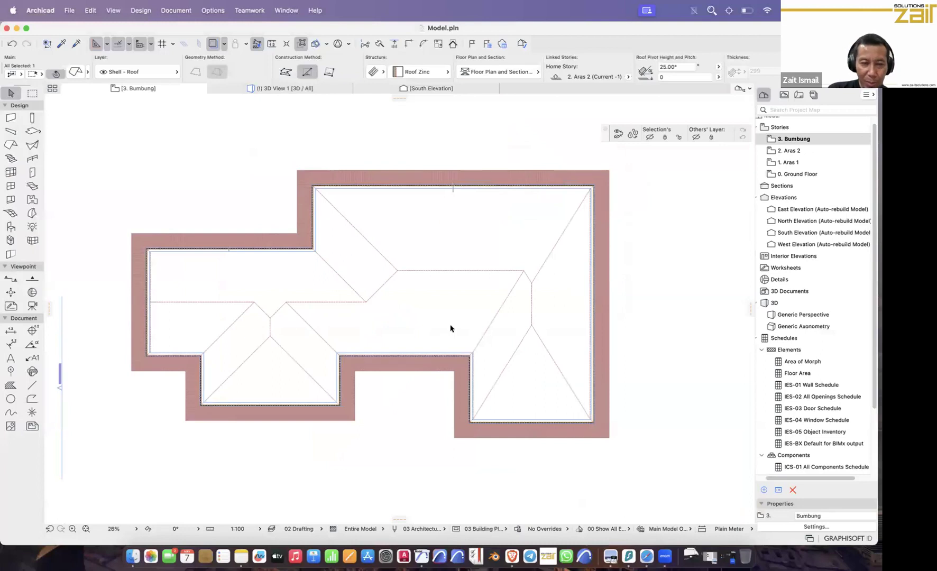
scroll(603, 349, up, 3)
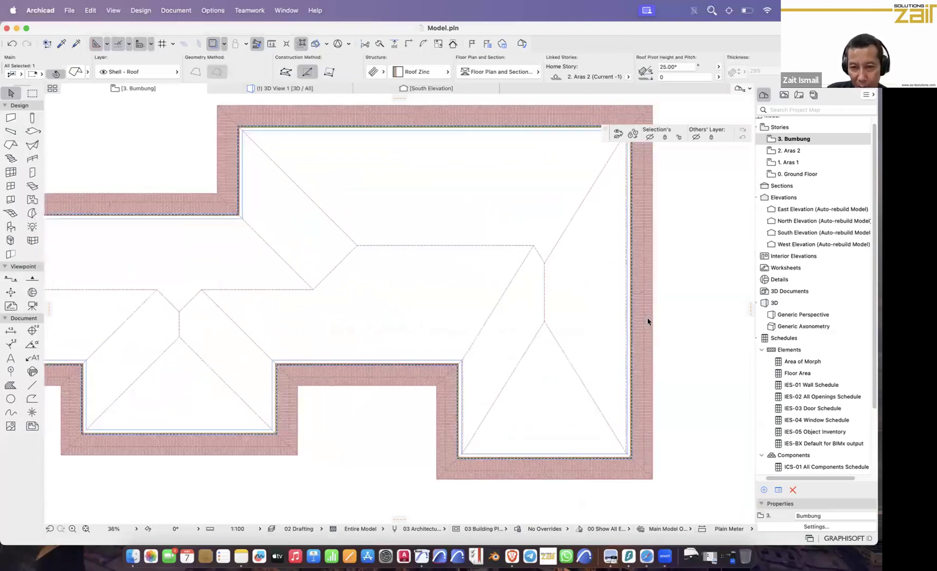
scroll(523, 286, down, 4)
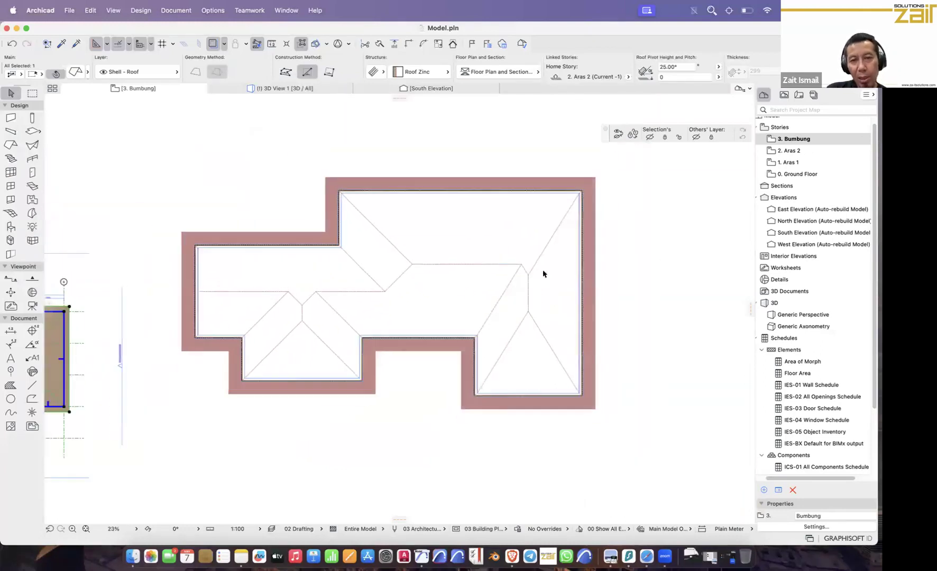
click(584, 237)
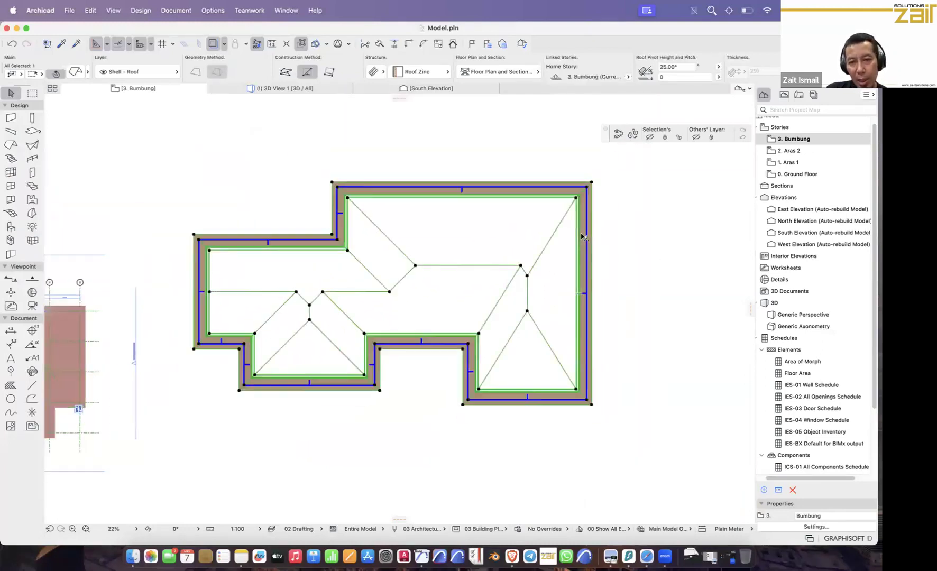
click(526, 73)
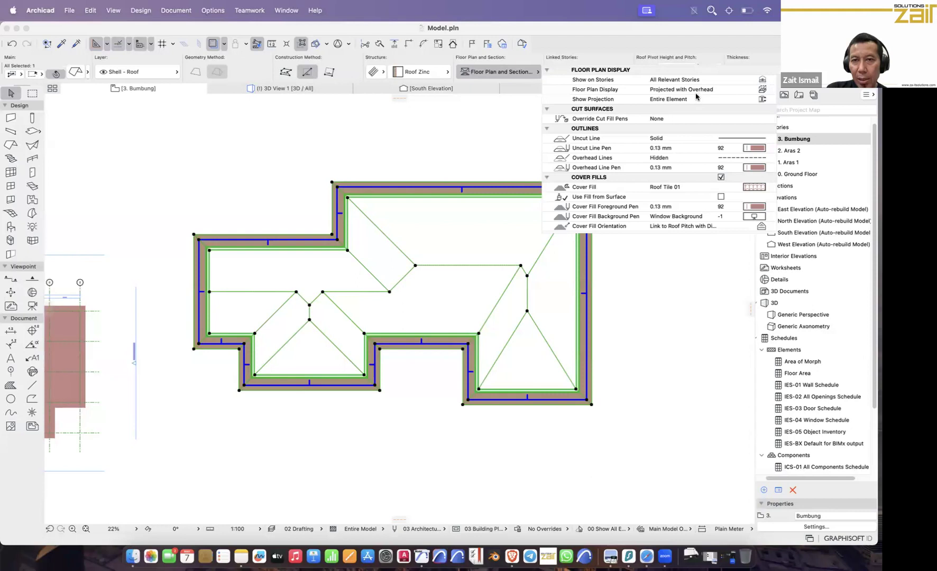
click(757, 91)
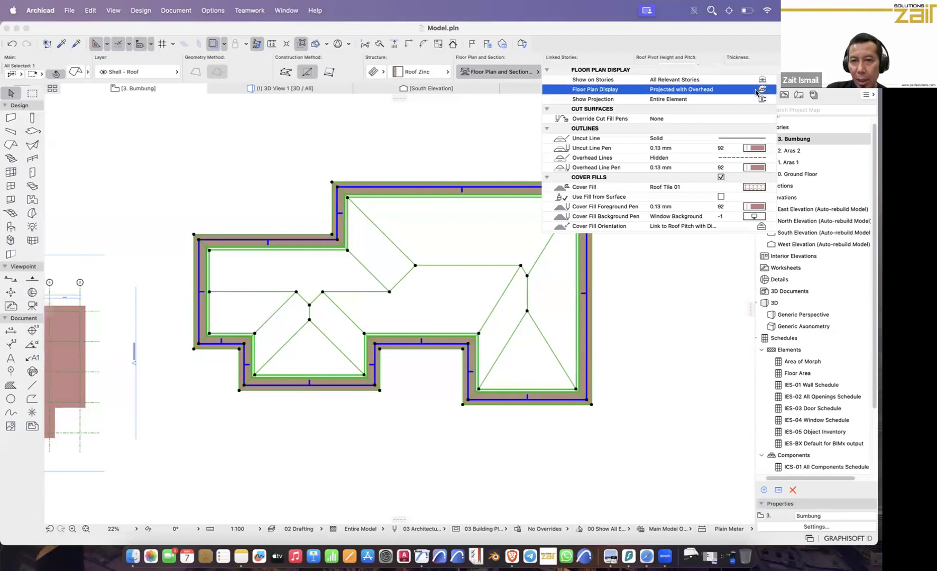
click(757, 92)
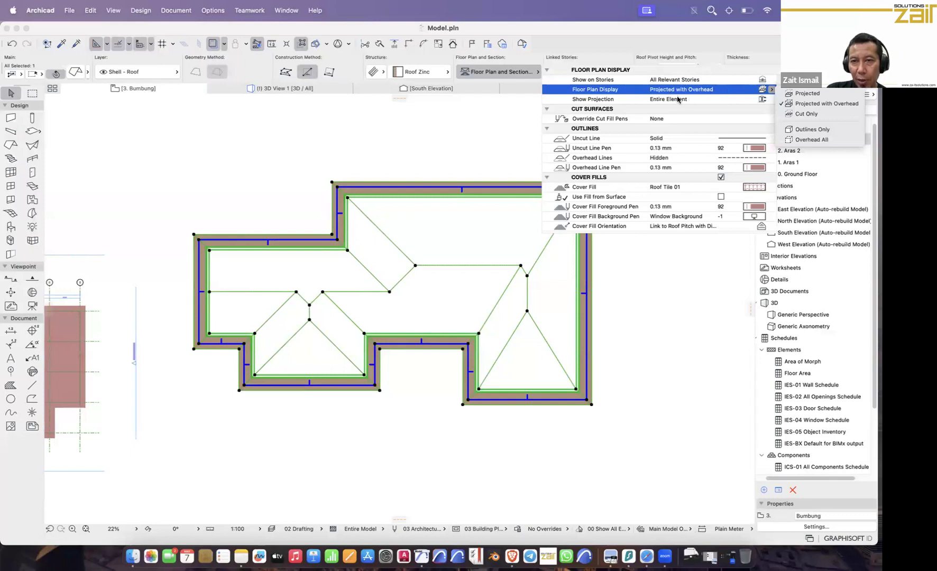
click(808, 129)
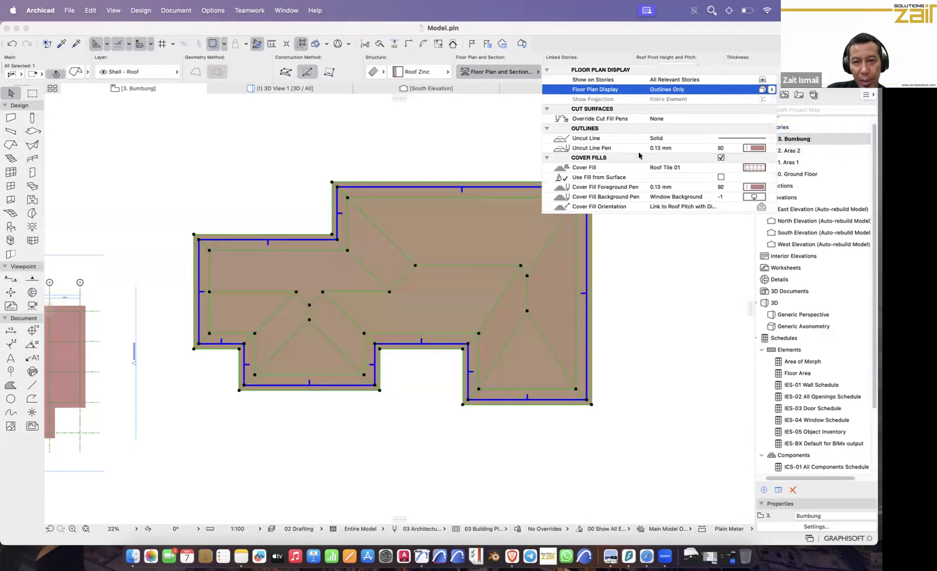
click(456, 161)
Step: Examine the large roof's tile fill, ridges and hips across the whole outline in the Bumbung plan
scroll(360, 288, up, 5)
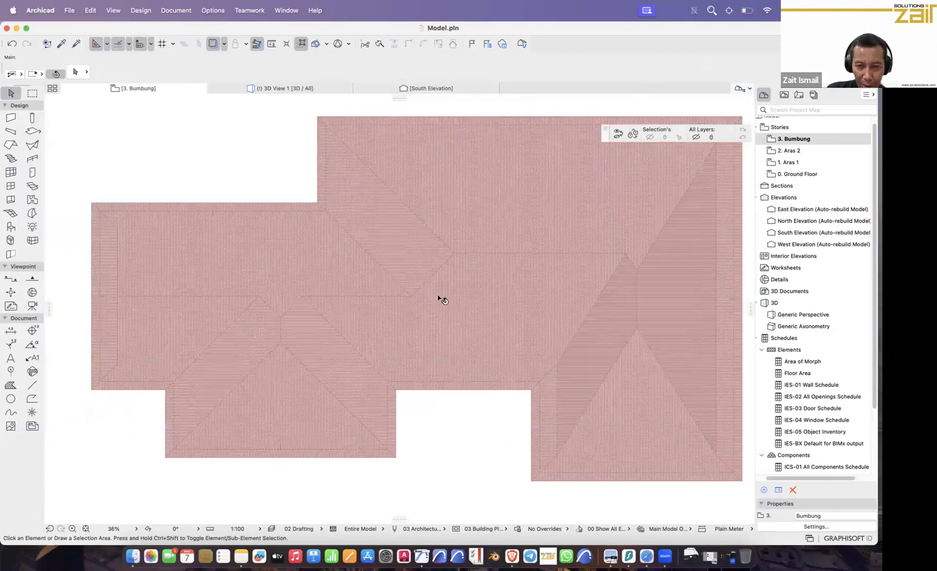
scroll(441, 299, up, 2)
scroll(312, 296, down, 3)
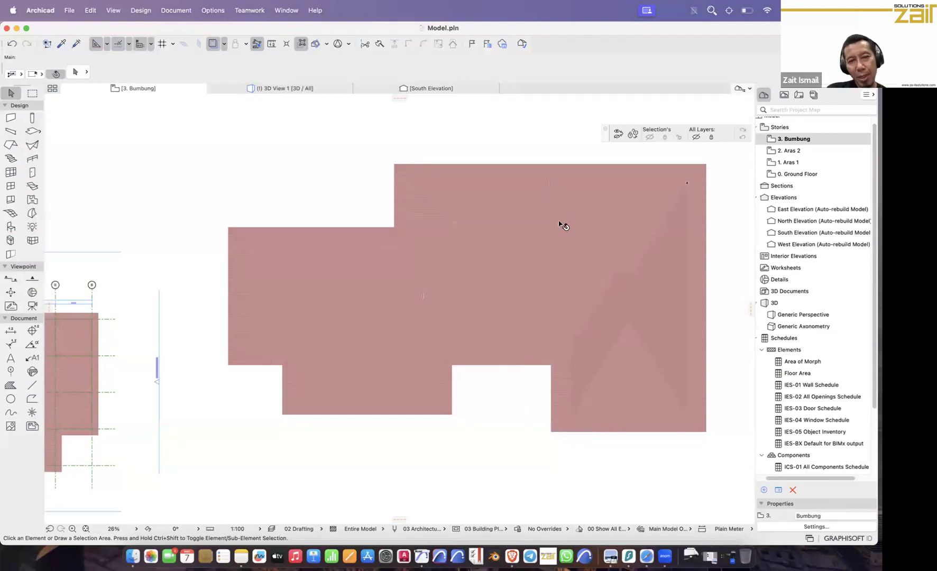
scroll(573, 241, up, 2)
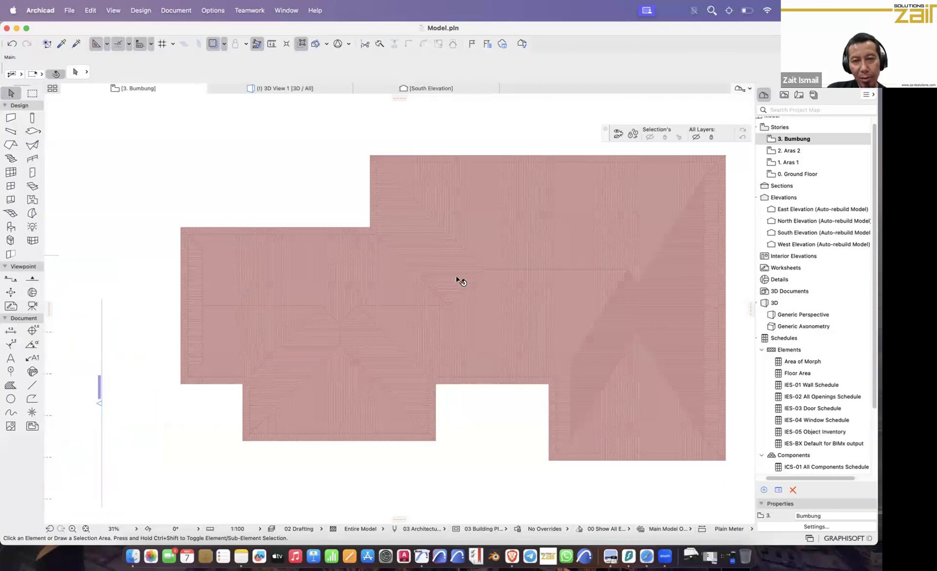
scroll(460, 278, up, 2)
scroll(495, 242, up, 1)
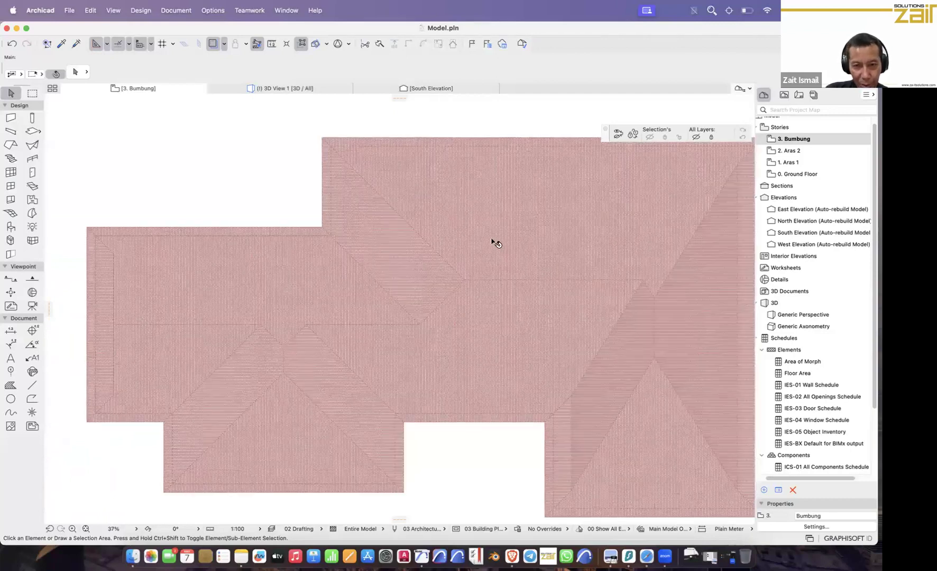
scroll(460, 231, up, 1)
scroll(309, 267, down, 2)
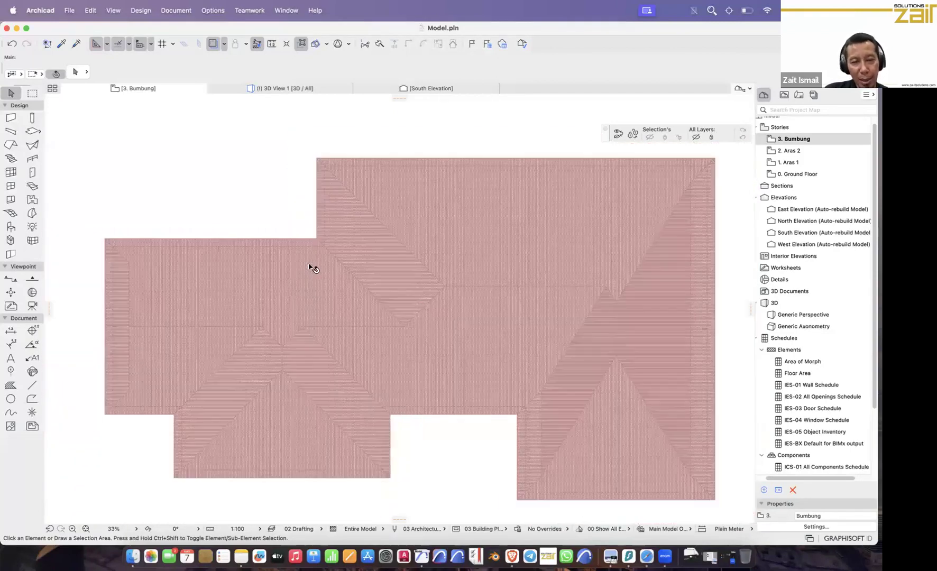
scroll(478, 299, down, 3)
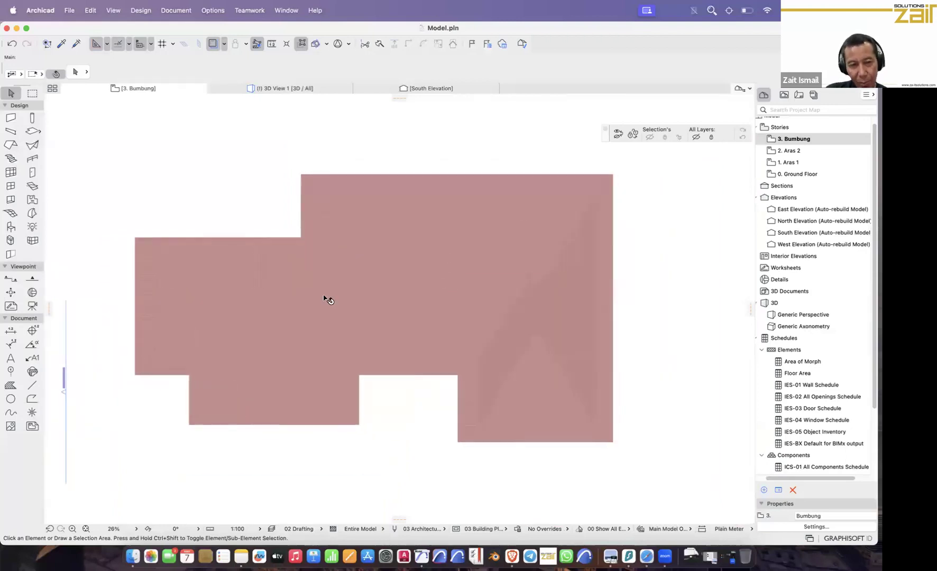
scroll(333, 297, up, 2)
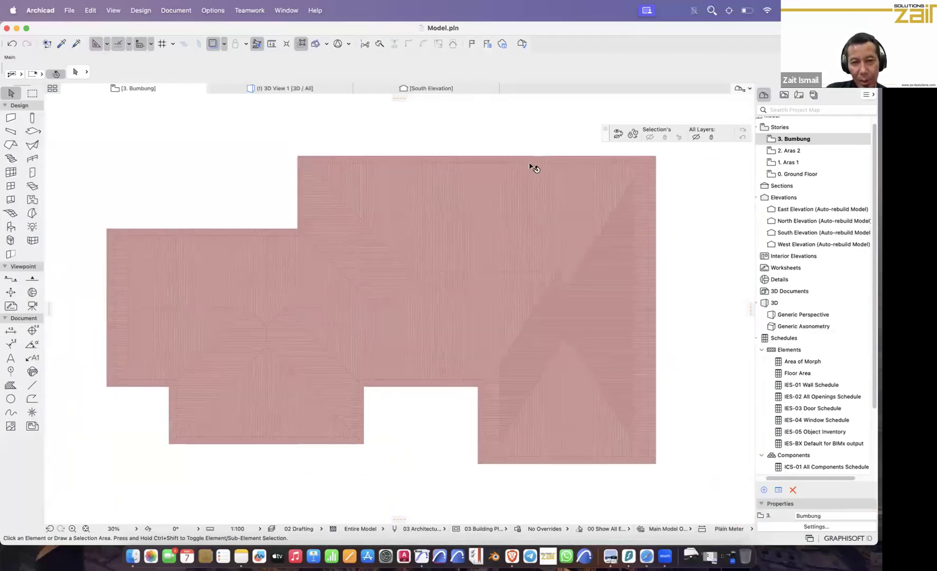
scroll(492, 185, up, 1)
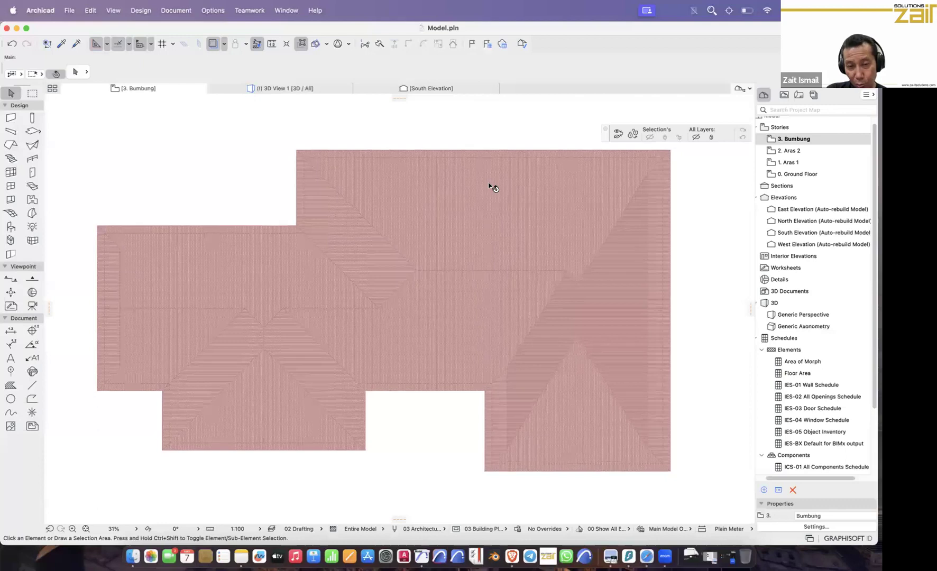
scroll(493, 188, left, 2)
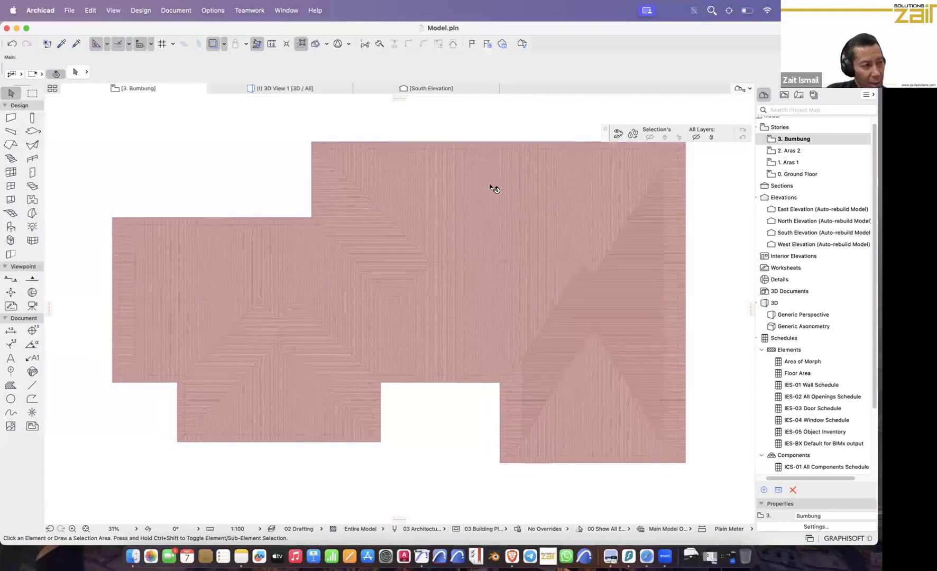
Step: Set the eaves overhang offset of the large stepped roof to 1000
scroll(493, 188, left, 2)
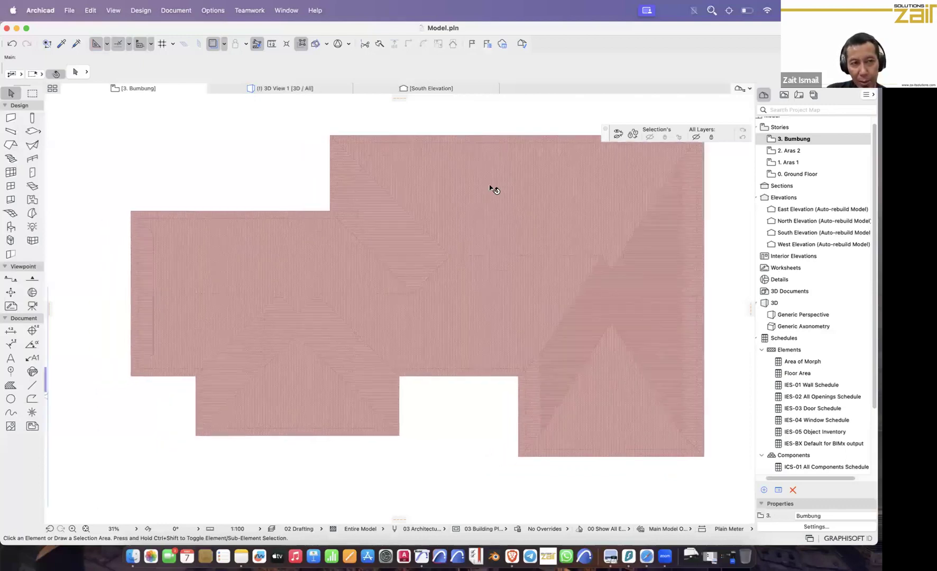
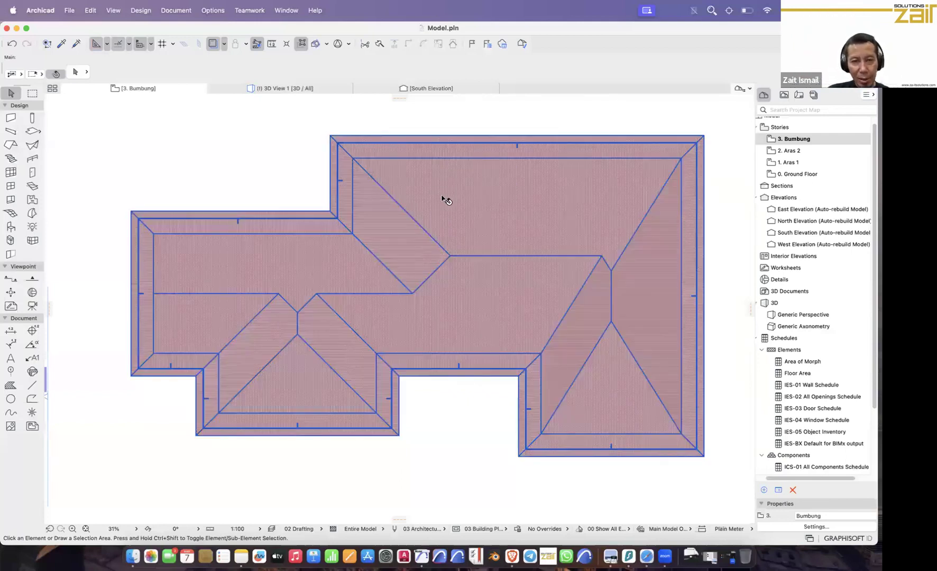
click(385, 190)
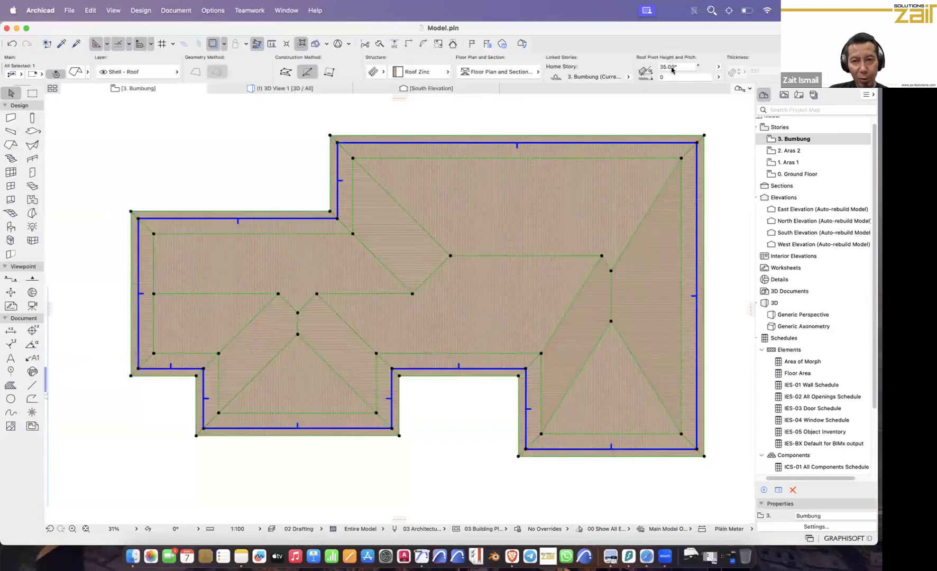
scroll(654, 81, right, 3)
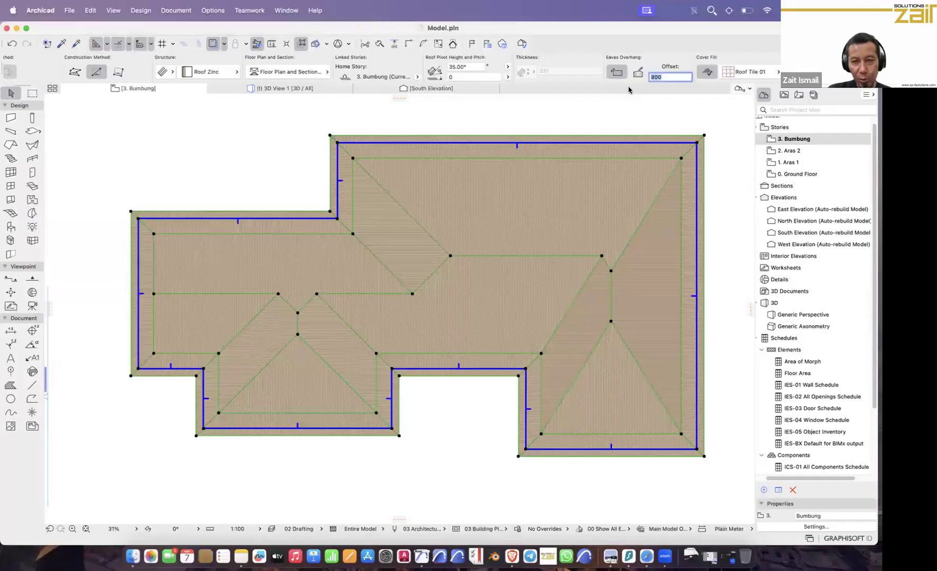
text(1000)
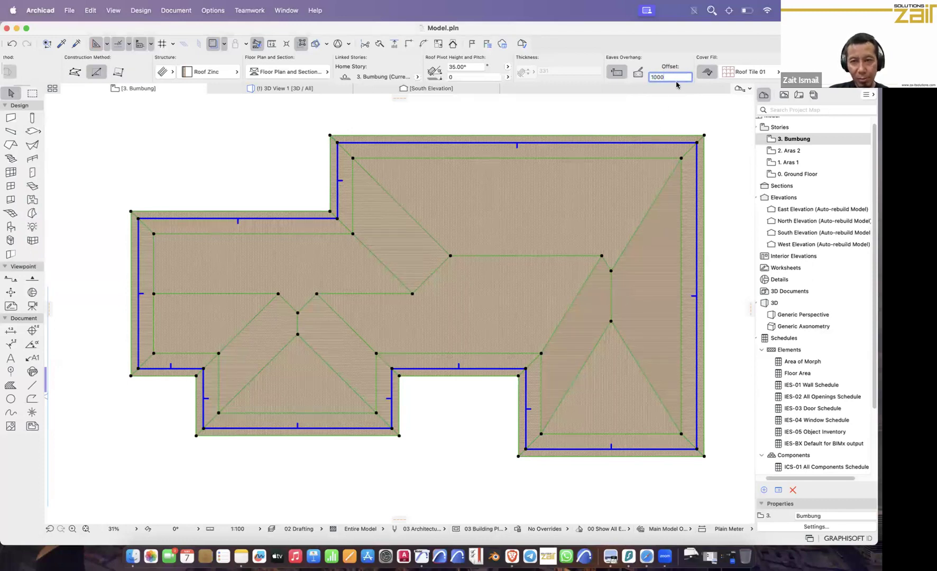
key(Return)
click(492, 253)
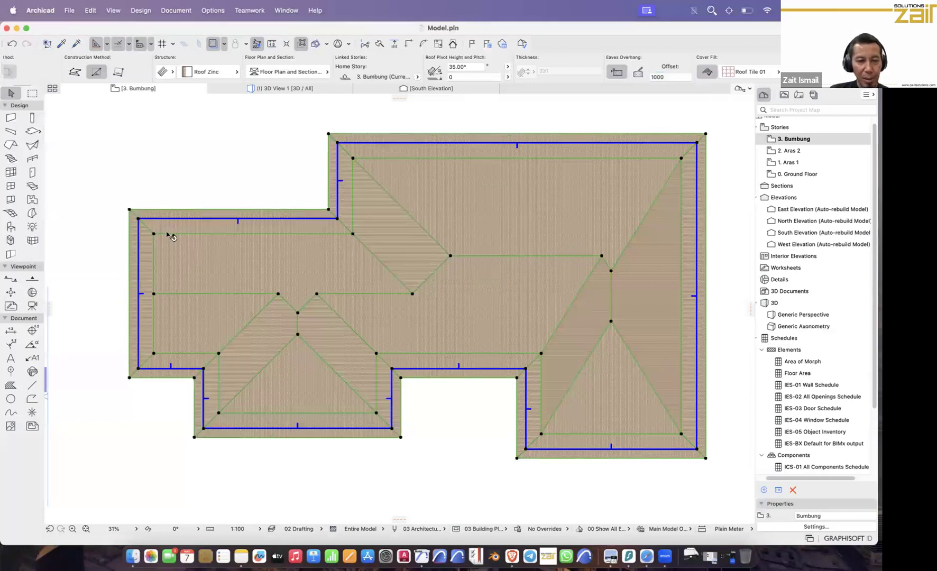
Step: Start RoofMaker's Roof Wizard for the selected roof and set the rafter cross section to 75 wide by 150 high
scroll(153, 230, up, 2)
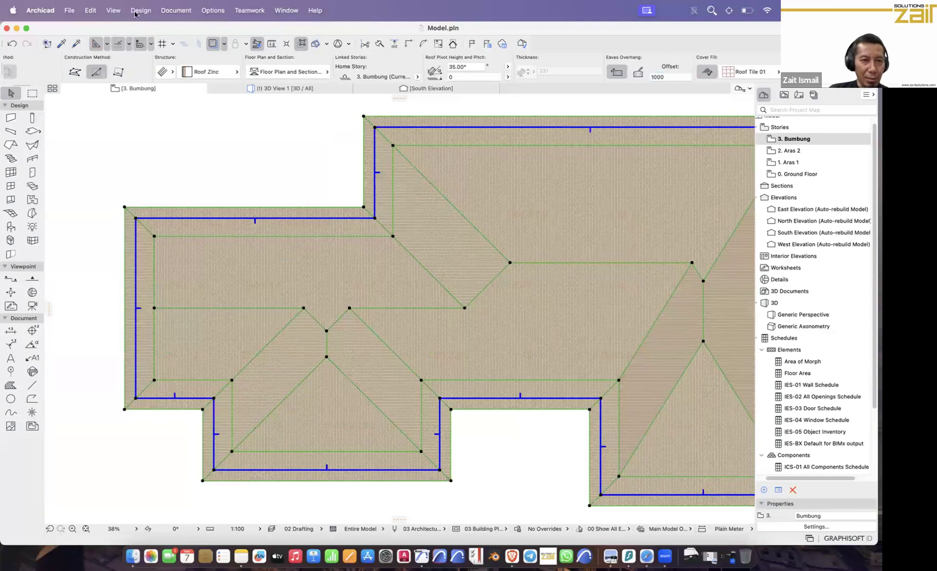
scroll(139, 13, down, 1)
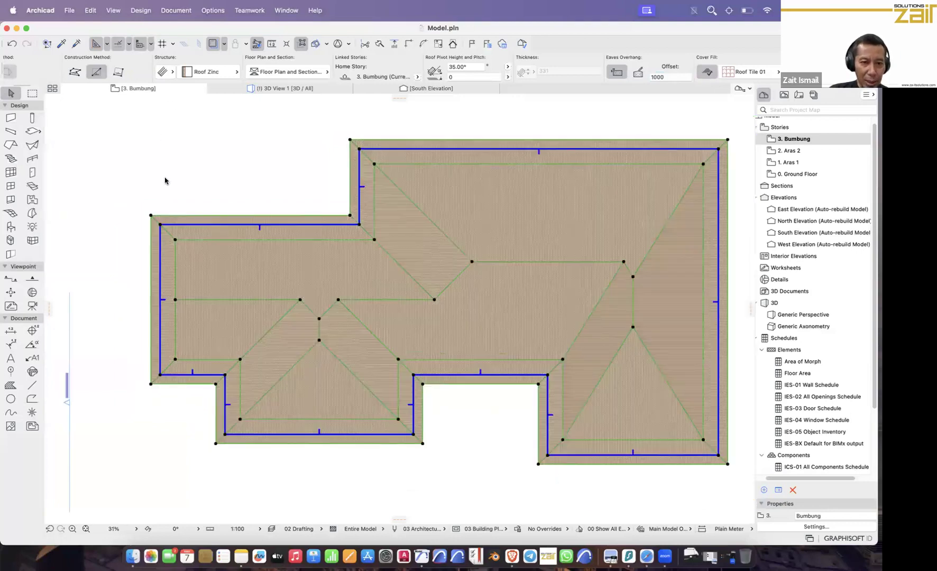
click(141, 10)
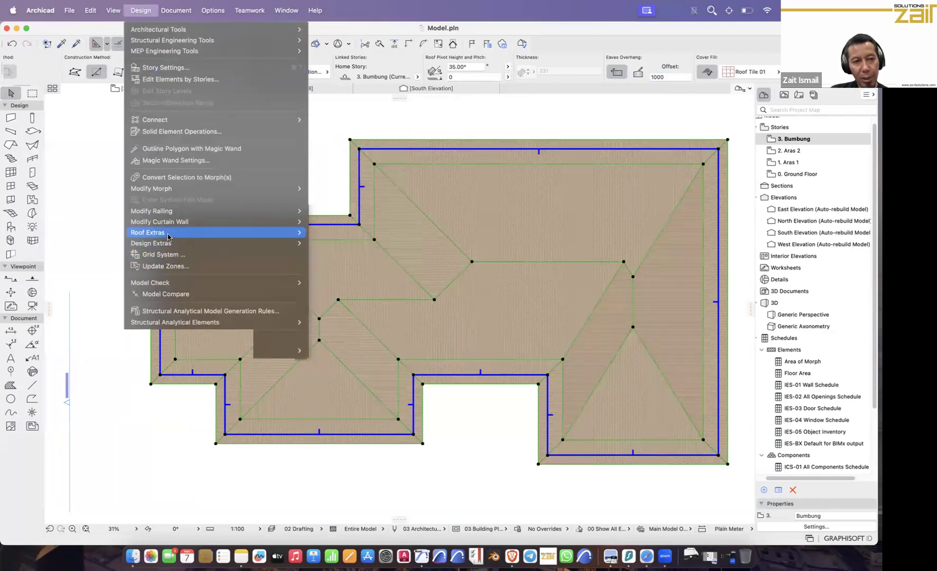
mouse_move(168, 237)
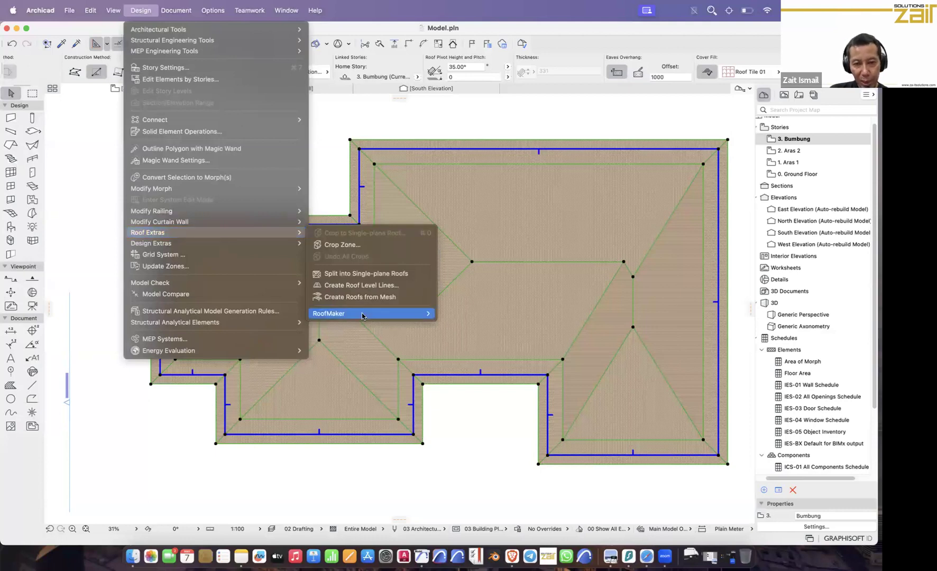
mouse_move(415, 316)
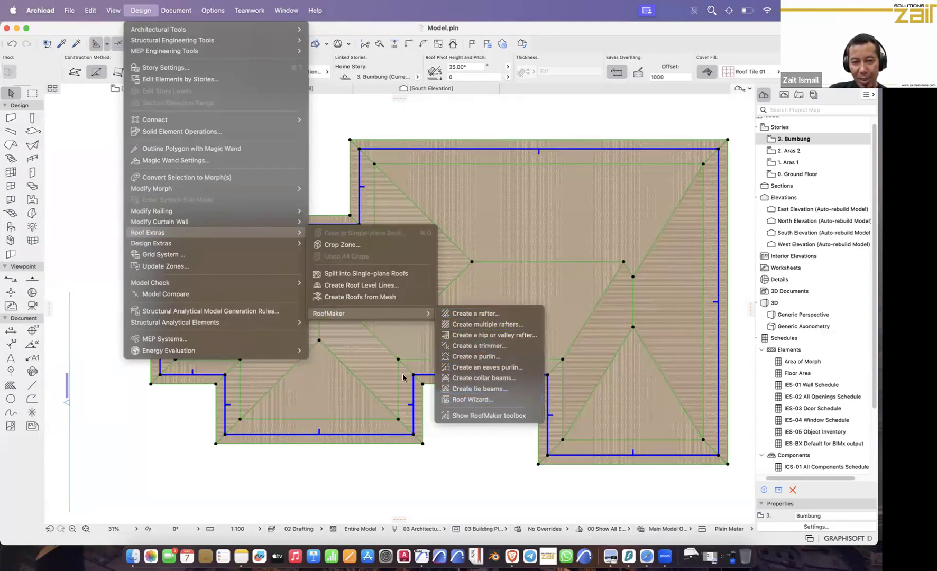
click(466, 402)
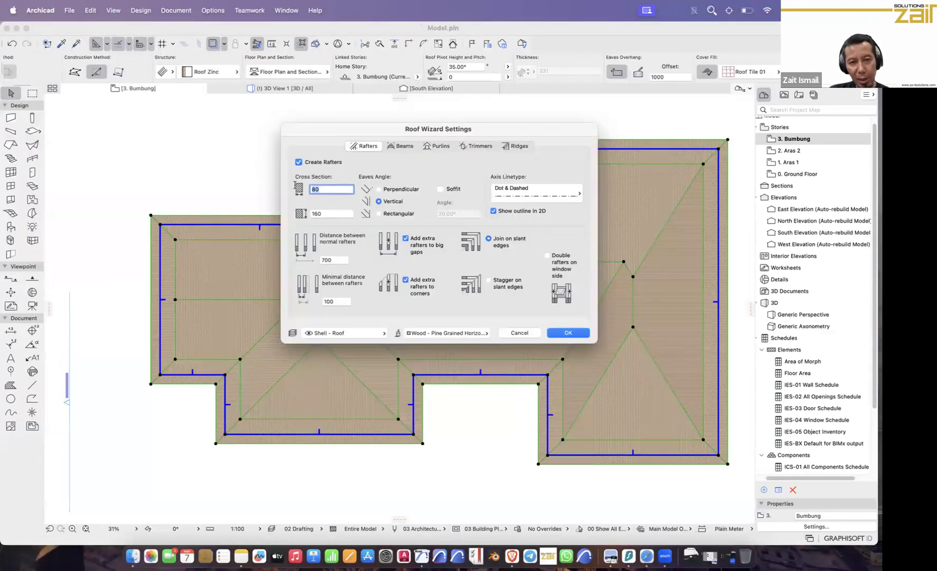
text(75)
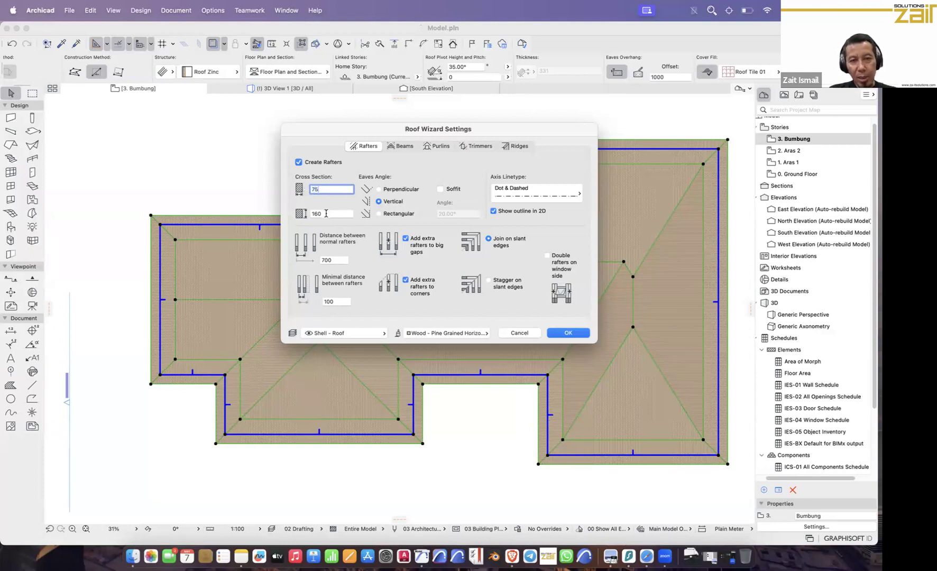
click(328, 213)
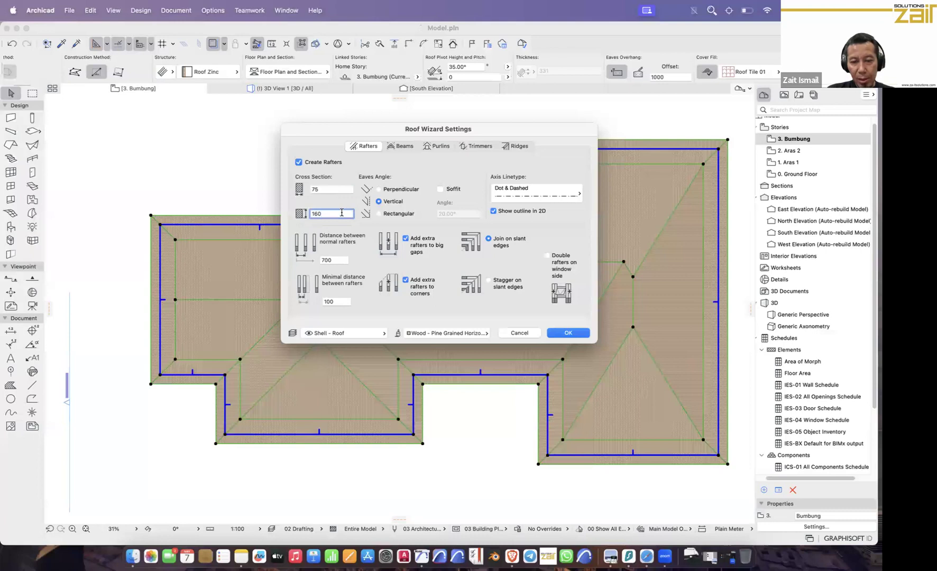
text(150)
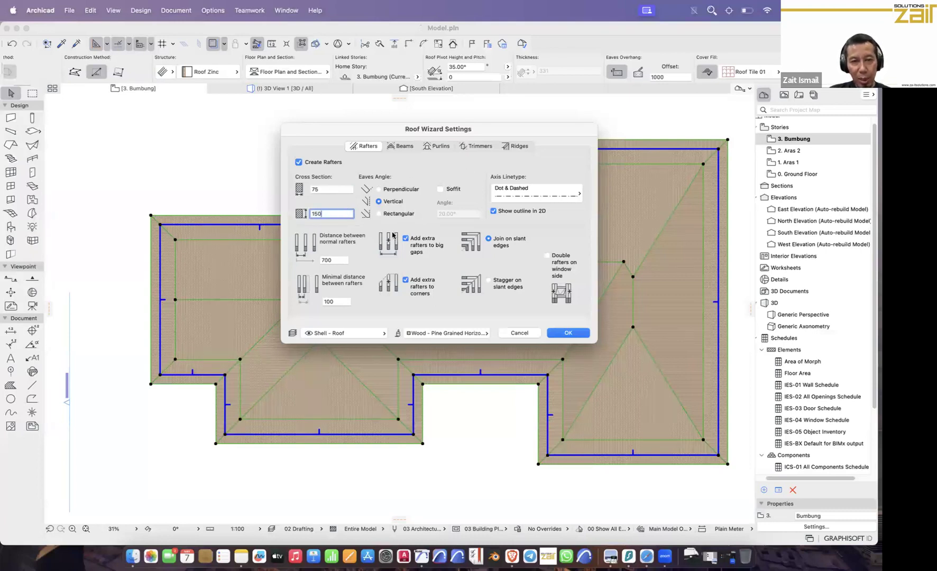
Step: Set the distance between normal rafters to 600 and enable the rafters' Soffit option
click(322, 261)
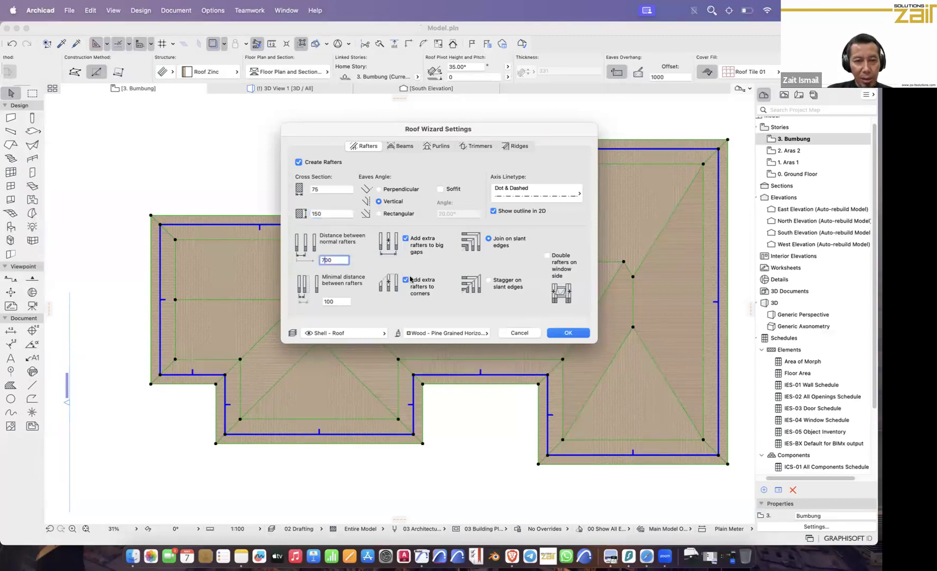
key(BackSpace)
text(6)
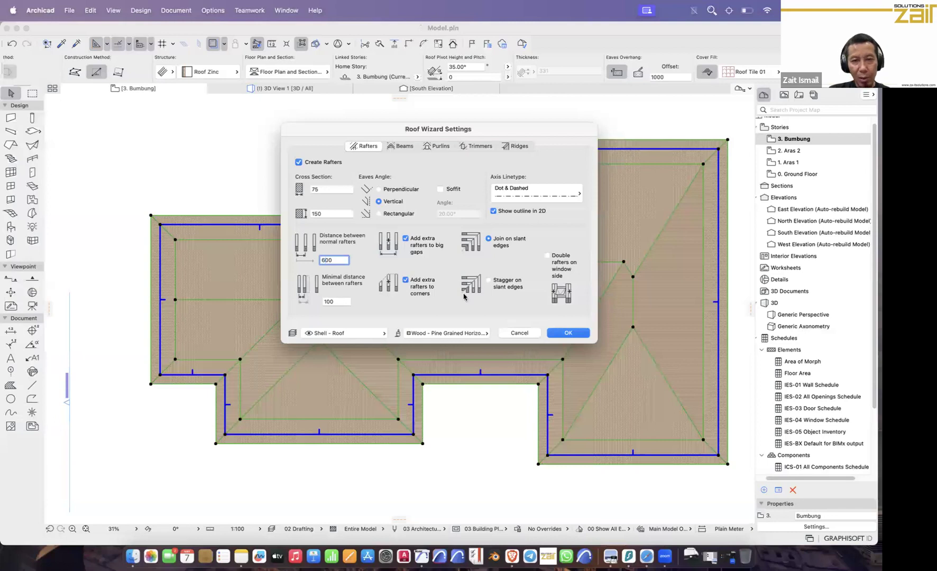
click(402, 148)
click(369, 147)
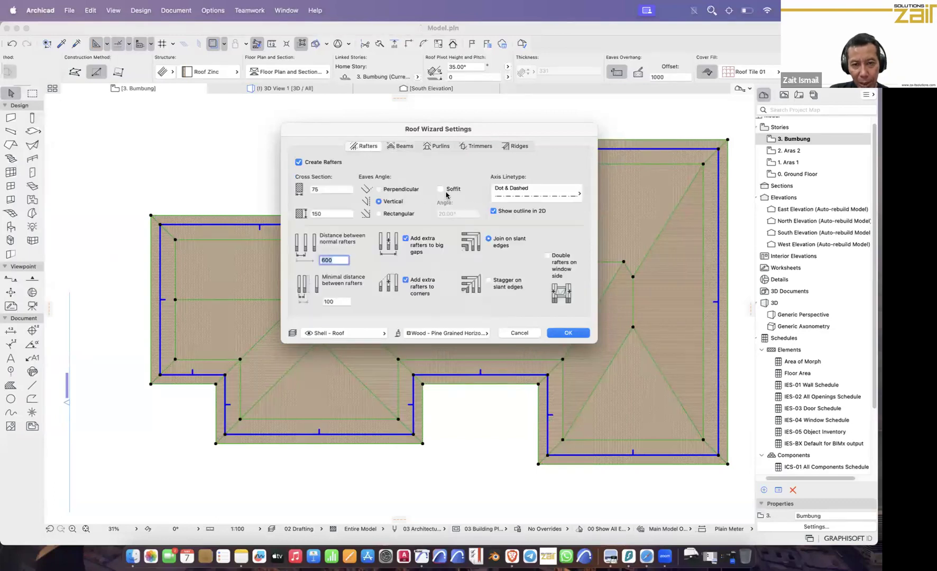
click(449, 191)
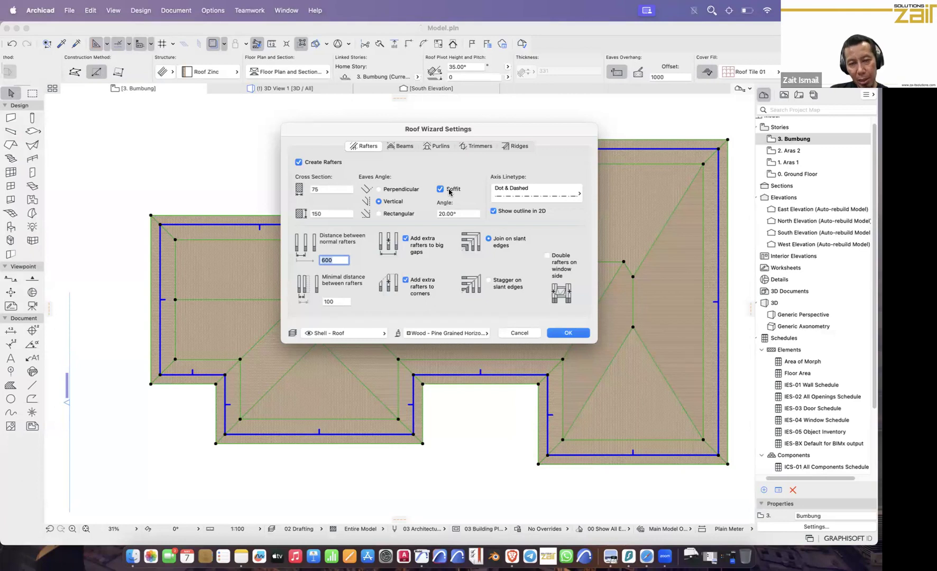
Step: Compare the Tie Beam and Collar Beams options in the wizard's beam settings, leaving Collar Beams chosen
click(400, 147)
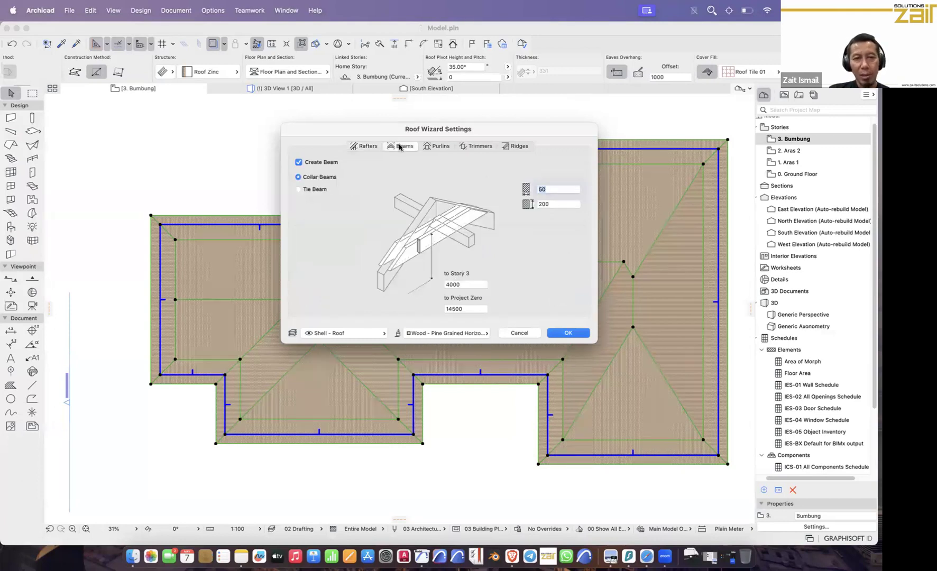
click(317, 191)
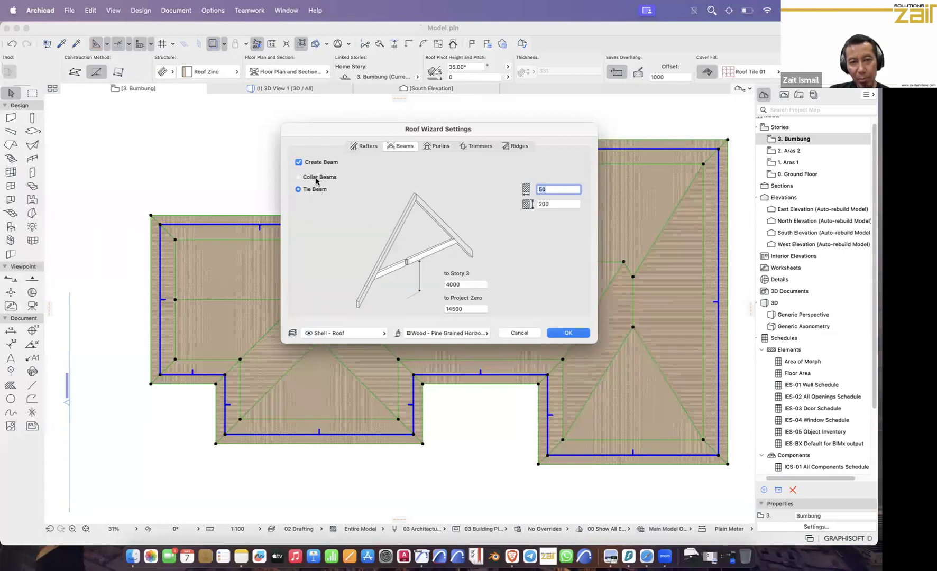
click(316, 180)
Step: Compare the ridge purlin diagrams with and without Purlin between rafters, leaving that option and Create Ridge Purlins enabled
click(436, 146)
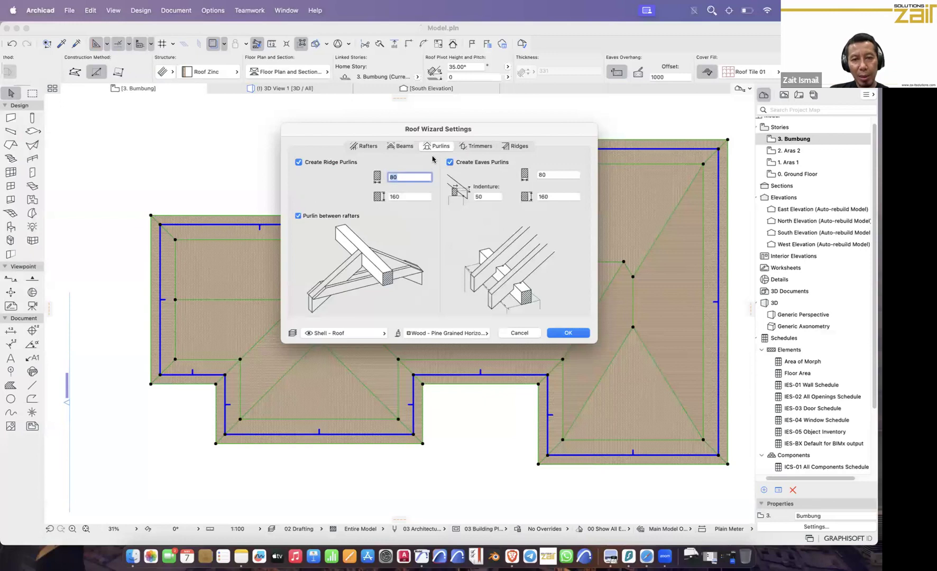
click(314, 216)
click(314, 217)
click(313, 218)
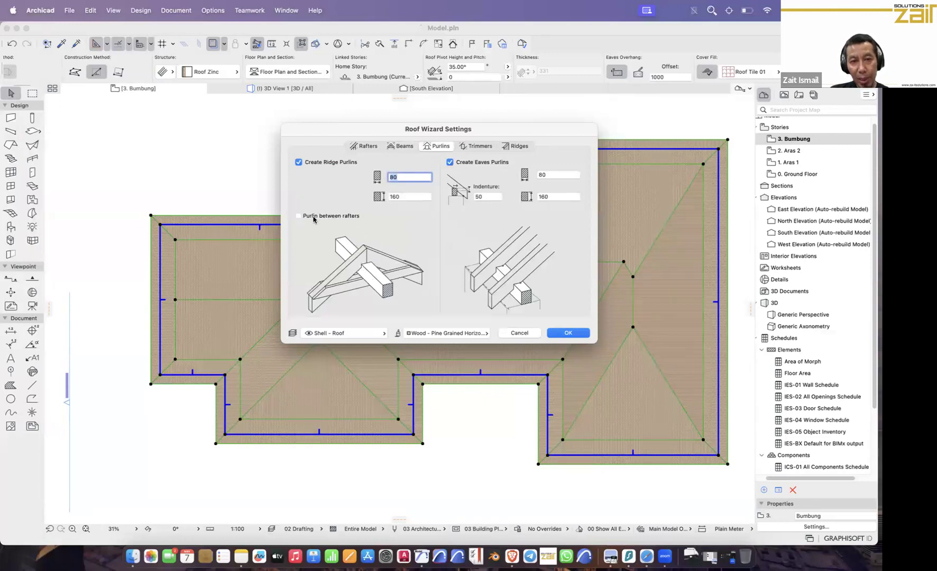
click(314, 218)
click(321, 164)
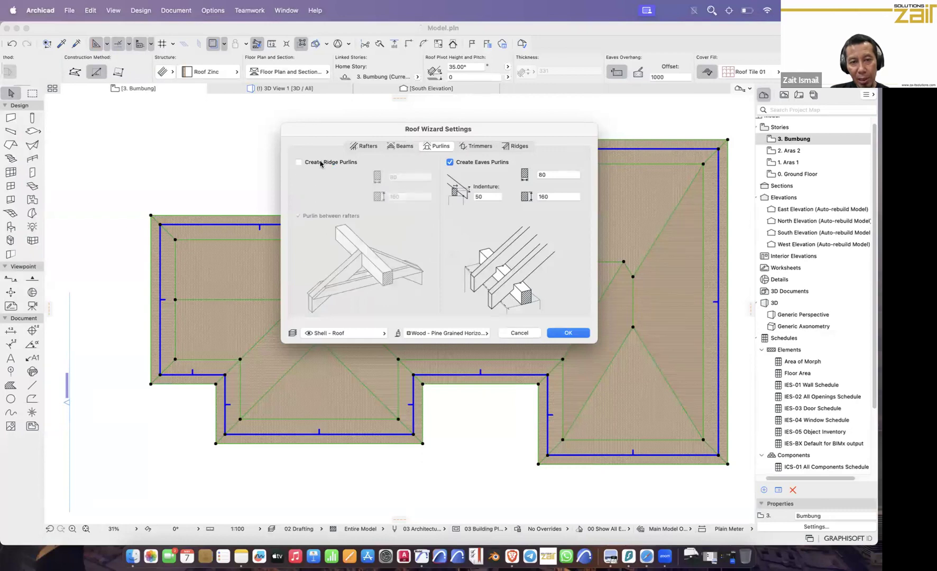
click(320, 164)
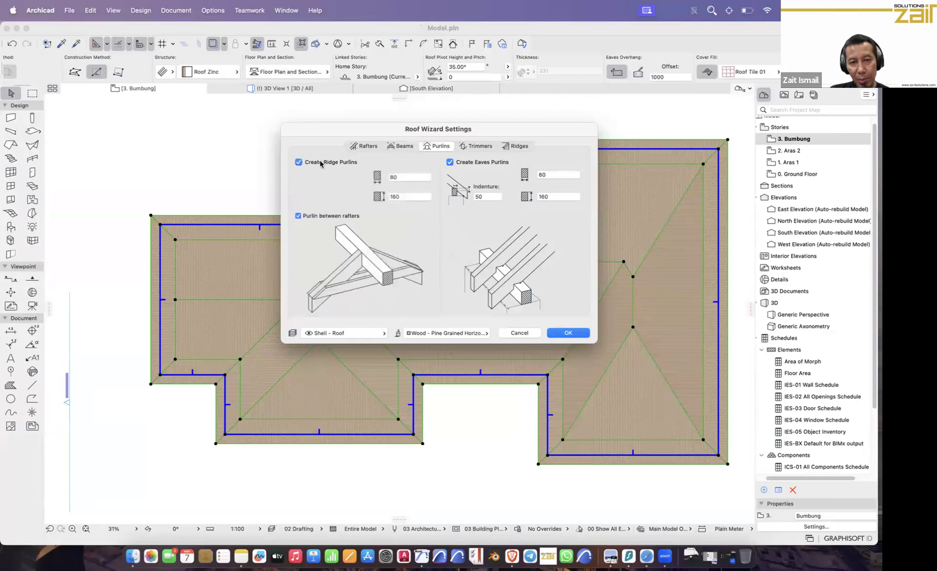
click(325, 217)
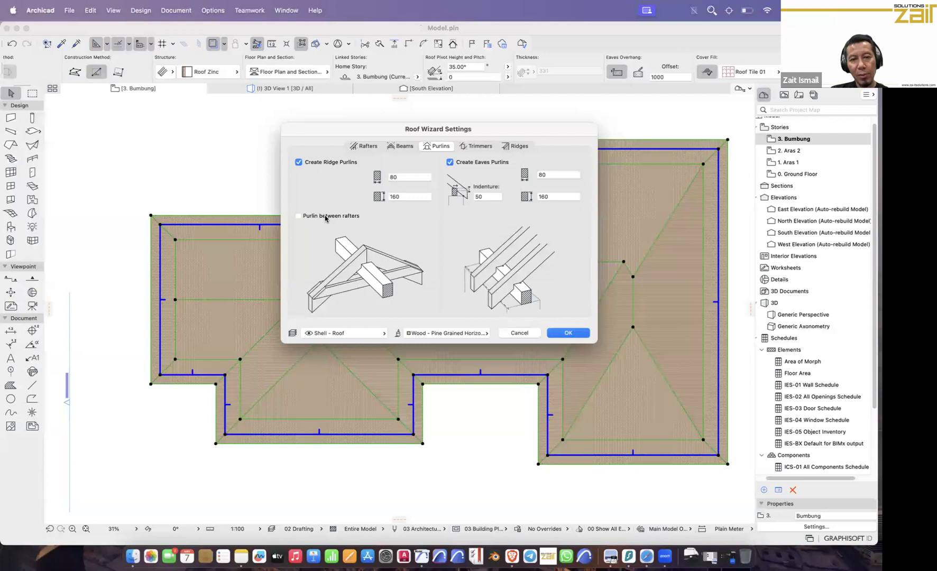
click(326, 217)
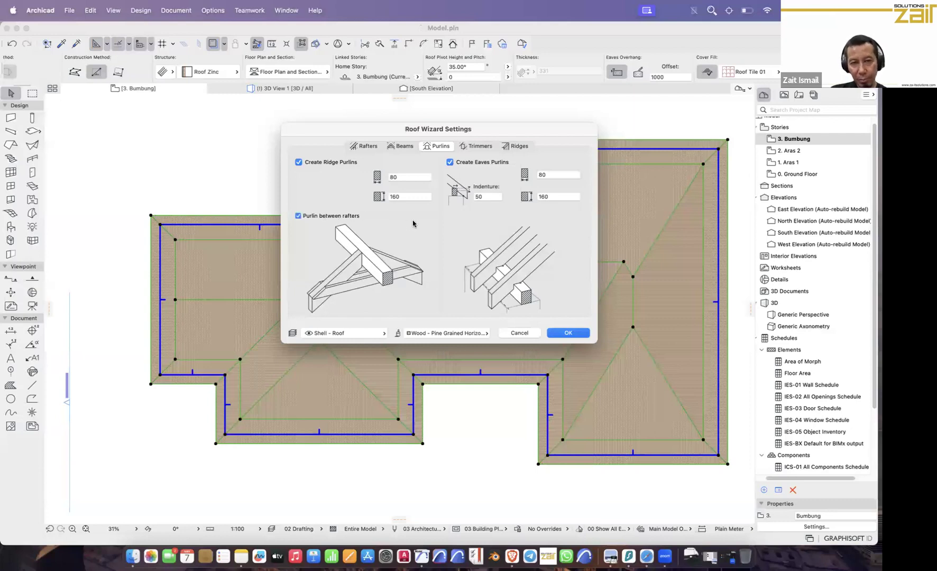
Step: Set the ridge purlin cross section to 75 wide by 150 high
click(396, 177)
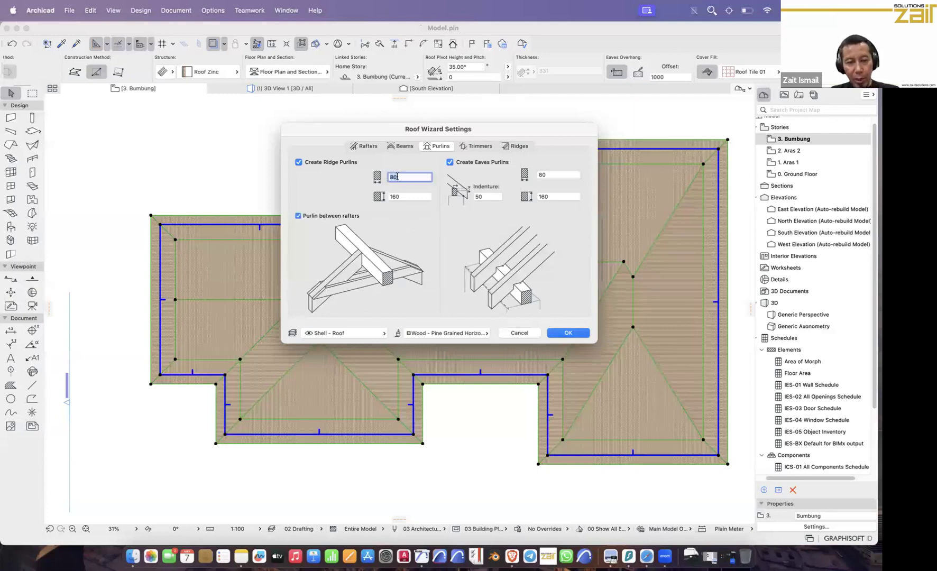
key(BackSpace)
key(BackSpace)
text(75)
click(405, 197)
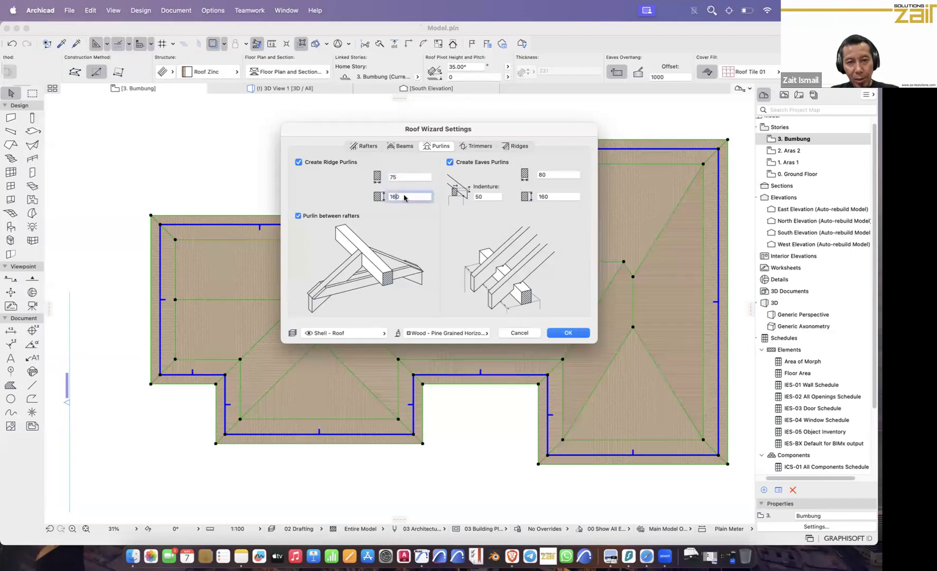
text(10)
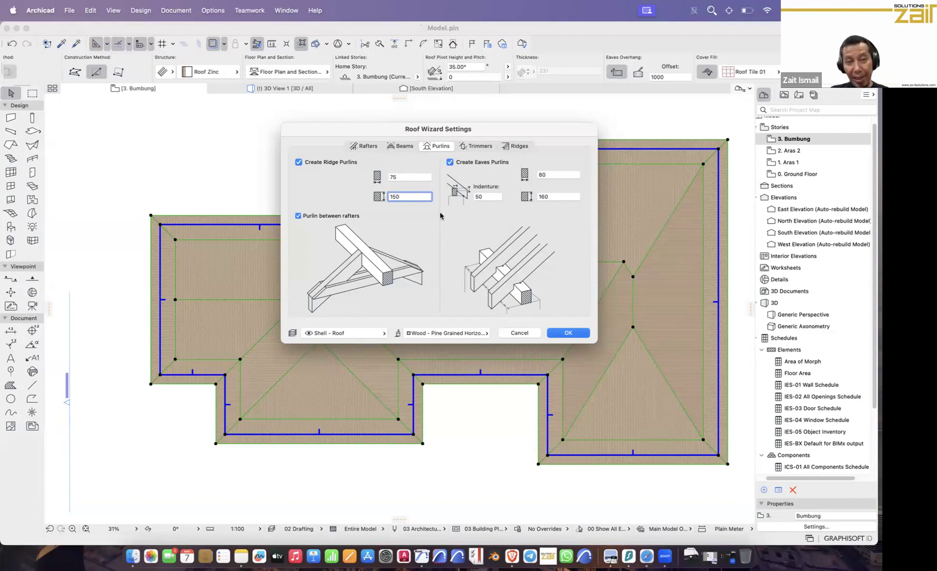
Step: Disable Create Trimmers and open the wizard's hip and valley rafter settings
click(473, 147)
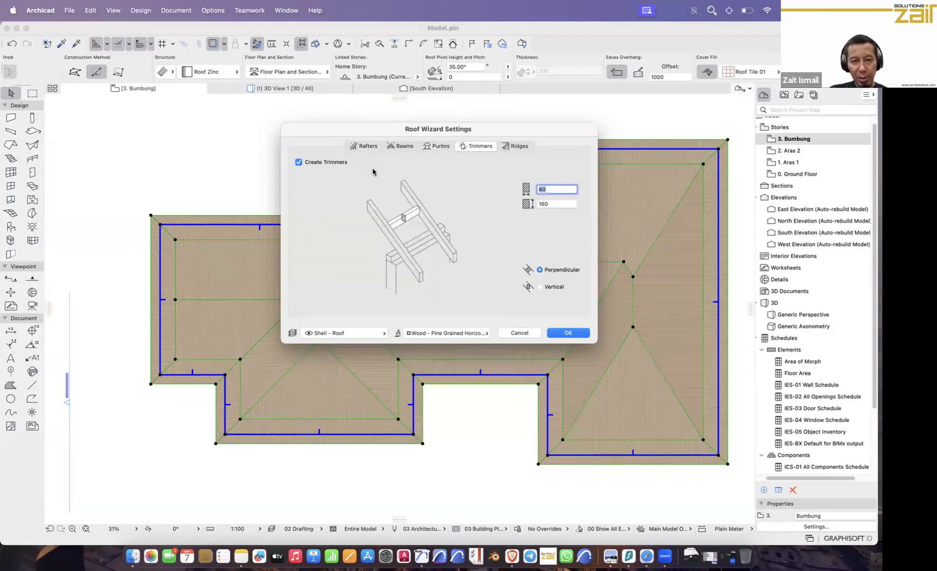
click(316, 163)
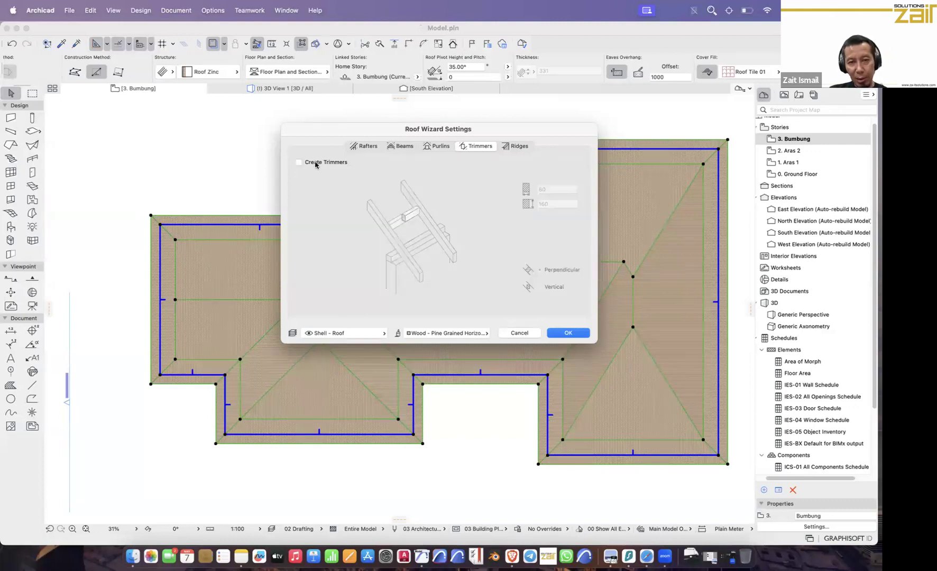
click(315, 163)
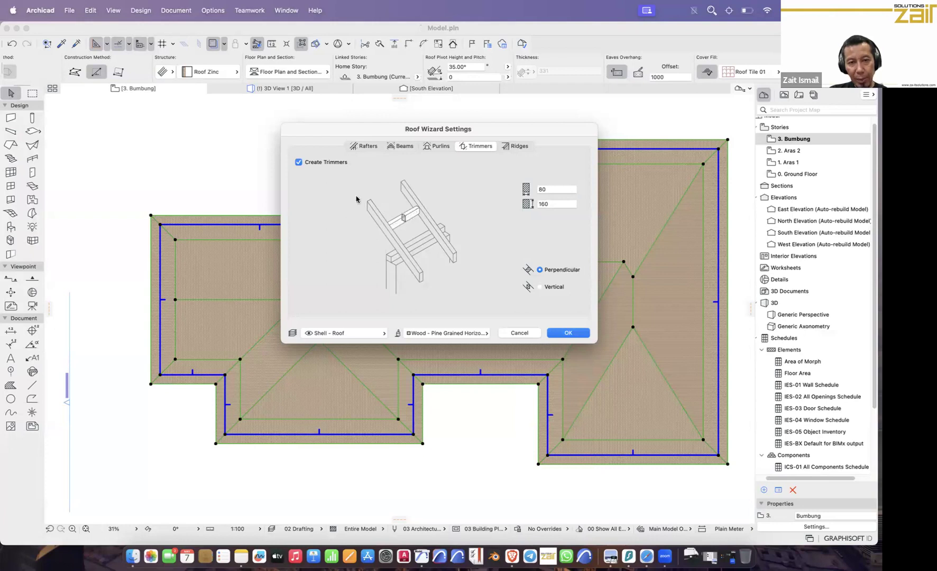
click(311, 163)
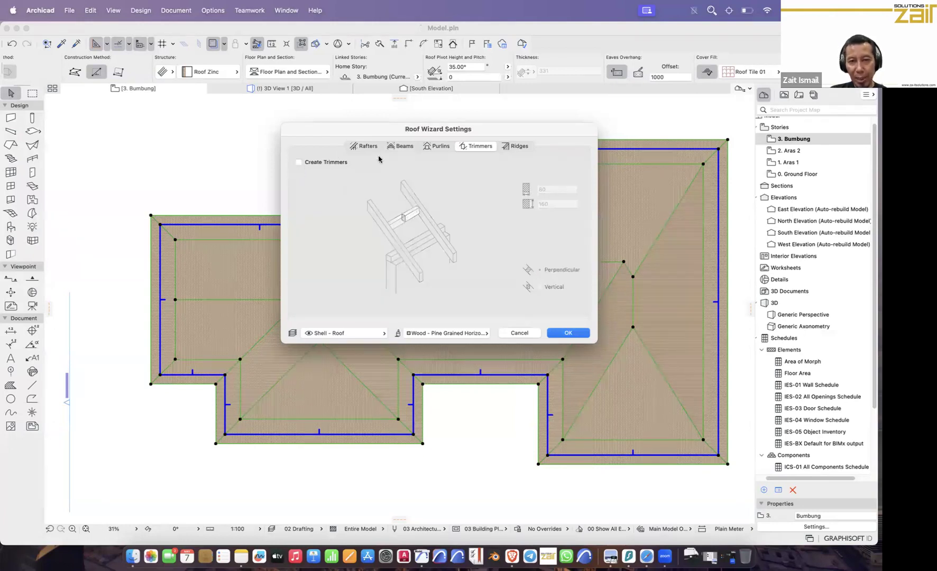
click(514, 147)
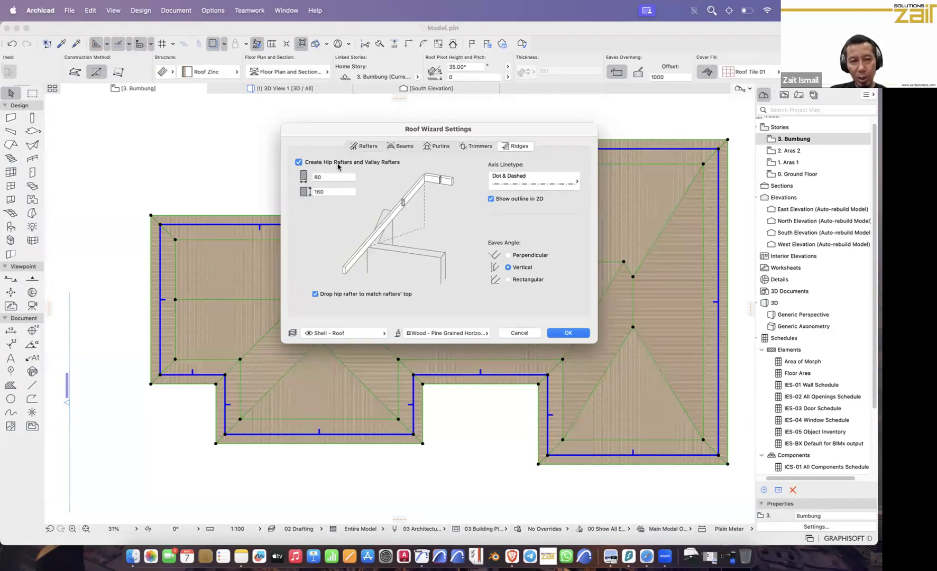
Step: Set the hip and valley rafters to 75 wide by 200 high with Perpendicular eaves angle, and generate the roof framing
drag(322, 177, 292, 175)
text(75)
key(Tab)
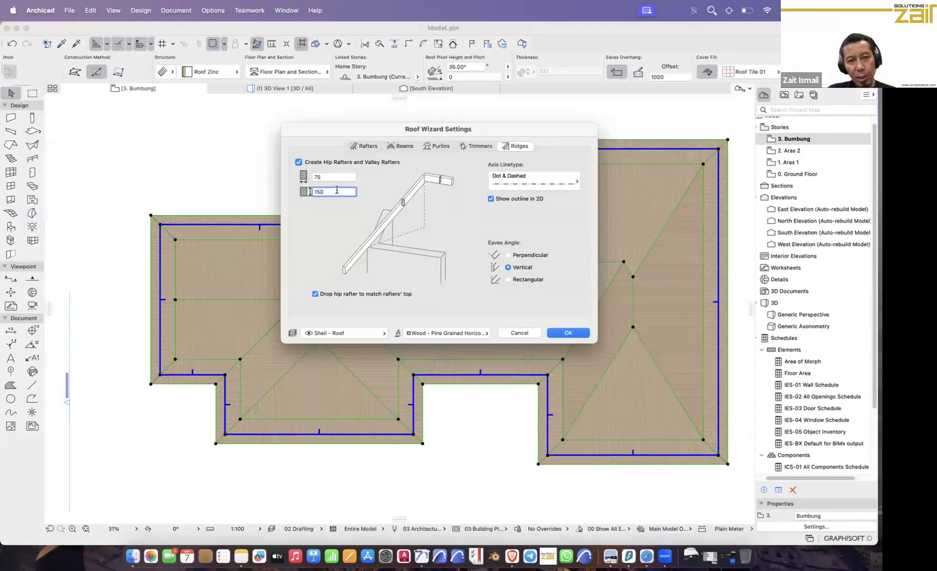
drag(337, 187, 291, 191)
text(2)
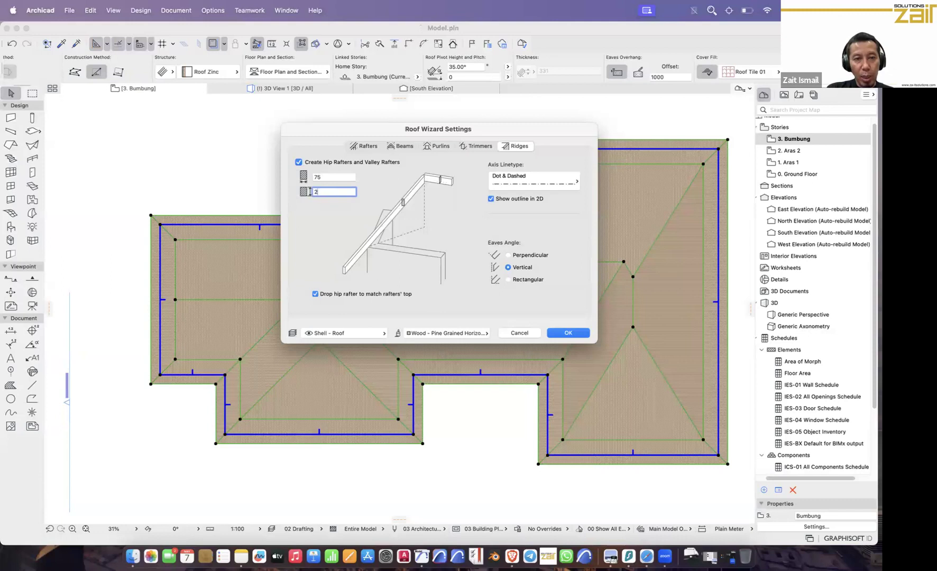
text(00)
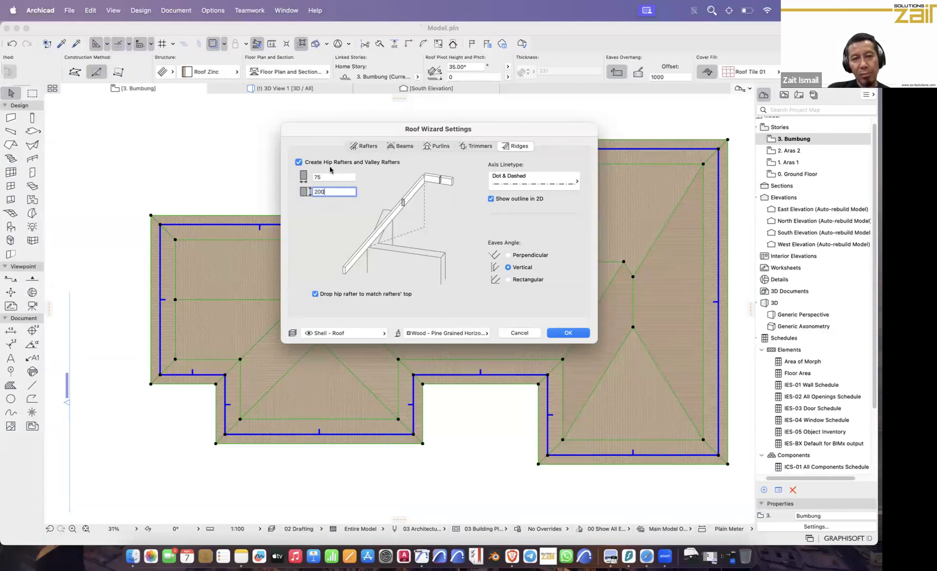
click(523, 257)
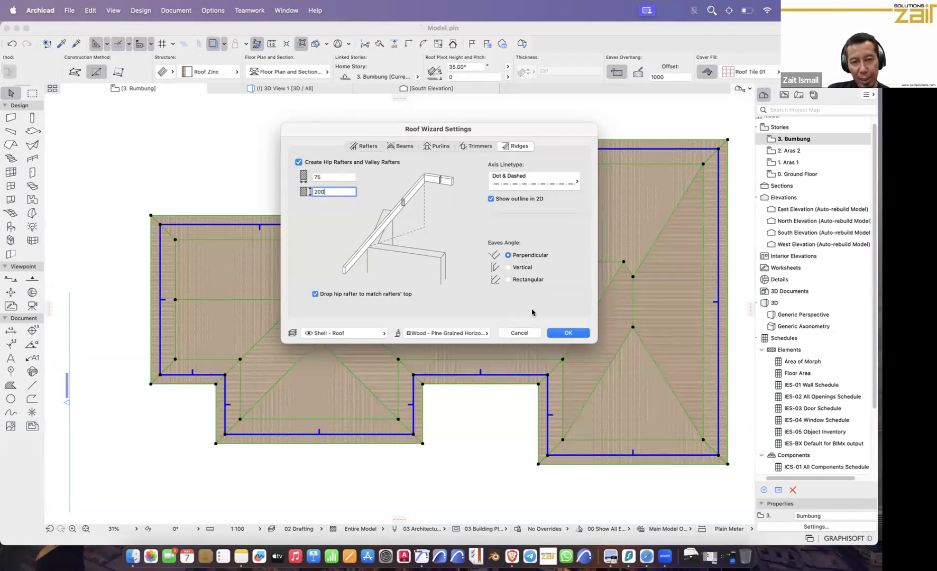
click(561, 333)
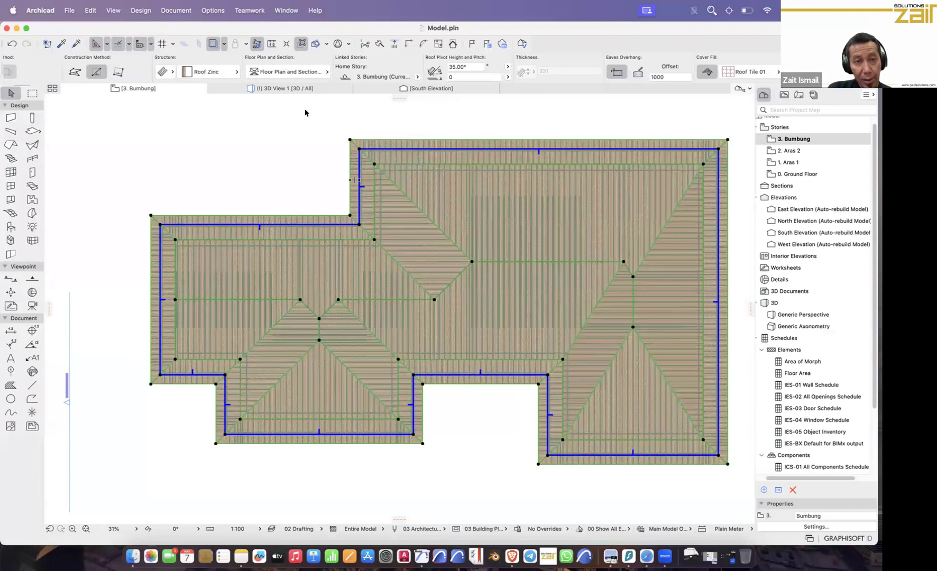
Step: In the 3D view, select the multi-plane hip roof and raise it vertically by 3000 above its timber framing
click(303, 88)
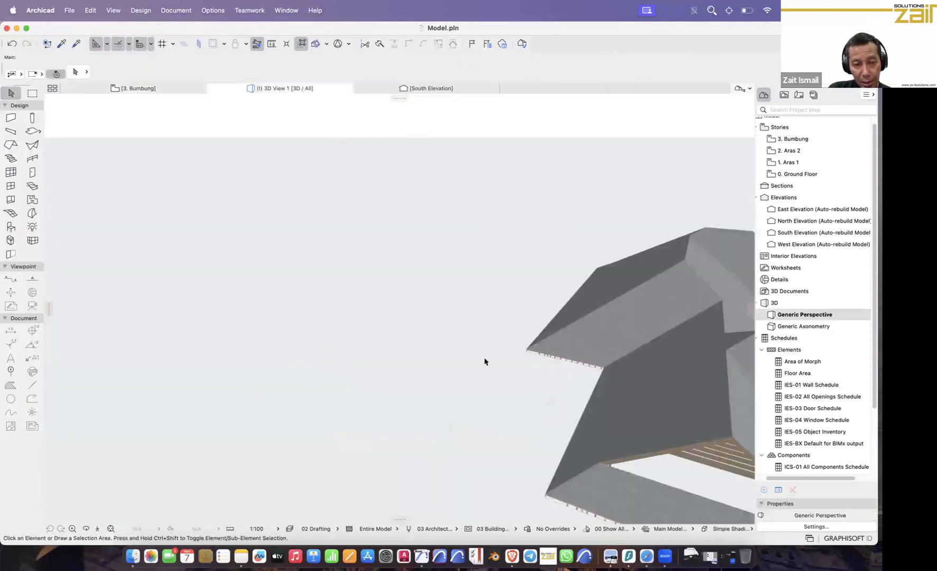
middle_drag(577, 366, 398, 221)
shift+middle_drag(513, 316, 457, 285)
click(461, 287)
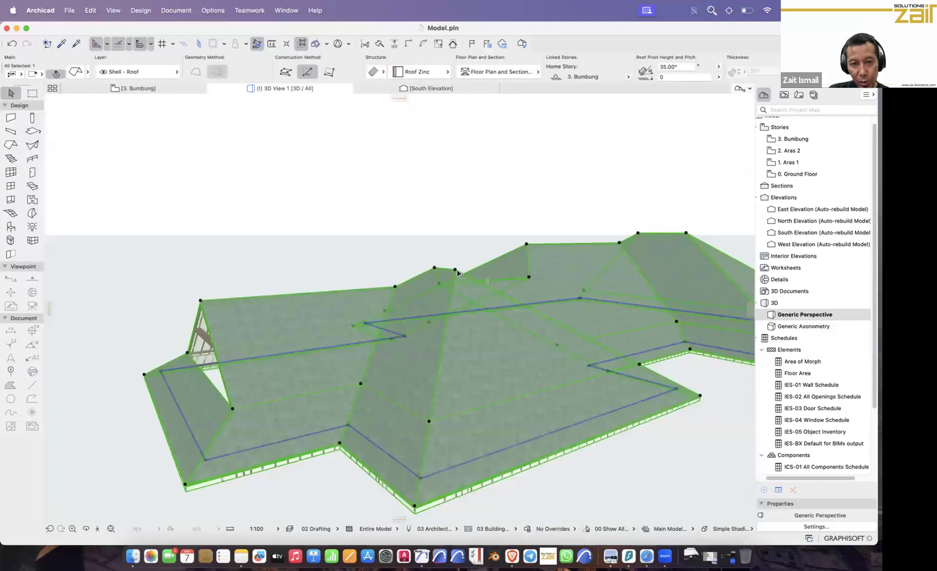
click(456, 269)
click(578, 189)
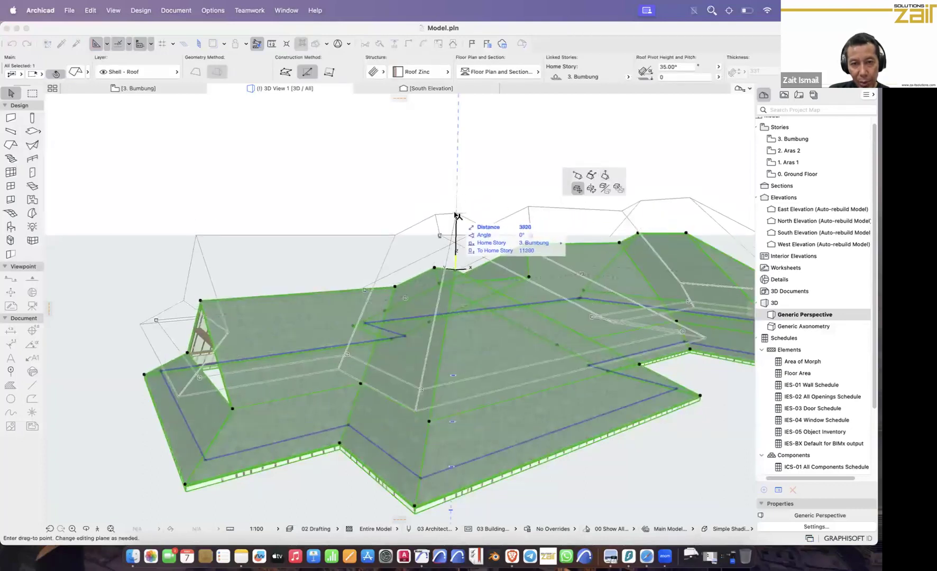
text(3000)
key(Return)
Step: Examine the exposed framing in 3D and view the object settings of all its rafters, leaving them unchanged
shift+middle_drag(457, 222, 402, 153)
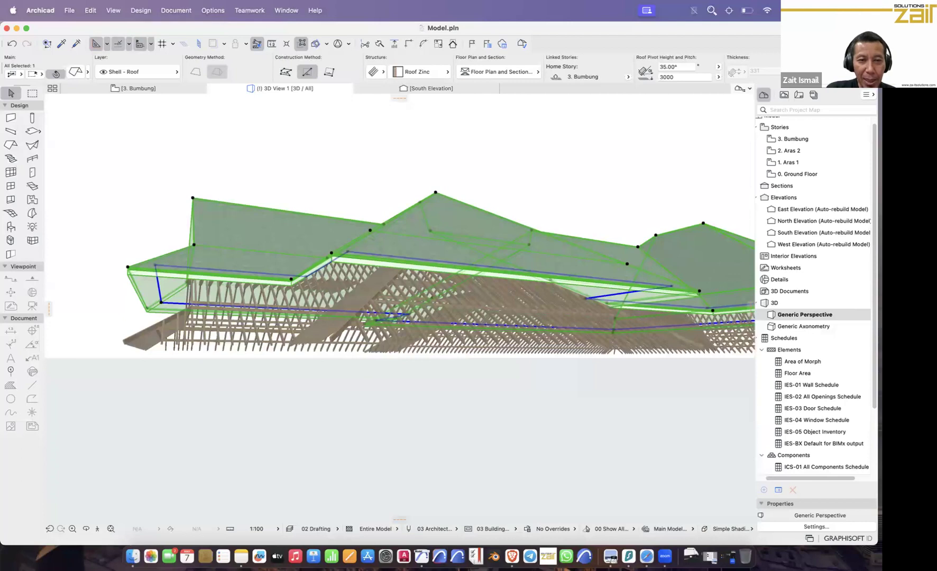
shift+middle_drag(339, 339, 337, 368)
click(333, 371)
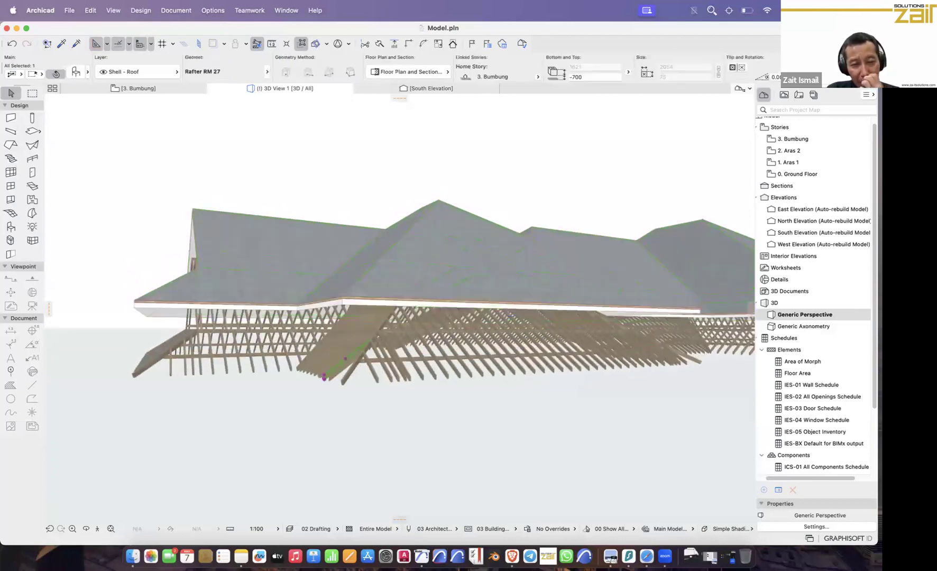
key(Escape)
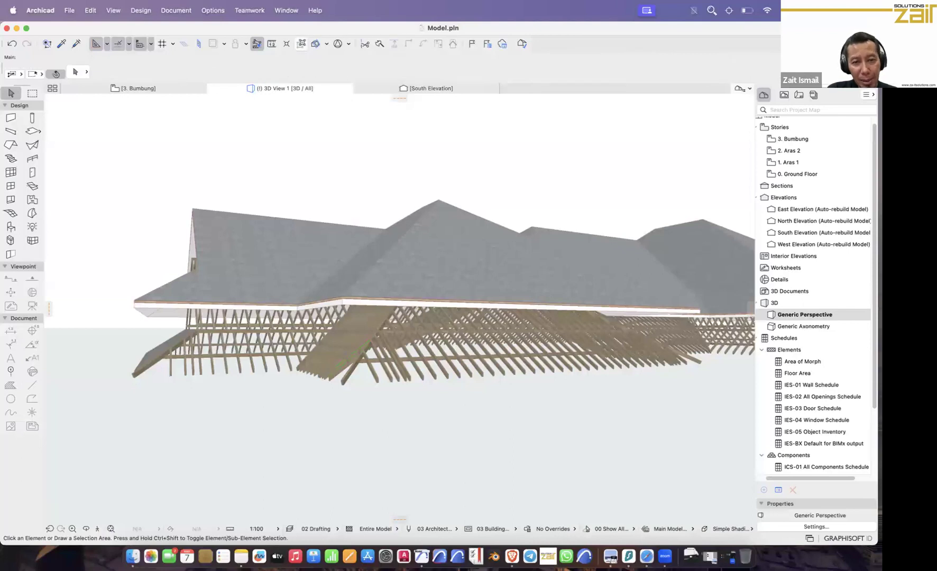
key(super+a)
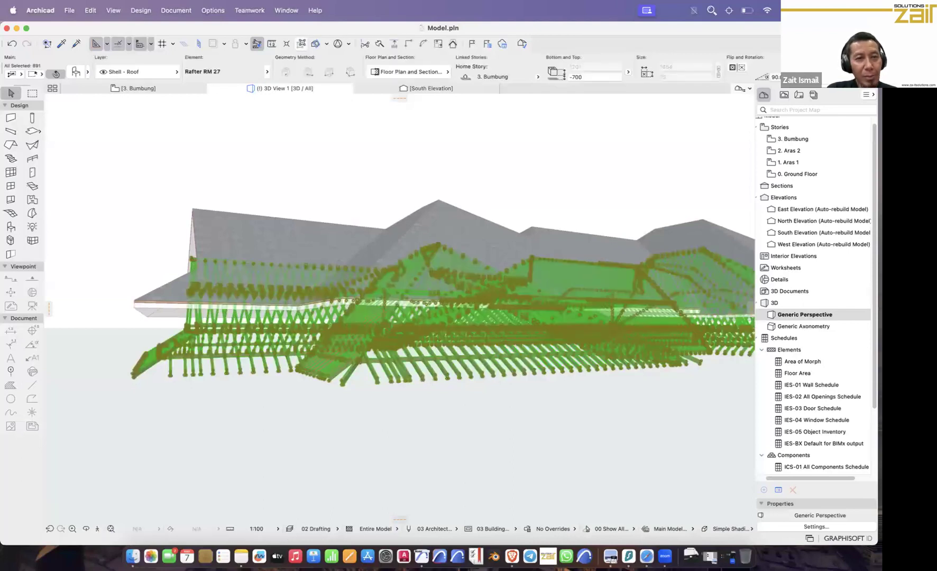
key(super+t)
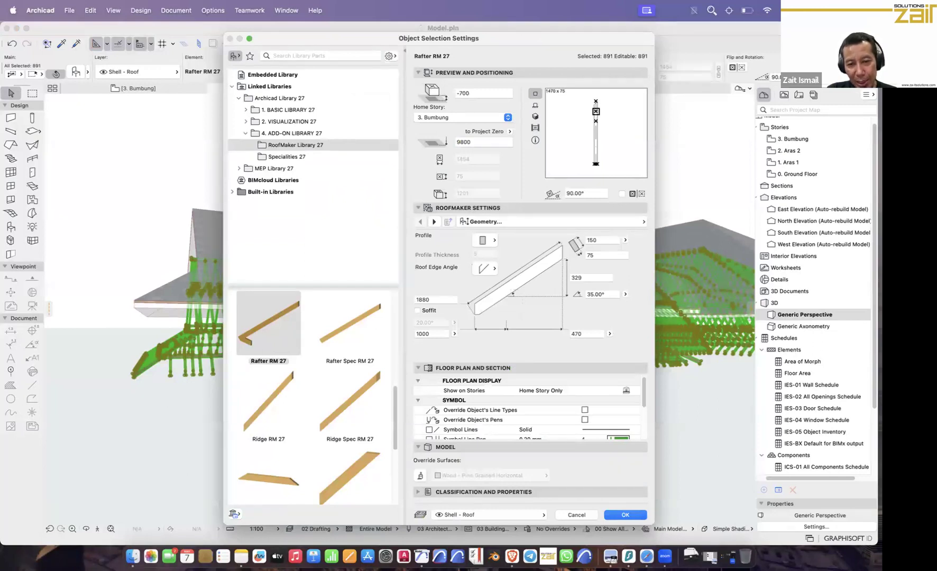
key(Escape)
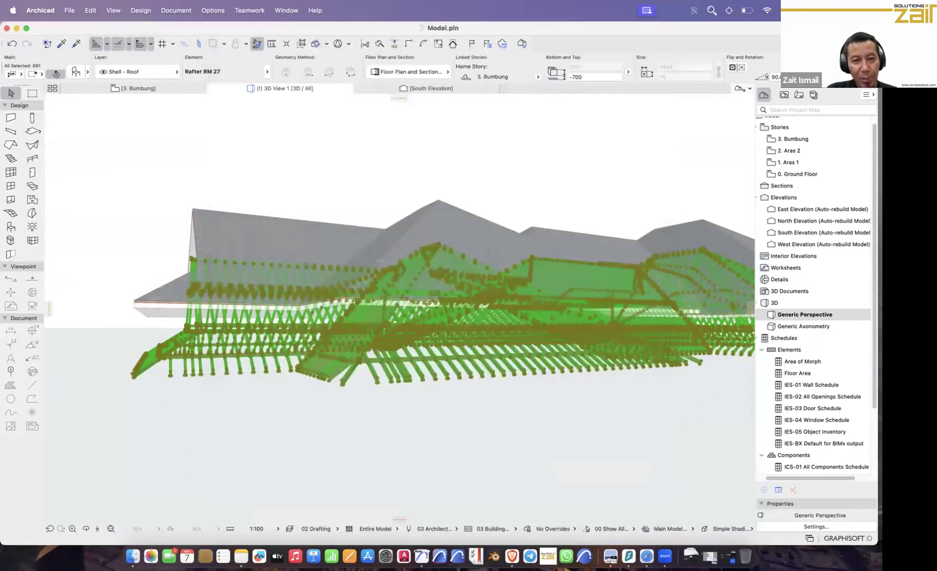
key(Escape)
middle_drag(449, 317, 458, 331)
Step: Check the generated framing members on the 3. Bumbung floor plan by selecting all of them, and clear the selection
click(134, 88)
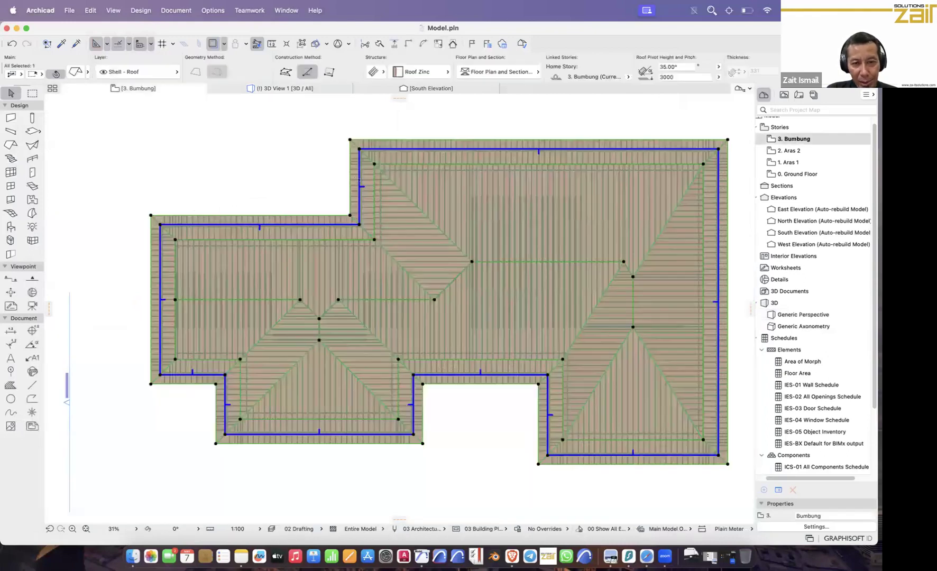
key(Escape)
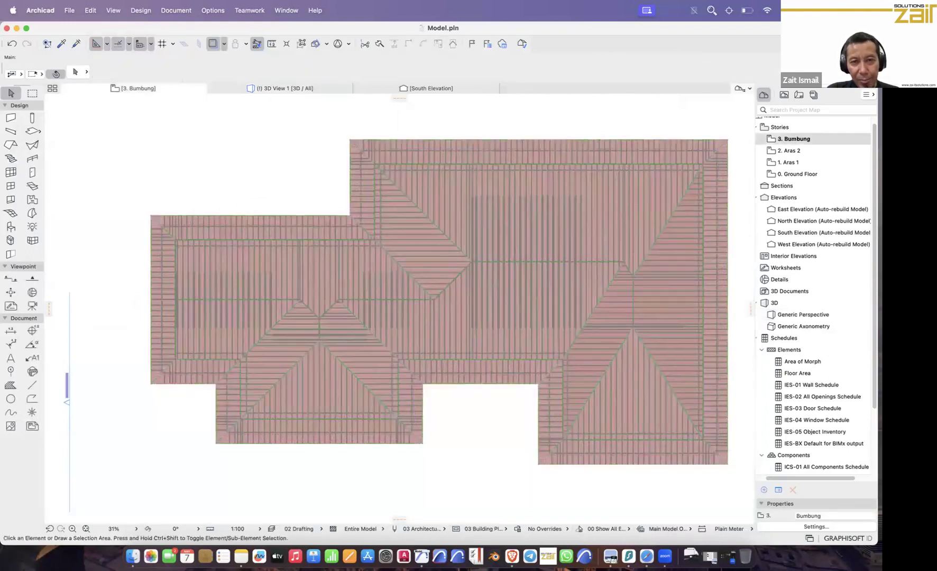
key(super+a)
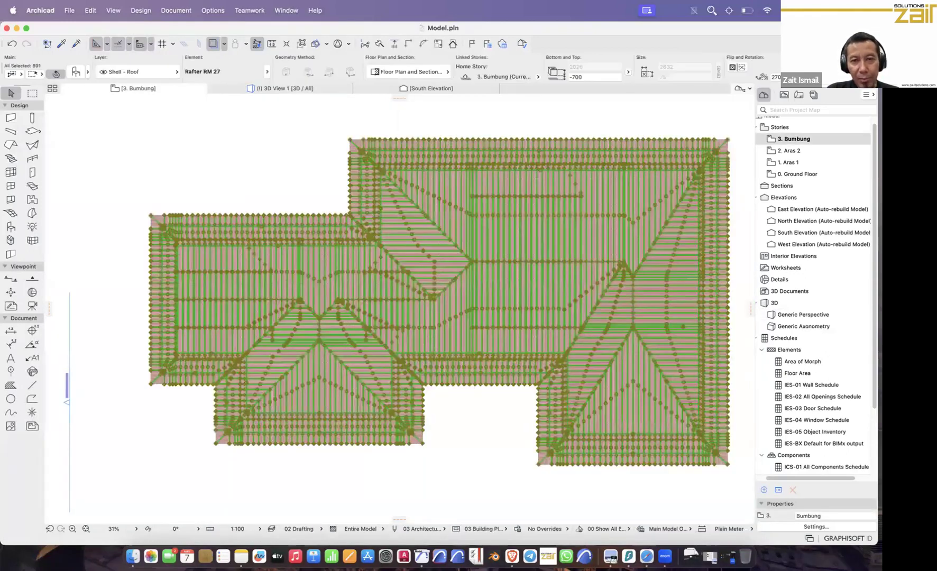
key(Escape)
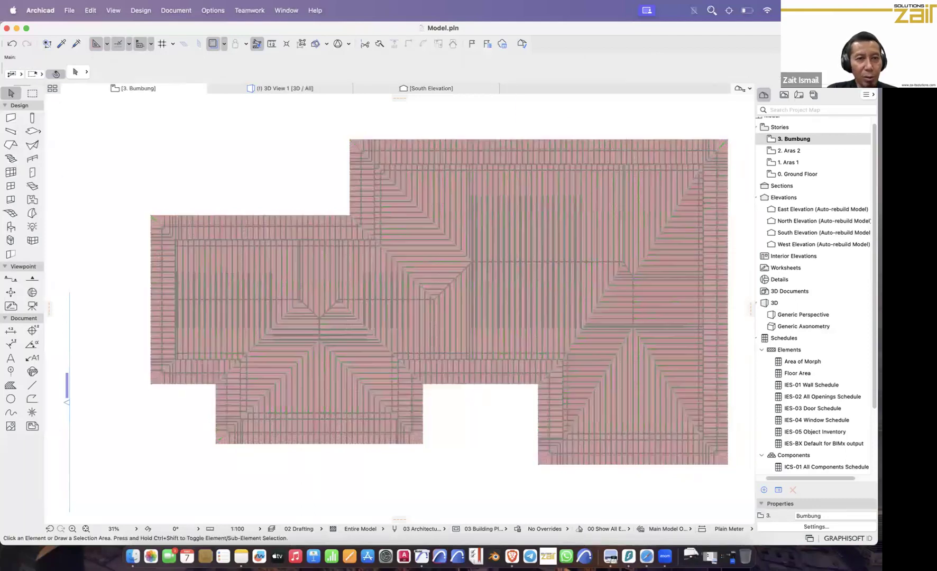
Step: Reopen the Roof Wizard settings for the hip roof and search the surfaces for "metal", closing the settings without applying anything
scroll(478, 157, up, 3)
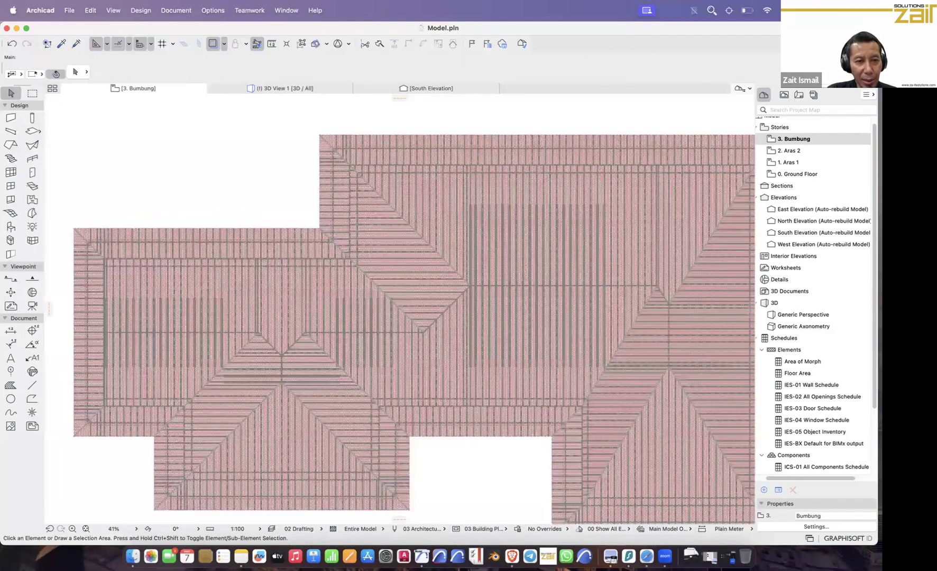
scroll(510, 162, up, 5)
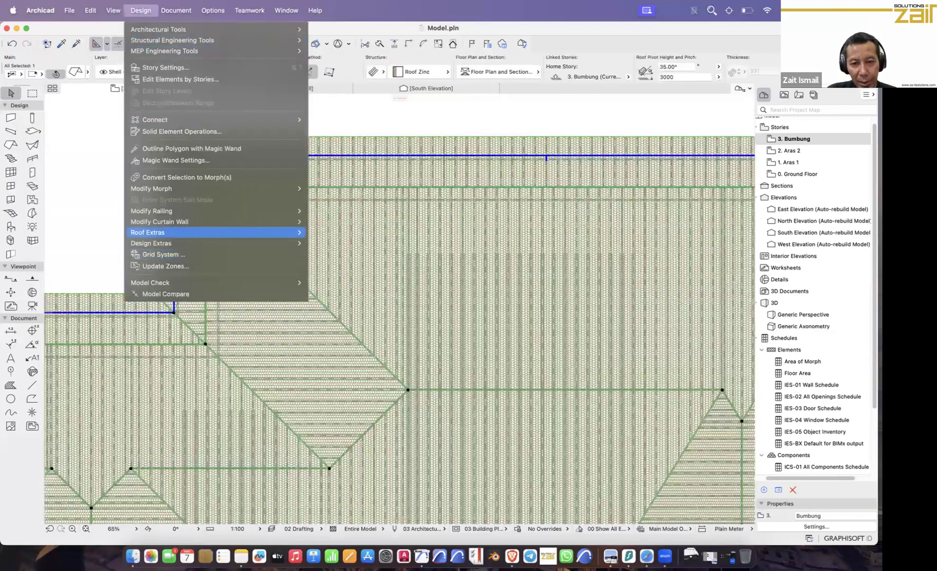
mouse_move(211, 232)
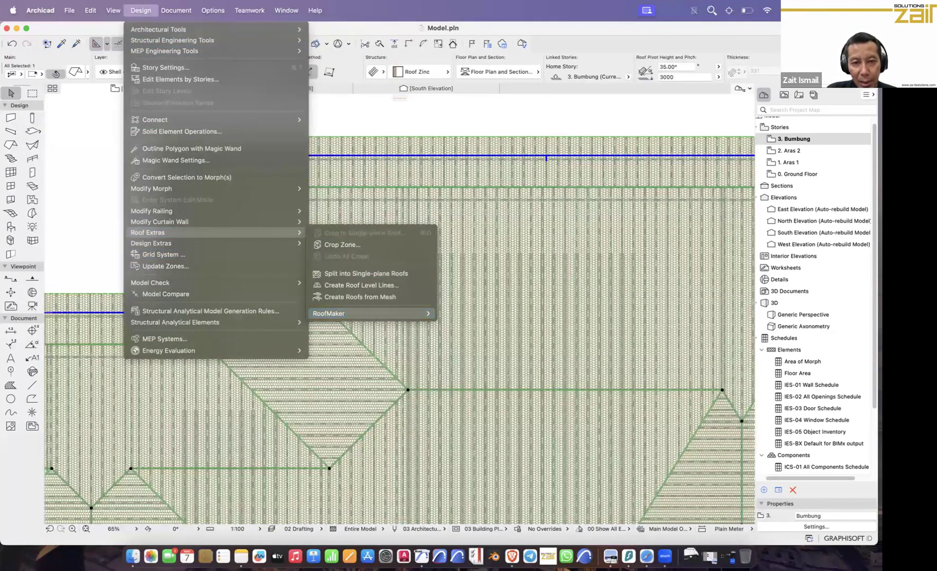
mouse_move(371, 313)
click(488, 399)
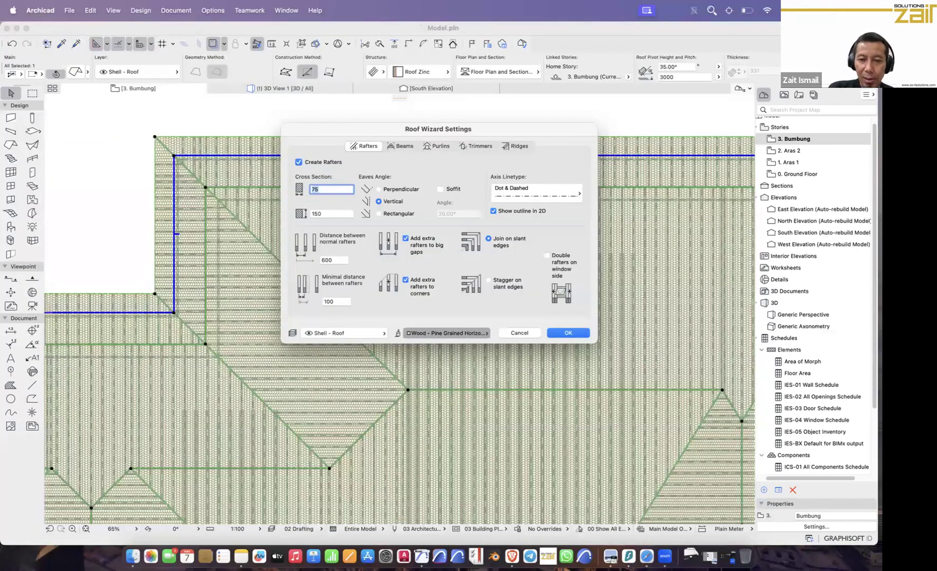
click(447, 333)
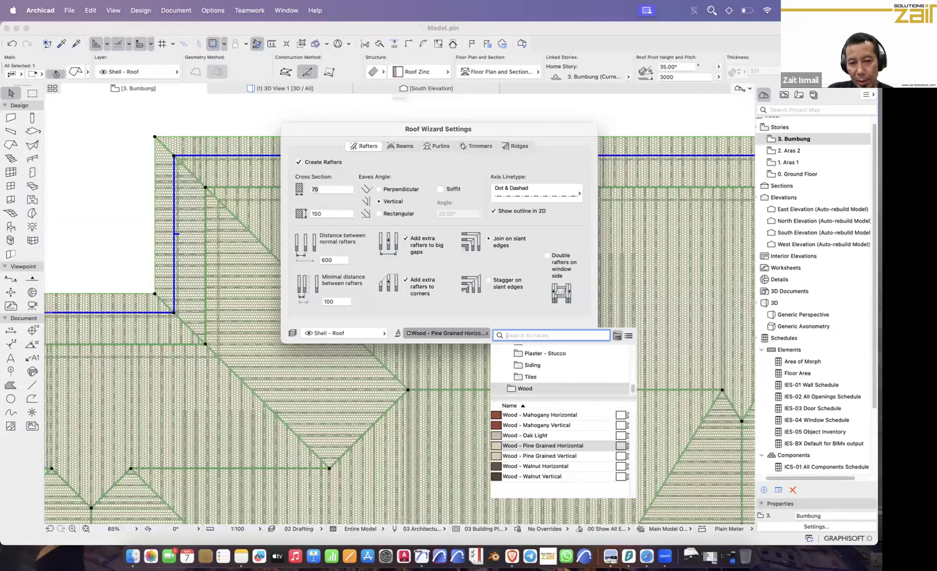
click(545, 354)
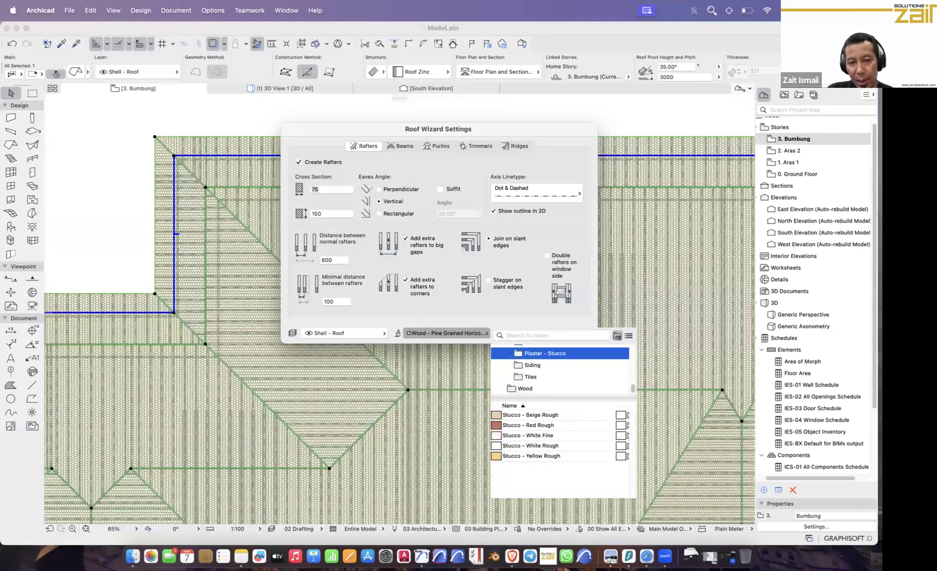
click(545, 336)
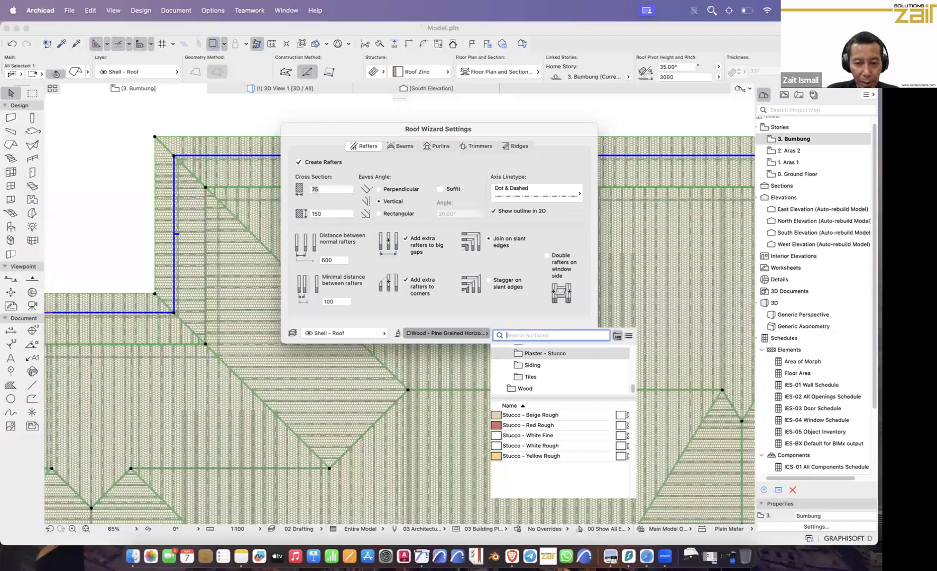
text(meta)
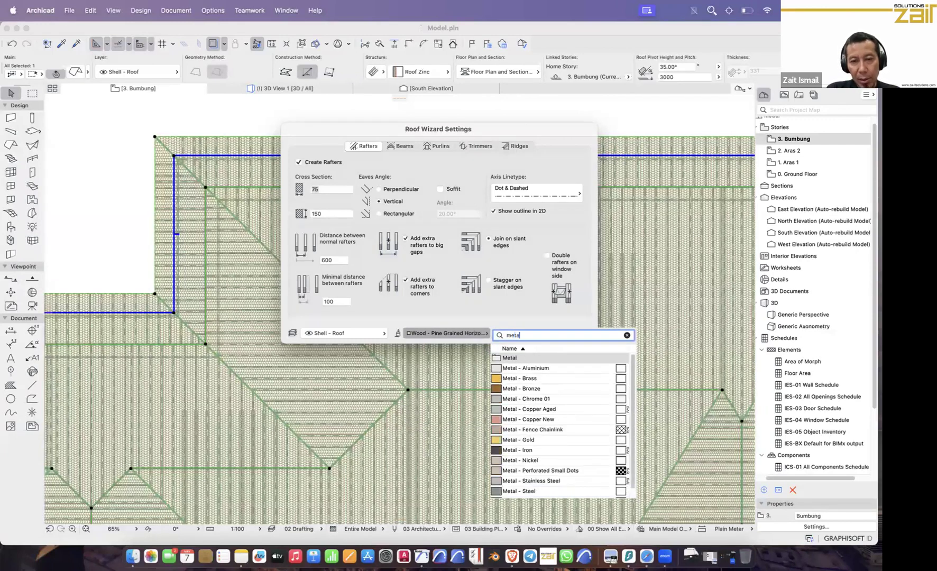
text(l)
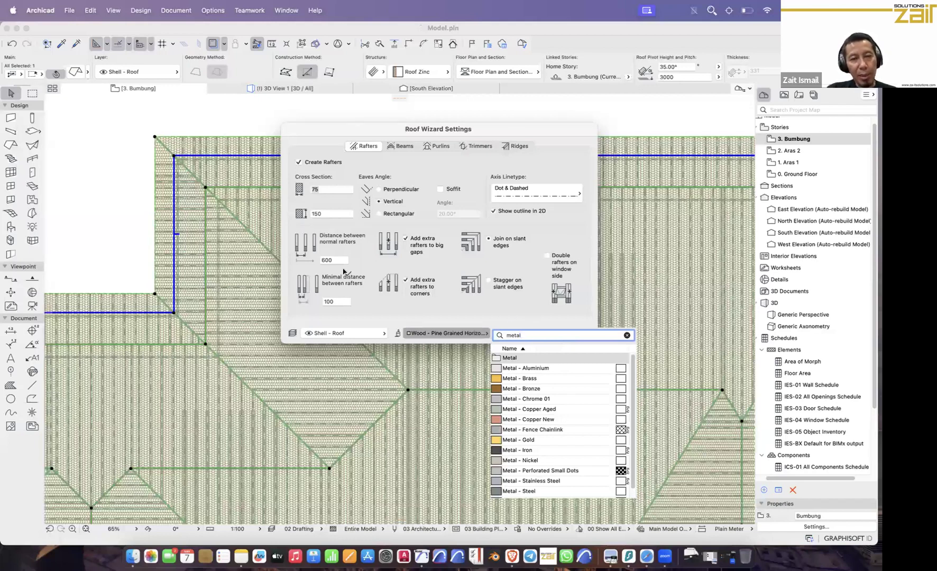
key(Escape)
key(Escape)
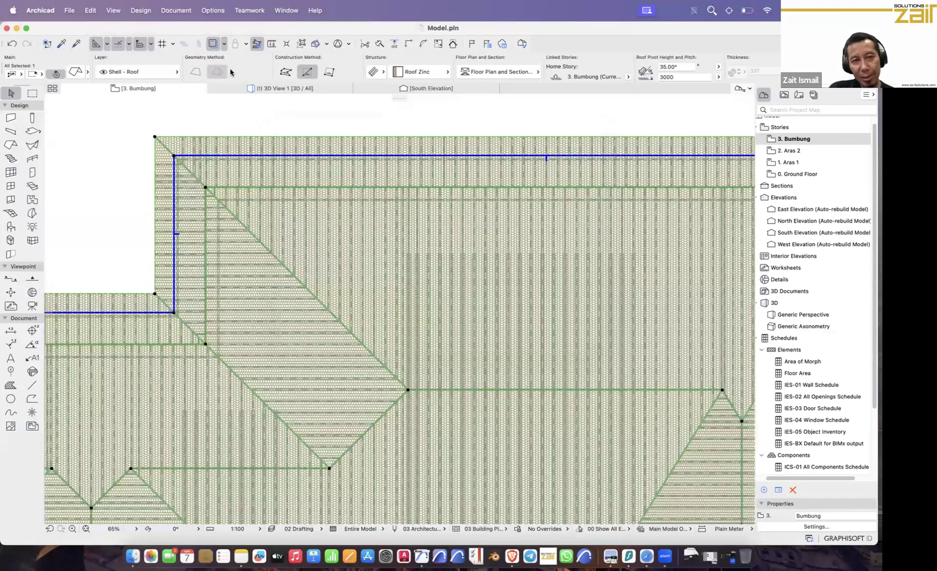
Step: Deselect the roof and look up the TrussMaker commands for creating and editing trusses, without starting either
scroll(417, 356, down, 3)
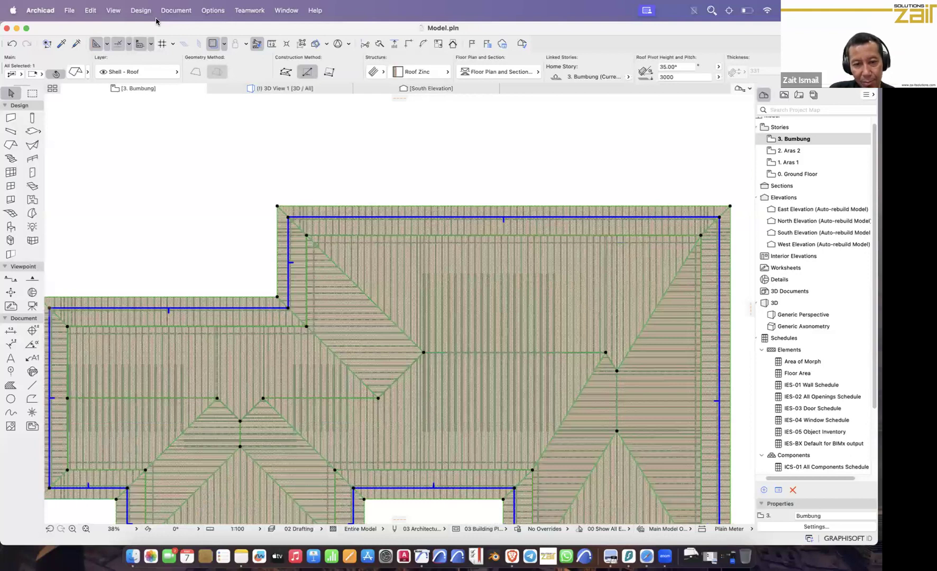
key(Escape)
click(148, 14)
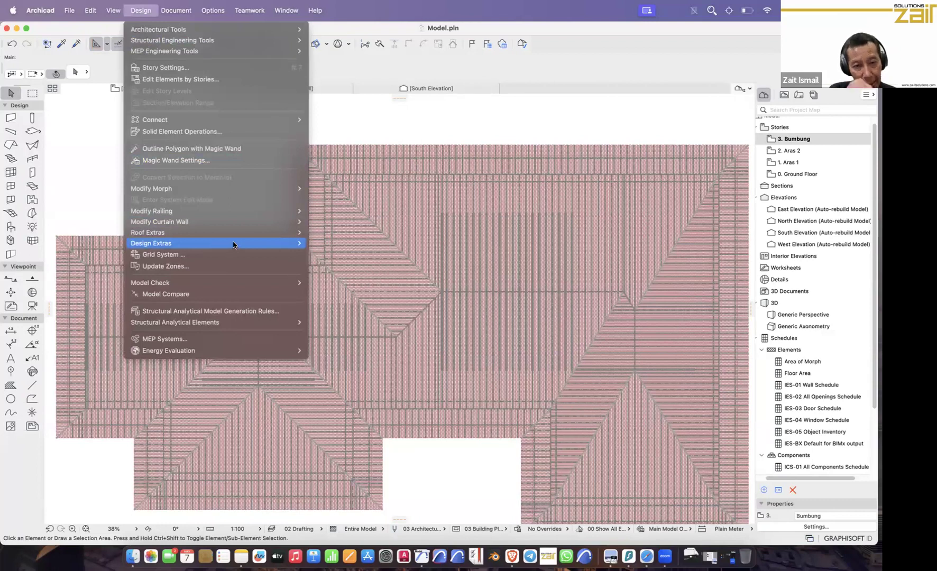
mouse_move(233, 245)
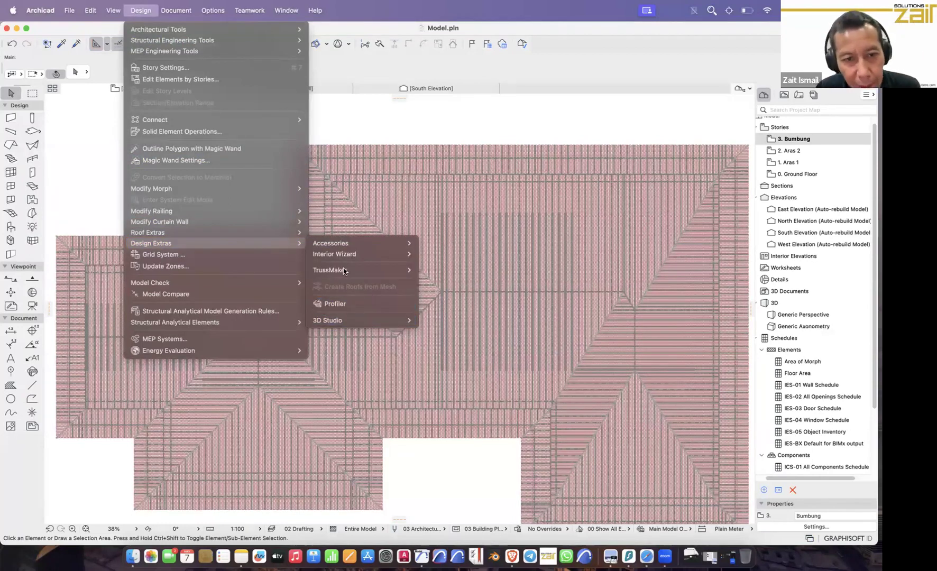
mouse_move(346, 272)
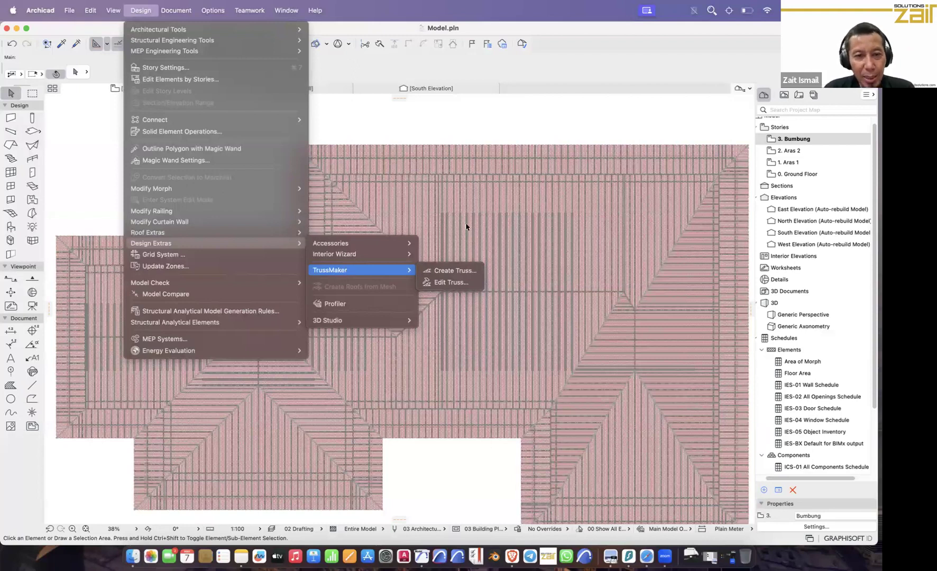
click(28, 230)
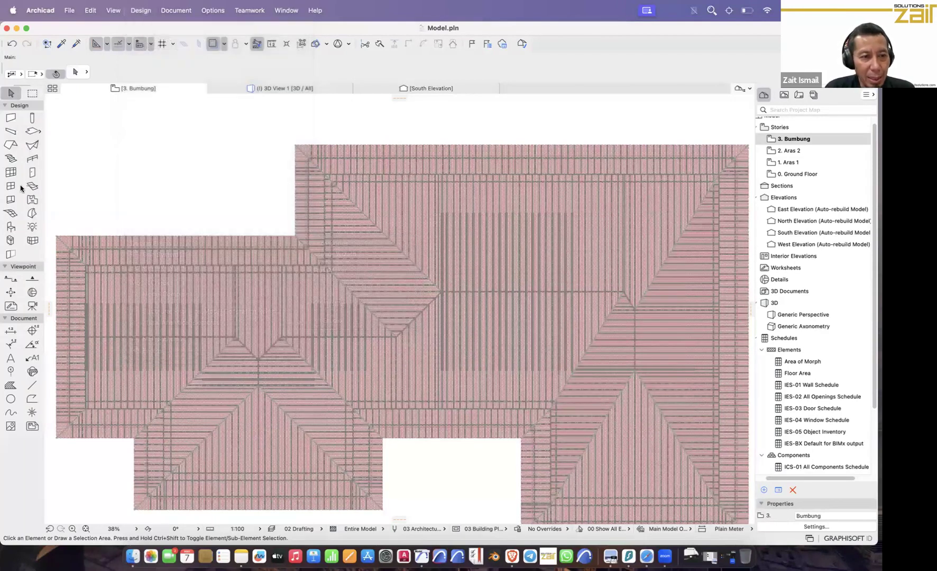
Step: Draw a slanted drafting line in the empty area above the roofs on the floor plan
scroll(23, 190, down, 8)
scroll(30, 388, up, 3)
scroll(30, 388, up, 2)
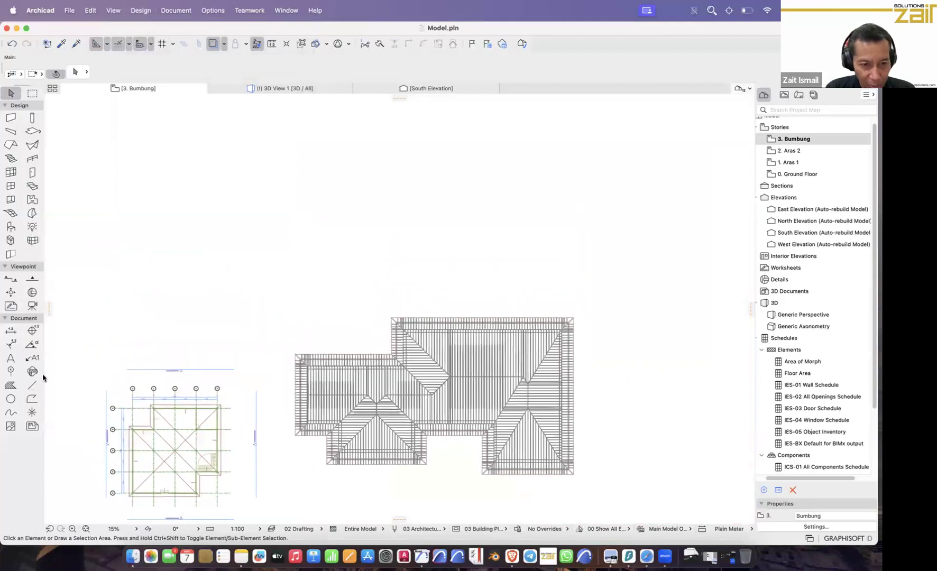
click(32, 385)
click(247, 288)
click(358, 237)
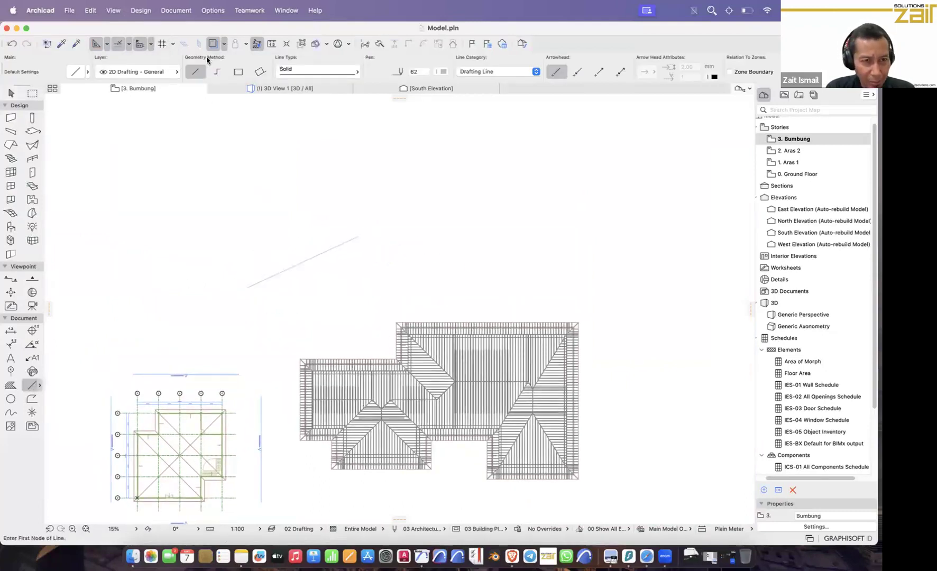
Step: Undo the slanted line and draw a closed triangular truss outline above the roofs, its first sloping side about 30,500 mm long at 26°
key(super+z)
click(240, 274)
click(217, 71)
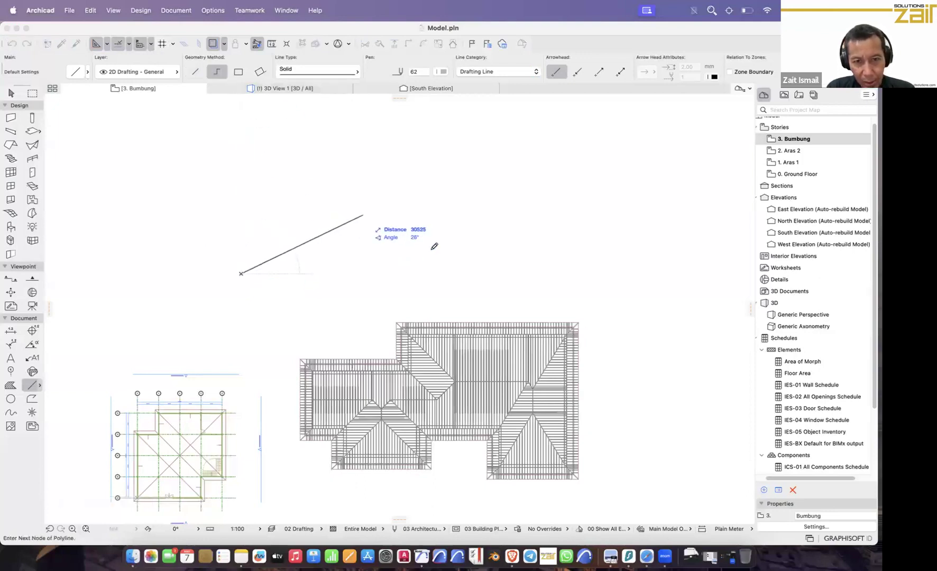
click(363, 215)
click(494, 273)
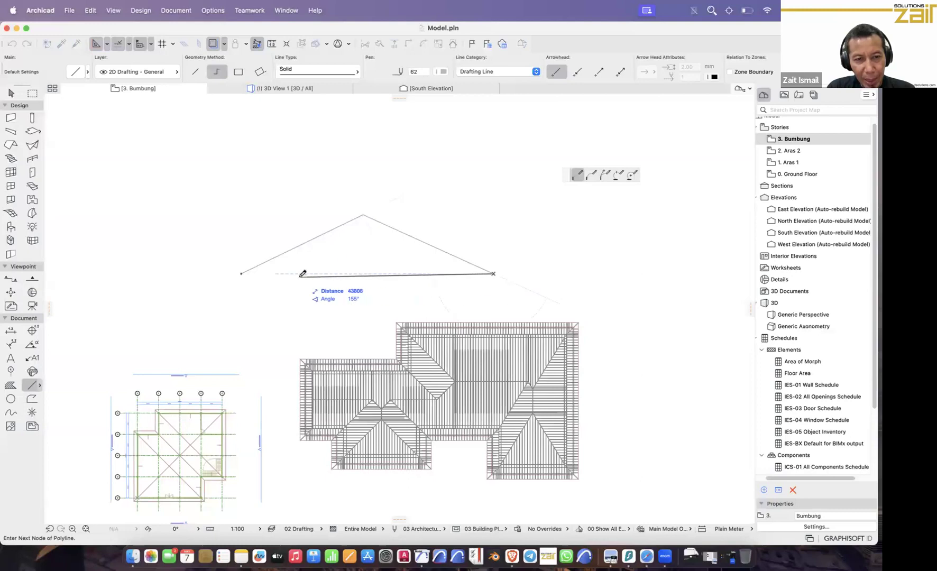
click(241, 274)
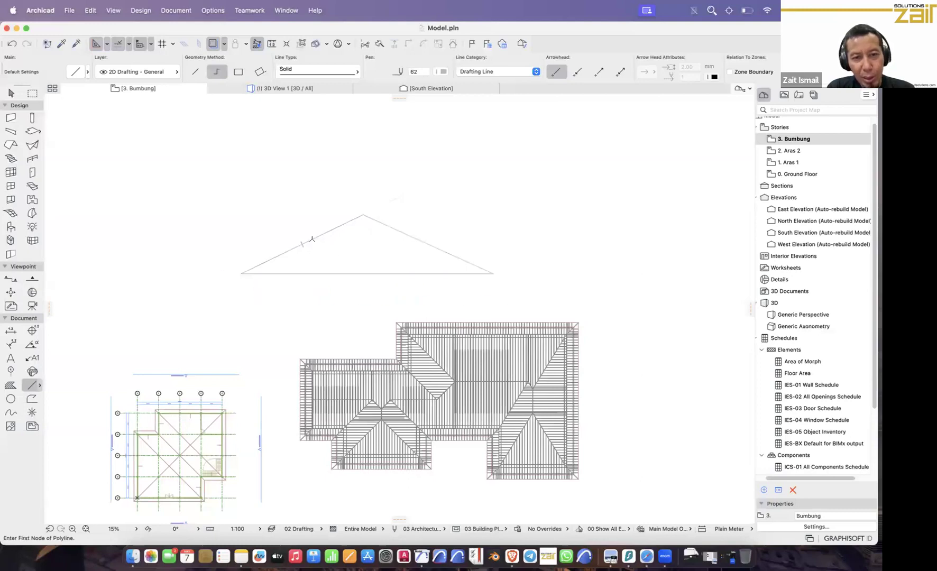
Step: Draw a V-shaped web polyline from the midpoint of one sloping side to the bottom chord and up to the other slope's midpoint
click(302, 244)
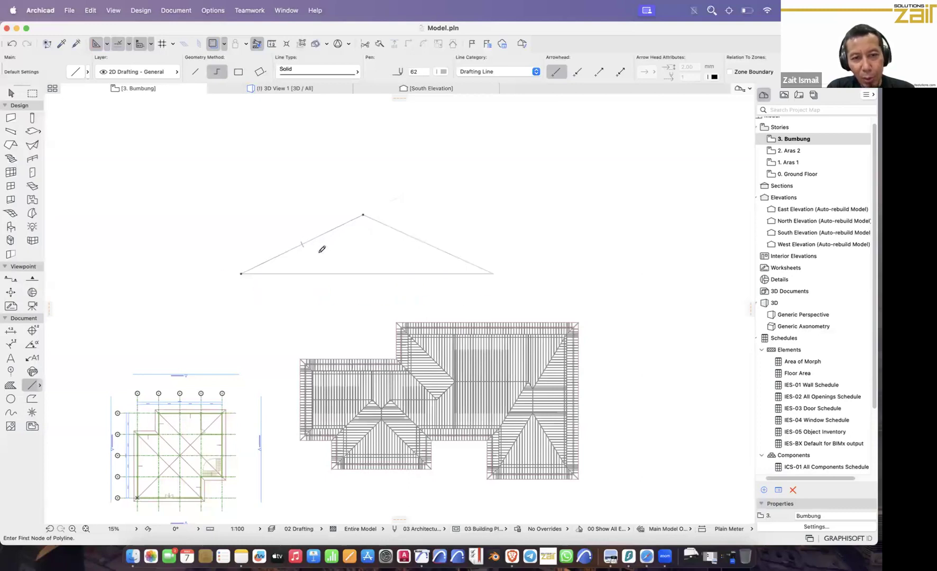
click(367, 273)
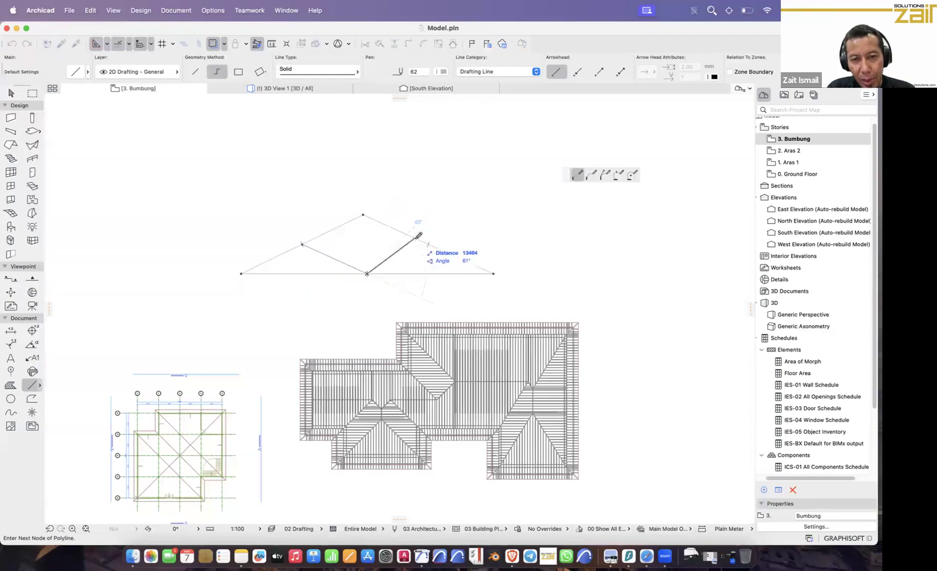
double_click(427, 243)
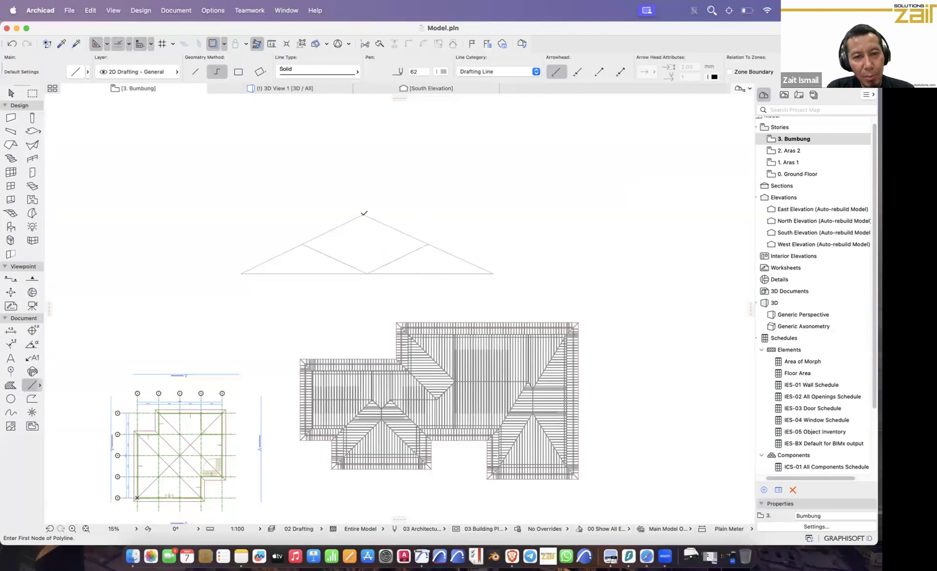
Step: Draw a vertical post line from the truss apex down to the bottom chord
click(364, 215)
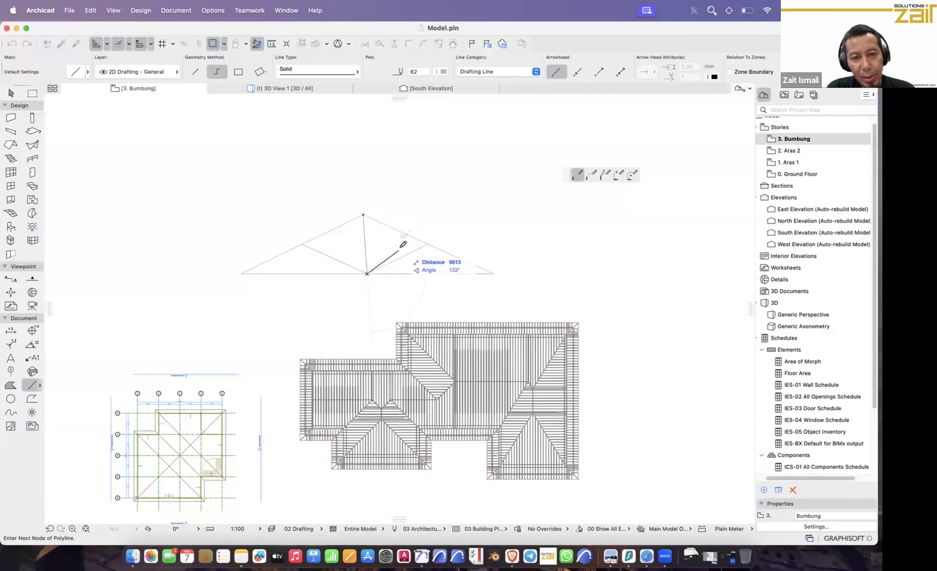
key(Escape)
scroll(380, 263, up, 3)
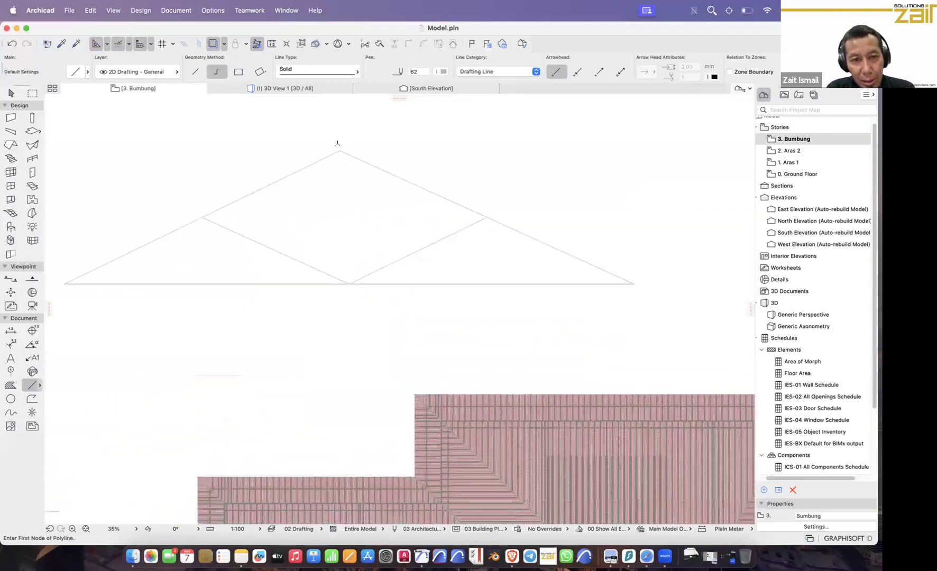
click(336, 139)
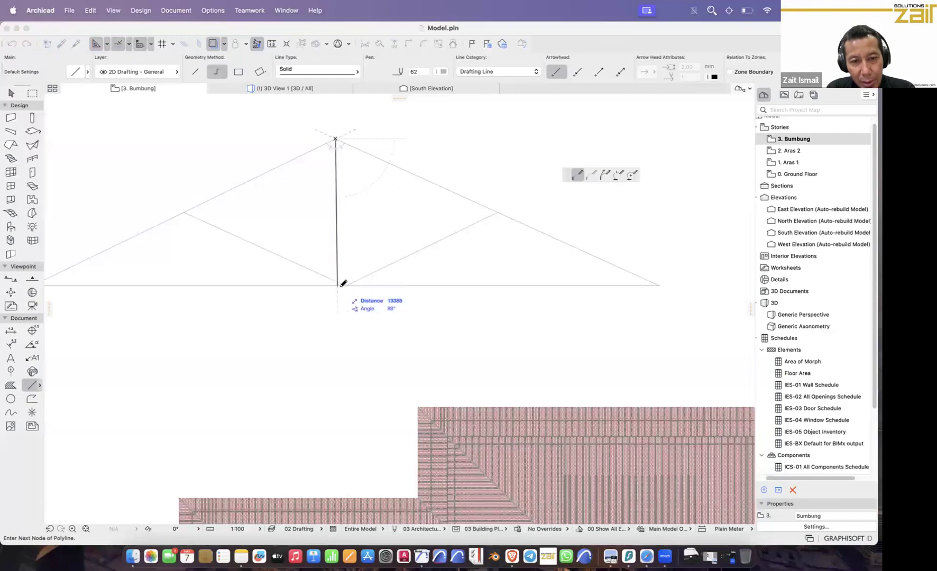
click(337, 286)
right_click(339, 286)
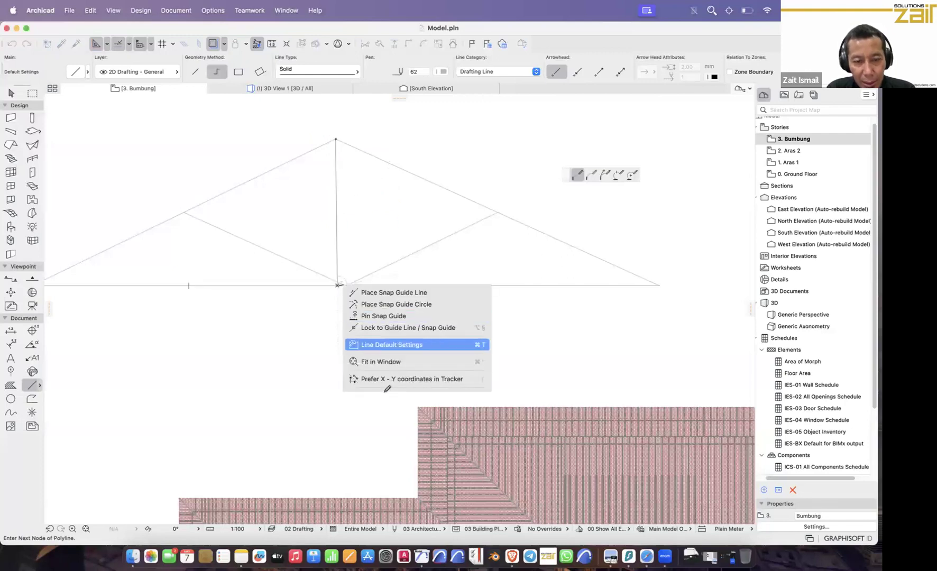
click(387, 406)
Step: Move the lower node of the V-shaped web polyline to the foot of the vertical post on the bottom chord
click(12, 93)
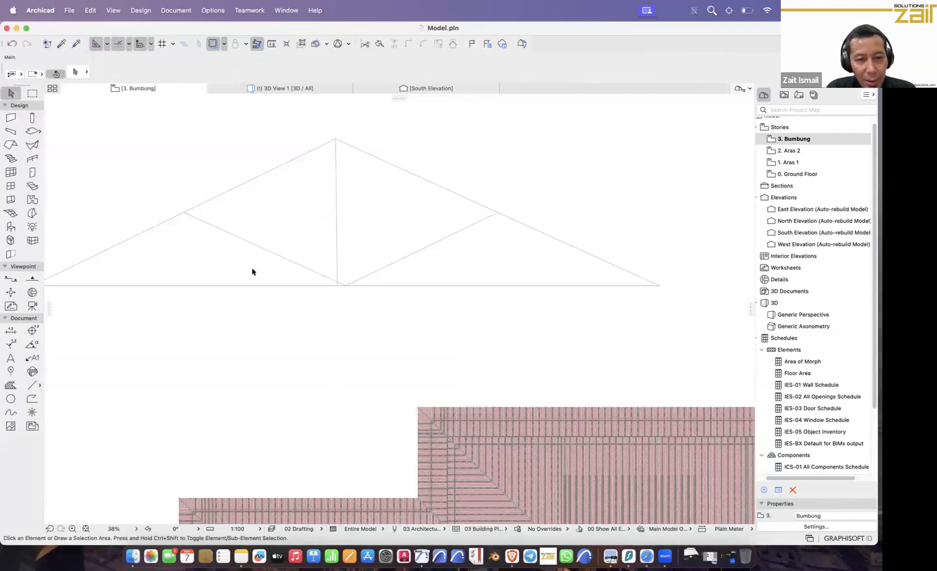
click(317, 273)
click(346, 286)
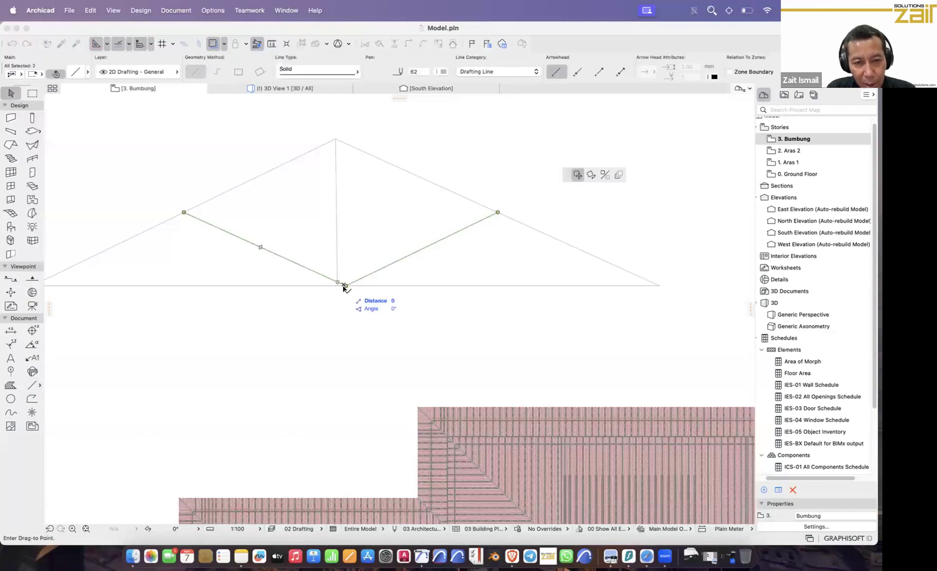
click(346, 286)
click(346, 286)
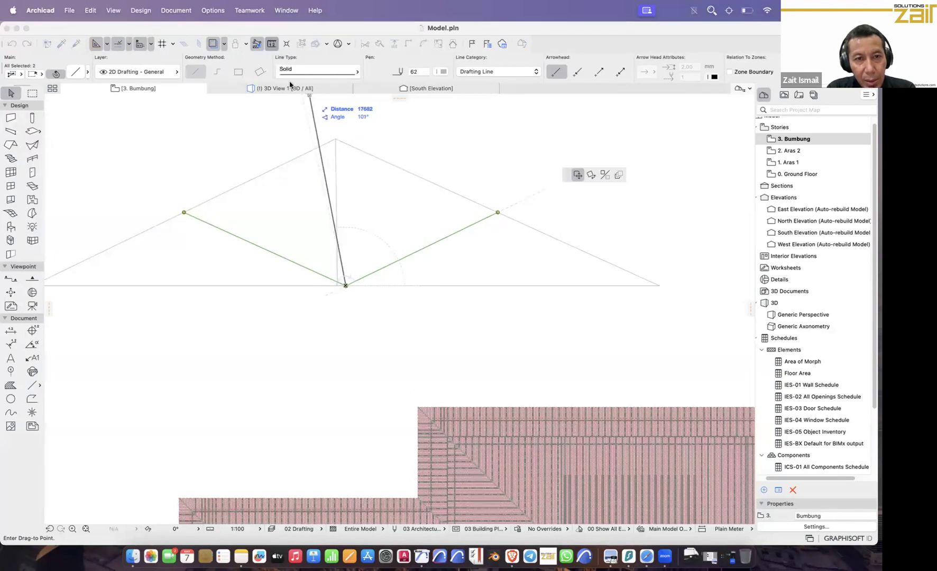
click(346, 285)
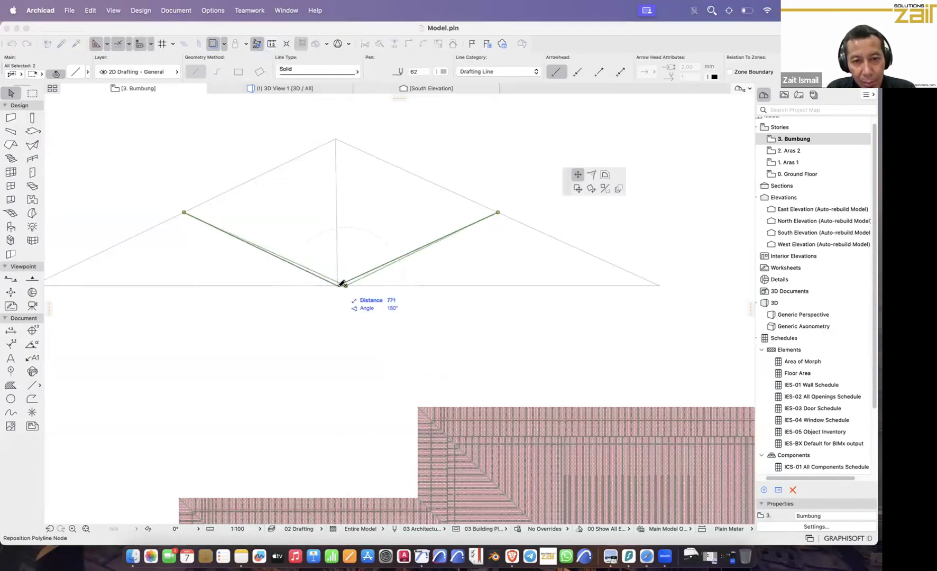
click(340, 285)
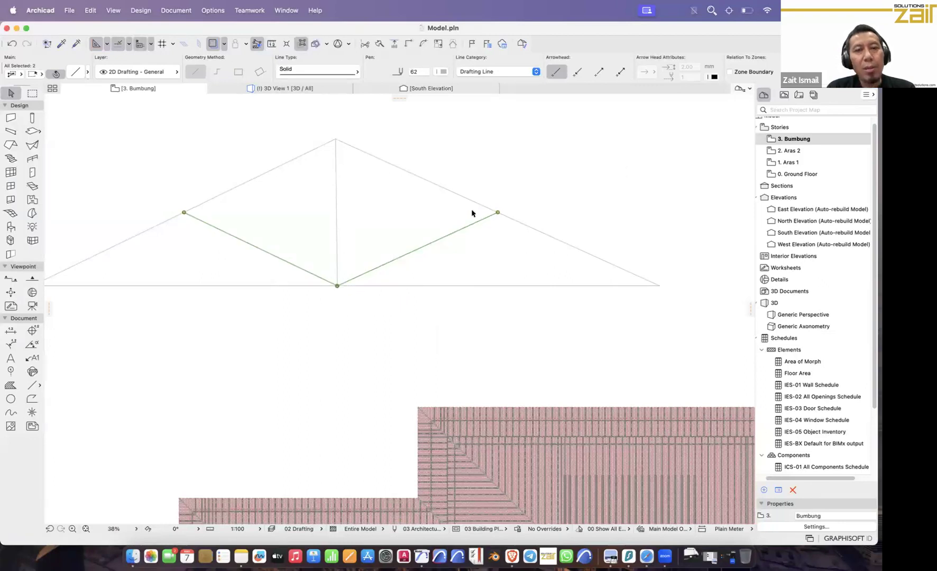
Step: Select all the truss lines on the floor plan and open the TrussMaker settings for creating a truss from them
scroll(408, 266, down, 3)
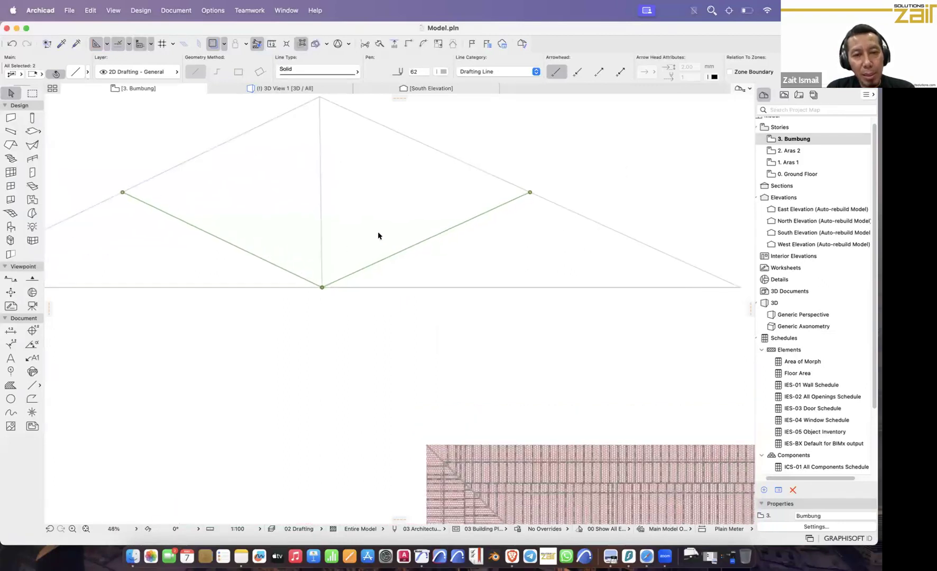
scroll(306, 262, down, 4)
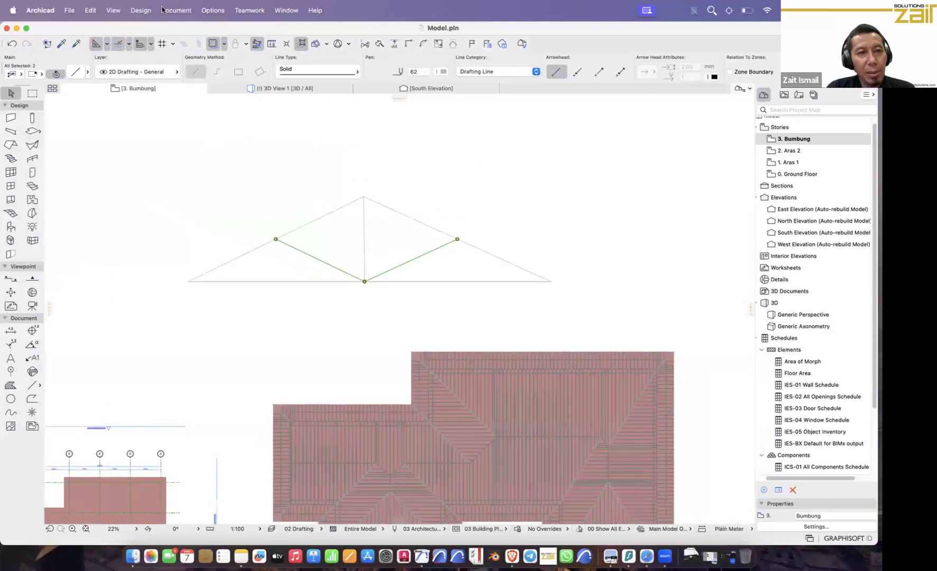
key(Escape)
drag(256, 280, 450, 206)
click(142, 11)
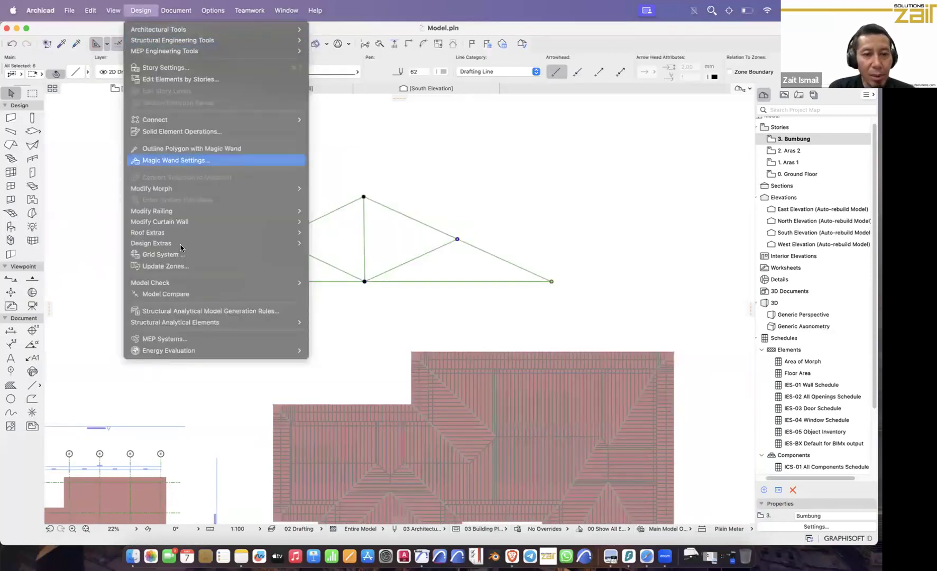
mouse_move(159, 243)
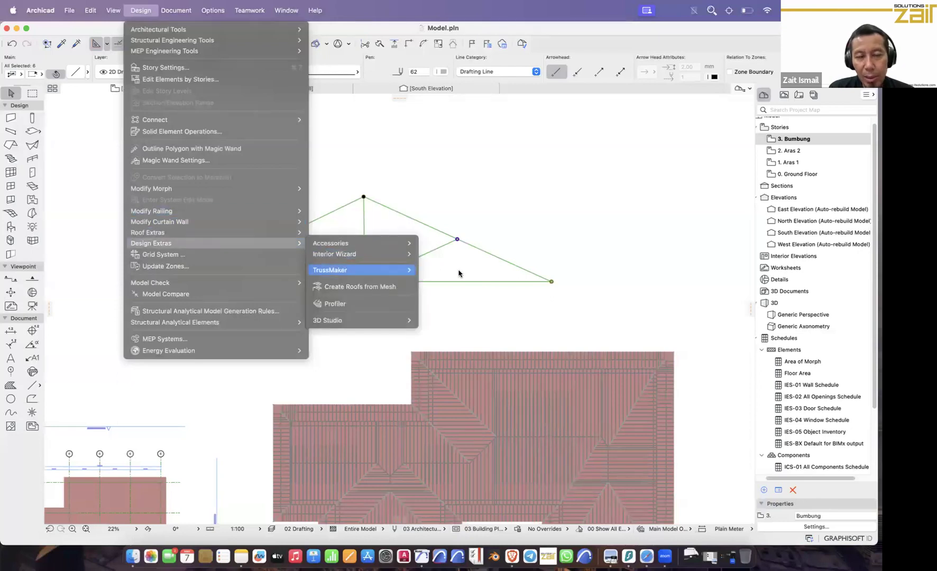
mouse_move(402, 269)
click(449, 268)
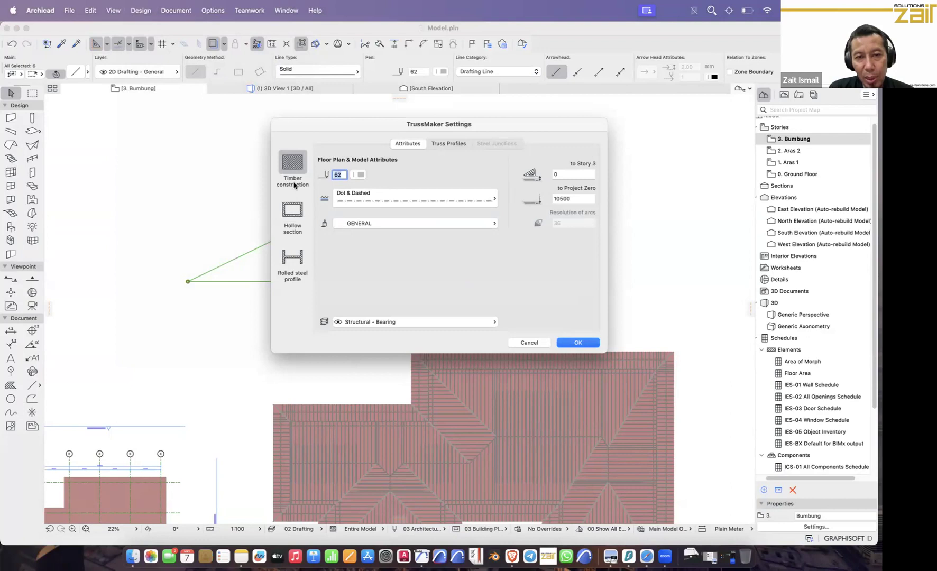
Step: Create the truss as a rectangular hollow section, 100 × 100 with thickness 13, and save it as Truss 1 in the Embedded Library
click(295, 213)
click(295, 265)
click(297, 212)
click(445, 145)
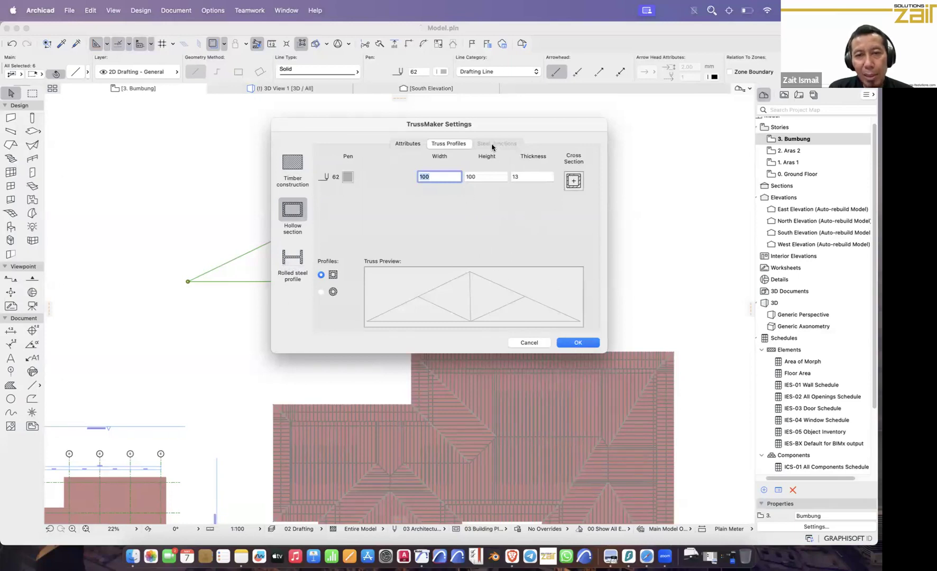
click(577, 342)
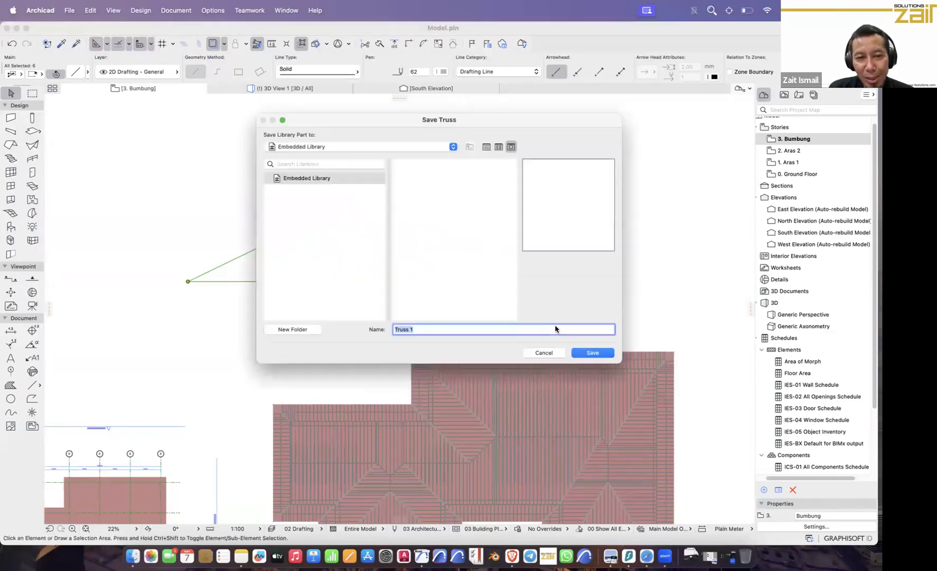
click(594, 354)
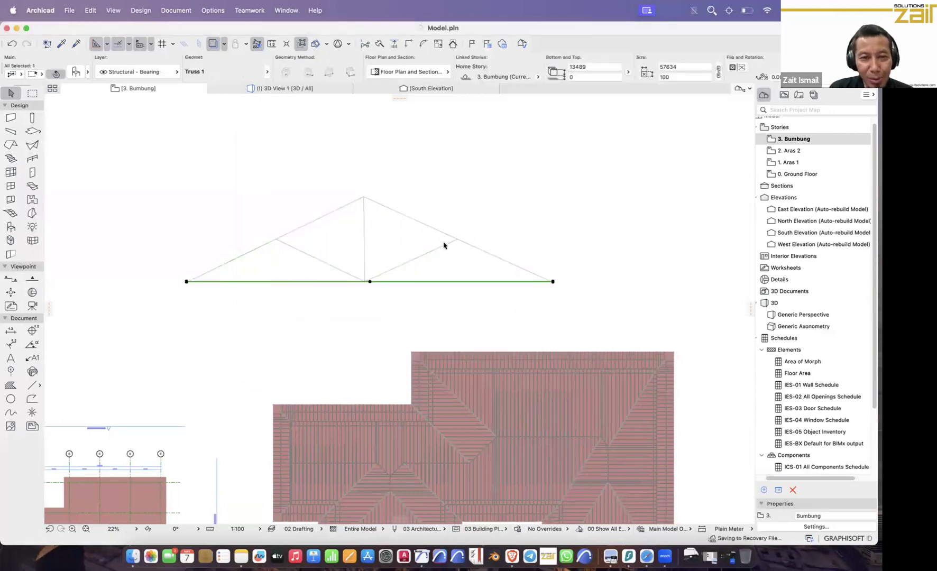
Step: Examine the new truss on the floor plan and beside the roof in the 3D view, and clear its selection
scroll(320, 293, up, 2)
scroll(320, 294, up, 5)
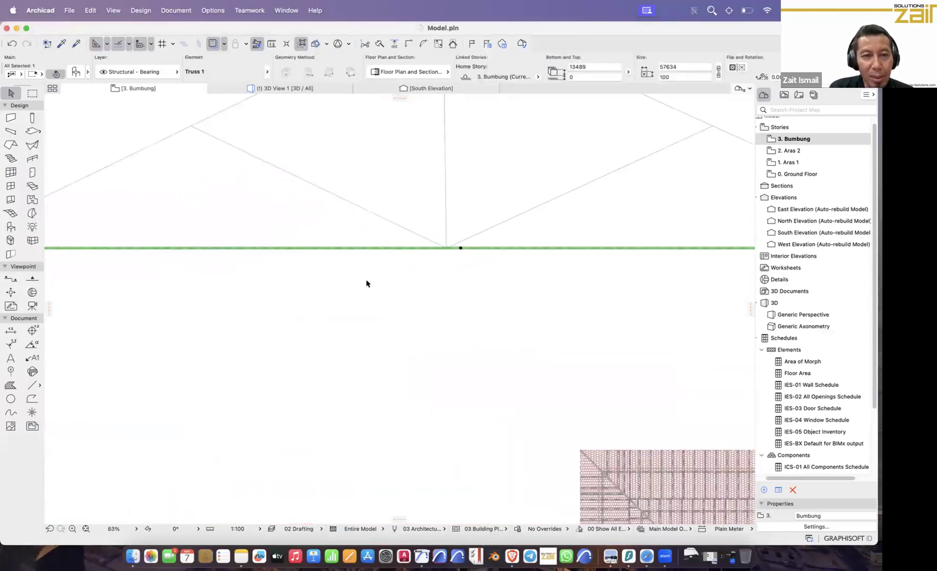
scroll(406, 328, down, 5)
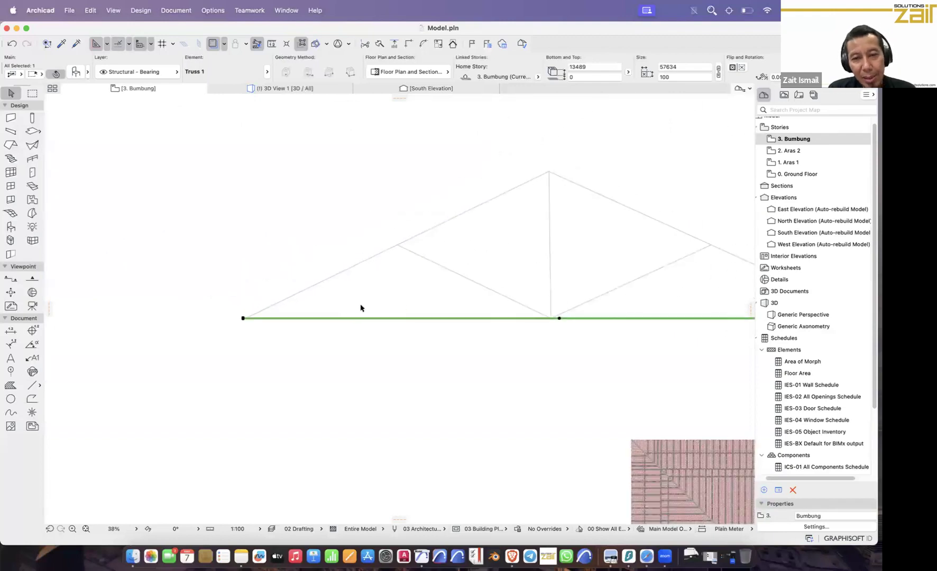
click(302, 90)
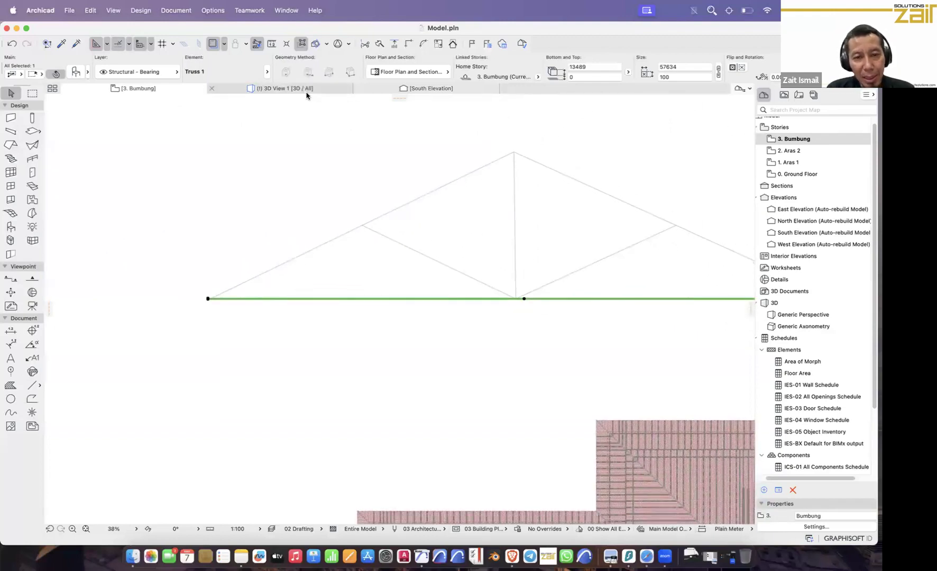
click(344, 165)
shift+middle_drag(345, 169, 378, 340)
click(381, 339)
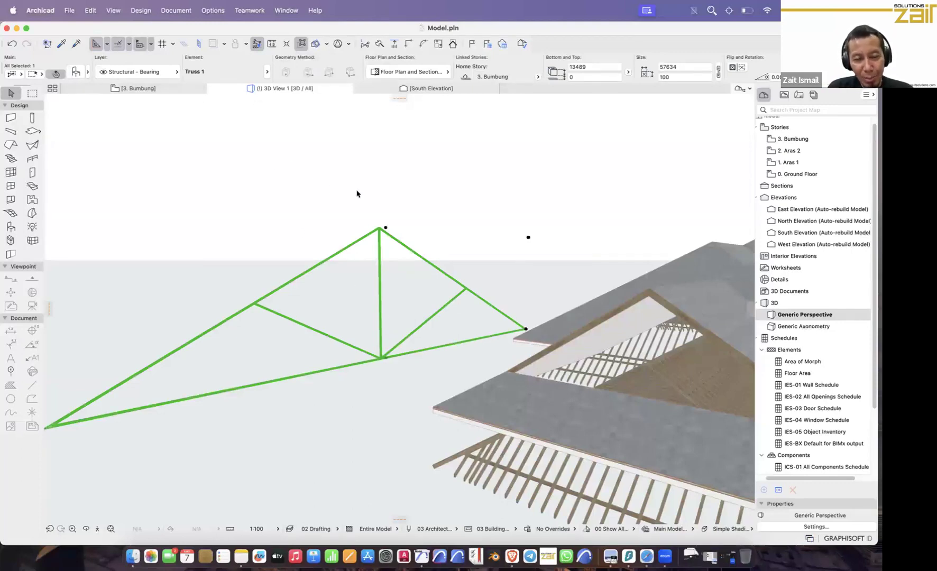
scroll(412, 292, down, 2)
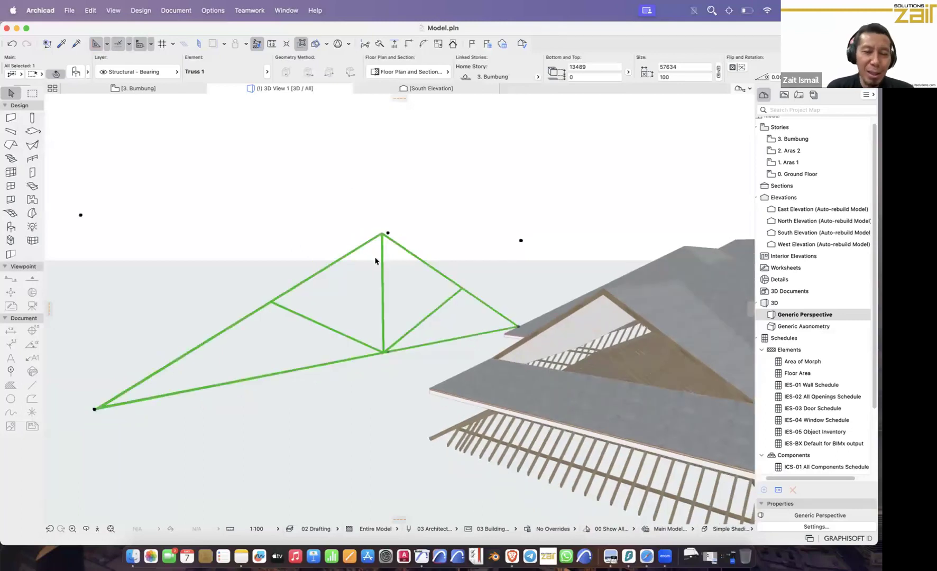
scroll(376, 261, down, 2)
shift+middle_drag(370, 269, 386, 272)
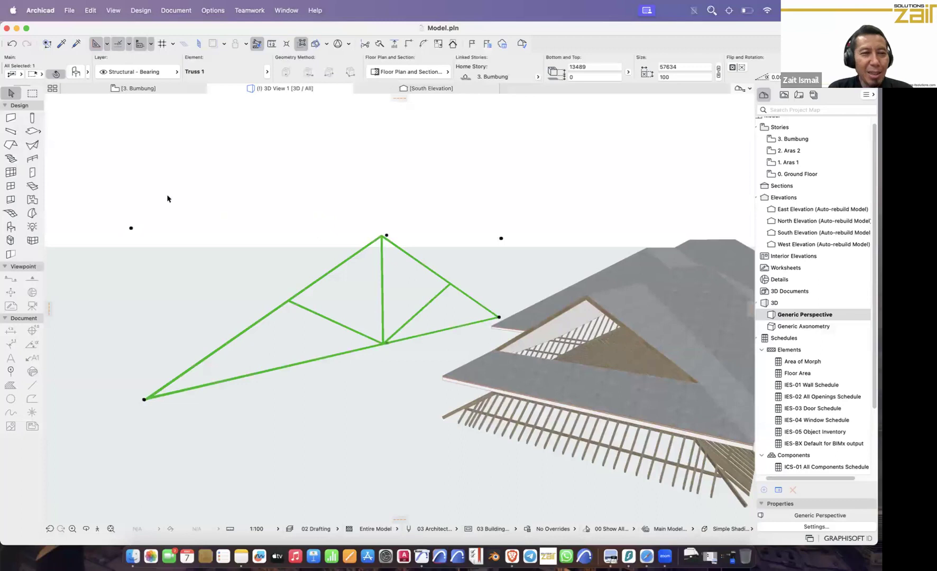
click(188, 176)
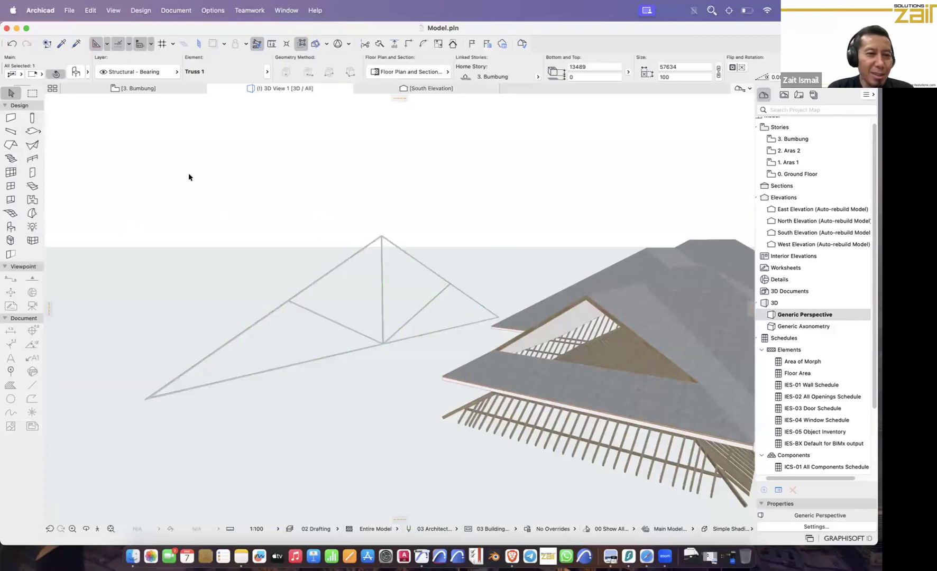
Step: Search the object library for "truss" and set Pitched Fink Truss 27 as the default object for placement
double_click(10, 227)
click(281, 56)
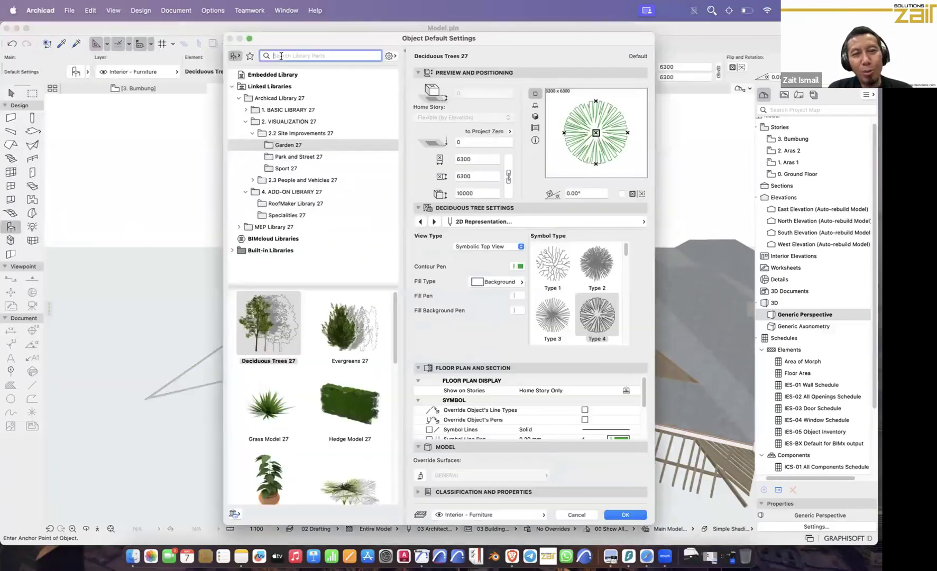
text(truss)
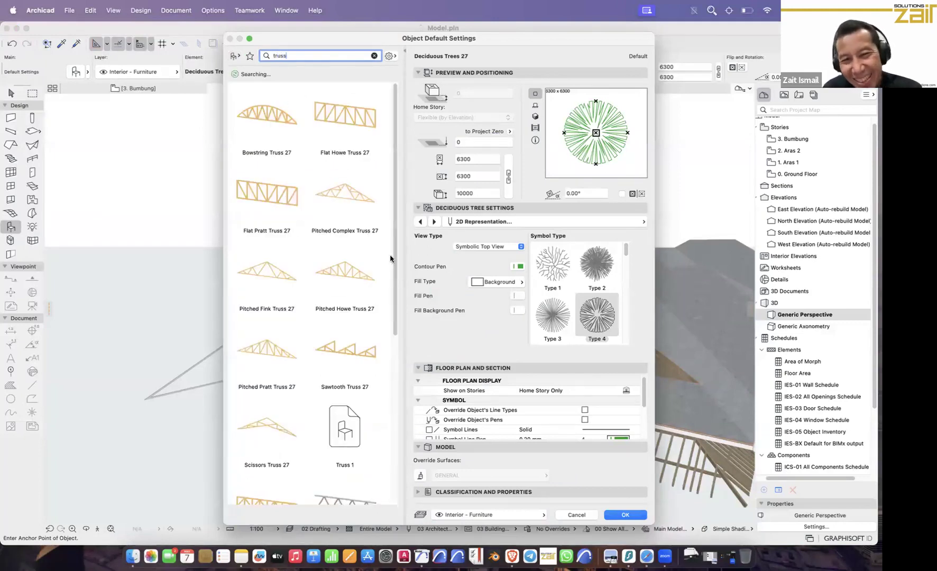
drag(397, 253, 417, 235)
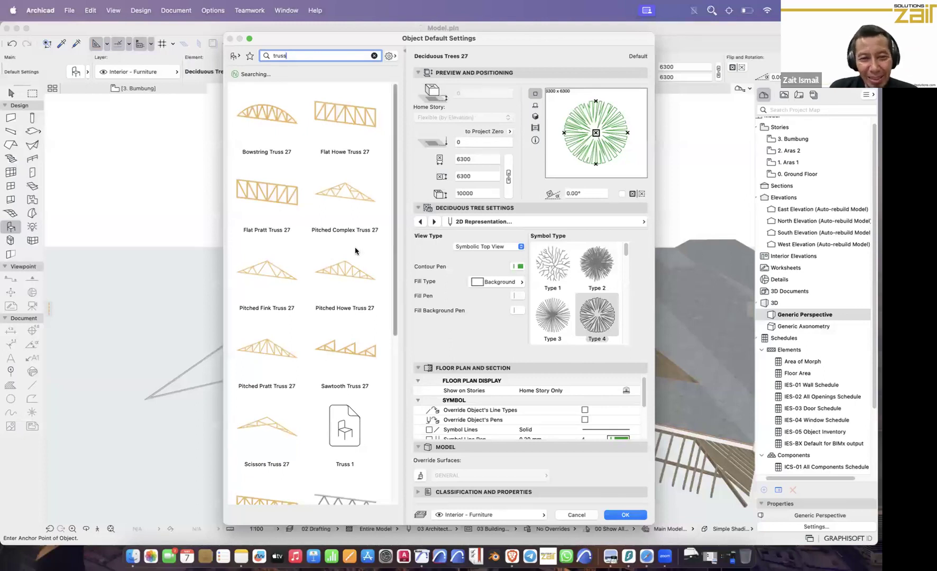
click(272, 272)
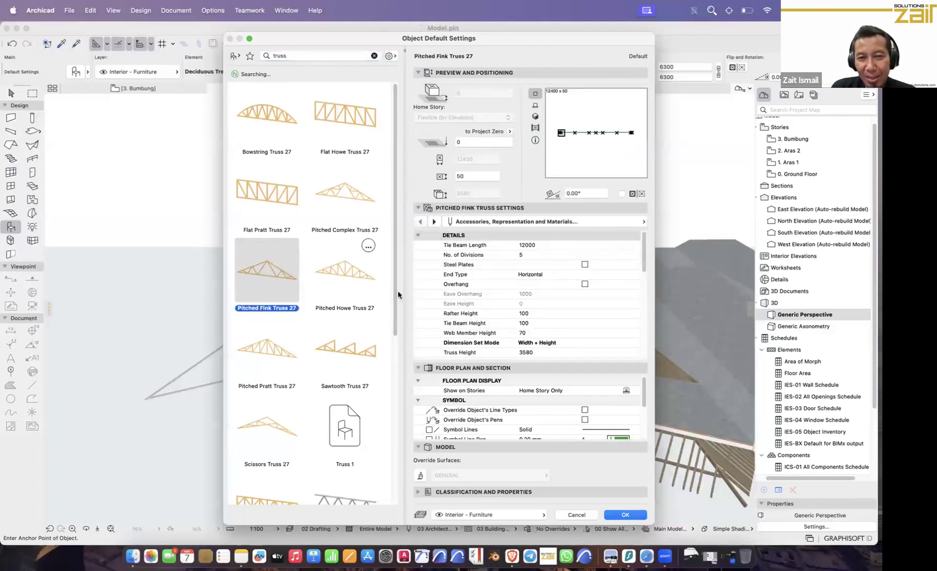
click(625, 515)
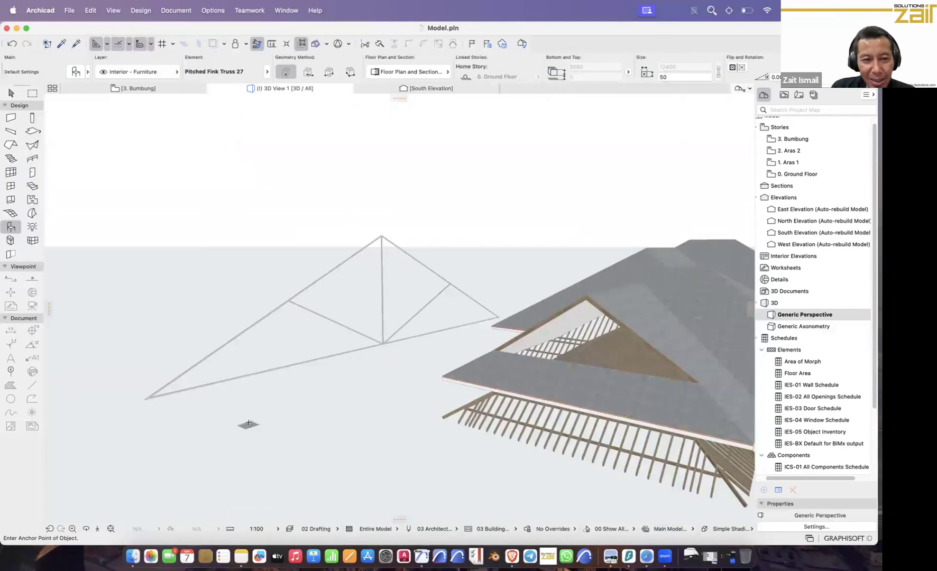
Step: Place the Pitched Fink Truss 27 in front of the custom truss and stretch its length to about 27 m
scroll(274, 395, up, 5)
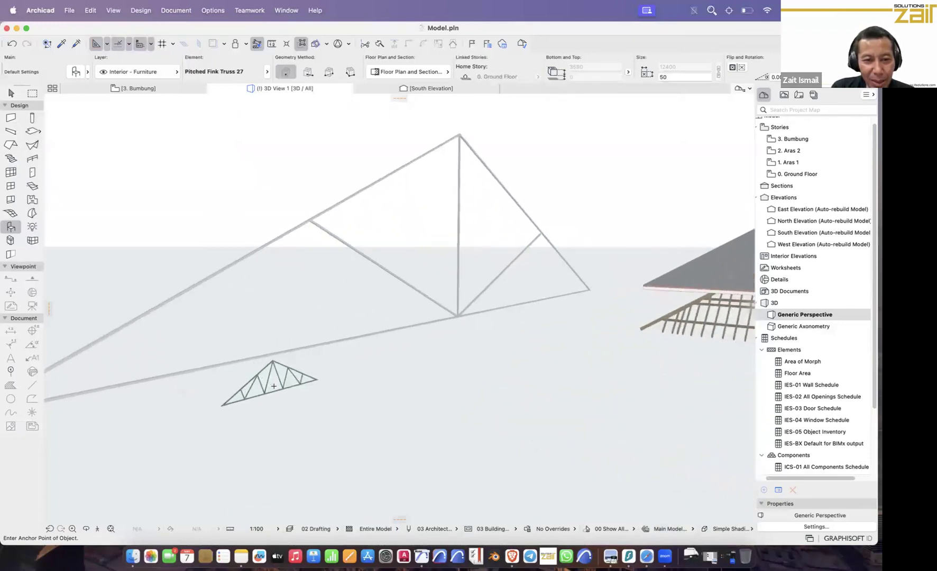
click(11, 93)
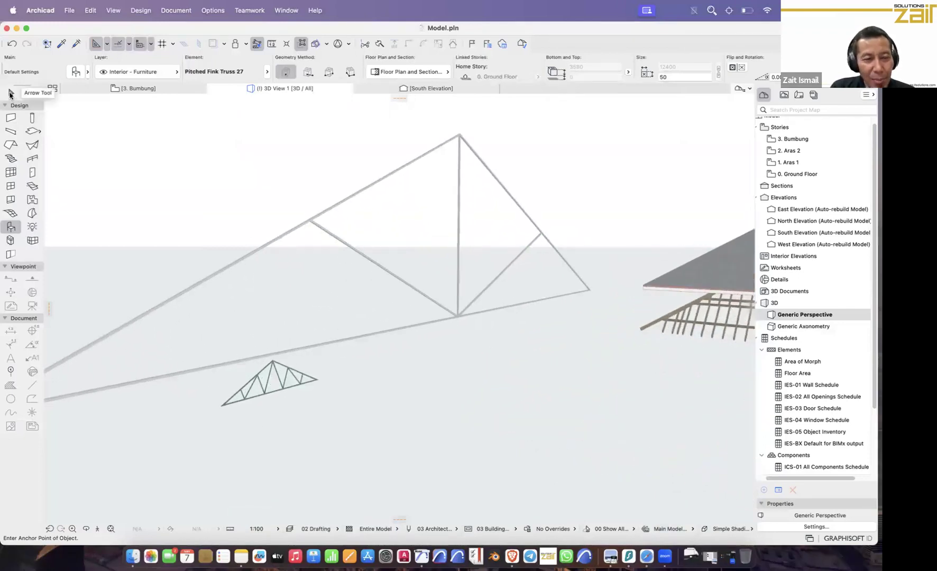
click(273, 363)
scroll(312, 383, up, 2)
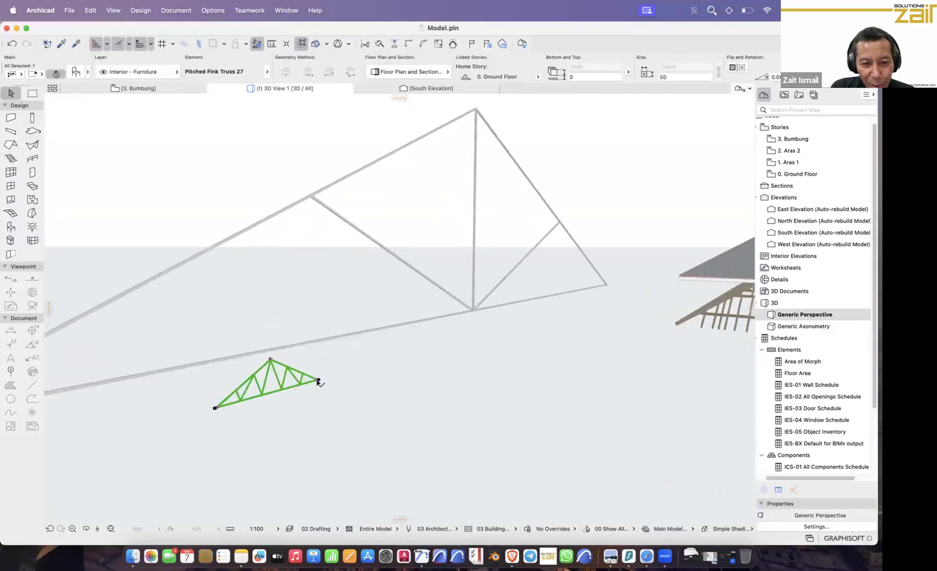
click(317, 382)
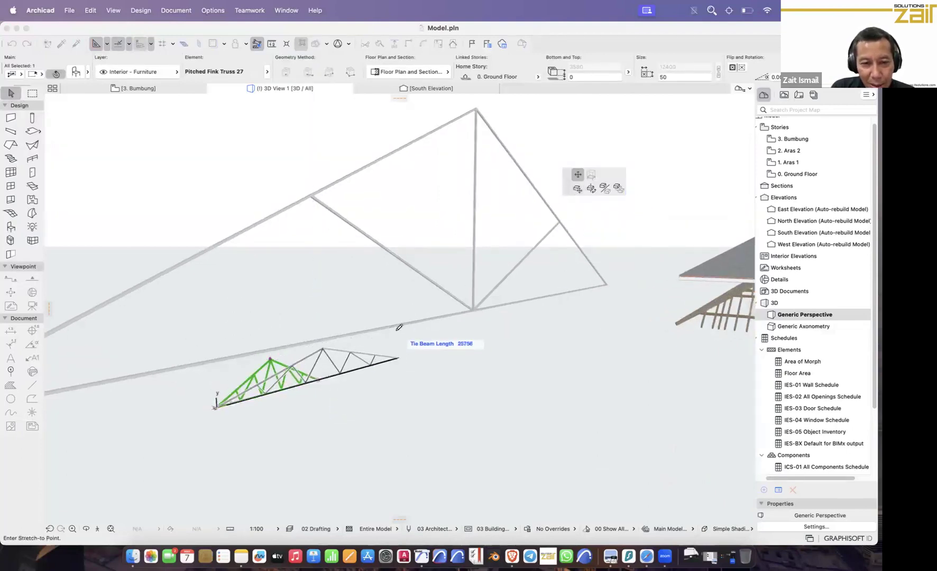
click(402, 356)
Step: Adjust the fink truss's height by stretching its apex up and then back down
click(327, 347)
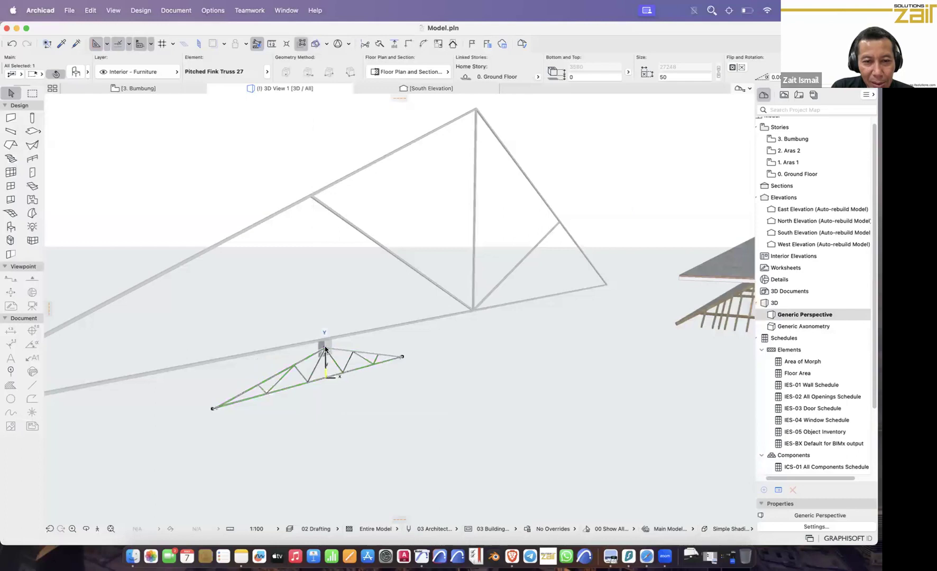
click(330, 334)
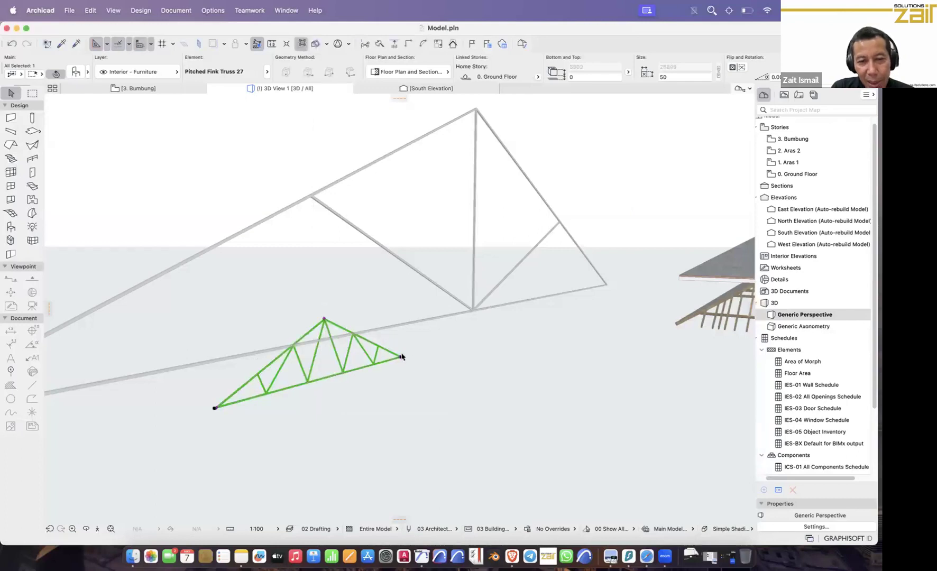
click(325, 319)
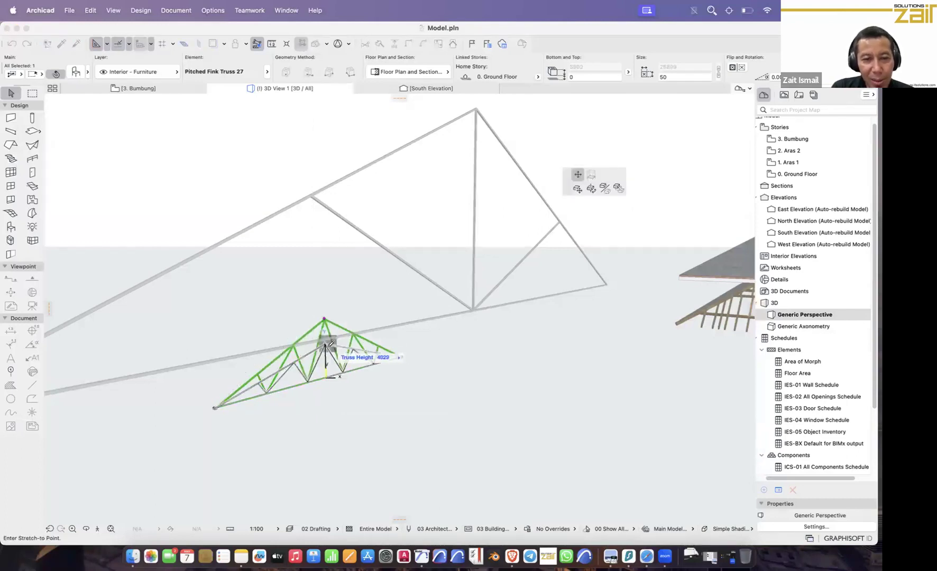
click(324, 345)
scroll(302, 365, up, 2)
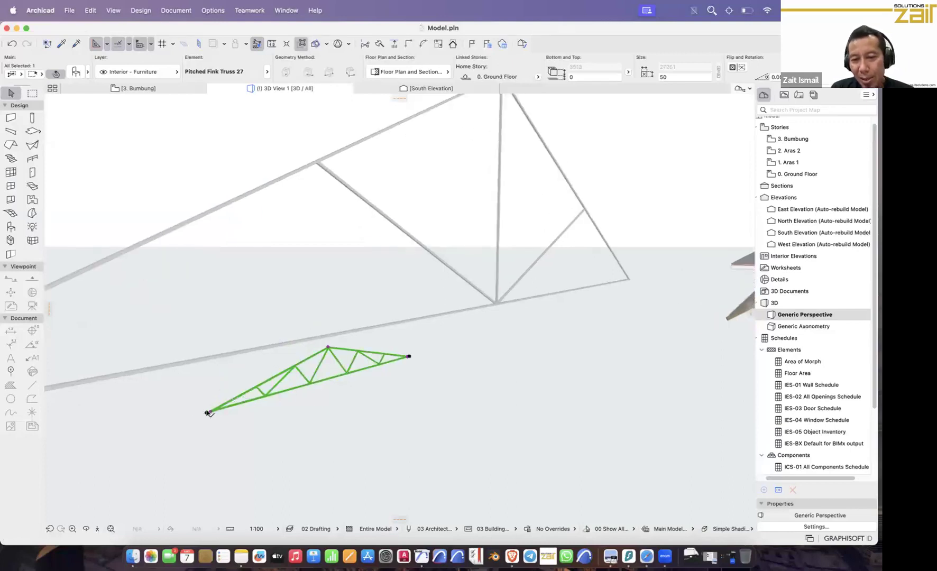
Step: Select the fink truss and the custom truss in the 3D view and delete both
scroll(415, 417, down, 5)
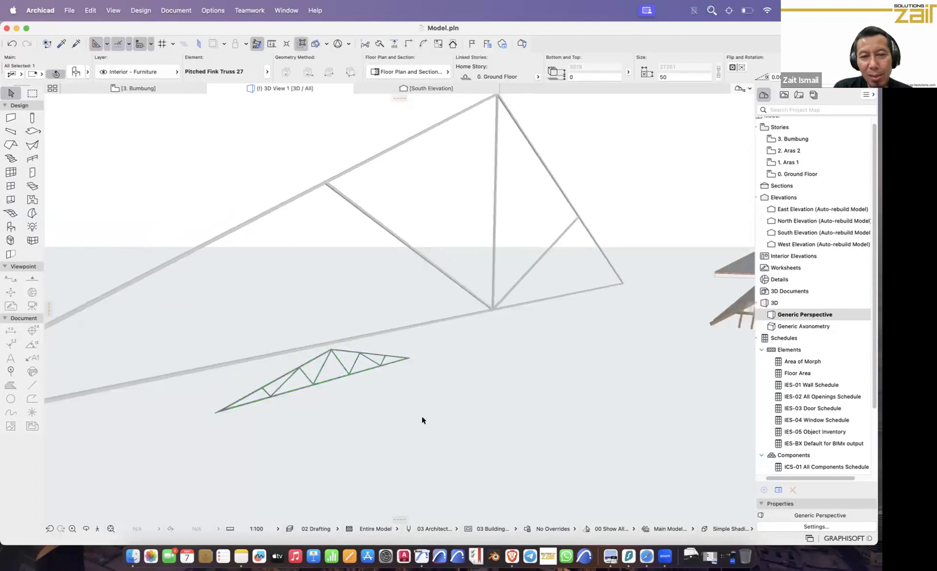
click(505, 258)
drag(508, 257, 302, 437)
key(Delete)
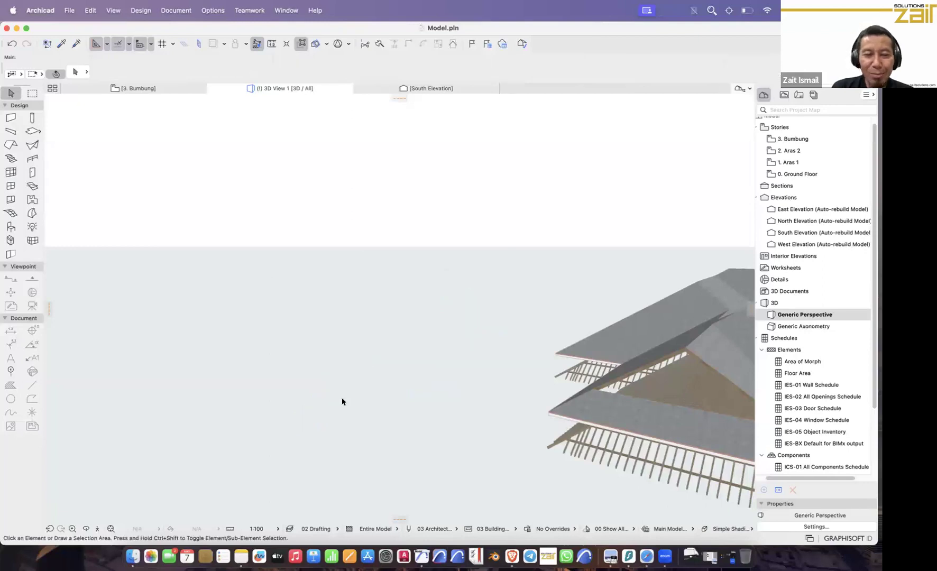
Step: Browse the truss objects available in the library and close the object settings without changing the default
double_click(10, 226)
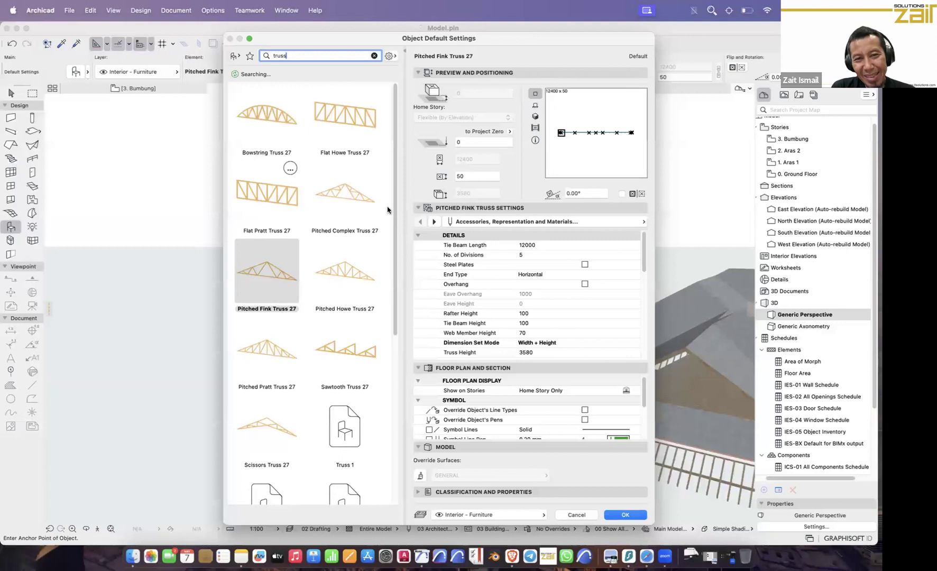
scroll(401, 268, down, 5)
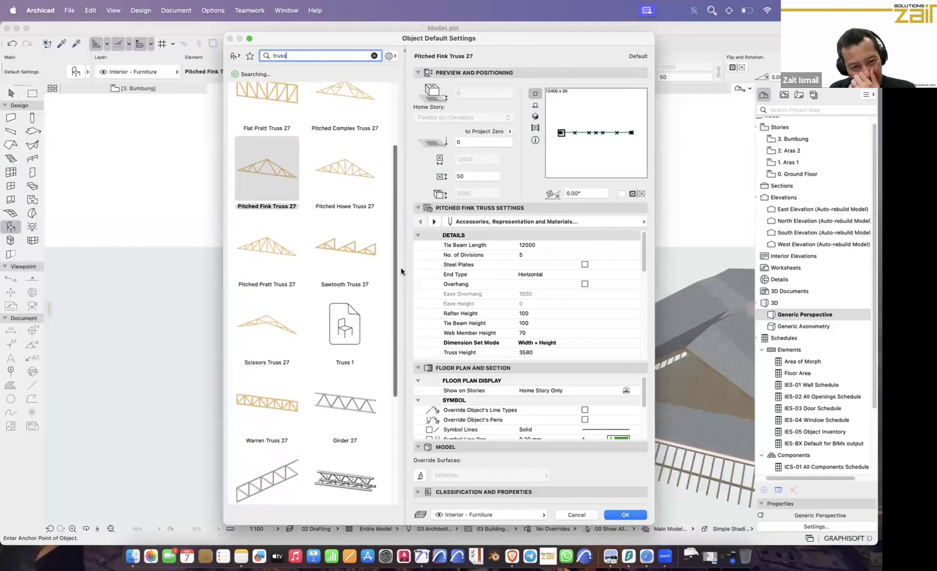
scroll(401, 272, down, 6)
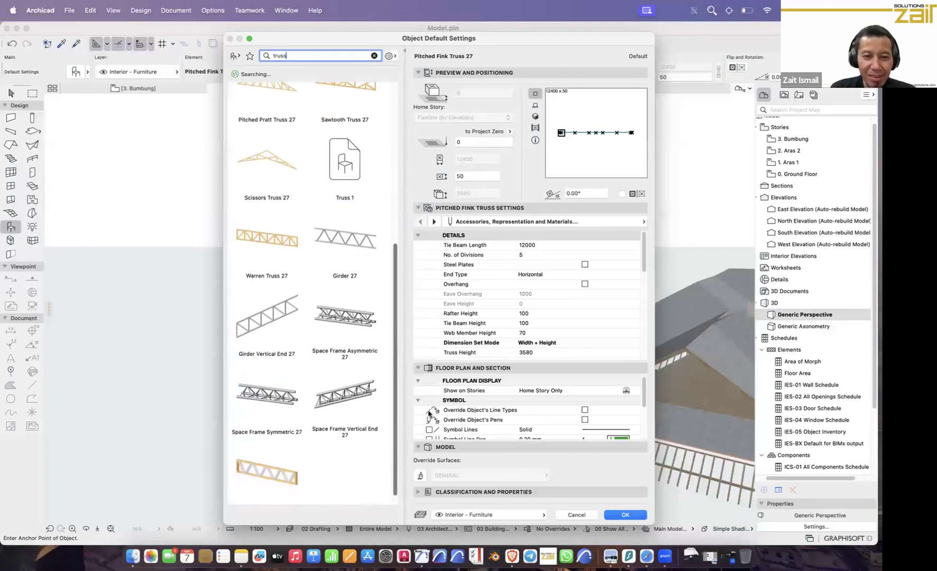
click(576, 515)
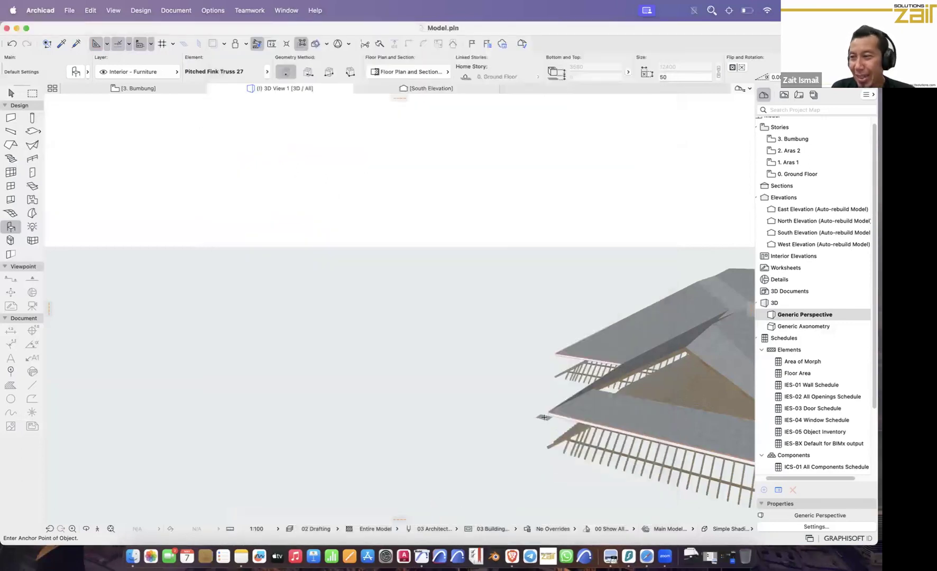
Step: Select the multi-plane roof in 3D and move it down vertically by 3000 mm onto its timber framing
shift+middle_drag(534, 285, 275, 212)
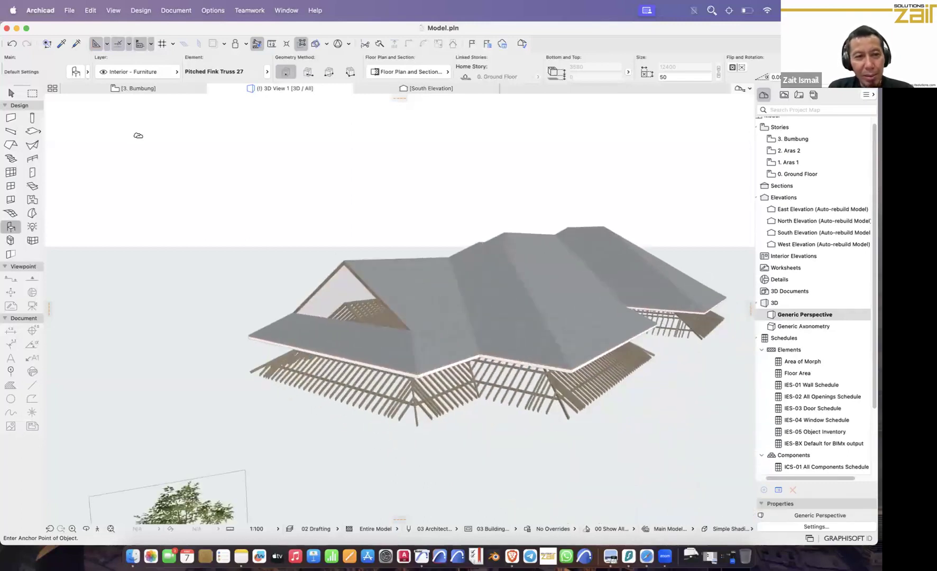
click(11, 94)
scroll(408, 369, up, 3)
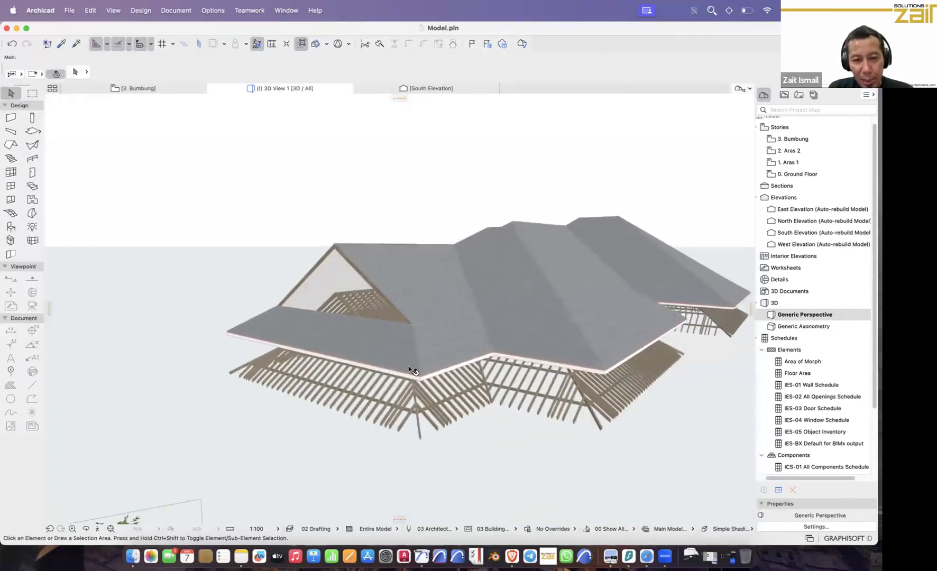
click(421, 348)
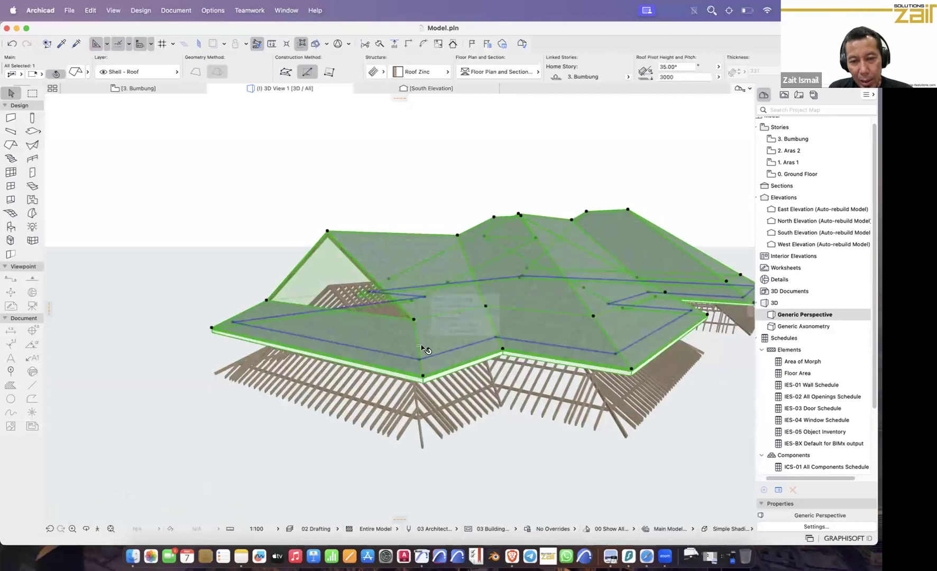
scroll(422, 367, up, 2)
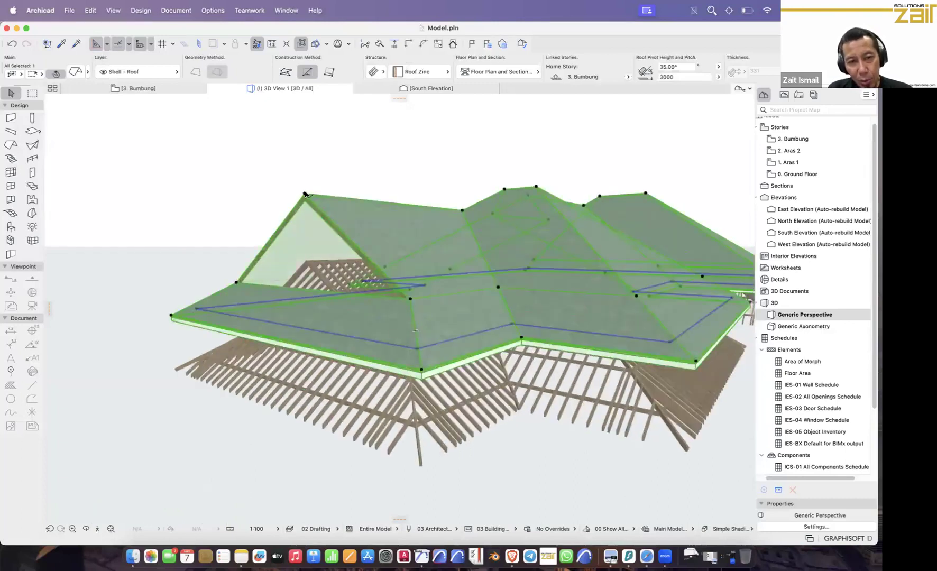
click(306, 194)
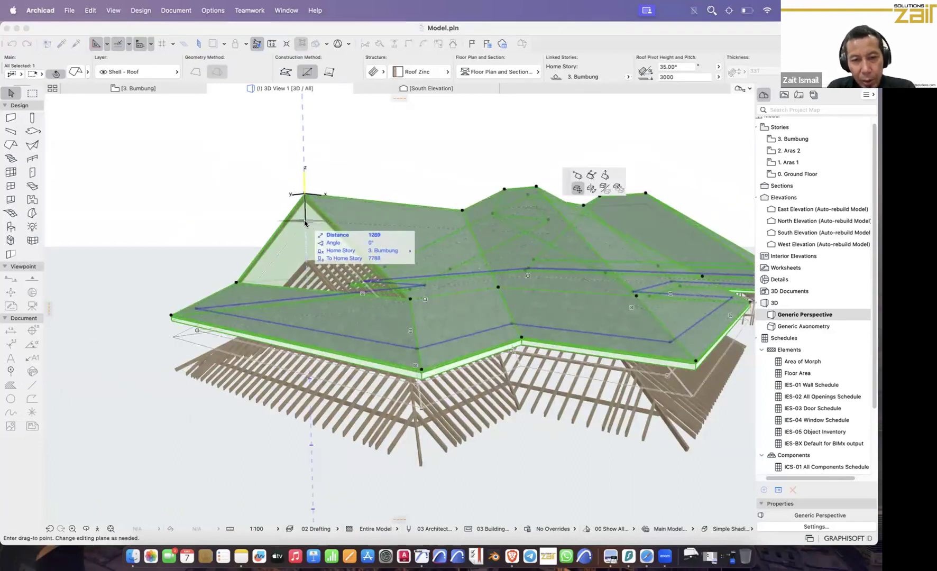
text(3000)
key(Return)
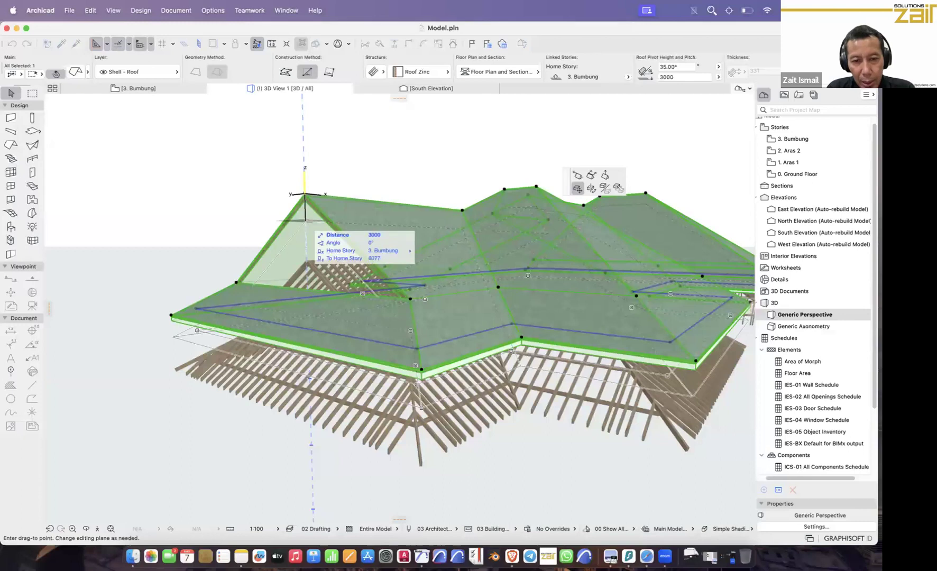
Step: Delete the drawn truss lines beside the roof on the 3. Bumbung floor plan
shift+middle_drag(504, 317, 560, 165)
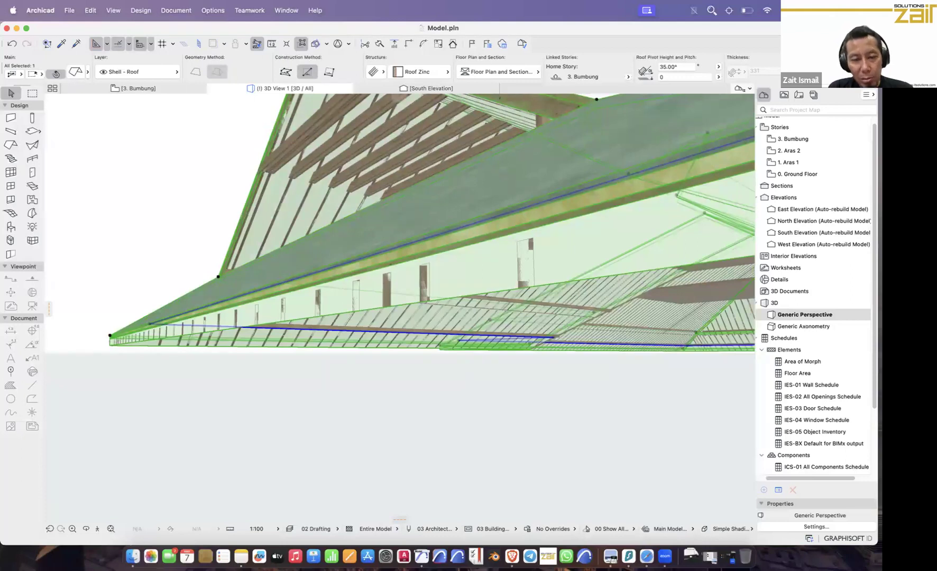
scroll(365, 293, down, 5)
middle_drag(365, 292, 320, 291)
key(F2)
middle_drag(381, 318, 340, 289)
drag(717, 305, 347, 159)
key(Delete)
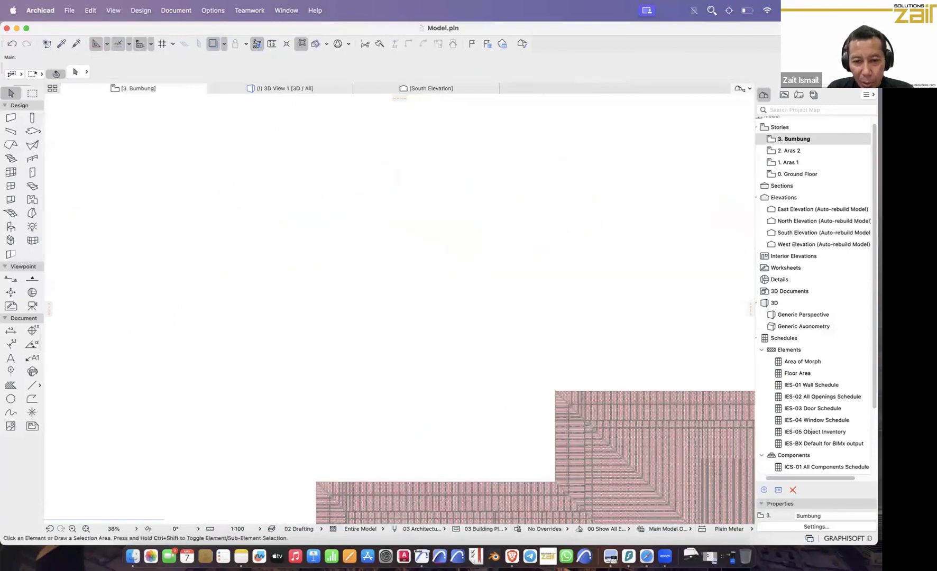
Step: Set the multi-plane roof's eaves overhang offset to 1050 mm on the floor plan and clear the selection
scroll(585, 397, up, 3)
click(585, 397)
scroll(585, 397, up, 1)
scroll(585, 397, up, 1)
middle_drag(585, 397, 409, 320)
scroll(585, 423, up, 1)
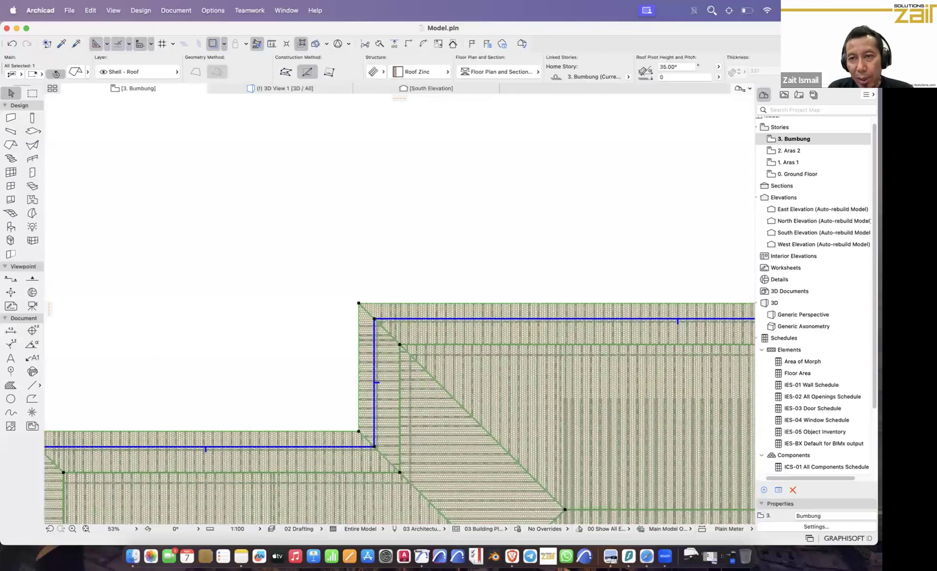
scroll(562, 388, up, 1)
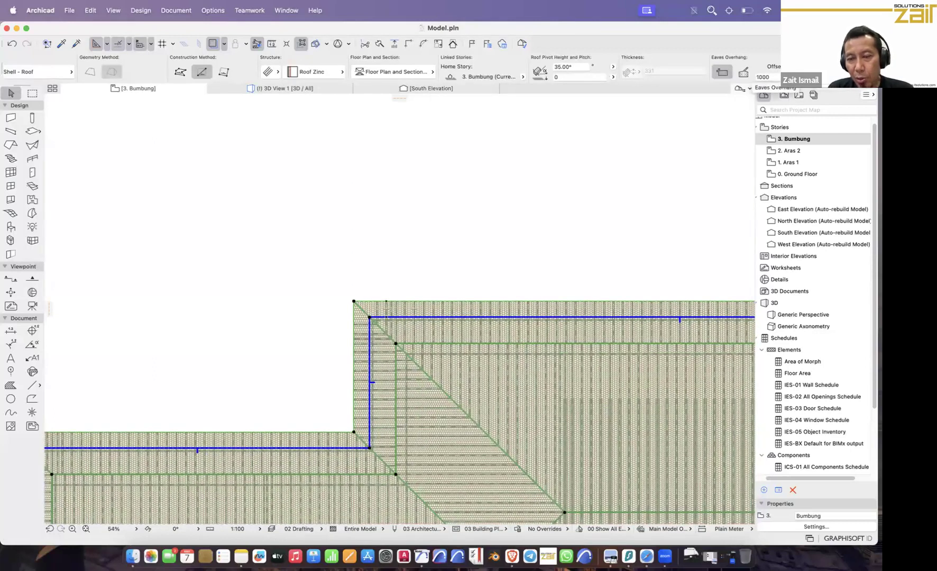
click(767, 78)
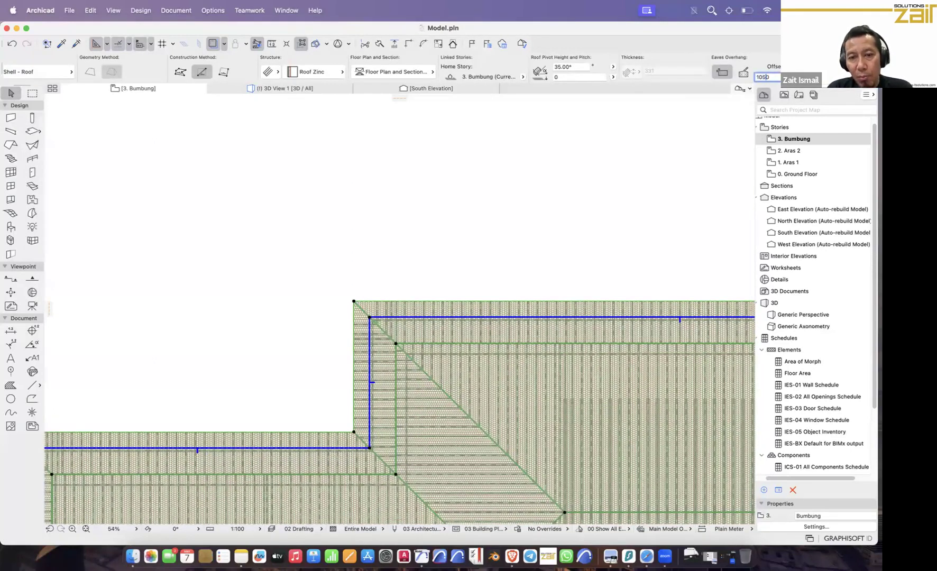
text(1050)
key(Return)
click(505, 254)
click(501, 251)
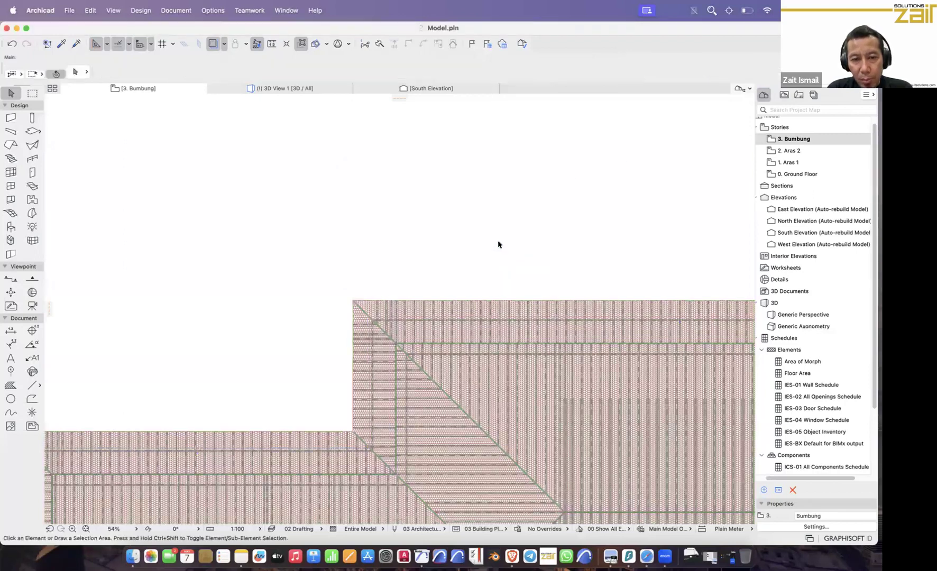
Step: Stretch the ridge end at the roof's open gable horizontally outward in the 3D view
click(311, 89)
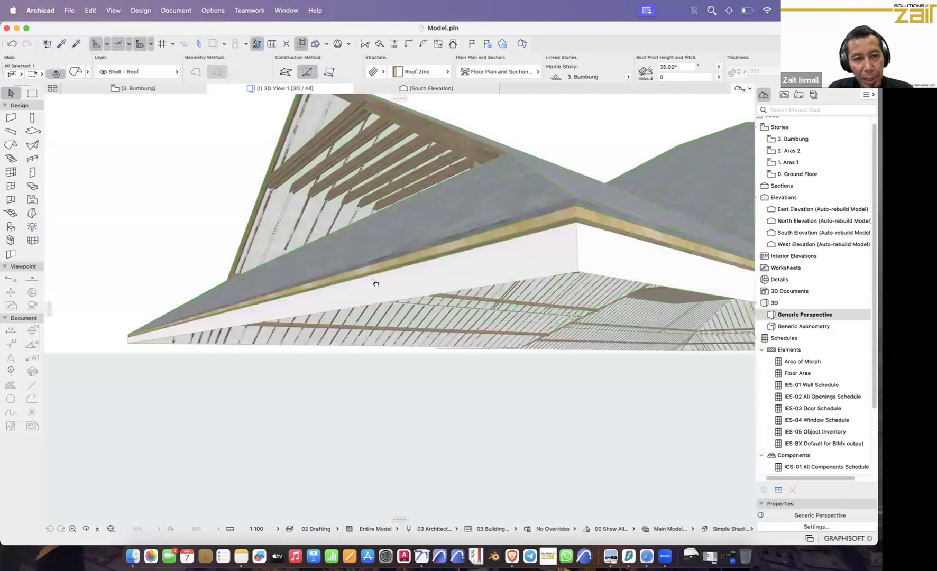
shift+middle_drag(375, 323, 317, 206)
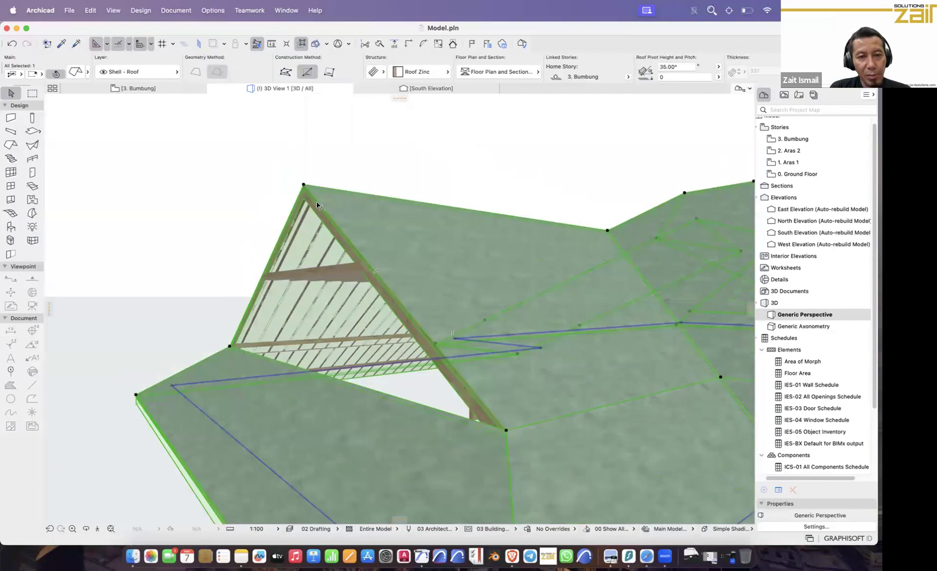
click(304, 186)
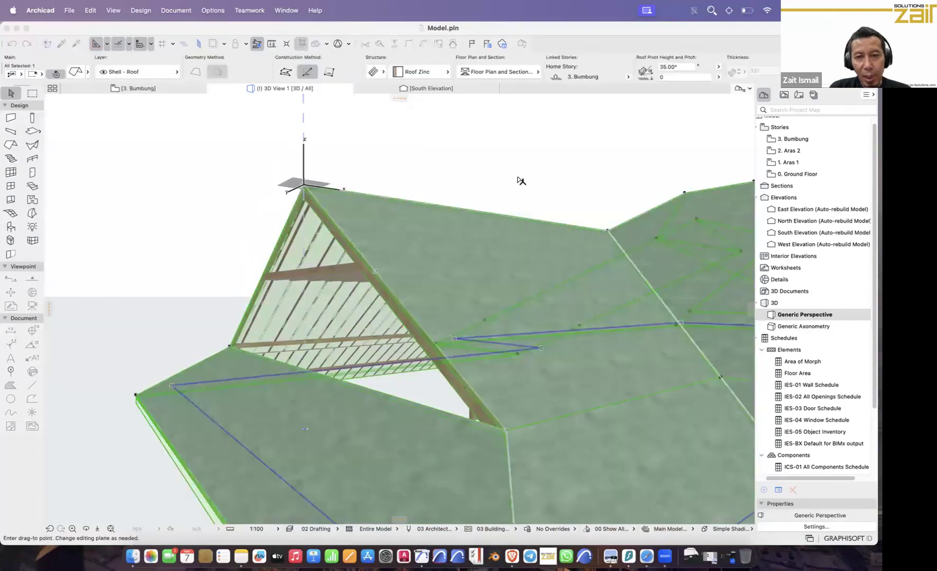
click(577, 175)
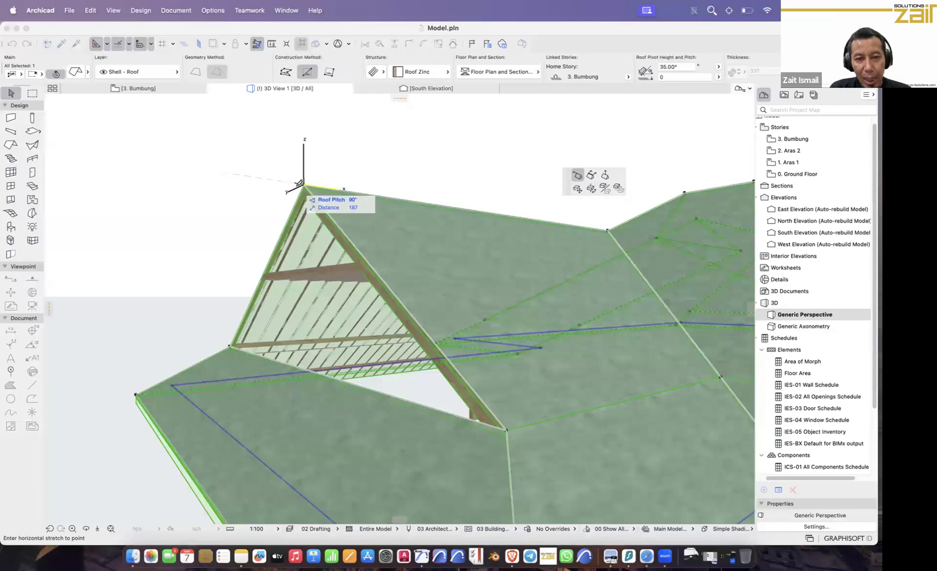
shift+middle_drag(306, 190, 253, 275)
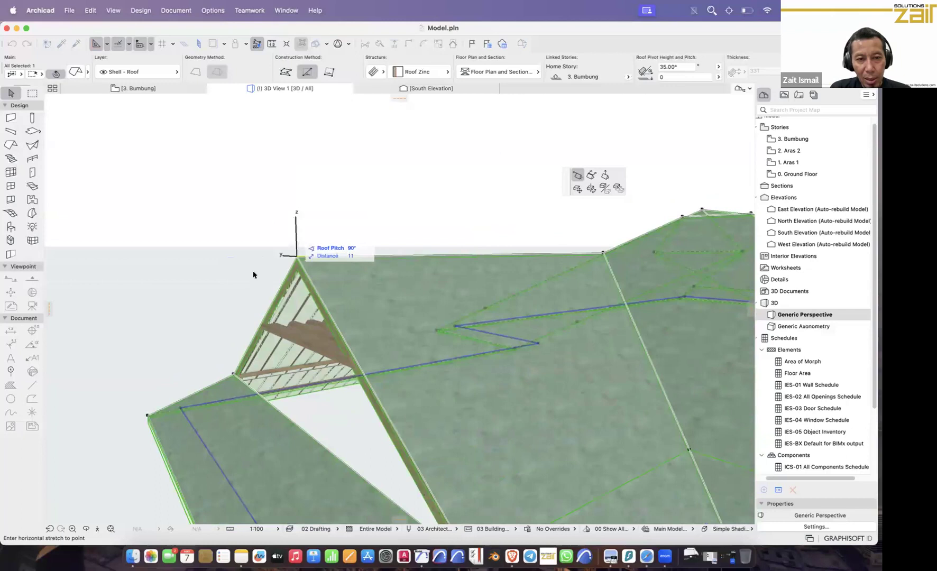
click(208, 270)
Step: Pull the gable's ridge end farther outward and extend part of the eave edge below it into a pointed projection
mouse_move(346, 325)
shift+middle_down()
mouse_move(324, 223)
mouse_move(339, 247)
mouse_move(378, 263)
mouse_move(314, 274)
shift+middle_up()
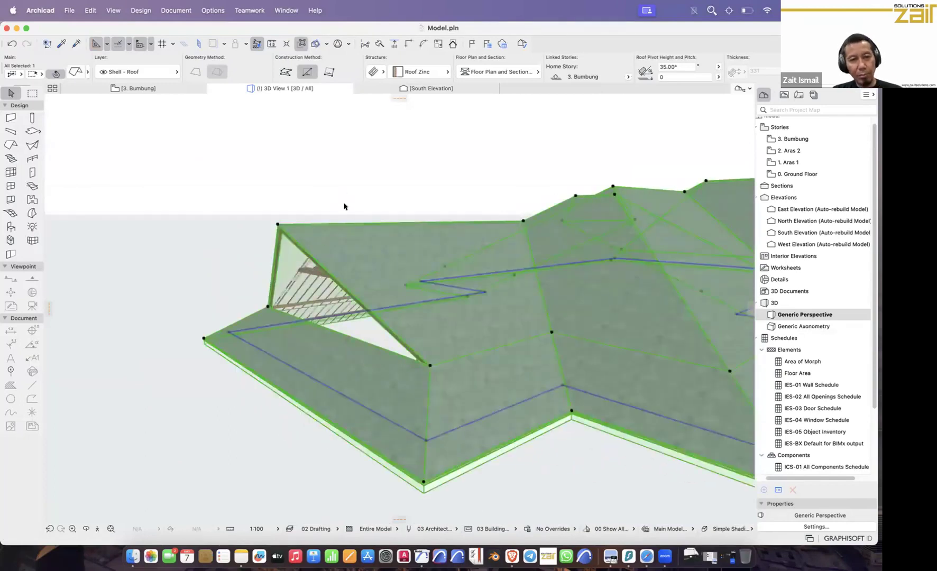
click(277, 225)
key(Escape)
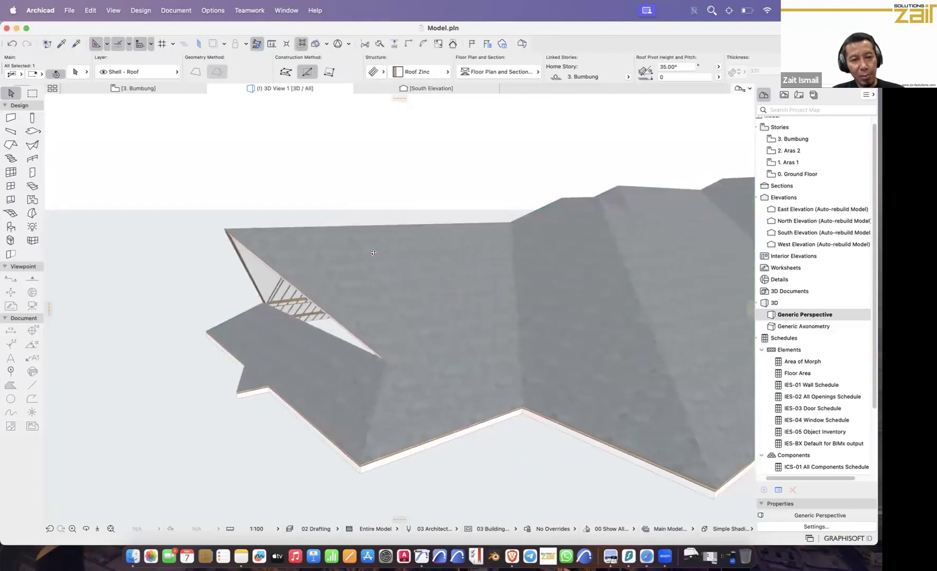
scroll(235, 373, up, 2)
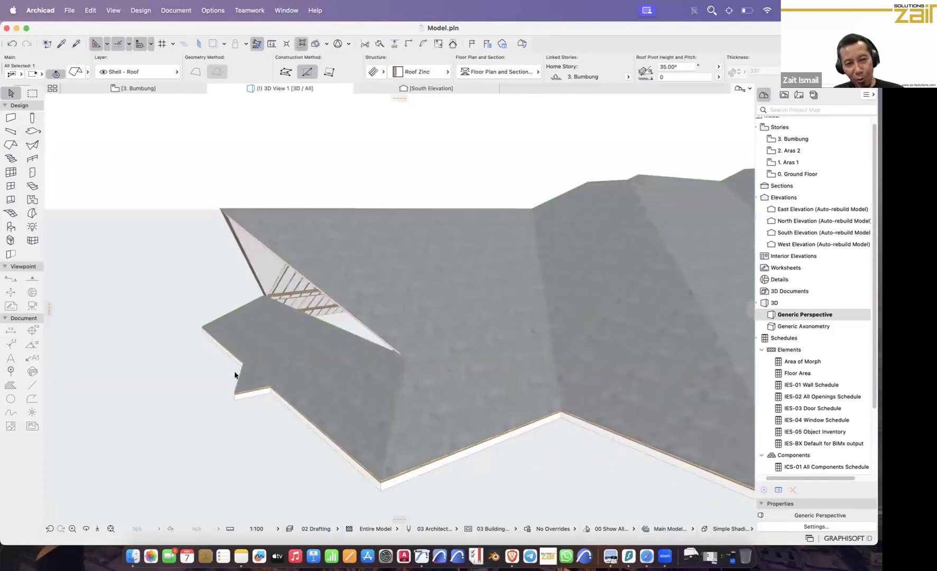
shift+middle_drag(291, 378, 331, 355)
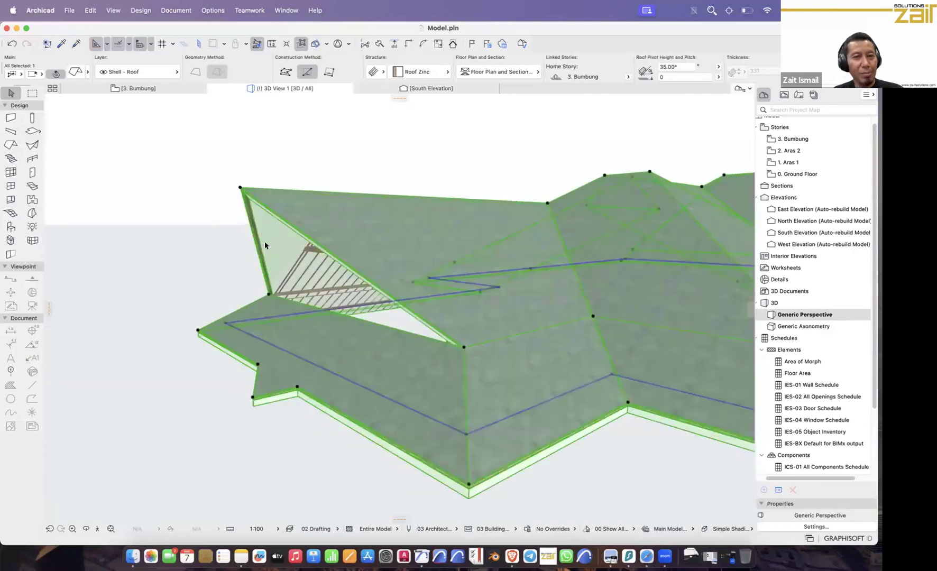
Step: Undo the pointed eave projection and the last outward pull of the gable's ridge end
click(14, 45)
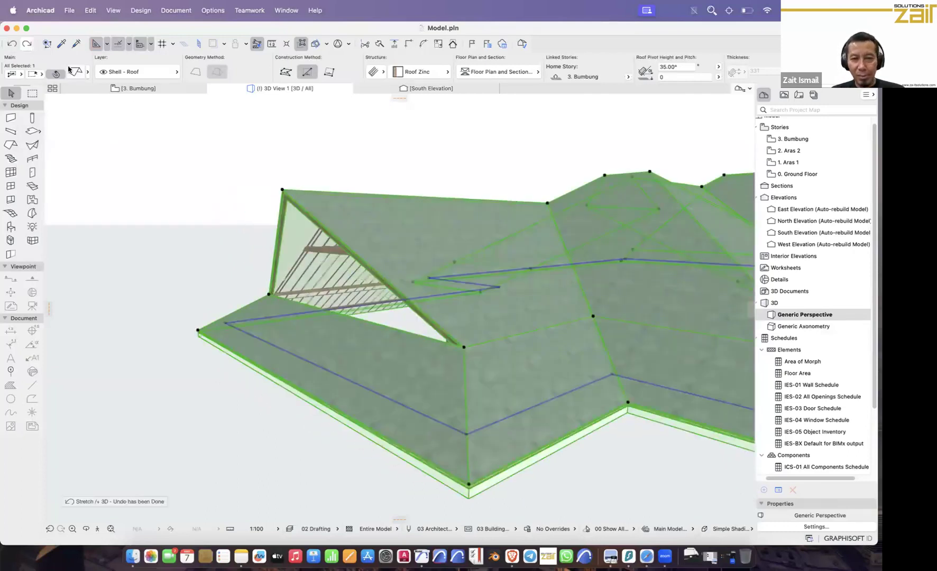
scroll(303, 267, down, 3)
middle_drag(303, 267, 277, 298)
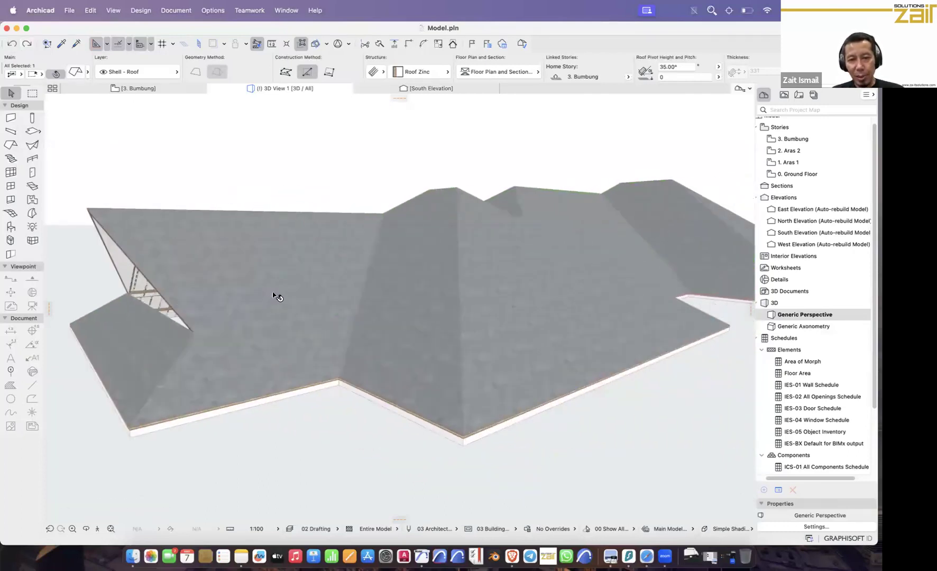
shift+middle_drag(483, 338, 415, 314)
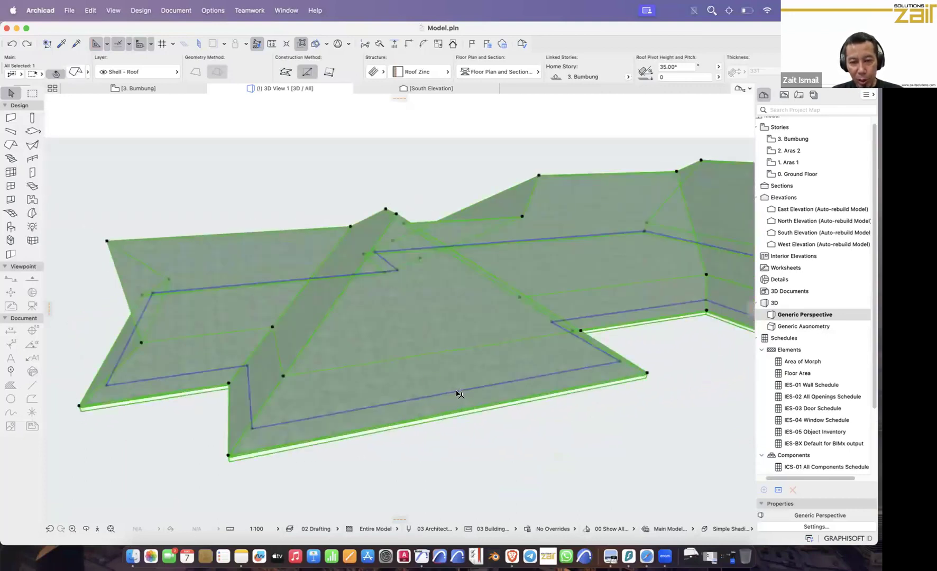
Step: Insert a node on the long hip-end pivot line and offset the segment beside it outward, forming a projecting roof wing
click(453, 390)
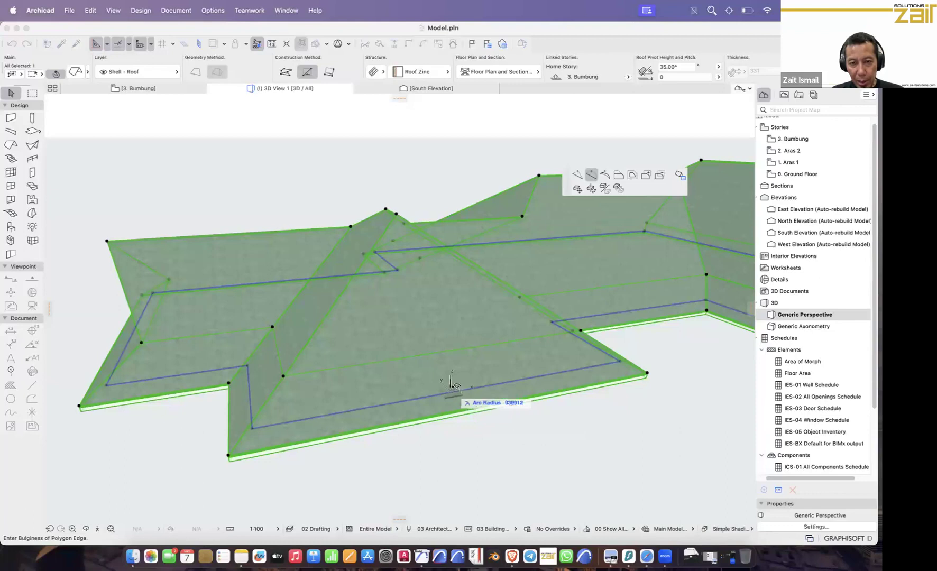
click(577, 175)
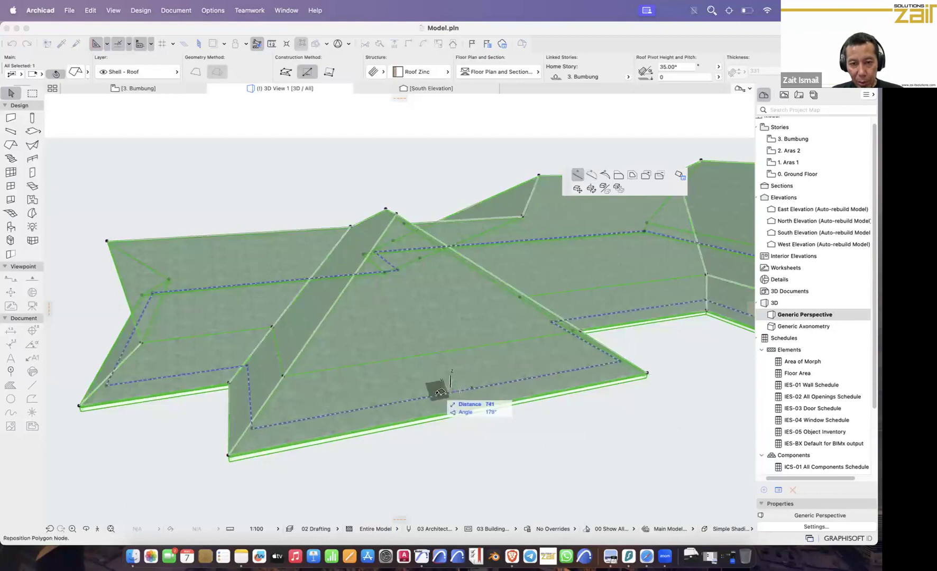
click(430, 393)
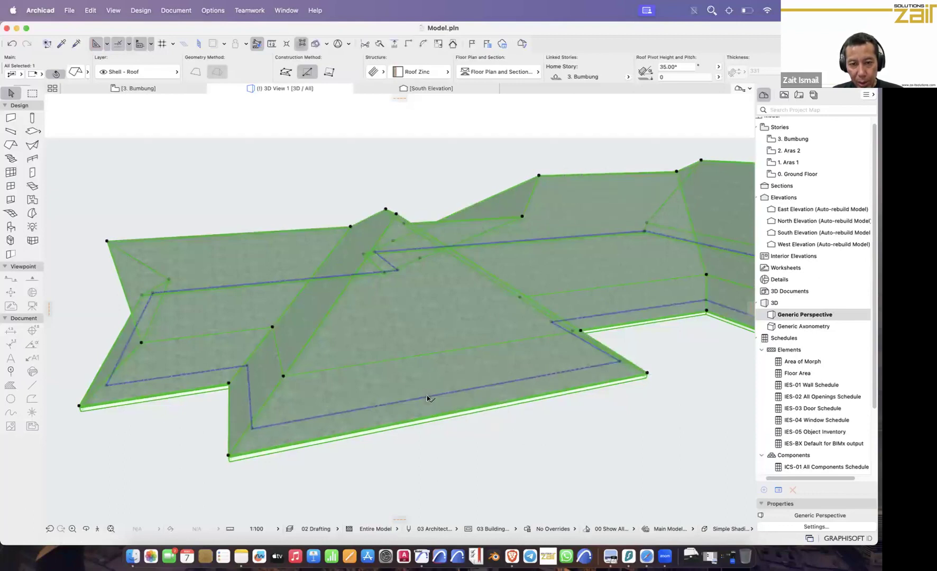
click(506, 387)
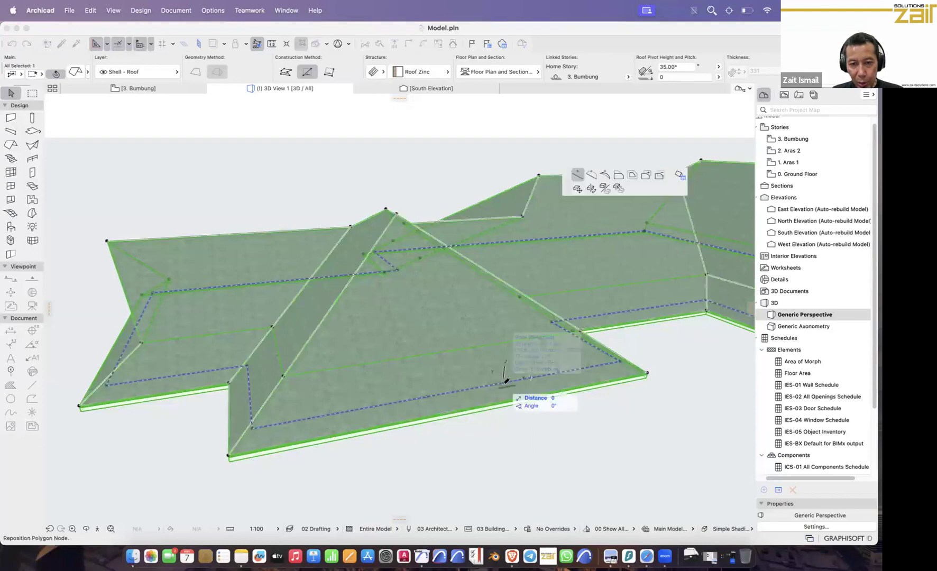
click(618, 175)
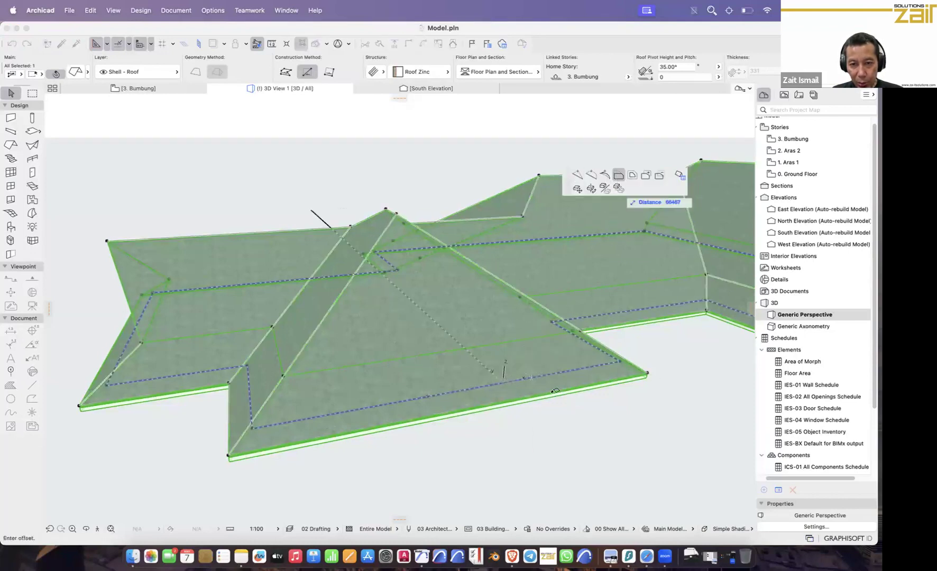
click(563, 421)
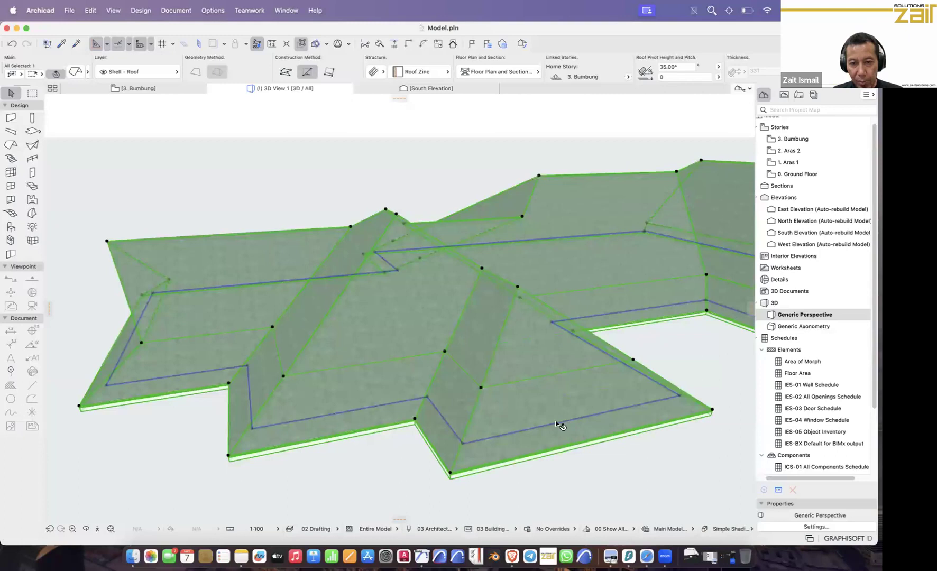
Step: Delete the selected multi-plane roof, leaving its RoofMaker framing in place
drag(547, 425, 462, 406)
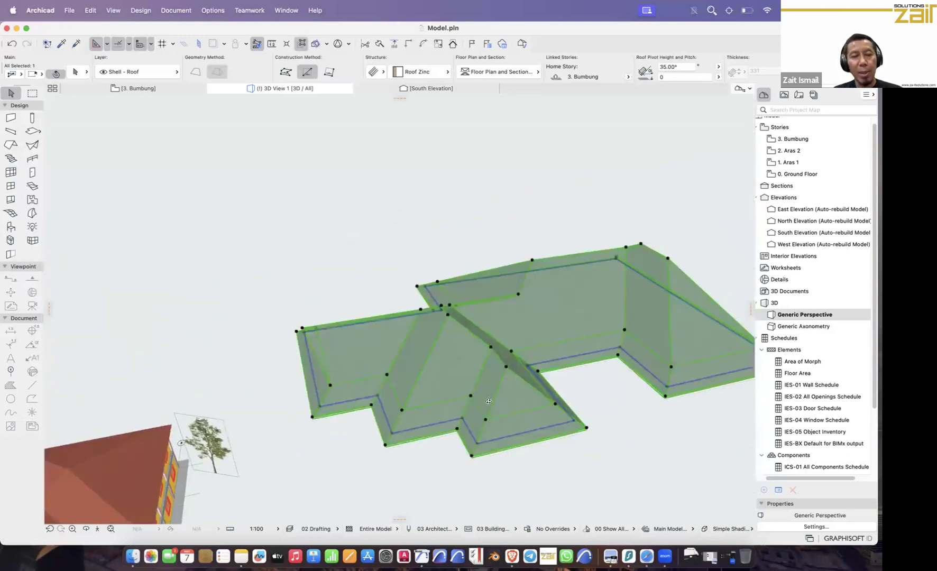
click(502, 372)
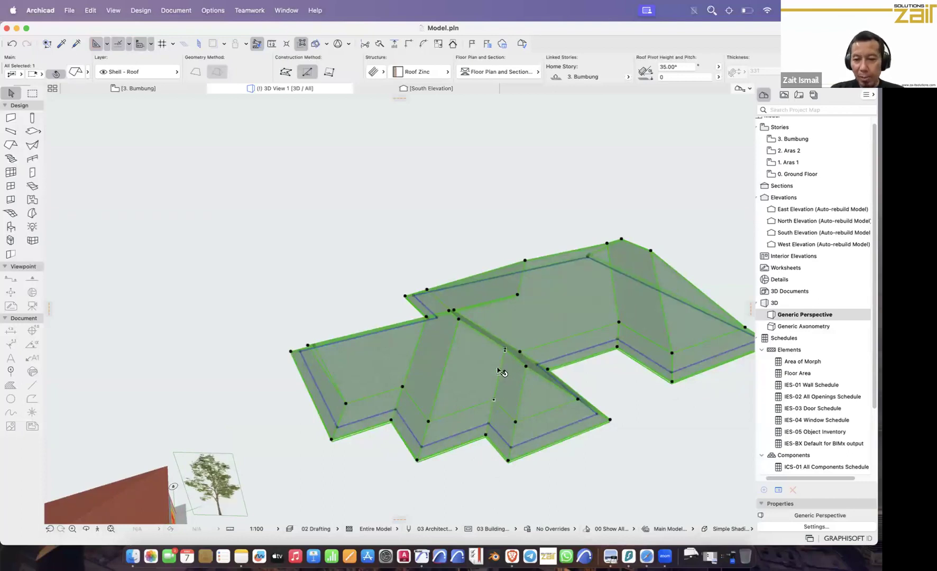
key(Delete)
click(686, 230)
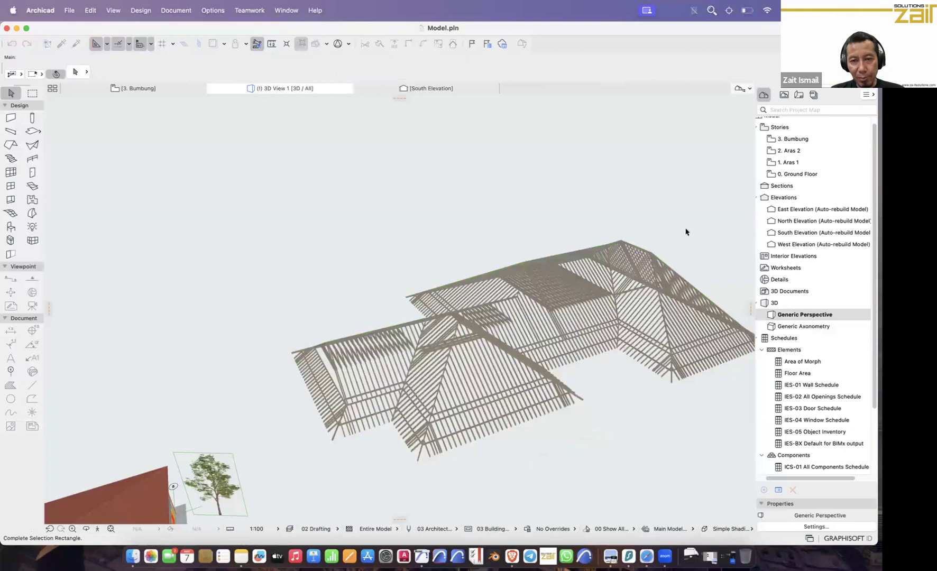
click(639, 276)
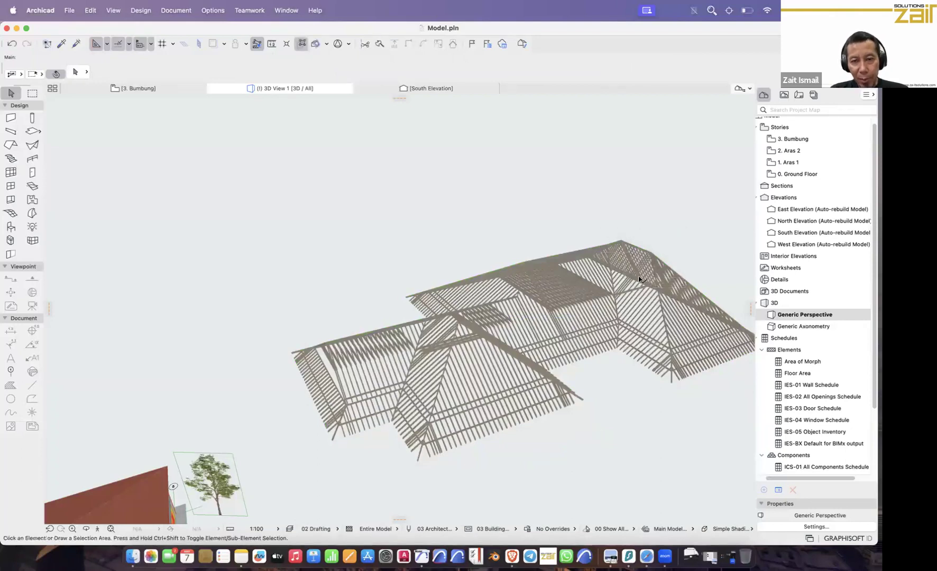
click(519, 328)
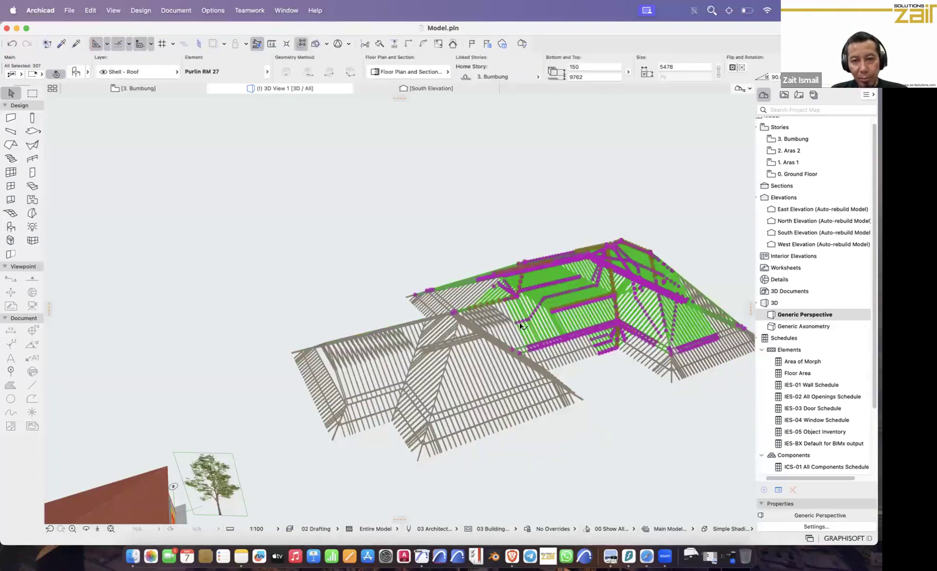
click(542, 225)
scroll(579, 353, up, 2)
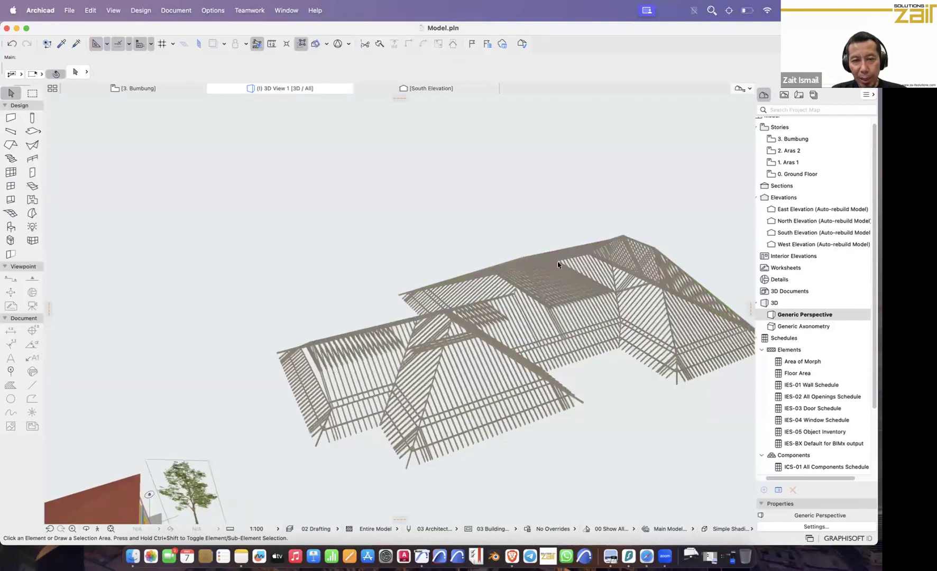
Step: Turn off group suspension, then select the whole grouped roof framing and delete it
click(303, 44)
click(703, 248)
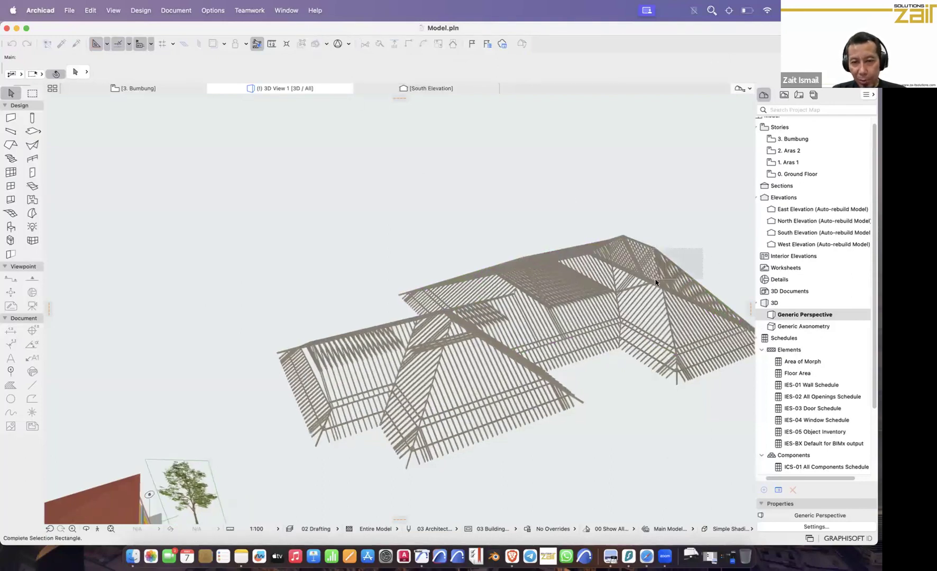
click(656, 279)
key(Delete)
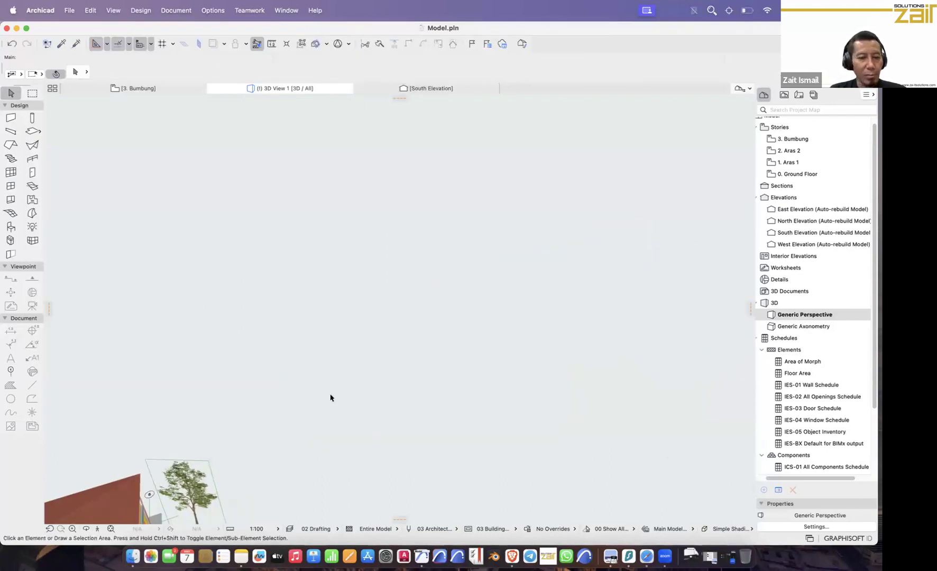
Step: Fit the whole model in the 3D view and select the deciduous tree beside the yellow wall
click(112, 528)
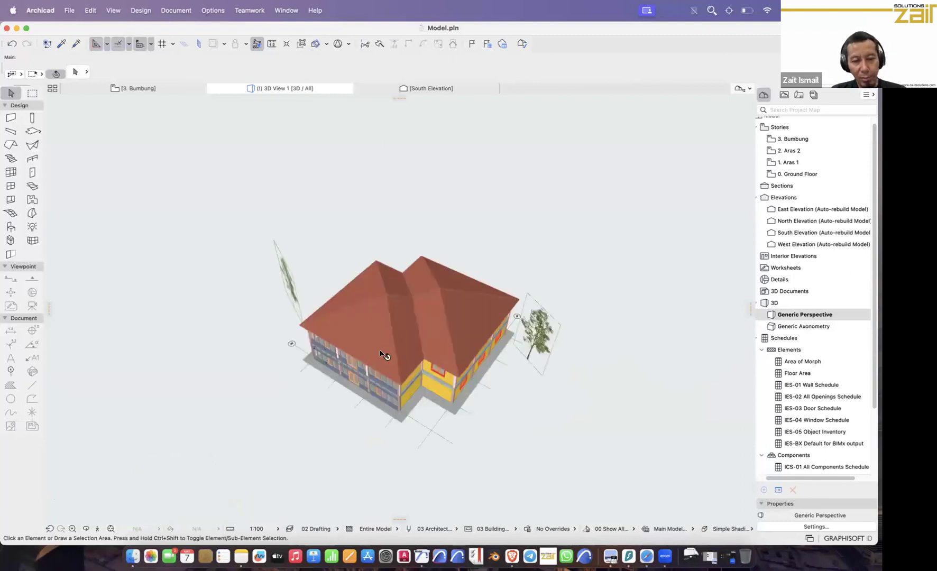
scroll(433, 385, up, 5)
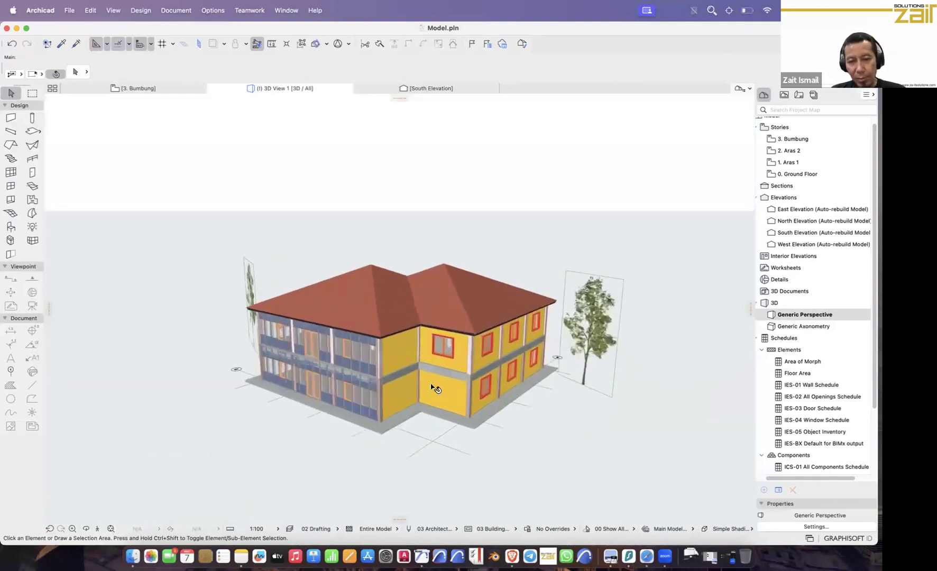
click(590, 294)
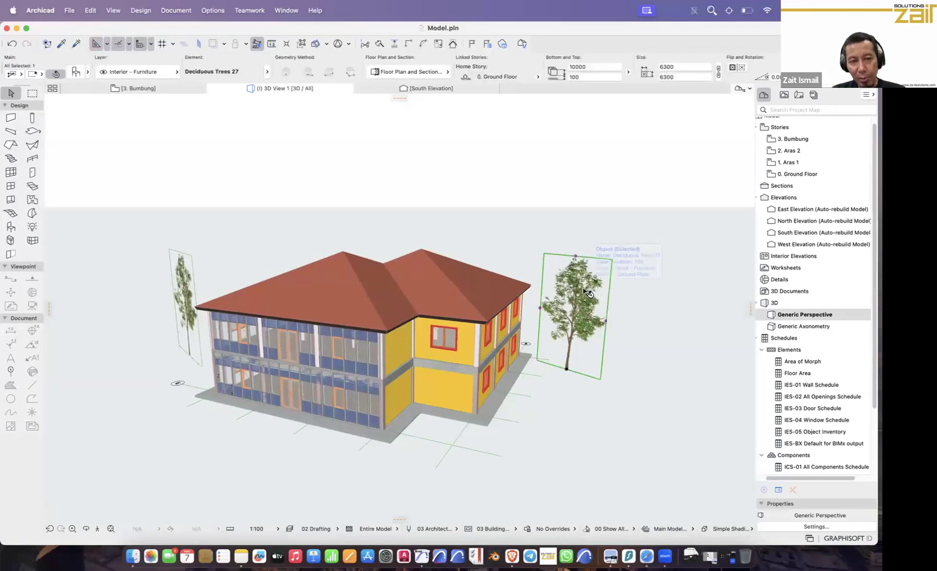
scroll(363, 418, up, 3)
shift+middle_drag(433, 375, 589, 273)
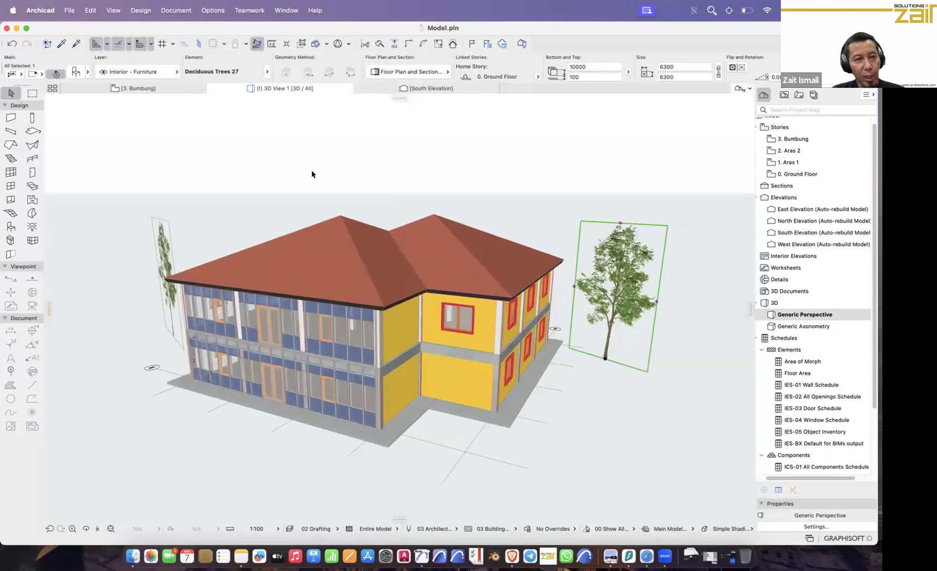
Step: Examine the layer list for the tree and the Layers (Model Views) settings, closing both without changes
click(128, 74)
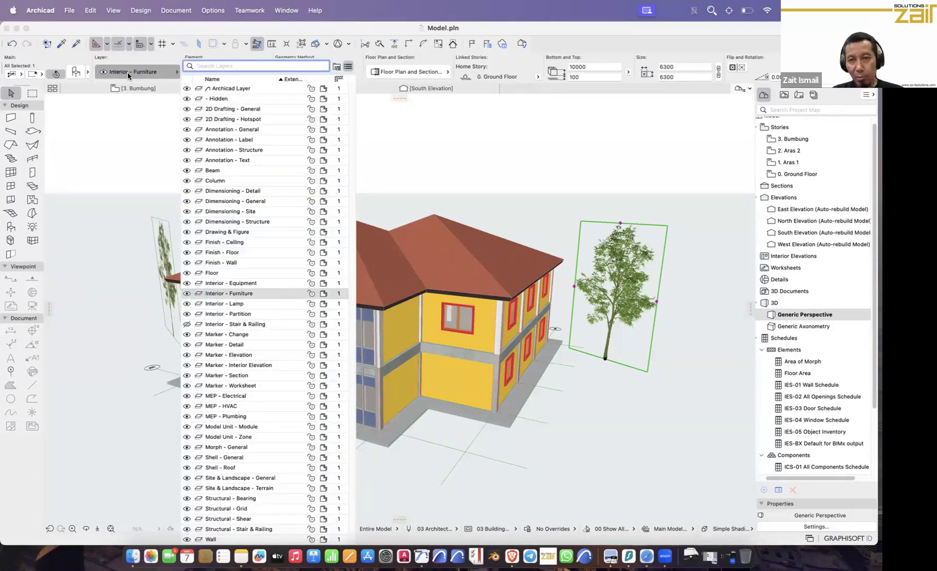
click(128, 73)
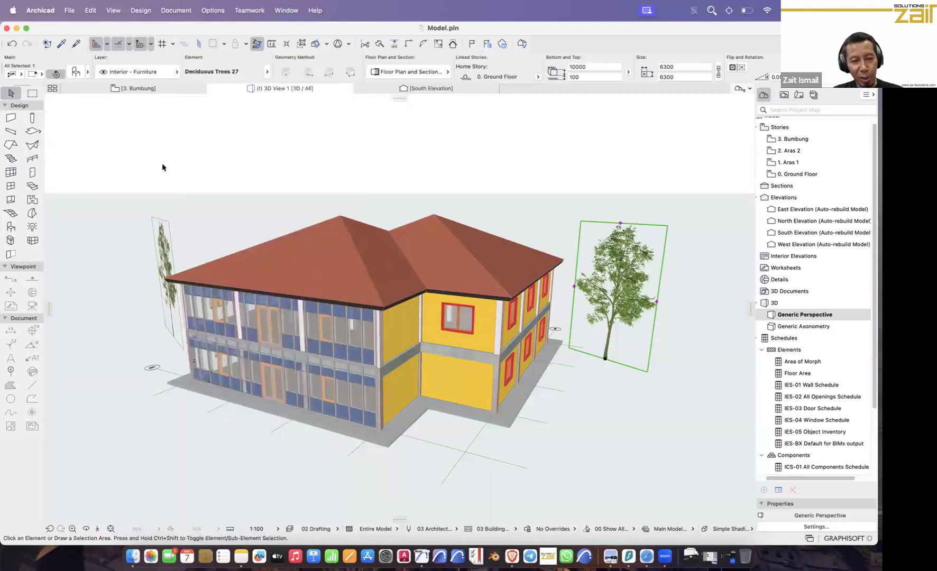
click(289, 529)
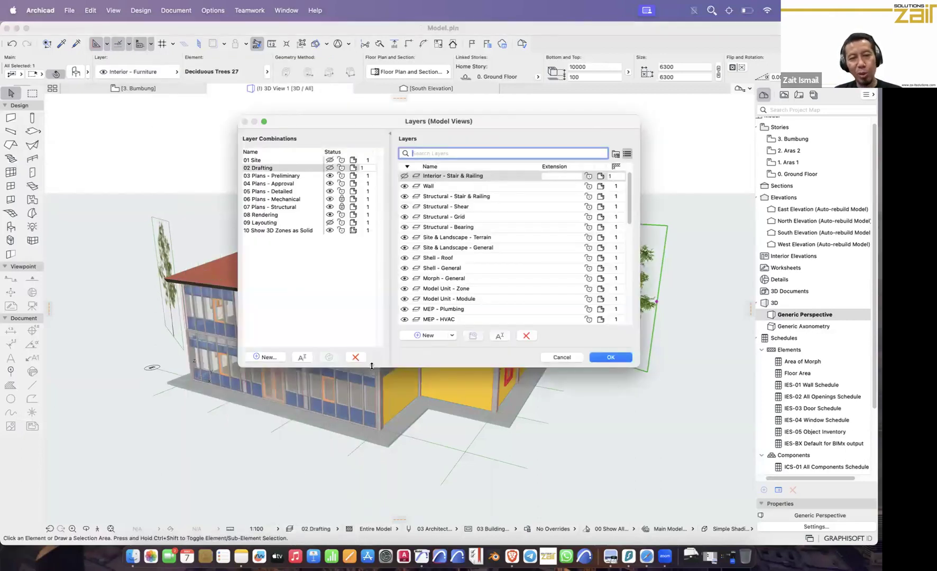
click(562, 357)
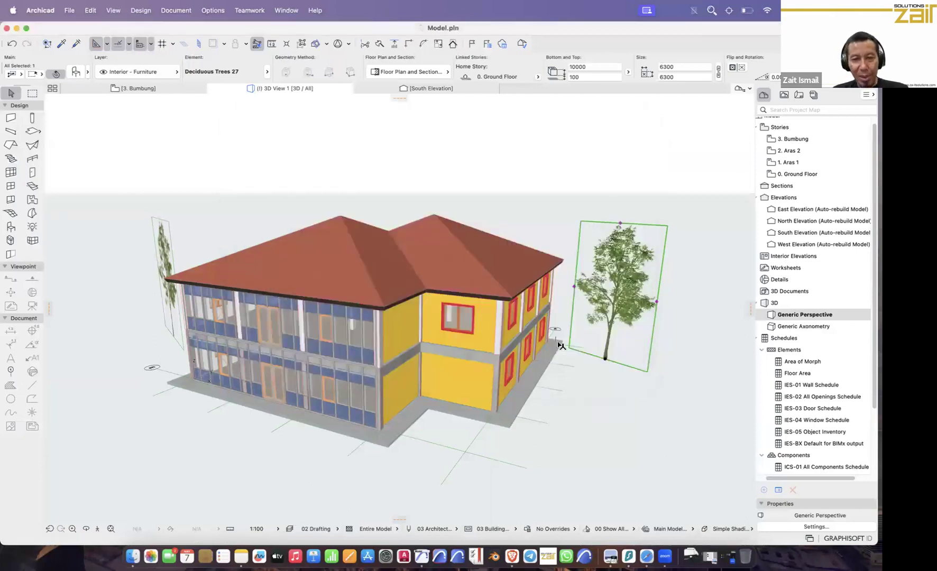
mouse_move(582, 287)
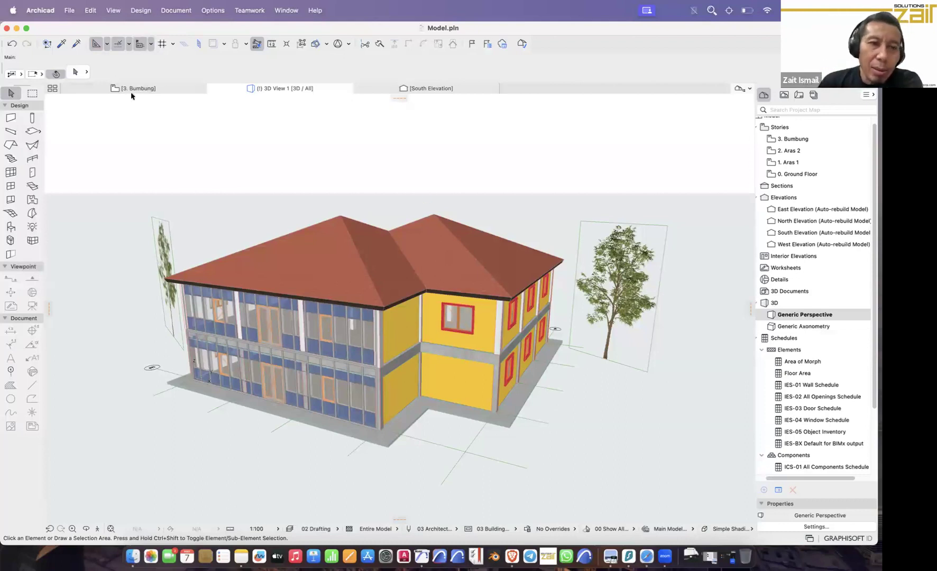
Step: Open the 0. Ground Floor plan, fit it in the window and hide the tree's Interior - Furniture layer
double_click(797, 175)
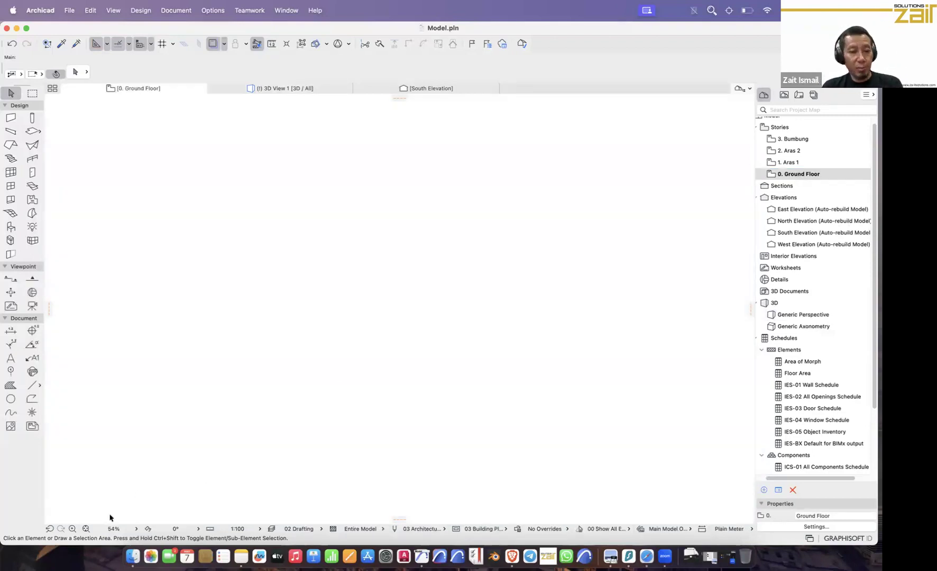
click(85, 529)
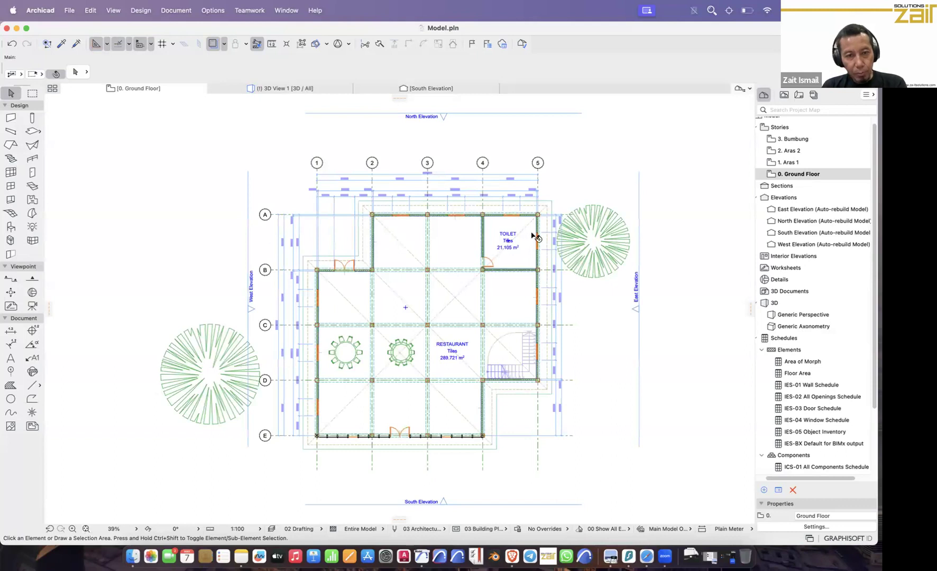
click(596, 238)
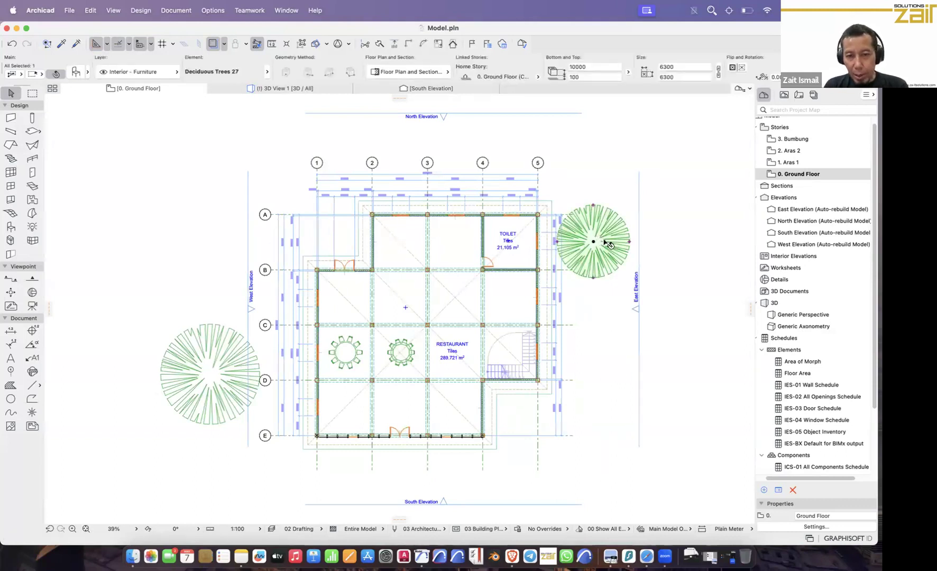
right_click(634, 355)
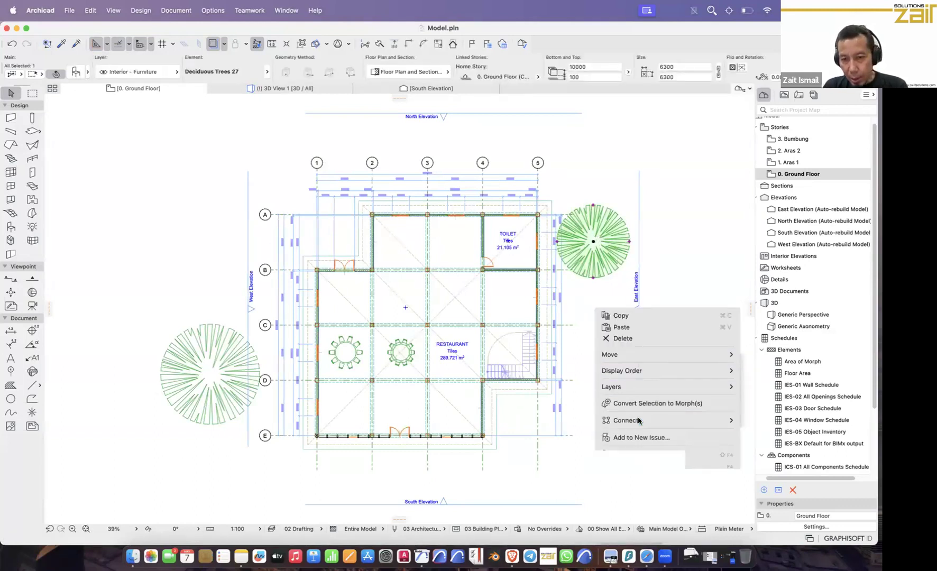
mouse_move(714, 391)
click(758, 397)
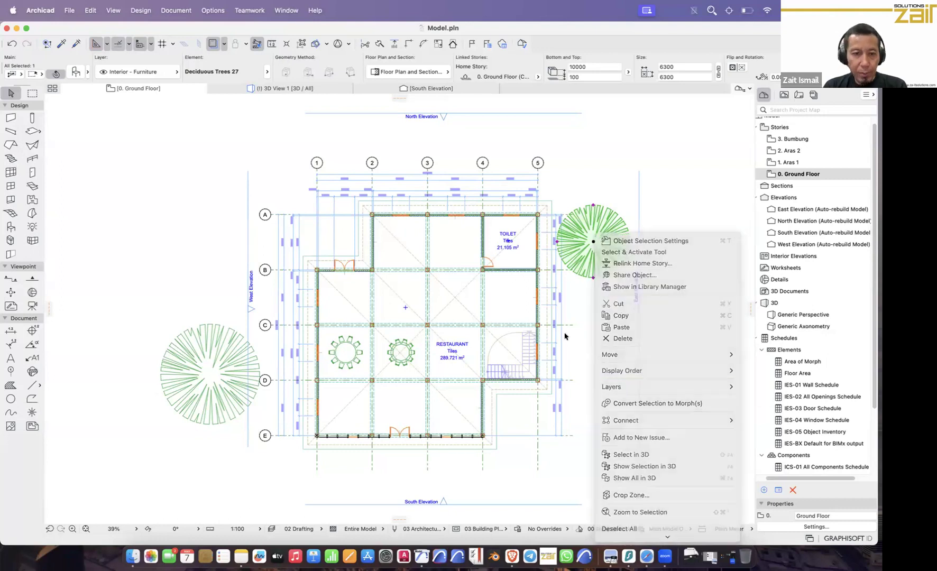
Step: Turn off the trace reference on the ground floor plan and move the West Elevation line farther away from the building
scroll(496, 342, up, 3)
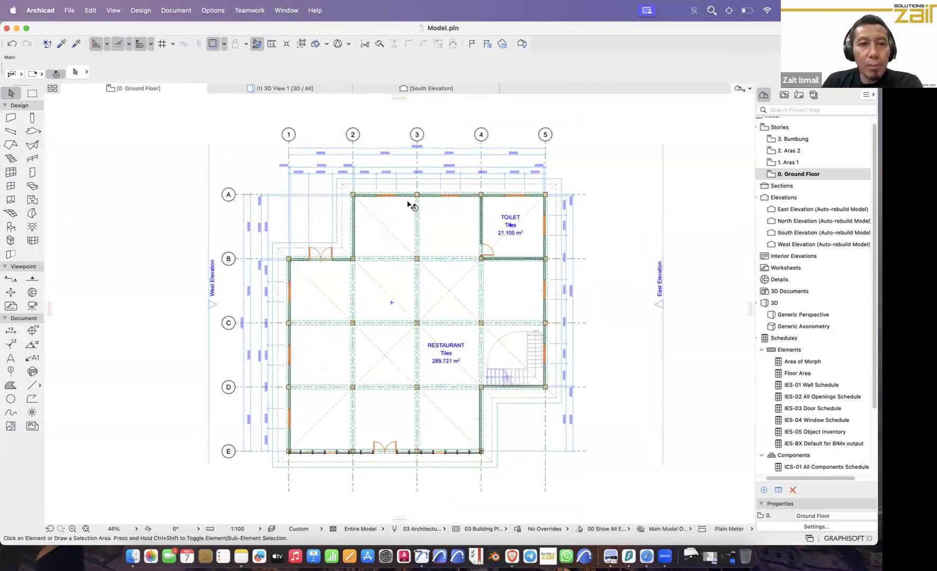
click(213, 44)
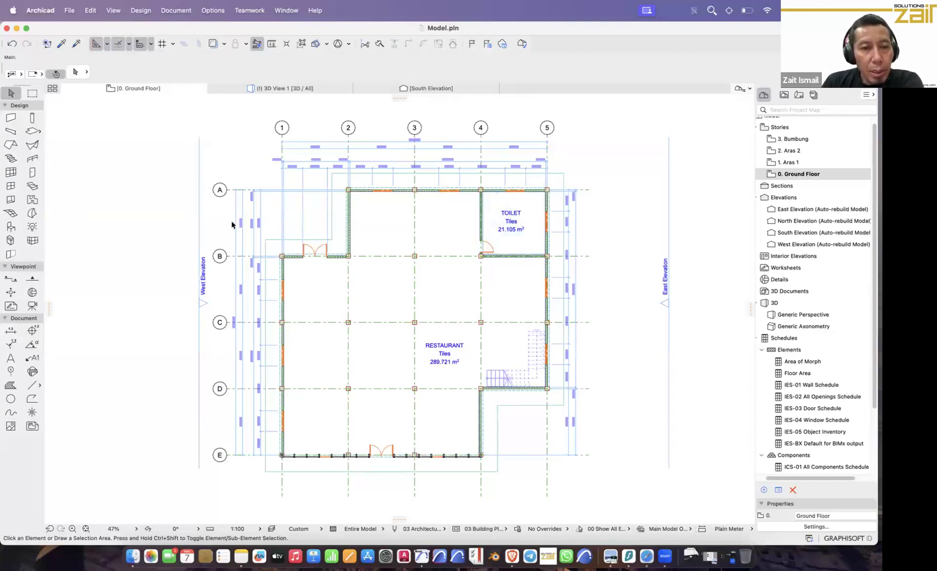
click(200, 203)
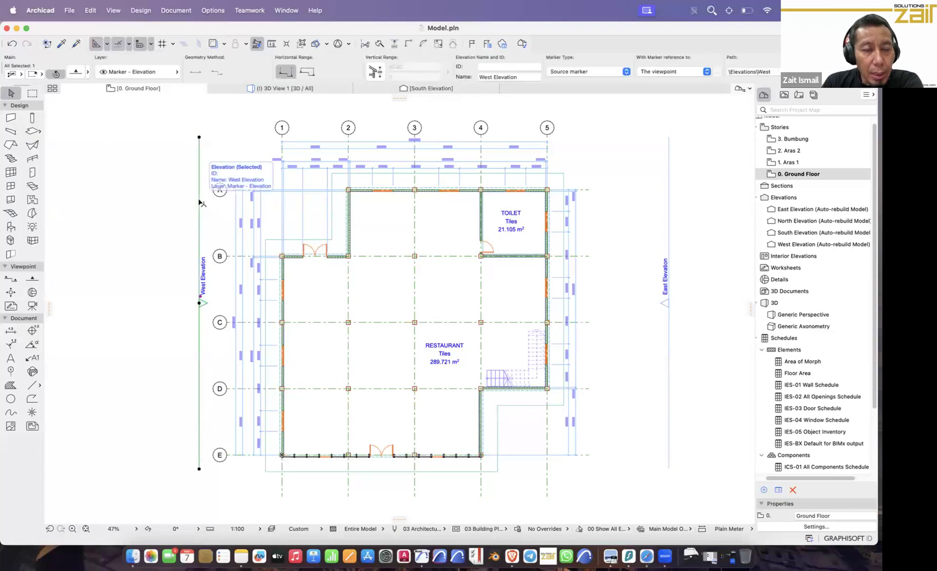
click(200, 200)
click(173, 200)
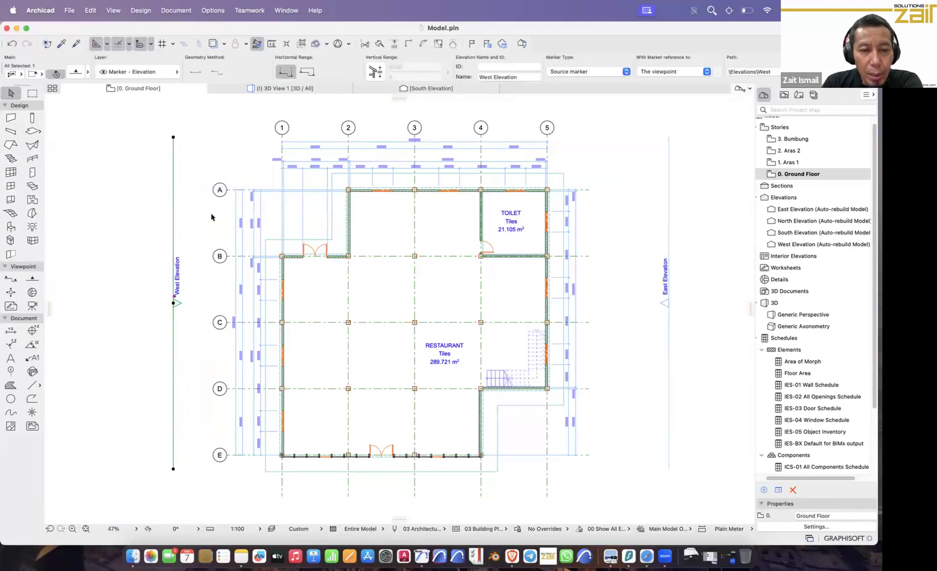
Step: Draw a rectangular terrain mesh about 32,300 by 32,900 mm around the building on the ground floor plan
middle_drag(482, 279, 461, 325)
click(673, 179)
scroll(523, 235, down, 3)
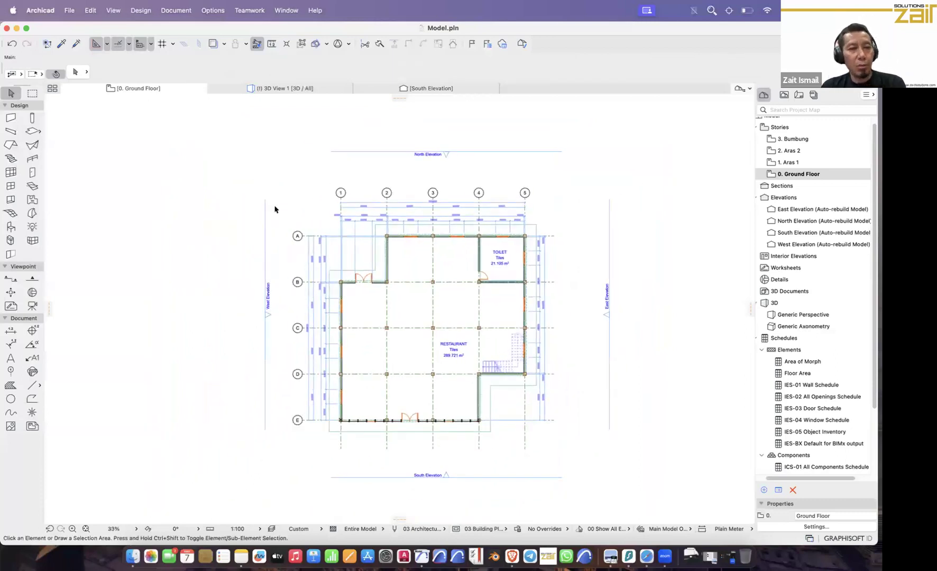
click(10, 214)
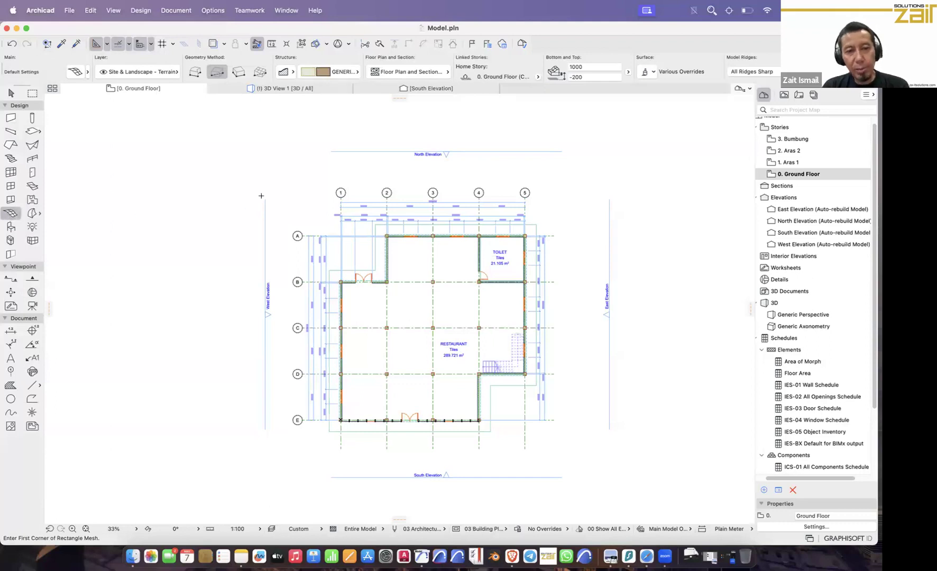
click(273, 171)
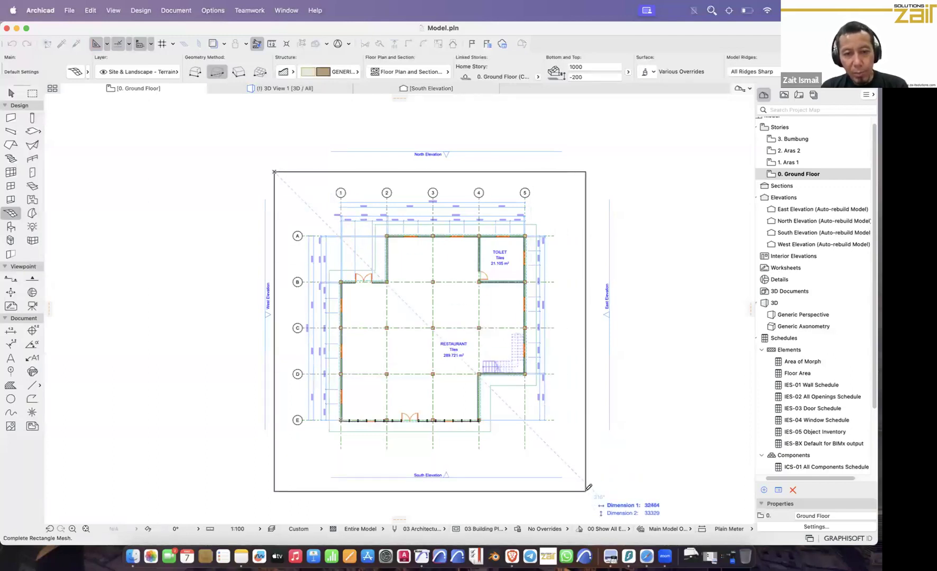
click(585, 486)
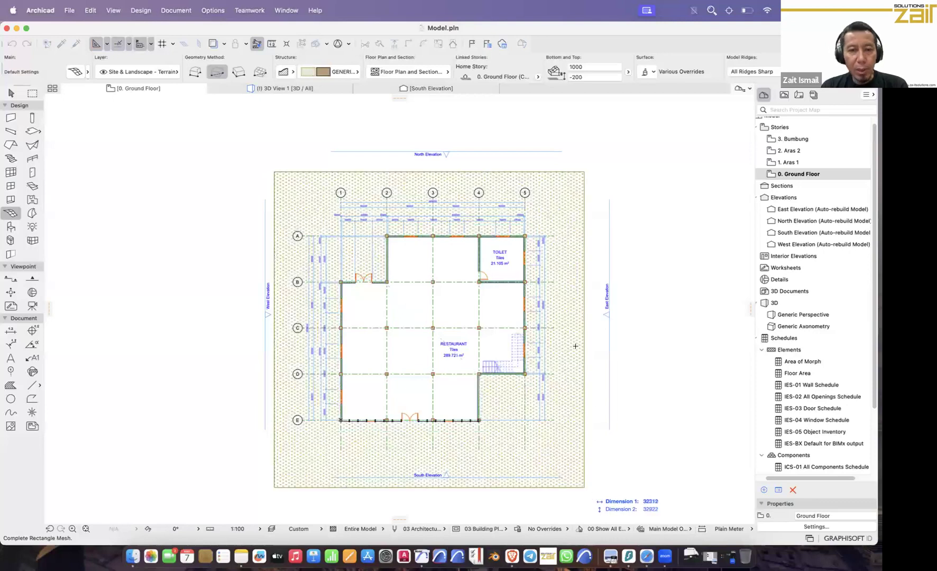
Step: Open the 3D view and examine the grass terrain mesh around the building from the front corner
click(315, 91)
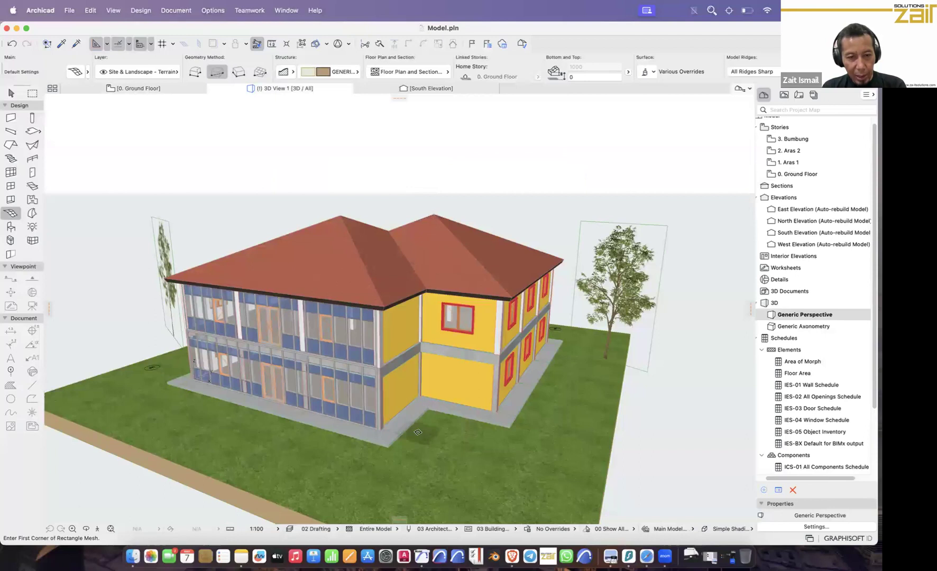
mouse_move(418, 433)
shift+middle_down()
mouse_move(418, 410)
mouse_move(395, 388)
mouse_move(470, 459)
mouse_move(447, 385)
mouse_move(569, 420)
mouse_move(337, 477)
mouse_move(412, 443)
shift+middle_up()
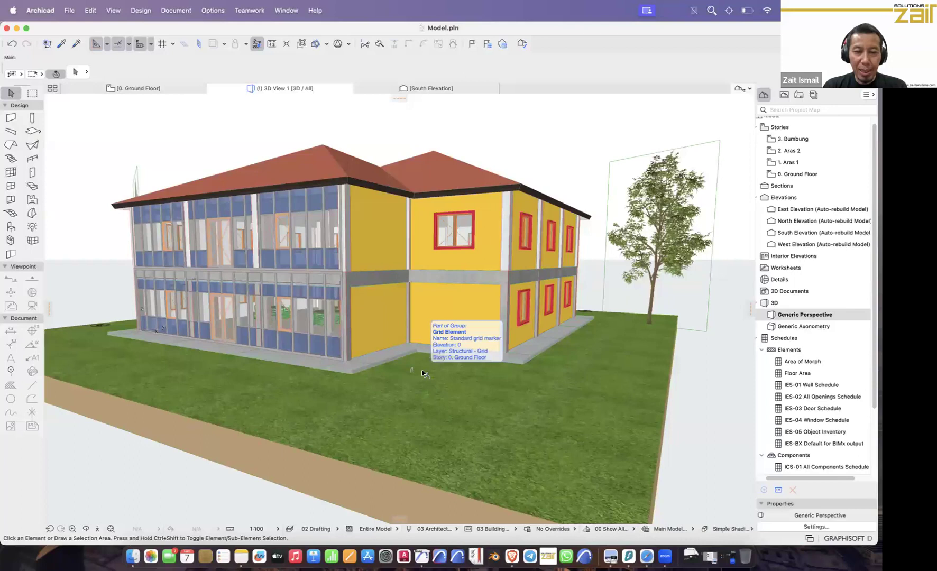
shift+middle_drag(465, 388, 619, 287)
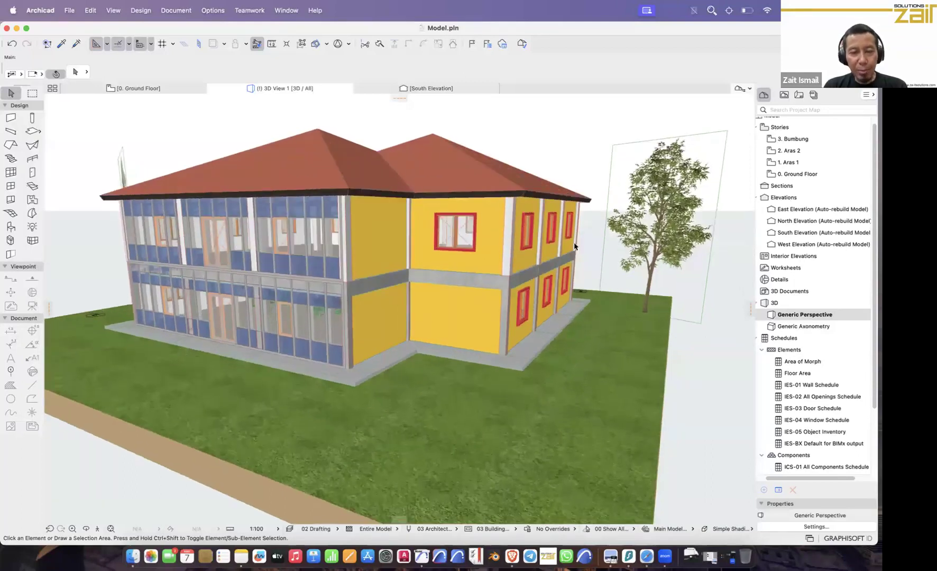
scroll(367, 406, up, 2)
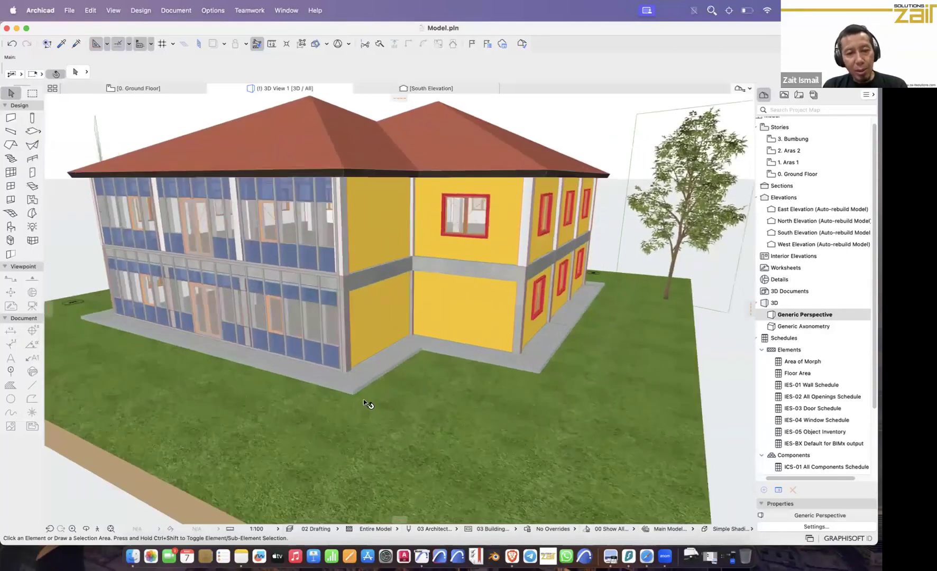
Step: Set the grass terrain mesh's bottom elevation relative to the Ground Floor home story to -100, and clear the selection
scroll(367, 405, up, 5)
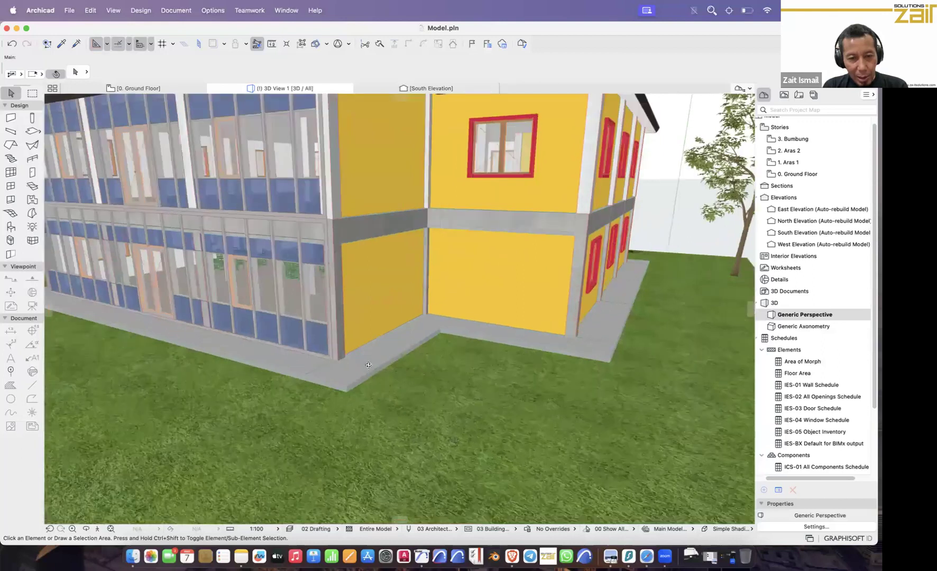
mouse_move(368, 357)
shift+middle_down()
mouse_move(355, 339)
mouse_move(385, 364)
mouse_move(414, 360)
mouse_move(380, 350)
shift+middle_up()
scroll(380, 350, up, 5)
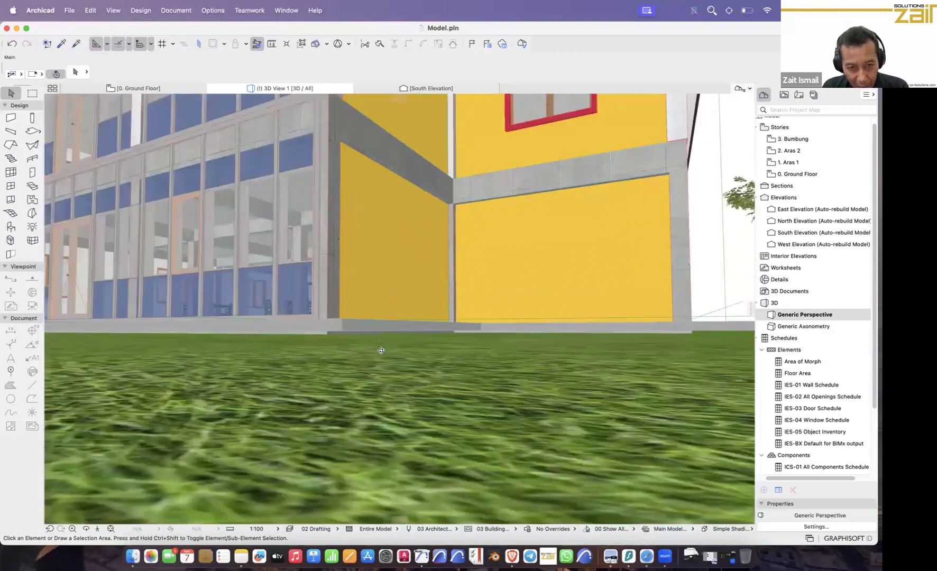
click(343, 339)
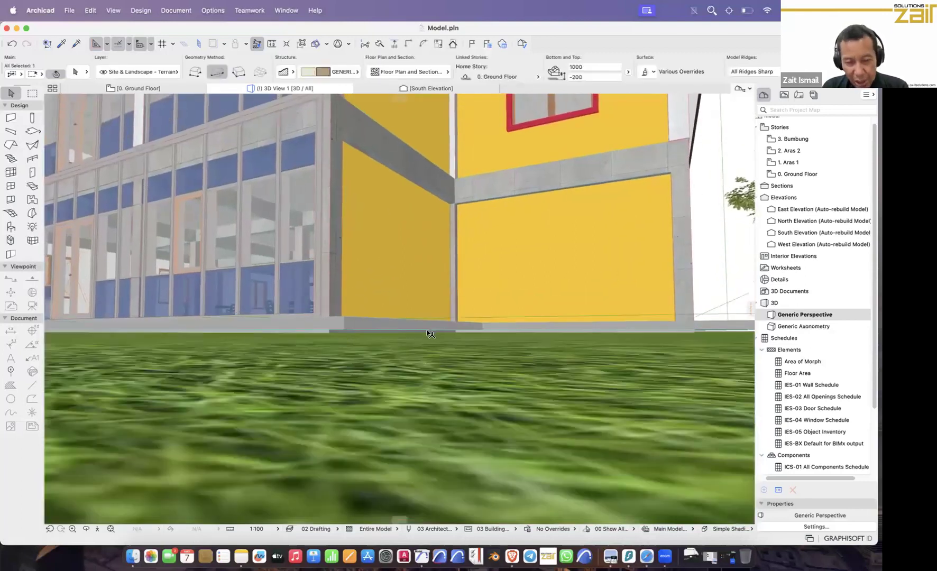
scroll(414, 340, down, 2)
scroll(412, 341, down, 5)
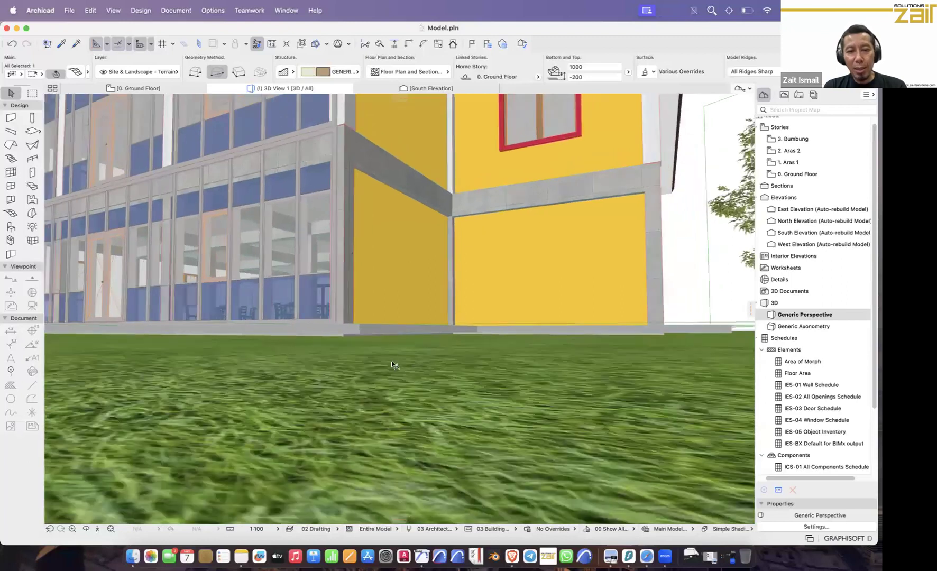
shift+middle_drag(518, 196, 548, 123)
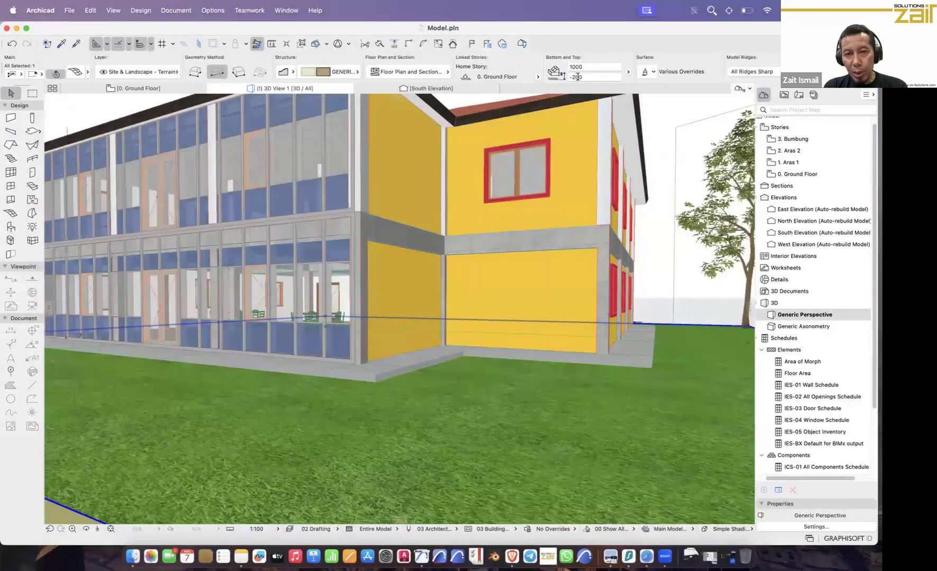
click(606, 75)
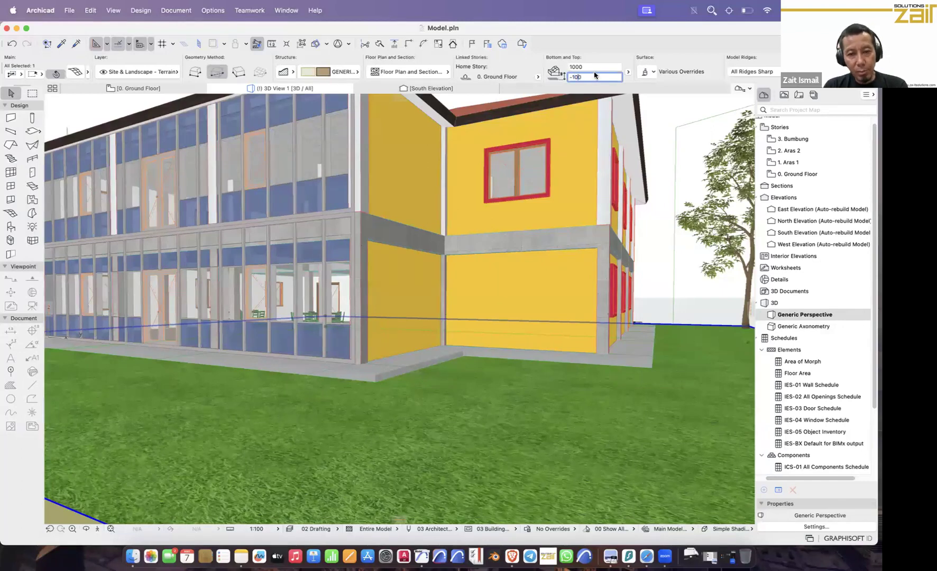
key(Return)
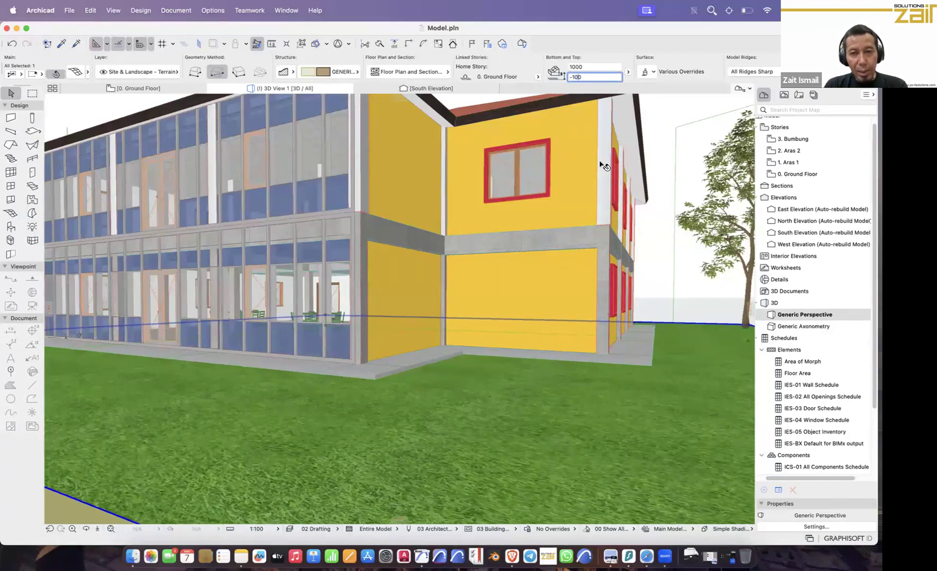
click(667, 128)
Step: Examine the building's concrete apron against the grass terrain in 3D, close up and from farther away
shift+middle_drag(459, 316, 386, 400)
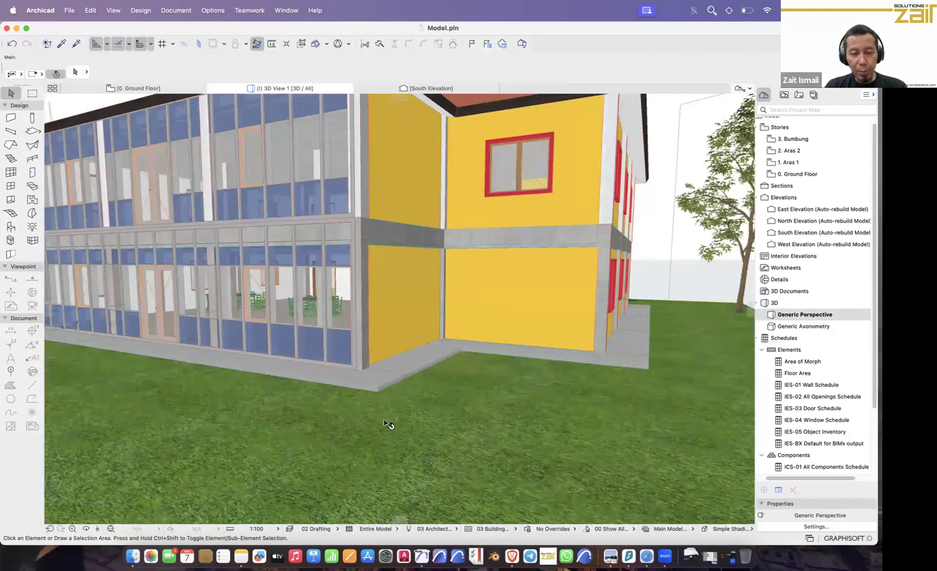
scroll(376, 426, down, 5)
scroll(378, 423, down, 3)
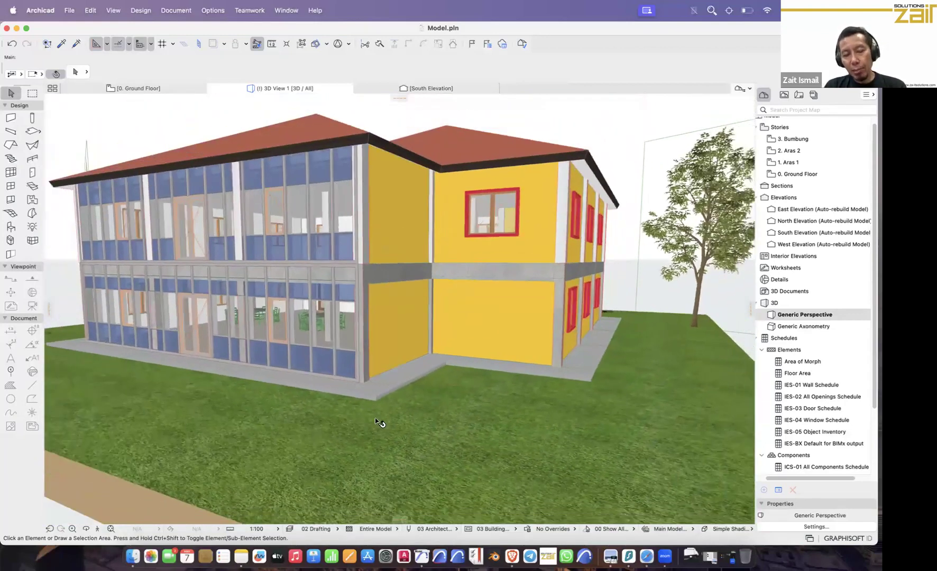
drag(375, 434, 419, 403)
scroll(388, 435, down, 3)
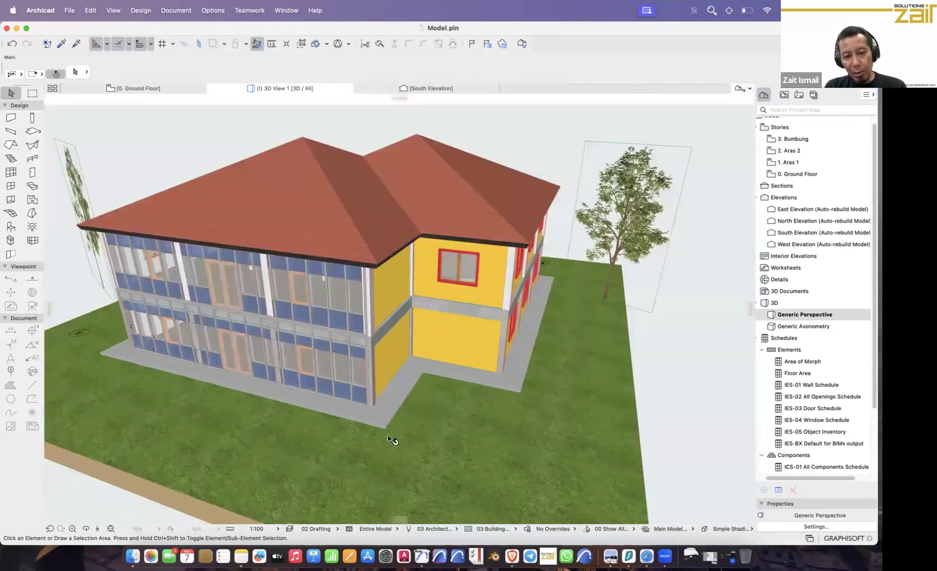
scroll(391, 433, up, 5)
shift+middle_drag(398, 364, 372, 391)
scroll(361, 375, up, 4)
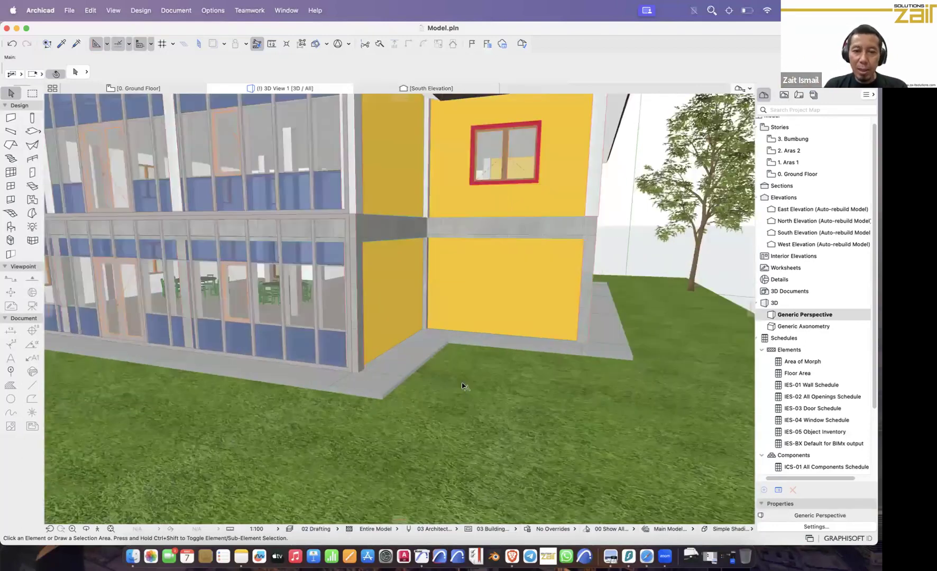
scroll(678, 391, down, 2)
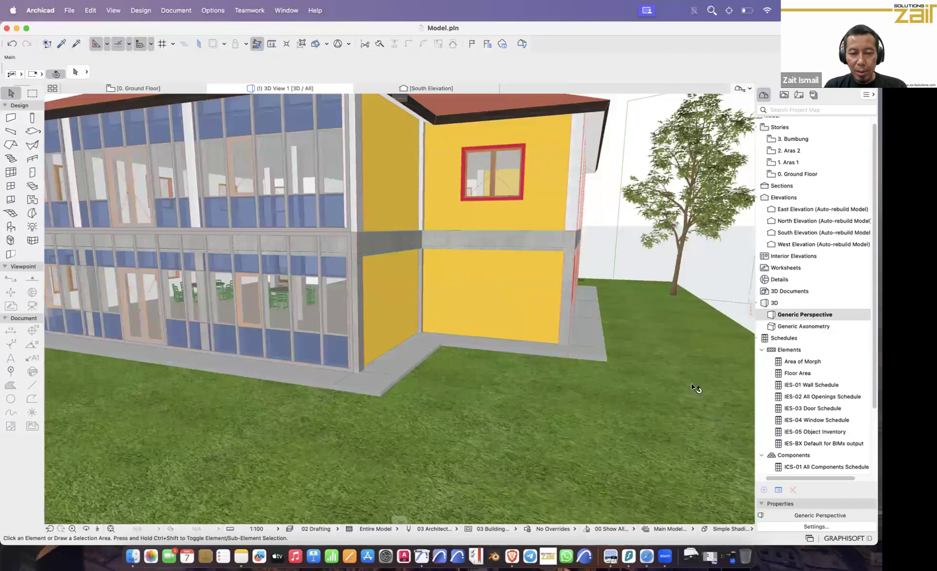
scroll(582, 415, down, 3)
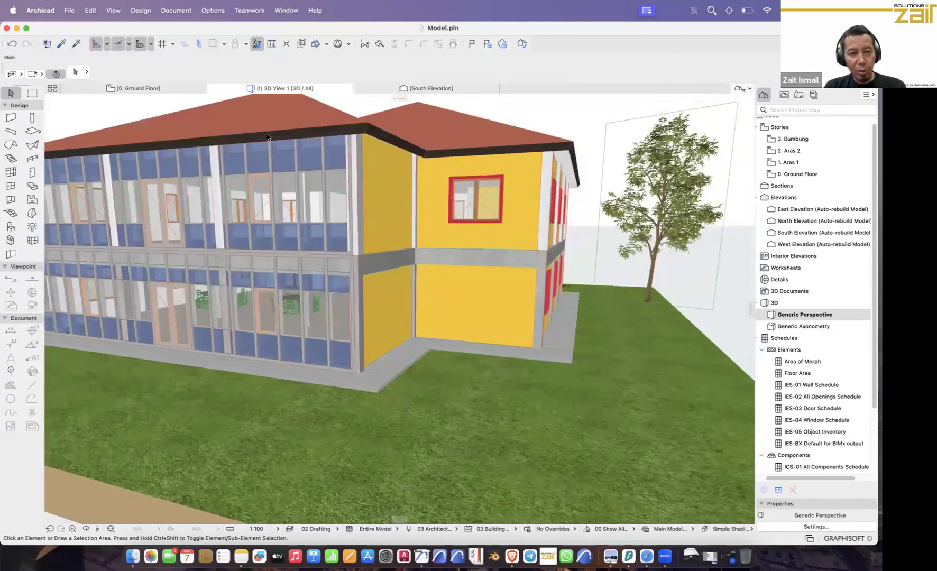
scroll(592, 255, down, 3)
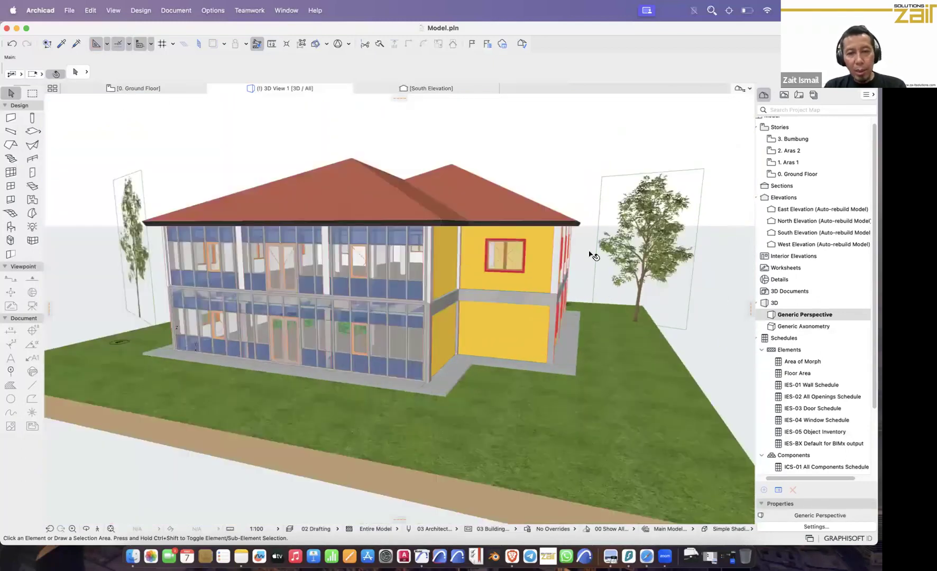
Step: Open the Ground Floor plan and turn off the cover fill of the Site & Landscape - Terrain mesh
key(F2)
scroll(550, 184, up, 3)
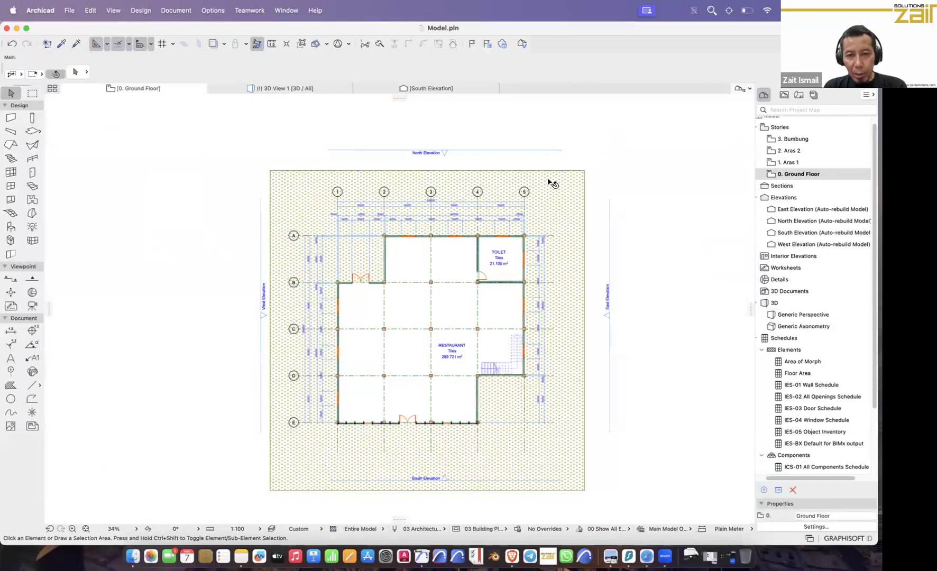
scroll(537, 218, up, 4)
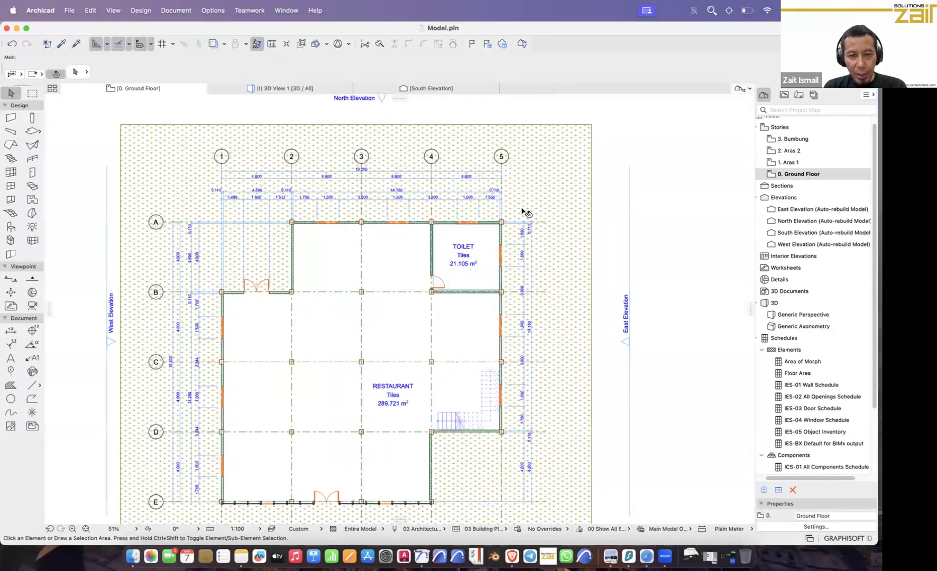
scroll(546, 217, up, 2)
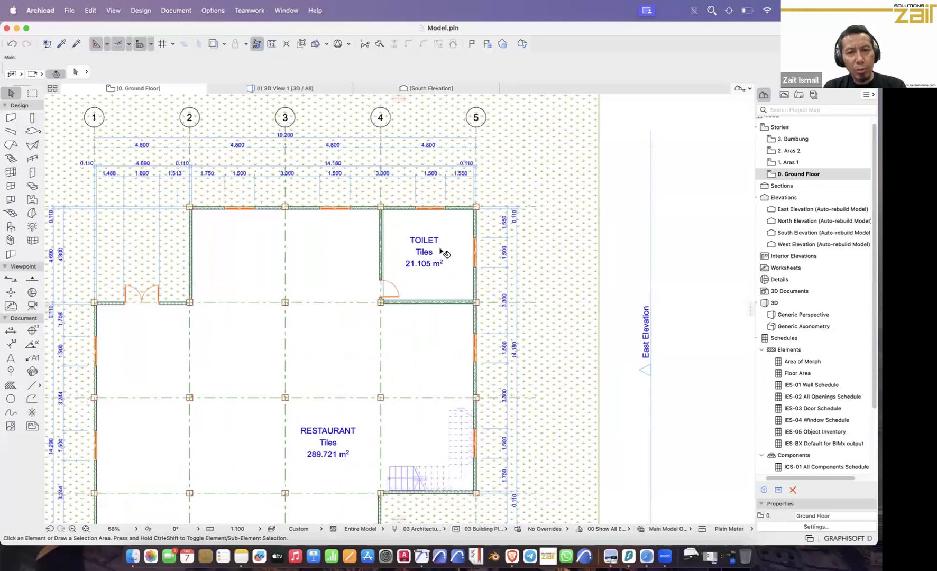
click(478, 196)
scroll(478, 196, up, 9)
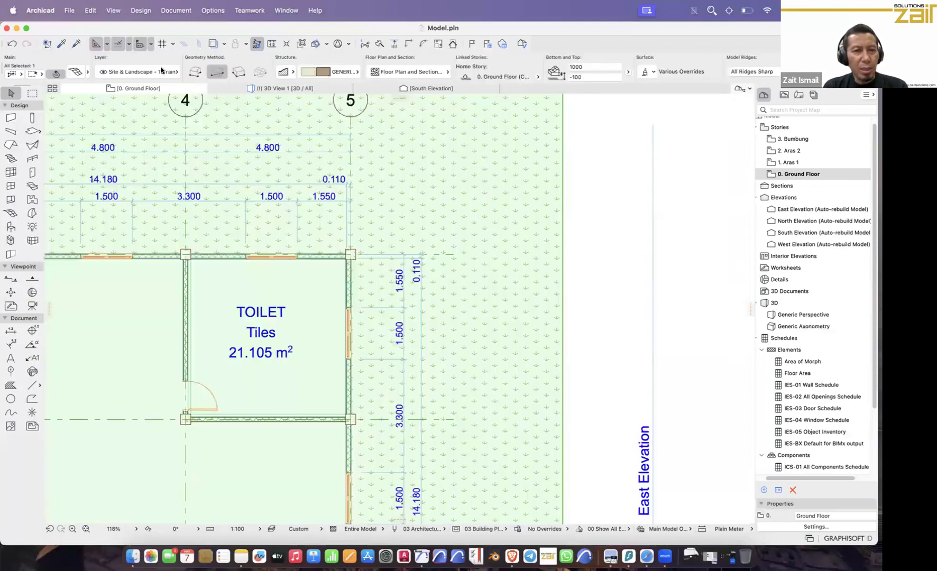
key(super+t)
drag(552, 203, 555, 244)
click(494, 193)
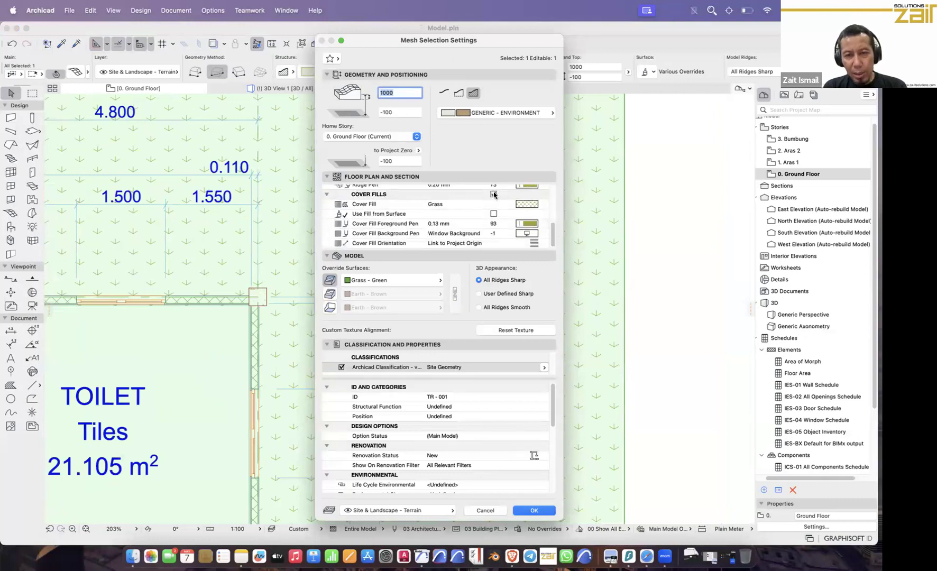
click(493, 194)
click(532, 509)
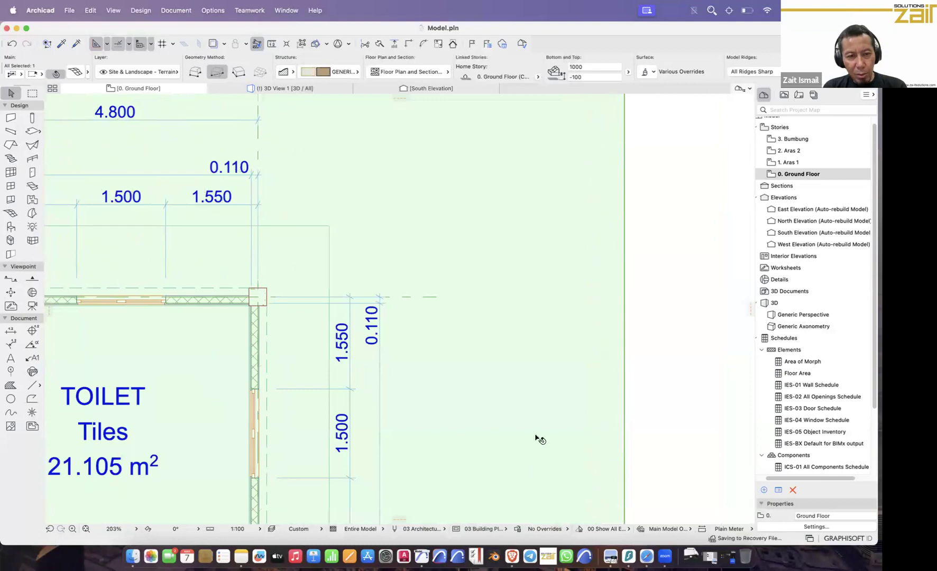
Step: Examine the whole ground floor plan within the terrain boundary with the mesh deselected, and reselect the terrain mesh
scroll(643, 238, down, 10)
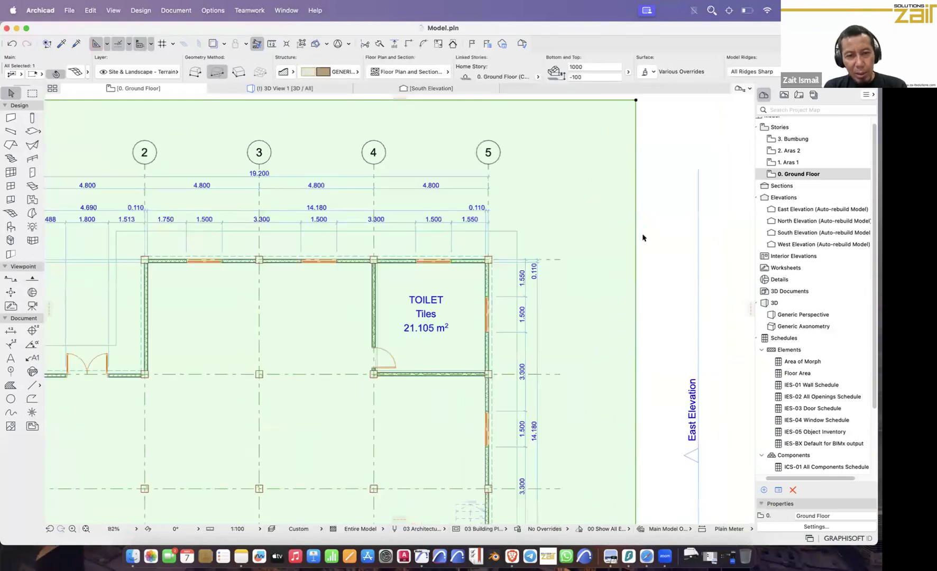
middle_drag(608, 234, 608, 205)
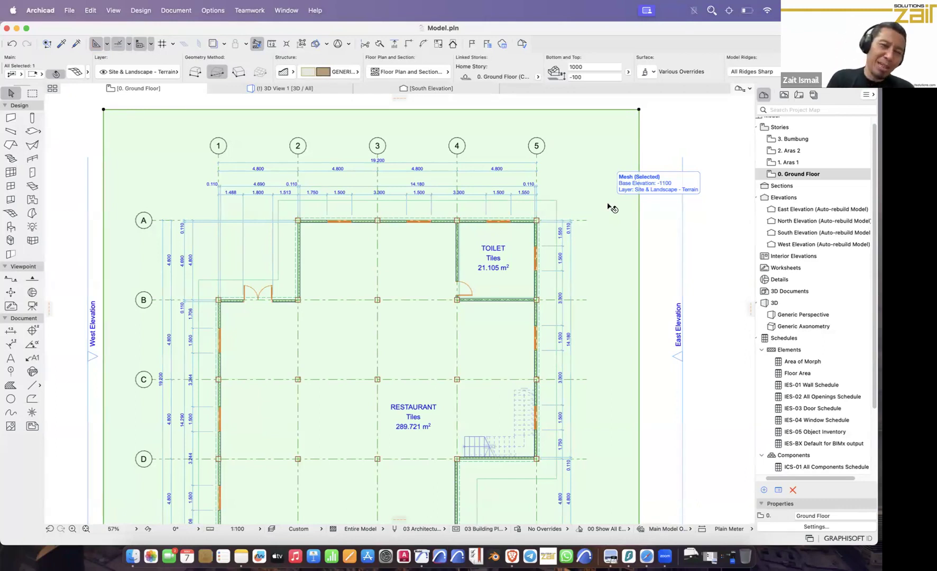
scroll(485, 266, down, 2)
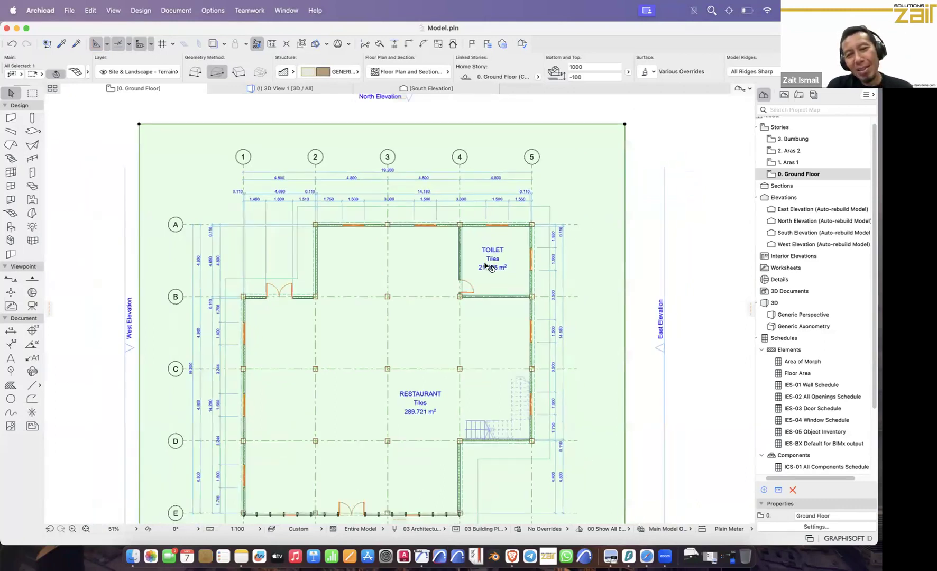
scroll(486, 266, down, 2)
scroll(466, 227, down, 2)
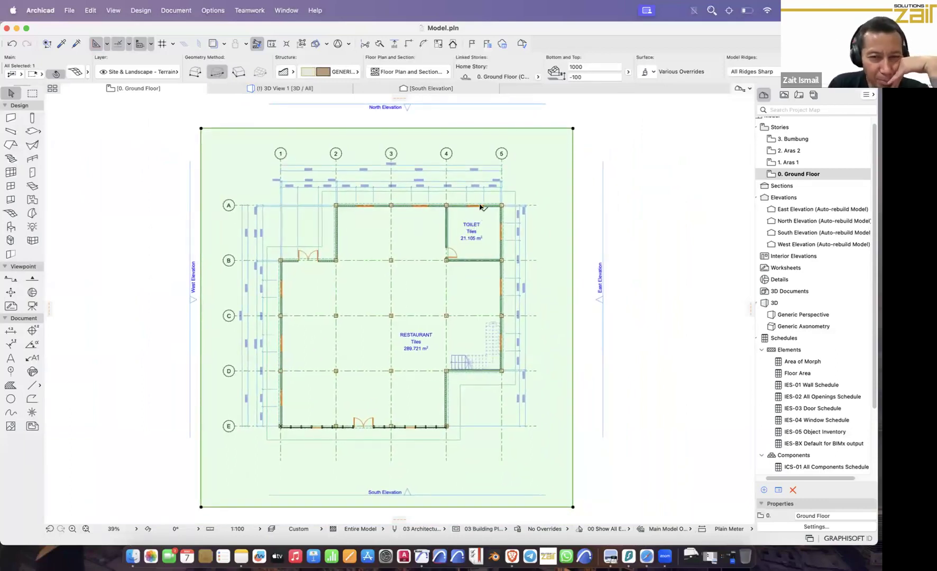
click(655, 184)
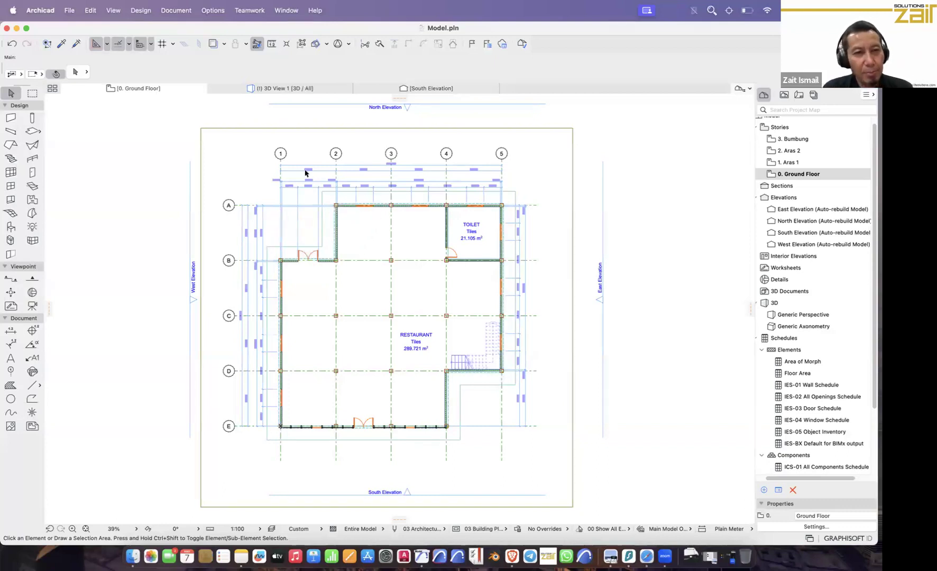
click(255, 155)
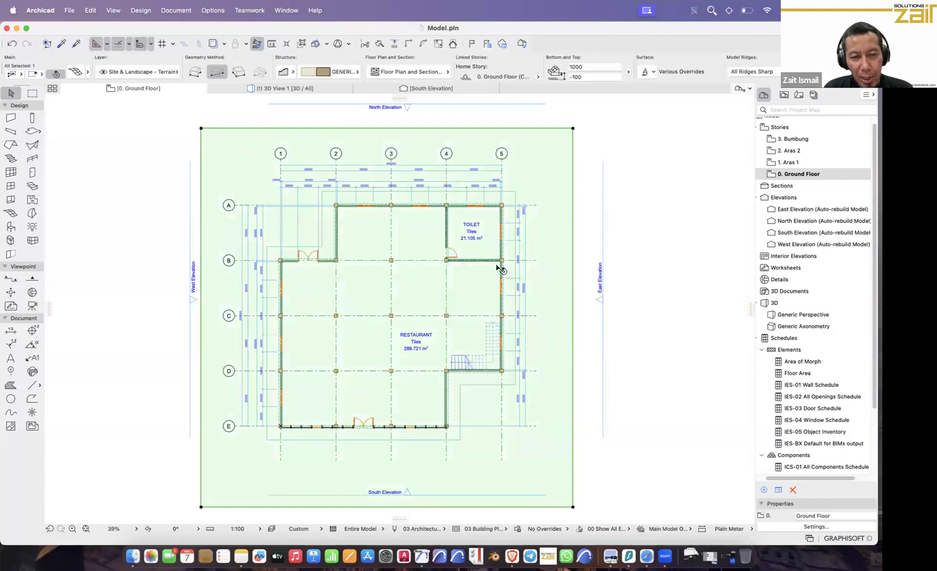
scroll(497, 267, up, 3)
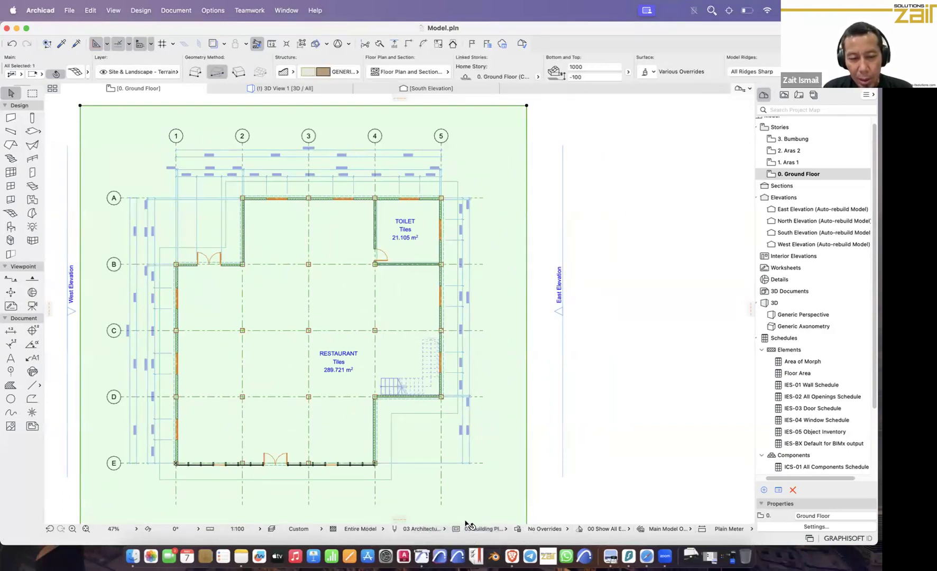
Step: Switch to Finder, open the Documents folder and show its contents as a list
click(136, 553)
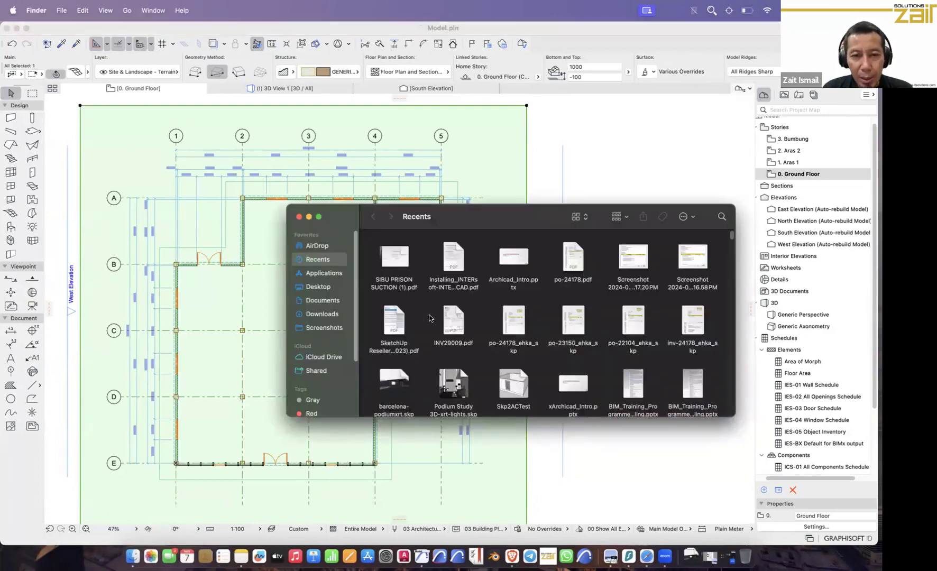
drag(496, 224, 507, 199)
click(341, 277)
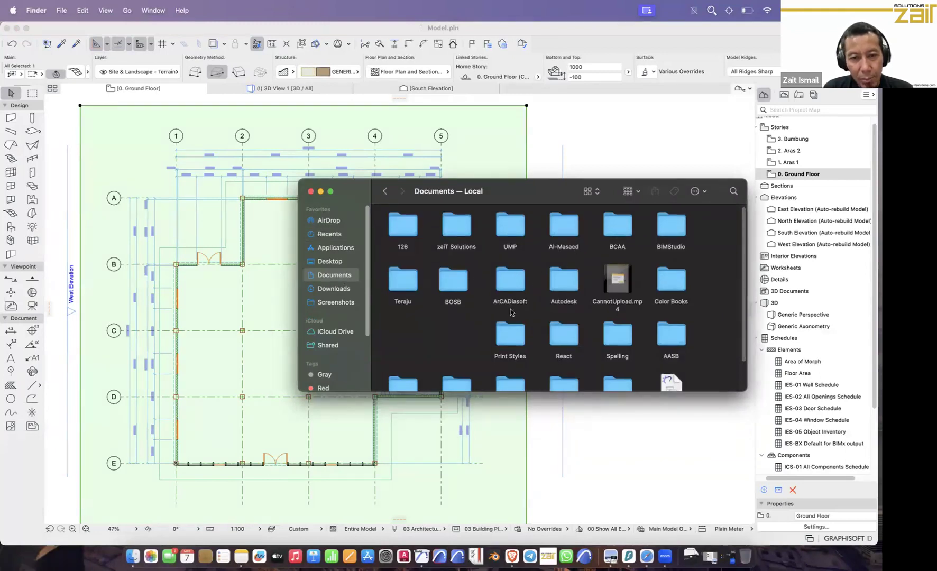
scroll(513, 313, down, 2)
scroll(514, 316, up, 2)
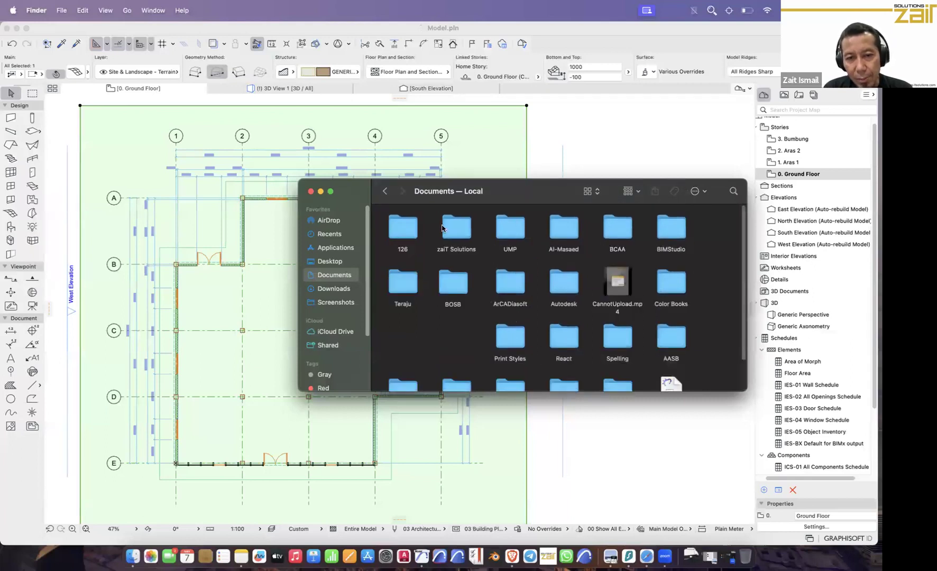
click(600, 197)
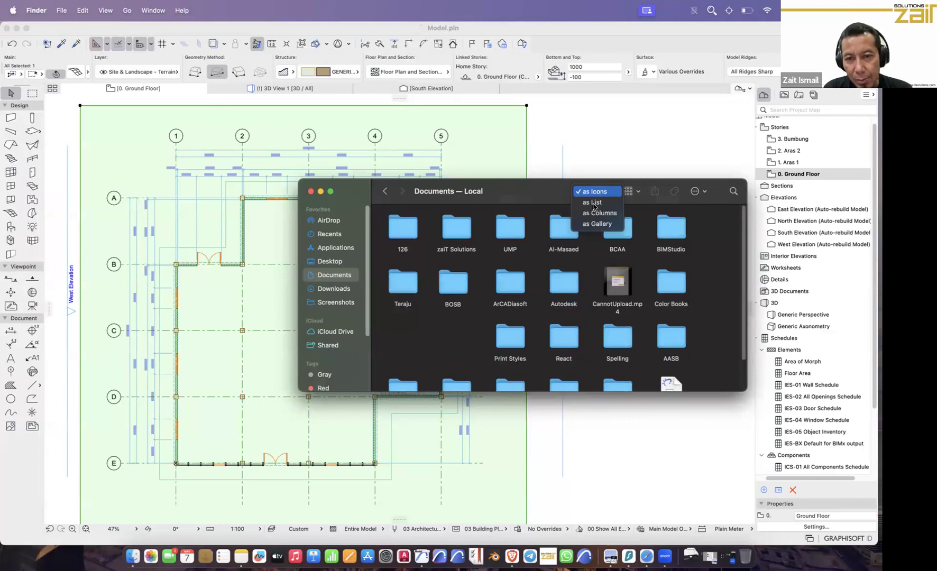
click(595, 203)
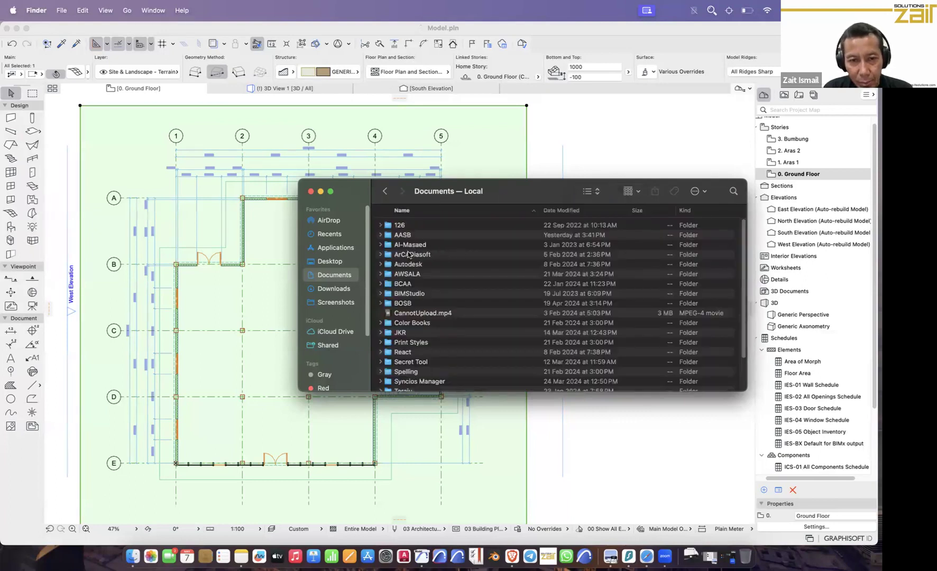
Step: Open the AASB folder, collapse its PDF LAYOUTS subfolder and view the image Site_latest.jpeg
double_click(403, 235)
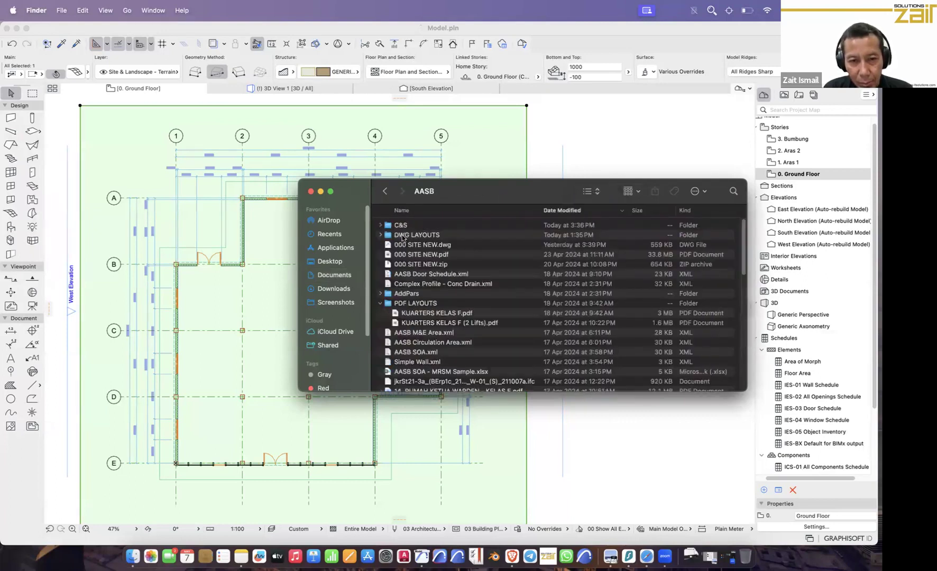
click(380, 303)
scroll(463, 354, down, 5)
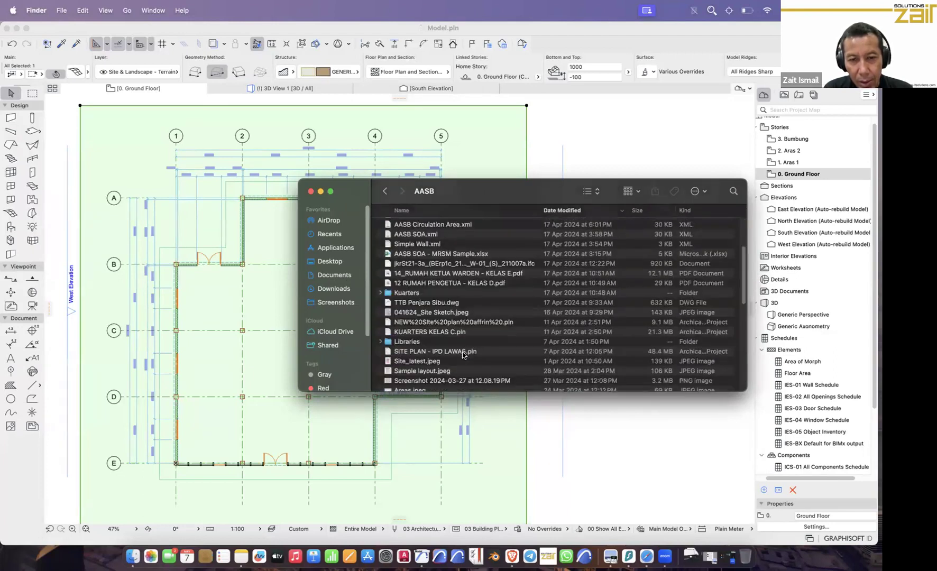
scroll(463, 355, down, 2)
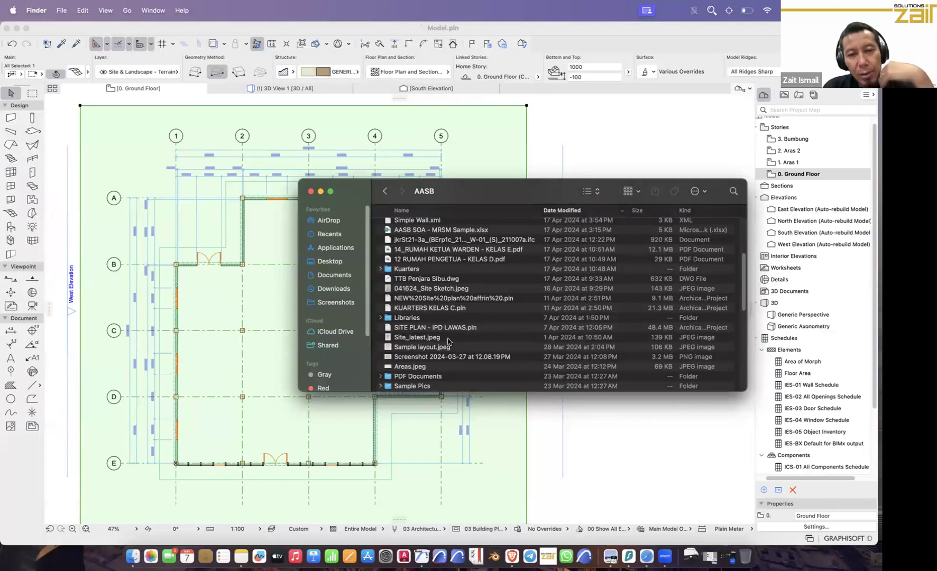
scroll(417, 343, down, 1)
double_click(418, 336)
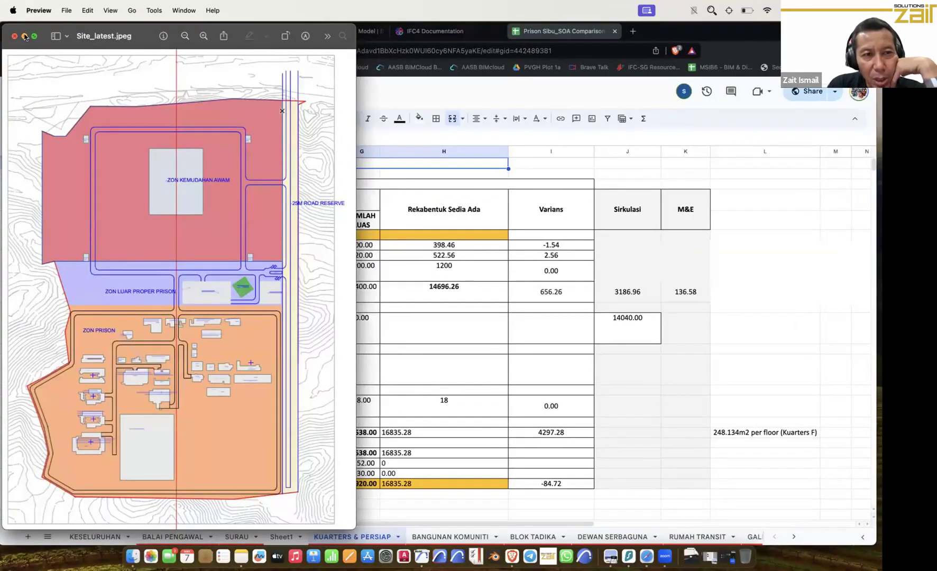
Step: Close the site image, switch back to the Archicad desktop and close the AASB folder window
click(15, 36)
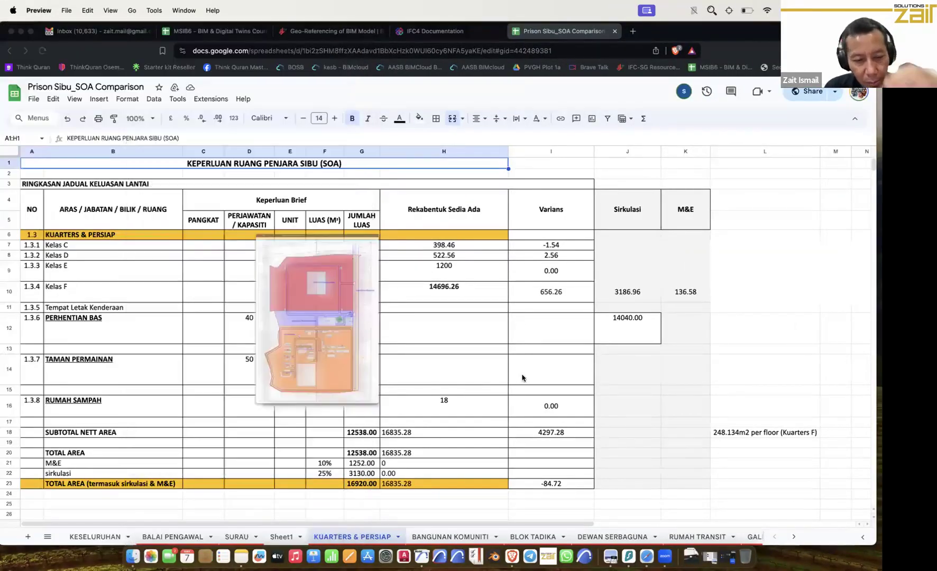
key(ctrl+Right)
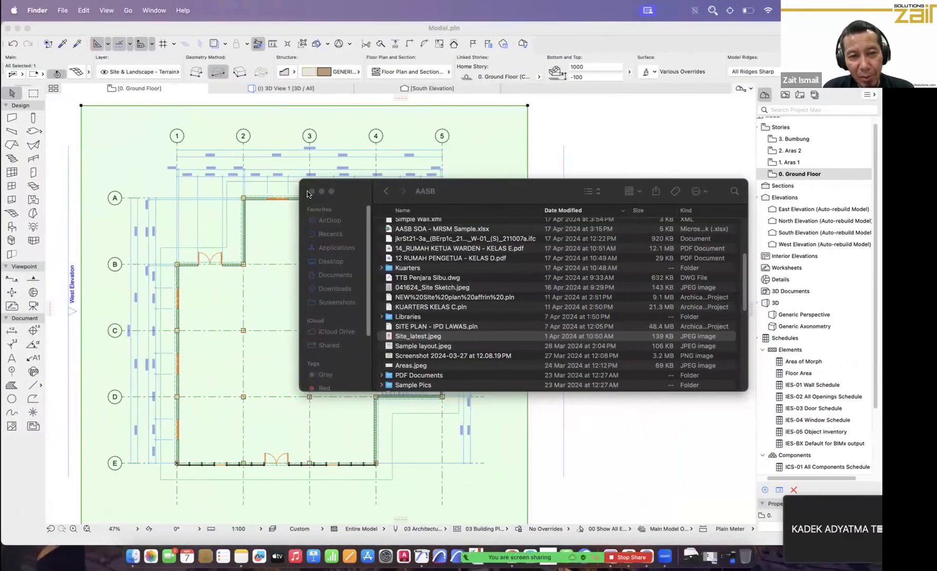
key(super+w)
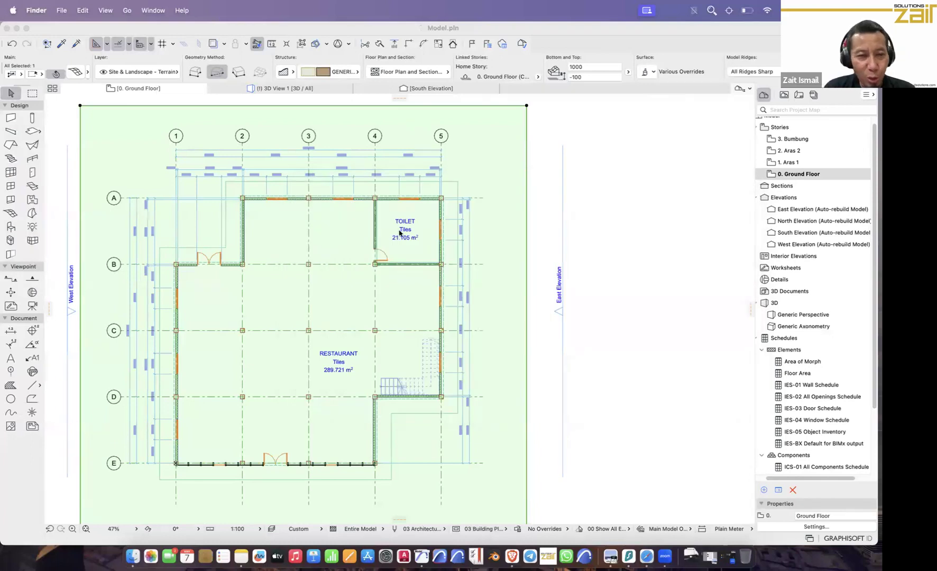
Step: Deselect the terrain mesh in the Ground Floor plan
middle_drag(463, 228, 548, 237)
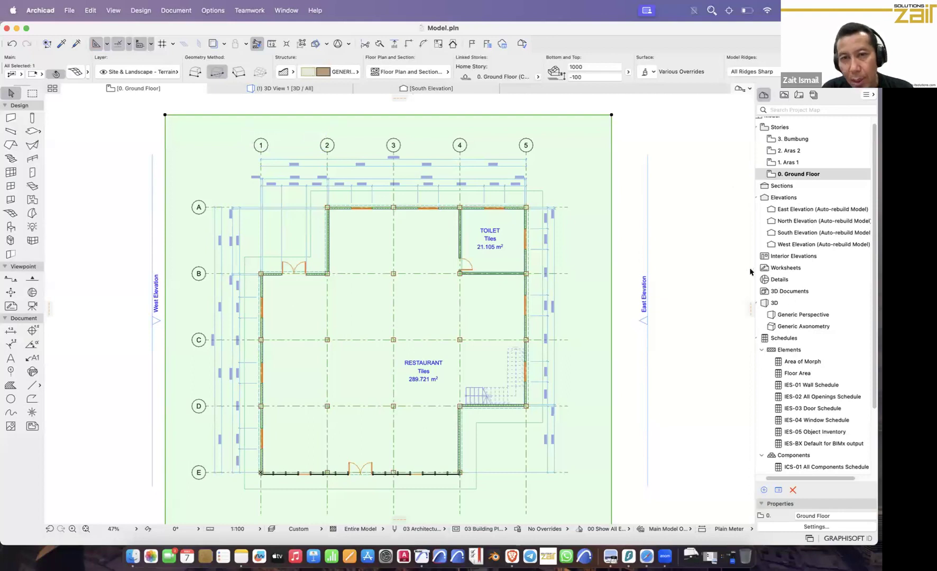
click(735, 239)
scroll(729, 312, right, 3)
scroll(730, 312, down, 2)
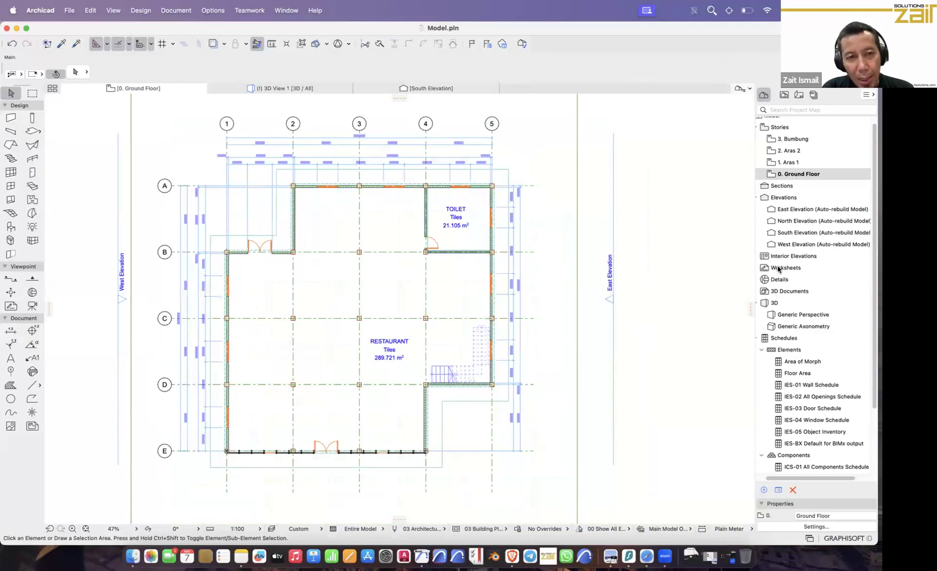
click(74, 9)
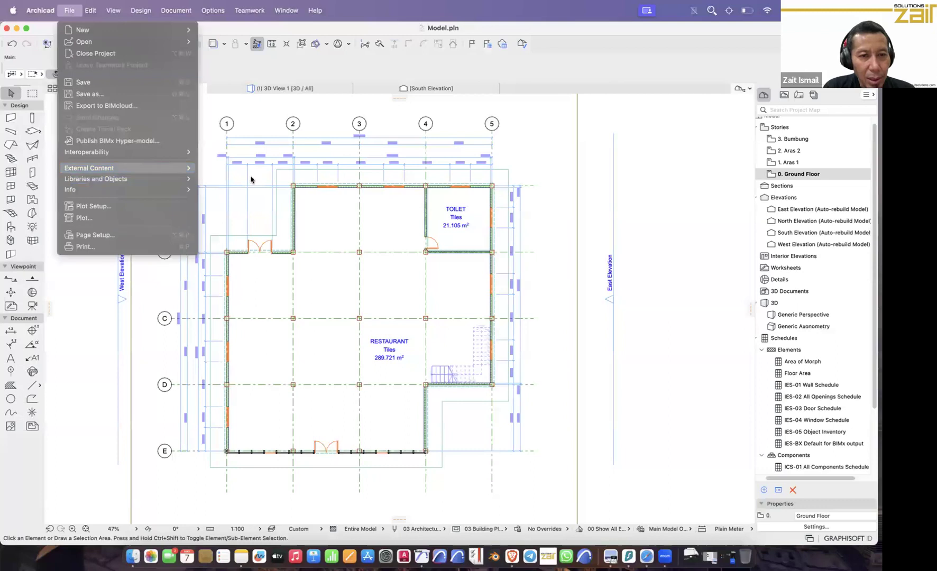
mouse_move(147, 170)
click(258, 239)
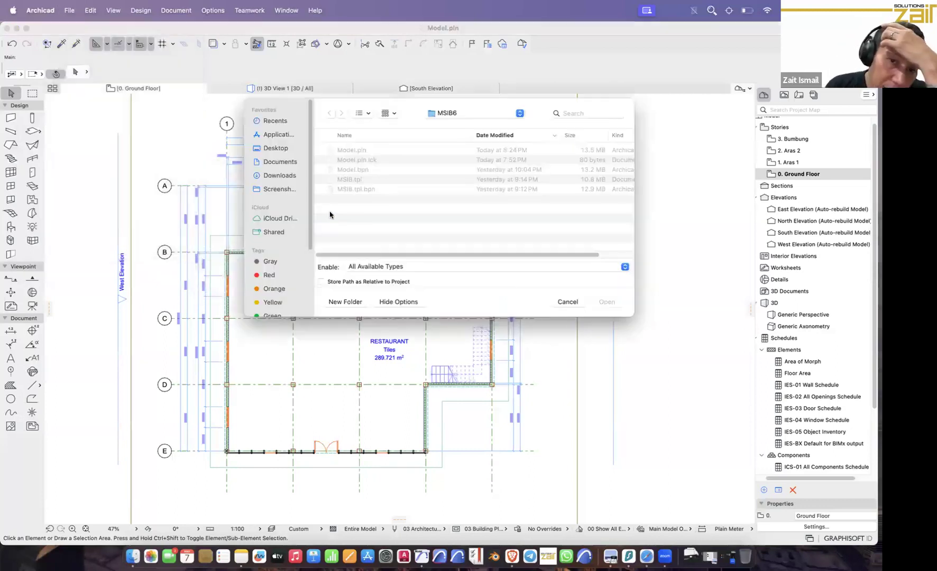
click(275, 149)
double_click(352, 159)
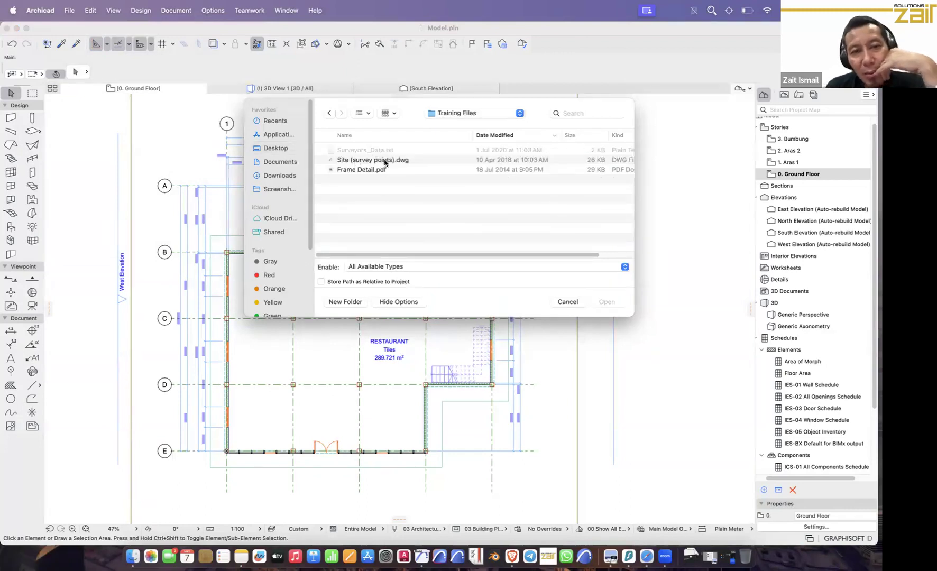
click(385, 160)
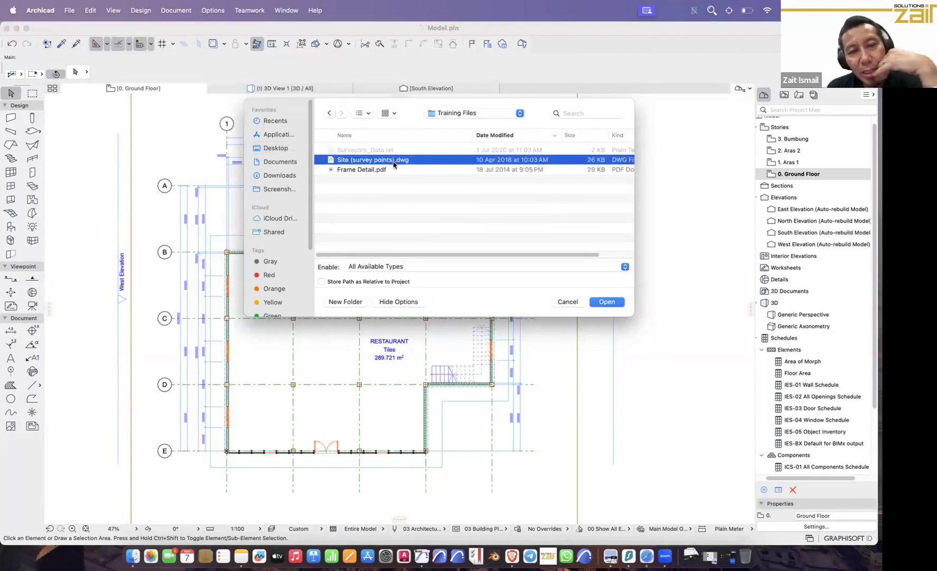
click(567, 302)
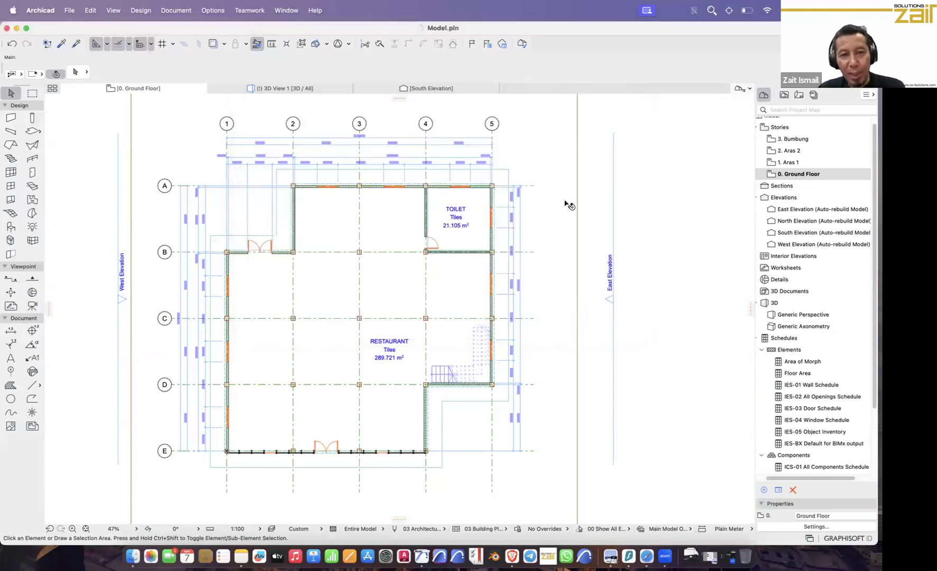
Step: Create a new independent worksheet with reference ID W-01 and the name Terrain DWG
scroll(568, 203, down, 4)
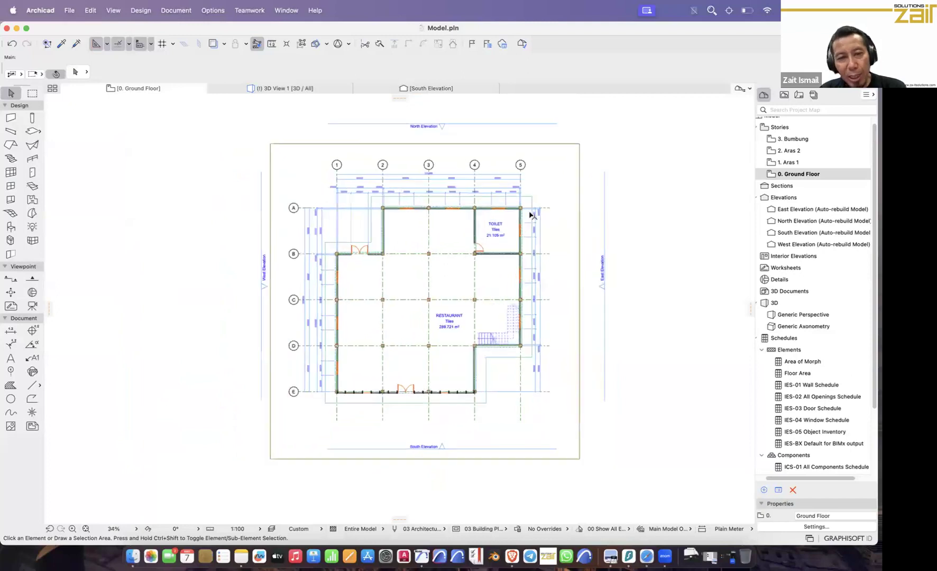
scroll(534, 216, up, 3)
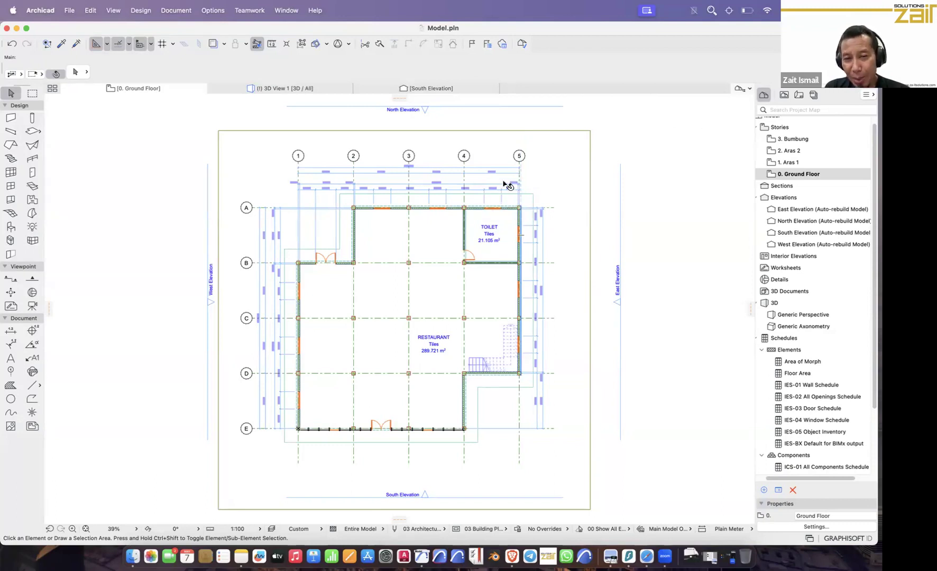
click(781, 269)
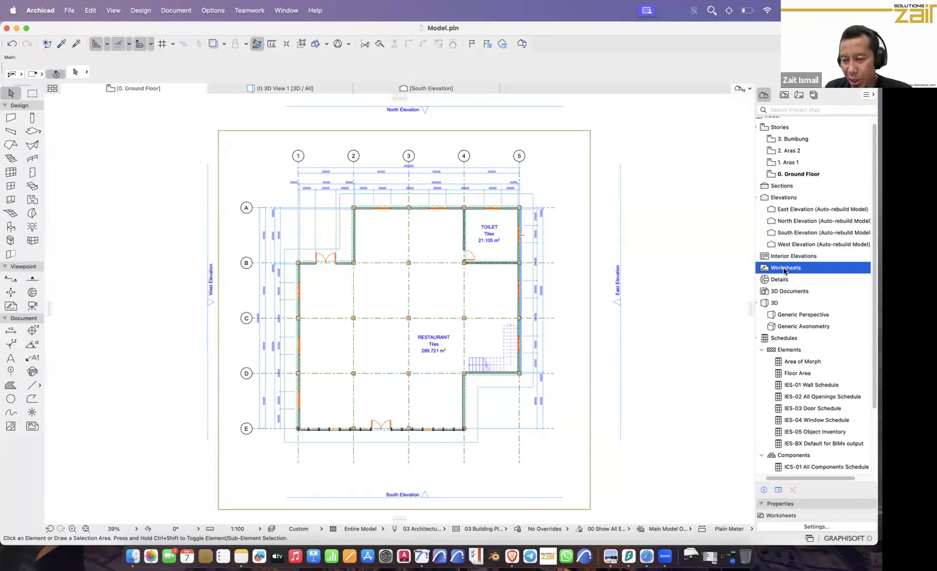
right_click(785, 270)
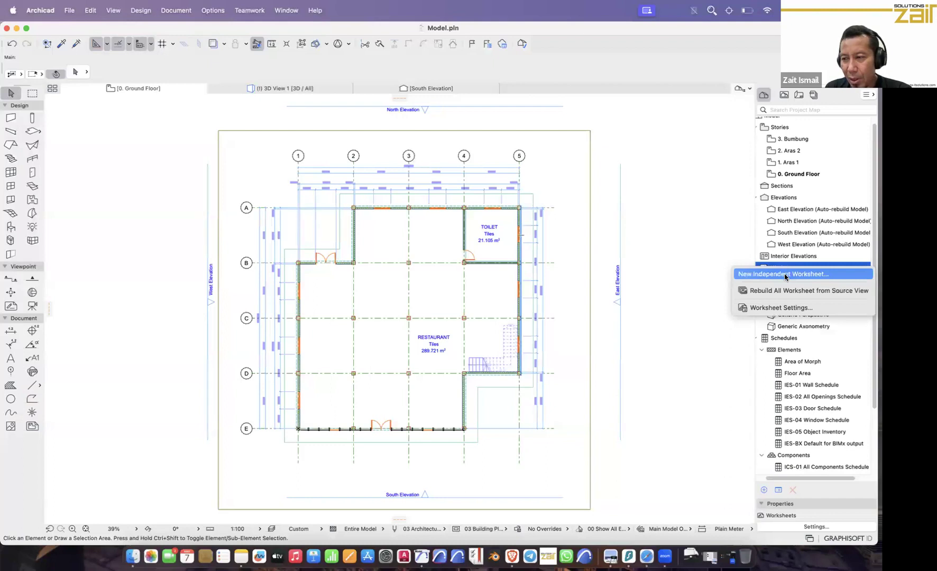
click(785, 275)
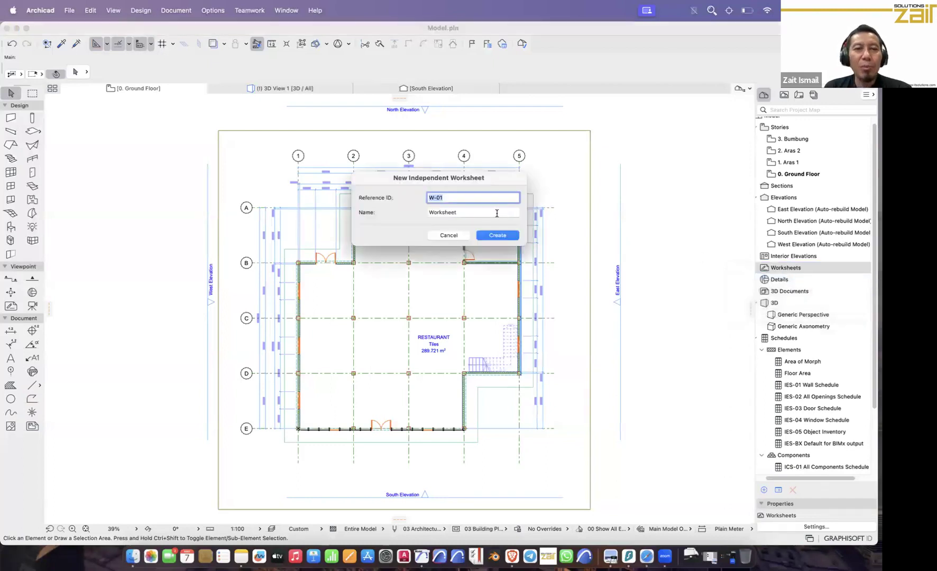
double_click(461, 213)
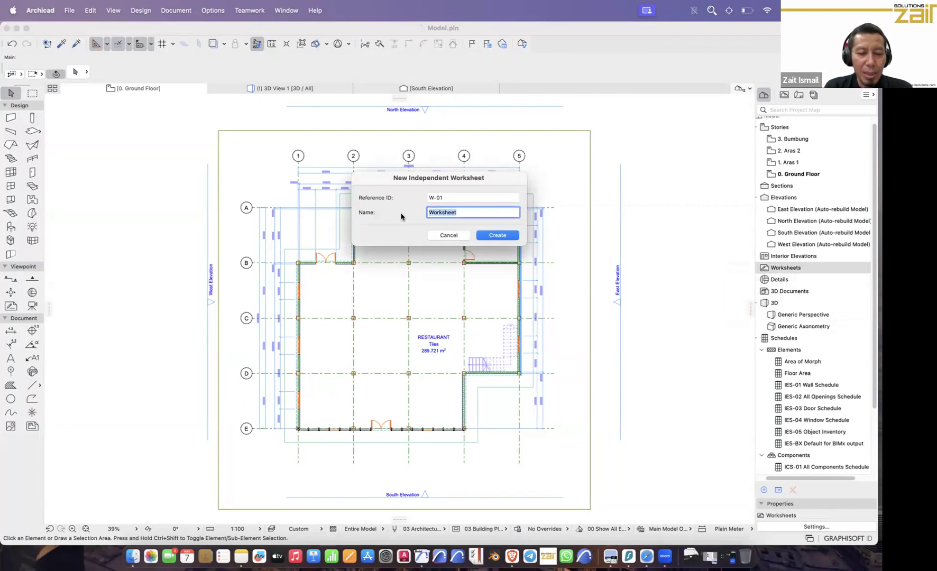
text(Terra)
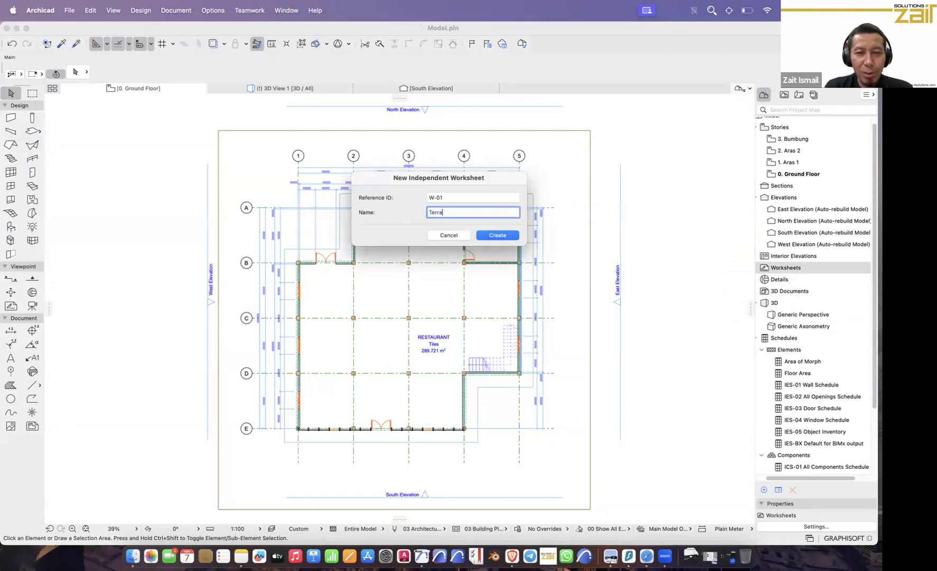
text(in)
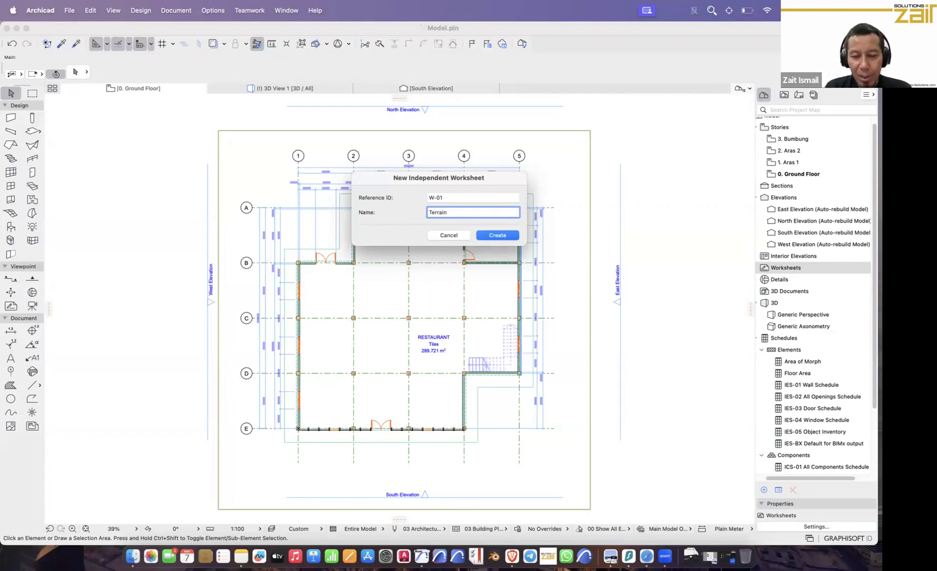
text(DWG)
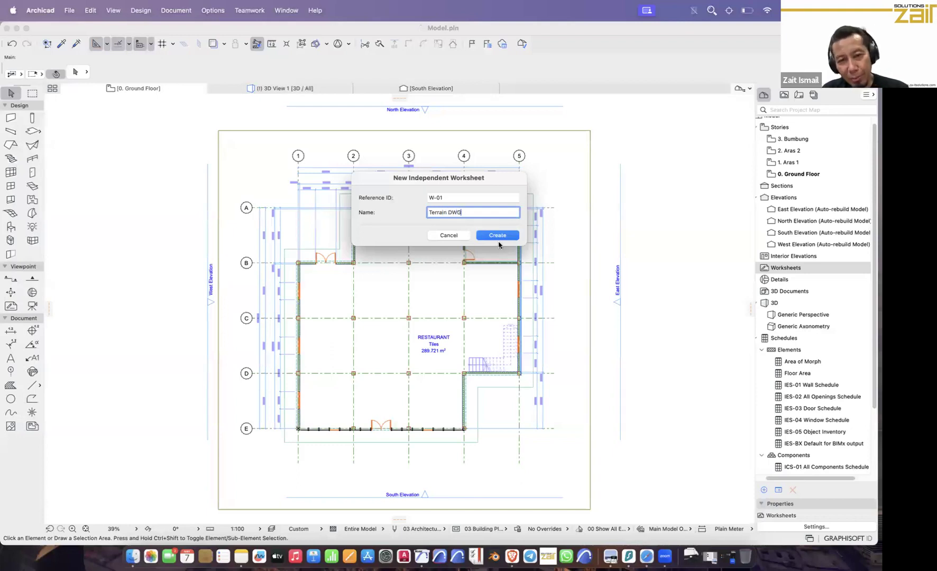
click(496, 235)
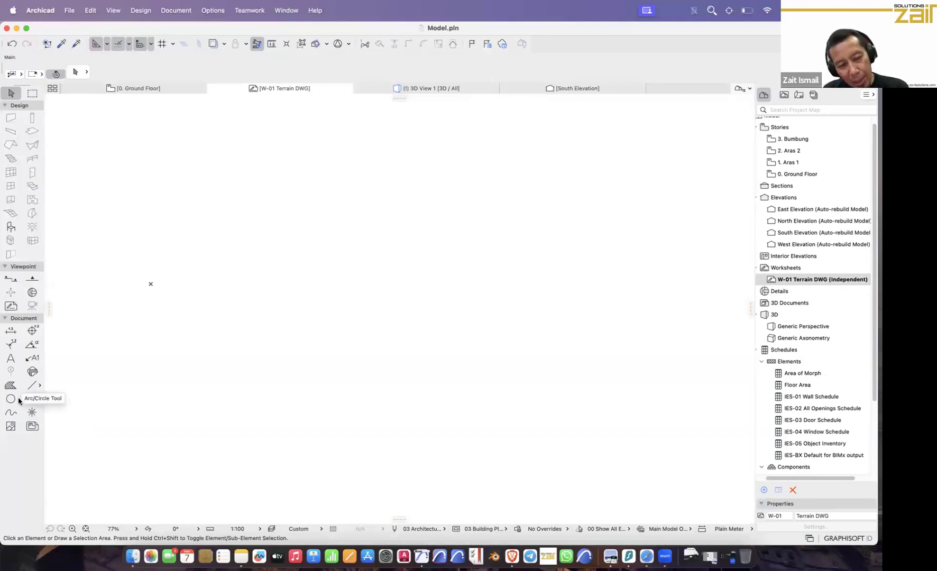
key(F1)
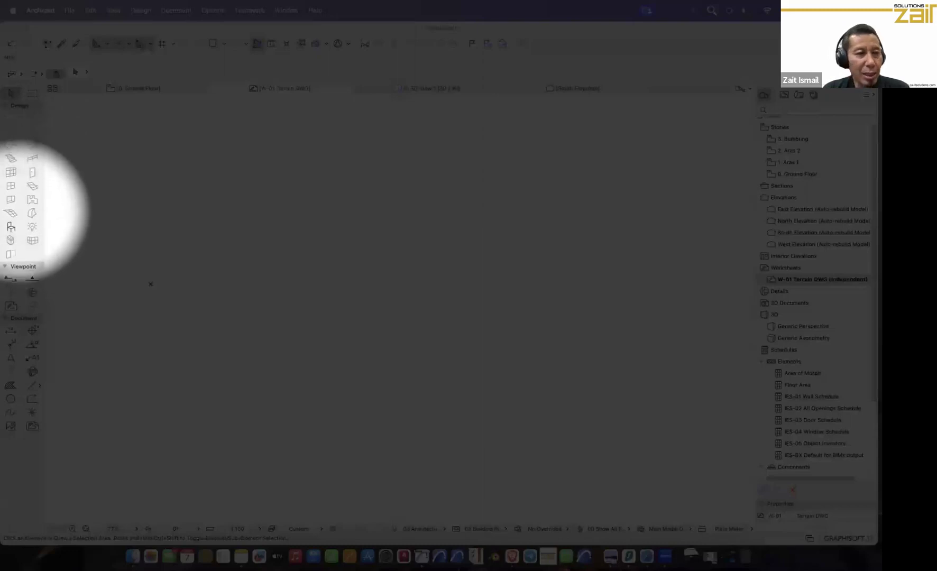
key(F1)
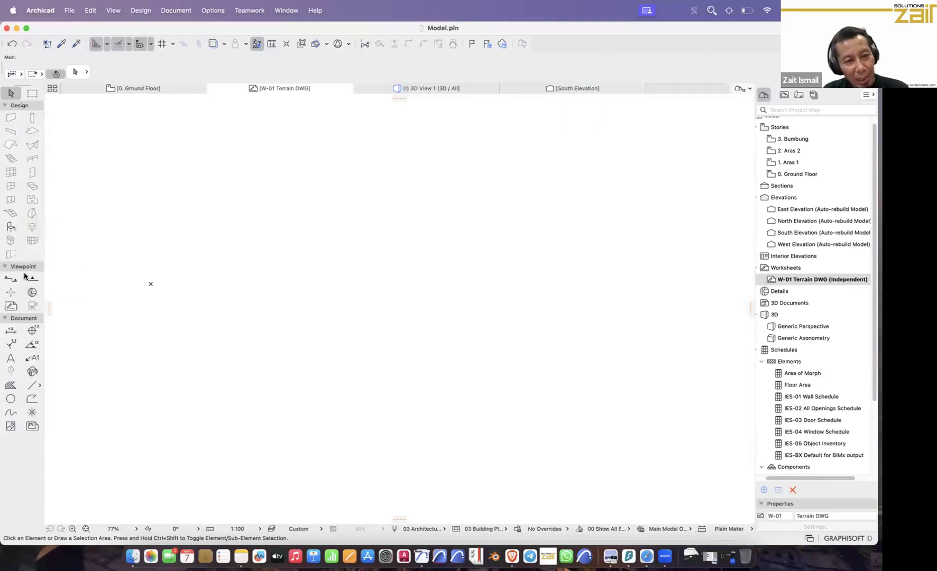
key(F1)
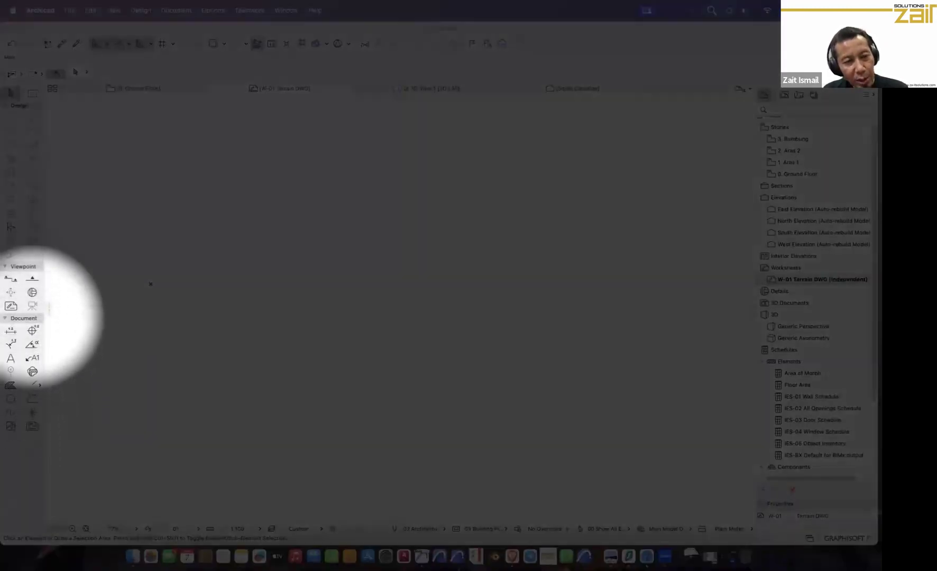
key(F1)
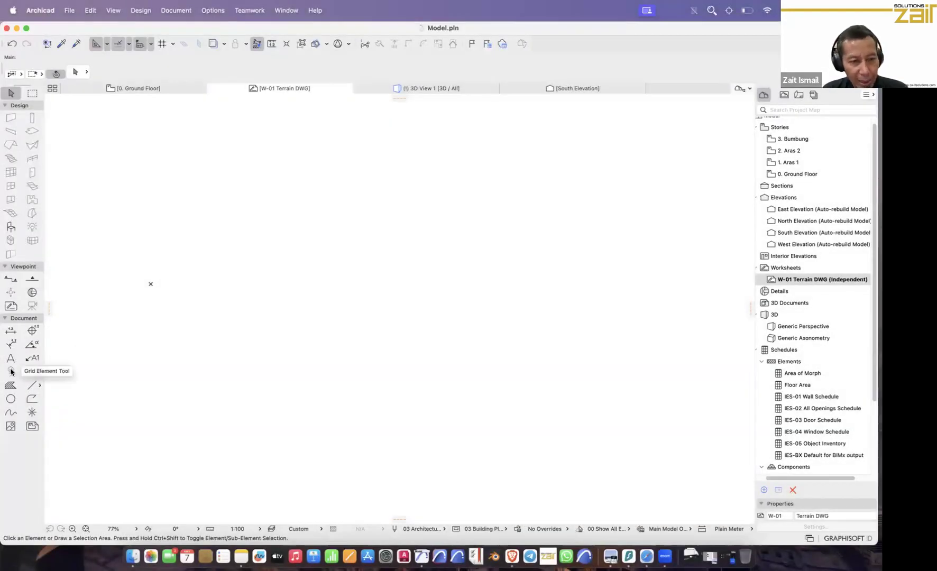
key(F1)
key(F1)
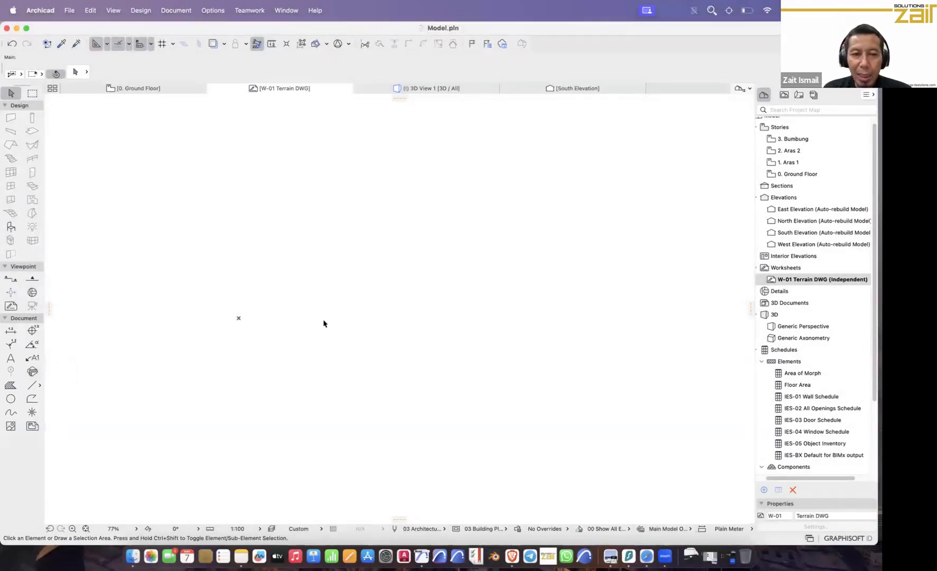
scroll(321, 321, down, 2)
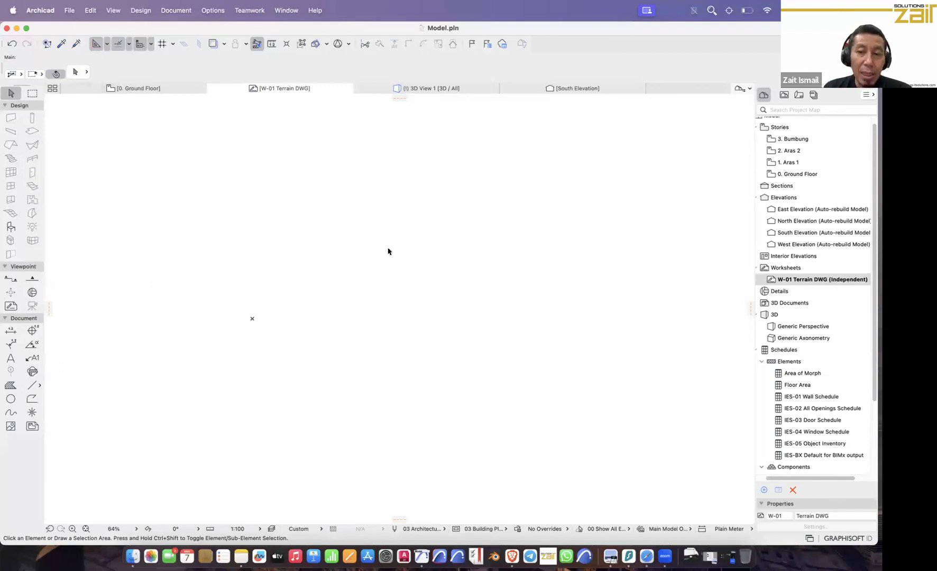
middle_drag(440, 329, 414, 364)
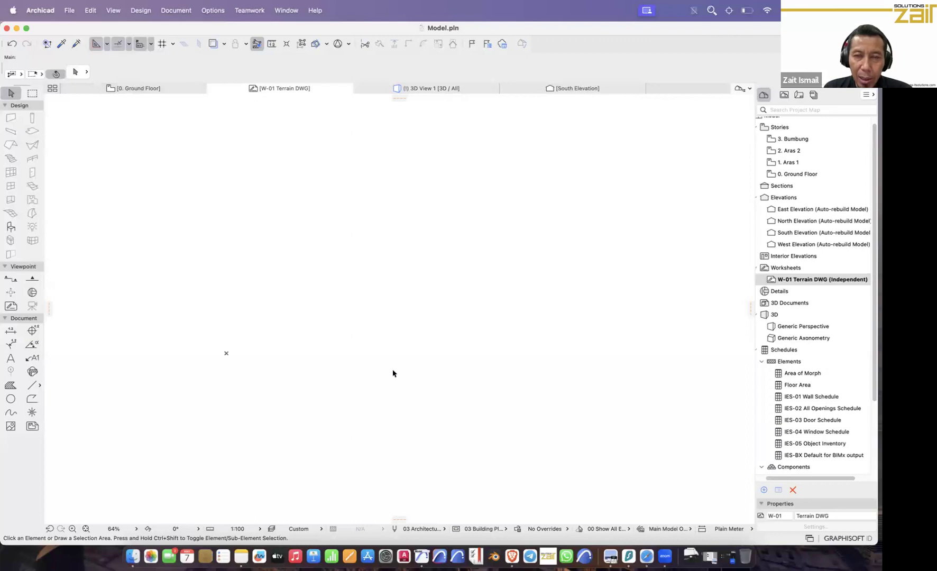
scroll(391, 374, down, 5)
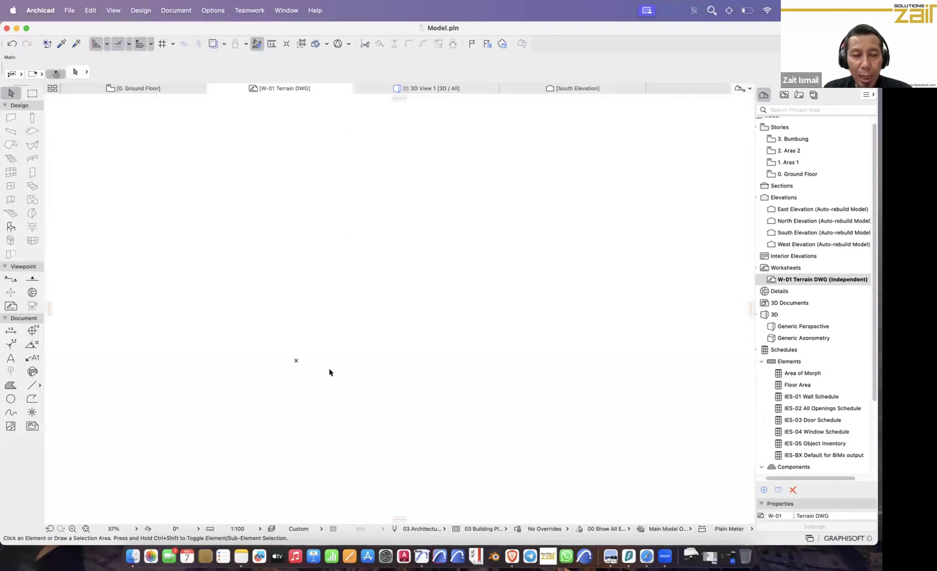
middle_drag(329, 371, 270, 371)
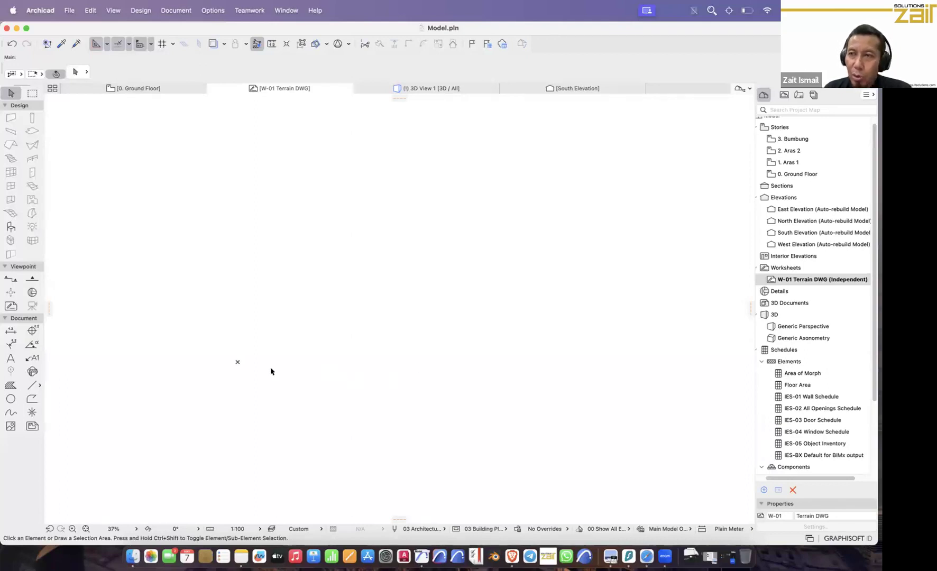
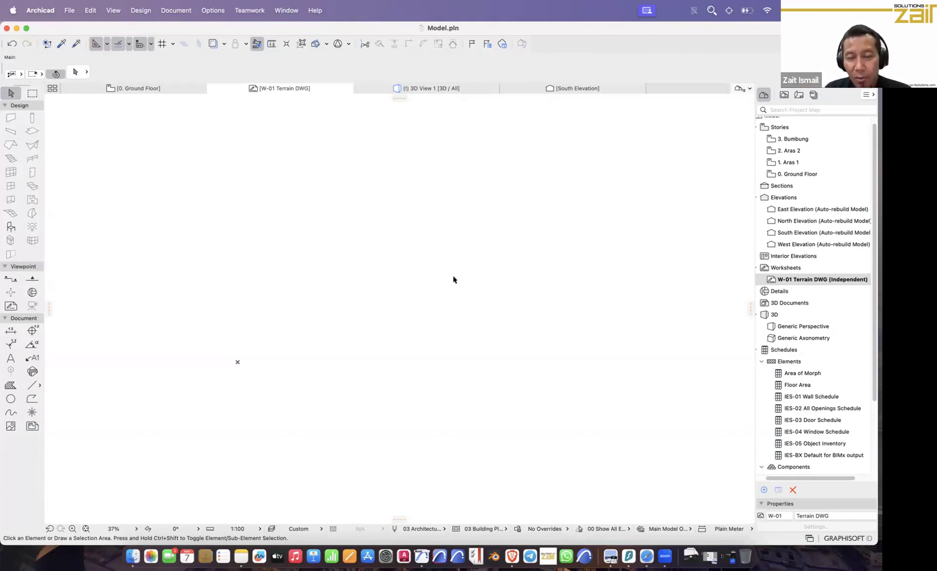
Step: Place Site (survey points).dwg as an external drawing on the Terrain DWG worksheet's origin, with 1 drawing unit set to 1 millimeter
click(71, 11)
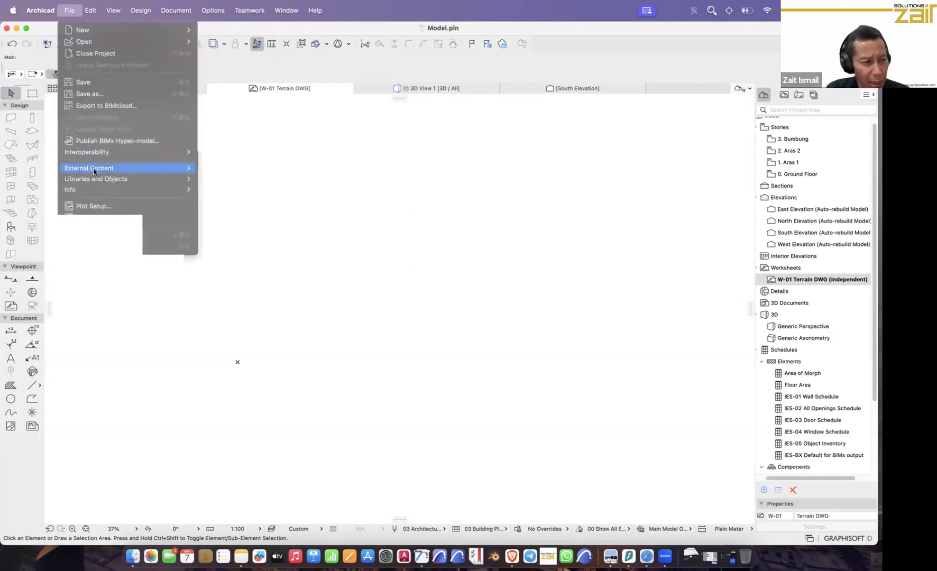
mouse_move(94, 171)
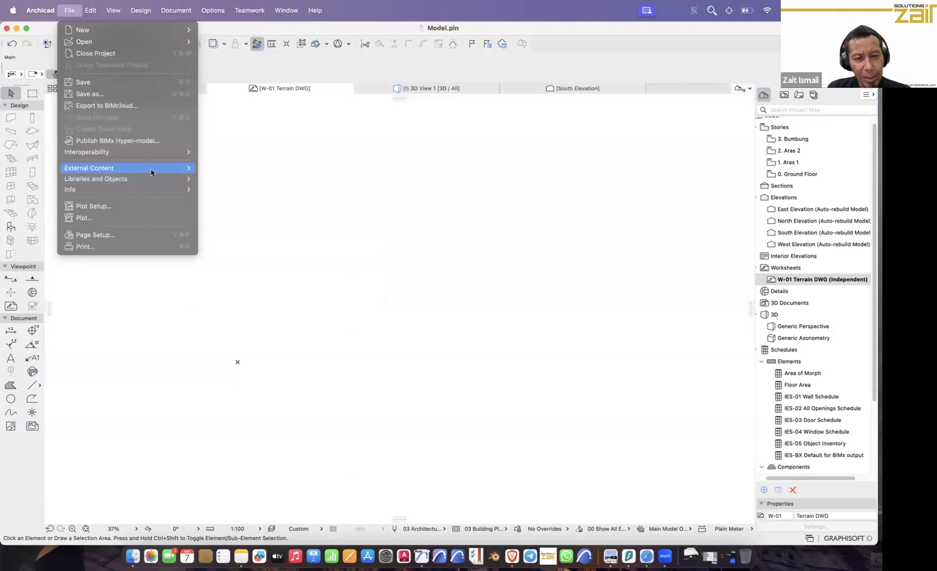
mouse_move(155, 170)
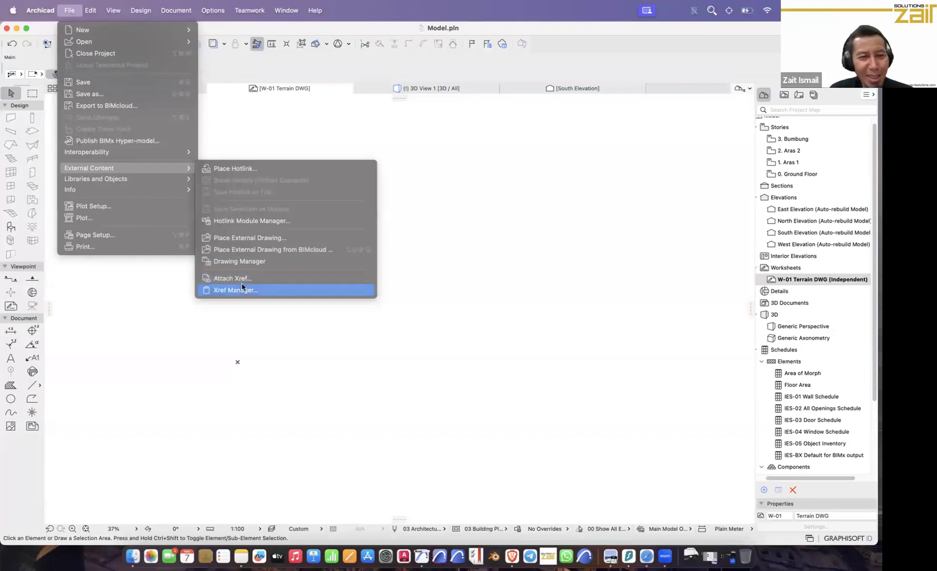
click(229, 239)
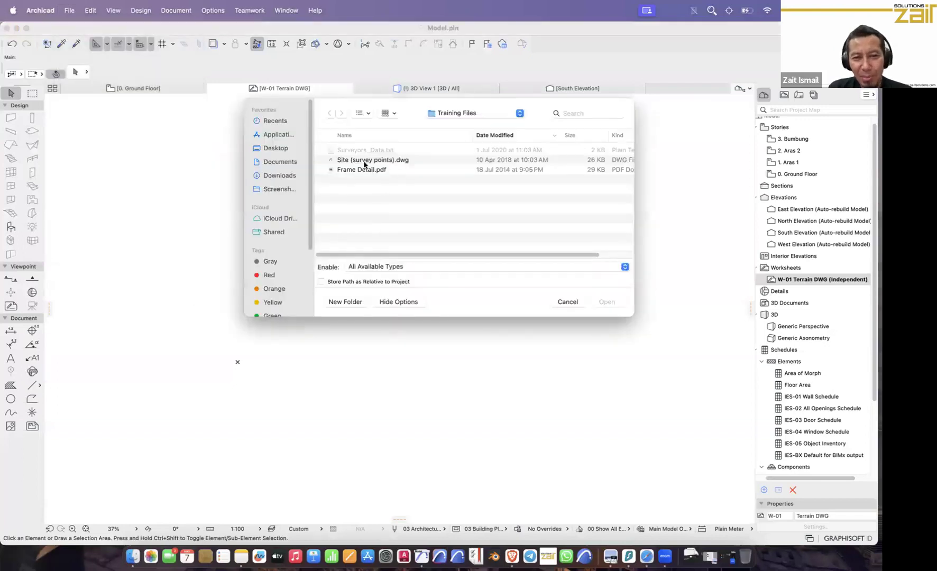
click(363, 161)
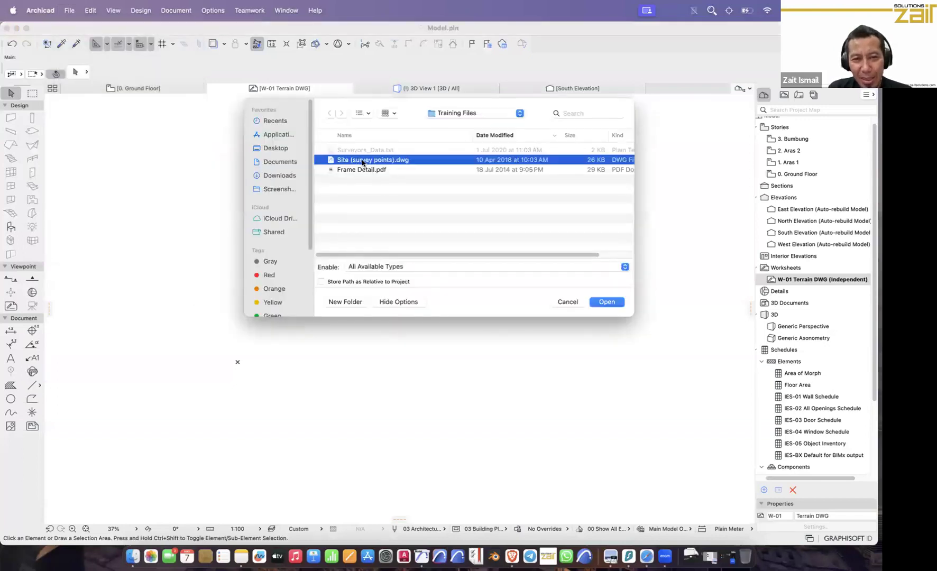
click(607, 302)
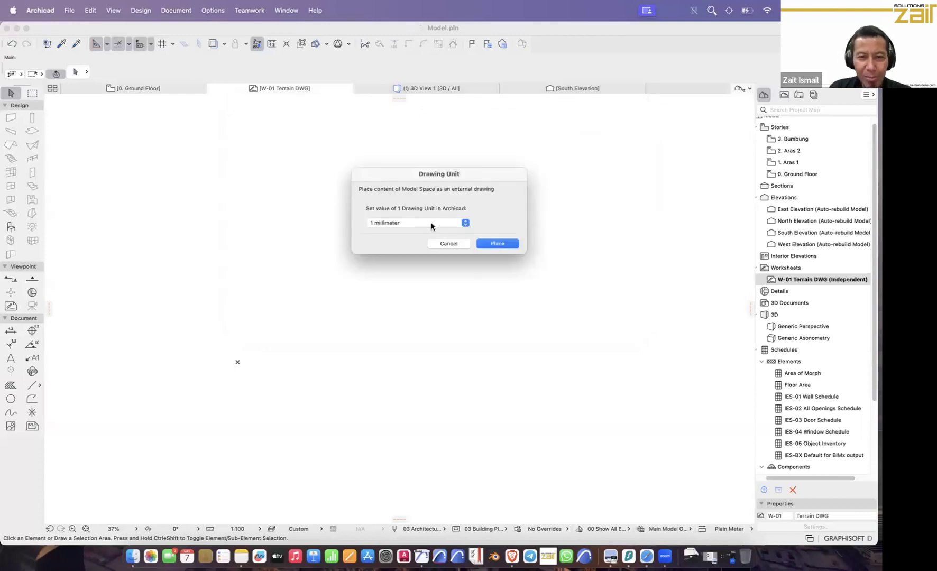
click(498, 244)
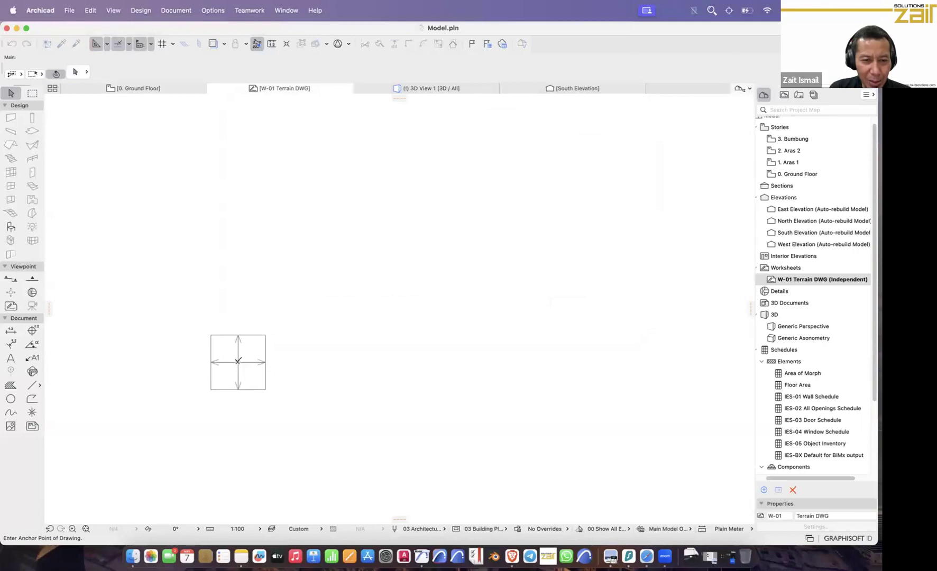
click(238, 364)
scroll(398, 318, down, 3)
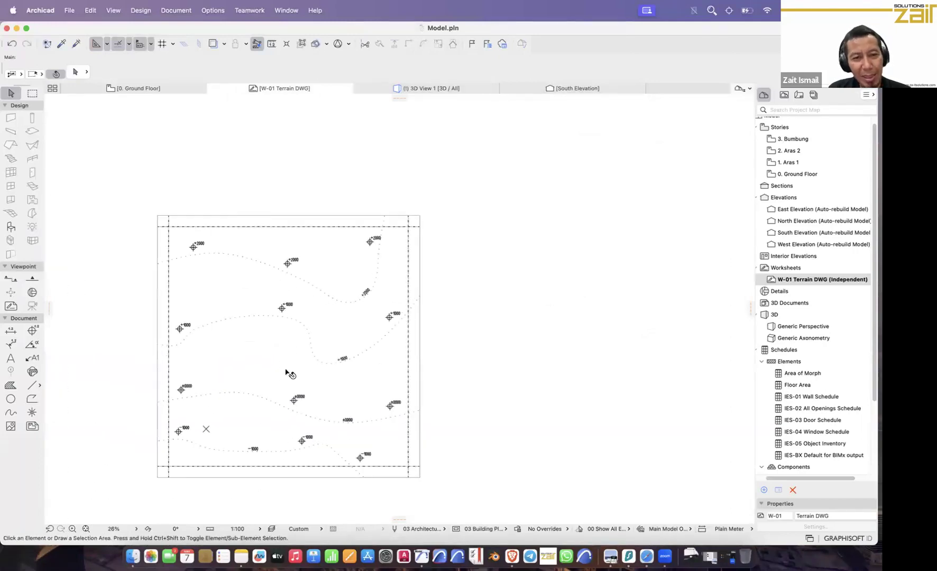
scroll(289, 370, up, 3)
mouse_move(358, 328)
middle_down()
mouse_move(410, 295)
mouse_move(439, 297)
middle_up()
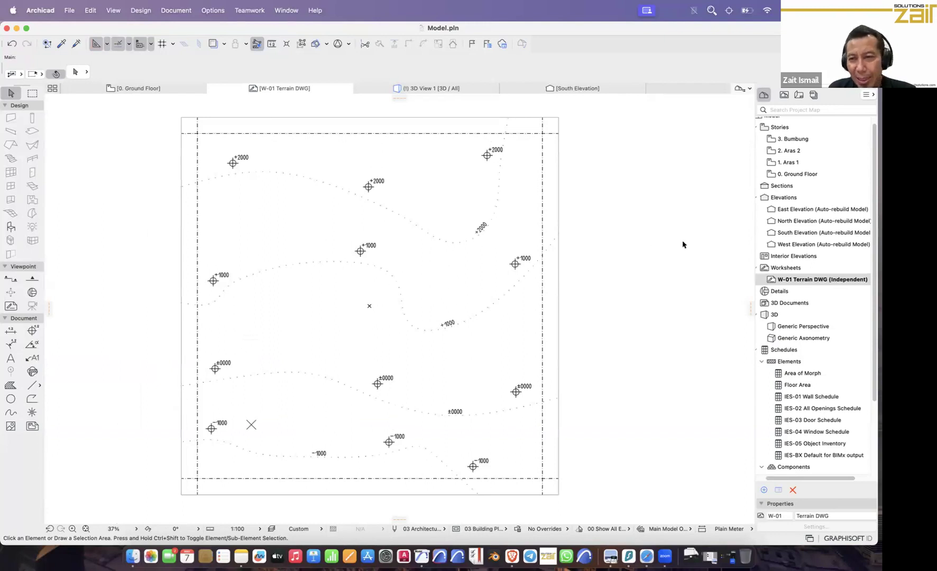
middle_drag(438, 288, 446, 302)
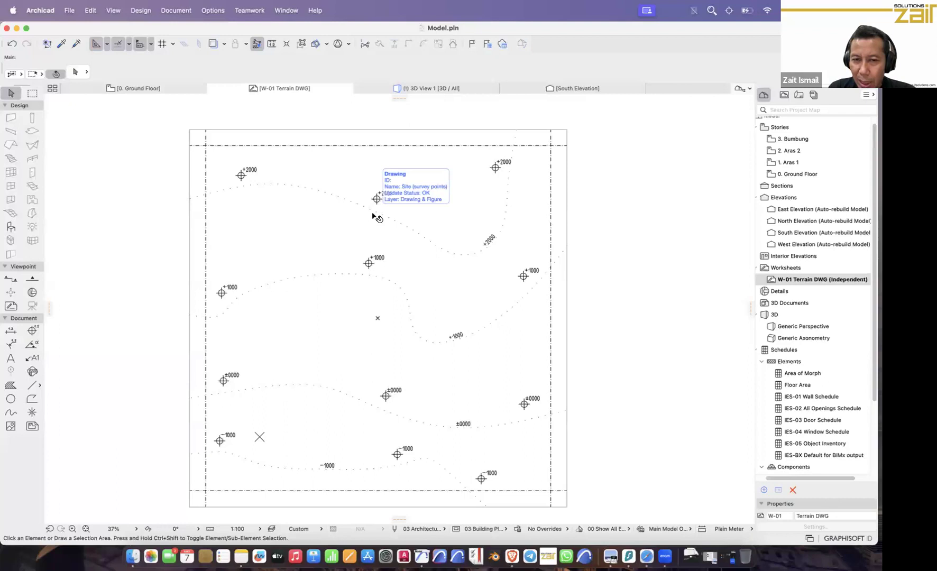
Step: Show the 0. Ground Floor story as a trace reference behind the survey drawing in the Terrain DWG worksheet
click(372, 213)
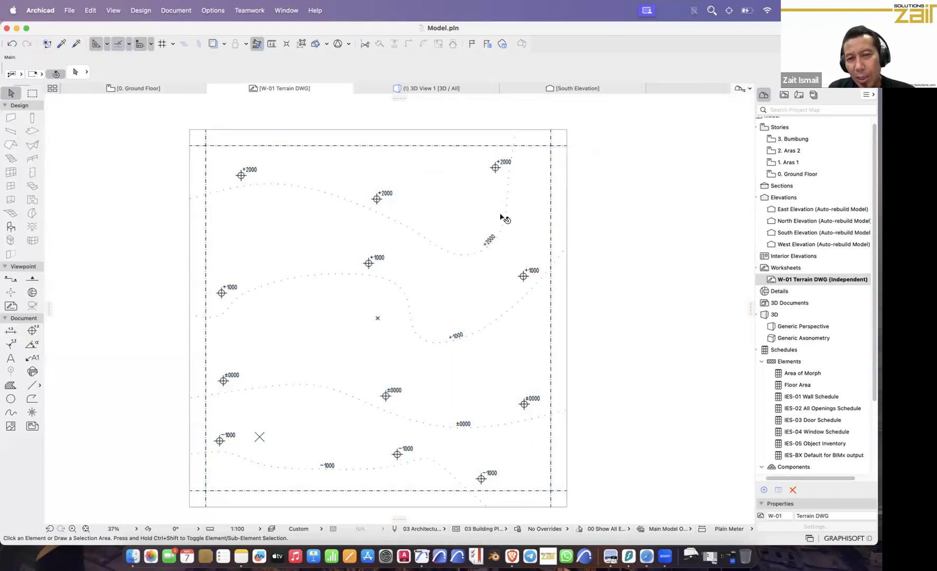
scroll(570, 221, right, 2)
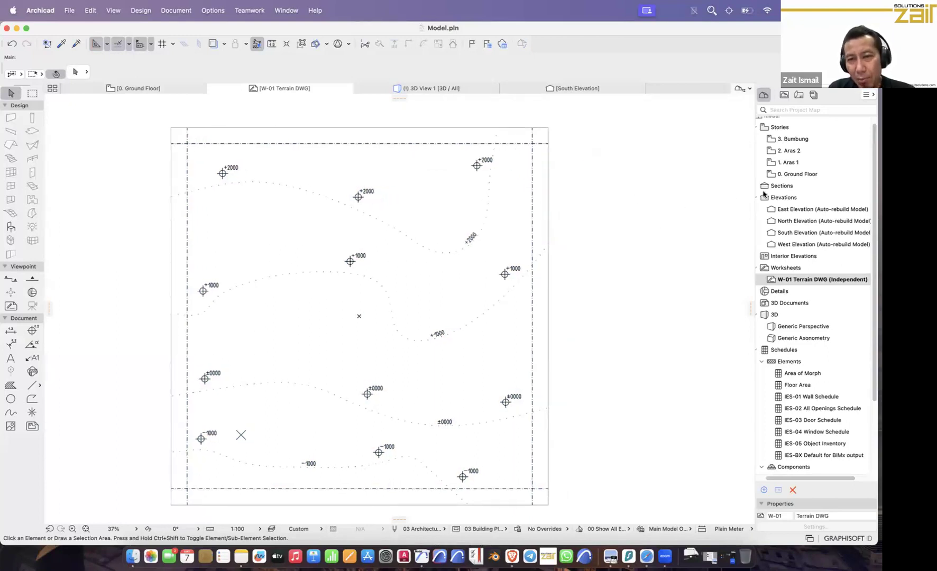
click(793, 175)
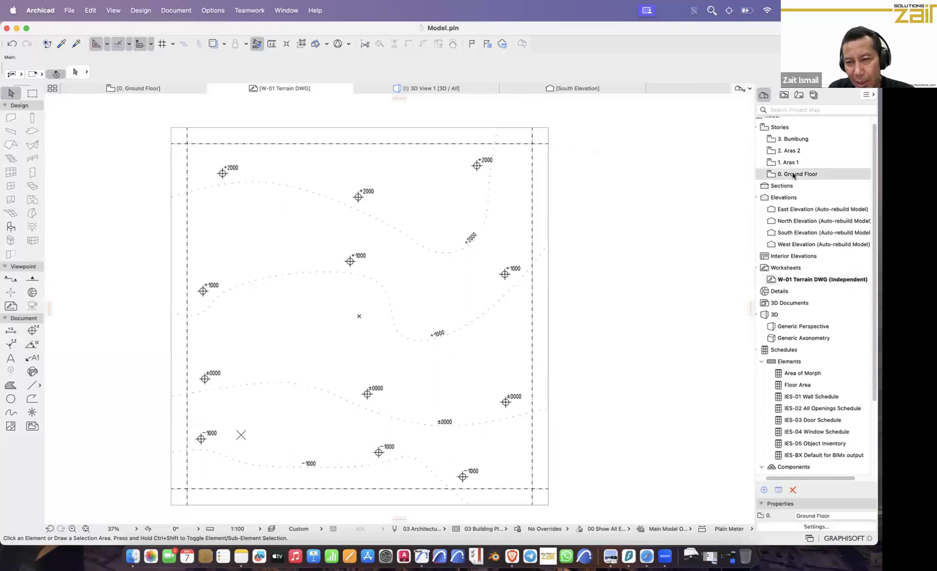
click(782, 233)
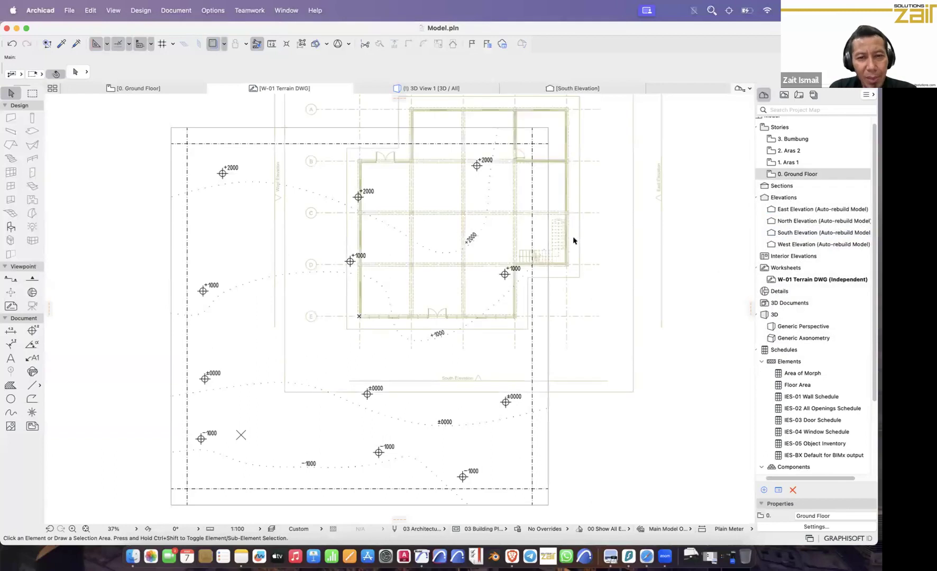
scroll(574, 239, down, 3)
scroll(646, 206, down, 1)
middle_drag(633, 197, 521, 253)
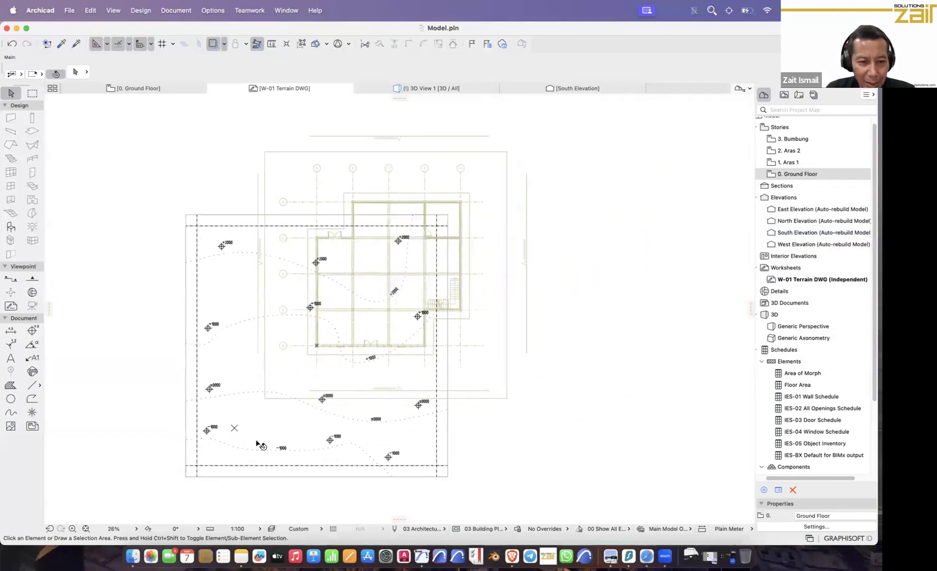
Step: Try to shift the survey drawing's content within its frame from its X mark to the building corner at grids 1 and E, and undo it
click(199, 466)
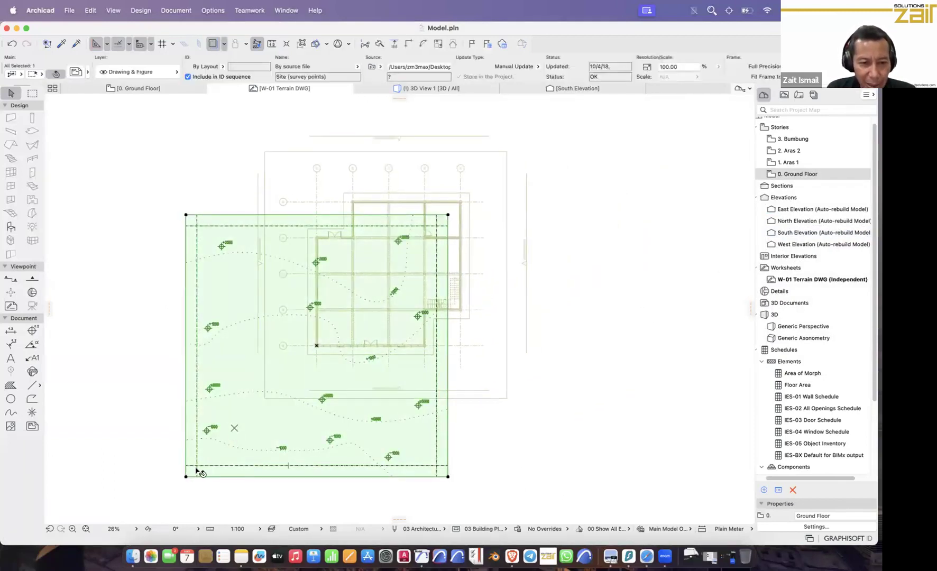
click(234, 428)
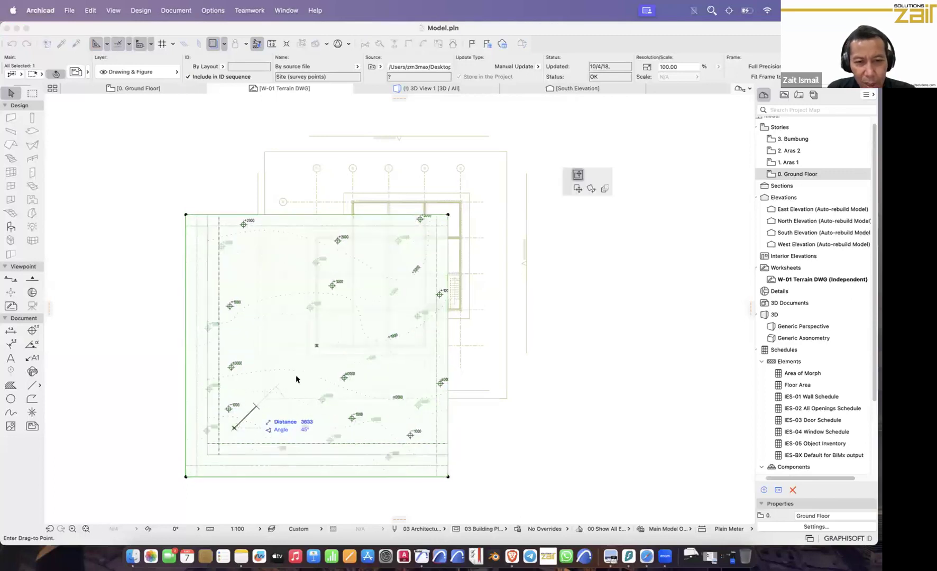
click(316, 346)
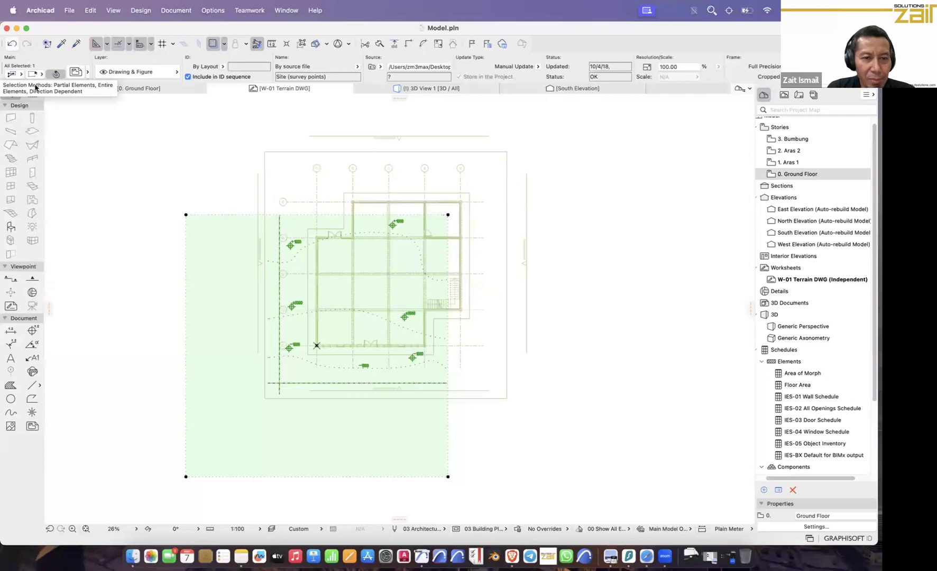
click(12, 43)
Step: Move the whole survey drawing with its frame so its X mark sits just outside the building outline corner near grids 1 and E, and deselect it
click(234, 428)
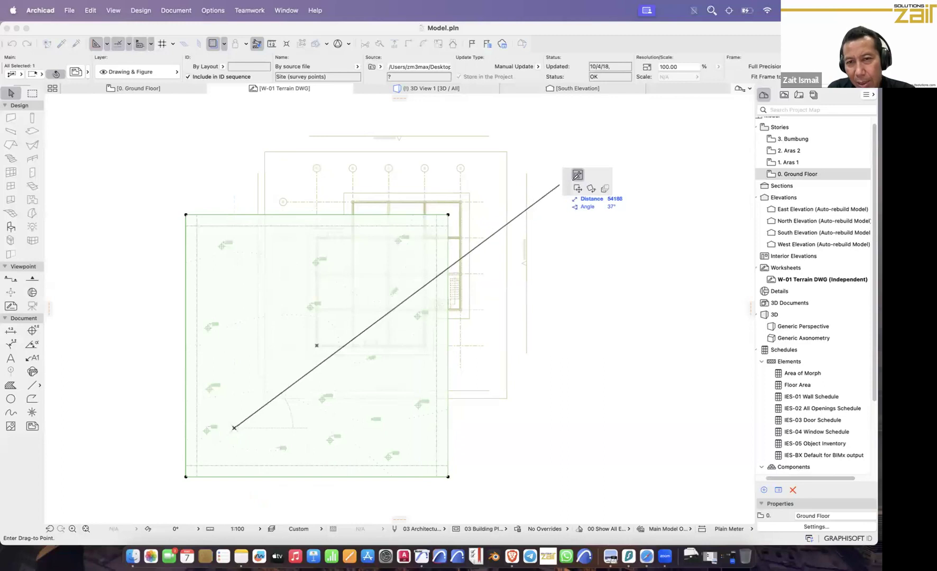
click(578, 188)
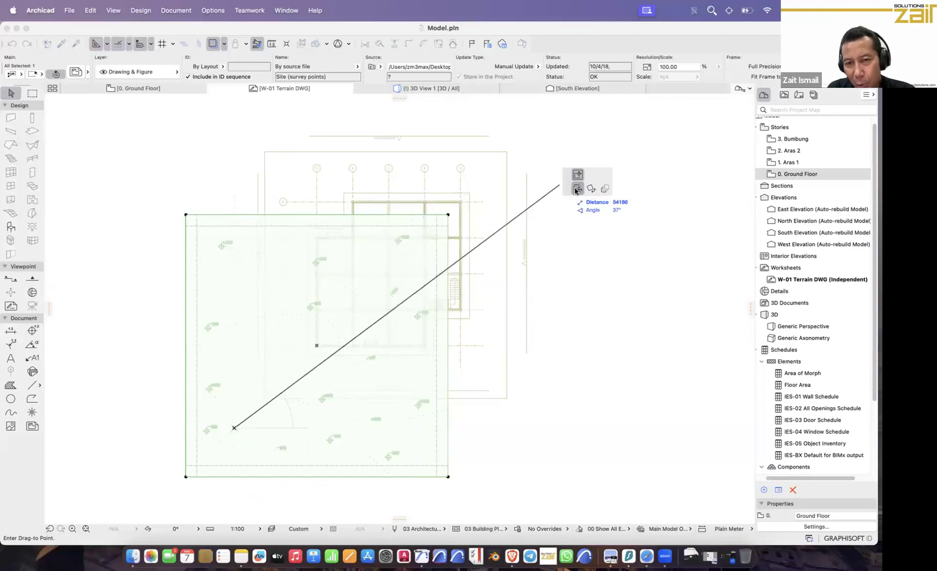
click(305, 360)
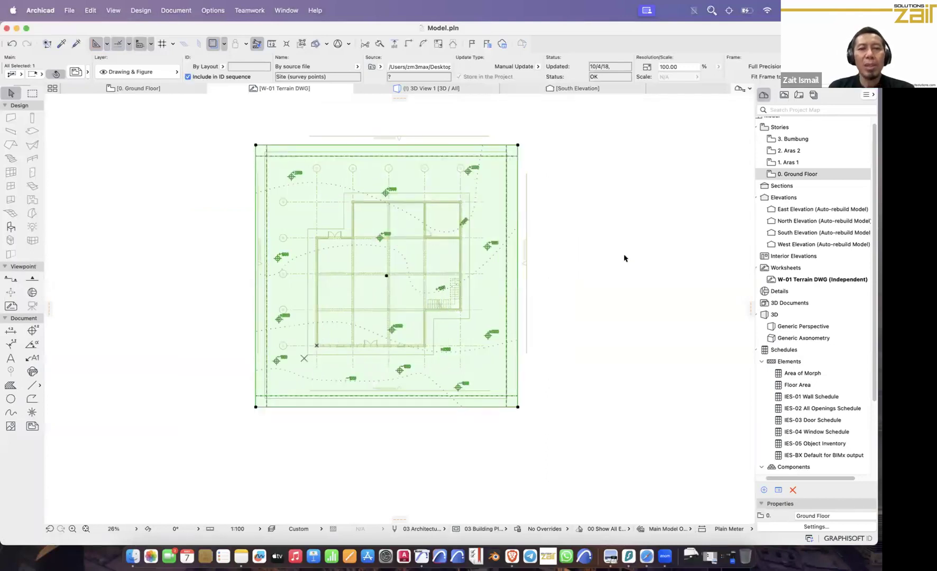
click(624, 258)
scroll(508, 186, up, 5)
scroll(608, 188, left, 4)
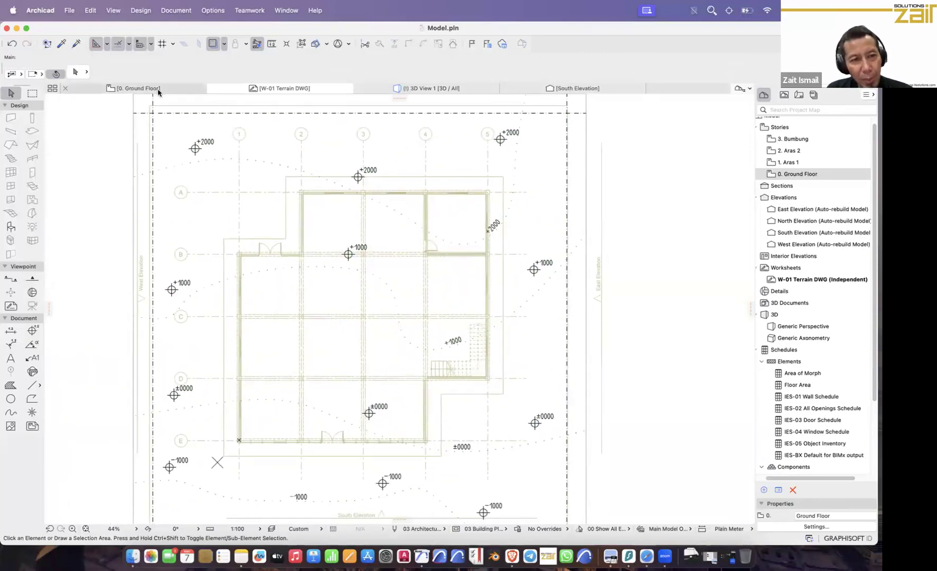
Step: Switch to the Ground Floor plan and show the W-01 Terrain DWG worksheet as its trace reference
click(158, 91)
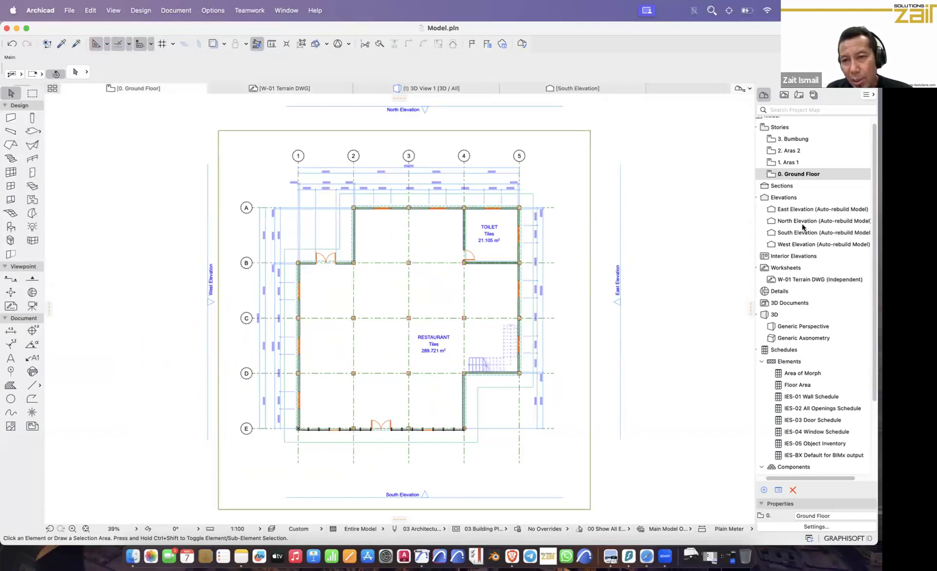
click(793, 282)
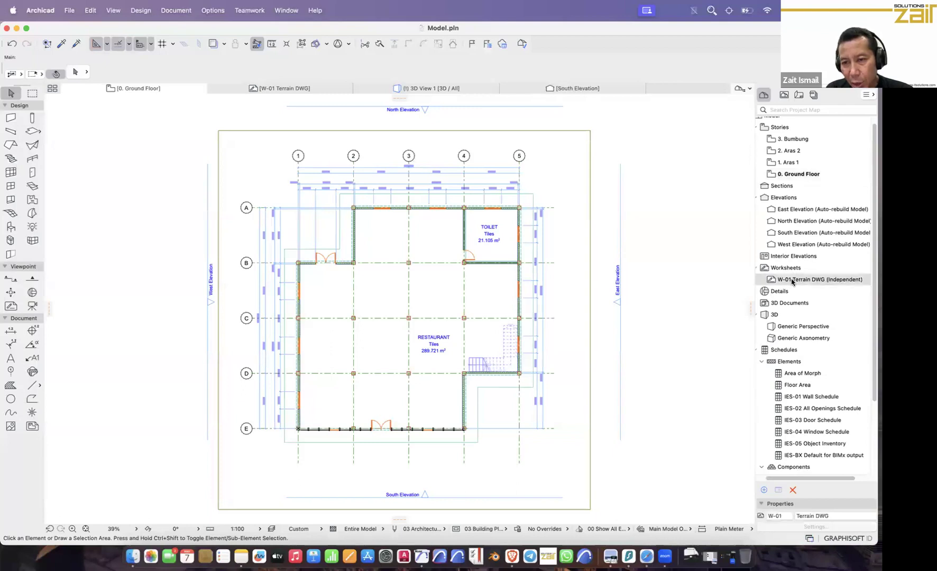
right_click(787, 281)
click(663, 351)
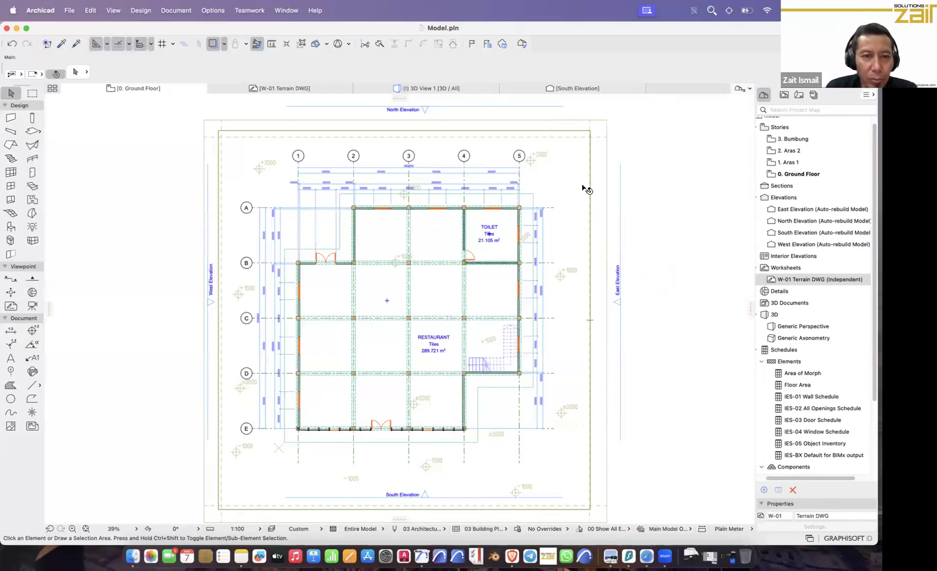
Step: Make all element types visible in the W-01 Terrain DWG trace reference, apply the settings to all references, and close the Trace & Reference palette
scroll(444, 145, up, 2)
scroll(189, 183, up, 3)
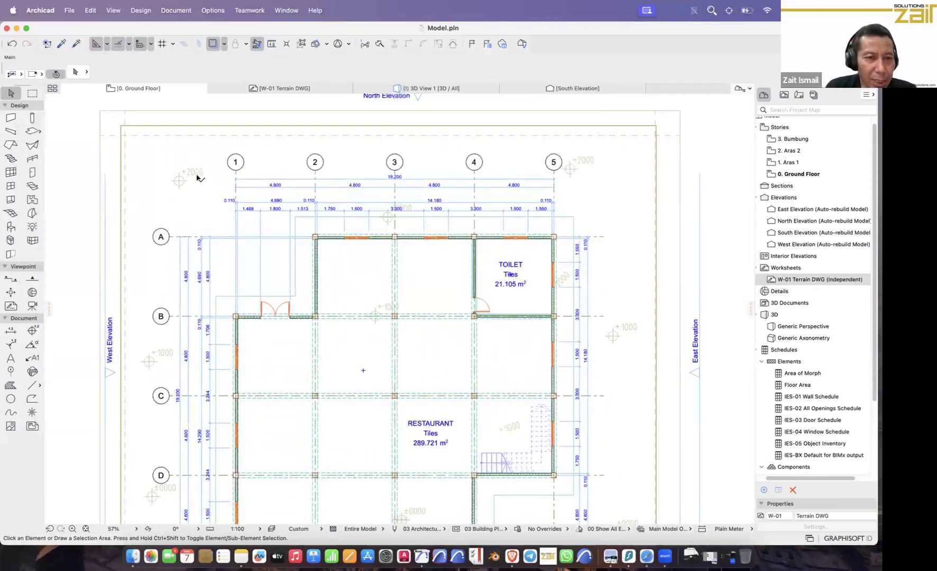
scroll(198, 178, up, 5)
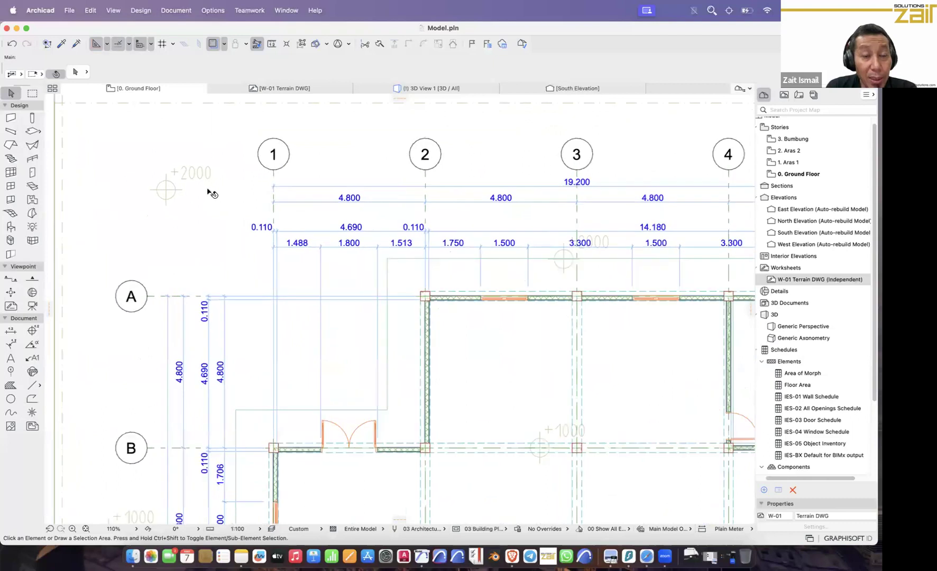
scroll(217, 189, down, 4)
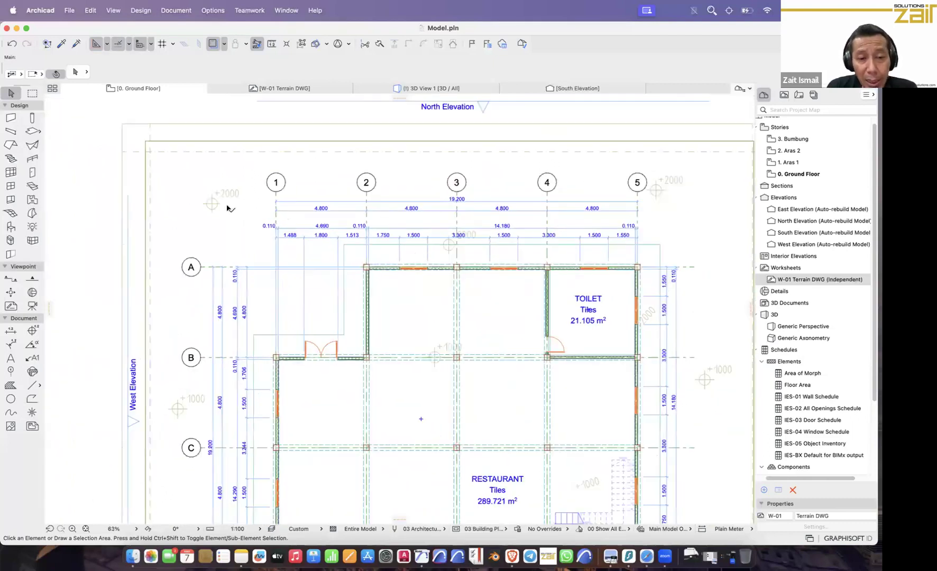
scroll(228, 208, down, 1)
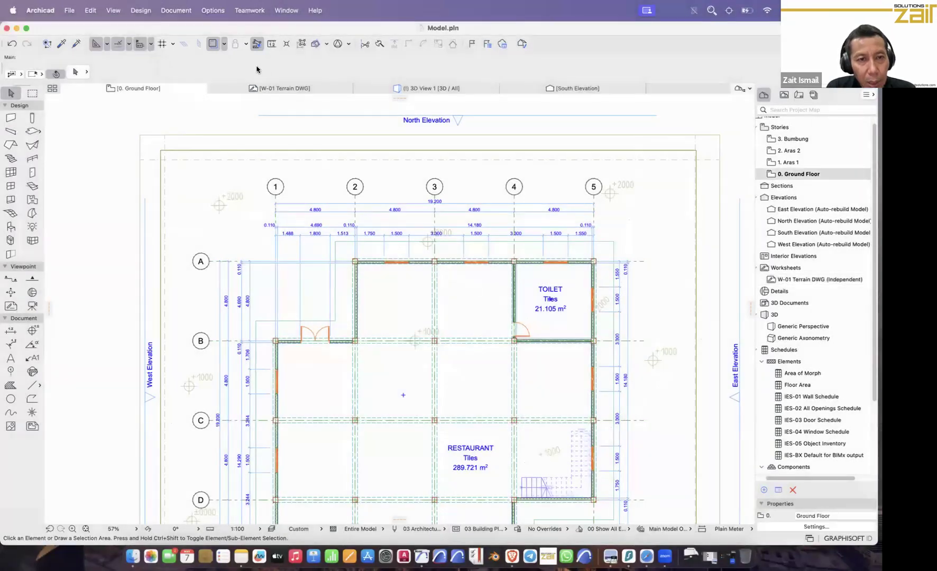
click(225, 43)
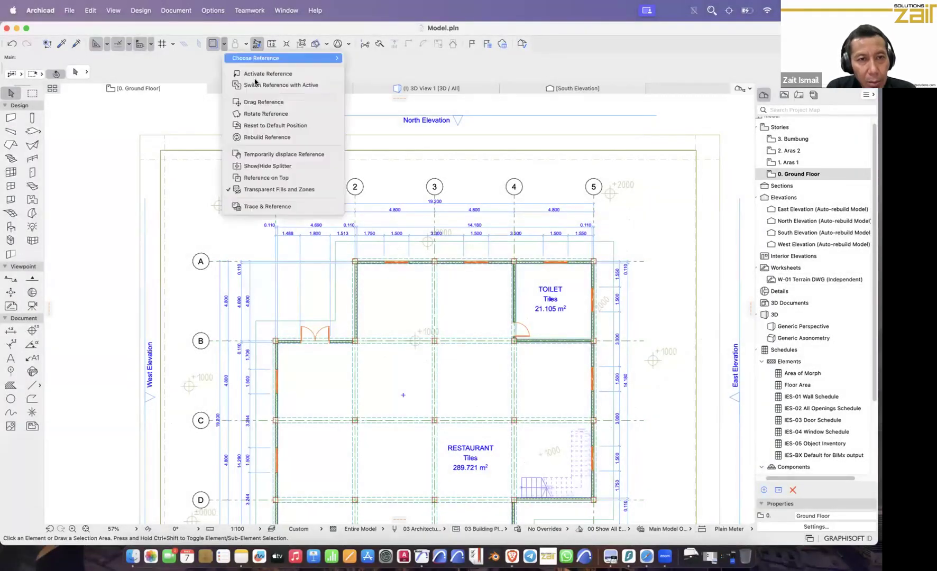
click(289, 206)
click(359, 199)
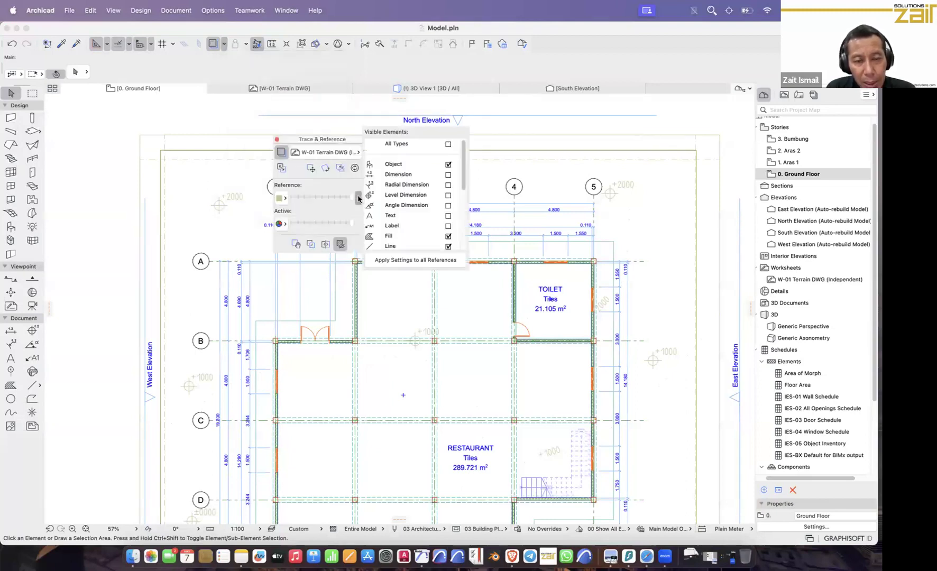
key(F1)
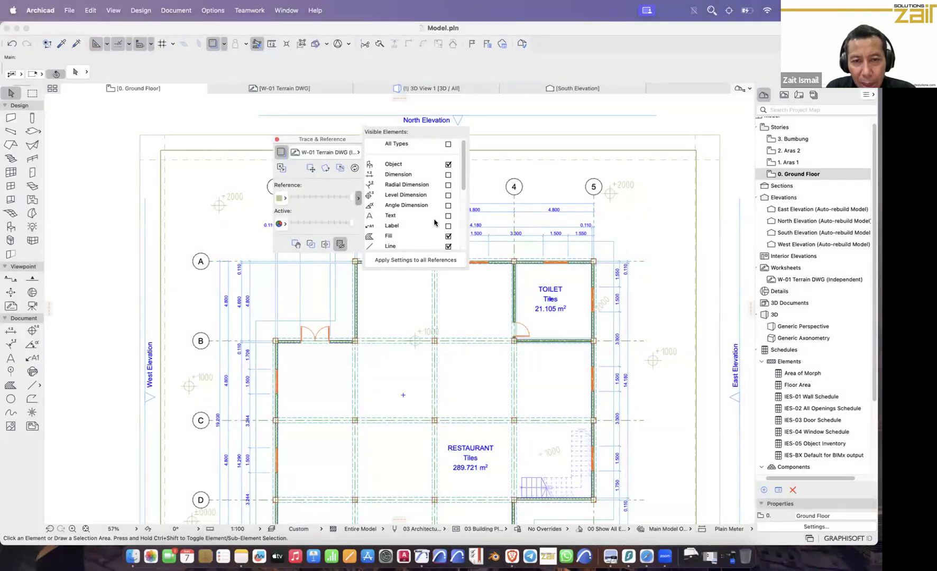
scroll(459, 180, down, 3)
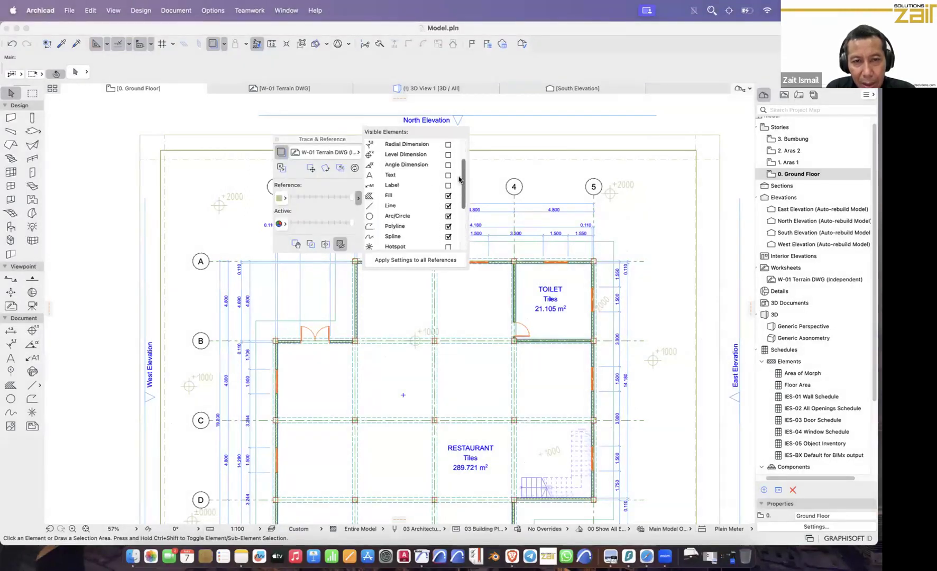
scroll(449, 147, up, 5)
click(448, 145)
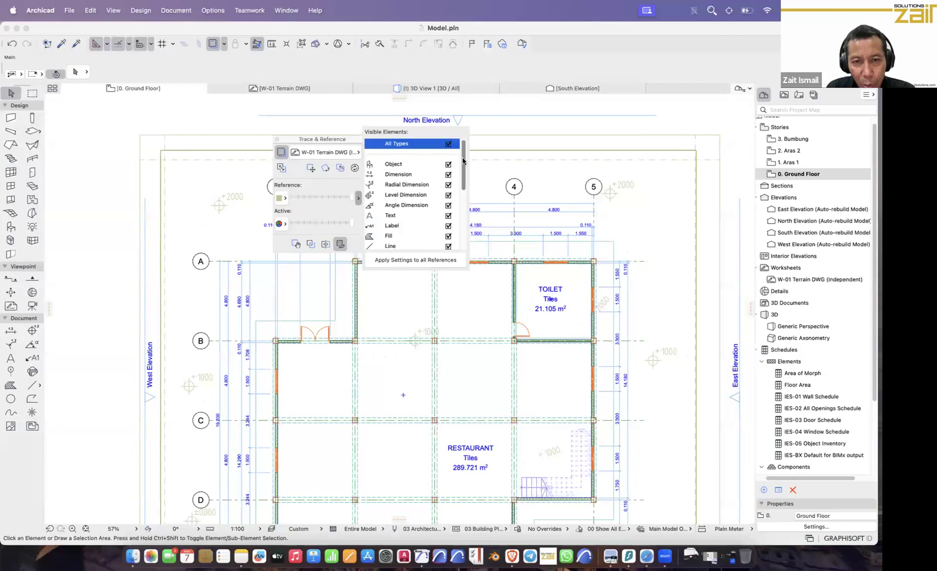
drag(464, 160, 465, 238)
scroll(465, 241, down, 3)
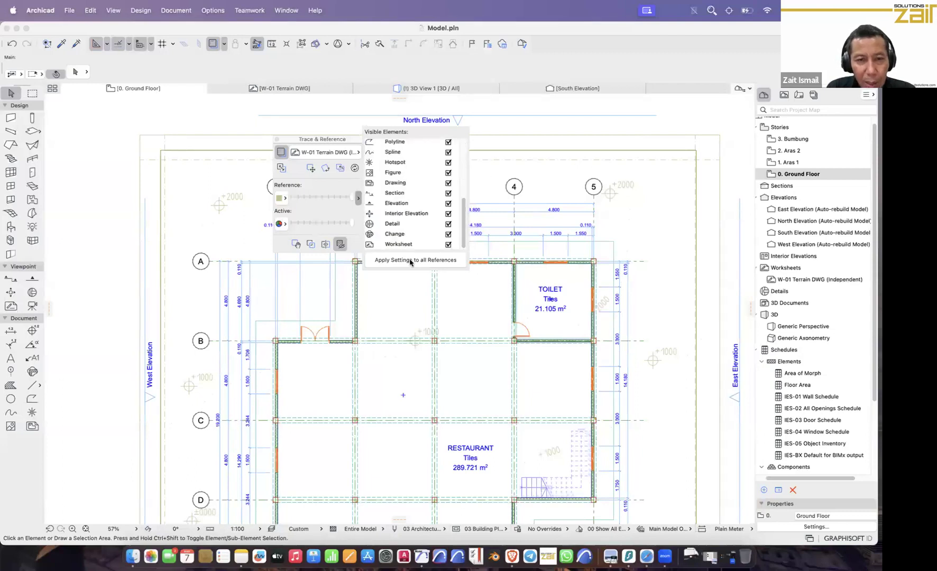
click(416, 259)
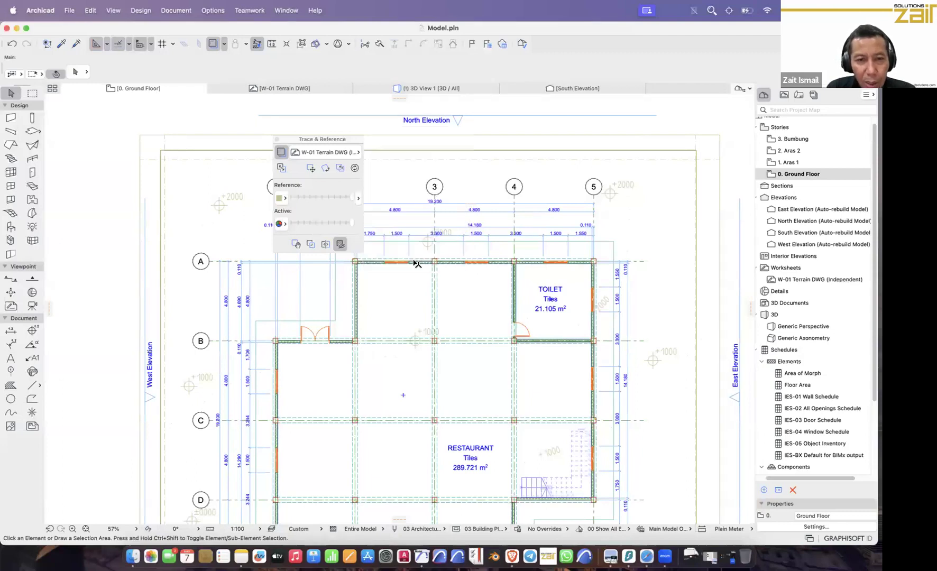
click(277, 142)
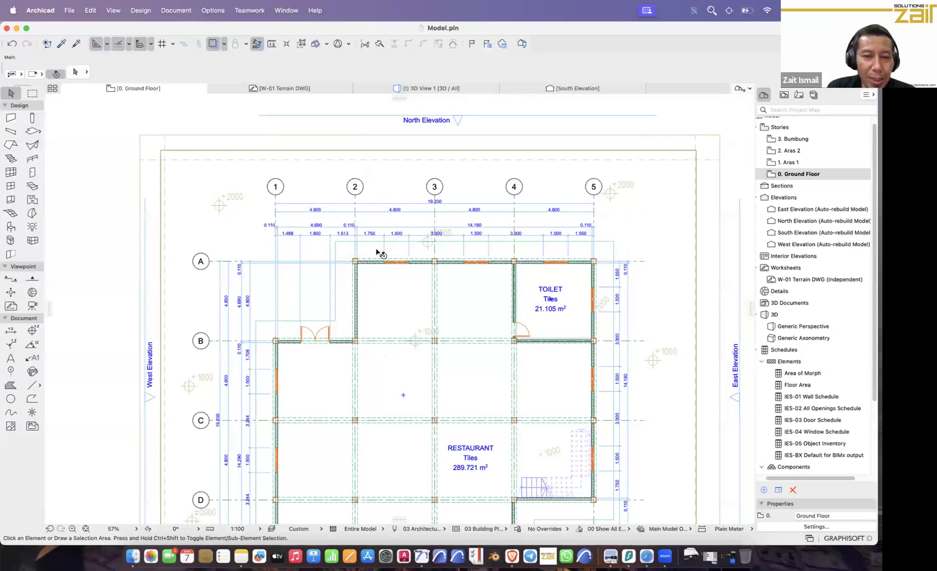
Step: Select the terrain mesh and add a new mesh point at the +2000 survey mark near grid 1, using Fit to User Ridges
scroll(341, 310, down, 2)
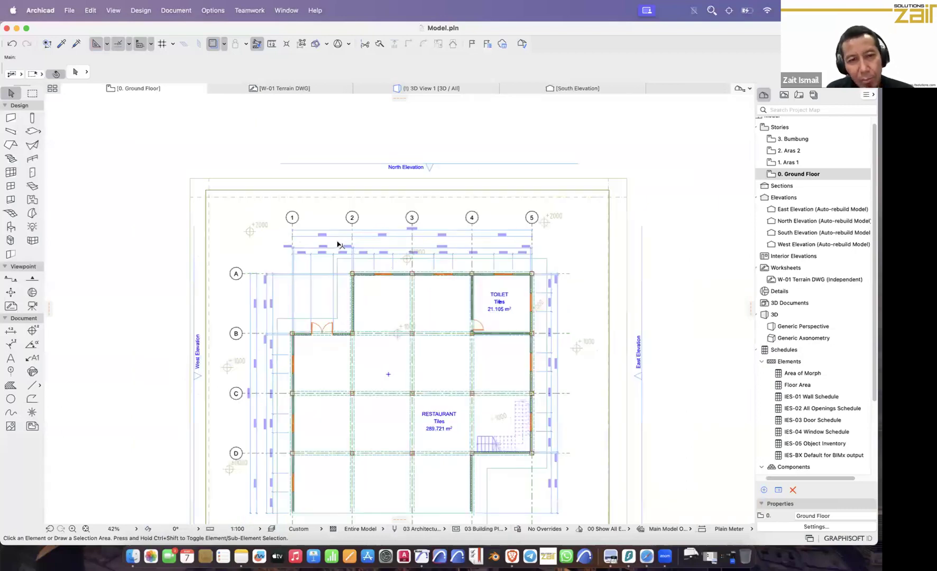
scroll(223, 157, up, 3)
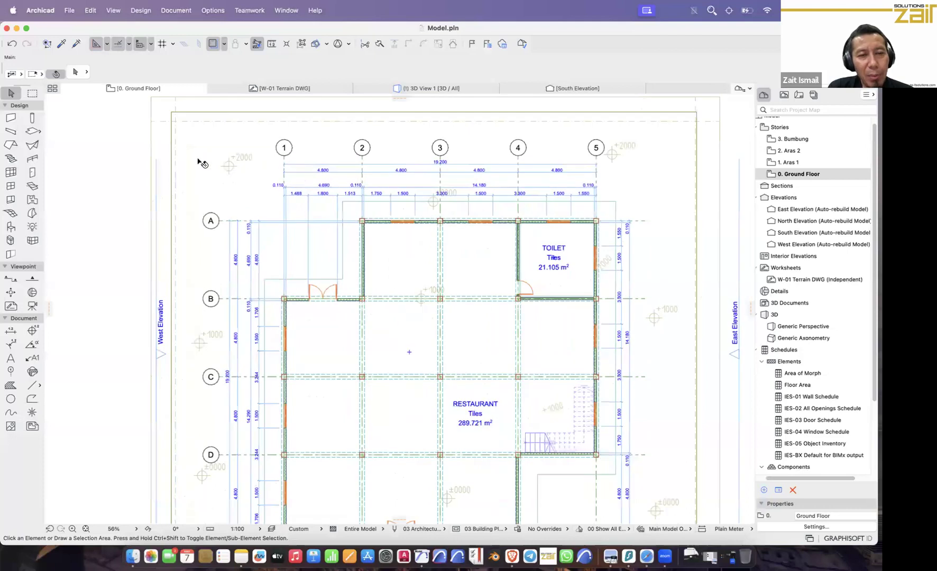
click(235, 163)
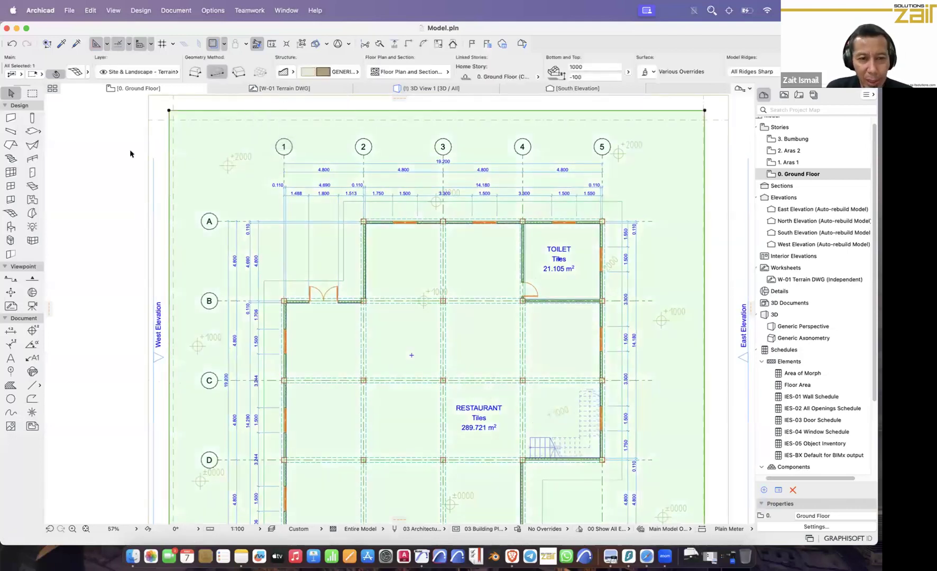
click(121, 161)
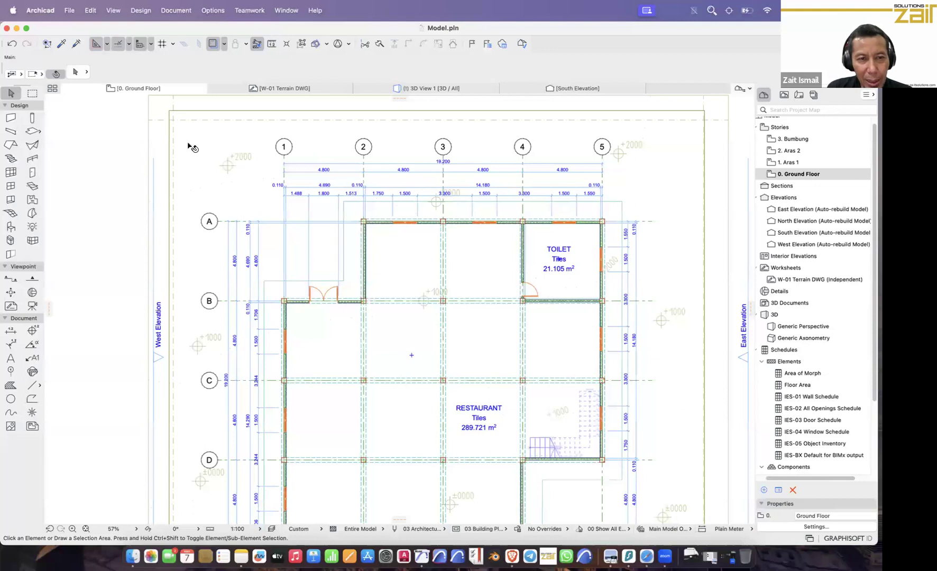
click(190, 147)
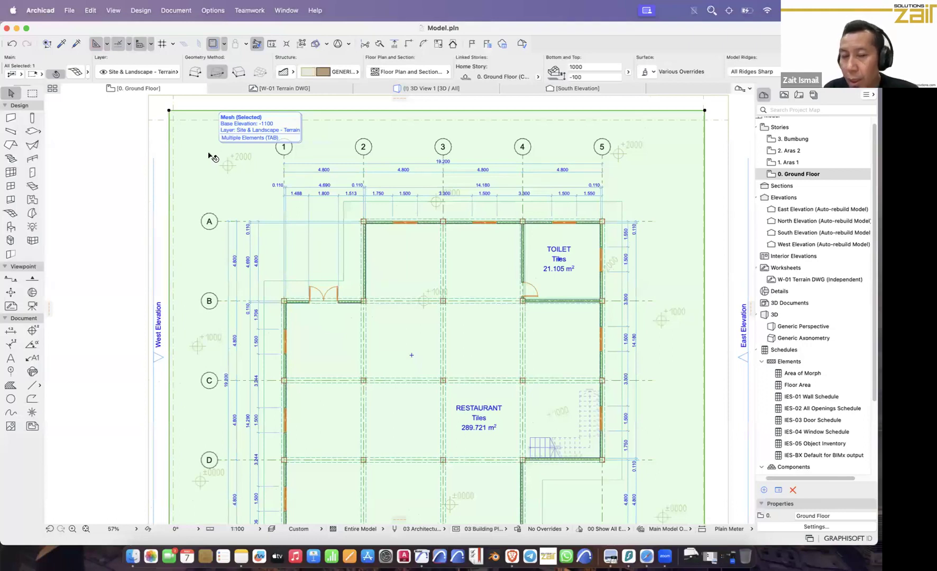
click(196, 74)
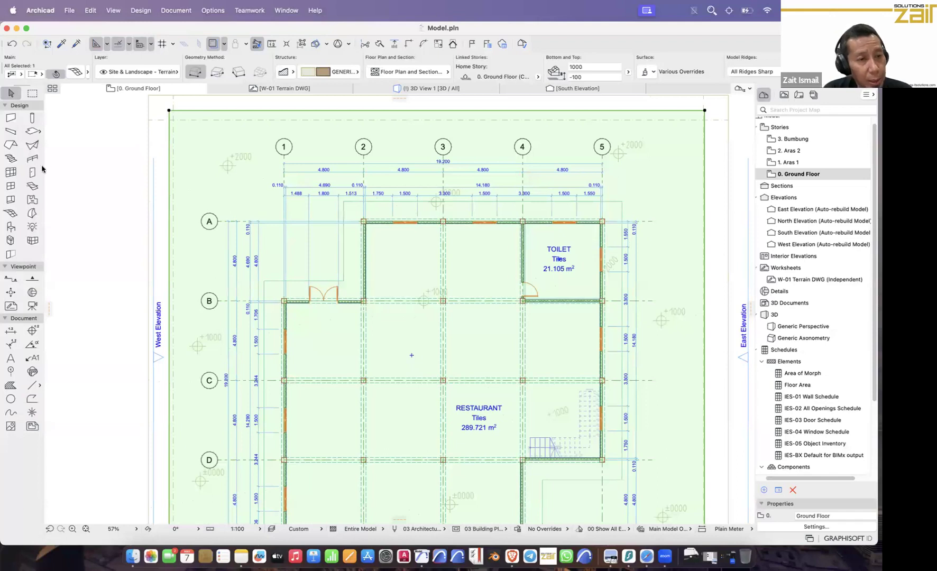
click(10, 214)
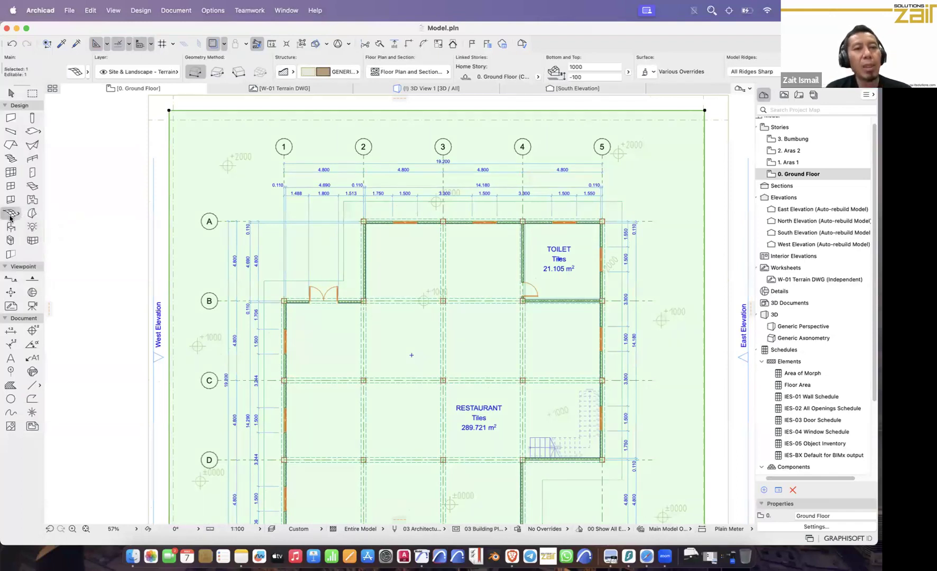
click(227, 165)
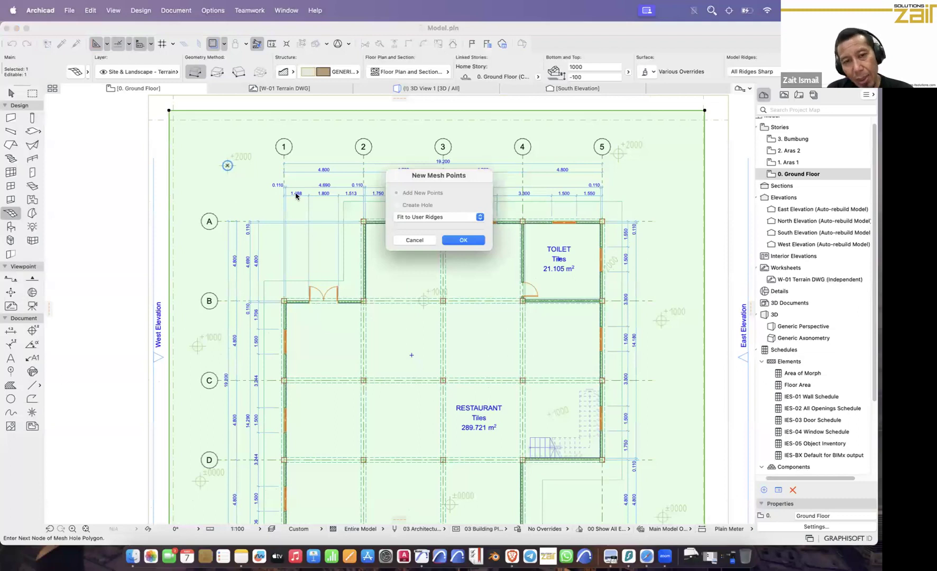
click(461, 241)
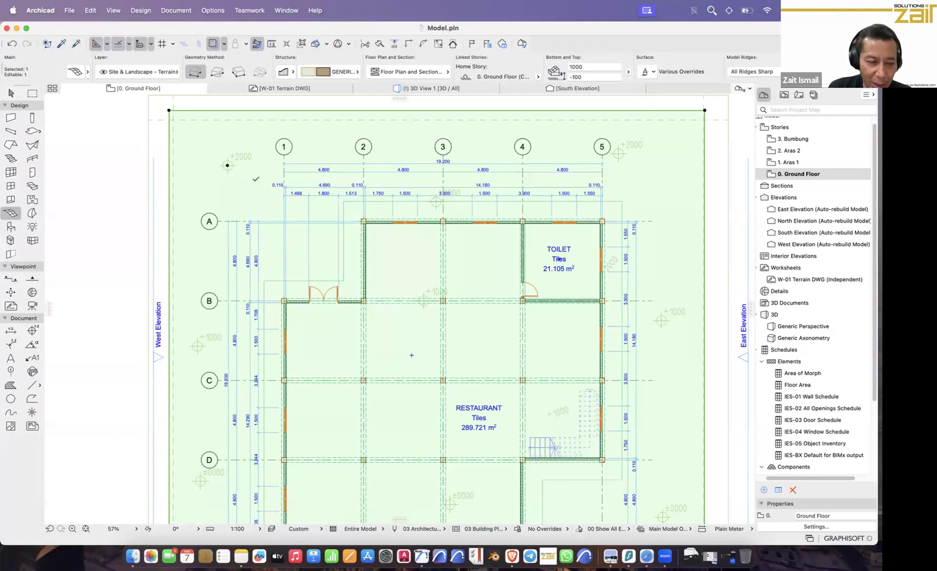
Step: Add mesh points at the survey mark above grid line A near grid 3 and beside the +2000 mark near grid 5
scroll(407, 263, down, 5)
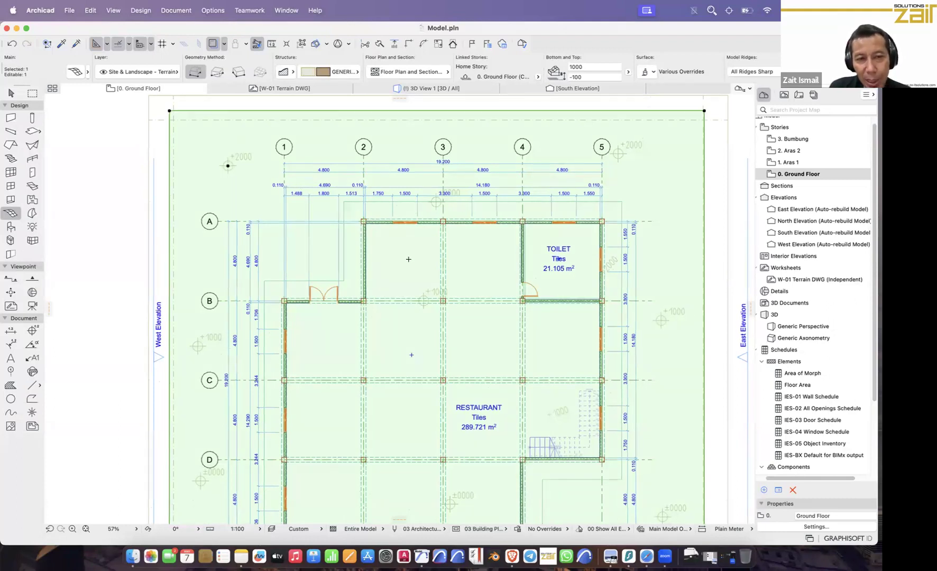
middle_drag(442, 172, 439, 171)
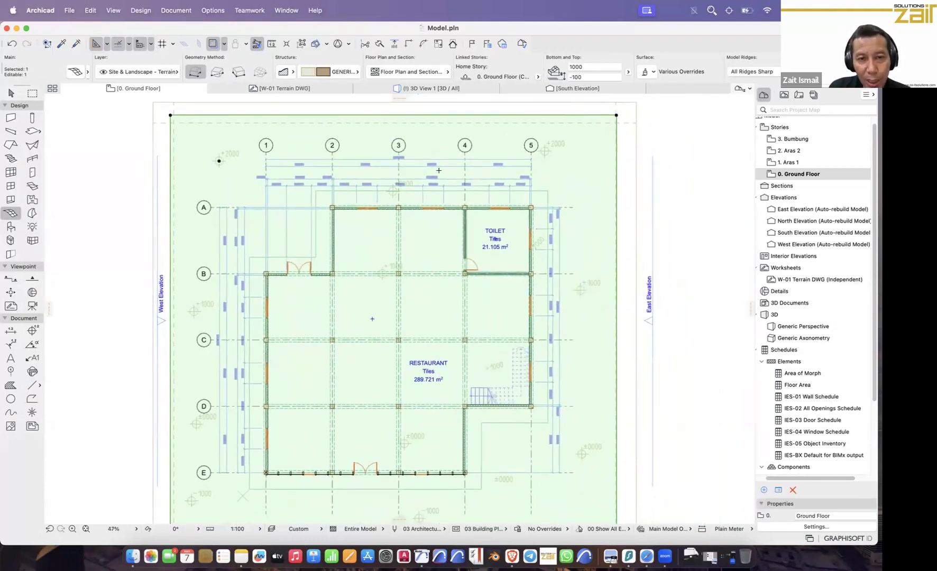
scroll(399, 197, up, 10)
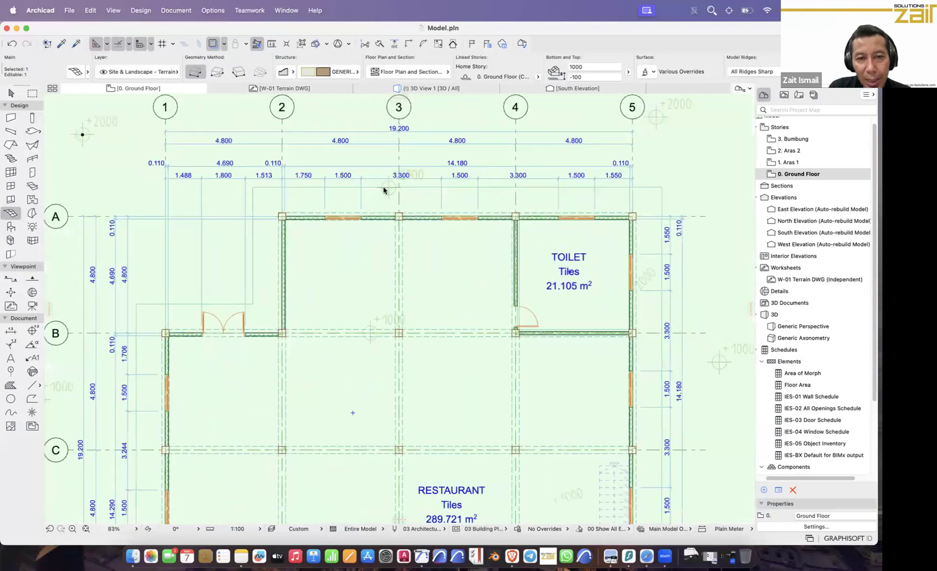
scroll(452, 248, up, 3)
double_click(385, 187)
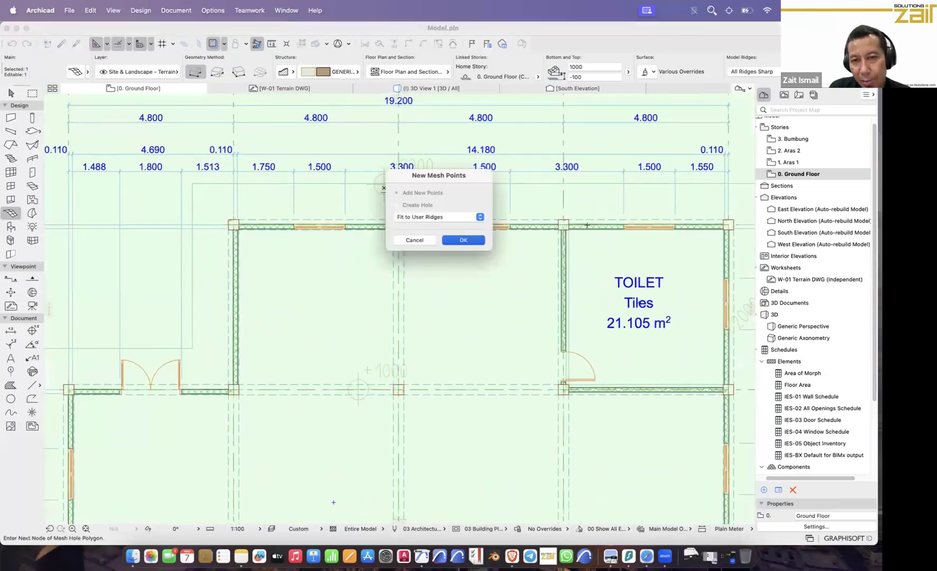
key(Return)
scroll(593, 188, down, 2)
scroll(593, 188, down, 6)
click(590, 192)
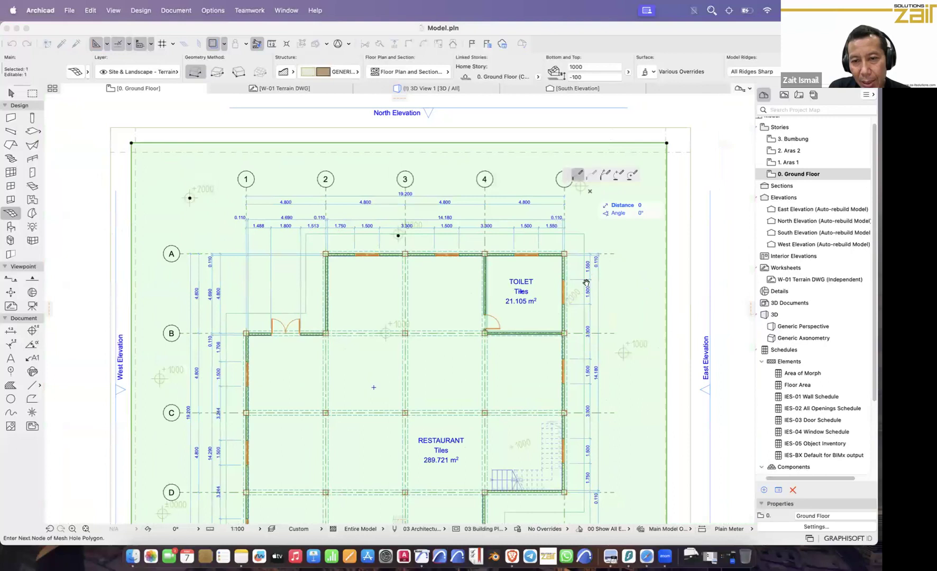
click(460, 245)
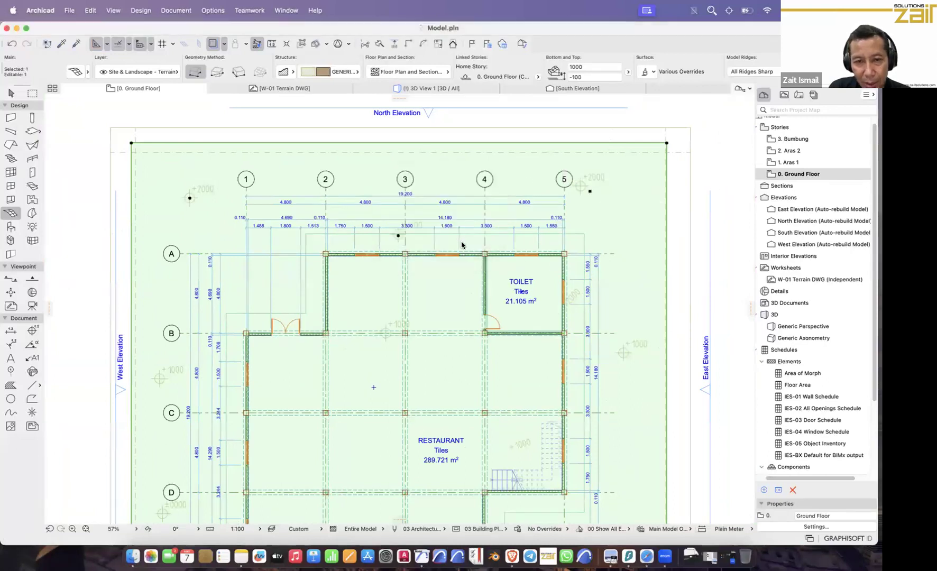
Step: Add mesh points near the +1000 survey marks west, east and inside the building, plus one below the toilet between grids 4 and 5
scroll(180, 279, down, 3)
scroll(180, 278, right, 2)
double_click(112, 286)
click(460, 244)
double_click(326, 252)
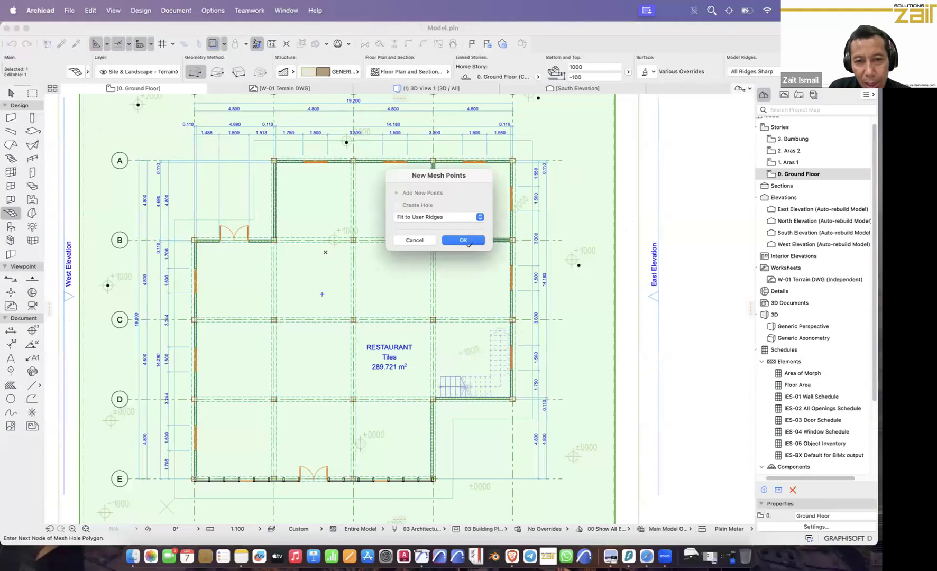
click(470, 244)
double_click(471, 265)
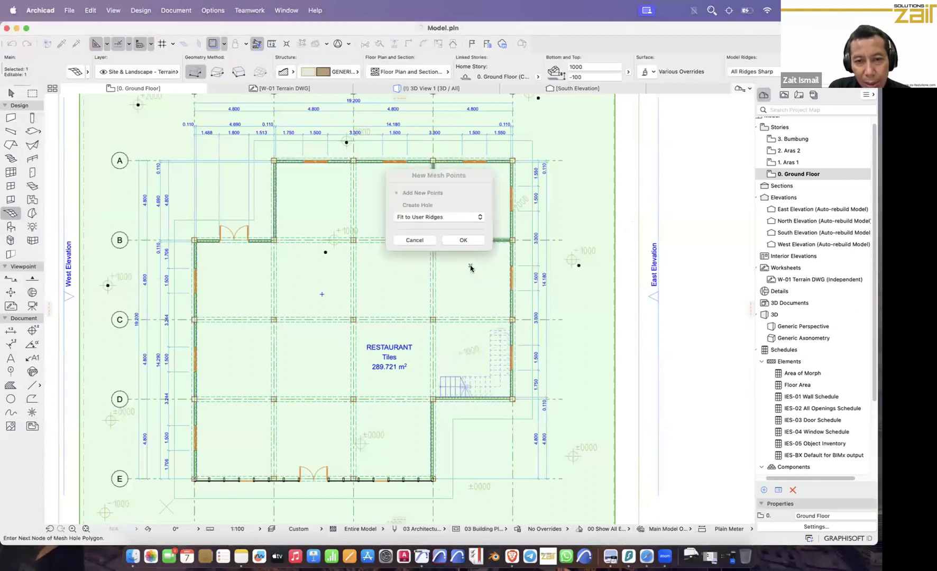
click(469, 239)
Step: Add mesh points near the ±0000 survey marks west of the building and inside it between grid lines D and E
scroll(430, 242, down, 2)
scroll(430, 243, left, 1)
scroll(429, 243, down, 2)
scroll(430, 243, left, 1)
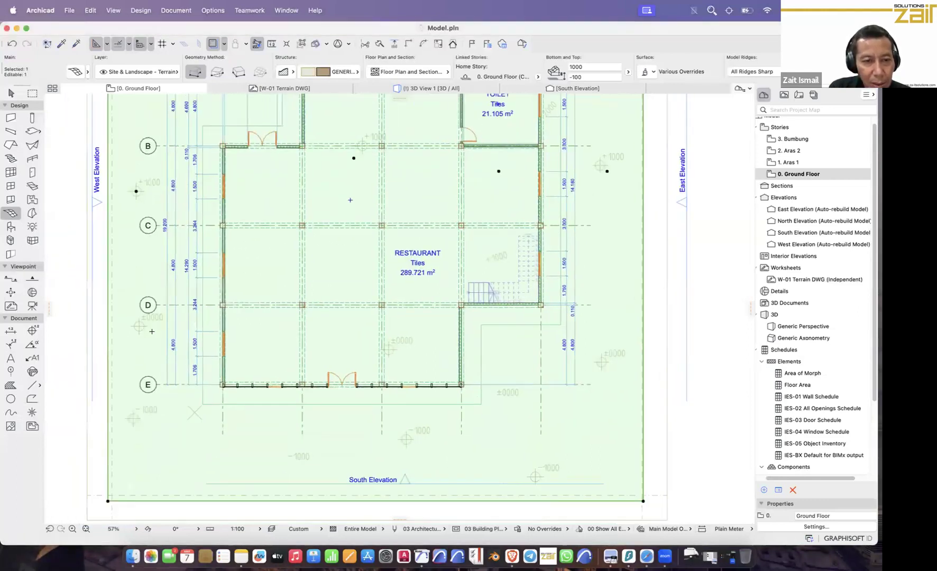
double_click(410, 337)
click(471, 243)
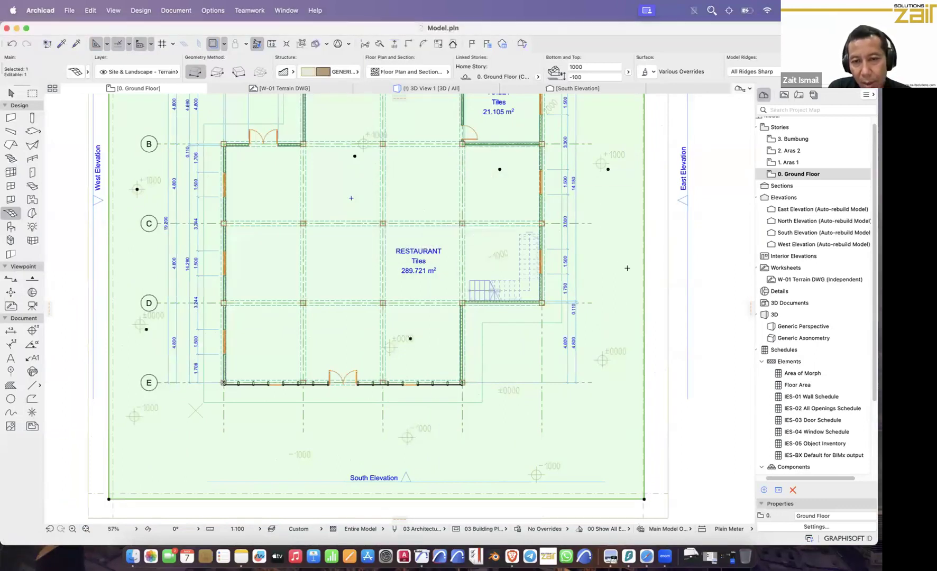
Step: Add mesh points at the ±0000 survey mark east of the building and southwest of the building below grid line E
double_click(603, 359)
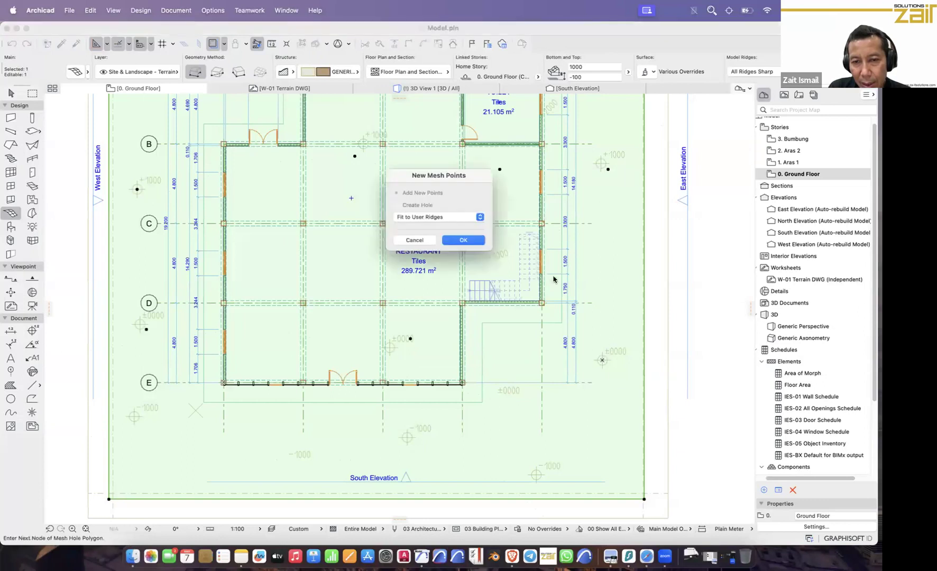
click(464, 246)
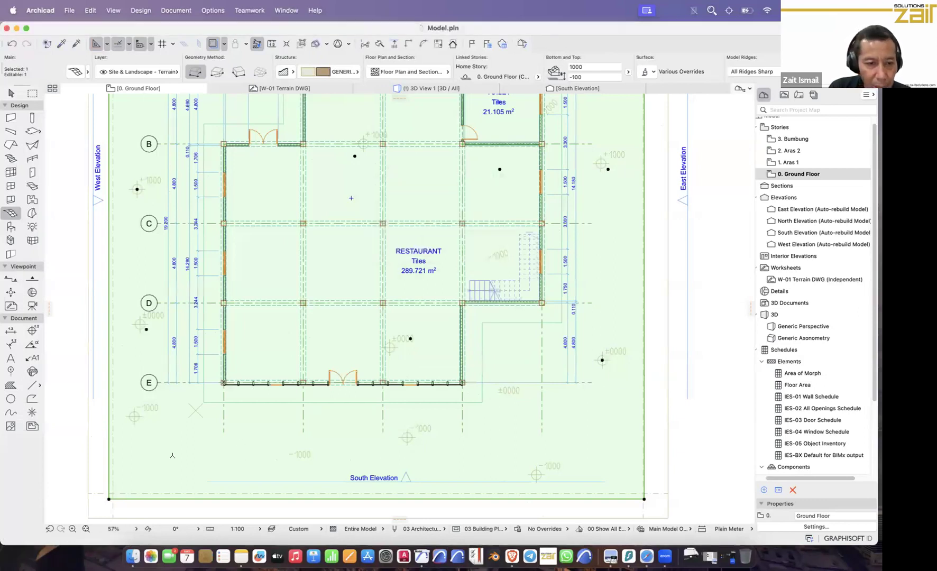
double_click(177, 449)
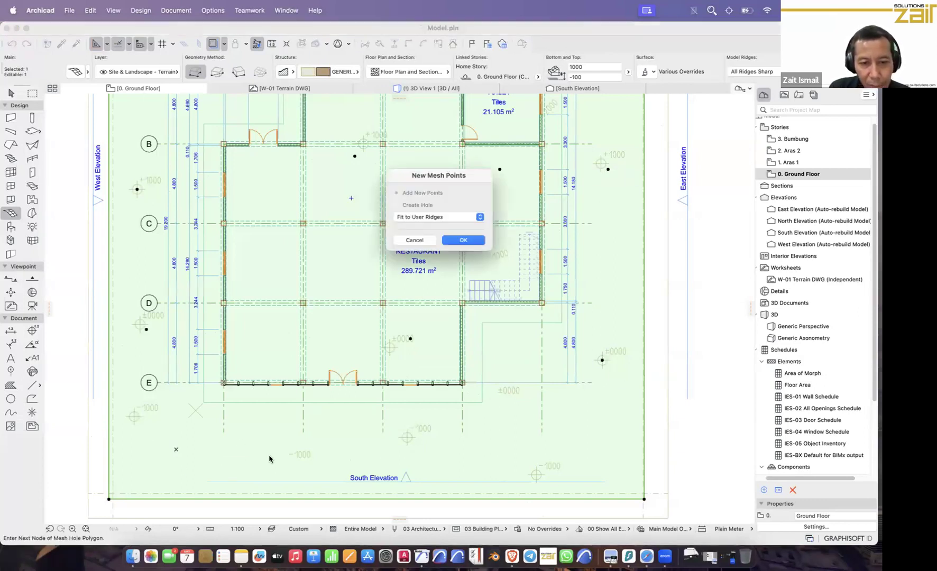
click(468, 243)
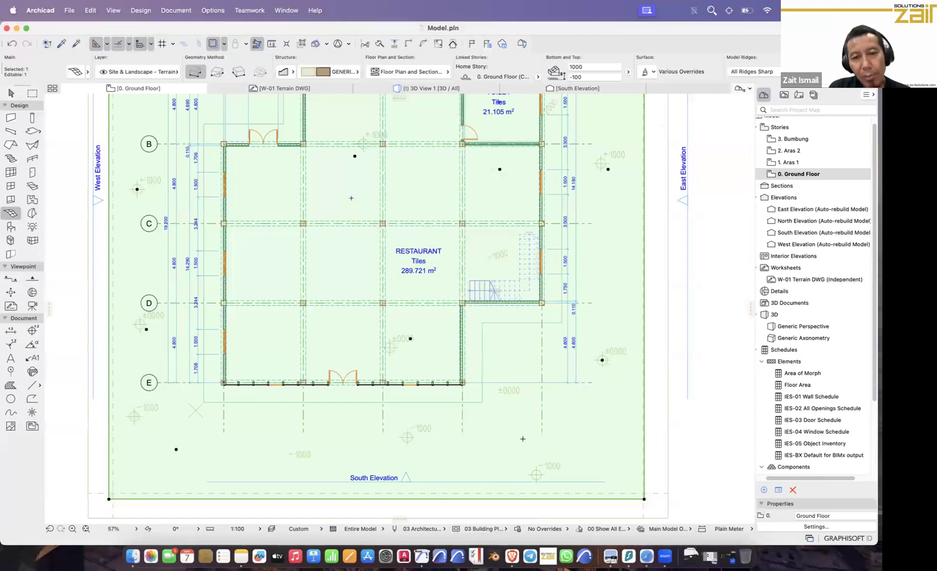
Step: Add a mesh point south of the building below grid line E, between grid lines 4 and 5, and finish adding points
double_click(495, 428)
click(463, 242)
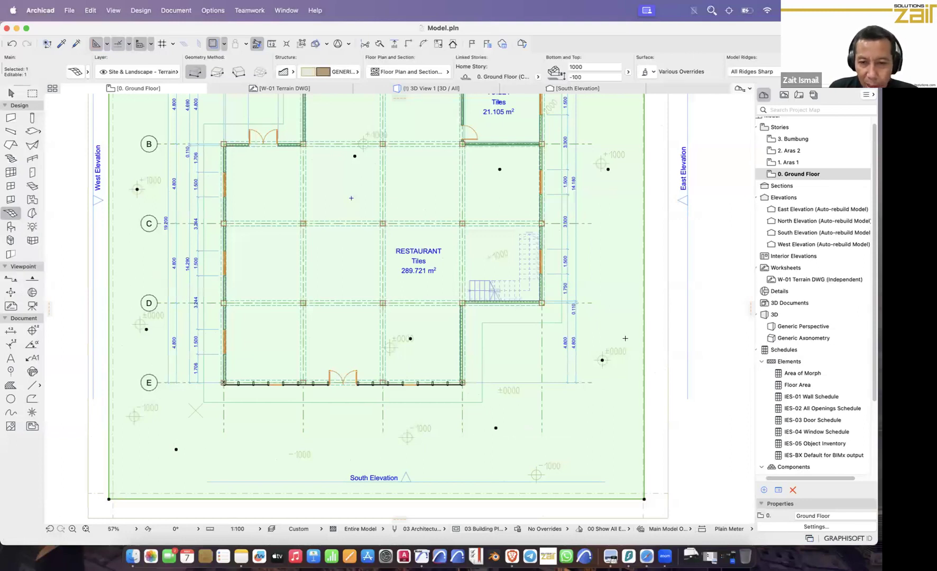
scroll(585, 367, down, 5)
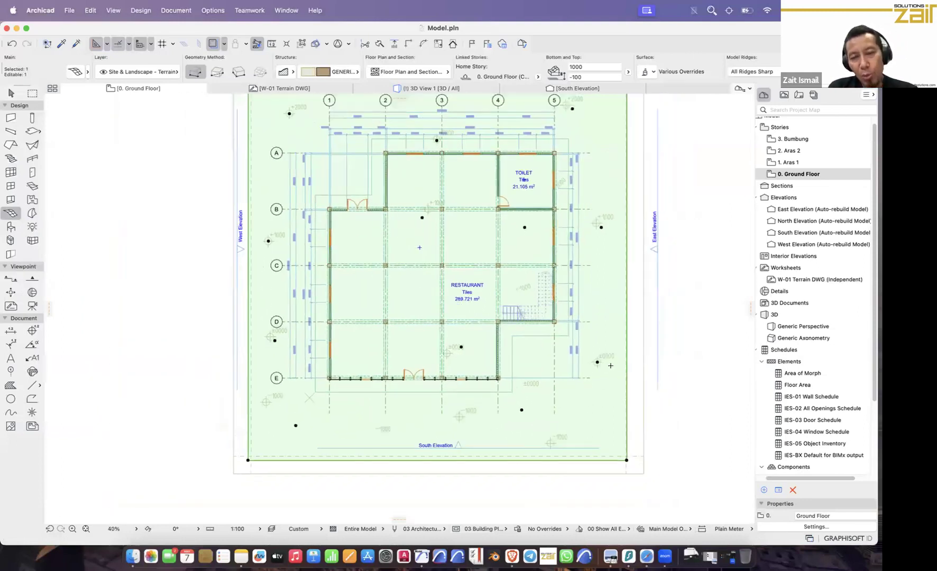
scroll(593, 363, up, 5)
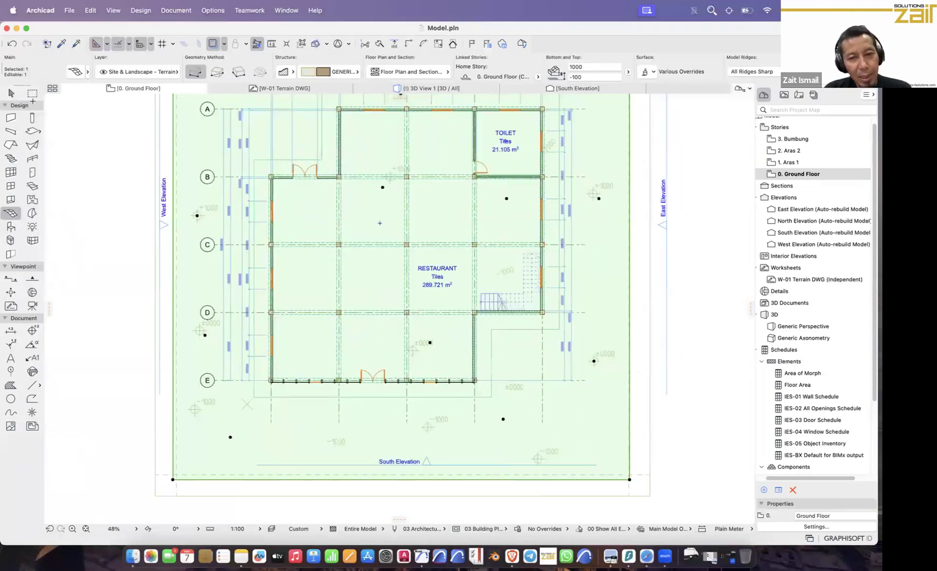
key(w)
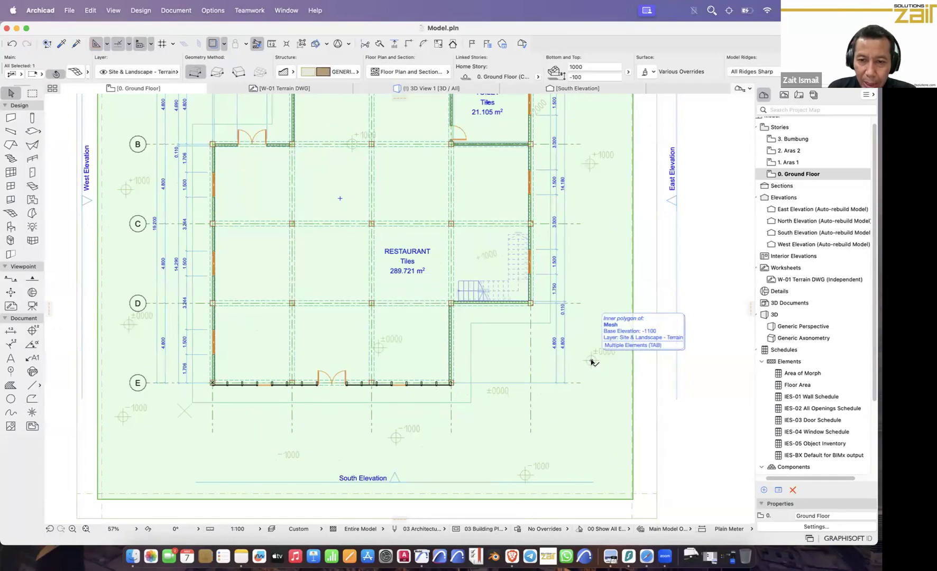
click(592, 361)
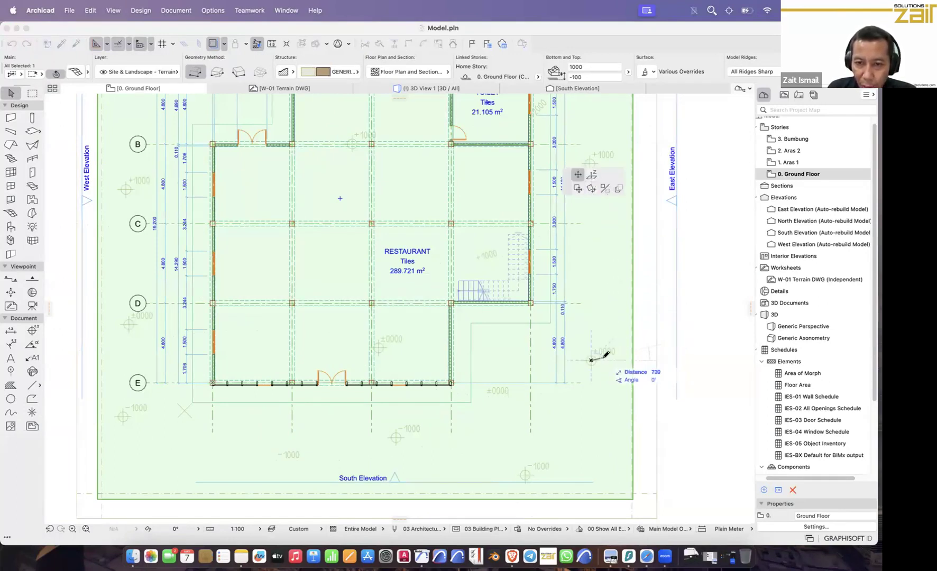
click(593, 179)
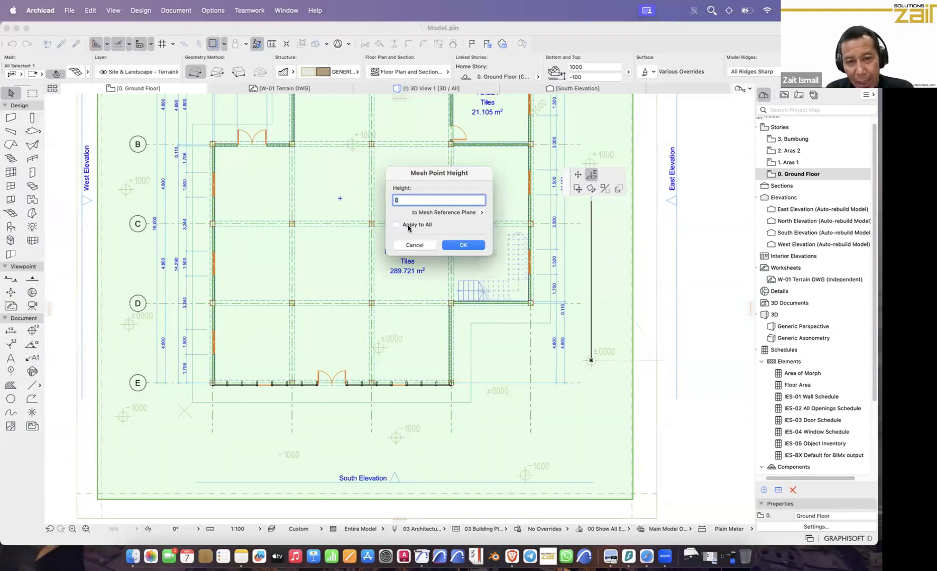
click(421, 245)
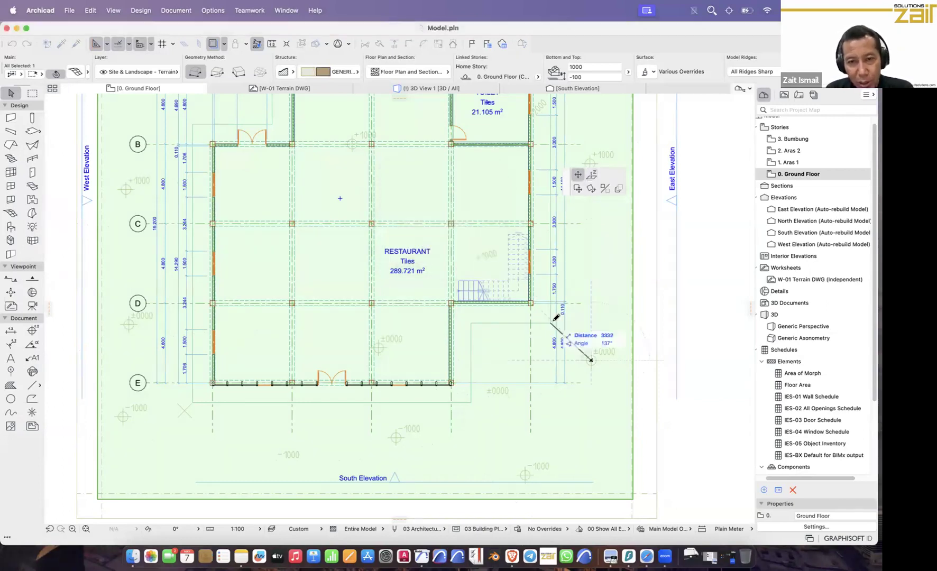
scroll(614, 309, up, 3)
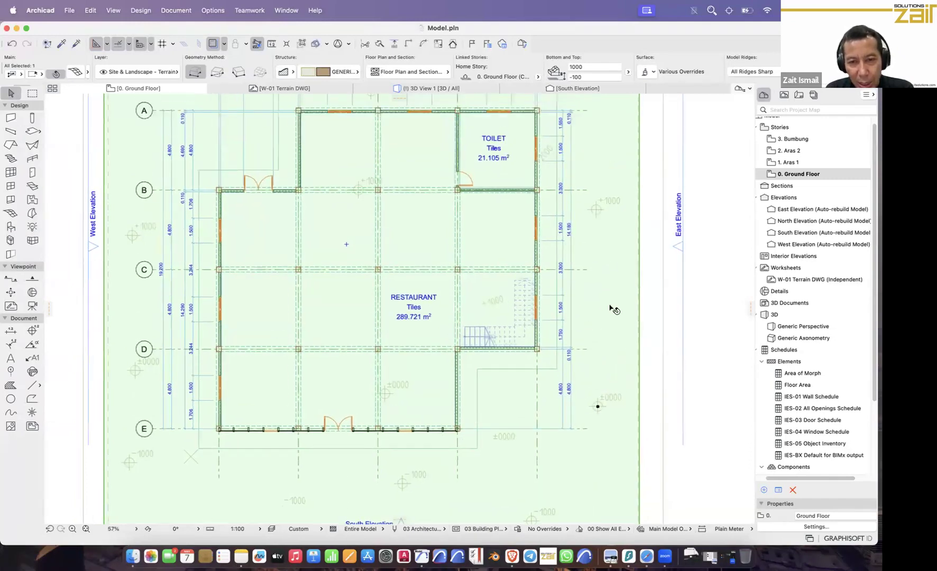
scroll(614, 309, up, 4)
key(Escape)
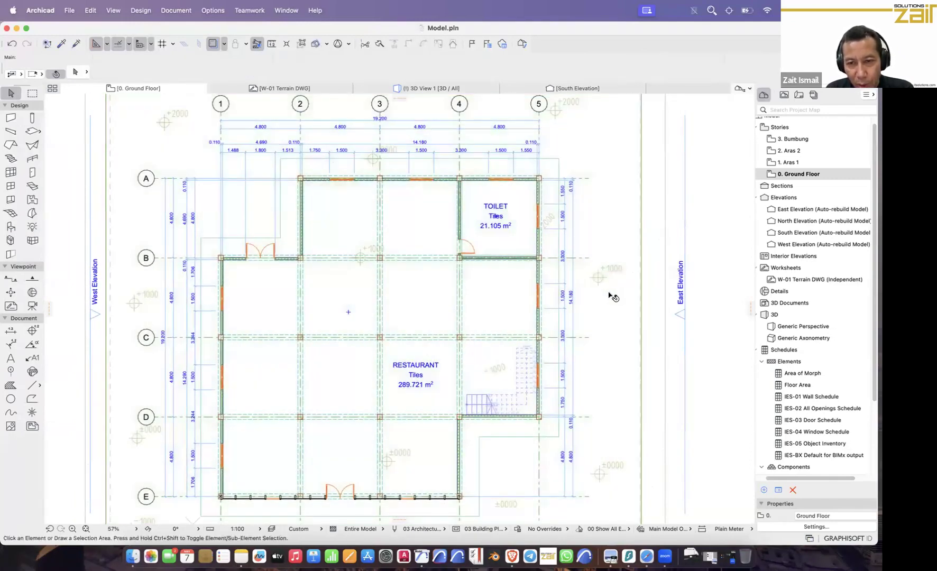
Step: Select the terrain mesh and set the height of its point at the +1000 survey mark east of the building to 1000
click(613, 296)
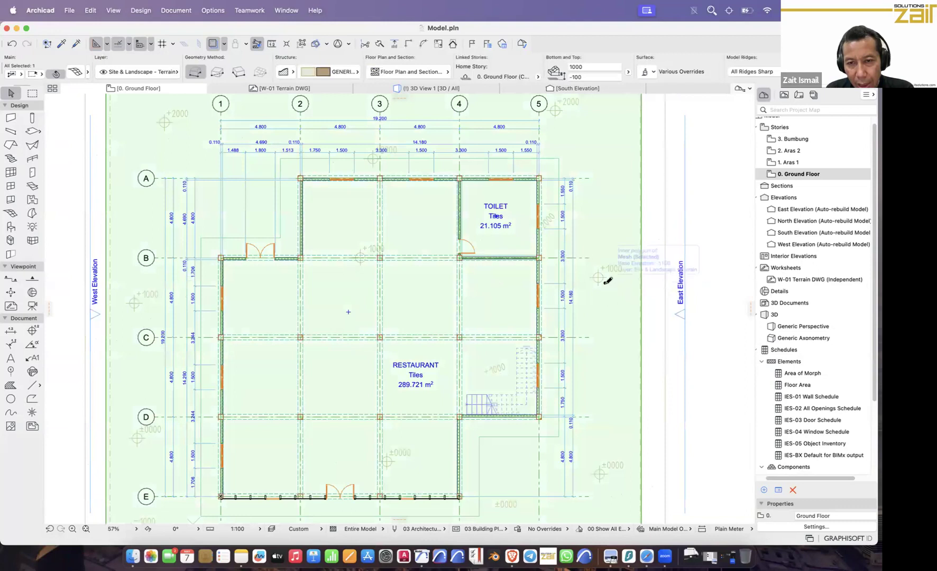
click(605, 283)
click(591, 174)
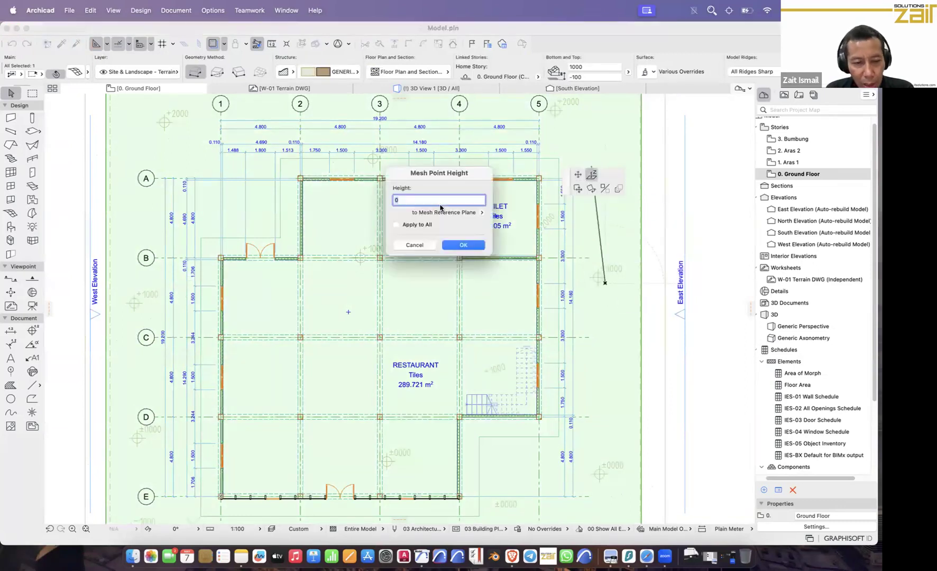
text(1000)
drag(423, 201, 374, 203)
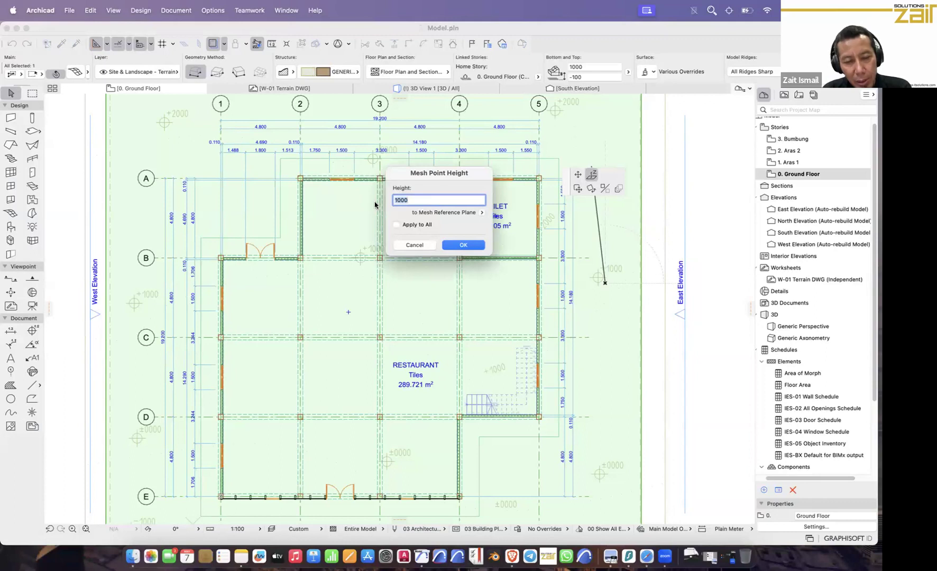
click(463, 245)
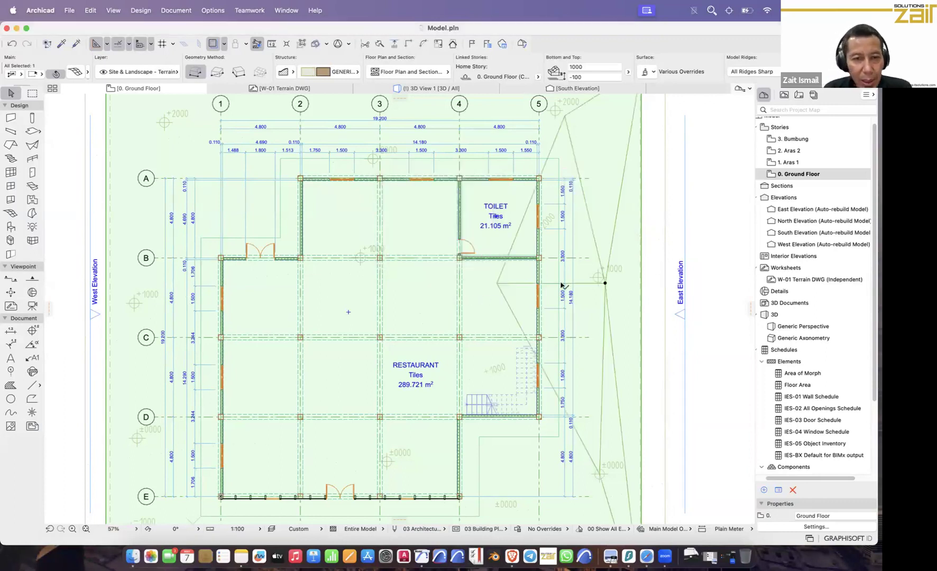
key(Escape)
Step: Set the height of the mesh point at the +1000 survey mark west of the building to 1000
click(157, 314)
click(134, 303)
text(1000)
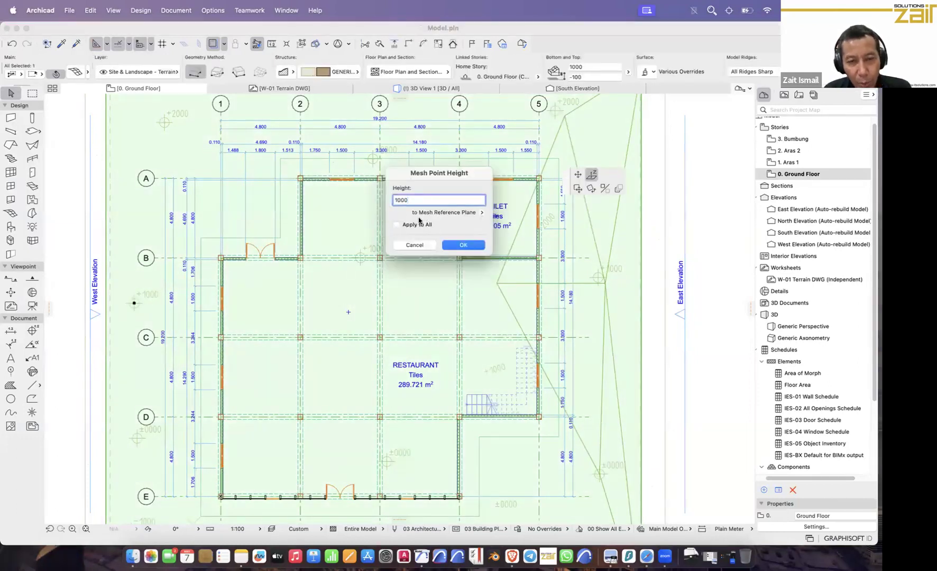
click(463, 245)
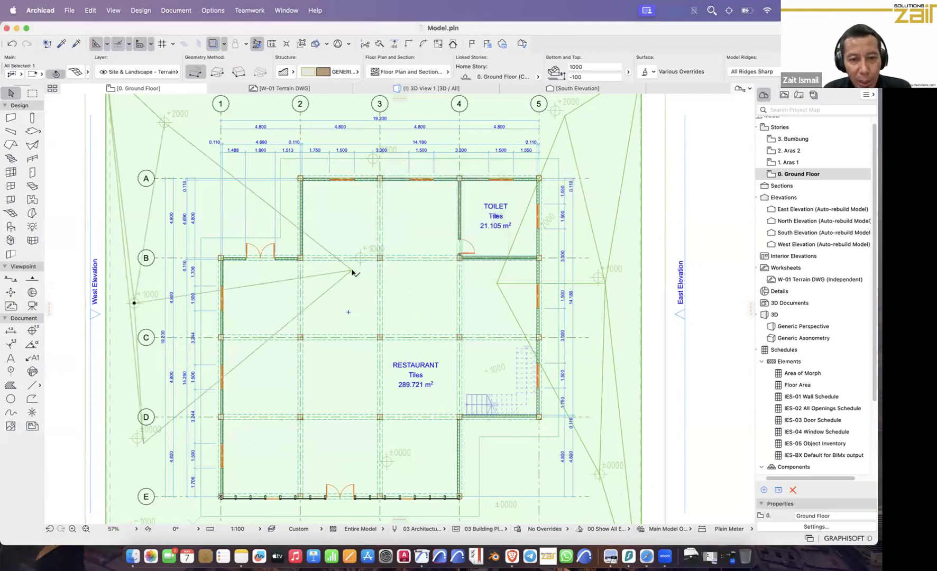
Step: Set the height of the two mesh points inside the building between grid lines B and C to 1000
click(352, 271)
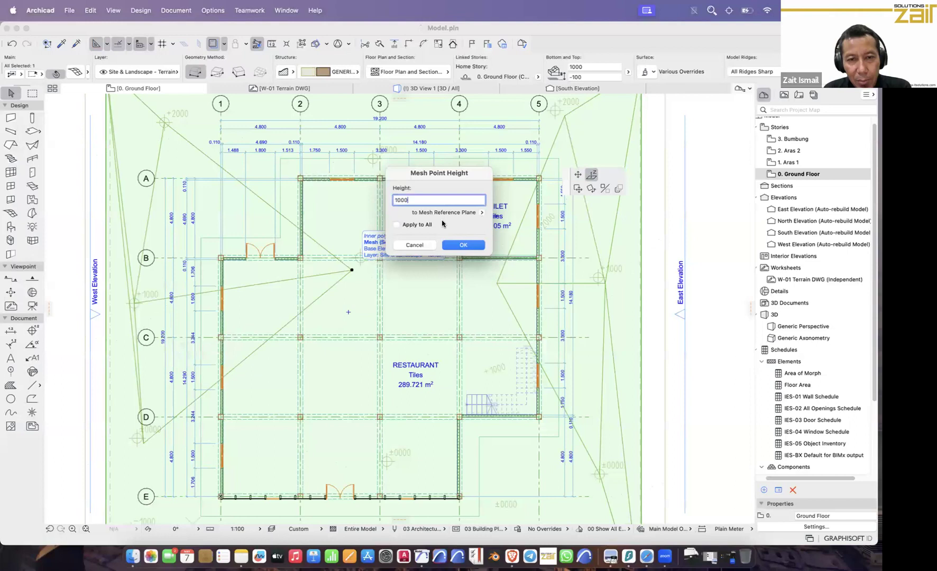
click(464, 245)
click(496, 283)
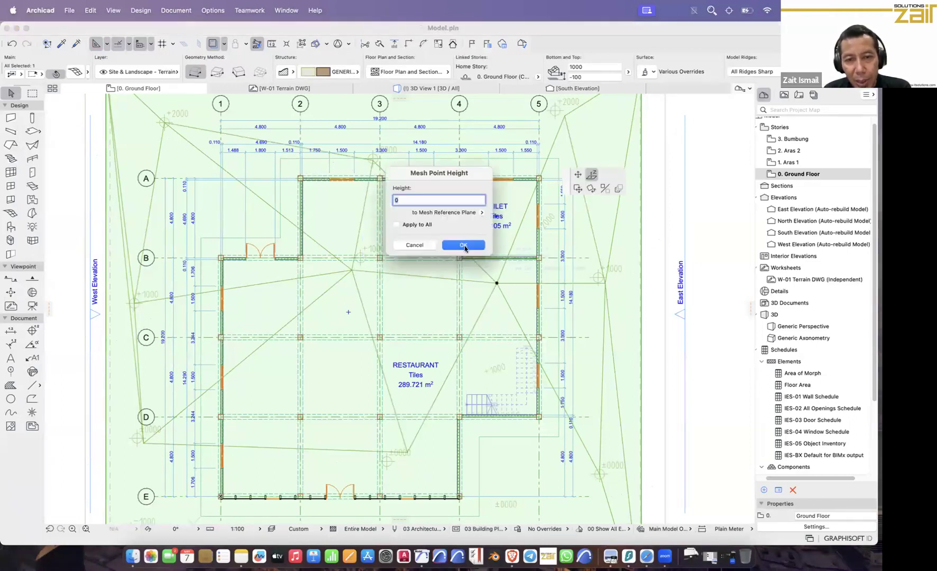
key(Return)
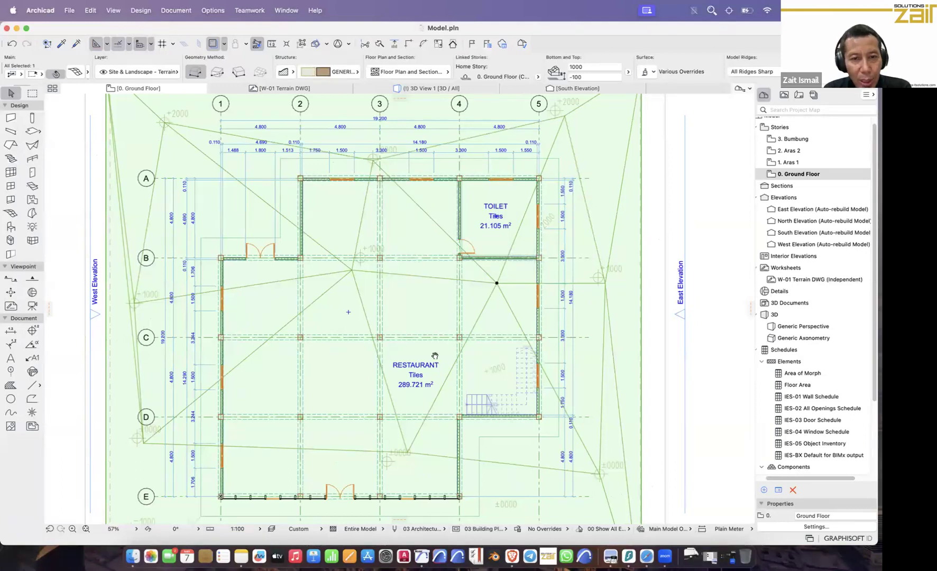
Step: Set the height of the mesh point above grid line A near grid 3 to 1500
scroll(429, 394, up, 5)
scroll(394, 281, up, 2)
click(393, 277)
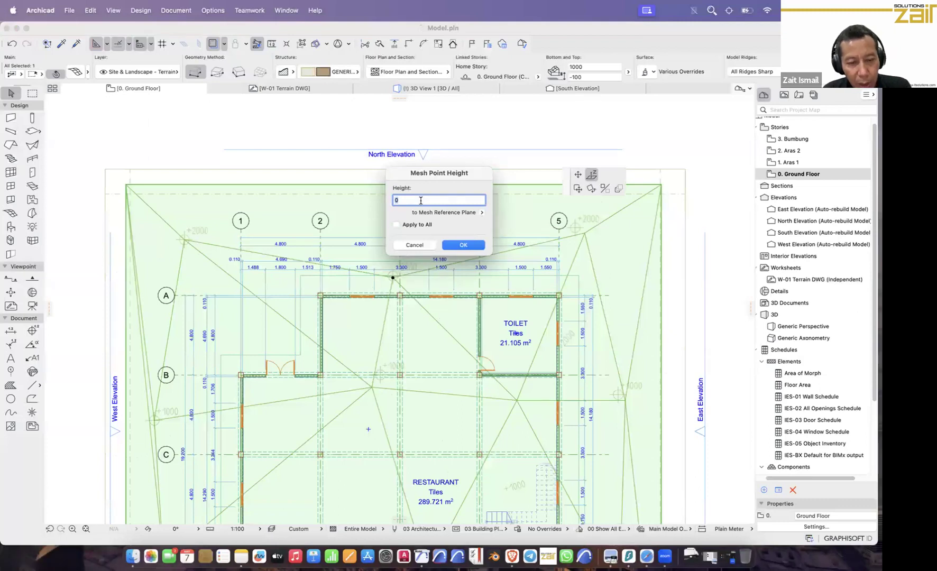
text(1000)
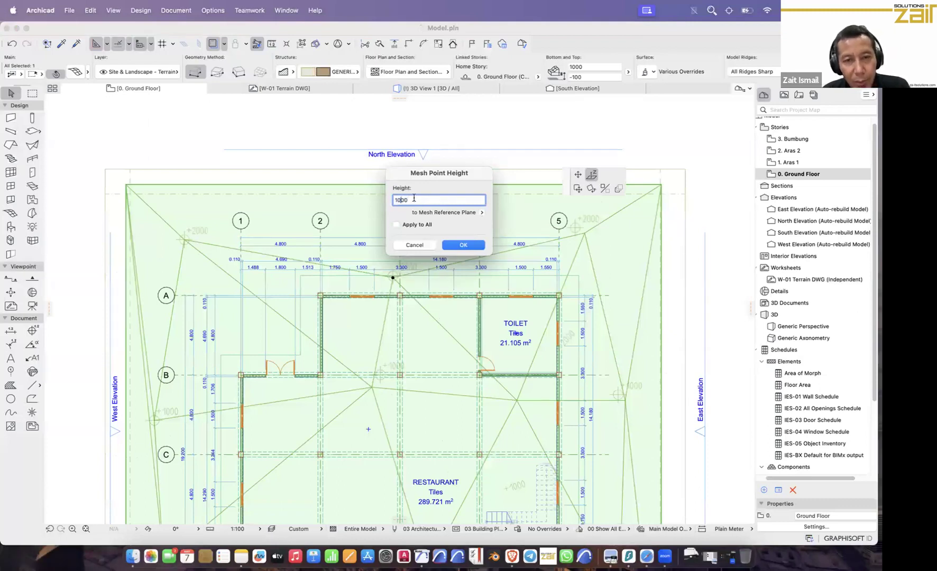
click(458, 245)
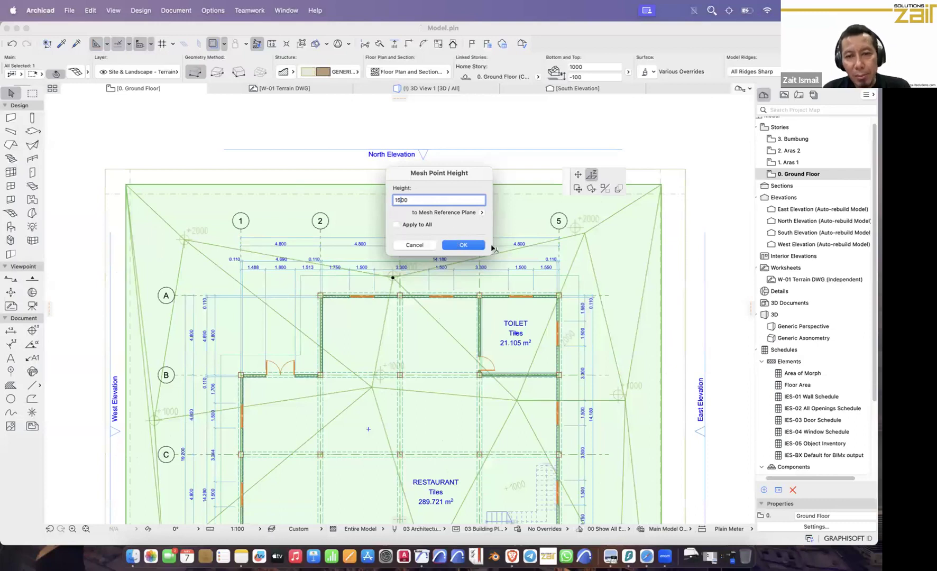
Step: Set the height of the mesh points beside the two +2000 survey marks, near grid 5 and northwest of the building, to 1500
click(584, 234)
text(2000)
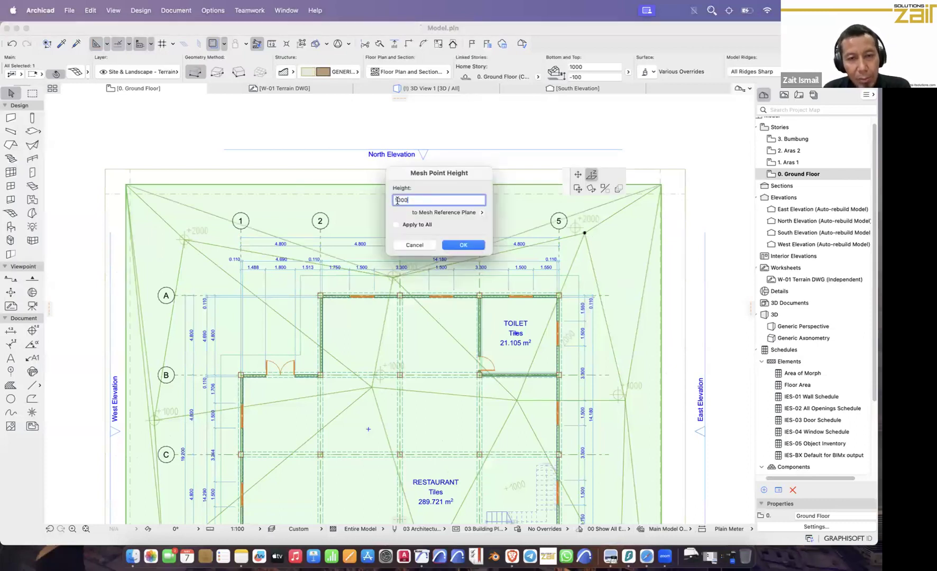
text(5)
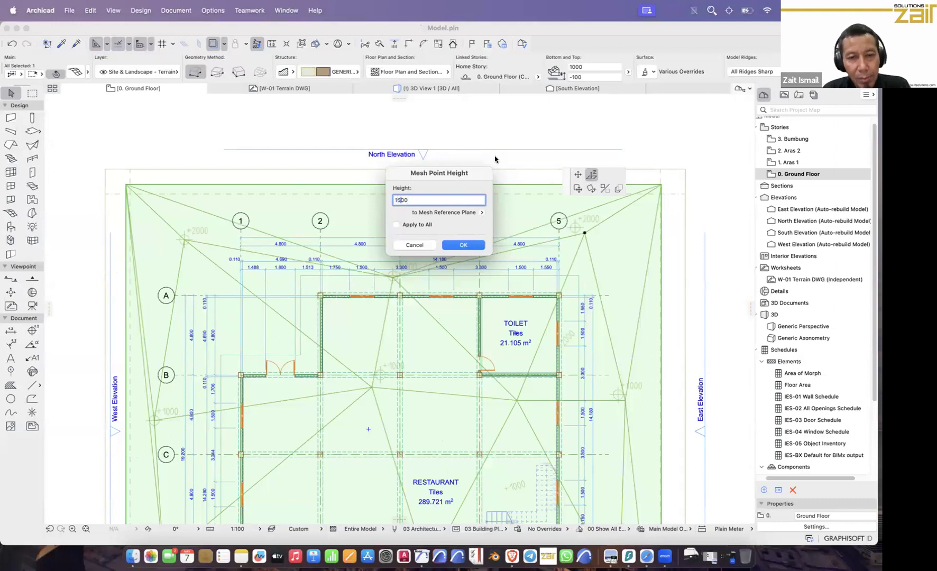
key(Tab)
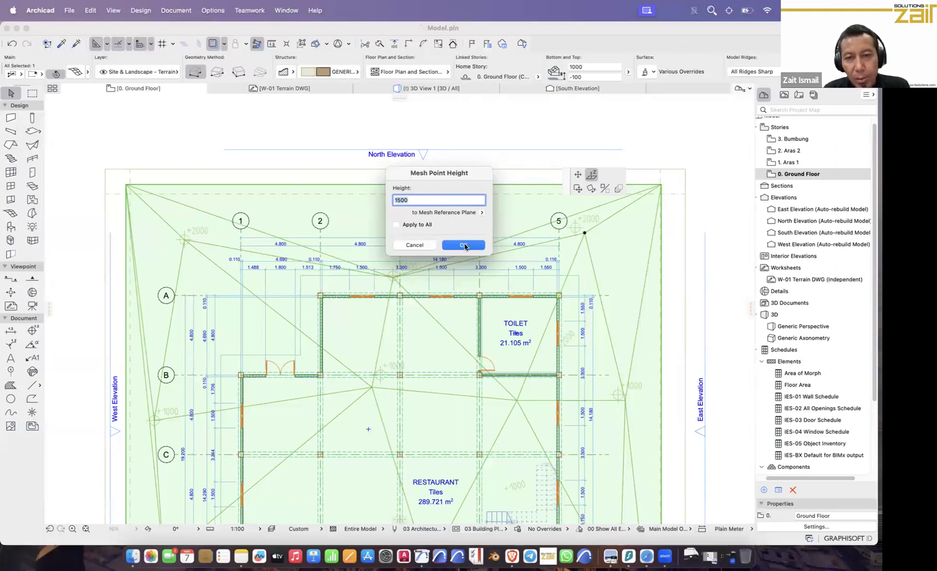
click(463, 245)
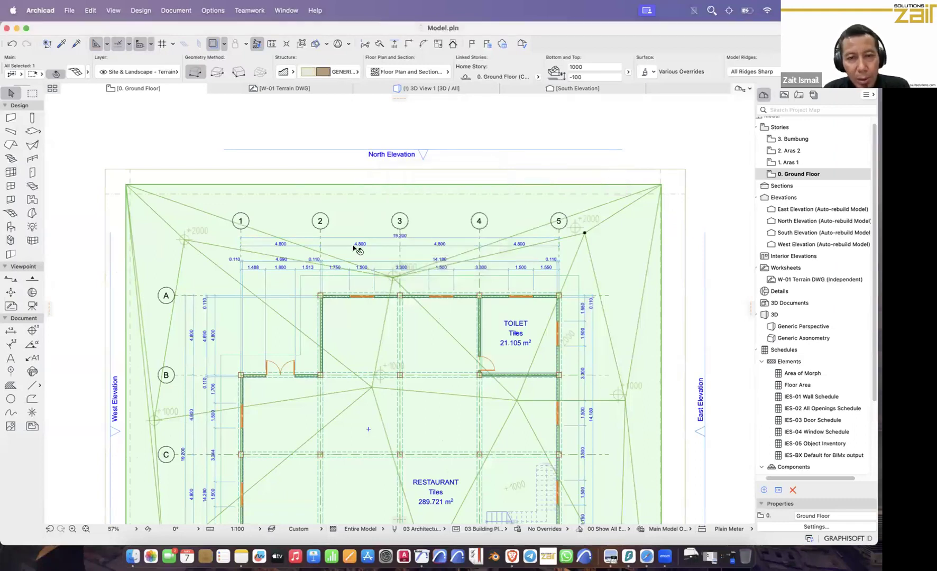
click(185, 240)
text(1500)
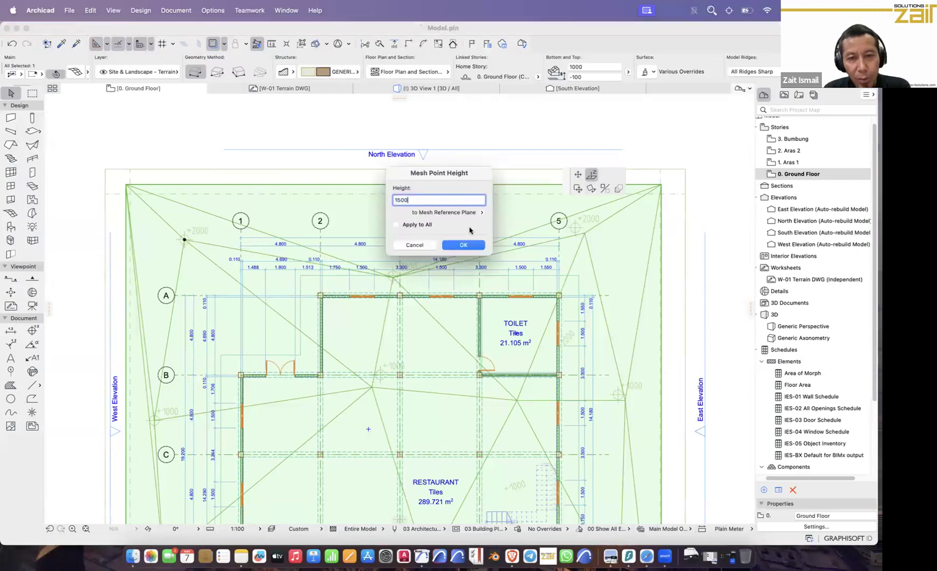
click(463, 245)
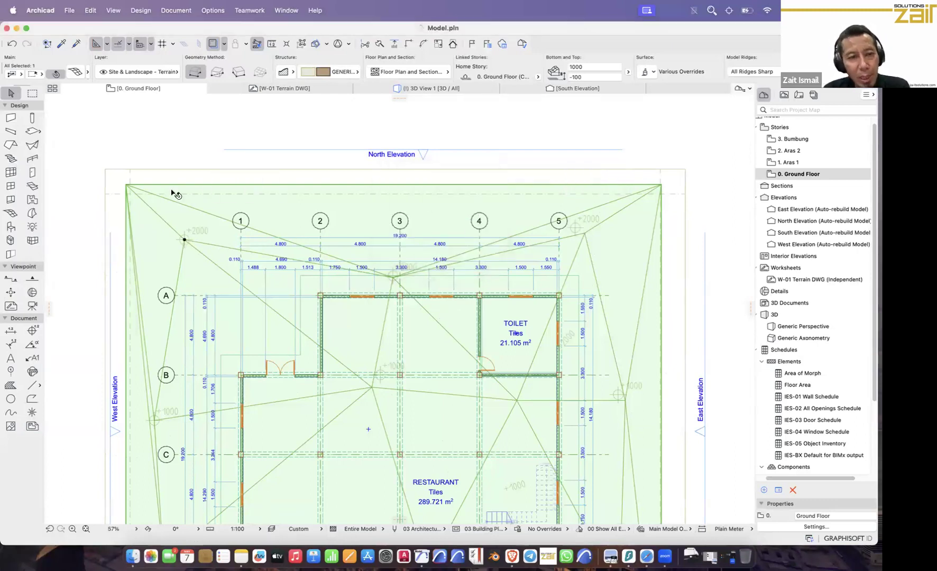
Step: Set the height of the terrain mesh's northwest and northeast corner points to 2000
click(126, 186)
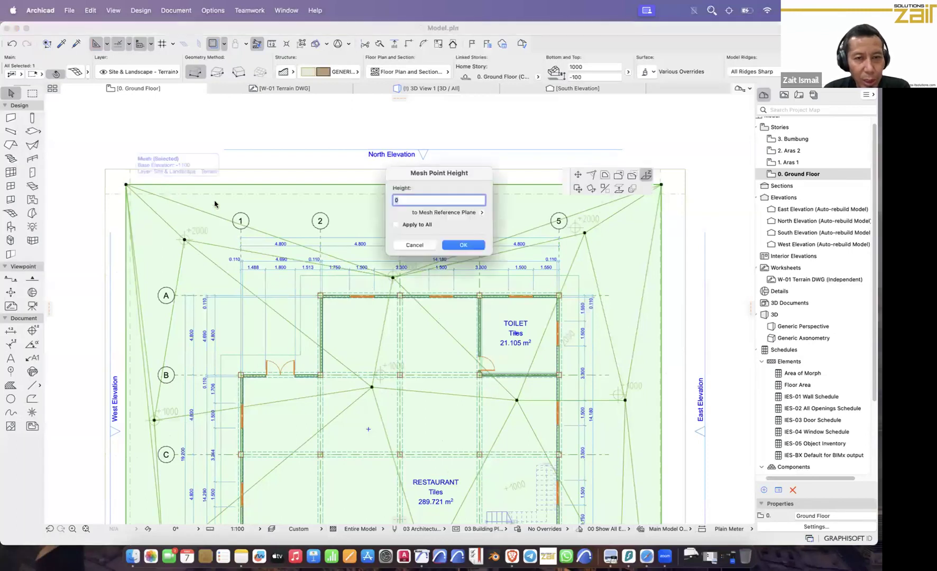
text(1500)
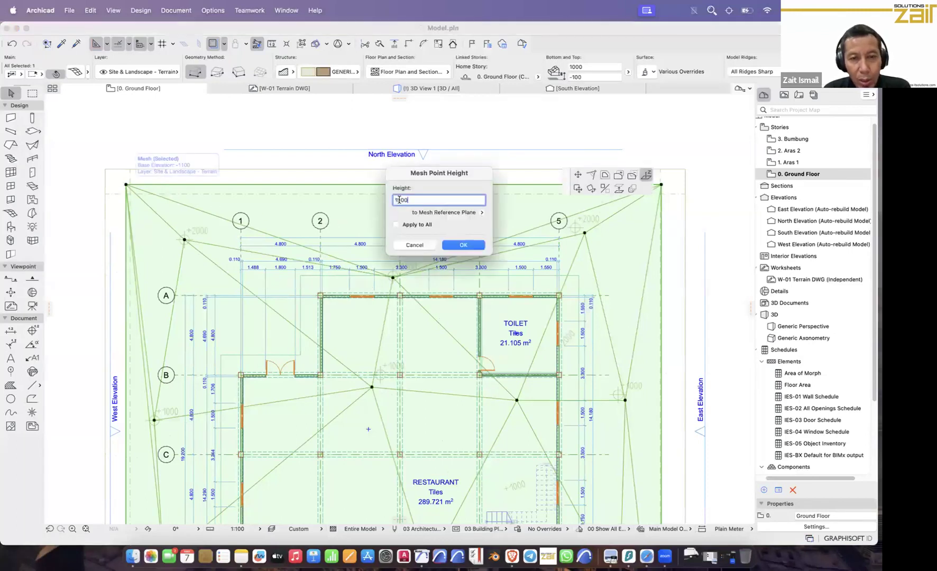
key(BackSpace)
key(BackSpace)
text(20)
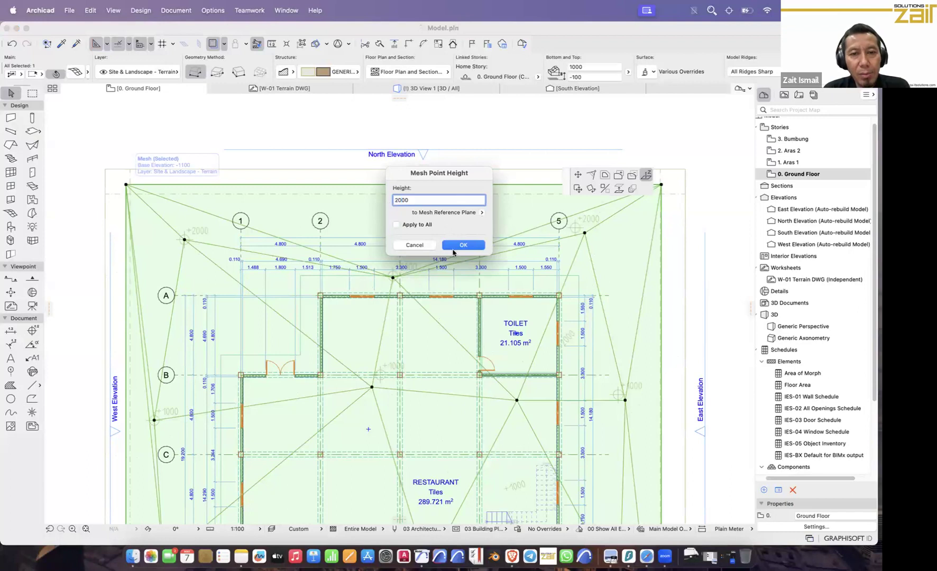
key(Return)
click(661, 185)
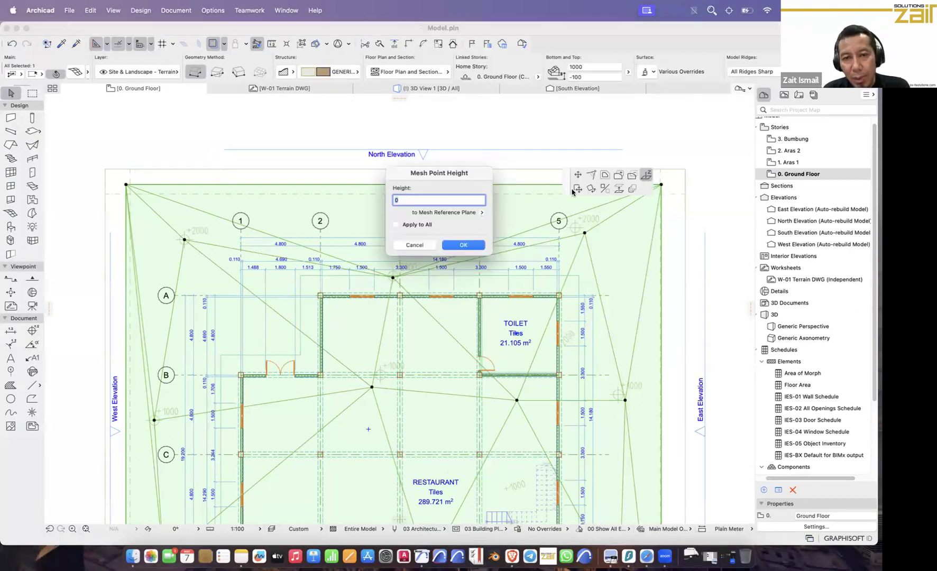
text(000)
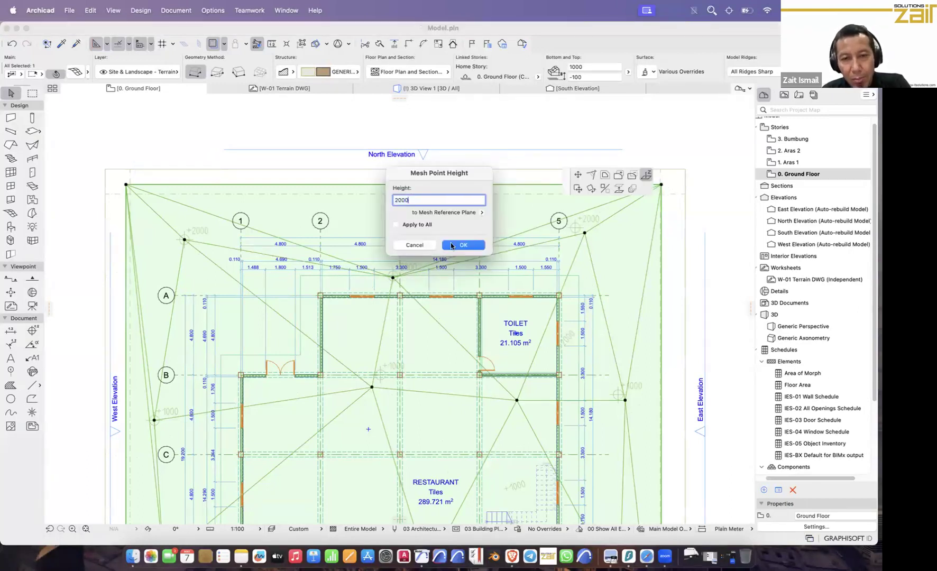
click(461, 246)
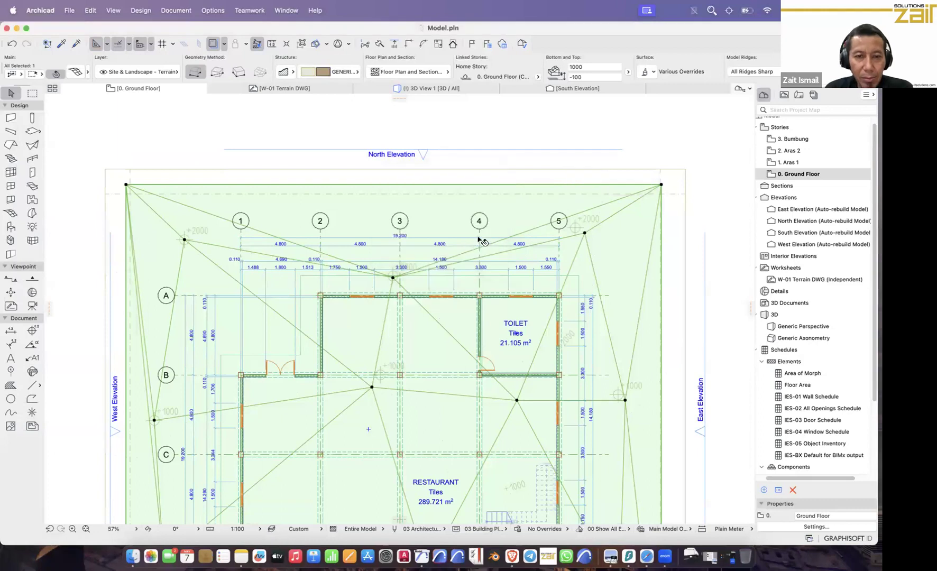
Step: Deselect the terrain mesh and show the model in the 3D view to examine the reshaped site
click(702, 147)
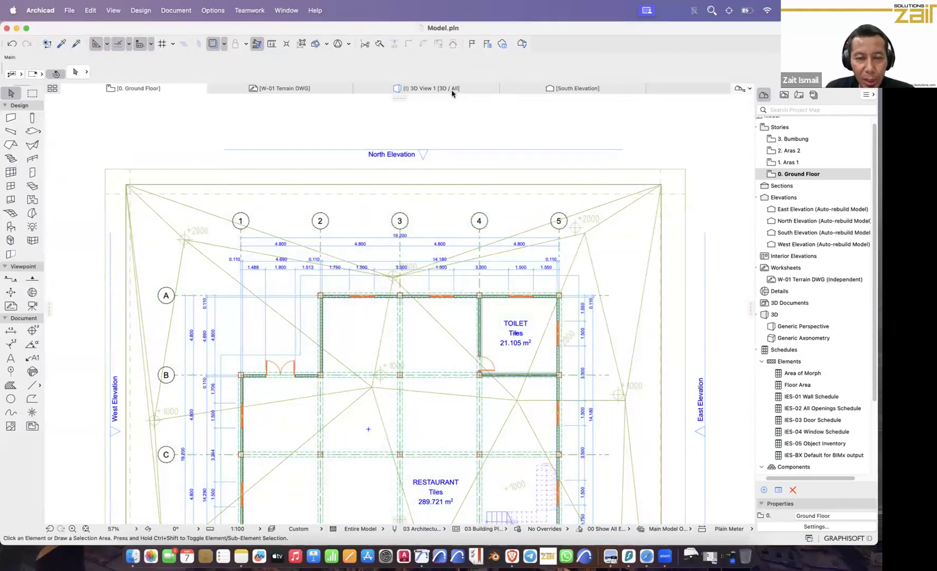
click(435, 89)
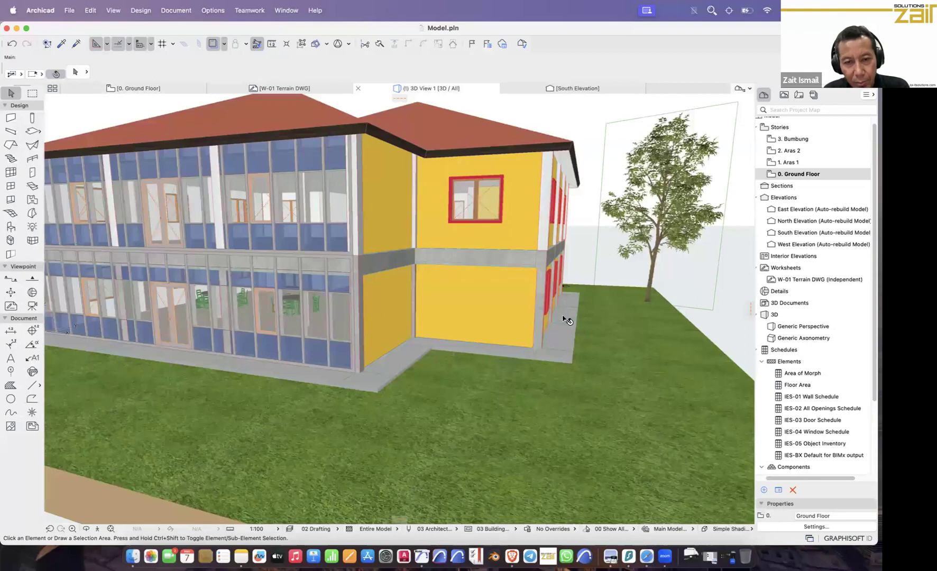
Step: Examine the reshaped terrain around the building from several sides in the 3D view
scroll(570, 320, down, 3)
scroll(571, 319, down, 2)
shift+middle_drag(587, 311, 333, 382)
shift+middle_drag(502, 367, 392, 363)
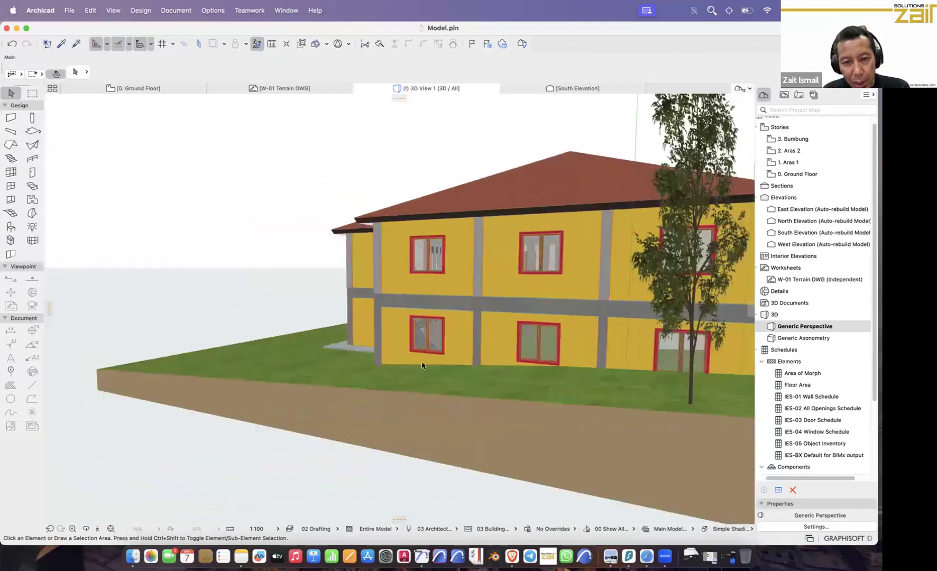
shift+middle_drag(496, 364, 286, 298)
shift+middle_drag(448, 382, 774, 303)
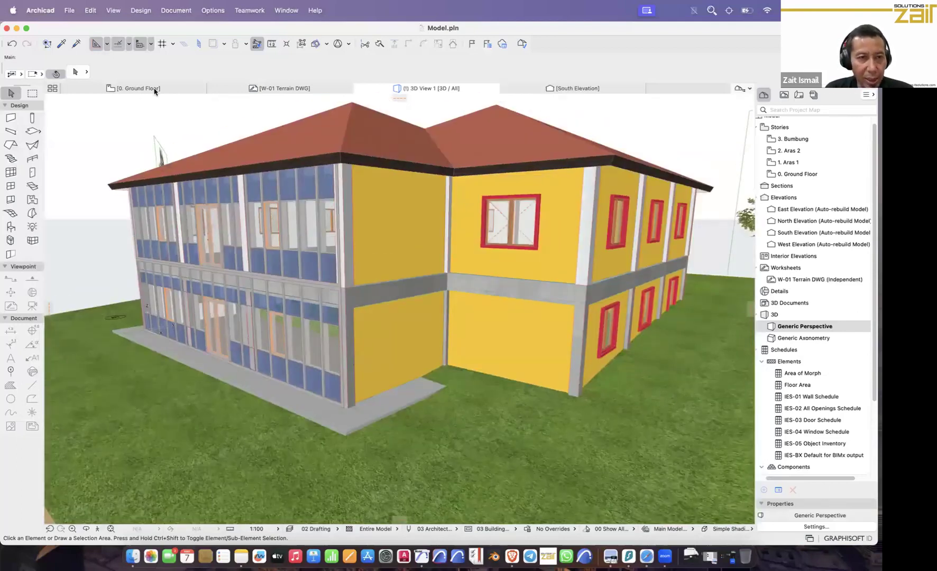
middle_drag(420, 294, 428, 244)
scroll(428, 244, down, 3)
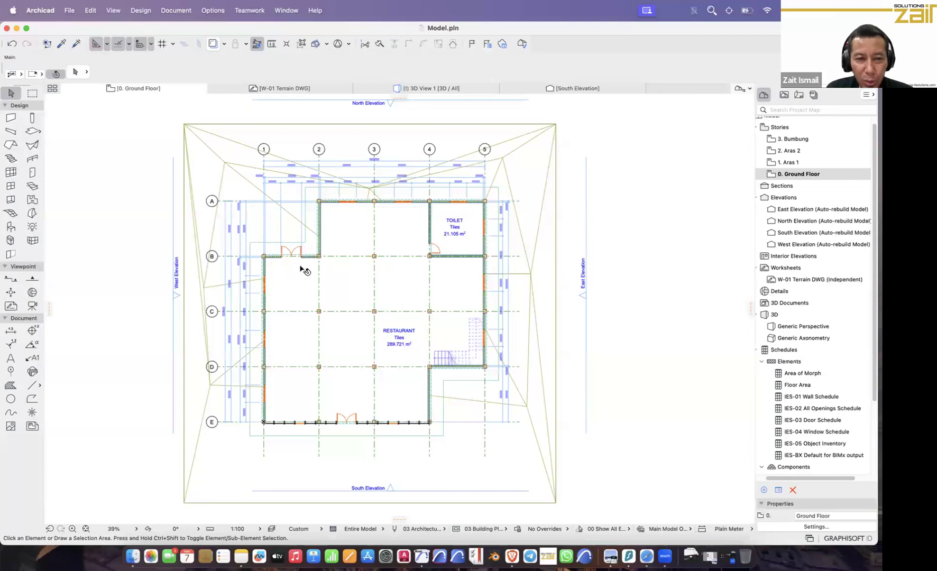
Step: Set the terrain mesh on the ground floor plan to Show User Defined Ridges, with its 3D appearance as User Defined Sharp
click(540, 228)
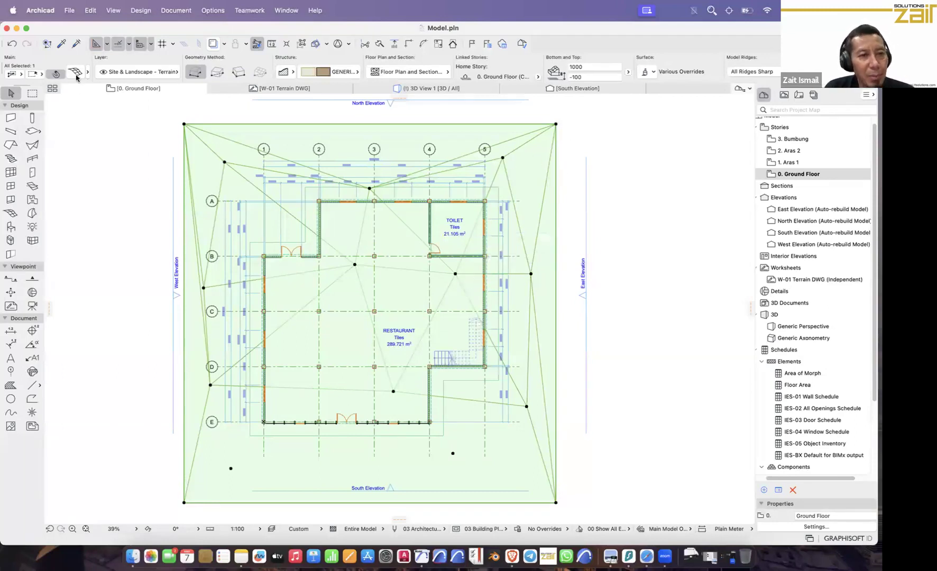
key(super+t)
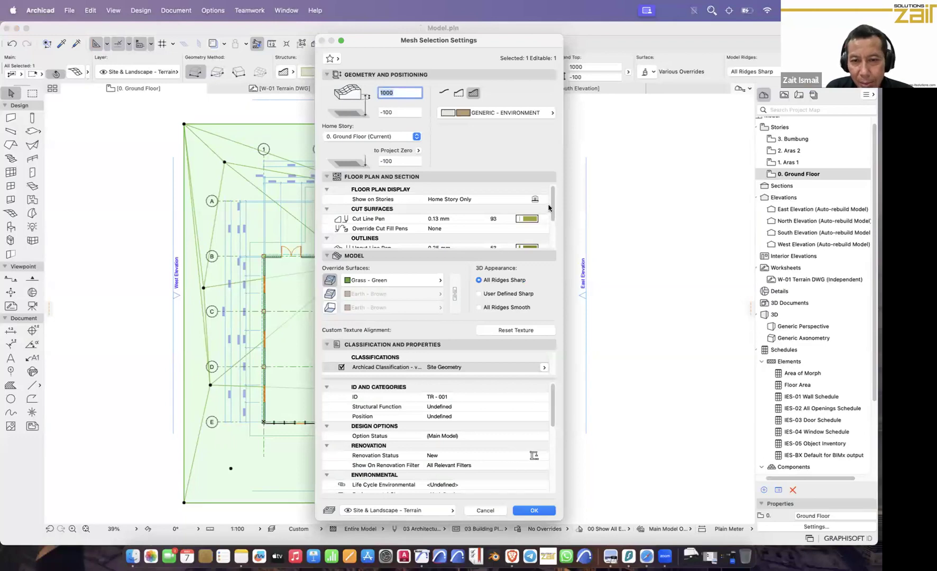
scroll(550, 217, down, 3)
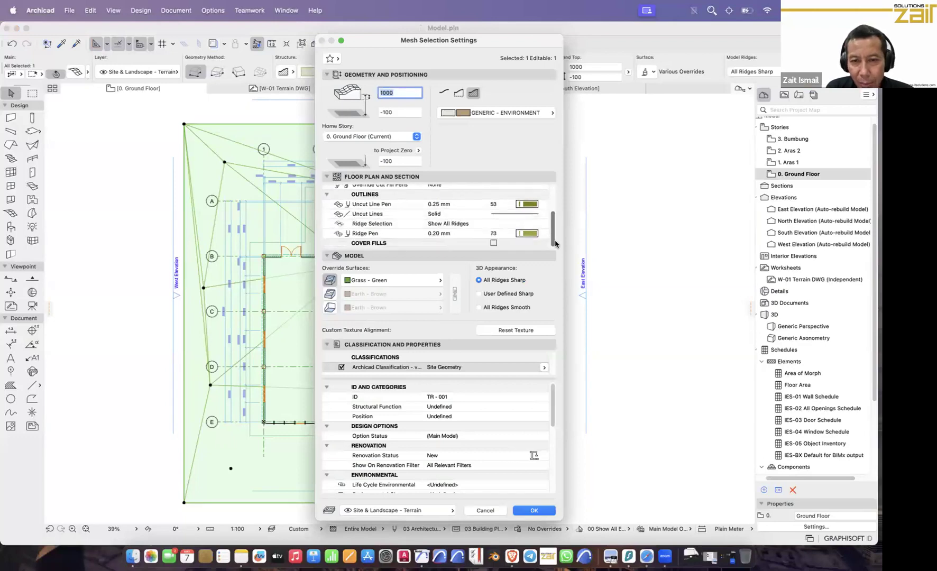
click(382, 195)
click(386, 226)
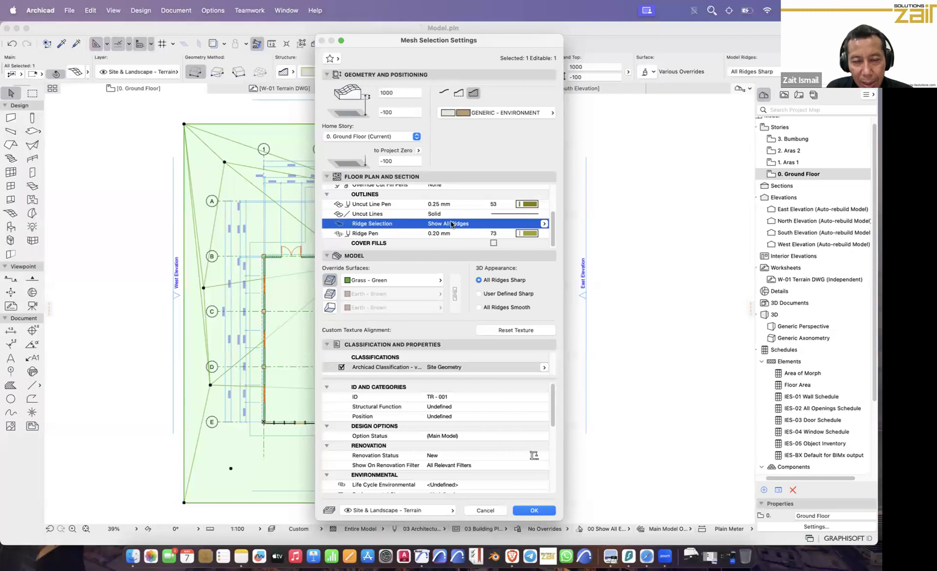
click(545, 225)
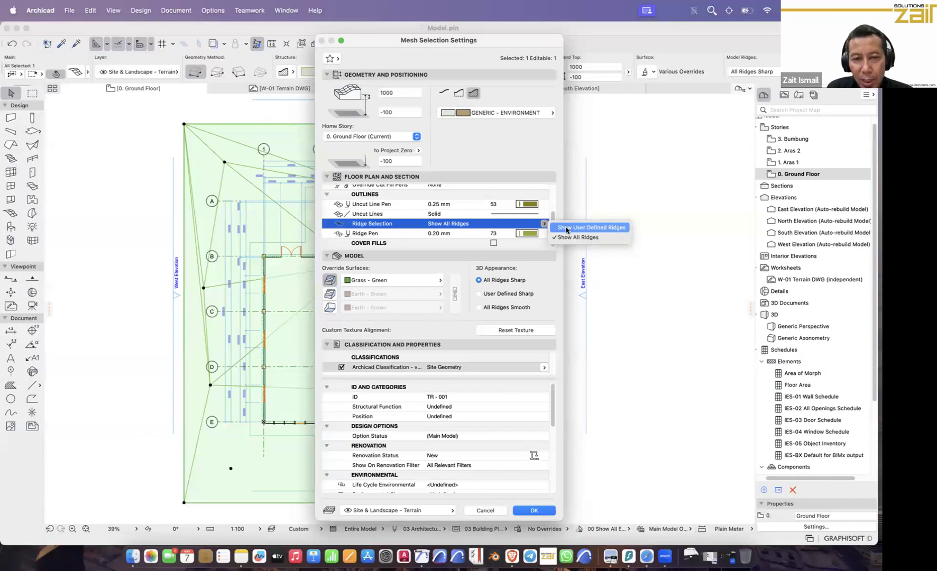
click(567, 228)
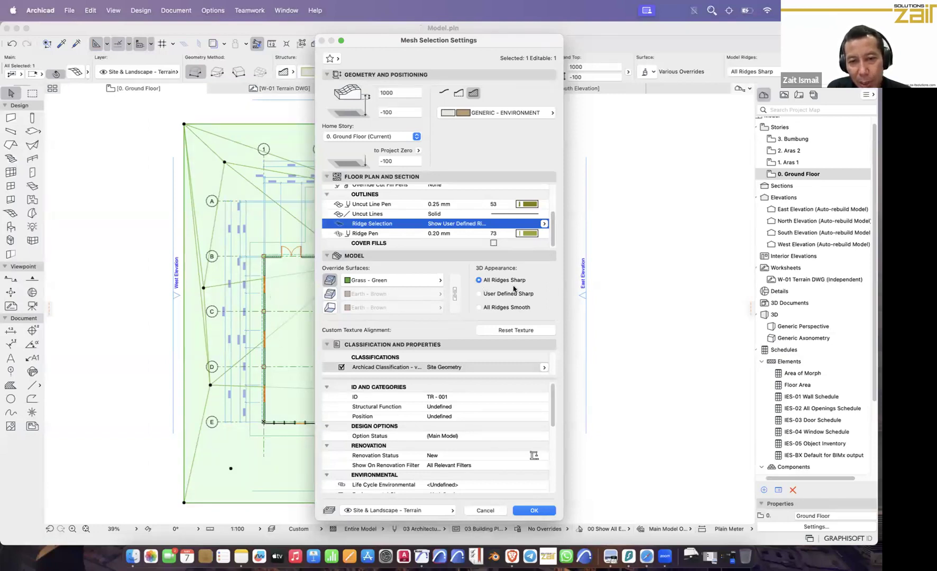
click(492, 309)
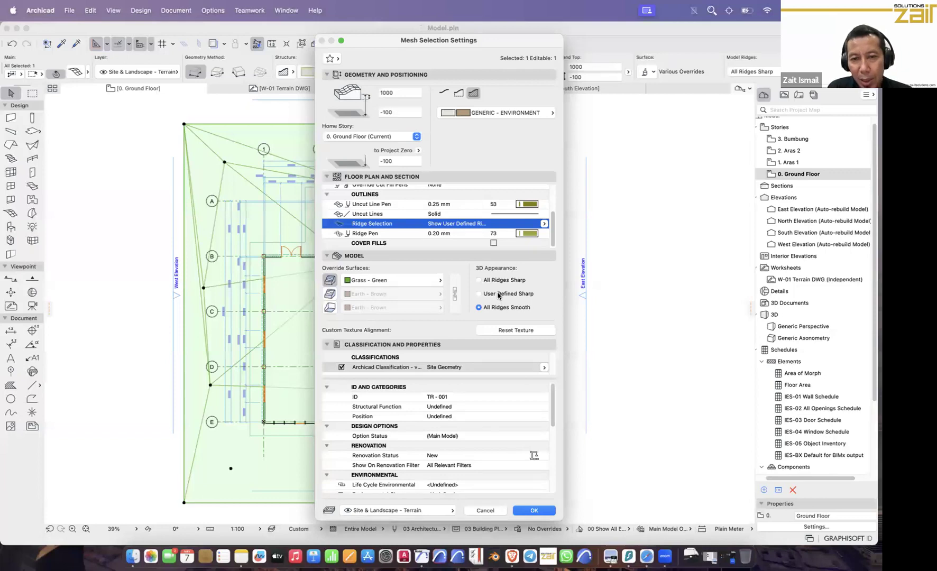
click(534, 511)
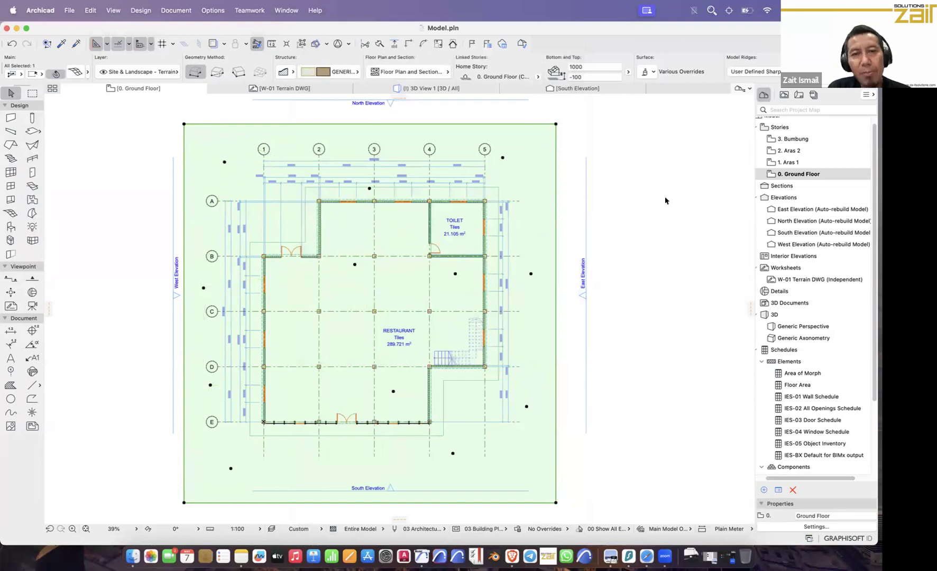
Step: Deselect the terrain mesh and examine its smoothed surface around the building in the 3D view
click(625, 192)
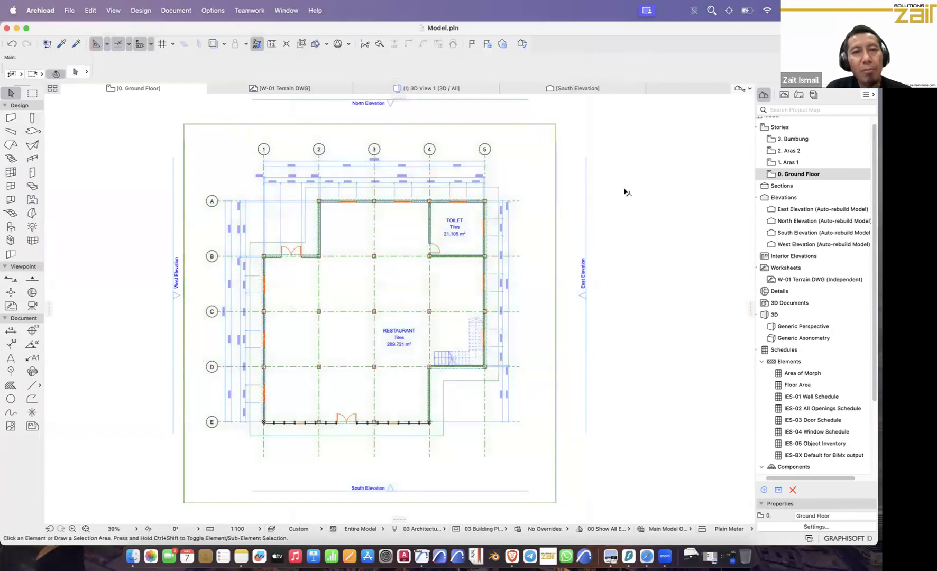
click(415, 90)
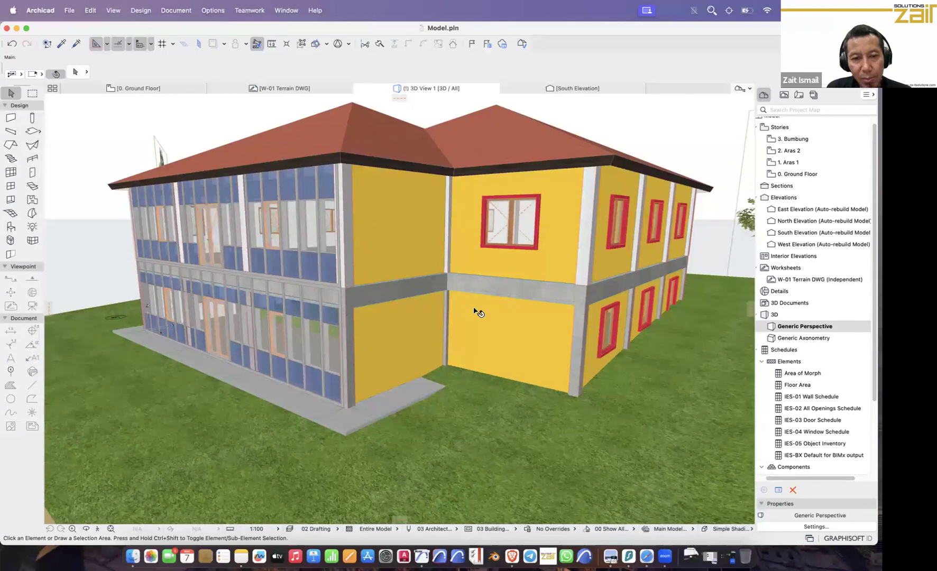
scroll(477, 312, down, 3)
scroll(453, 312, down, 4)
middle_drag(453, 312, 432, 320)
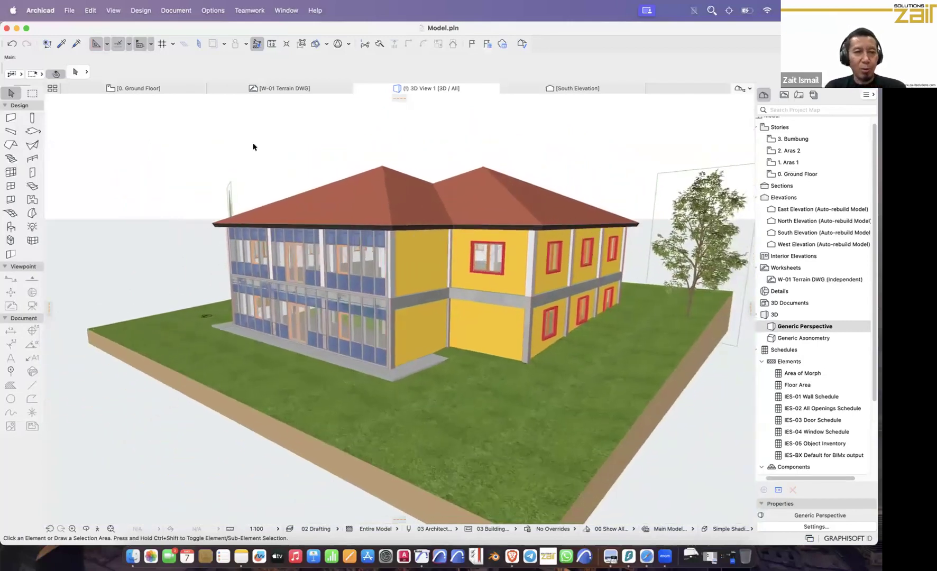
Step: On the ground floor plan, start Solid Element Operations with the terrain mesh as the target
click(155, 89)
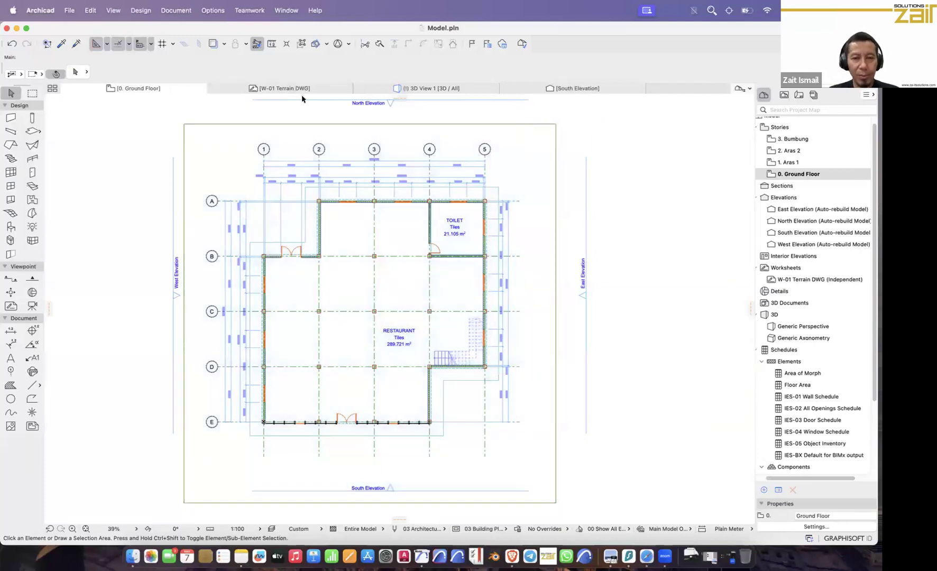
click(540, 147)
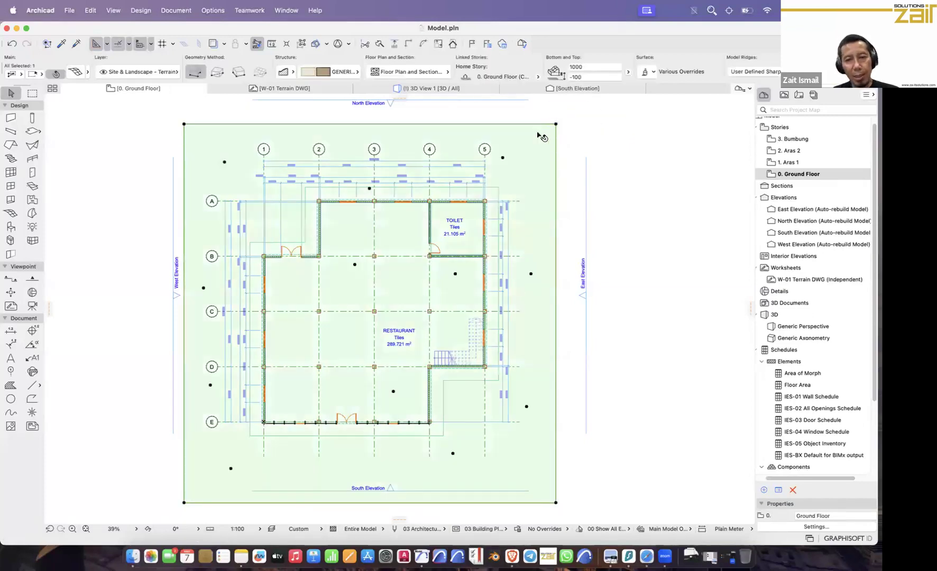
right_click(537, 133)
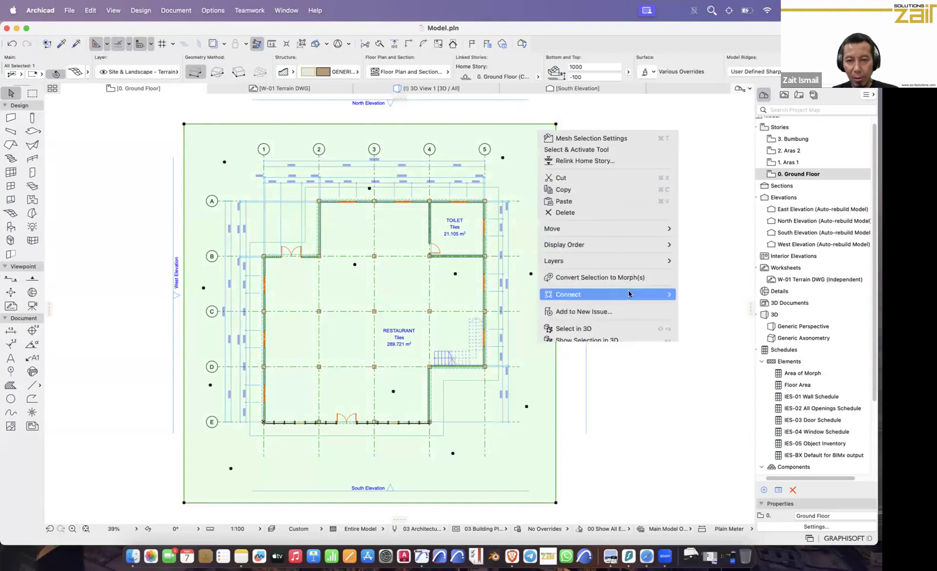
mouse_move(628, 292)
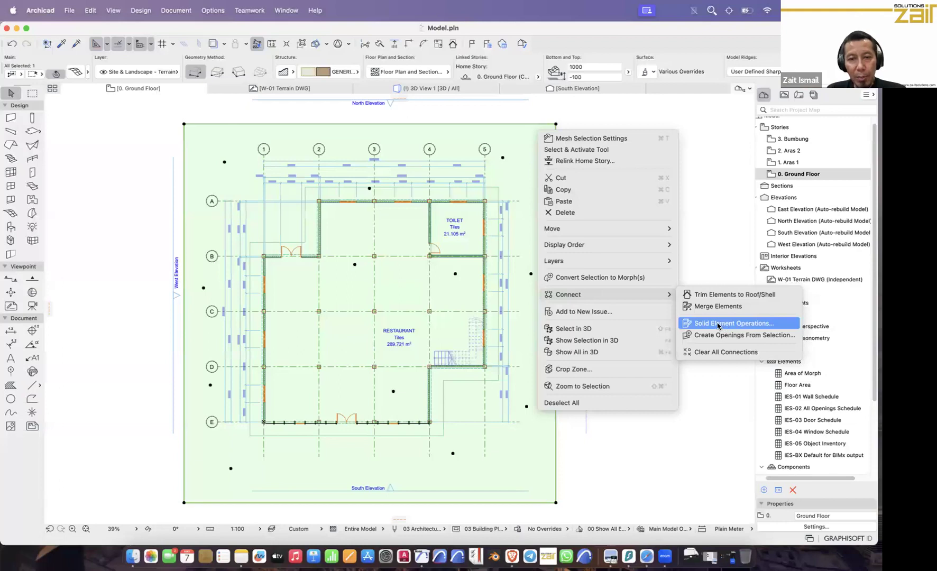
drag(568, 105, 677, 139)
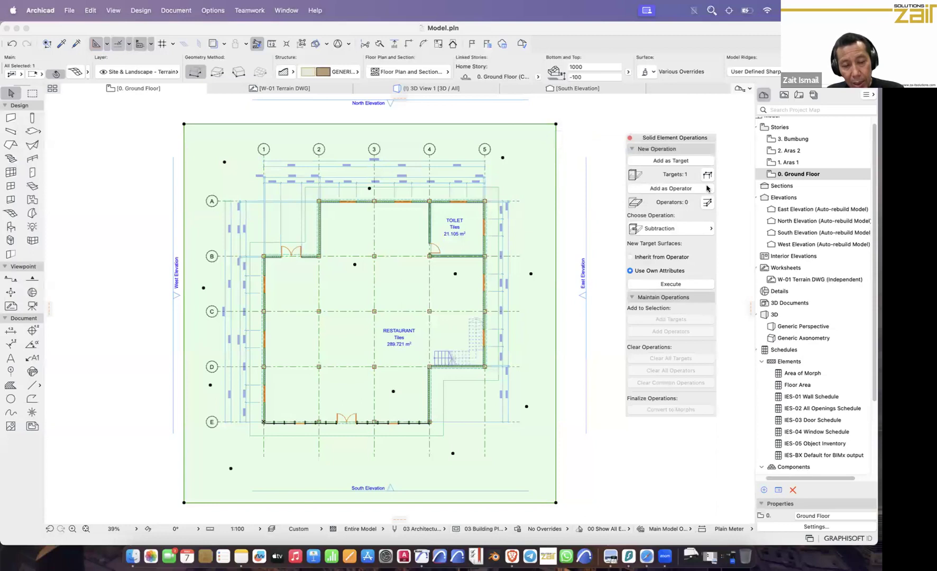
key(ctrl)
key(ctrl)
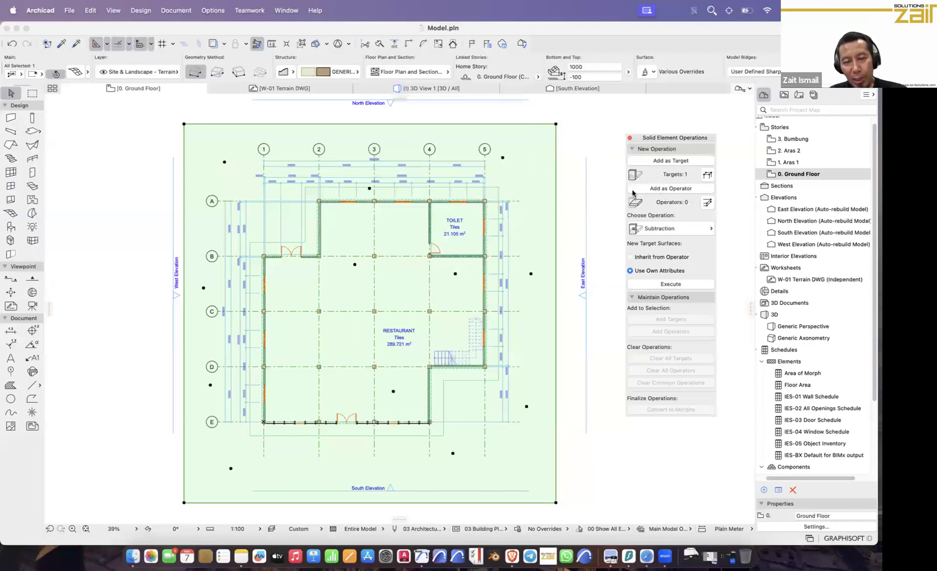
Step: Select the ground floor slabs together: the outer concrete apron, the restaurant floor and the toilet floor
click(499, 191)
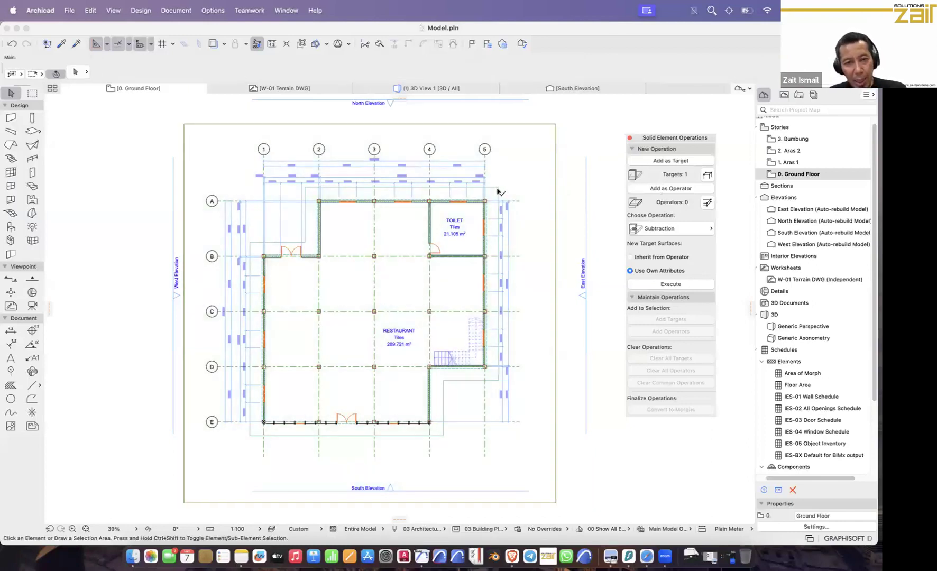
click(499, 191)
click(499, 192)
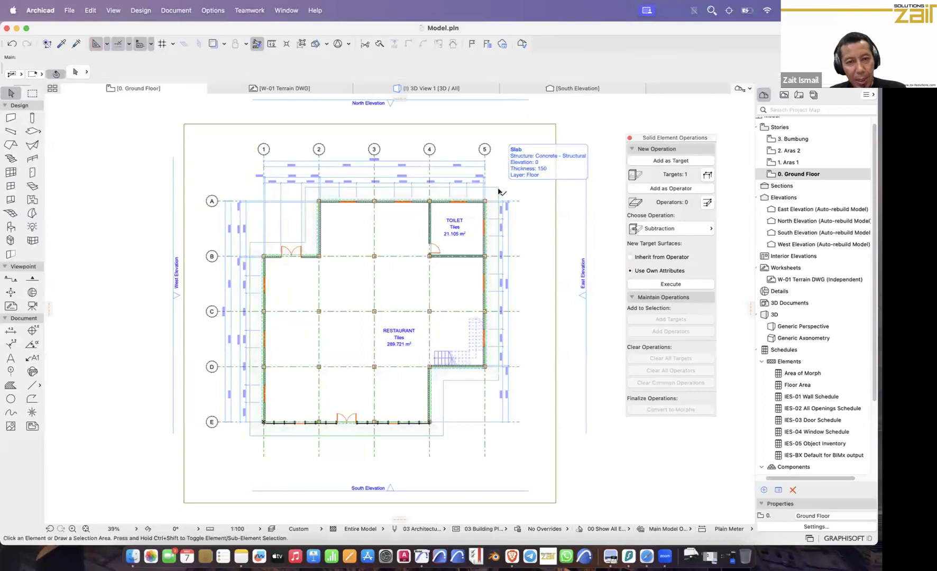
click(500, 192)
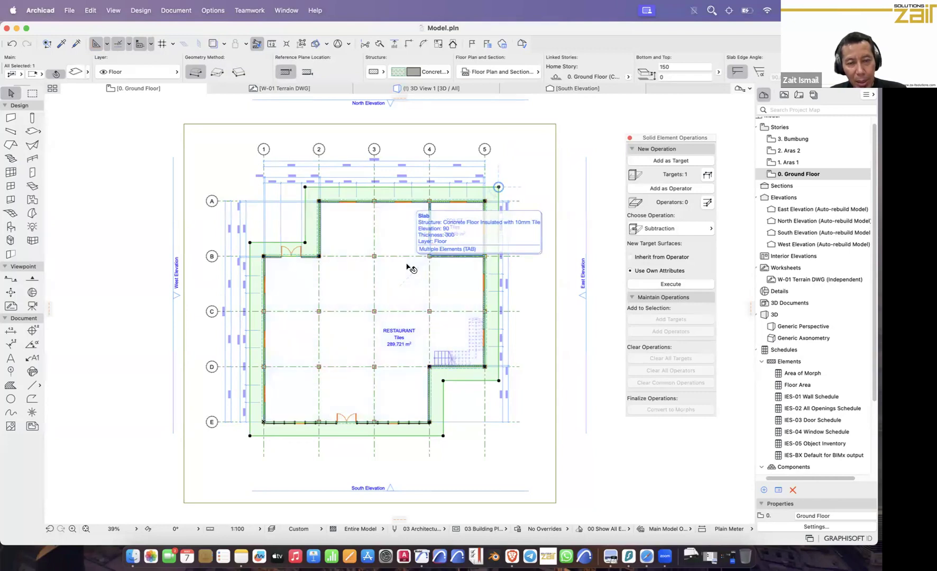
scroll(418, 277, up, 5)
scroll(376, 272, up, 2)
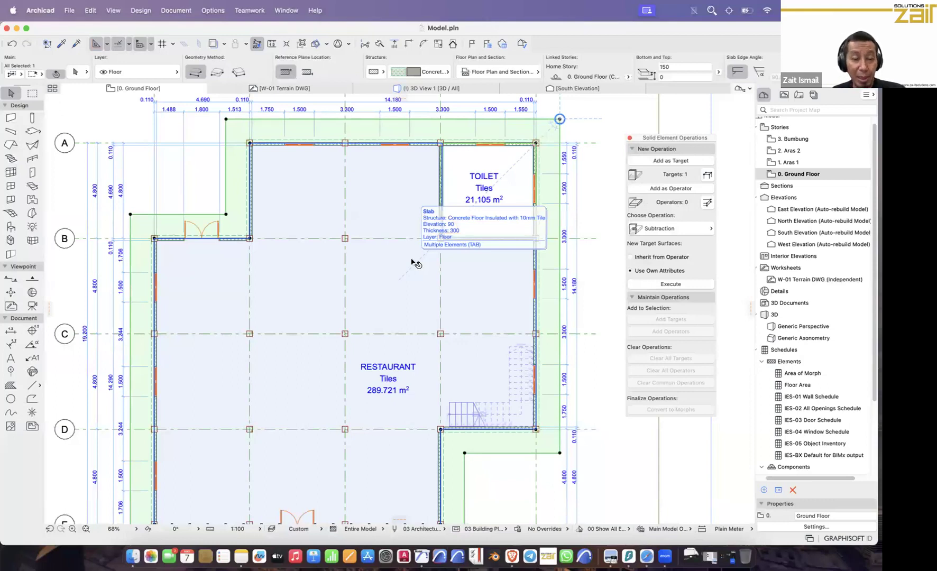
shift+click(515, 214)
shift+click(512, 212)
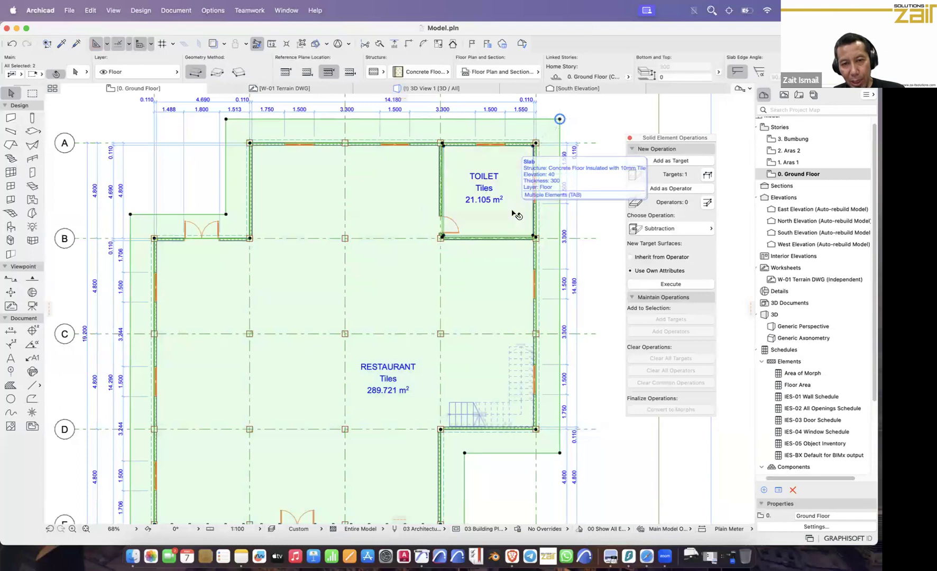
scroll(461, 330, down, 3)
scroll(461, 329, right, 1)
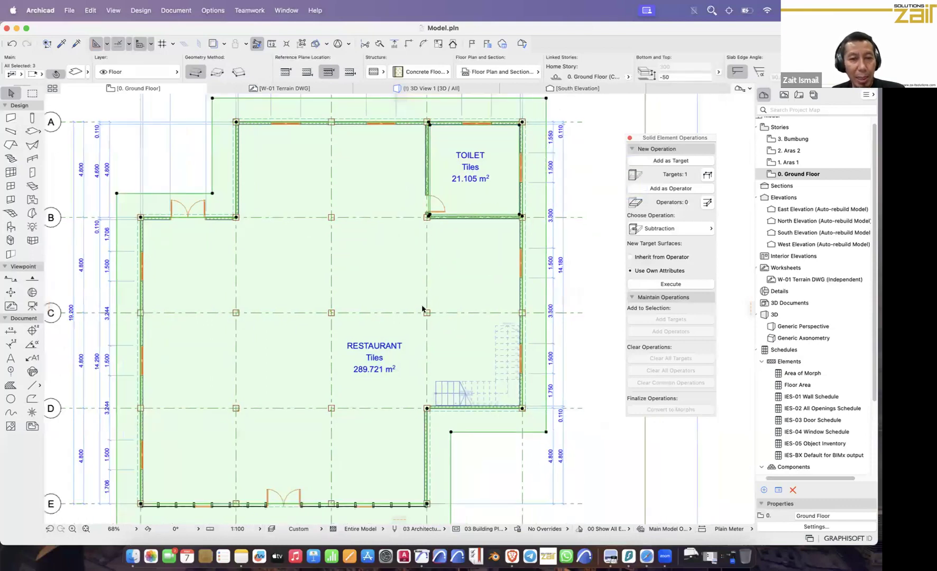
Step: Extend the selection with all ground floor beams and columns, and add everything selected as operators of the solid operation
click(12, 131)
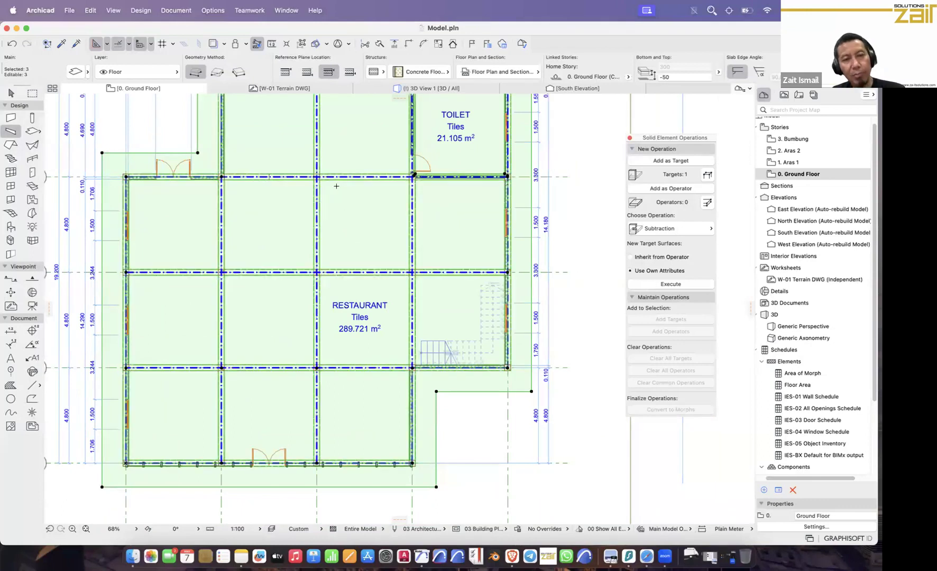
click(32, 119)
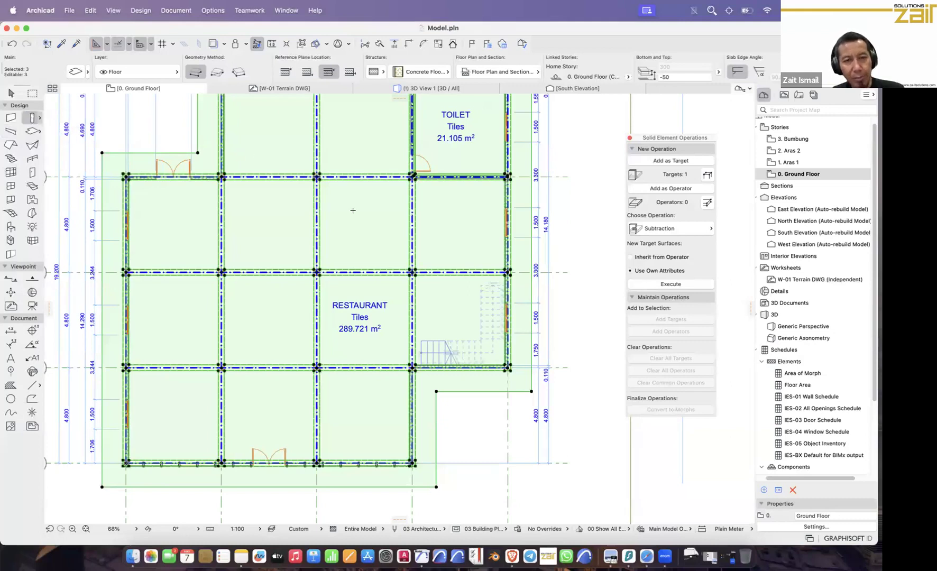
scroll(434, 268, down, 3)
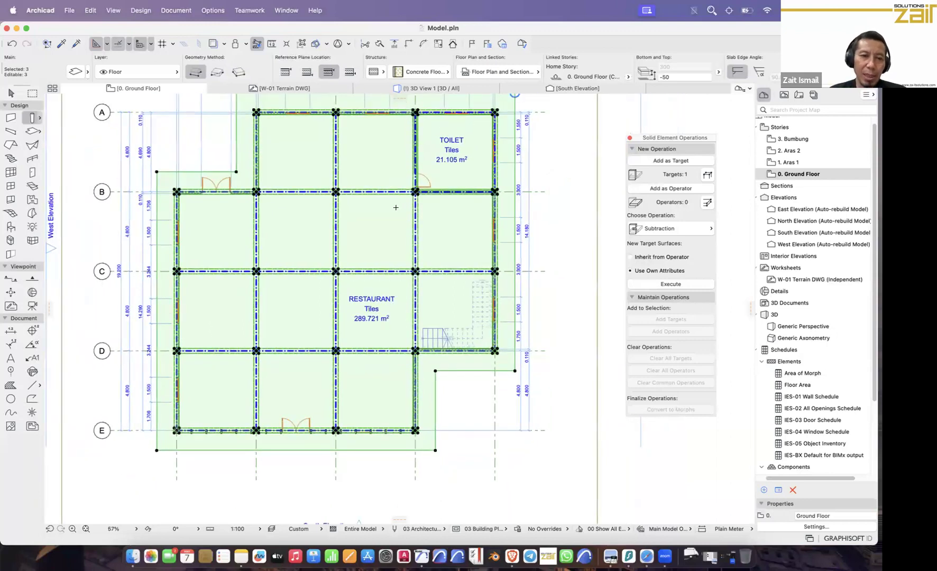
middle_drag(257, 166, 263, 171)
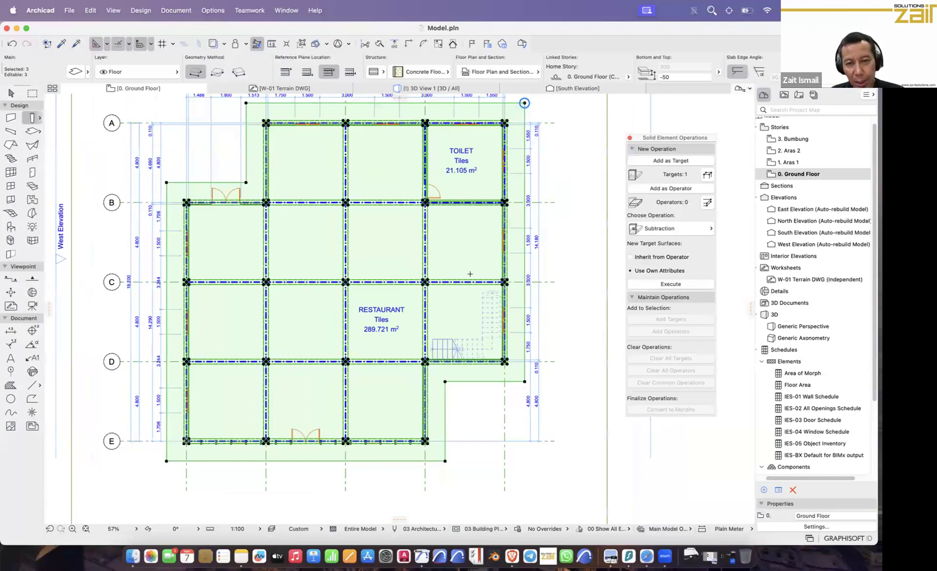
click(665, 190)
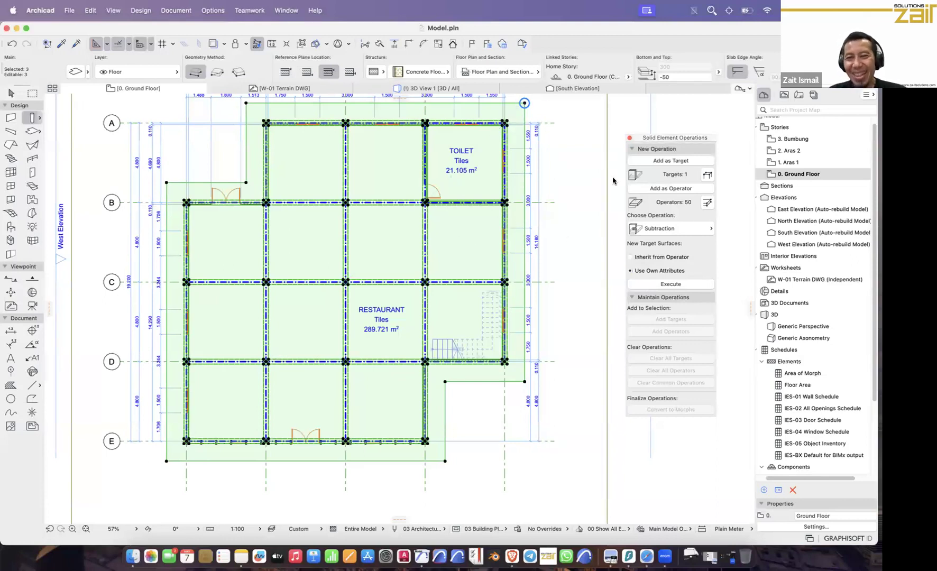
Step: Execute Subtraction with upward extrusion on the terrain mesh, keeping Use Own Attributes for the new surfaces
scroll(514, 236, up, 2)
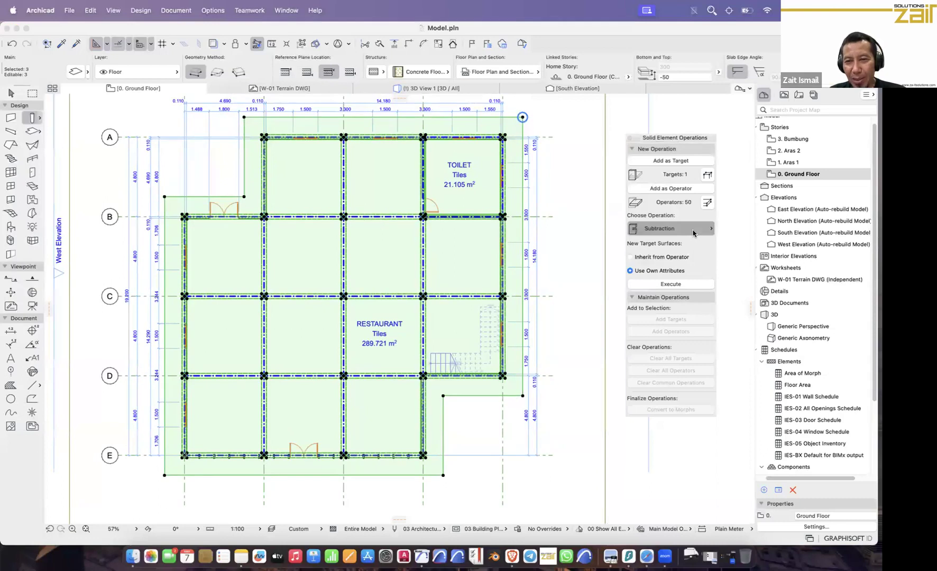
click(693, 233)
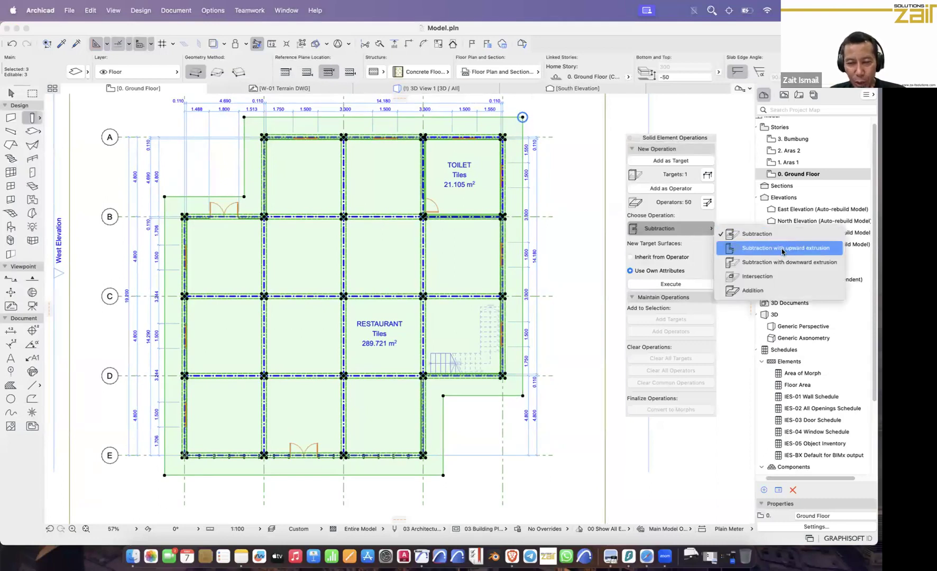
click(767, 249)
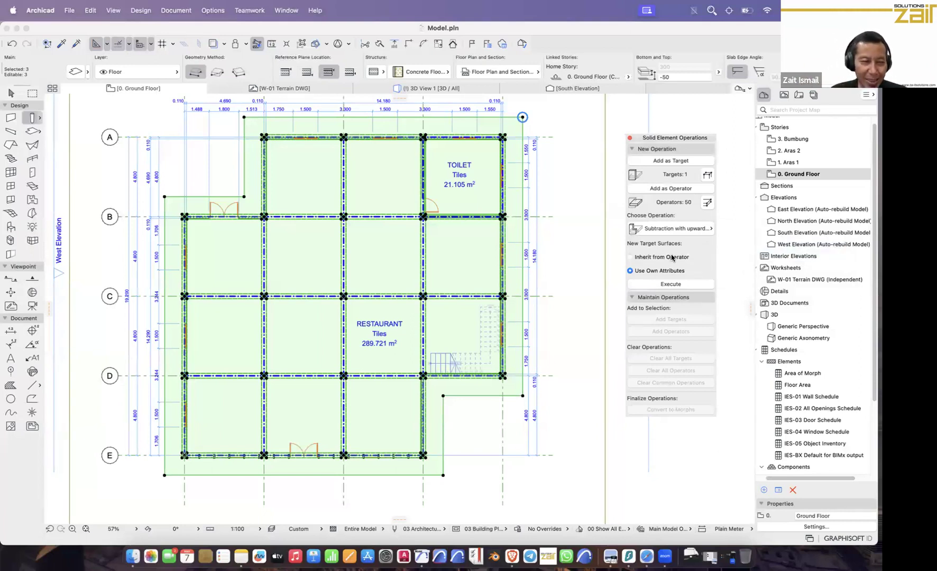
click(652, 285)
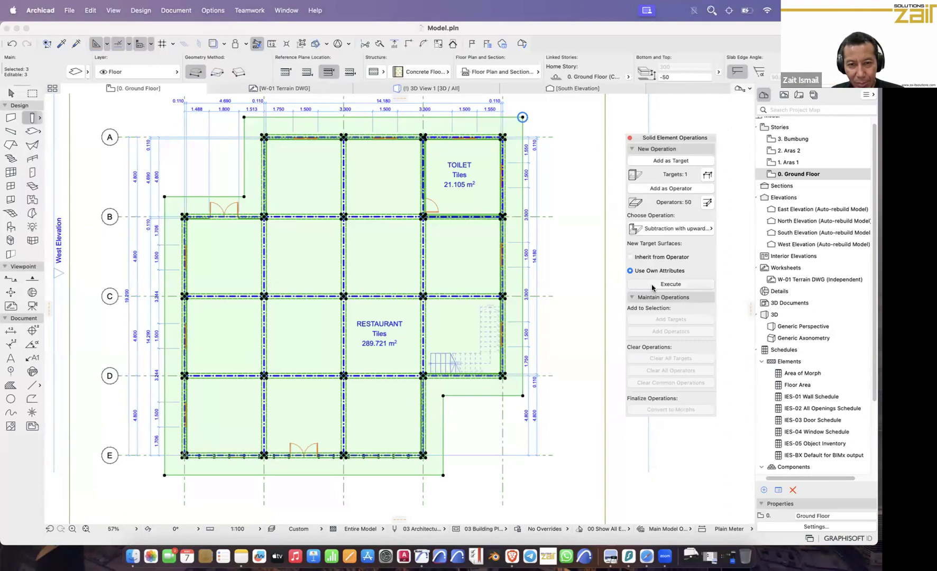
Step: Open the 3D view and examine how the terrain is cut around the building's walls and concrete apron from several sides
click(456, 92)
middle_drag(563, 216, 240, 344)
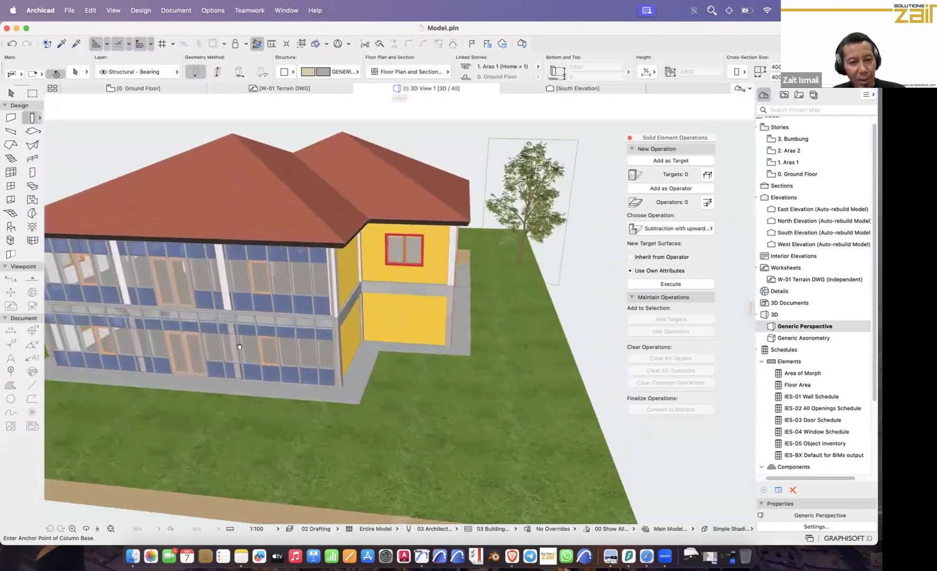
mouse_move(339, 344)
shift+middle_down()
mouse_move(357, 366)
mouse_move(353, 332)
mouse_move(339, 330)
shift+middle_up()
middle_drag(276, 242, 174, 233)
scroll(297, 295, up, 3)
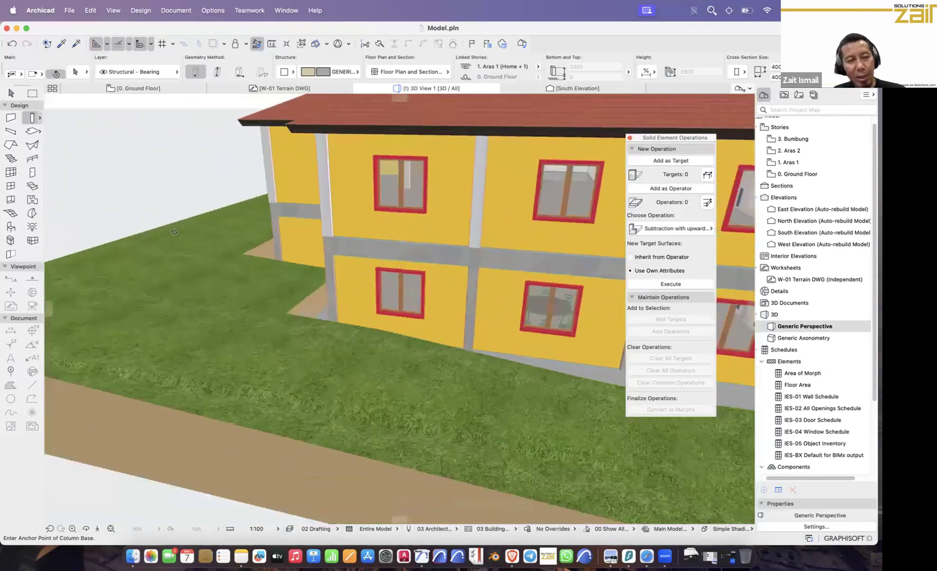
click(12, 94)
middle_drag(493, 344, 324, 334)
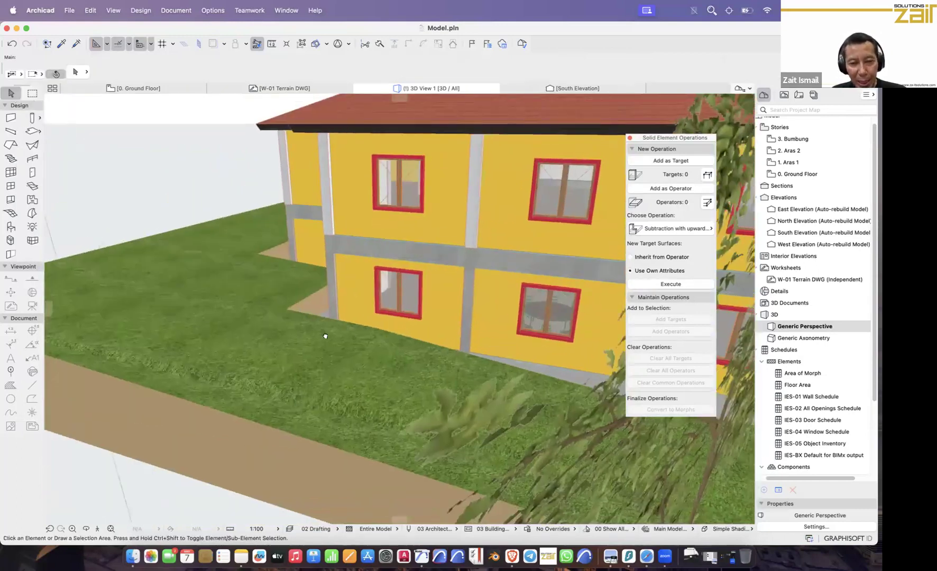
middle_drag(555, 362, 679, 236)
middle_drag(487, 339, 231, 222)
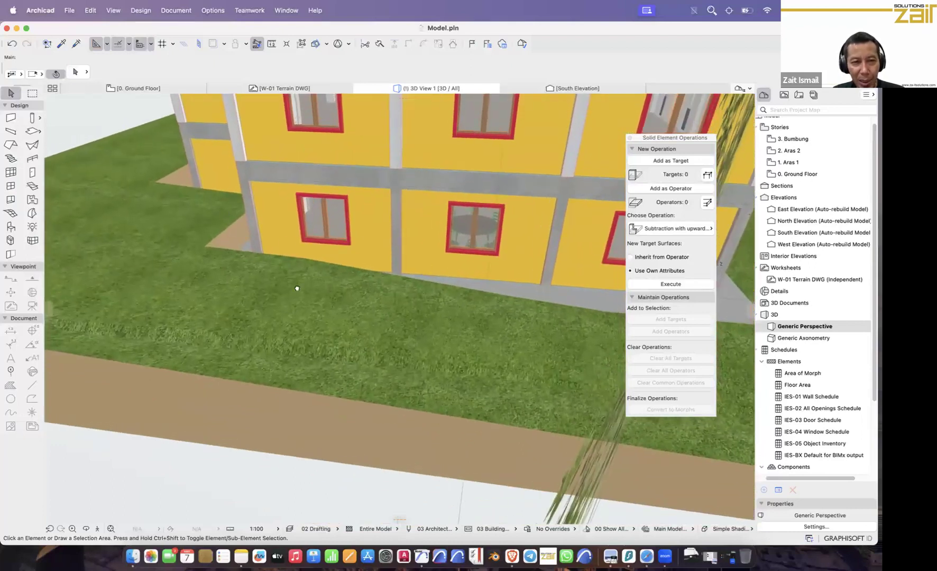
scroll(297, 288, up, 5)
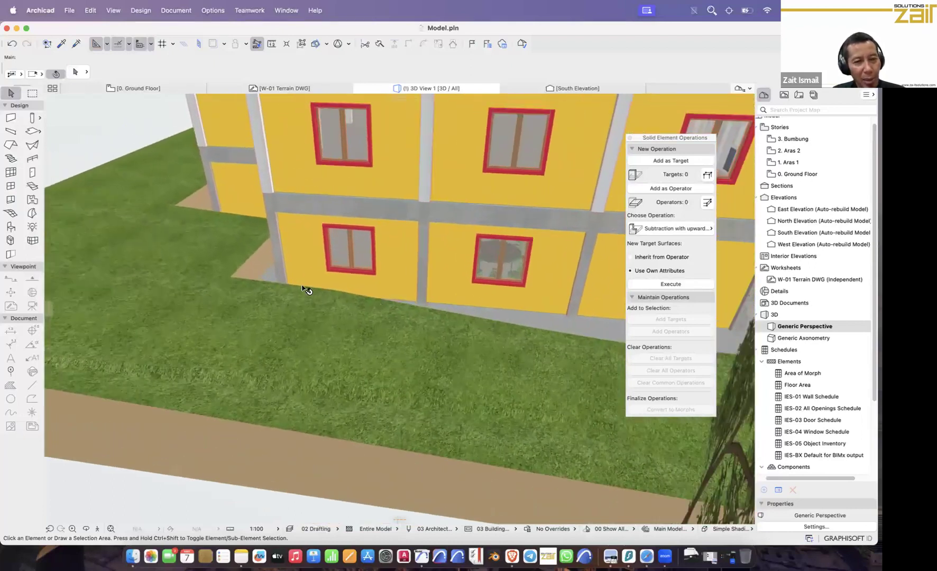
scroll(304, 289, down, 5)
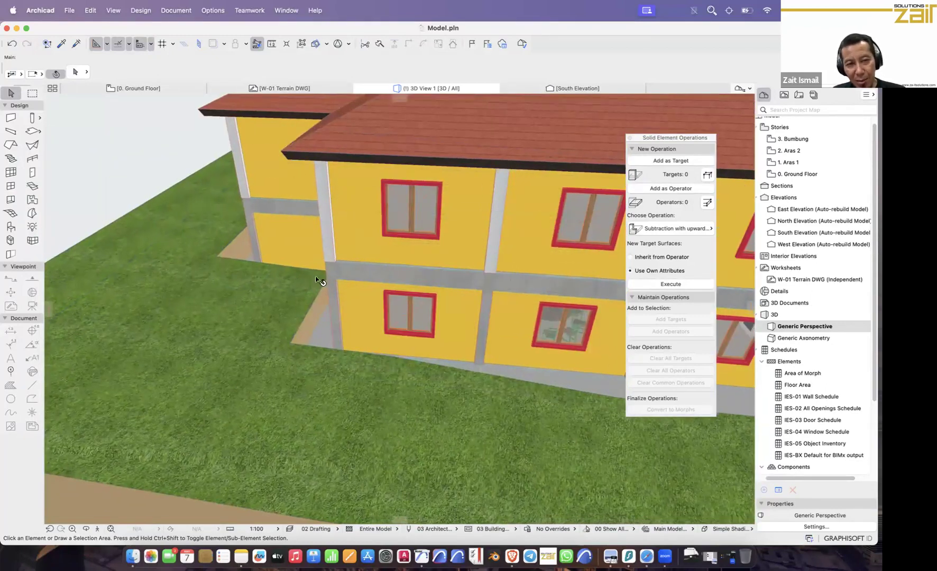
Step: Try to raise a terrain mesh point in front of the yellow side wall by about 3.8 m, and undo the edit
click(204, 269)
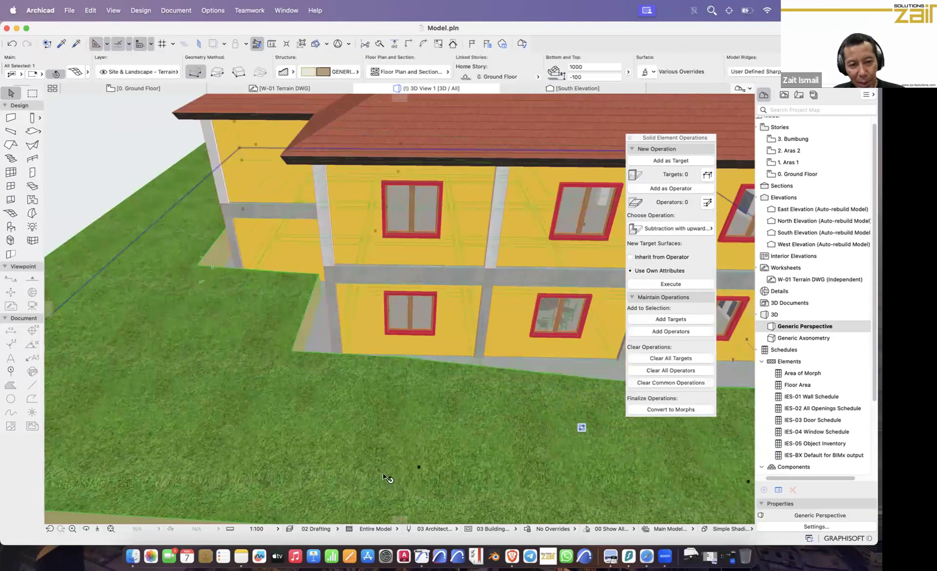
click(419, 468)
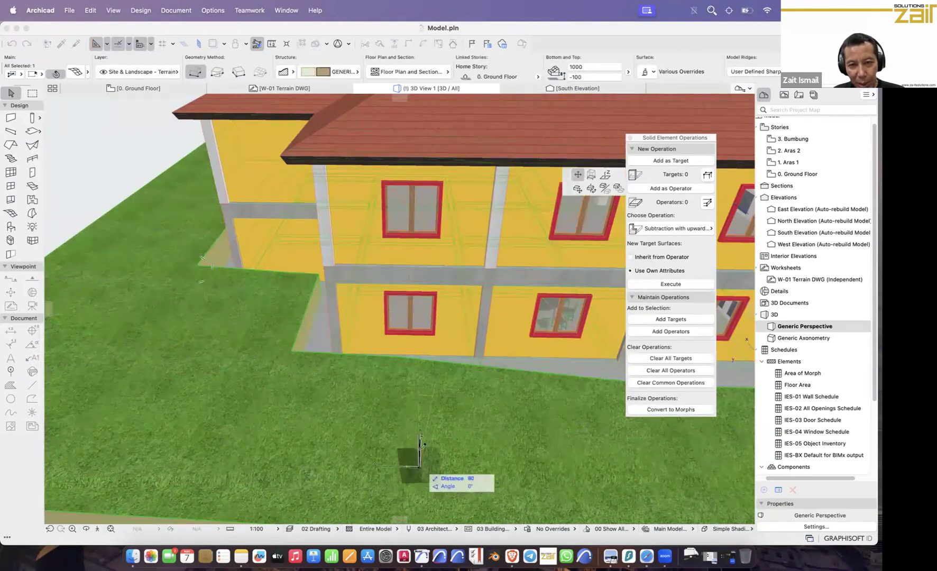
click(605, 175)
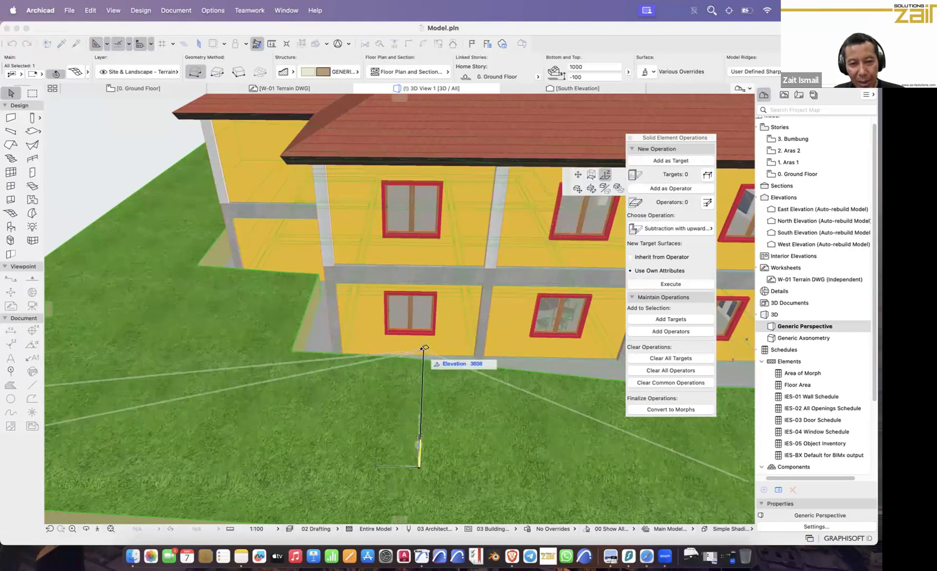
click(422, 352)
shift+middle_drag(456, 394, 268, 410)
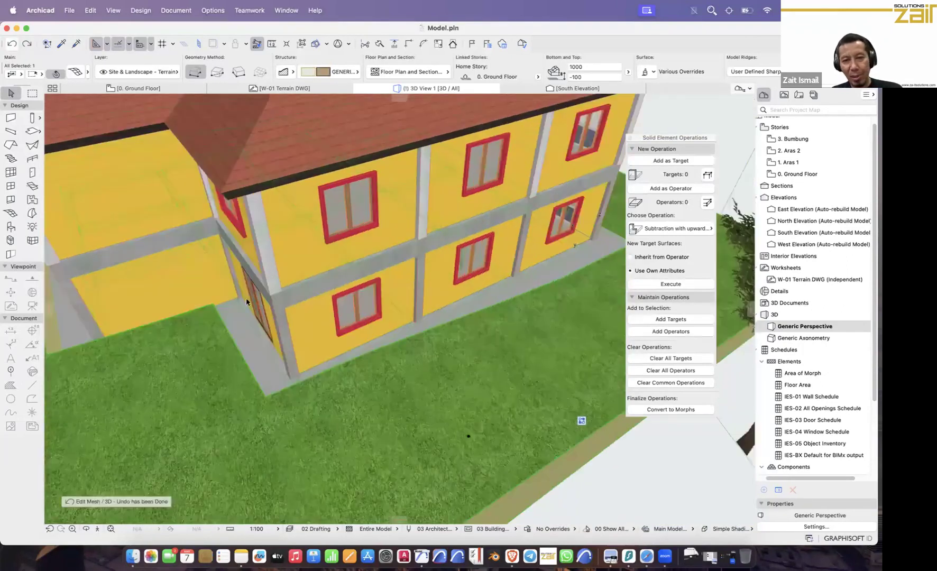
key(super+z)
Step: Return to the ground floor plan with free space beside the building and deselect the terrain mesh
scroll(229, 382, down, 5)
shift+middle_drag(153, 377, 69, 352)
shift+middle_drag(175, 339, 55, 326)
mouse_move(316, 353)
shift+middle_down()
mouse_move(284, 315)
mouse_move(311, 344)
mouse_move(313, 334)
shift+middle_up()
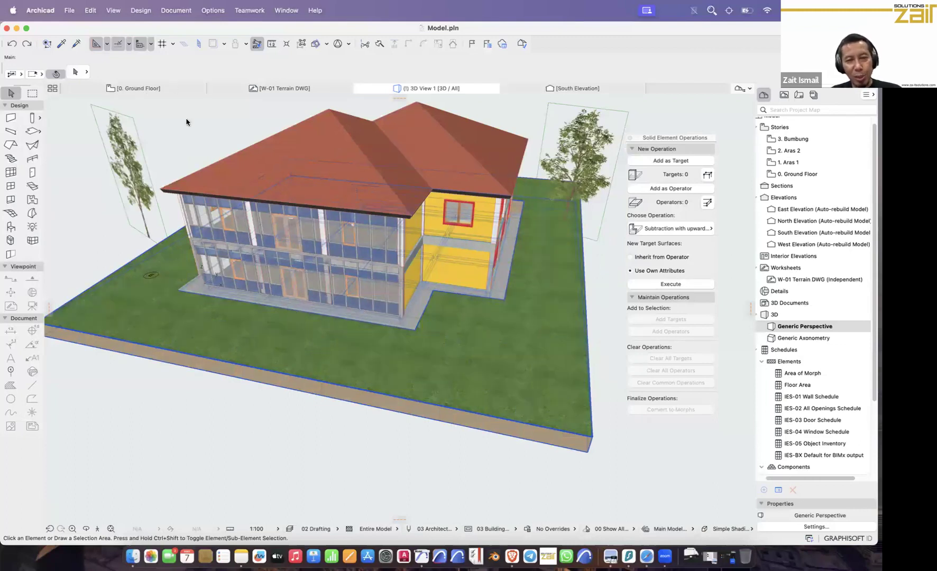
scroll(335, 300, down, 5)
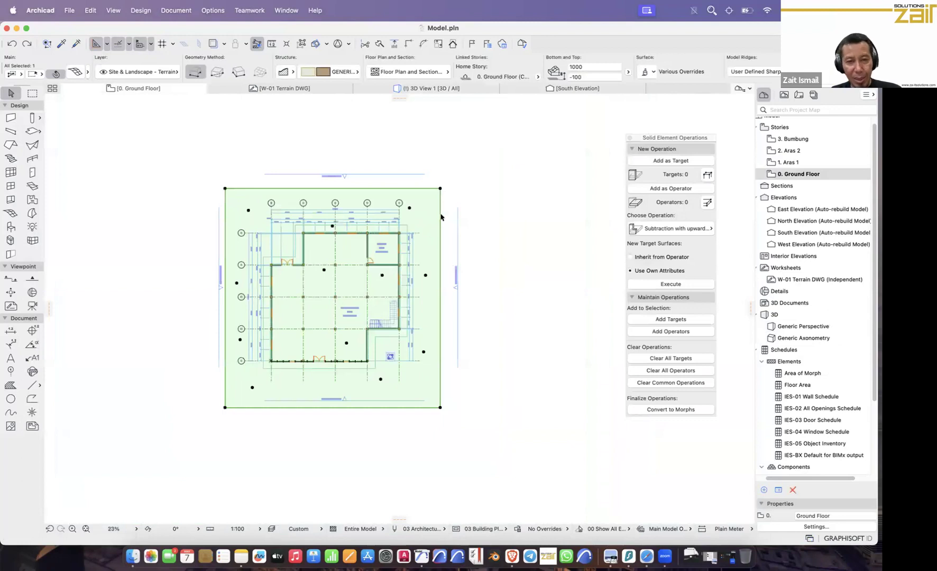
middle_drag(308, 241, 224, 195)
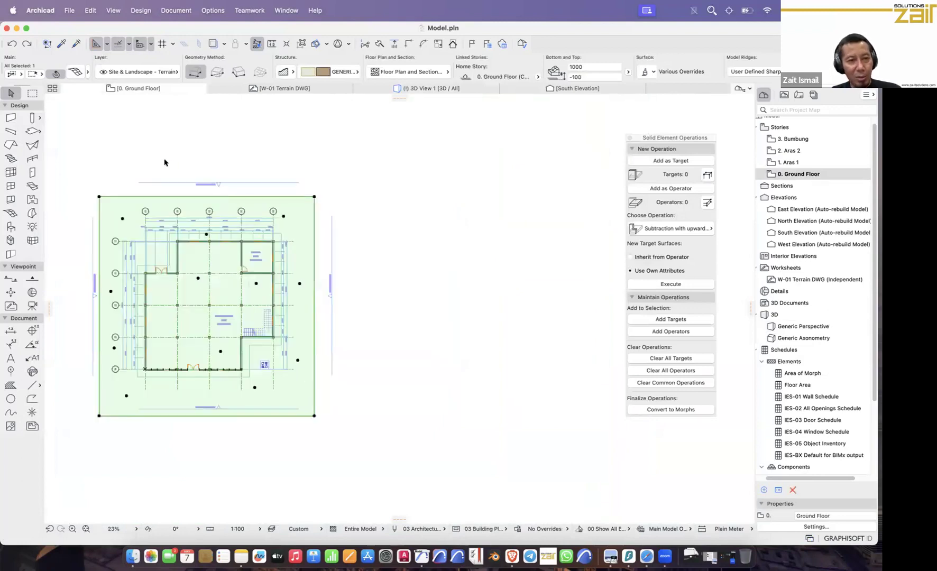
key(Escape)
click(314, 214)
key(Escape)
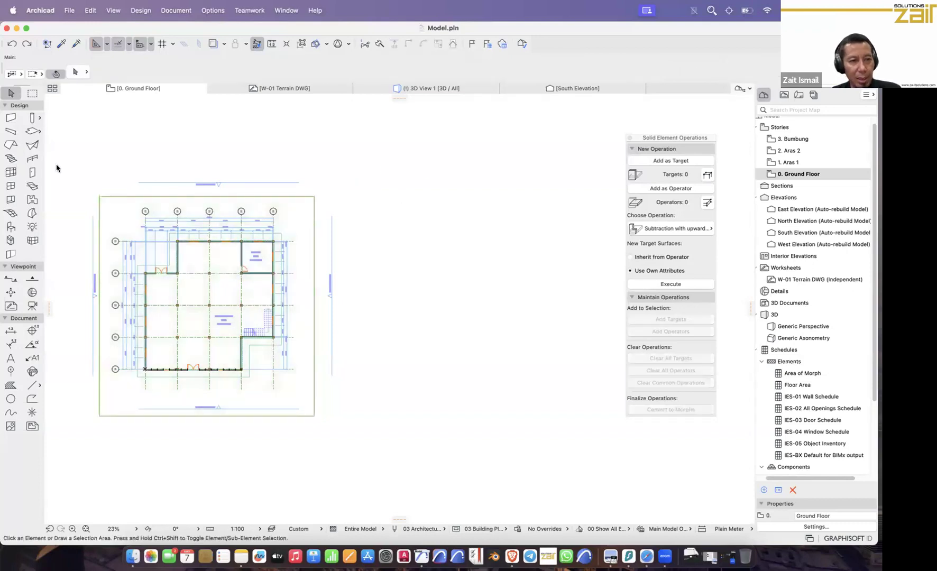
Step: Draw a second mesh with the rectangular geometry method in the empty area east of the building site
click(9, 214)
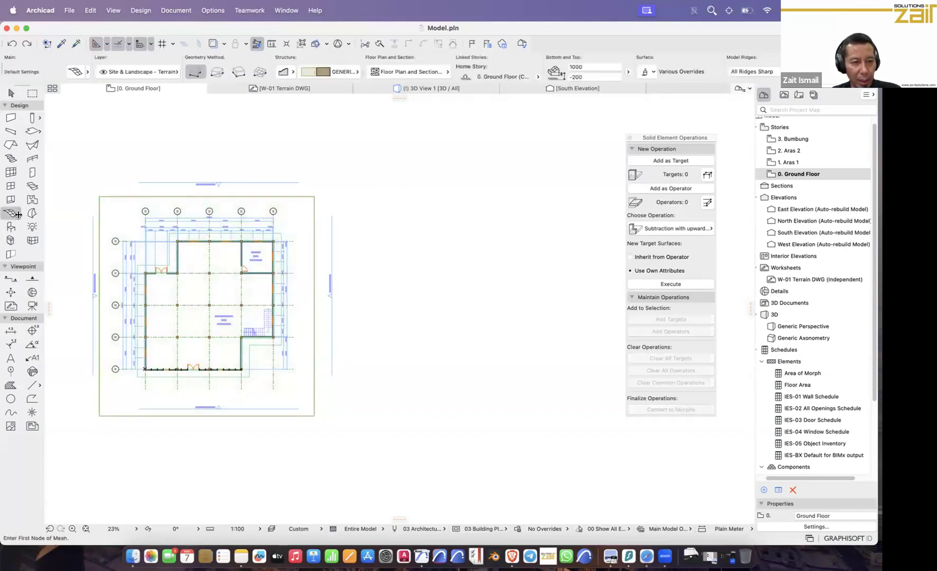
click(422, 416)
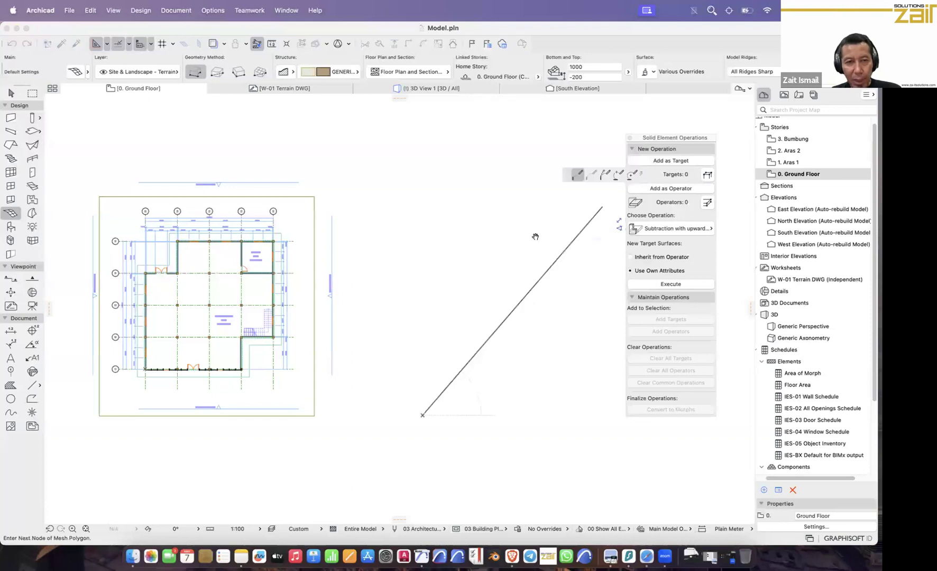
middle_drag(535, 236, 428, 237)
click(217, 72)
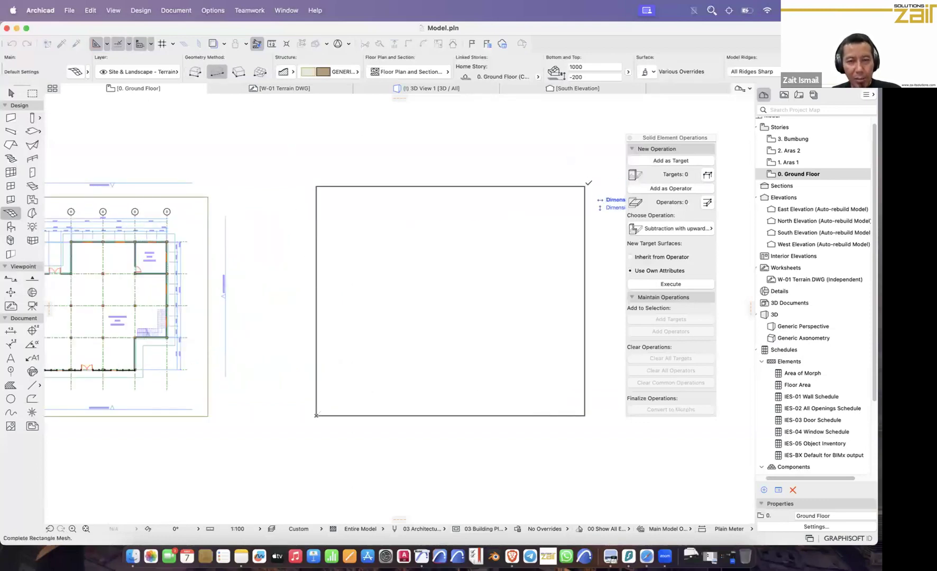
click(4, 94)
Step: Turn off the cover fill of the new rectangular mesh in its selection settings
click(398, 257)
click(78, 73)
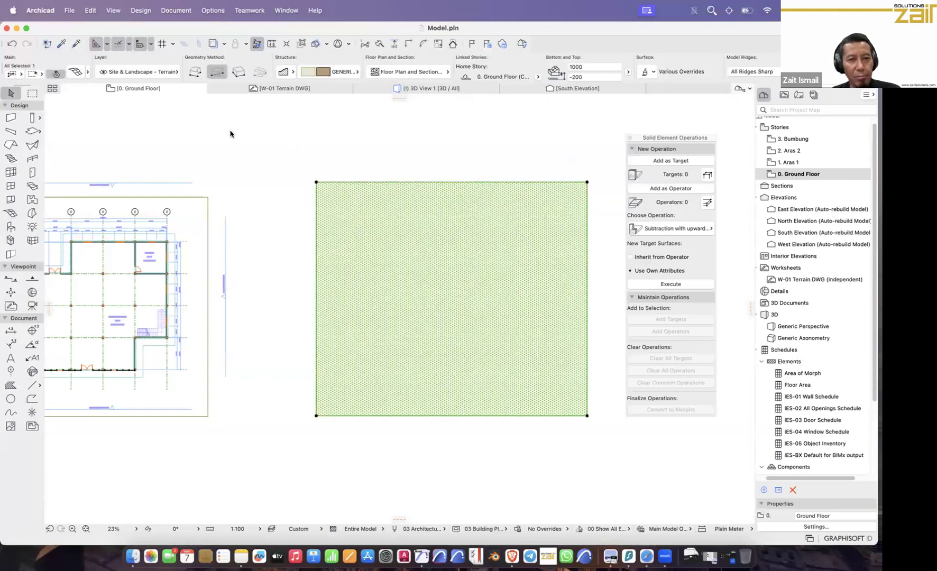
scroll(551, 228, down, 5)
click(493, 194)
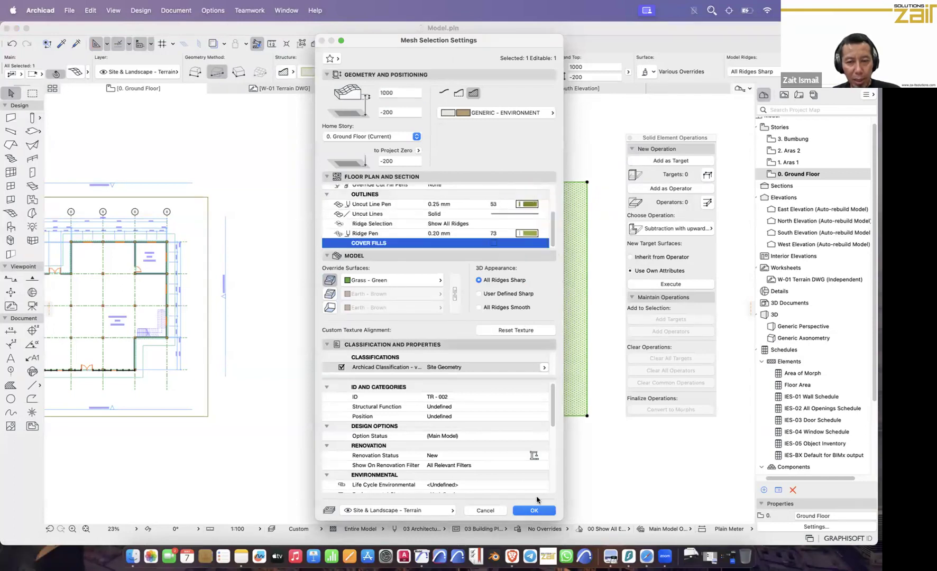
key(Return)
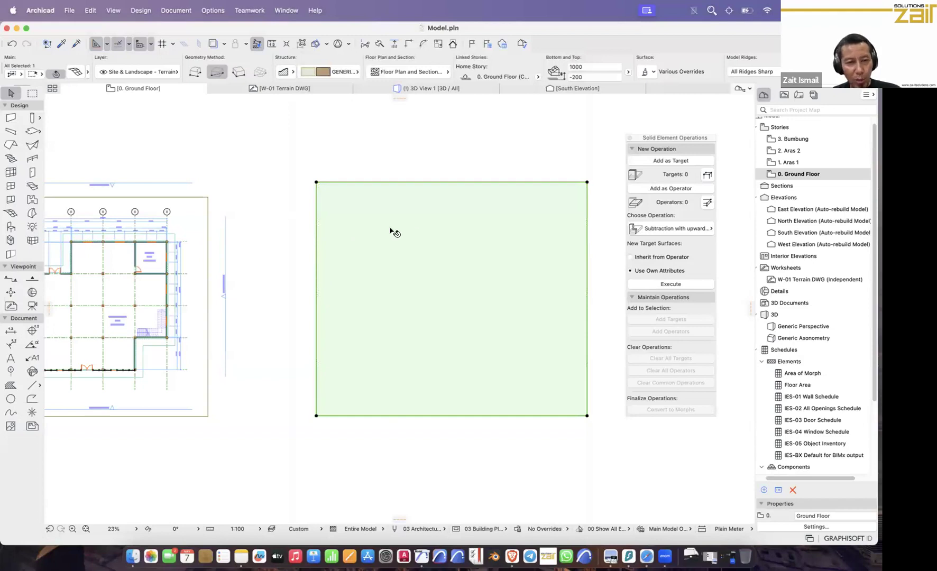
Step: Draw an open spline as the outer contour, arching across the upper part of the rectangular mesh and past both side edges
click(284, 313)
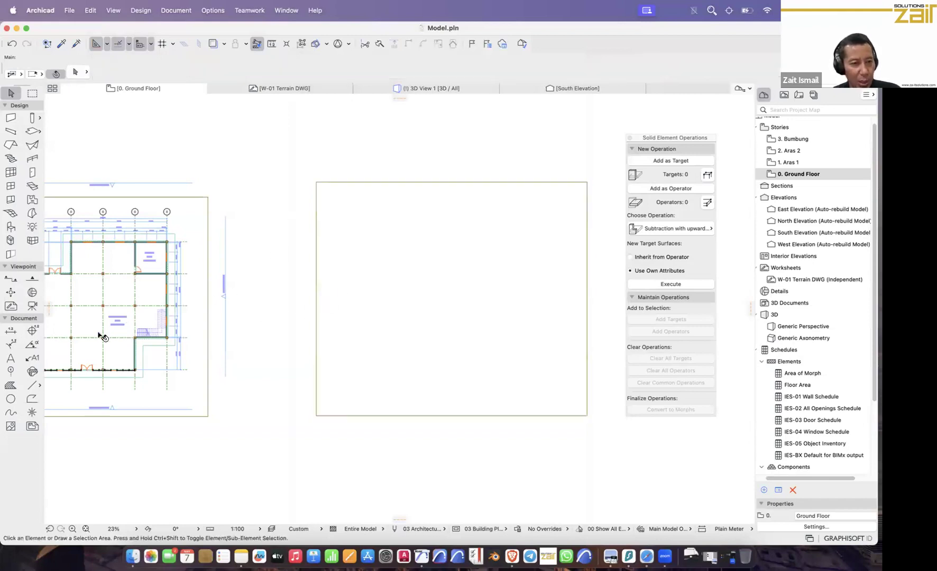
click(11, 412)
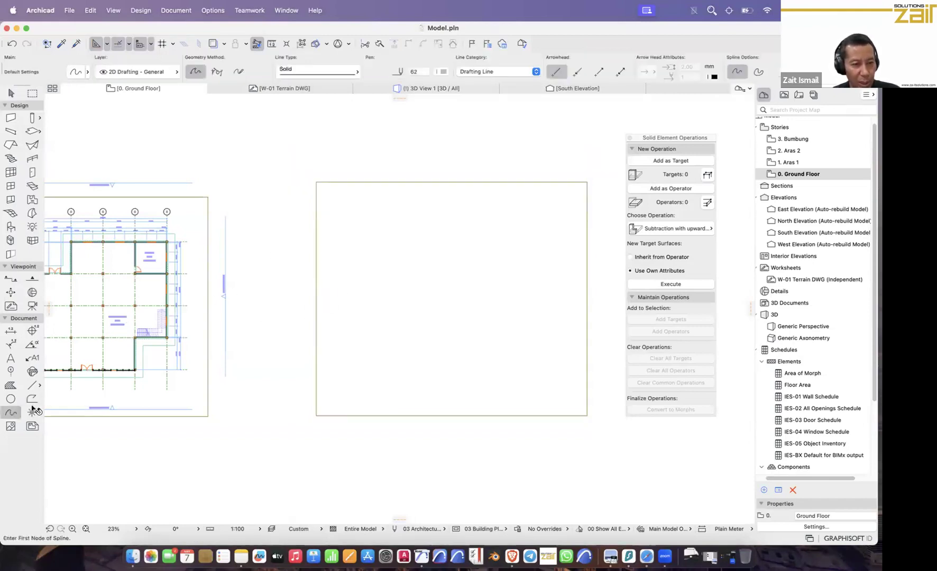
click(300, 365)
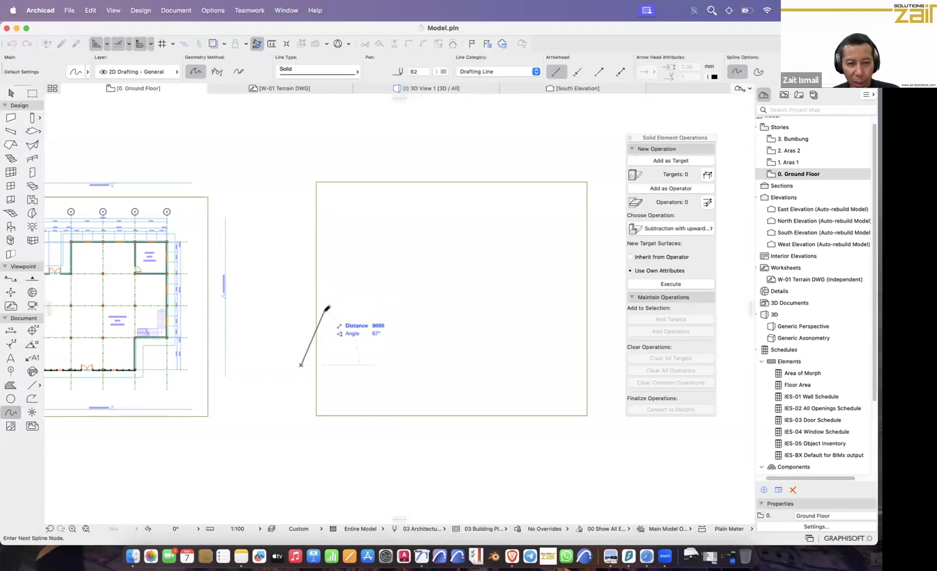
click(390, 243)
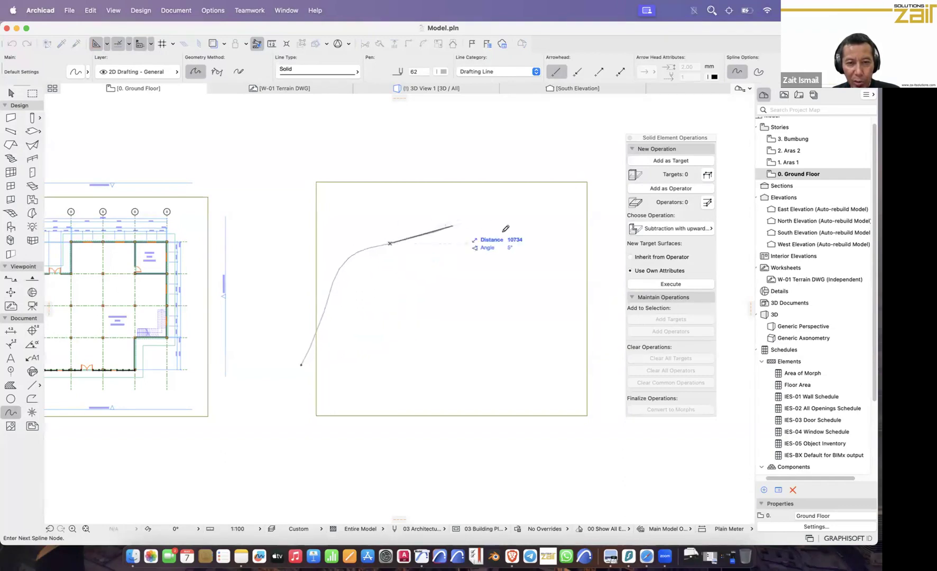
click(456, 219)
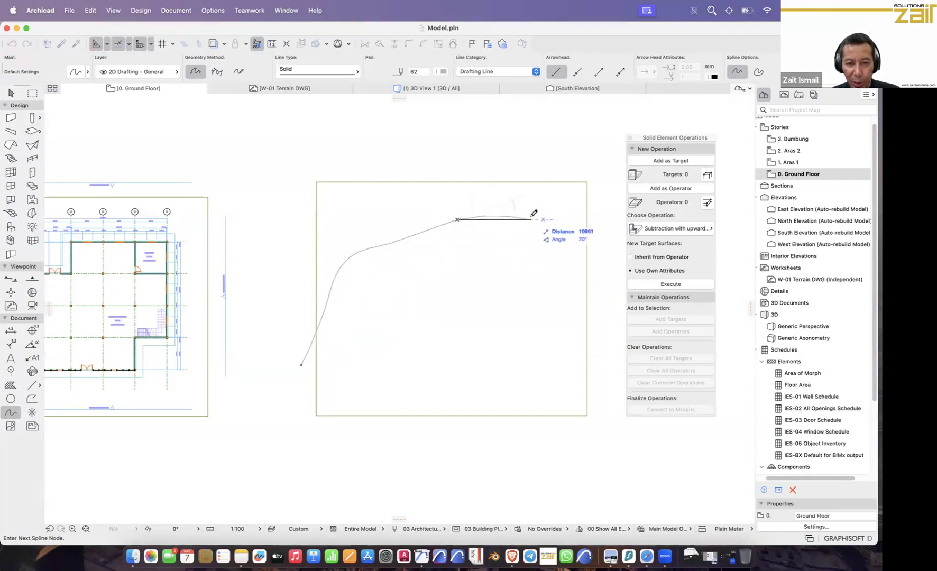
click(579, 239)
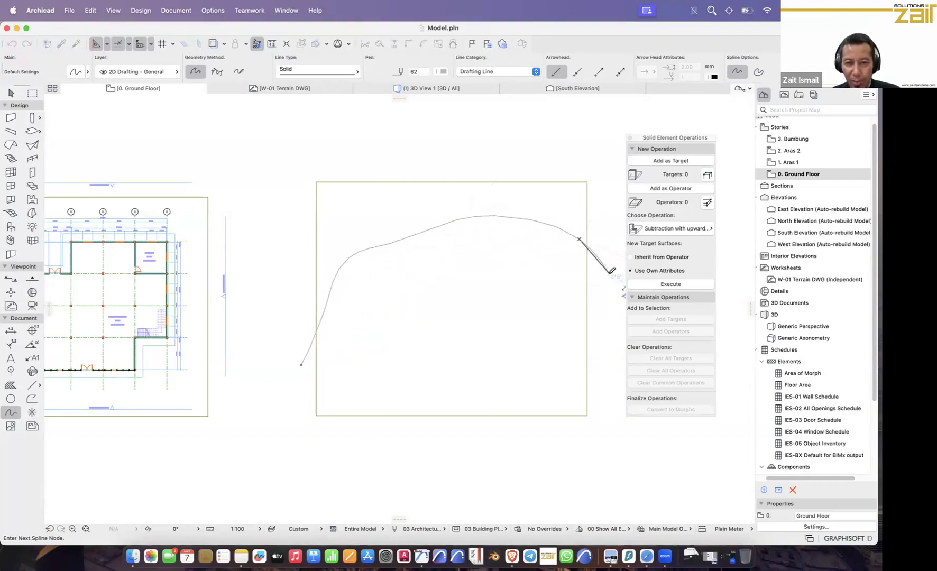
double_click(612, 272)
Step: Draw a second open spline contour below the first, from the mesh's lower-left corner to beyond its right edge
click(313, 417)
click(360, 338)
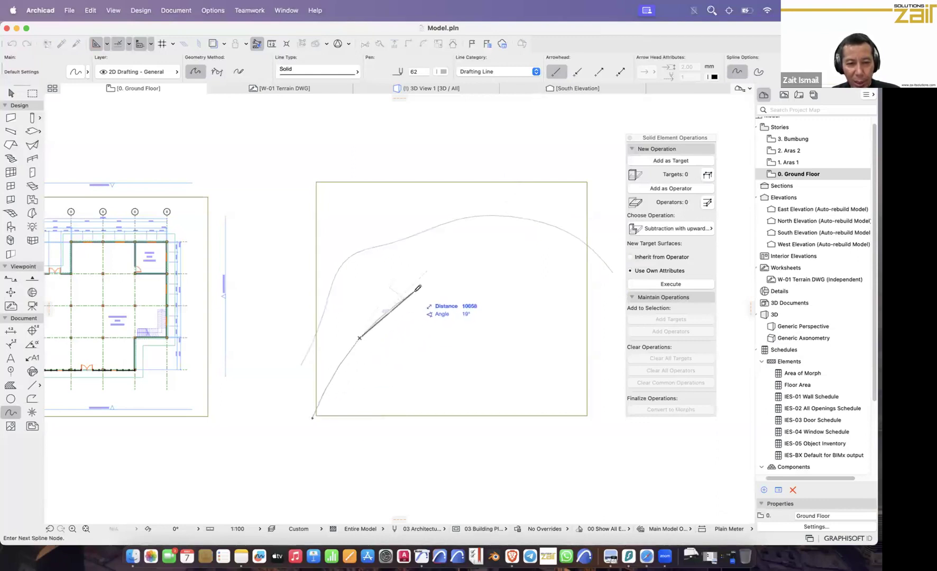
click(524, 275)
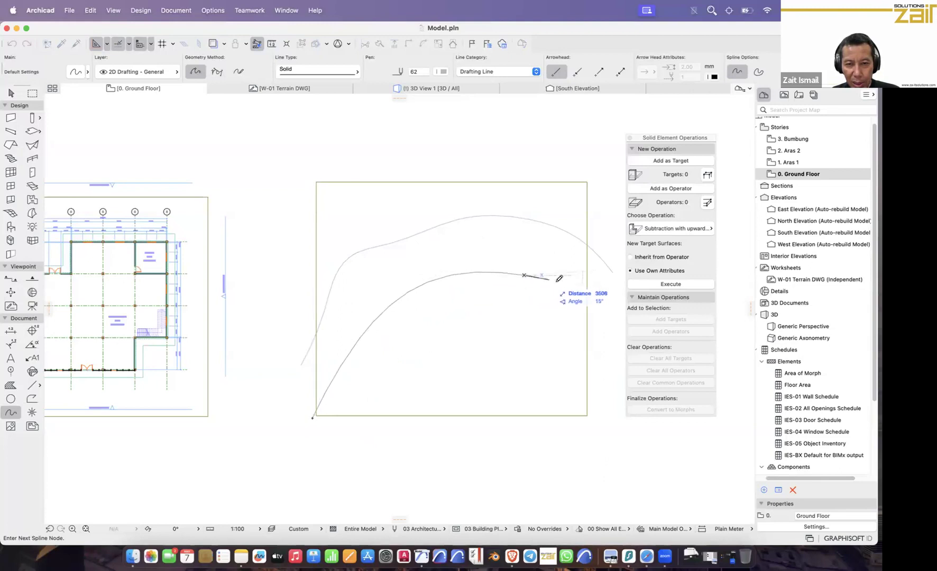
click(609, 319)
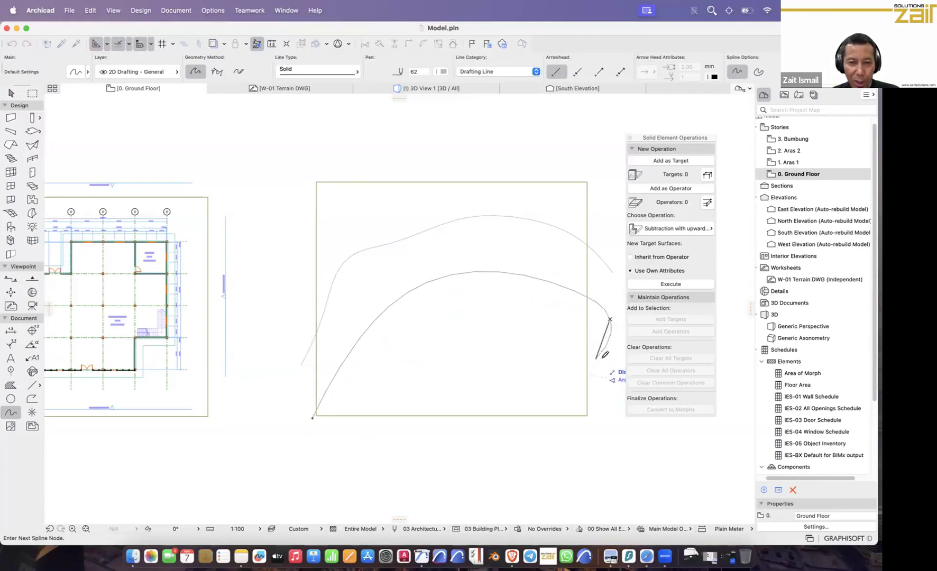
click(612, 382)
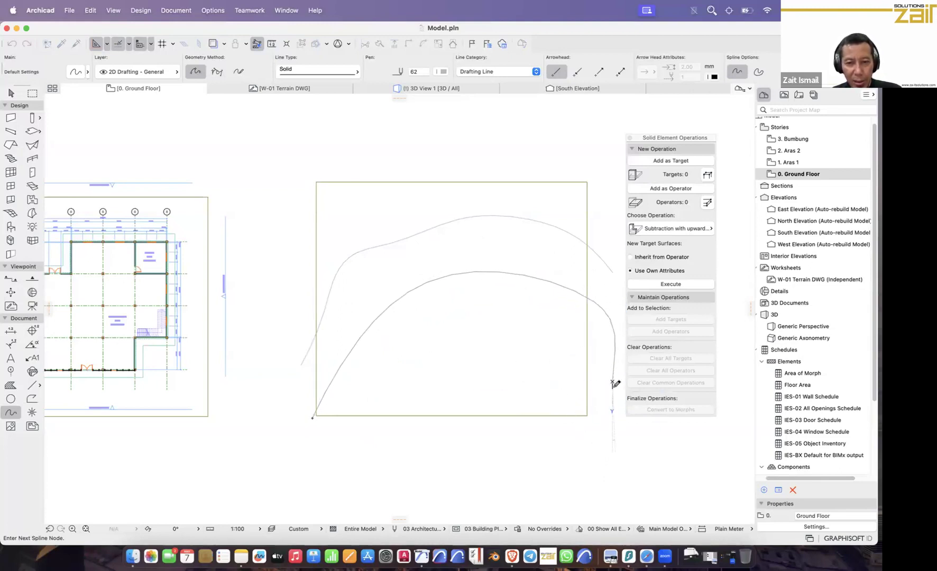
key(Return)
Step: Draw a closed, oval-like spline as the innermost contour inside the lower part of the rectangular mesh
click(380, 402)
click(561, 313)
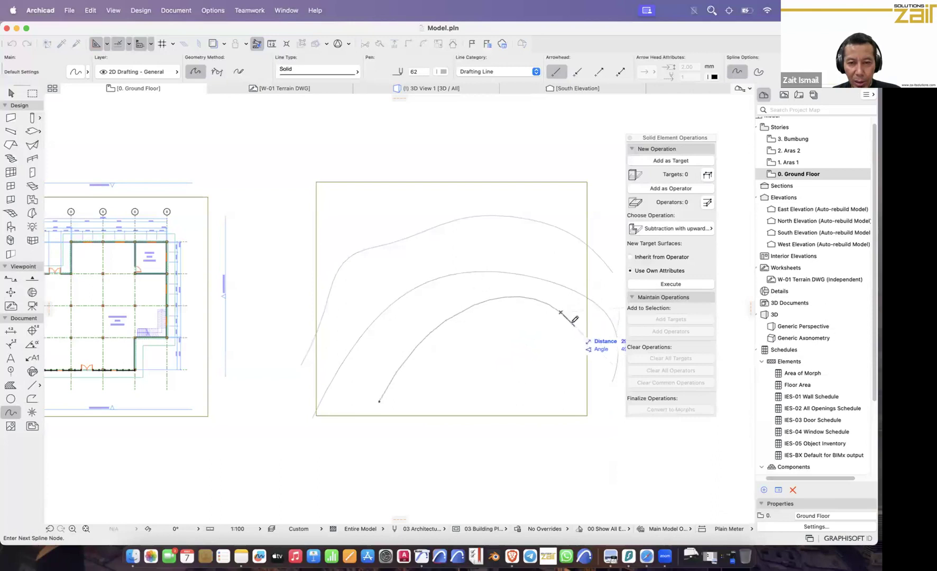
click(576, 328)
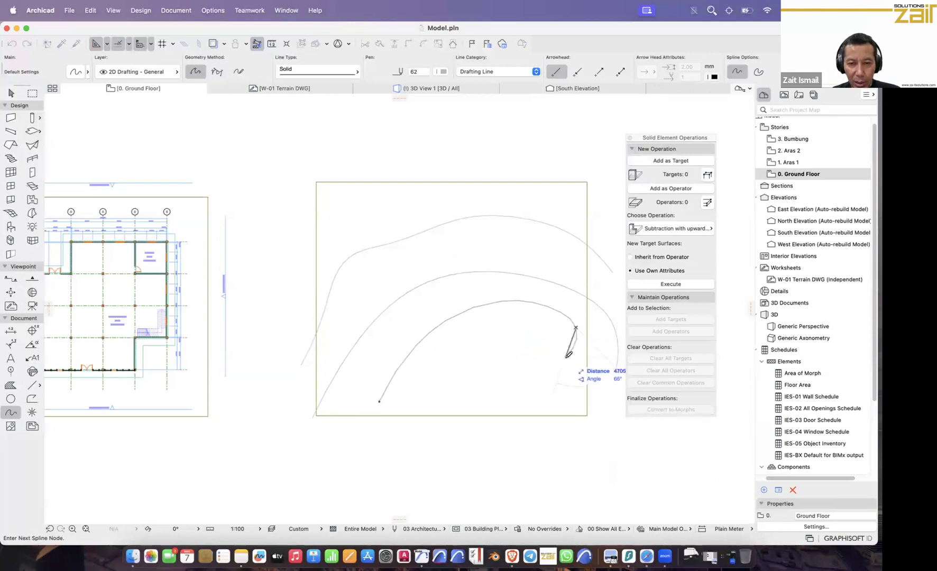
click(483, 395)
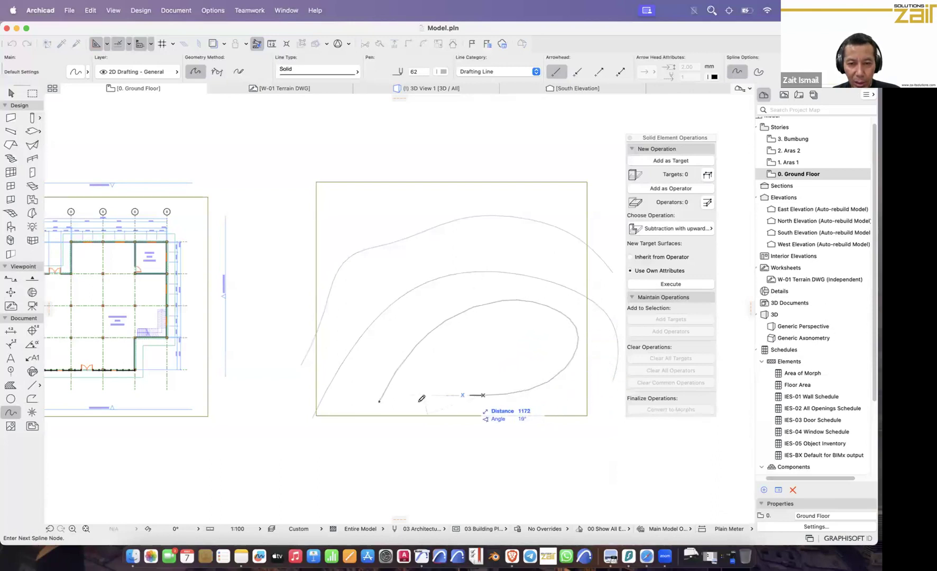
click(379, 401)
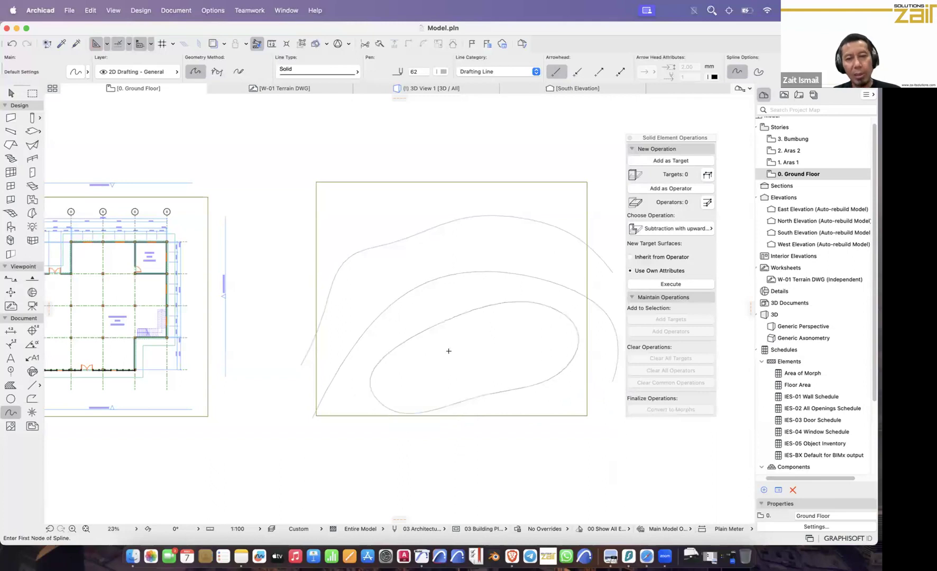
scroll(449, 351, down, 5)
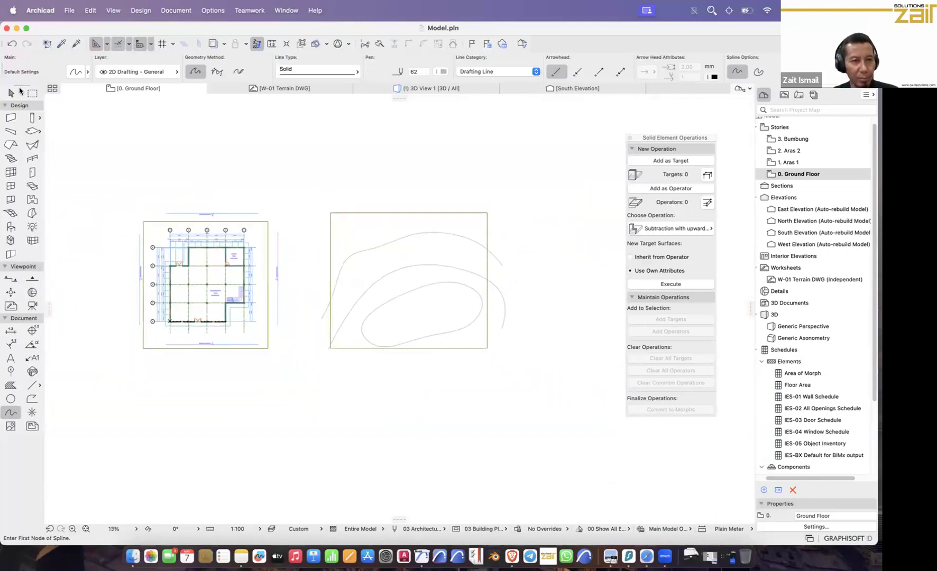
Step: Move the lower edge of the new rectangular mesh downward so it clears the closed inner spline
click(11, 92)
click(487, 212)
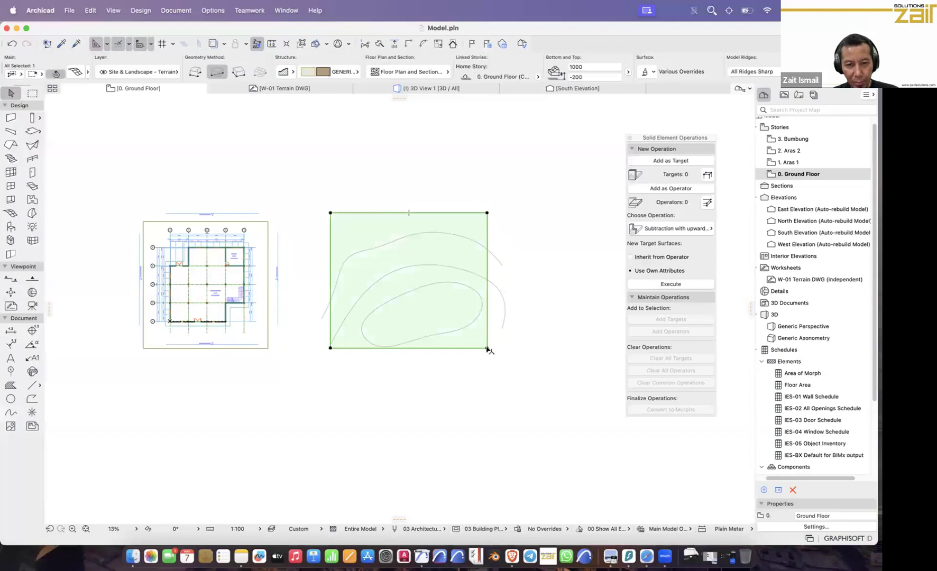
click(487, 348)
click(620, 177)
click(478, 360)
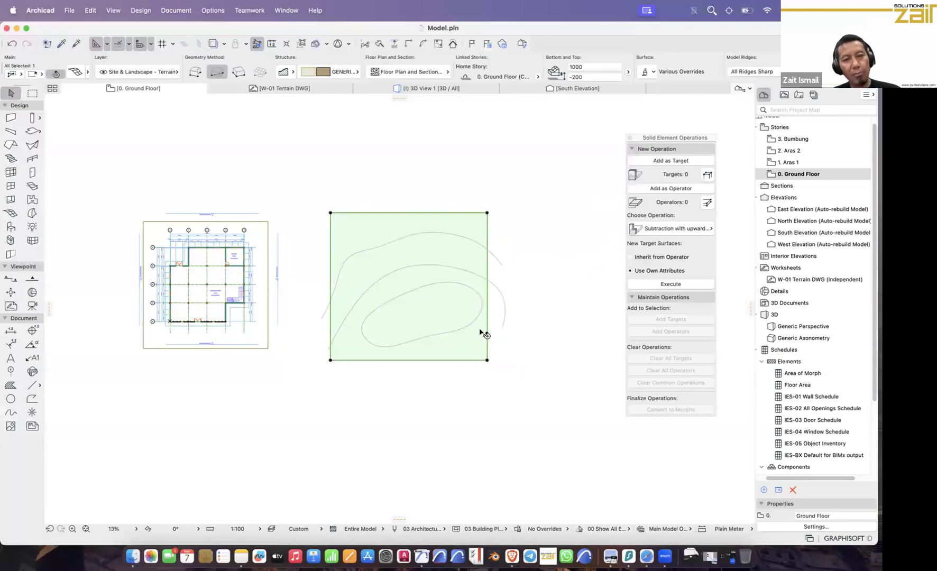
Step: Add the three spline contours to the rectangular mesh as new mesh points, using Fit to User Ridges for each
scroll(487, 324, up, 2)
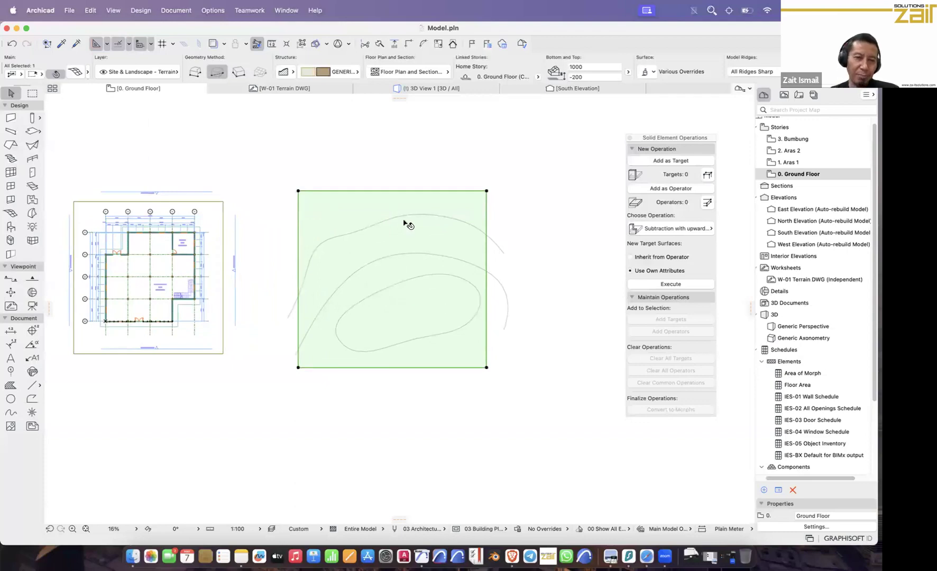
scroll(408, 225, up, 3)
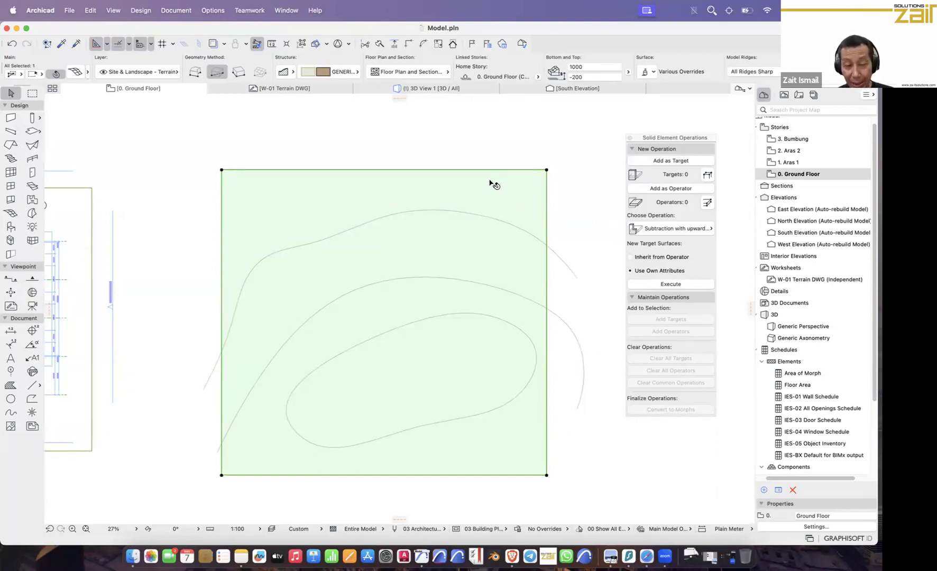
click(10, 214)
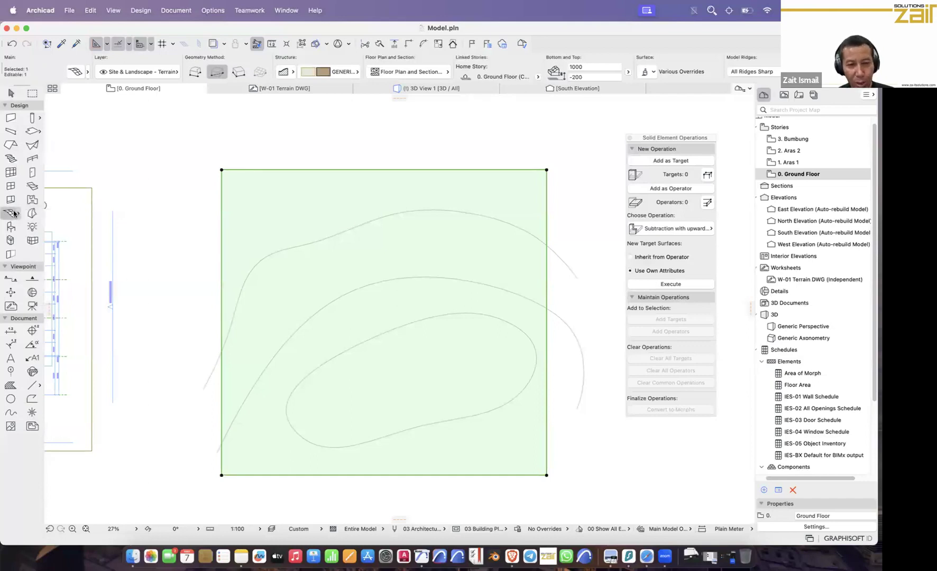
click(306, 246)
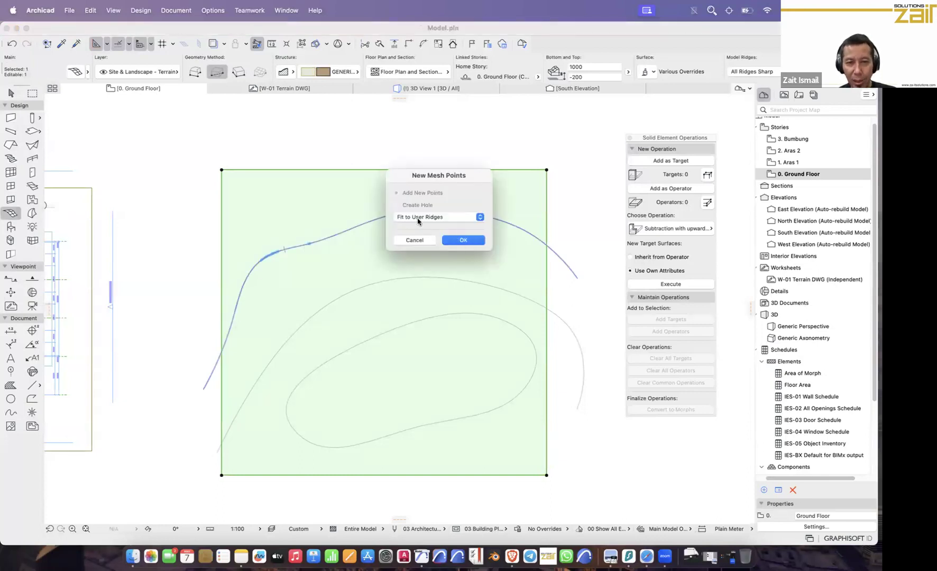
click(463, 241)
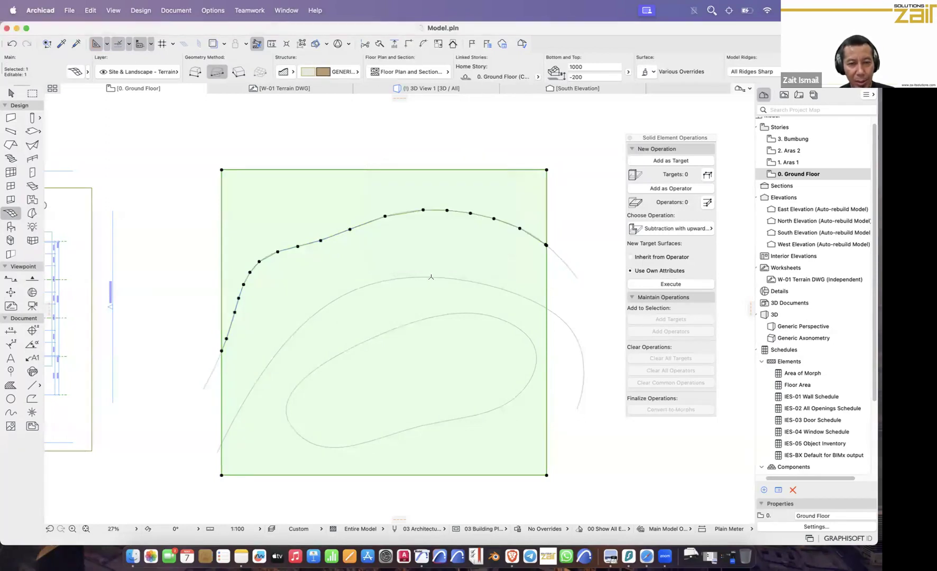
click(433, 278)
click(462, 241)
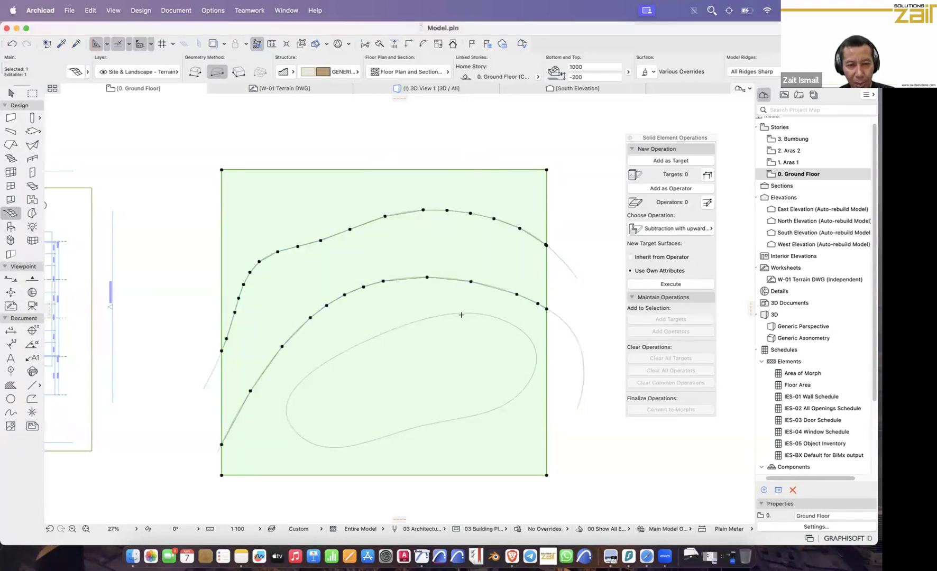
click(458, 315)
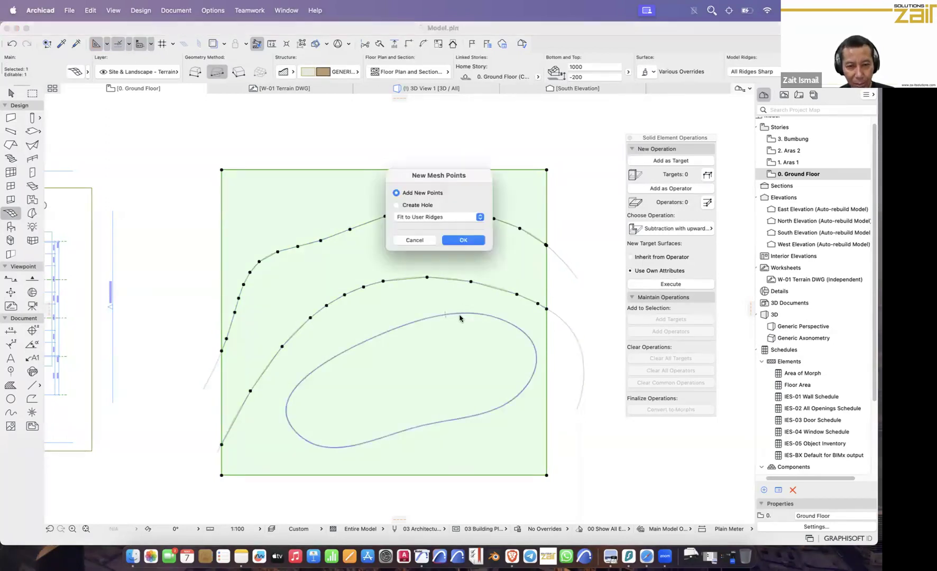
click(455, 242)
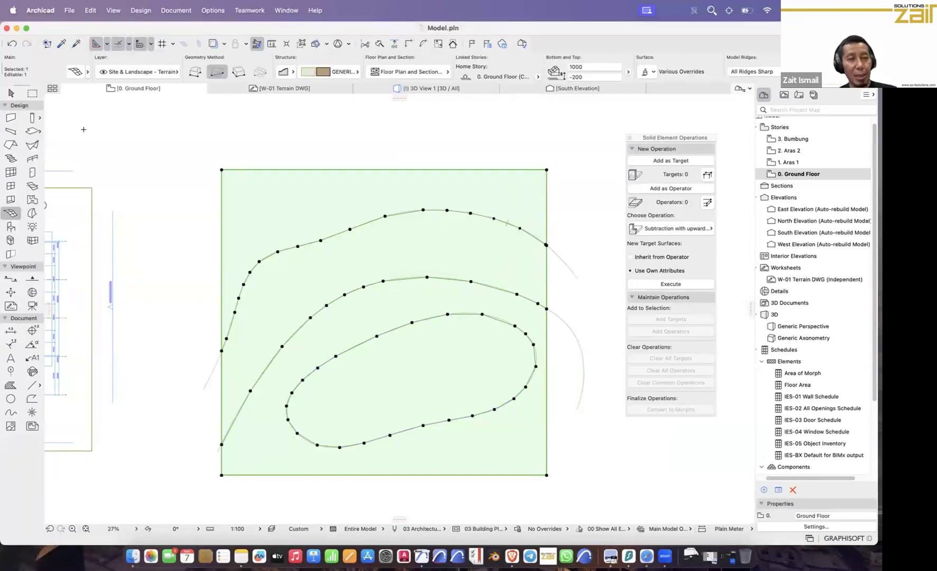
Step: Delete the three original drafting splines, keeping the contour ridges in the mesh
click(11, 93)
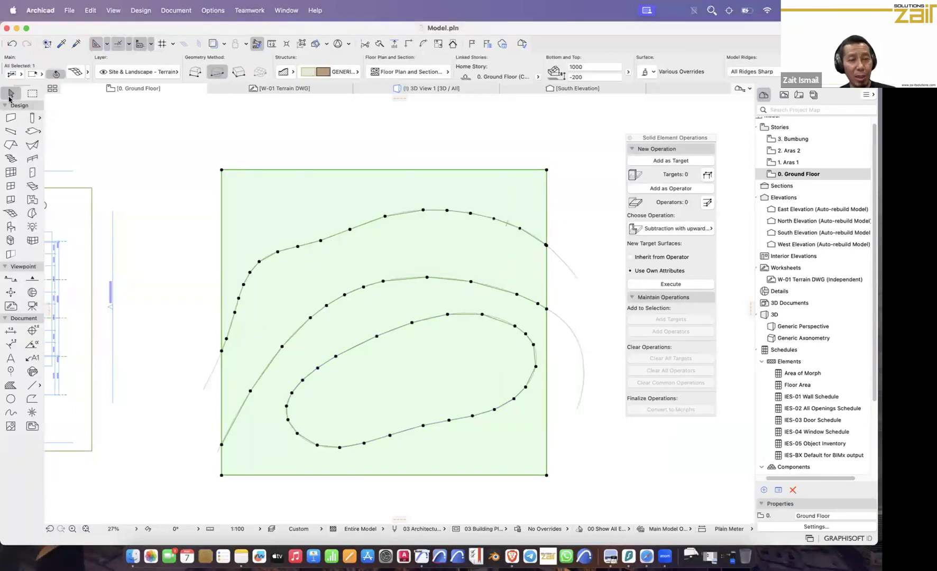
click(579, 277)
shift+click(585, 355)
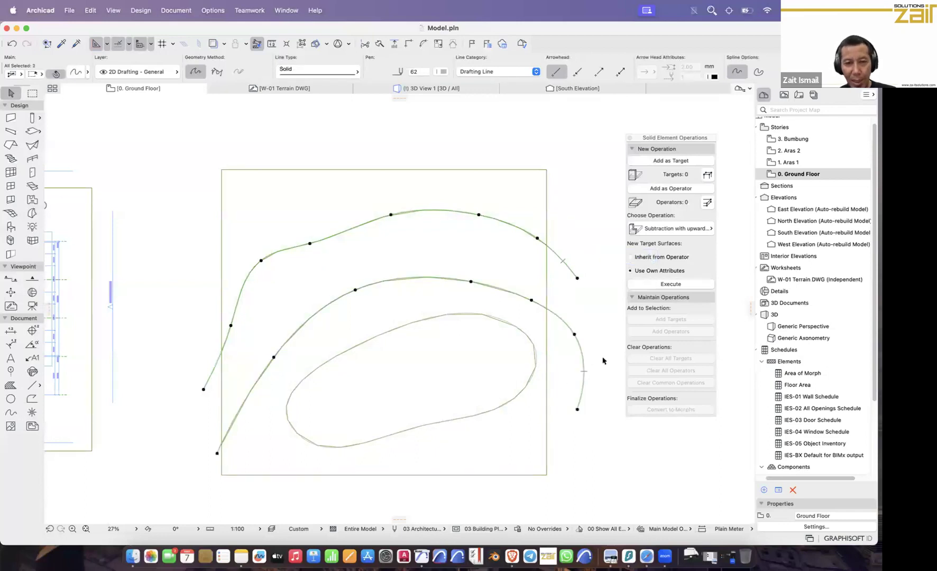
click(559, 371)
middle_drag(559, 371, 525, 368)
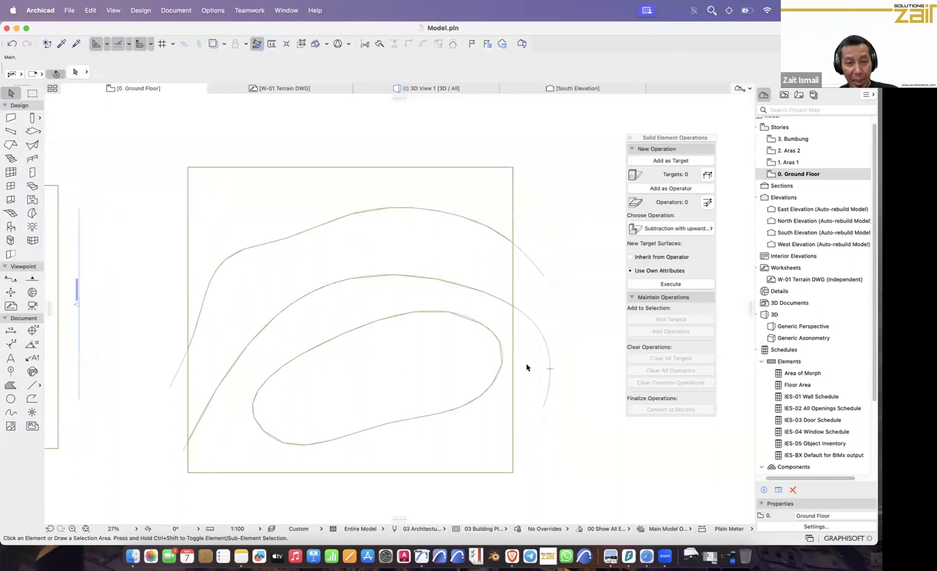
click(13, 412)
key(super+a)
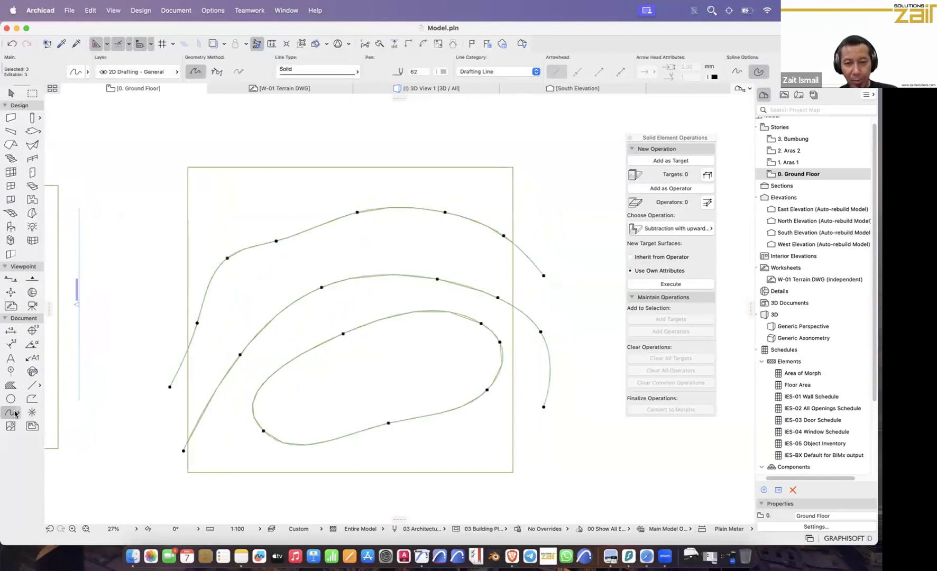
key(Escape)
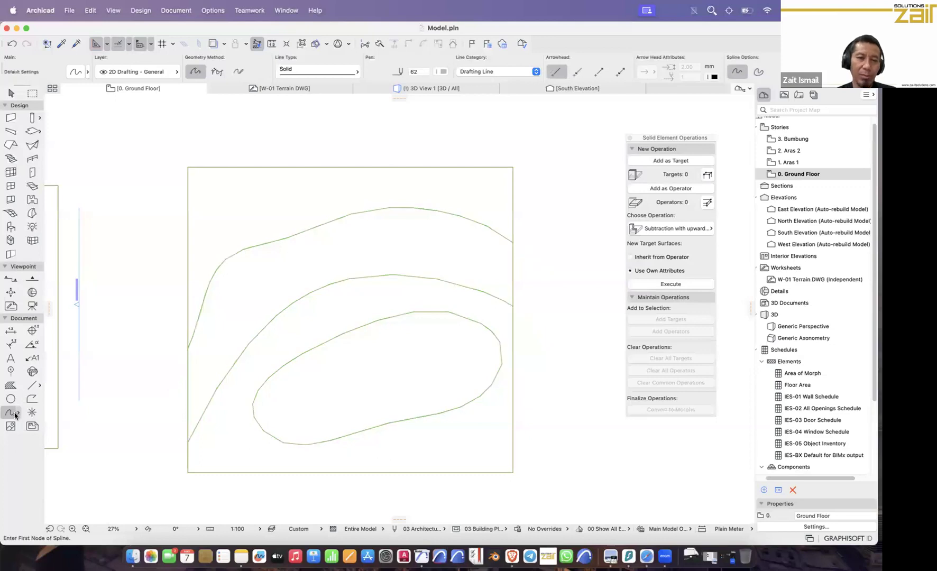
Step: Set the mesh point height of the outer contour to 500 relative to the mesh reference plane, applied to all its points
scroll(494, 332, left, 3)
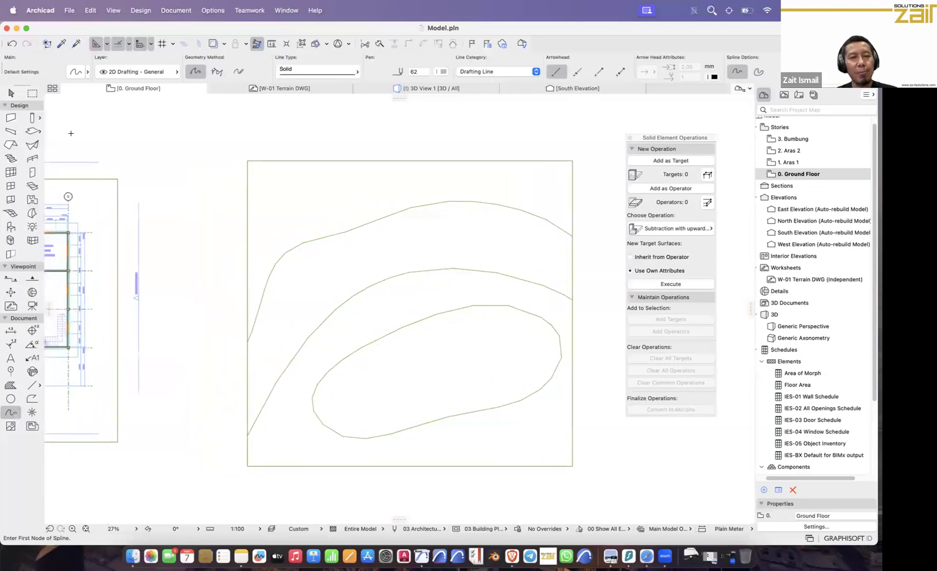
click(11, 93)
click(421, 192)
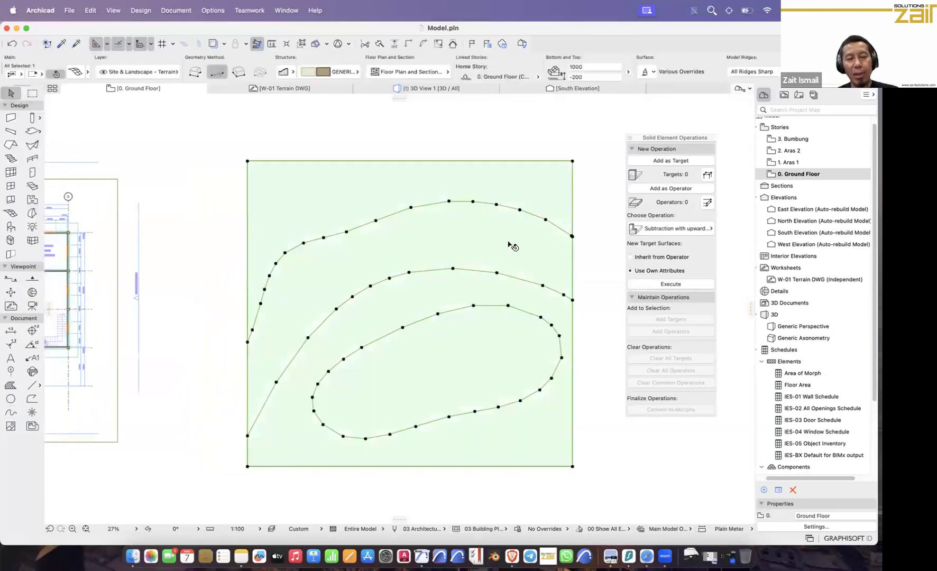
scroll(508, 398, up, 2)
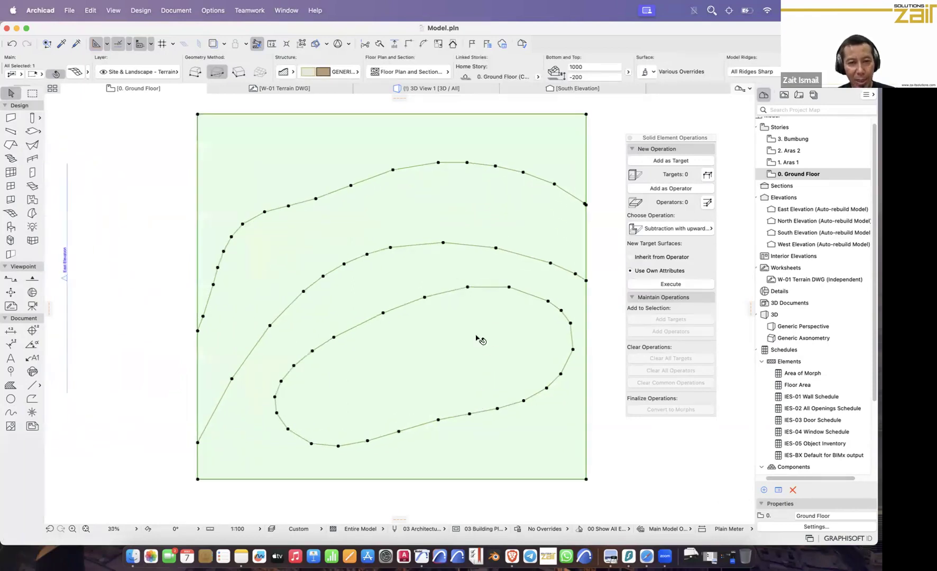
scroll(425, 268, up, 2)
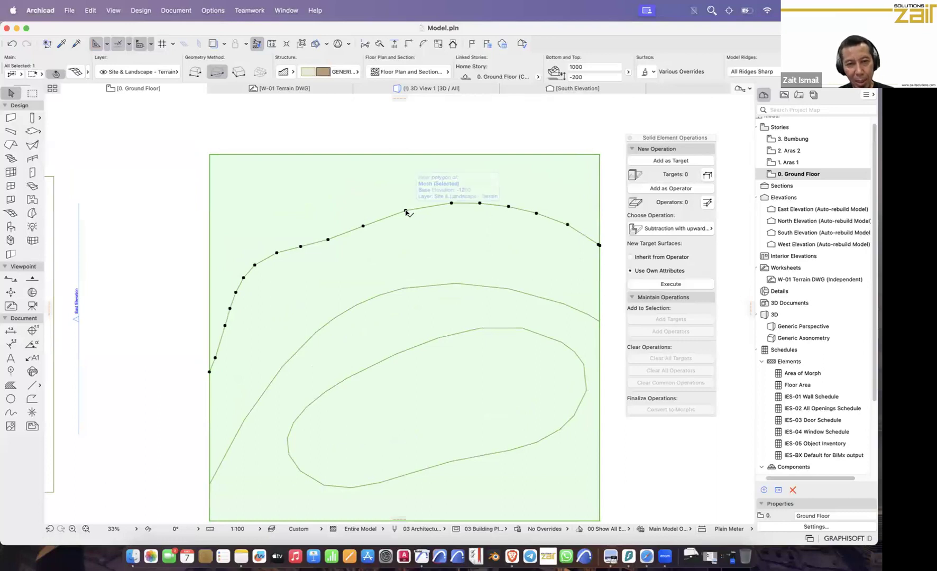
click(406, 212)
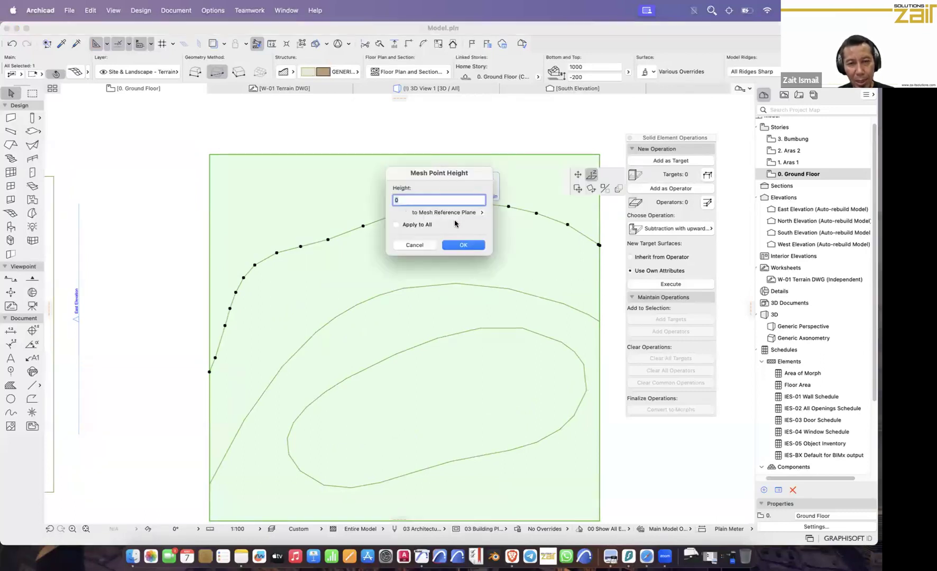
click(415, 227)
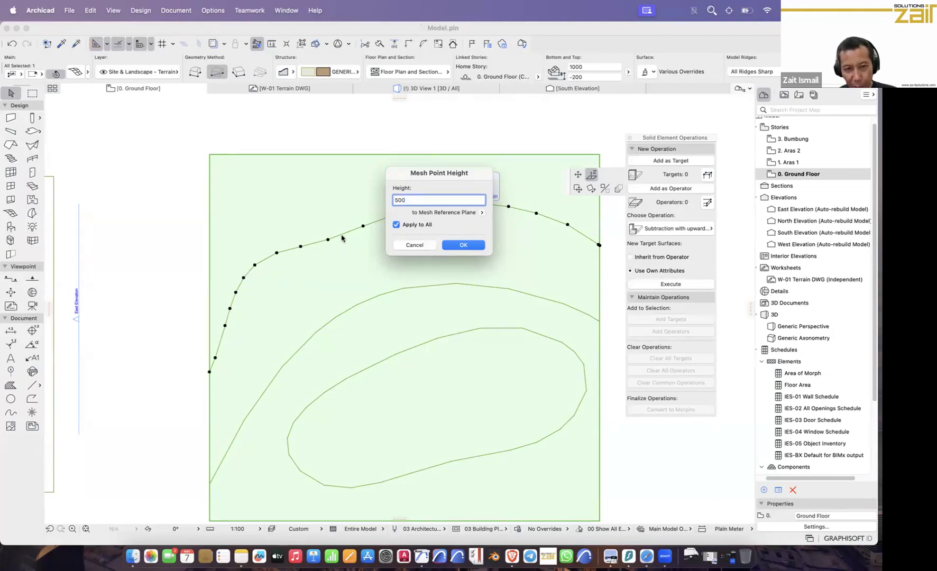
click(416, 228)
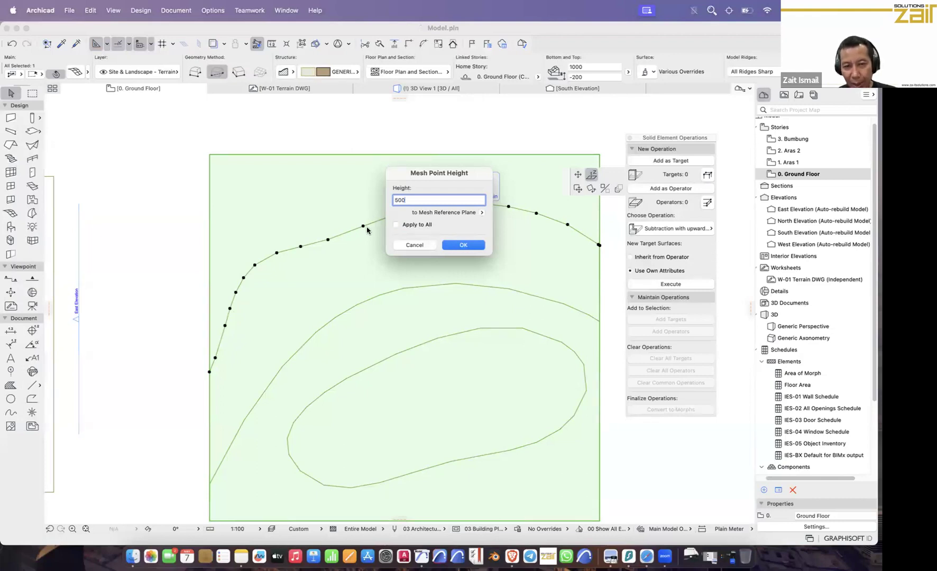
click(415, 228)
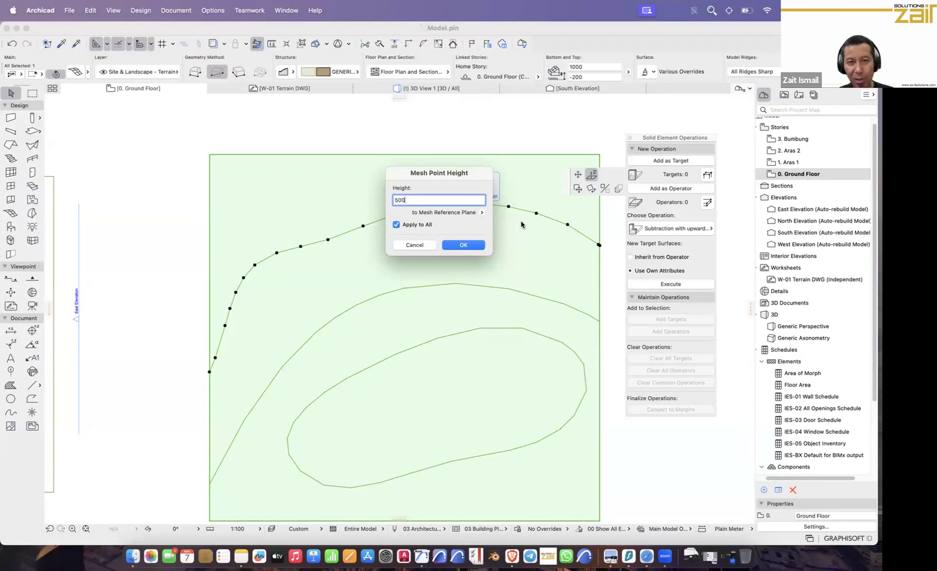
click(464, 245)
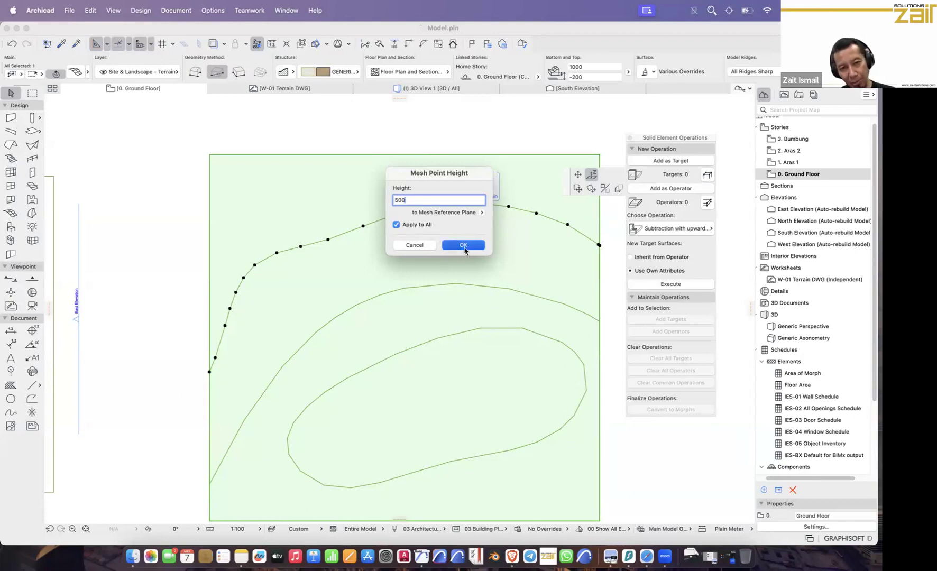
Step: Set all points of the middle contour to a height of 1000 and those of the closed inner contour to 2000
click(457, 284)
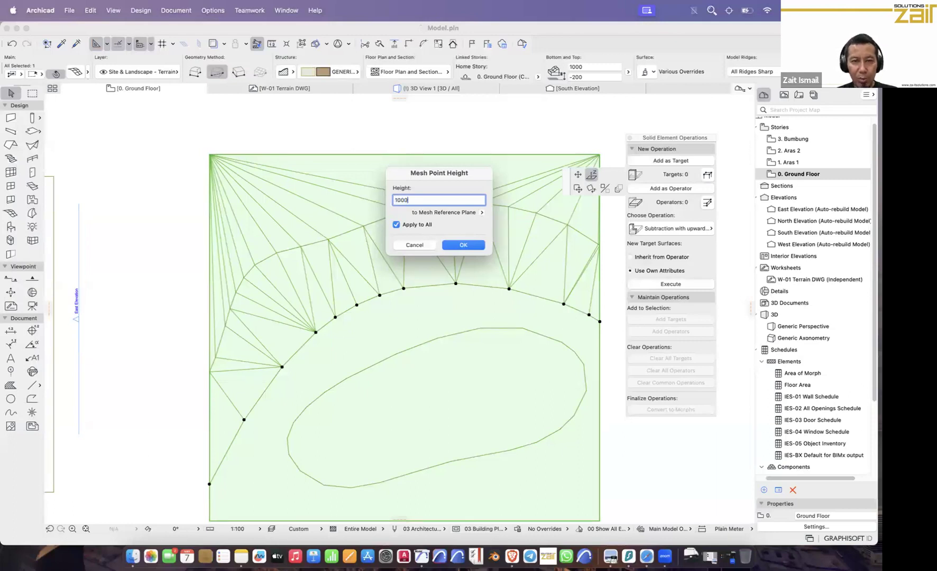
click(463, 244)
scroll(441, 254, down, 3)
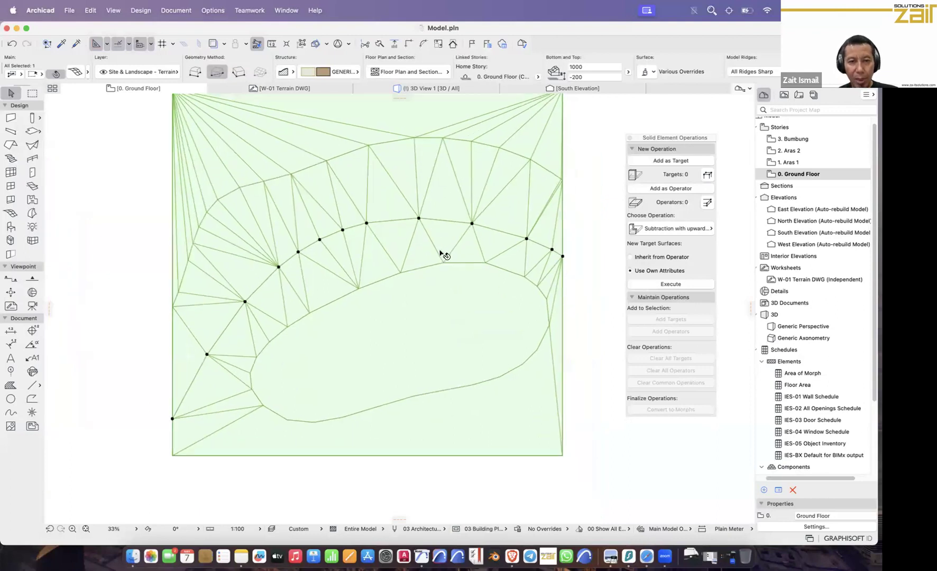
scroll(440, 253, down, 2)
click(436, 246)
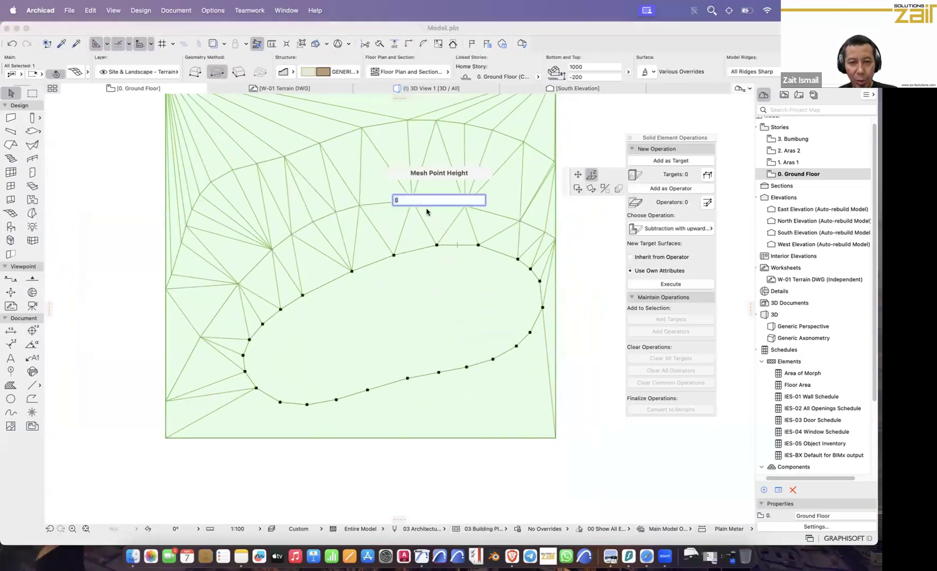
text(2000)
click(455, 246)
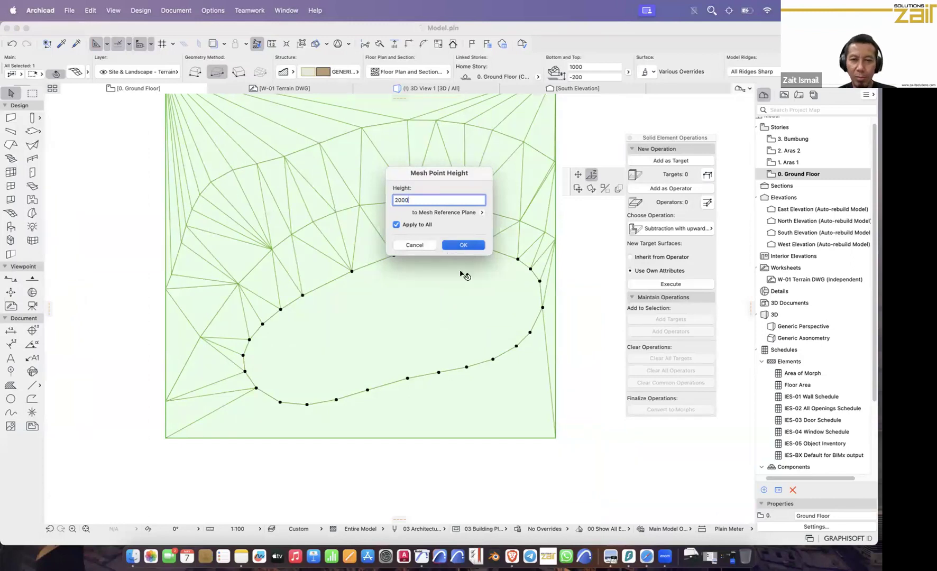
Step: Switch to the 3D view and examine the contoured mesh beside the building
scroll(489, 333, down, 5)
middle_drag(387, 312, 372, 310)
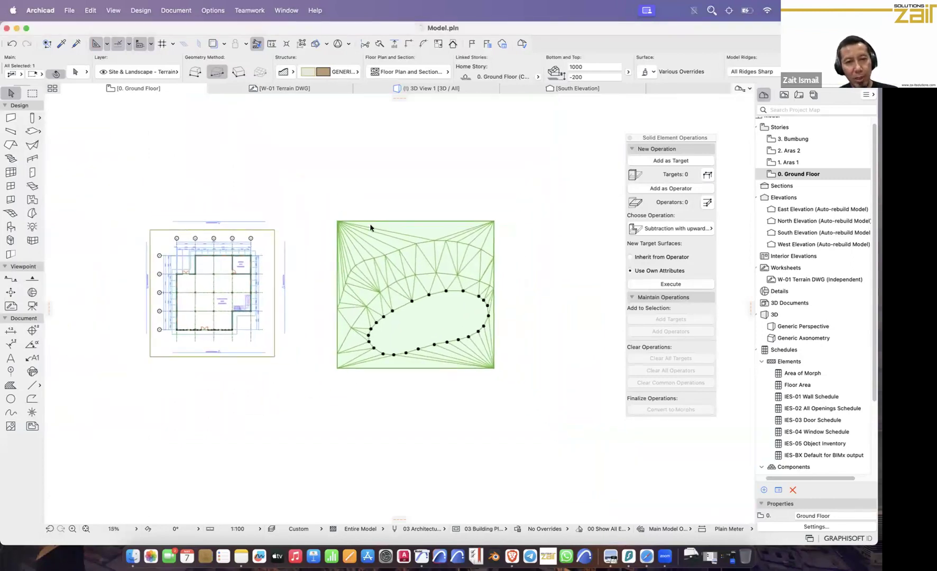
click(400, 93)
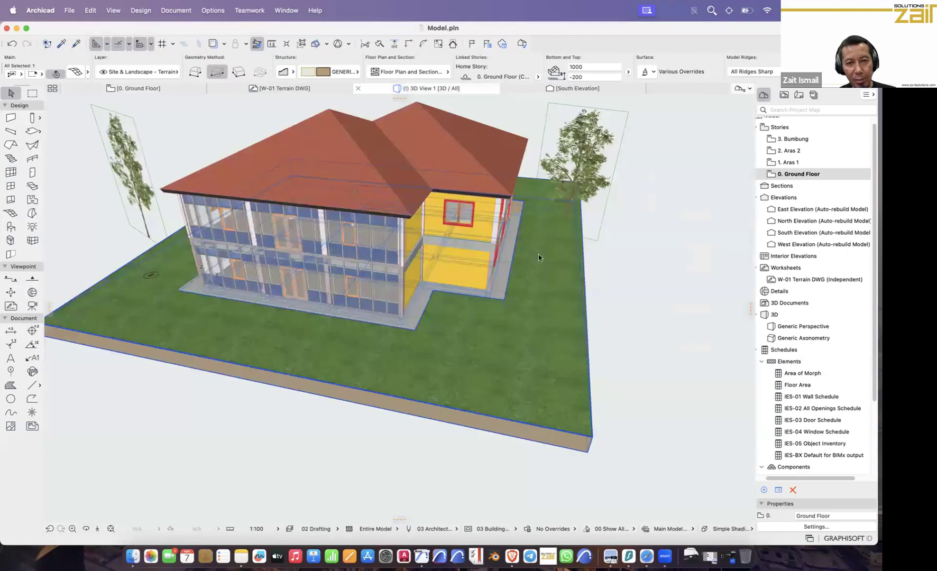
click(614, 270)
middle_drag(444, 259, 385, 319)
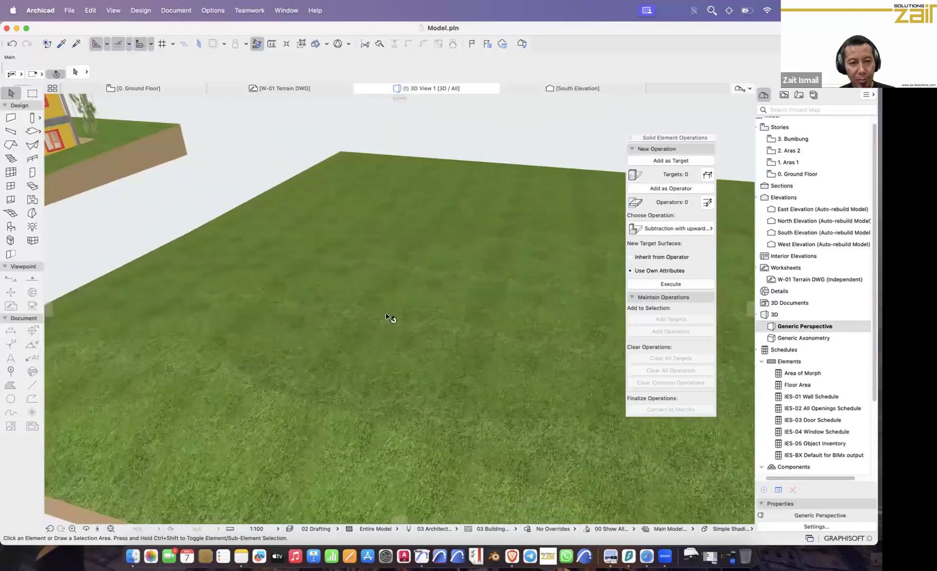
shift+middle_drag(488, 333, 339, 287)
Step: Set the contoured mesh's 3D appearance to User Defined Sharp ridges and check its surface in 3D
click(338, 288)
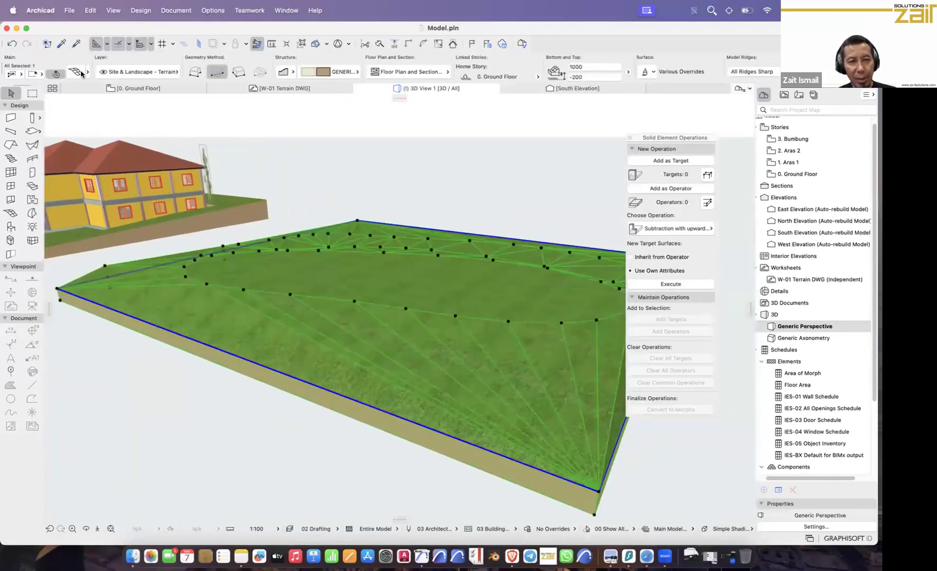
key(super+t)
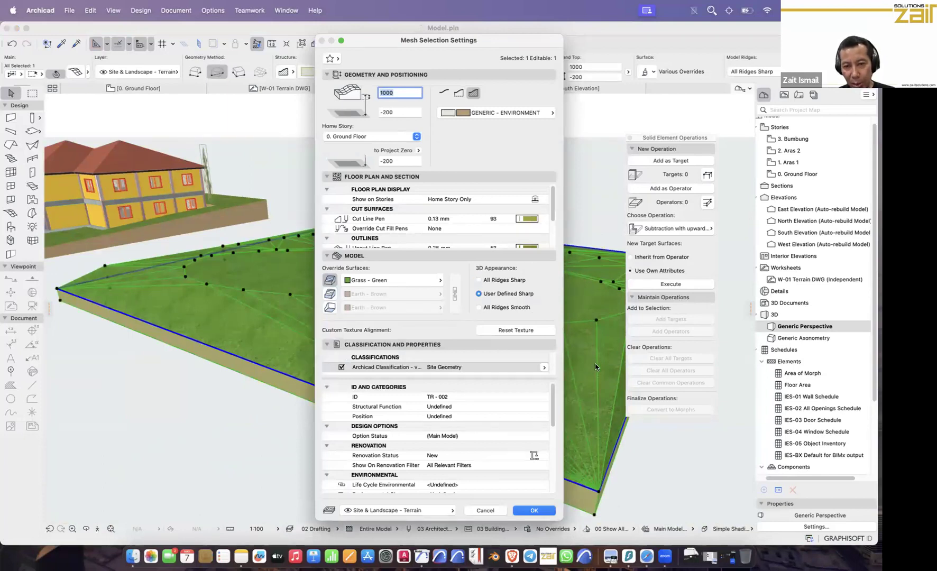
scroll(460, 232, down, 3)
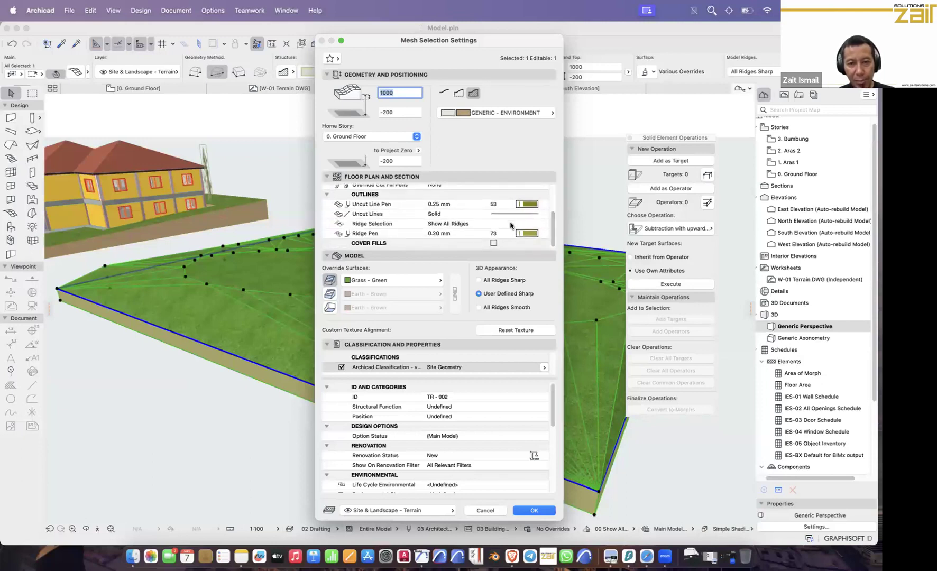
click(514, 223)
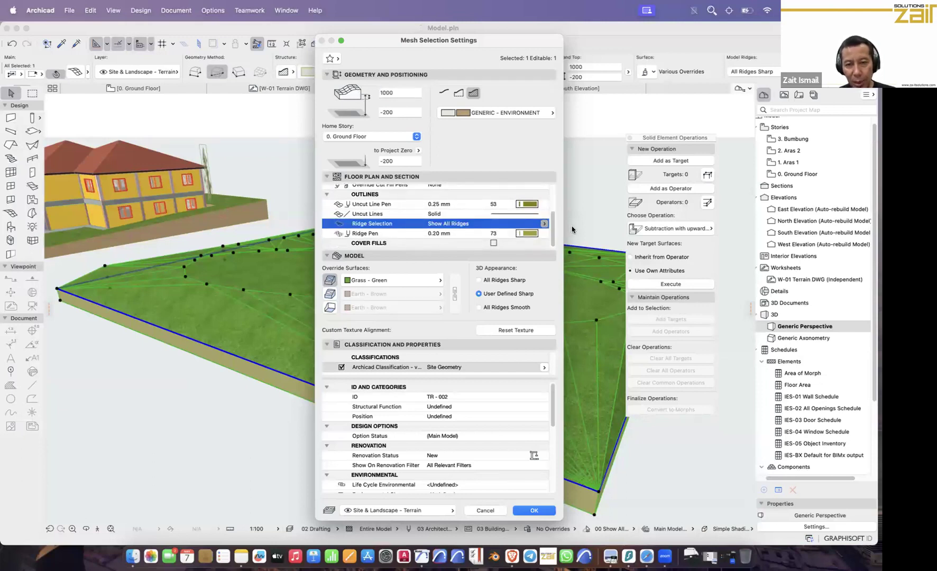
click(534, 510)
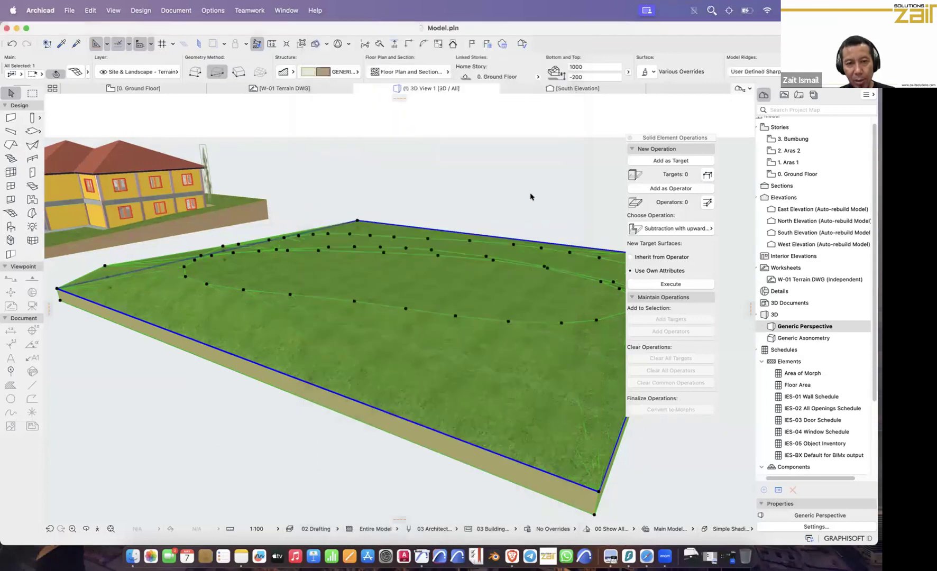
click(534, 195)
shift+middle_drag(466, 289, 468, 252)
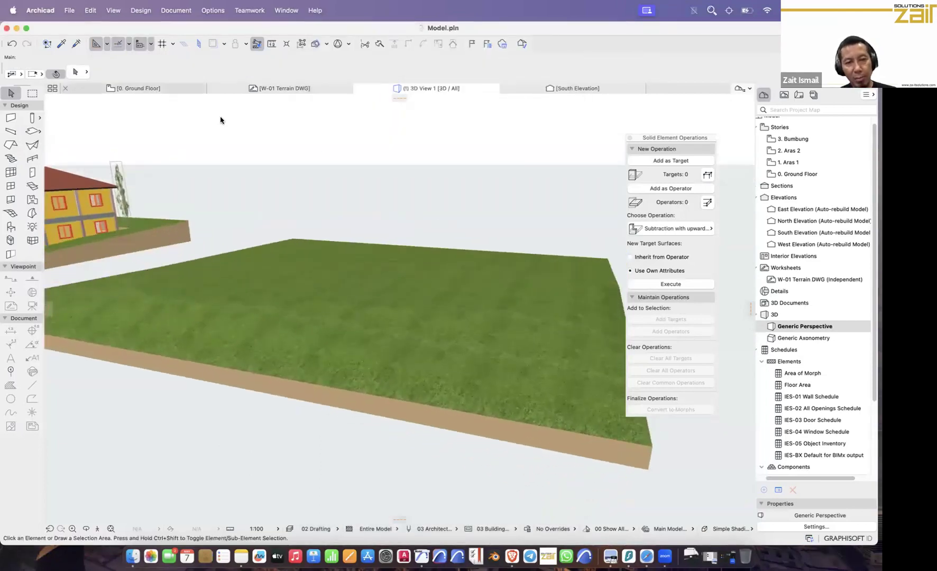
Step: On the ground floor plan, set all points of the mesh's closed inner contour to a height of 3000
click(166, 89)
scroll(412, 320, down, 5)
click(340, 302)
scroll(341, 302, up, 4)
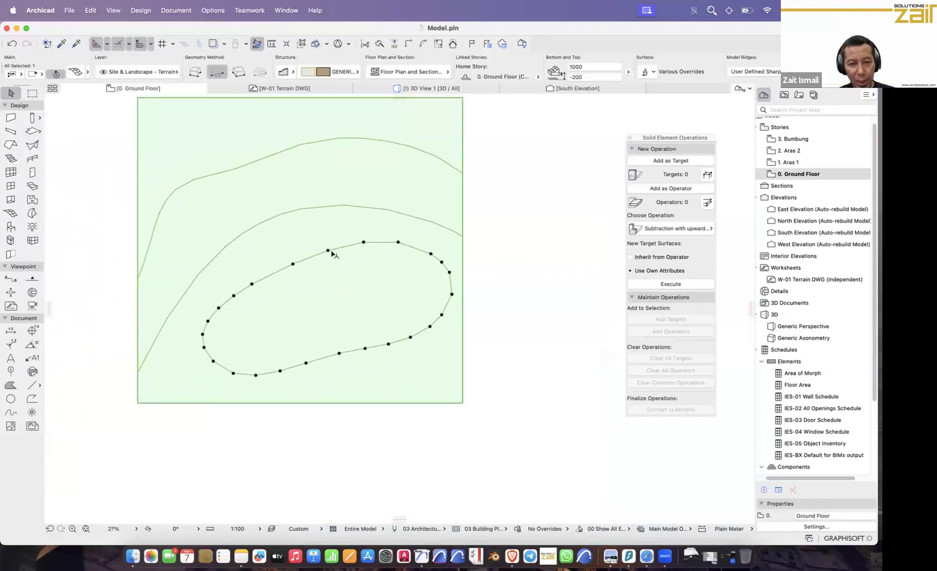
click(328, 251)
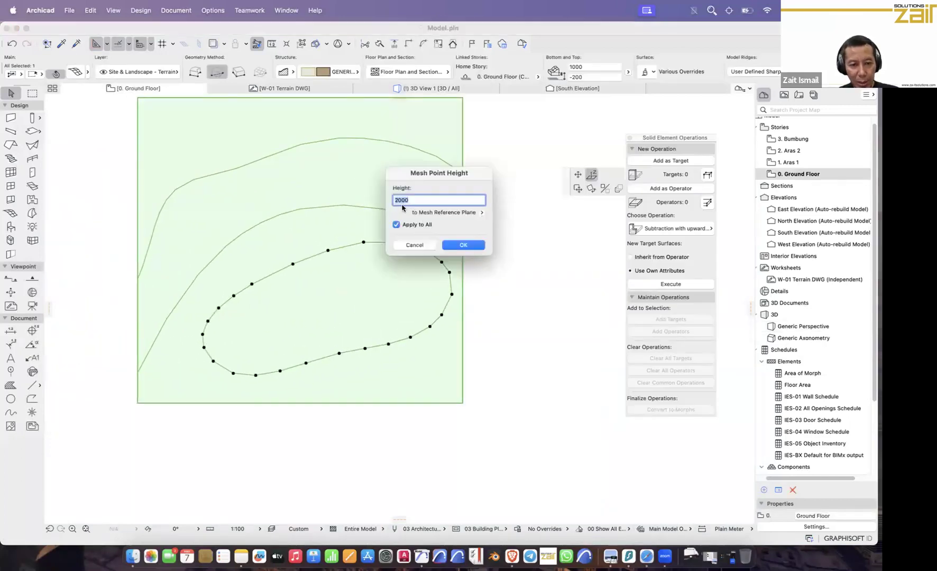
text(3000)
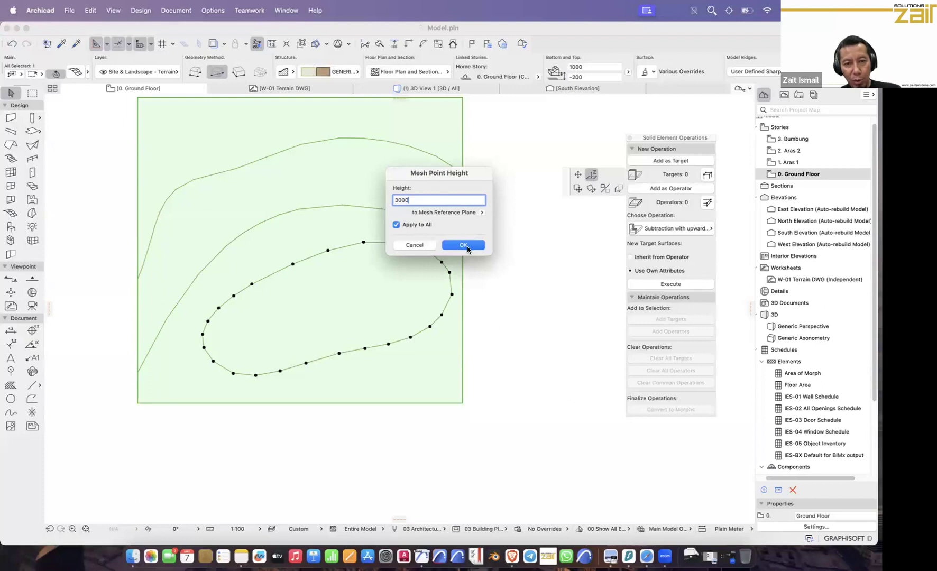
click(468, 248)
Step: Examine the reshaped contour mesh in the 3D view and delete it, keeping the building's terrain
click(427, 88)
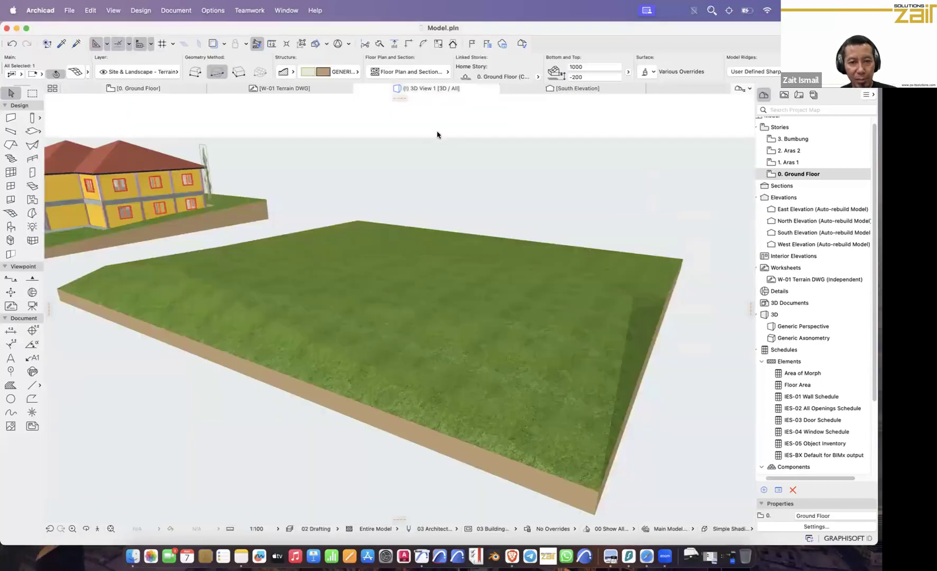
shift+middle_drag(448, 268, 259, 342)
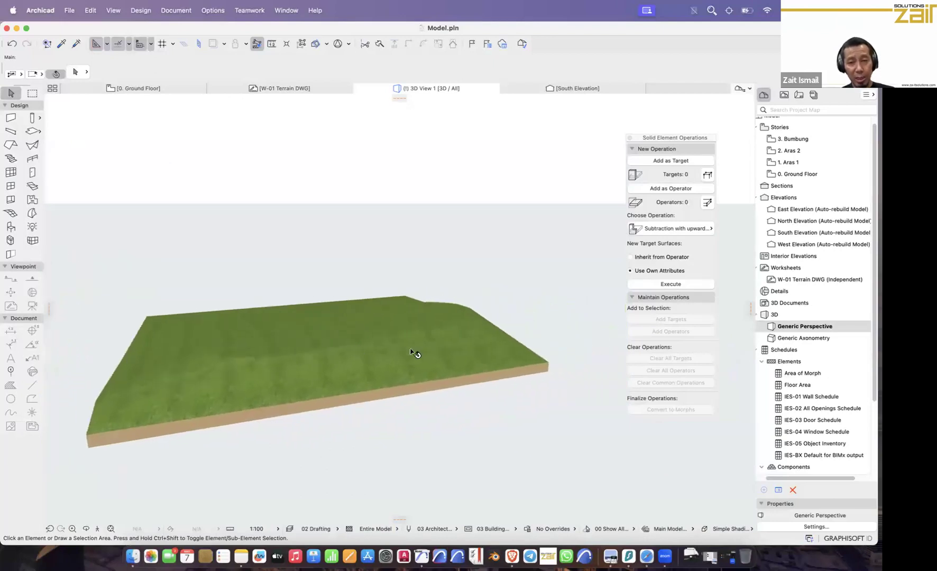
mouse_move(493, 356)
shift+middle_down()
mouse_move(368, 387)
mouse_move(430, 341)
mouse_move(481, 341)
shift+middle_up()
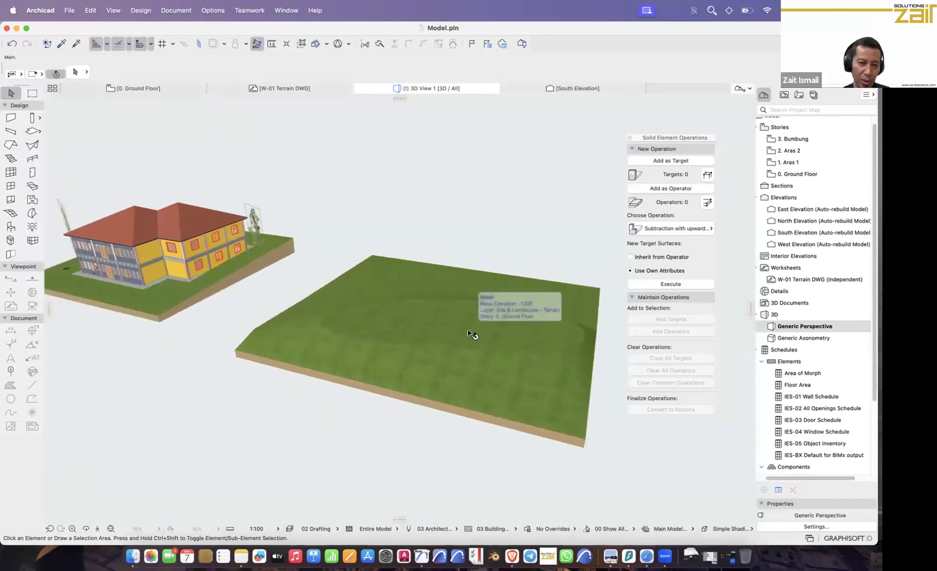
click(470, 334)
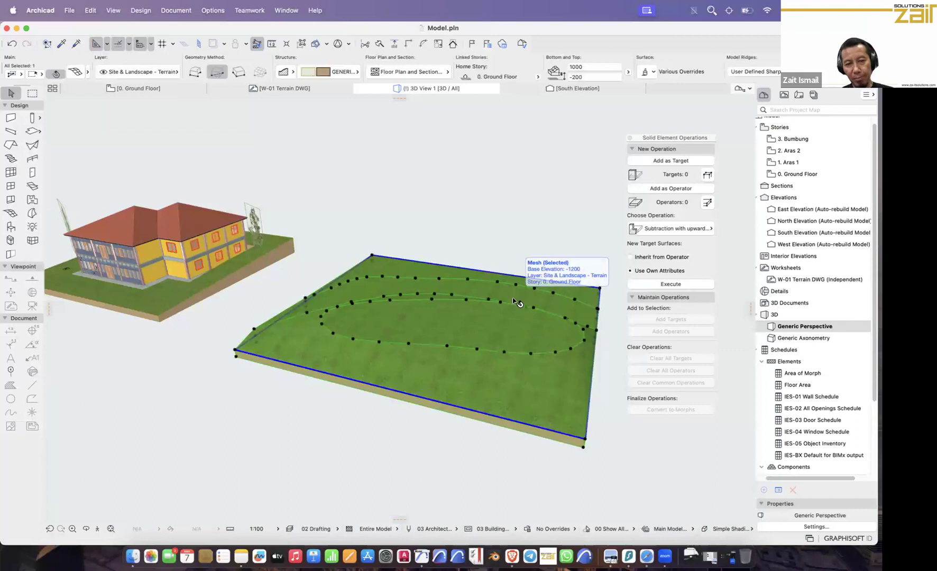
key(Delete)
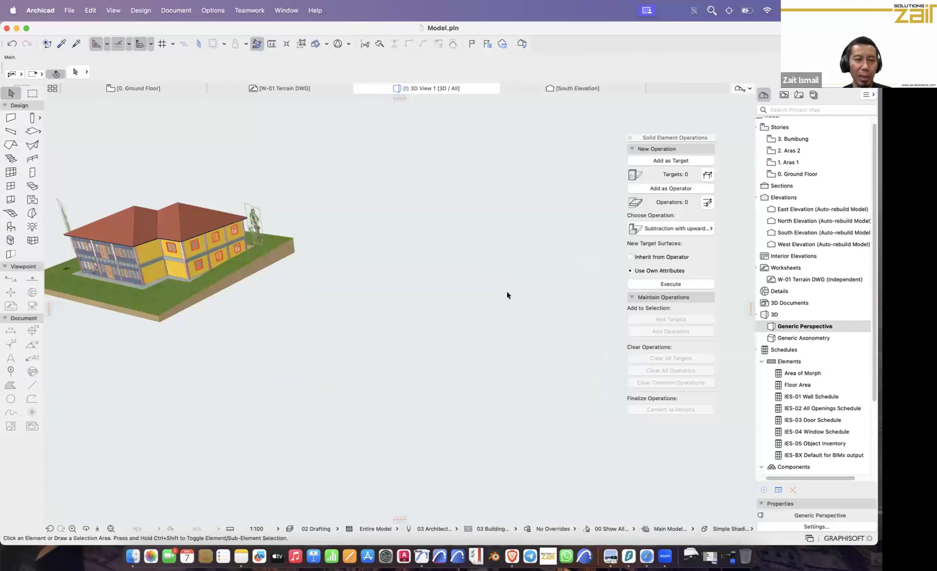
Step: Return to the ground floor plan and start placing a mesh from surveyors data
click(127, 88)
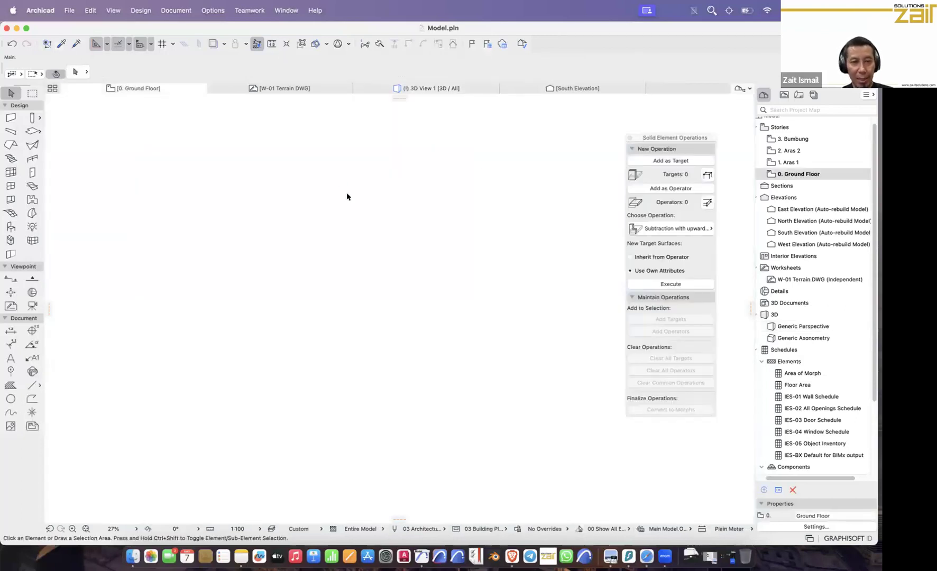
click(87, 529)
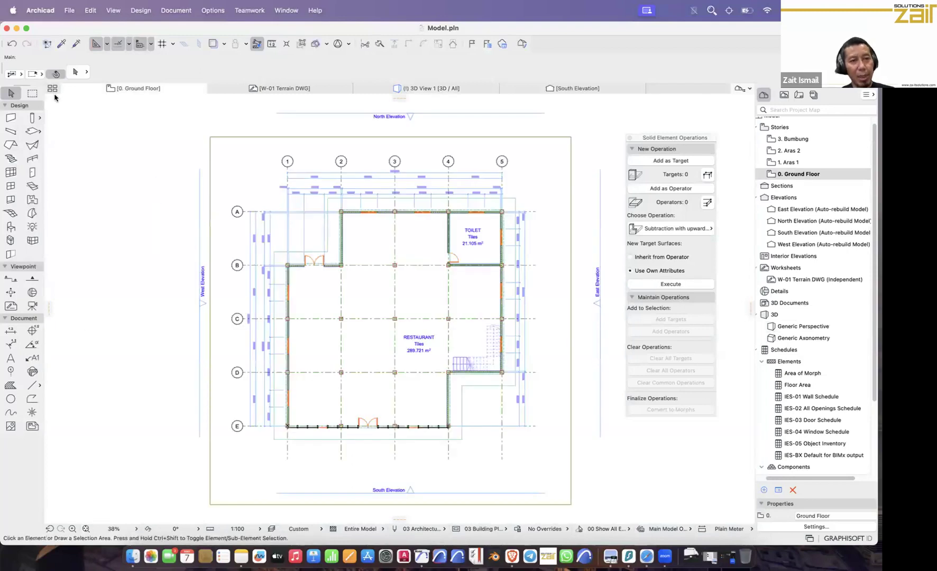
click(69, 11)
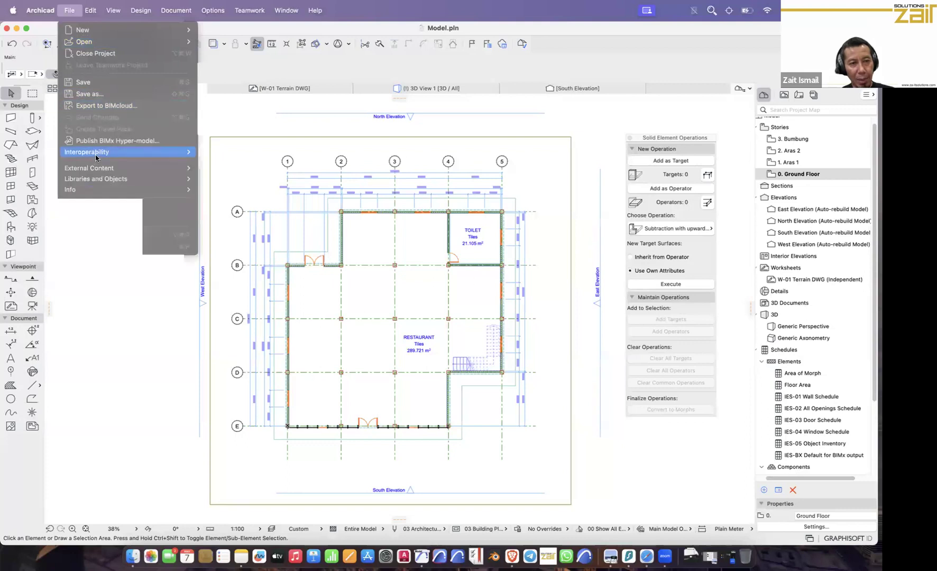
mouse_move(97, 157)
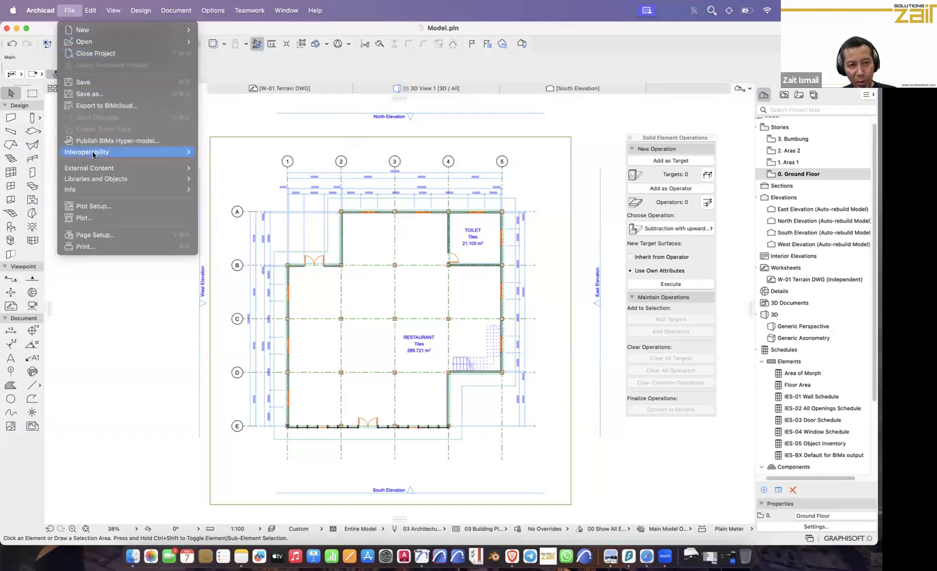
mouse_move(96, 155)
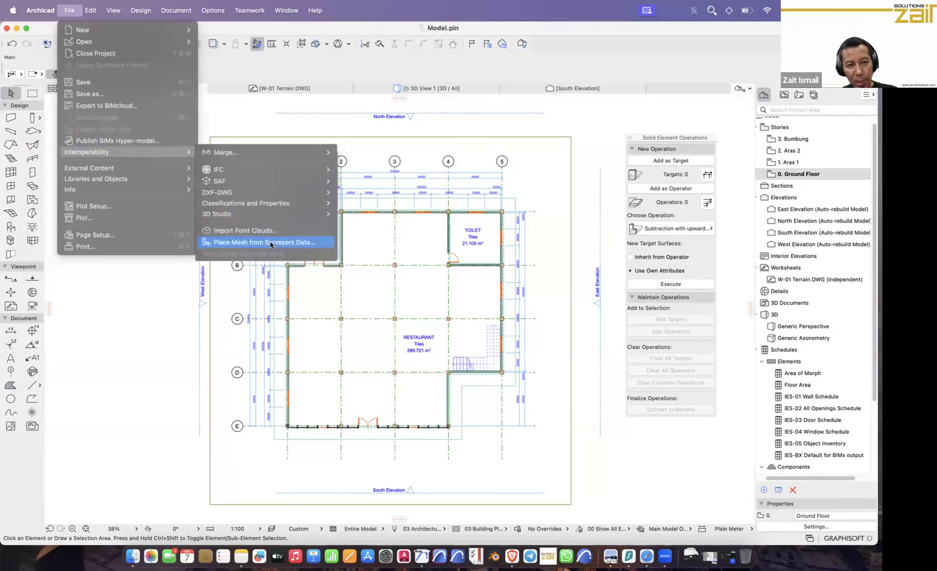
click(270, 245)
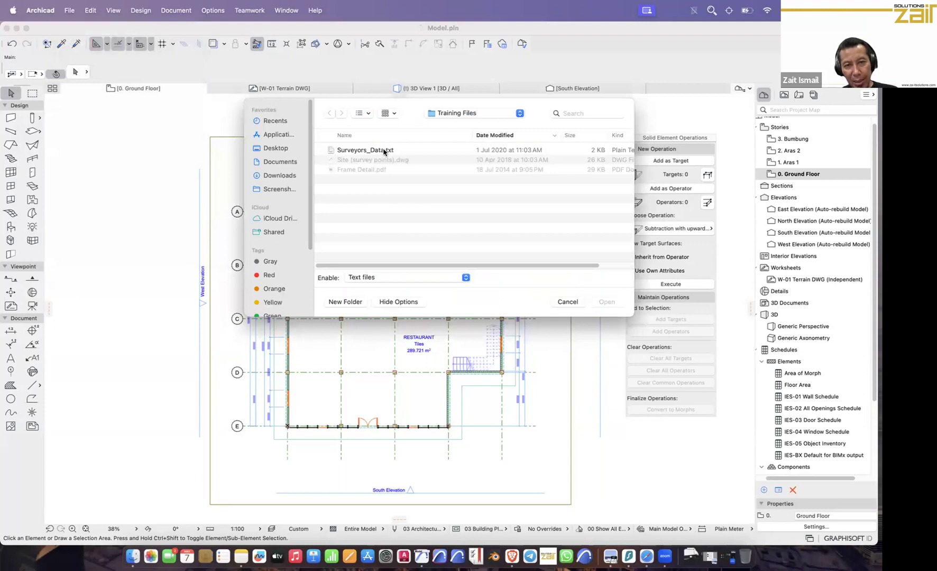
Step: Preview the coordinate list in Surveyors_Data.txt before importing it
click(384, 151)
right_click(385, 151)
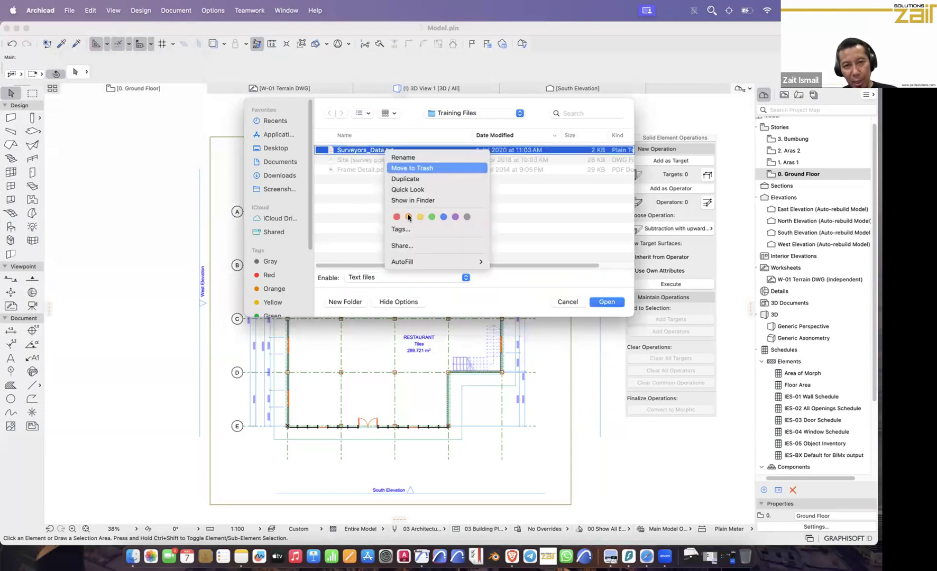
click(404, 194)
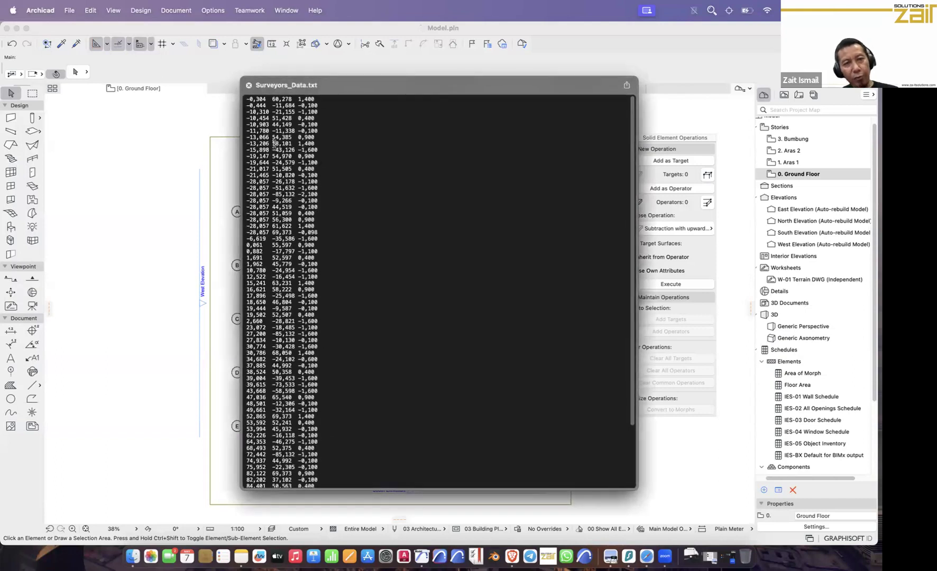
scroll(328, 285, down, 3)
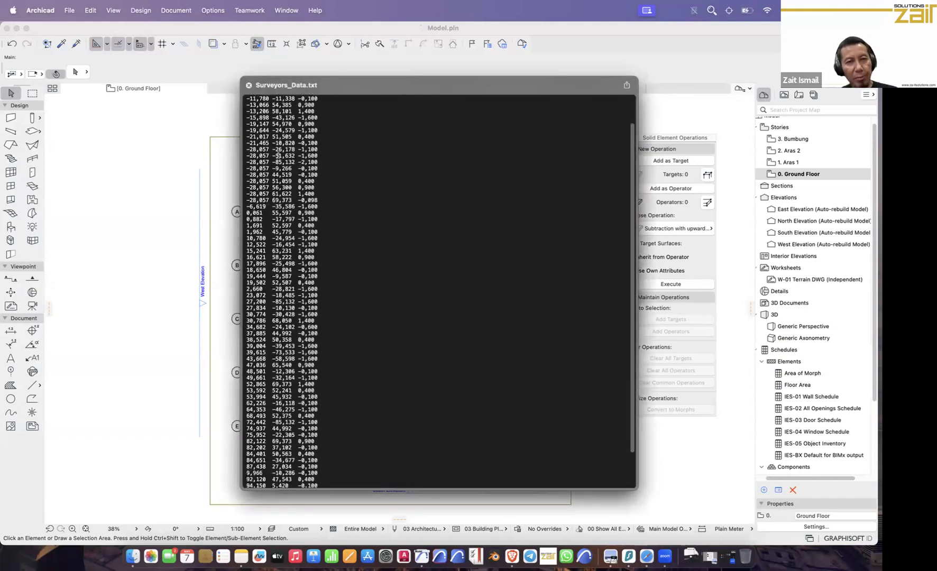
click(249, 87)
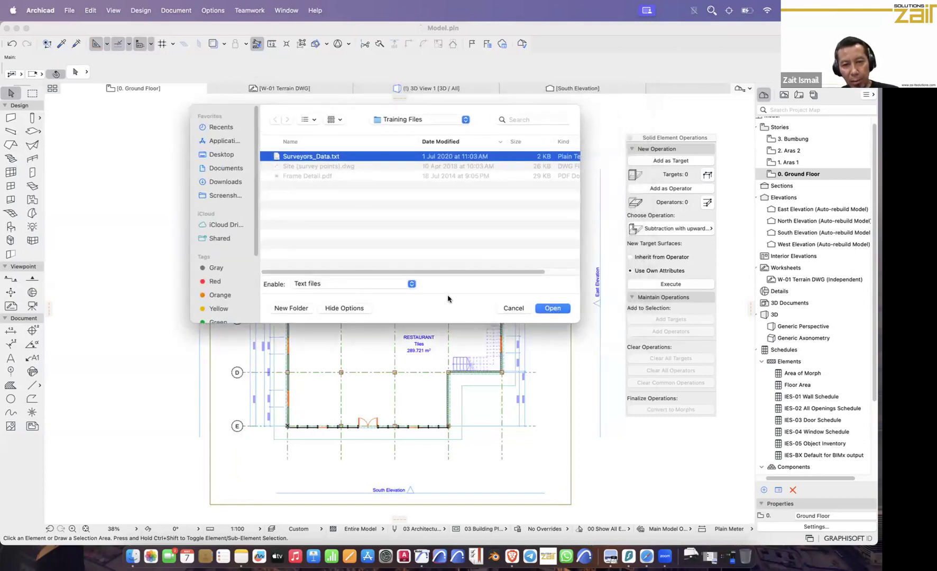
click(392, 286)
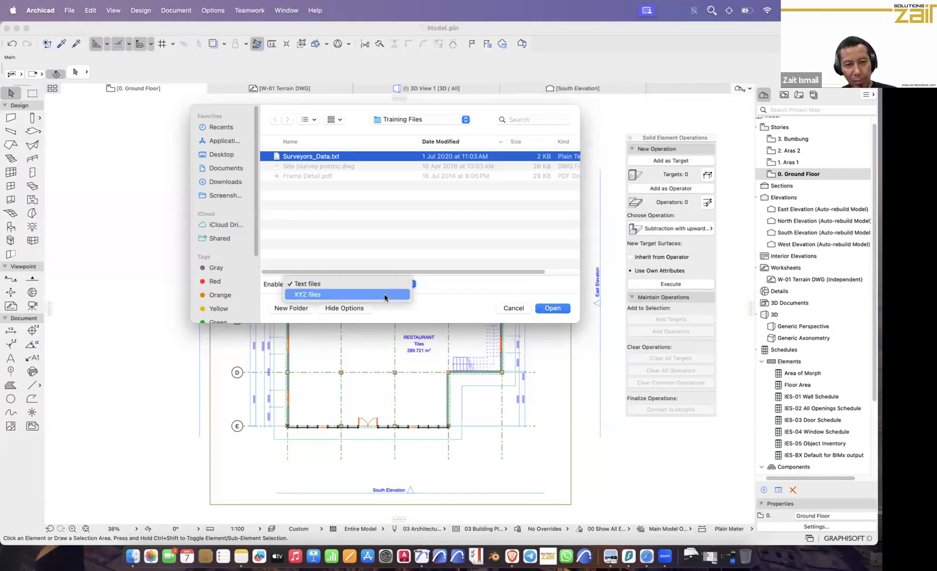
click(385, 297)
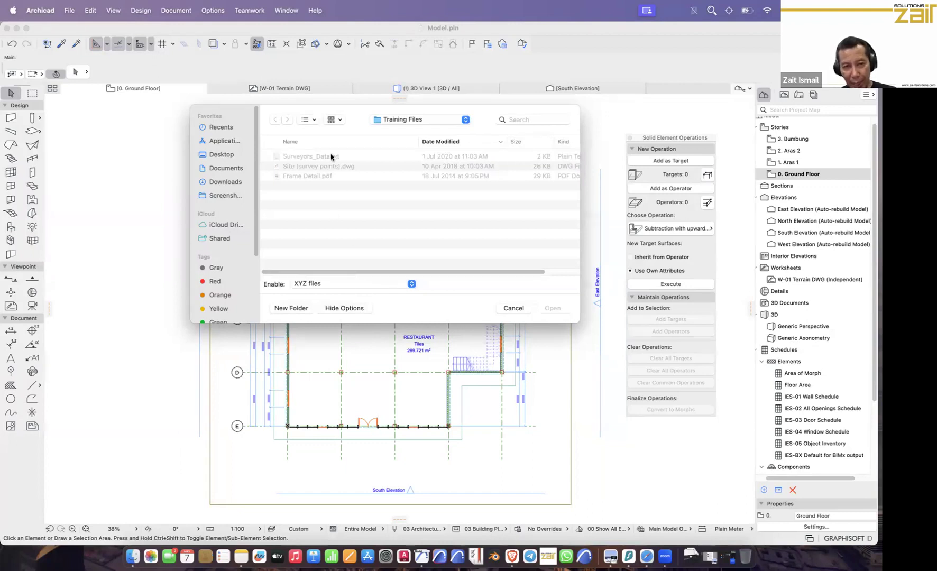
click(349, 284)
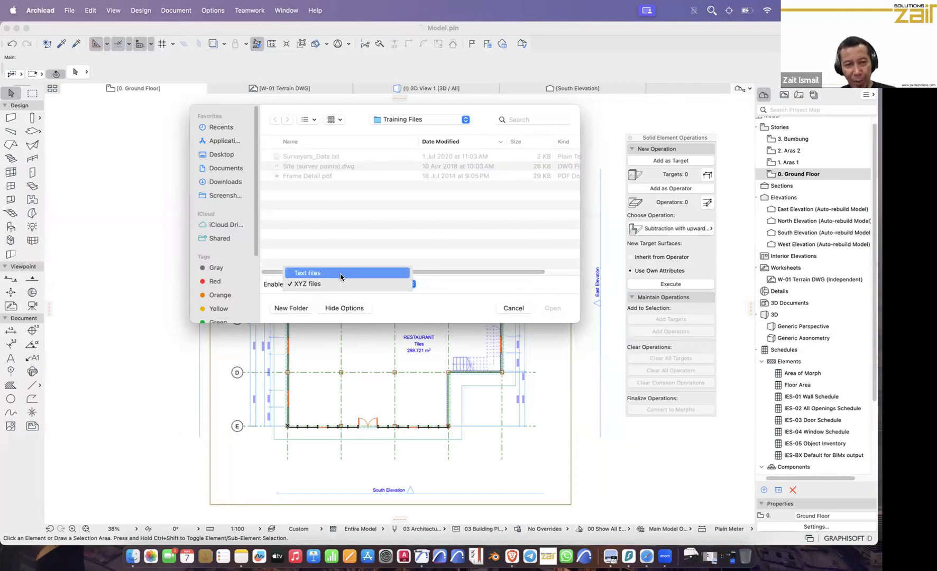
click(339, 274)
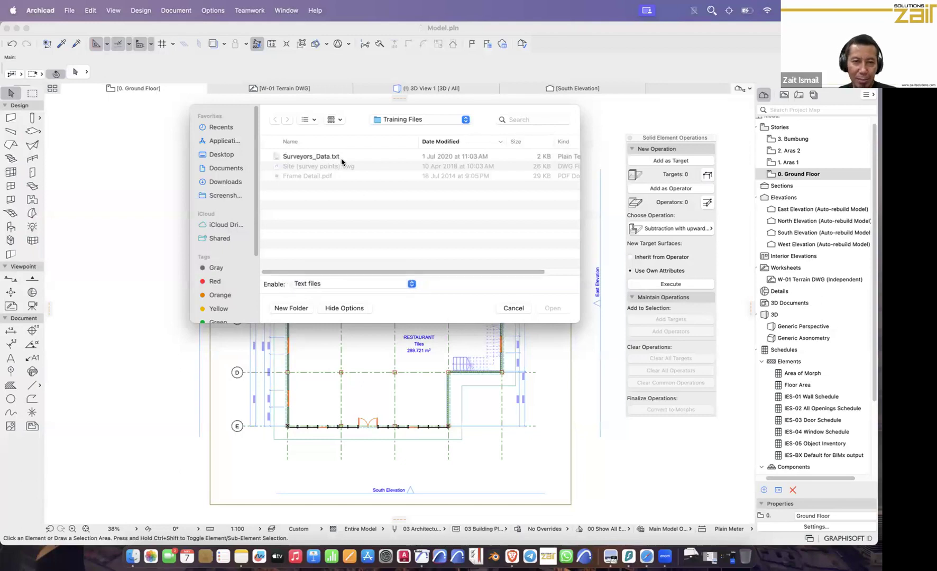
Step: Import Surveyors_Data.txt in meters with graphically defined placement and place the mesh just east of the building site on plan
click(334, 156)
click(550, 308)
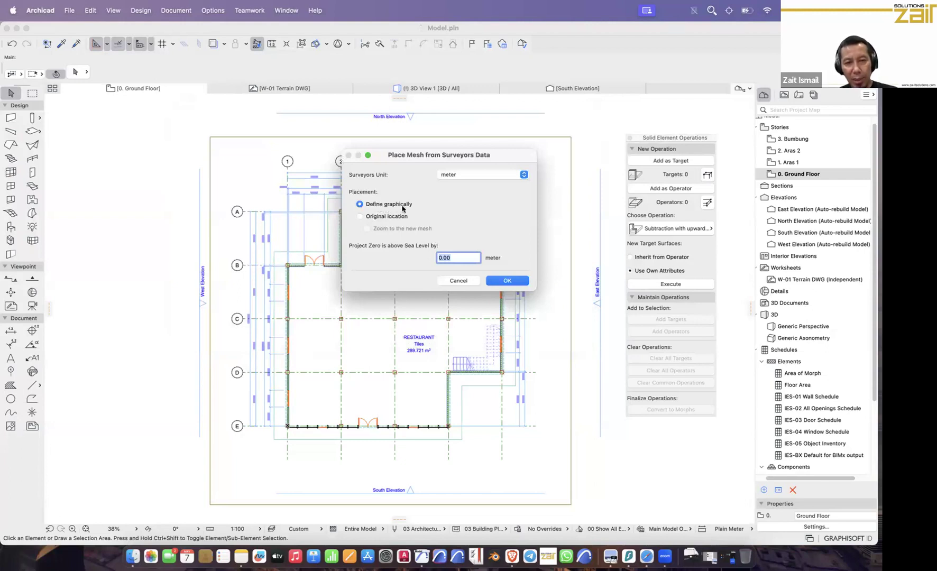
click(379, 217)
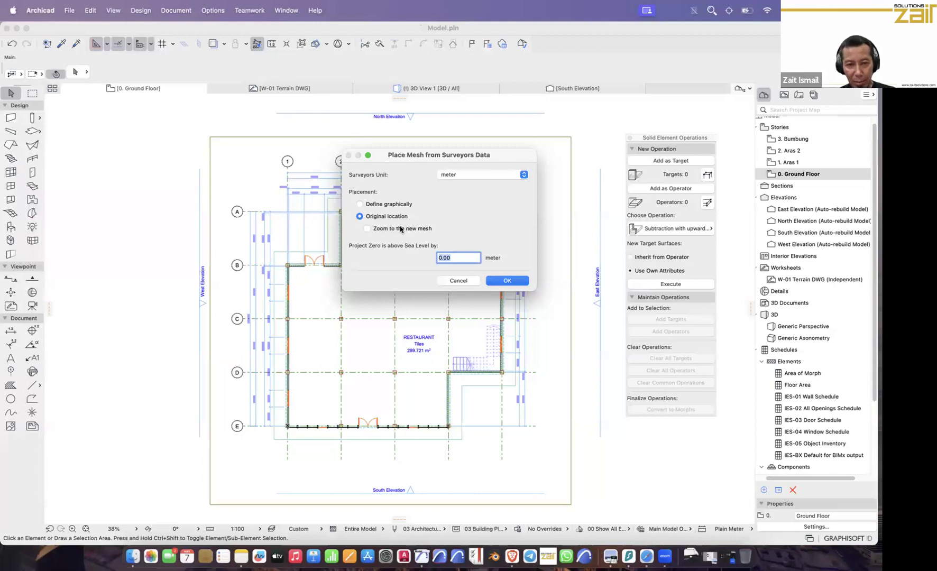
click(379, 205)
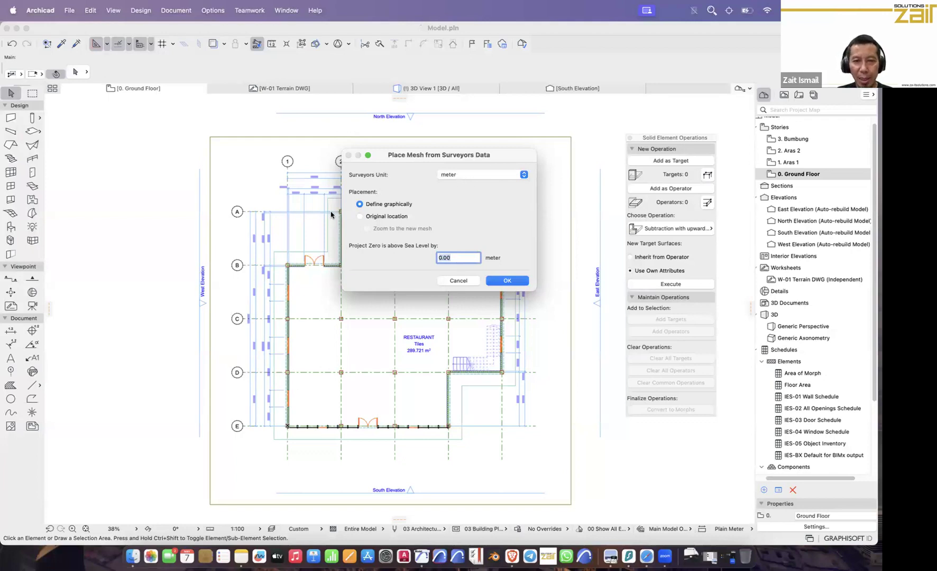
click(507, 281)
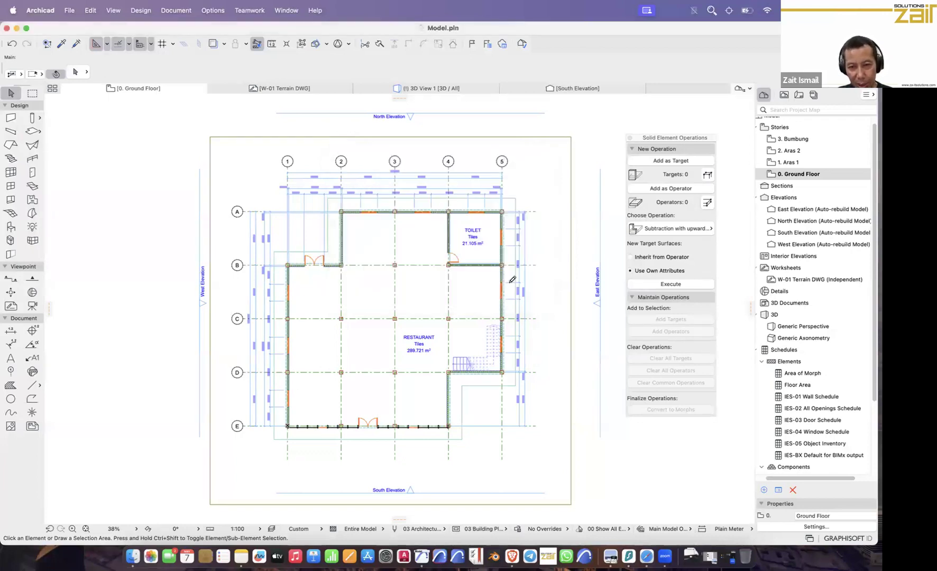
scroll(258, 380, down, 5)
scroll(320, 433, down, 5)
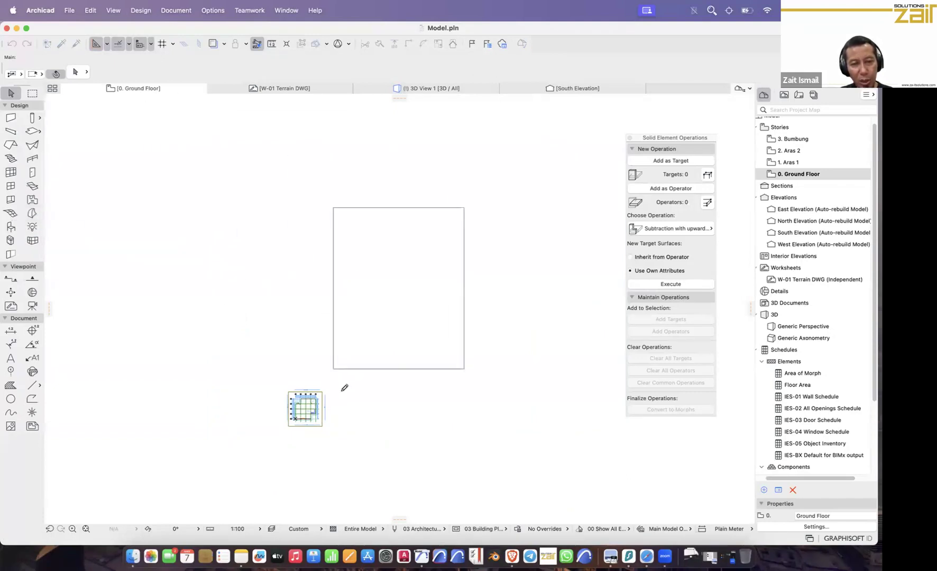
click(339, 437)
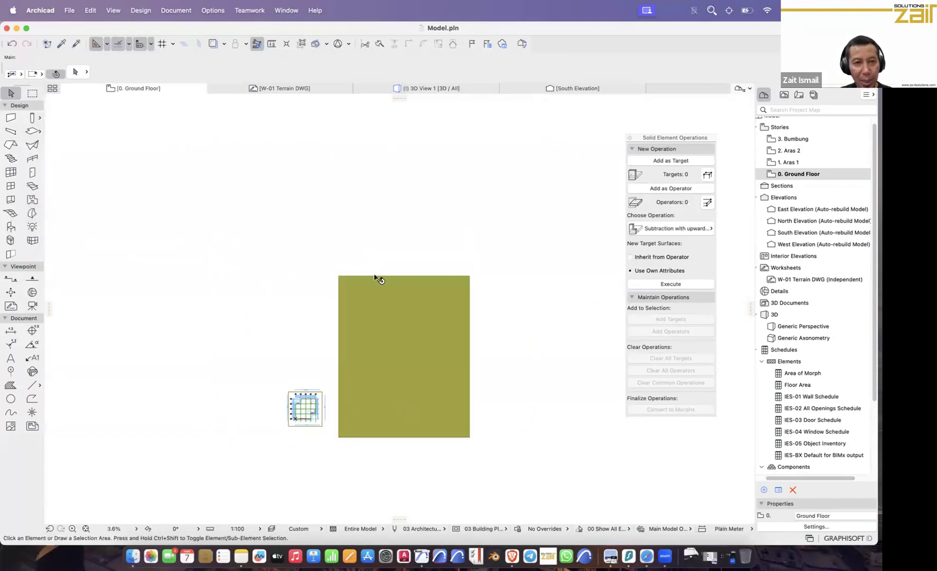
Step: Show the whole model in the 3D view and examine the imported surveyors mesh beside the building from a low angle
scroll(368, 248, up, 3)
click(429, 90)
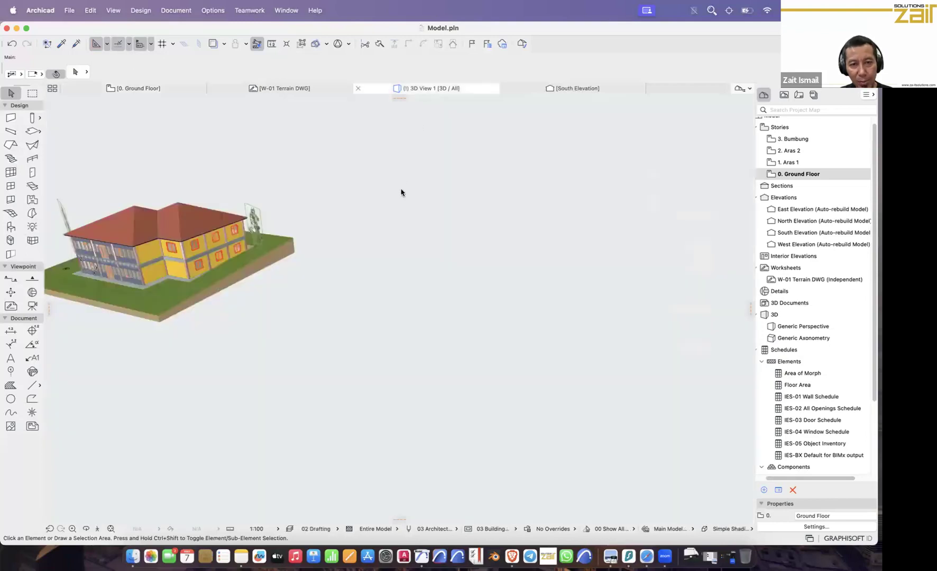
click(111, 528)
scroll(441, 368, up, 2)
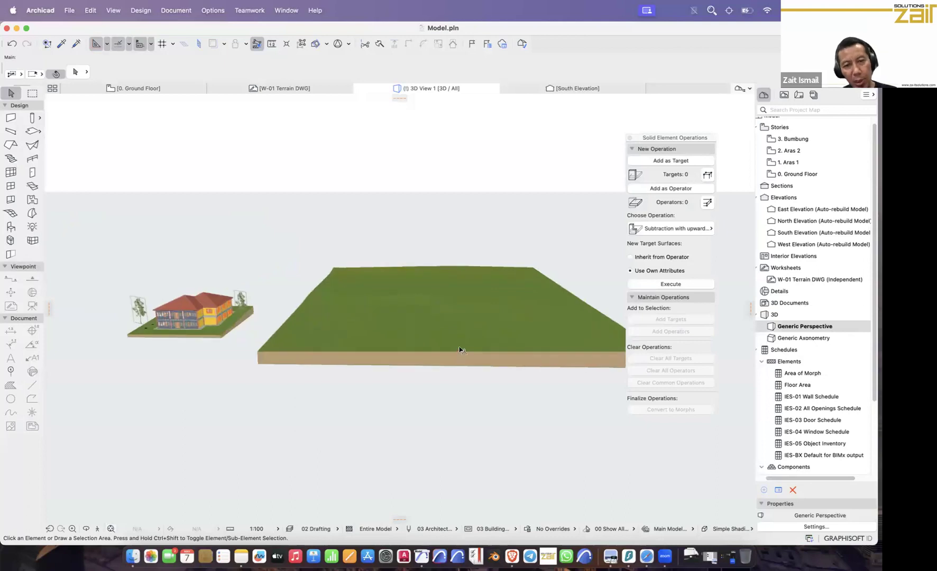
shift+middle_drag(418, 345, 218, 338)
shift+middle_drag(247, 371, 259, 372)
Step: Override the side surface of the imported surveyors mesh with Earth - Brown and check its edges in 3D
click(259, 371)
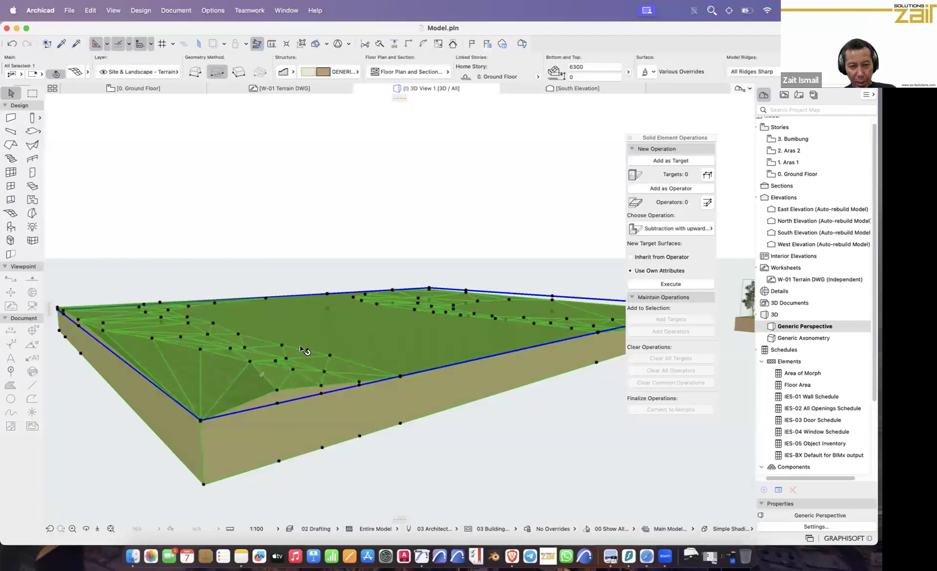
click(76, 72)
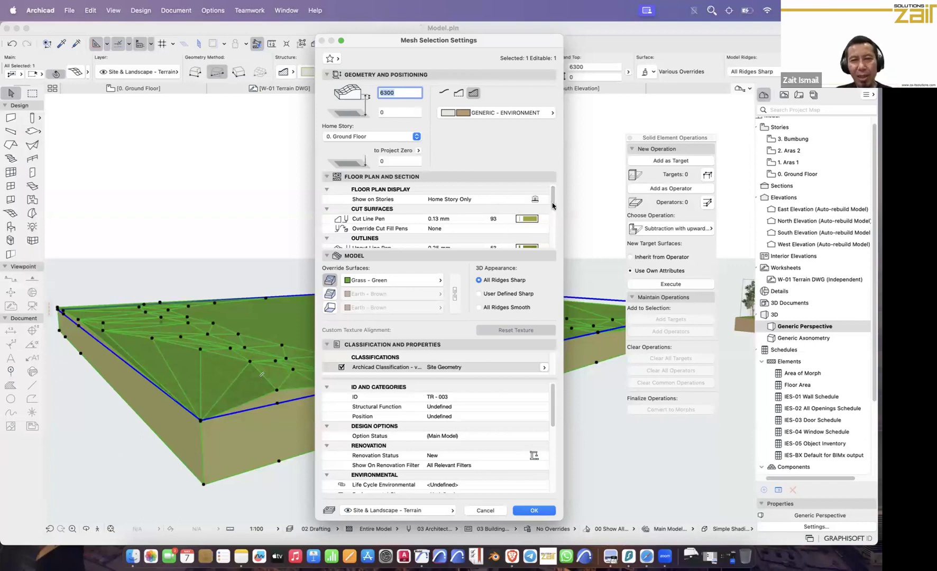
drag(552, 203, 560, 229)
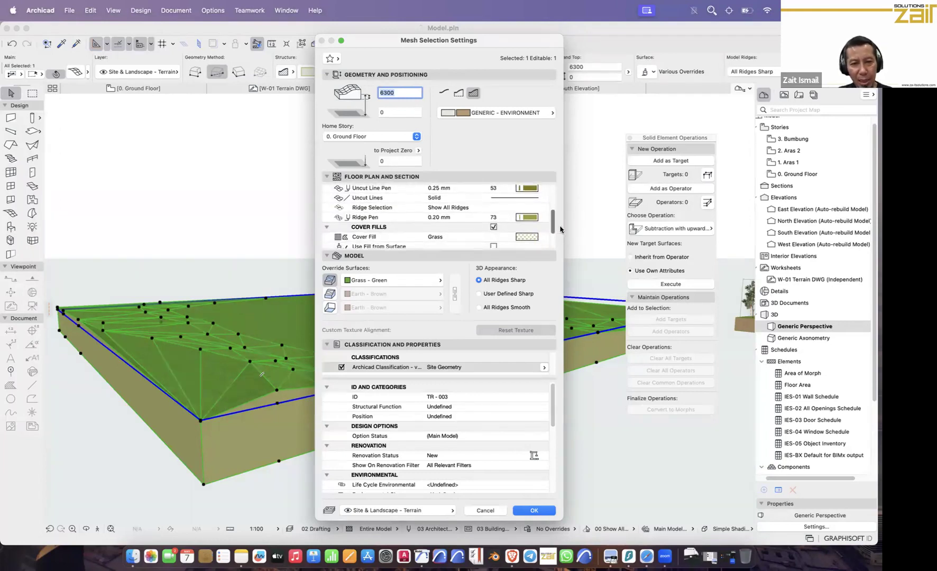
click(332, 296)
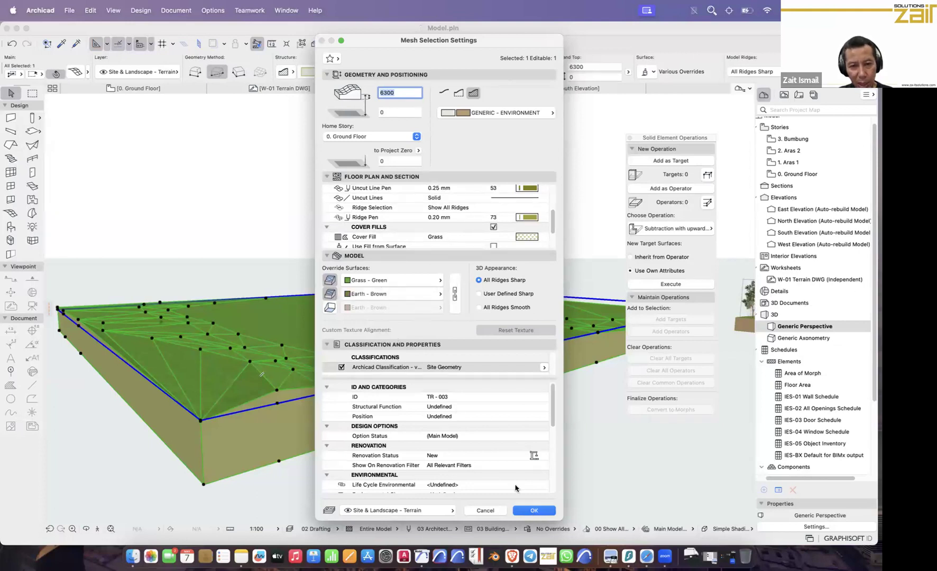
click(535, 511)
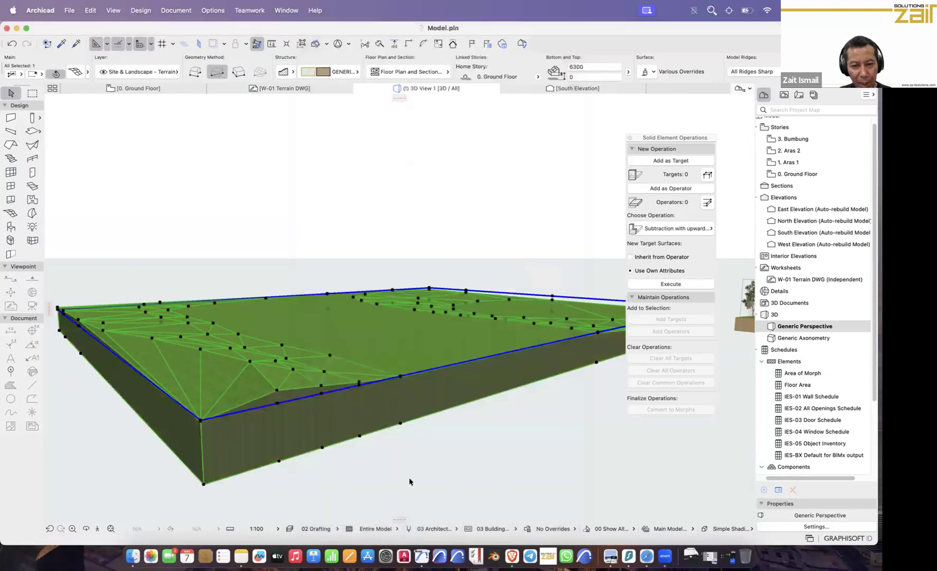
scroll(243, 462, up, 5)
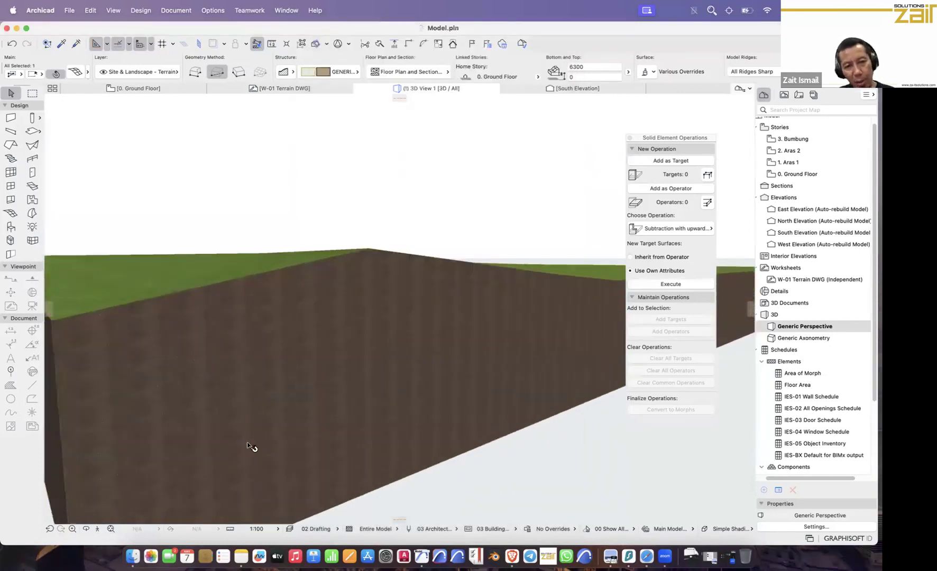
scroll(253, 449, down, 5)
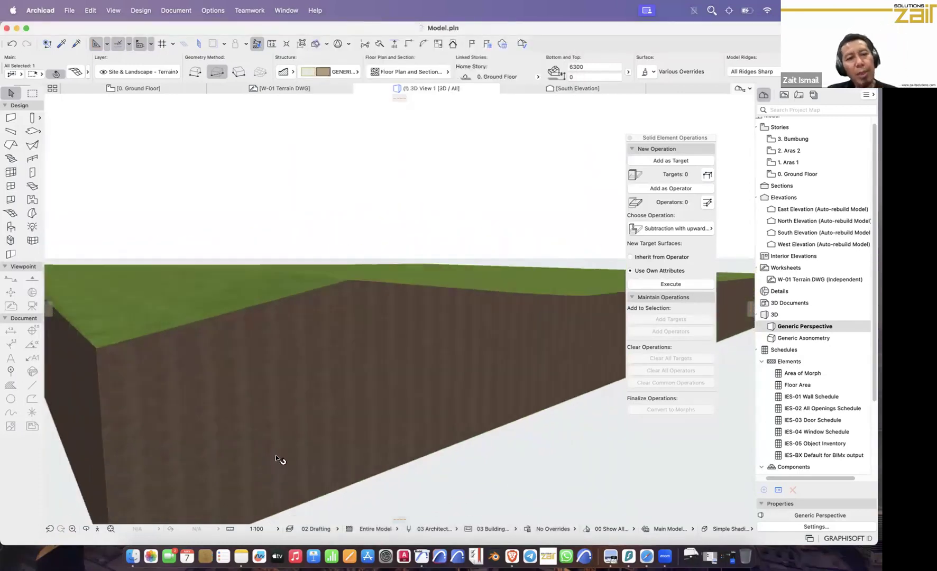
Step: Set the 3D appearance of the imported surveyors mesh to User Defined Sharp
click(307, 460)
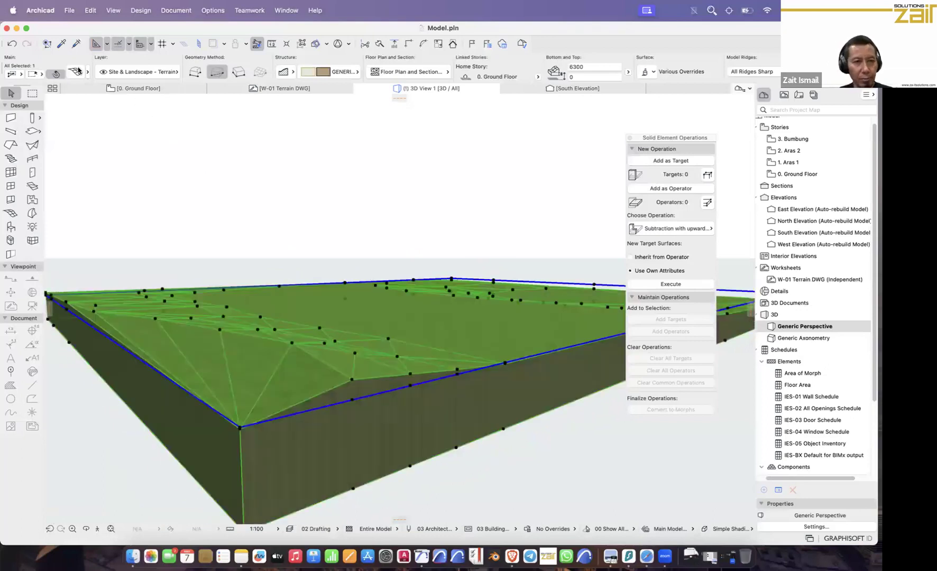
click(82, 73)
click(507, 294)
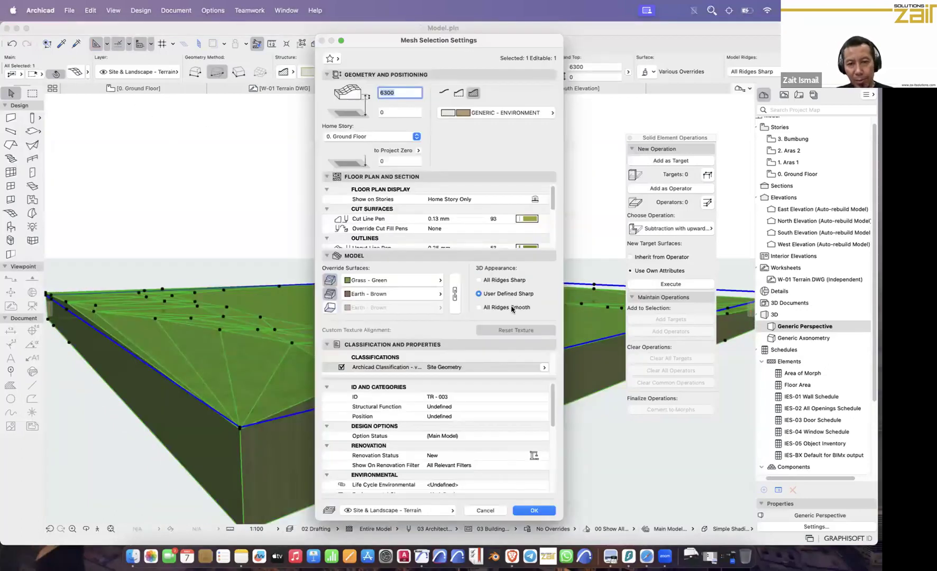
click(534, 511)
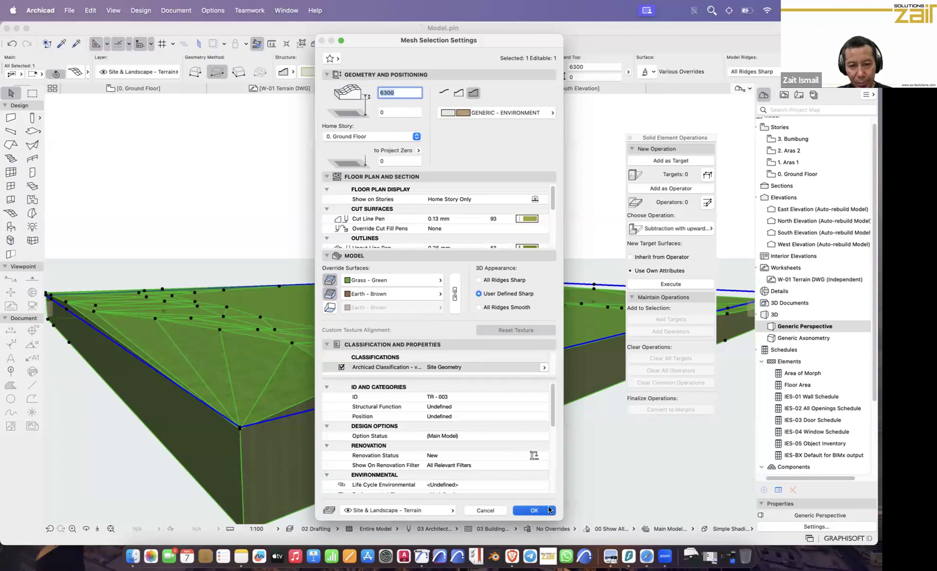
click(360, 236)
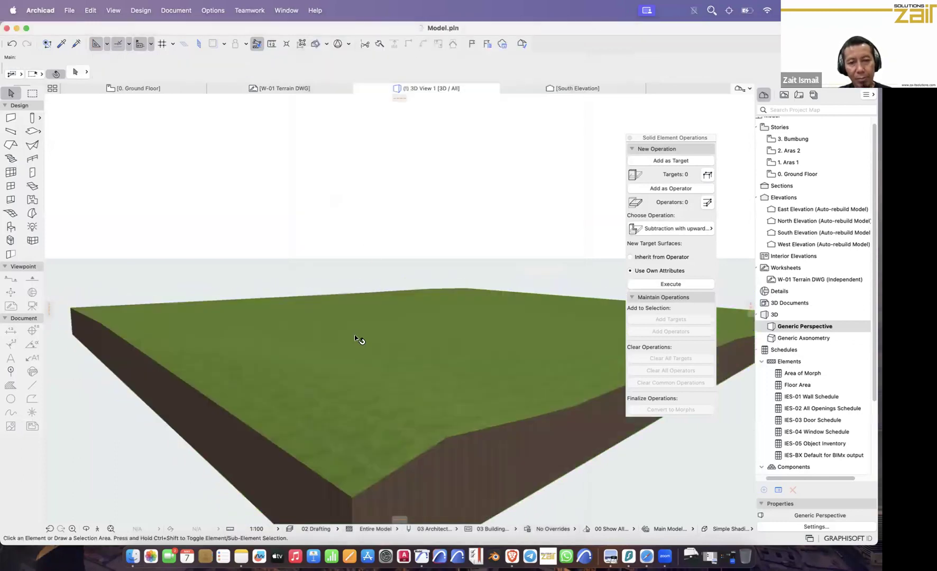
Step: Delete the imported surveyors mesh, keeping the building and its own terrain
scroll(356, 341, down, 4)
shift+middle_drag(353, 344, 353, 366)
middle_drag(448, 377, 338, 359)
click(338, 363)
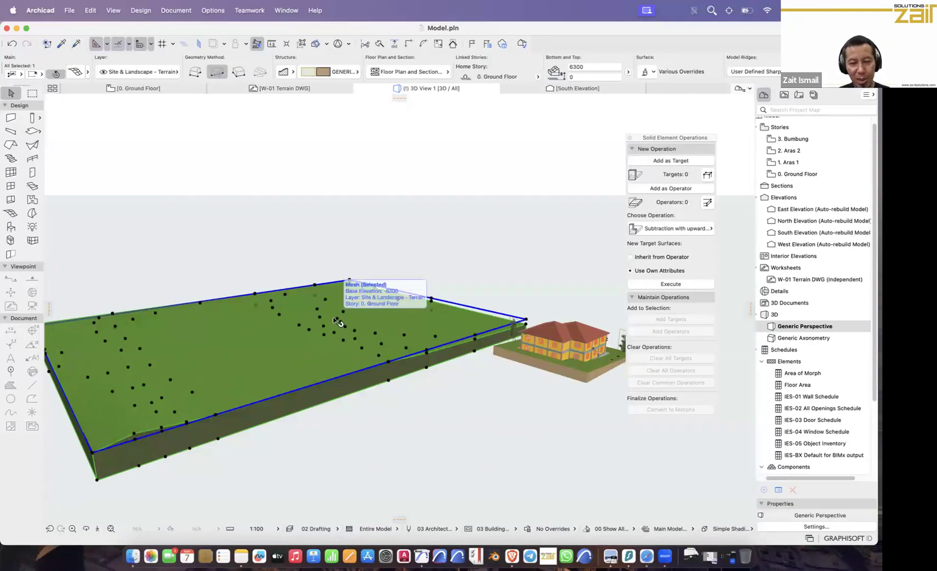
key(Delete)
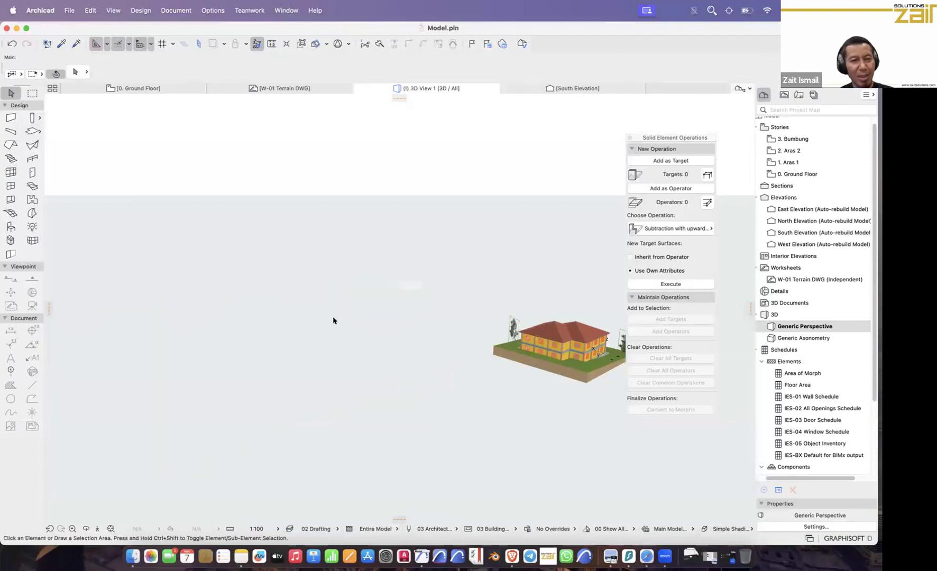
Step: Examine the building and its terrain mesh in 3D from closer up and from several angles
middle_drag(413, 380, 149, 433)
scroll(325, 417, up, 3)
shift+middle_drag(315, 419, 155, 397)
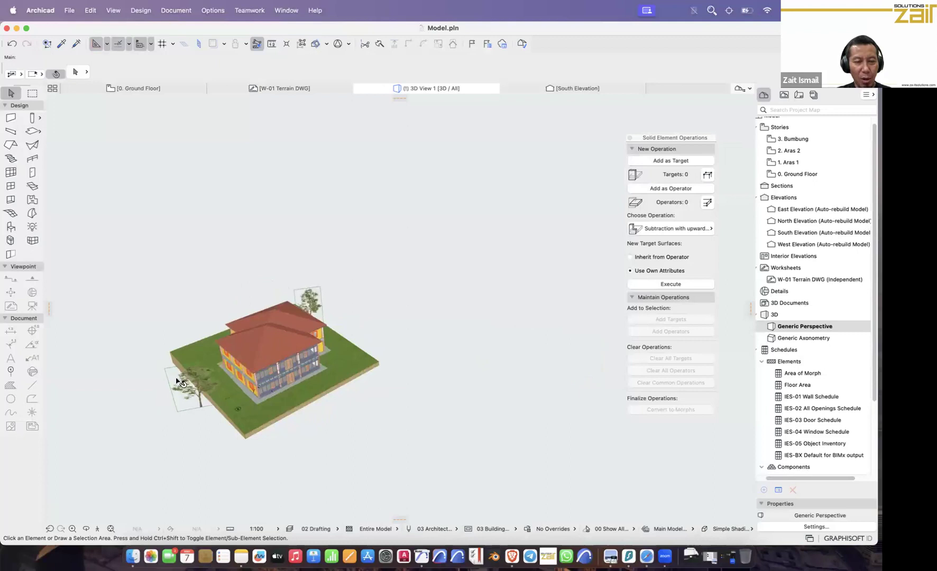
scroll(177, 379, up, 4)
shift+middle_drag(257, 389, 199, 374)
scroll(203, 417, up, 3)
scroll(196, 376, up, 3)
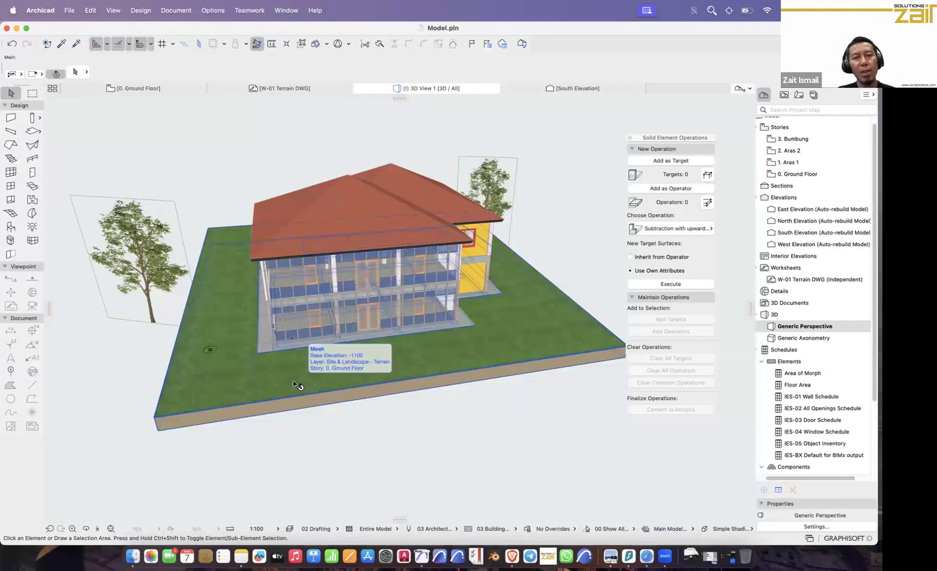
click(73, 12)
click(242, 168)
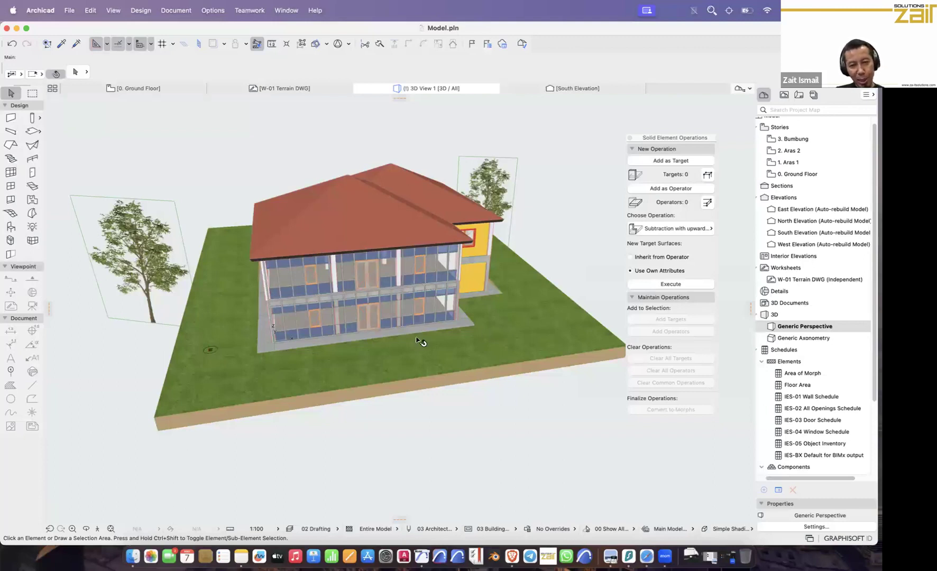
shift+middle_drag(415, 351, 378, 359)
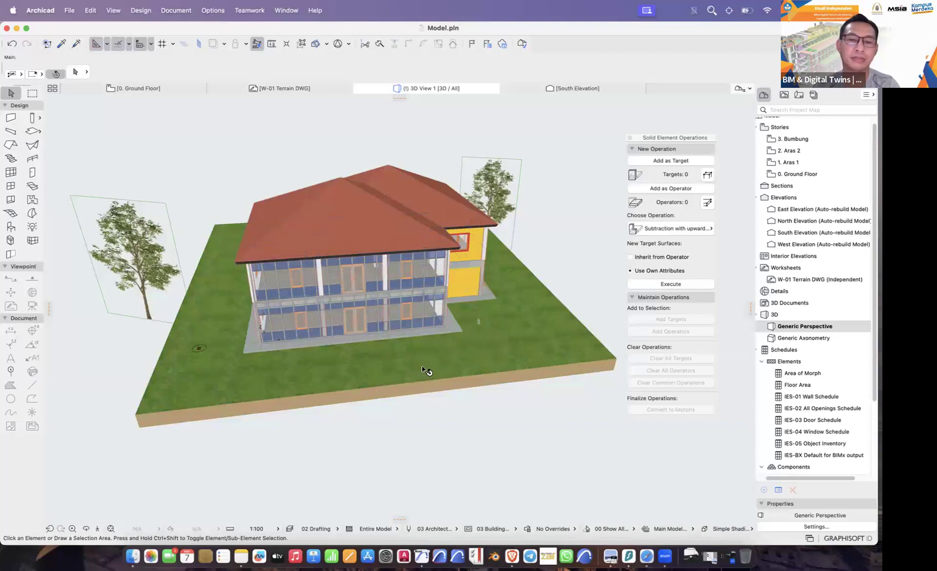
shift+middle_drag(420, 335, 330, 344)
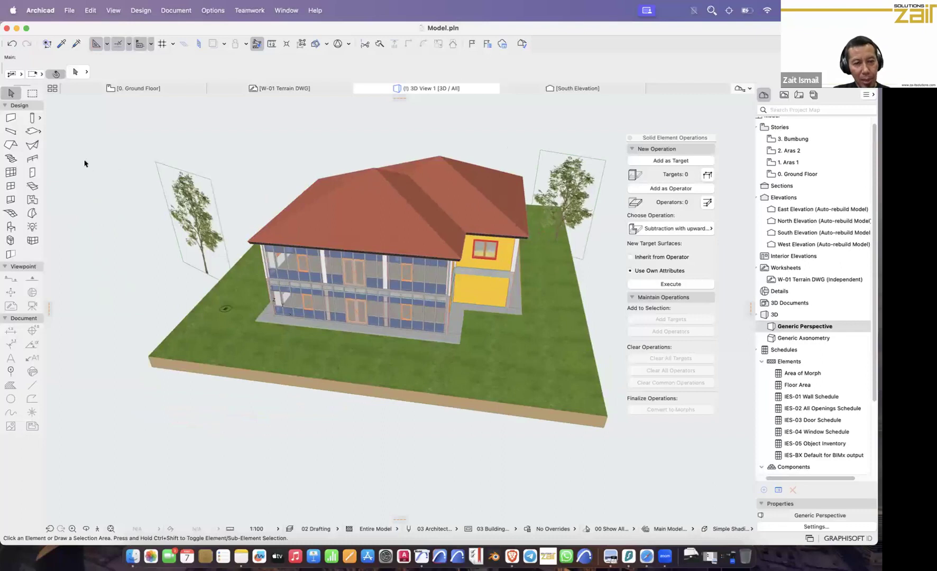
click(33, 133)
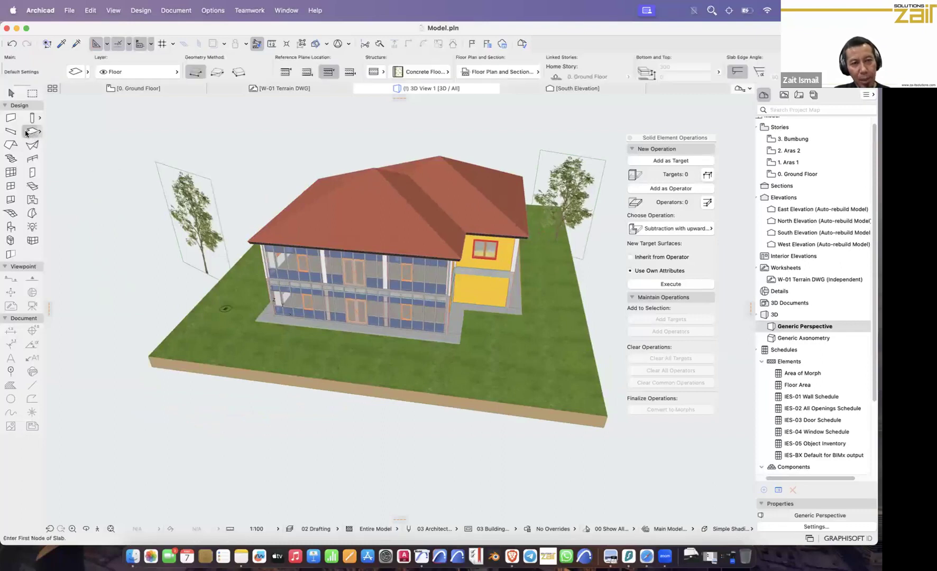
click(12, 133)
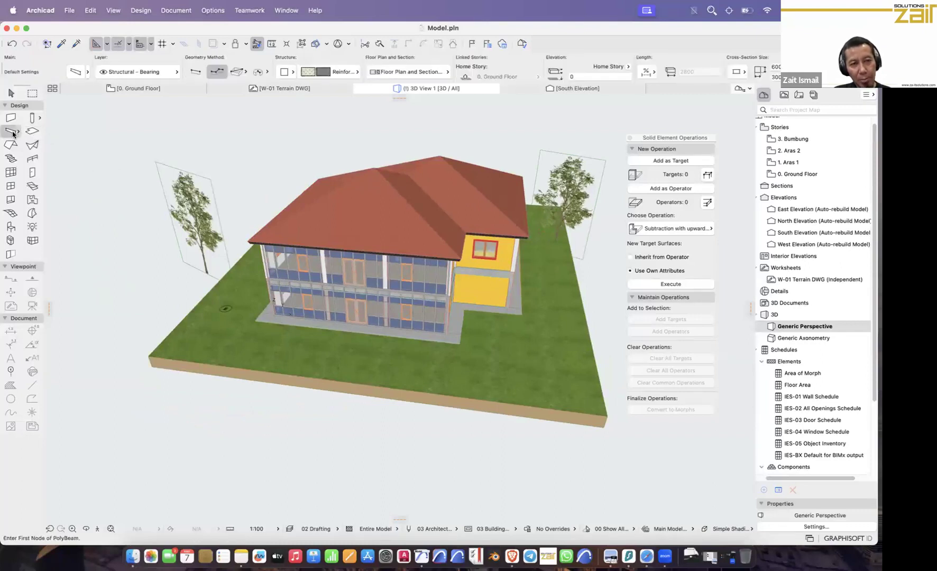
click(32, 158)
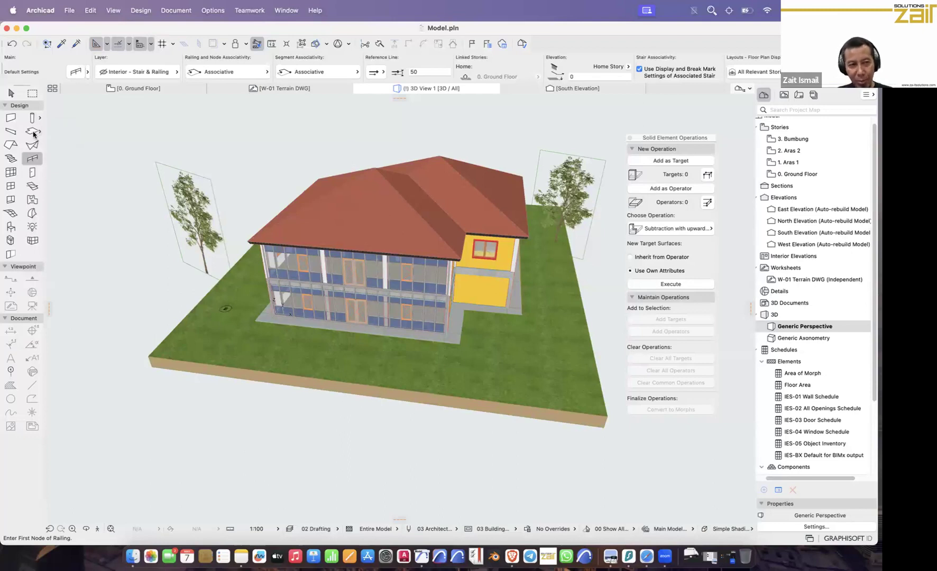
click(33, 132)
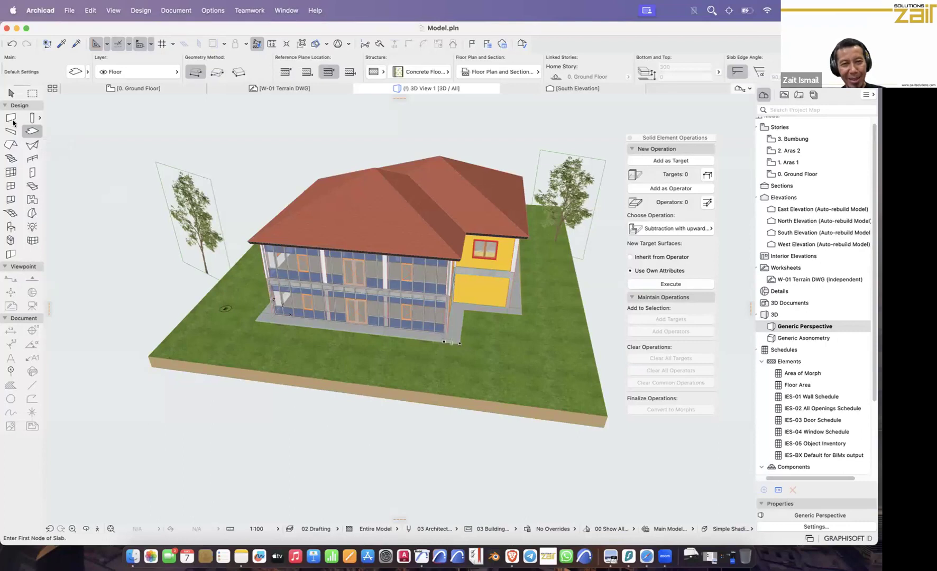
Step: Select the concrete ground floor slab around the building and activate the Railing tool
click(11, 93)
click(460, 341)
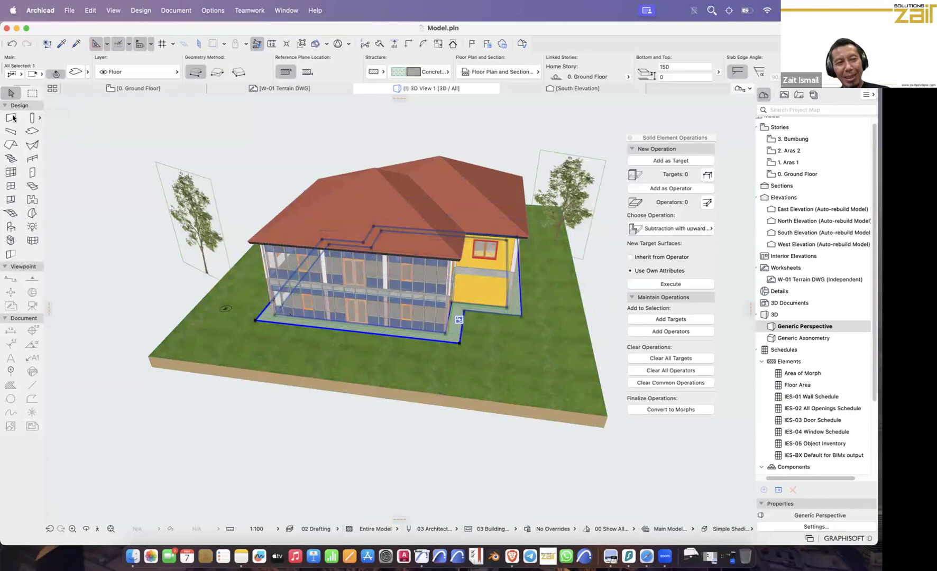
click(33, 159)
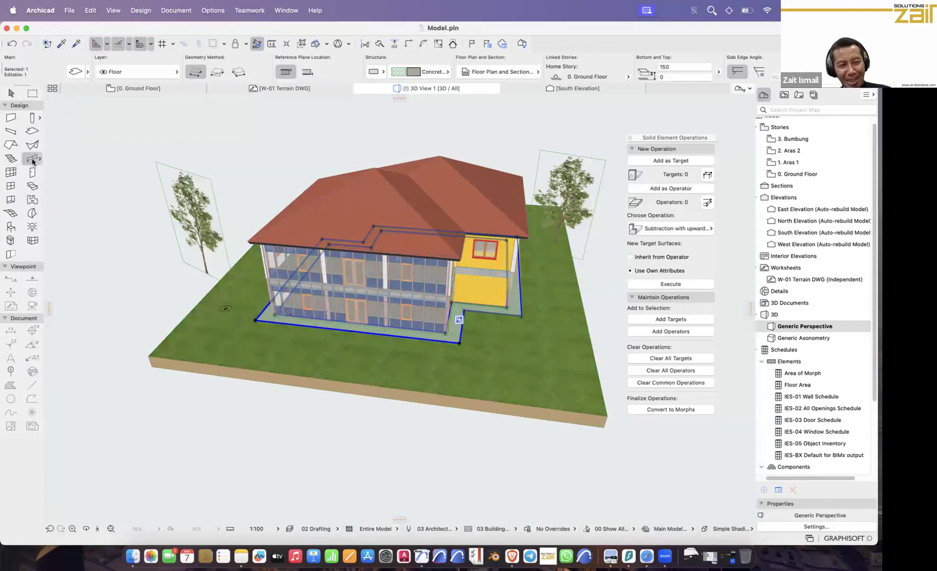